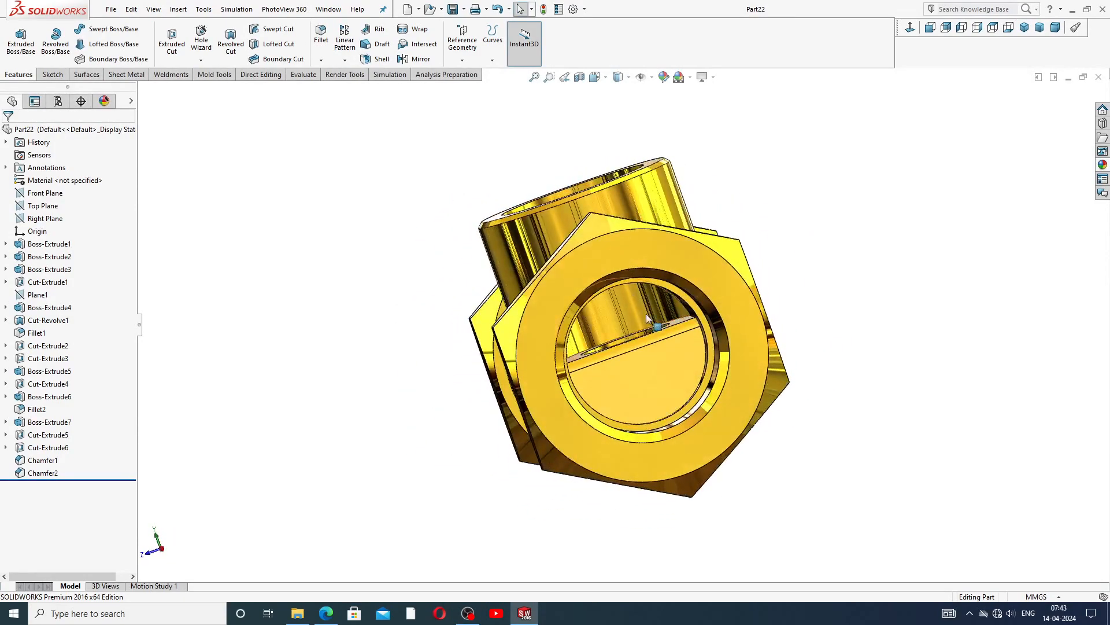
Examine the finished valve body's bores and hexagonal ends from several sides, ending in the isometric view
scroll(646, 313, "down", 5)
scroll(641, 350, "up", 5)
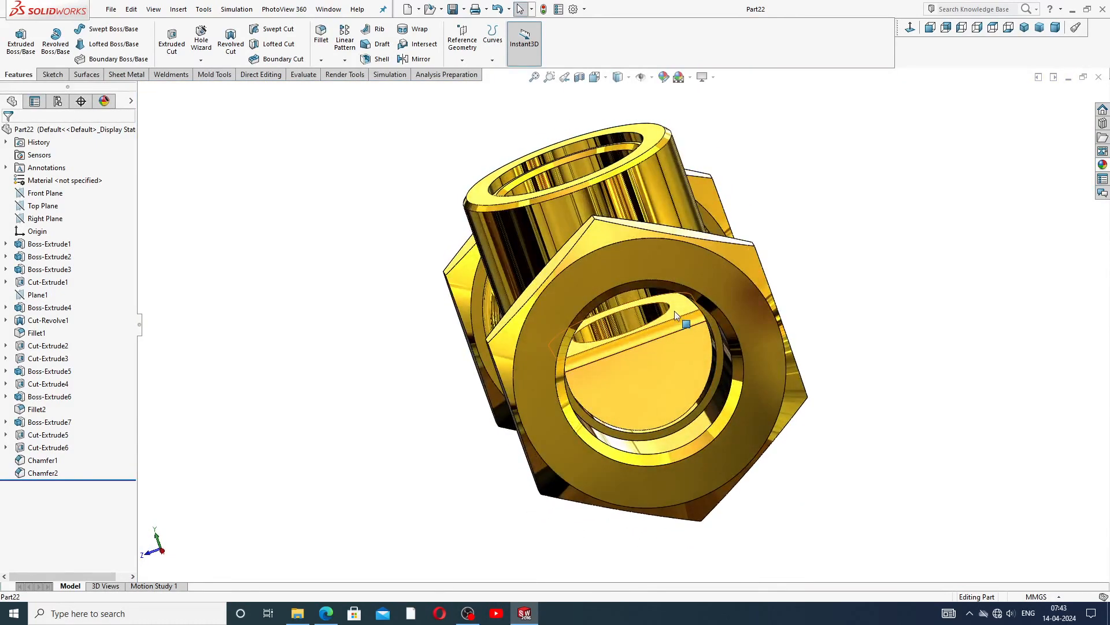
left_click(674, 310)
left_click(862, 213)
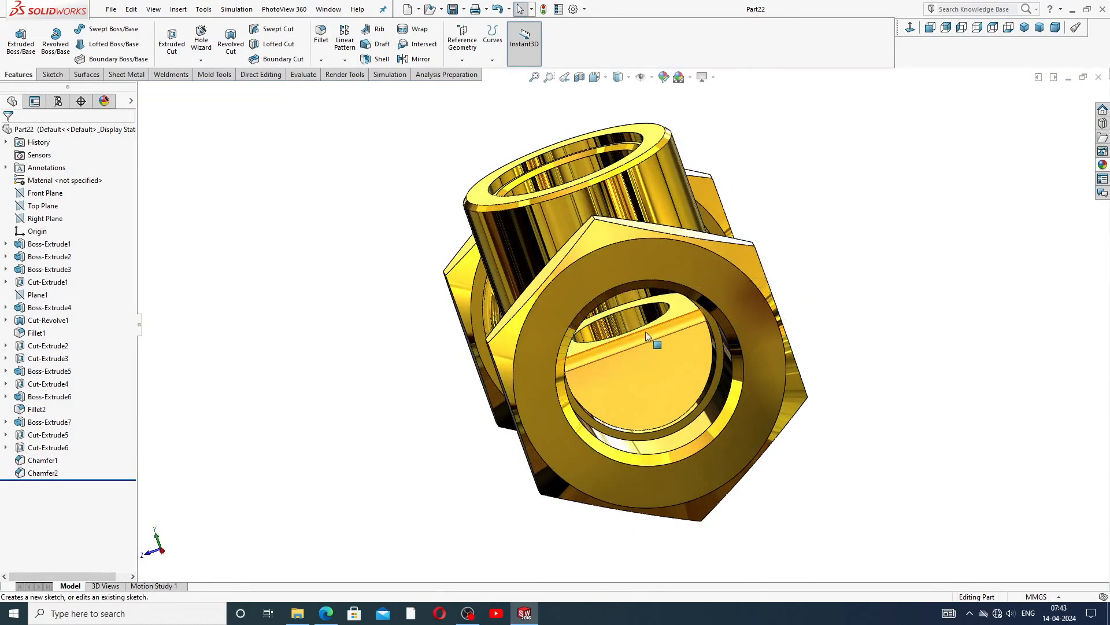
scroll(645, 331, "down", 3)
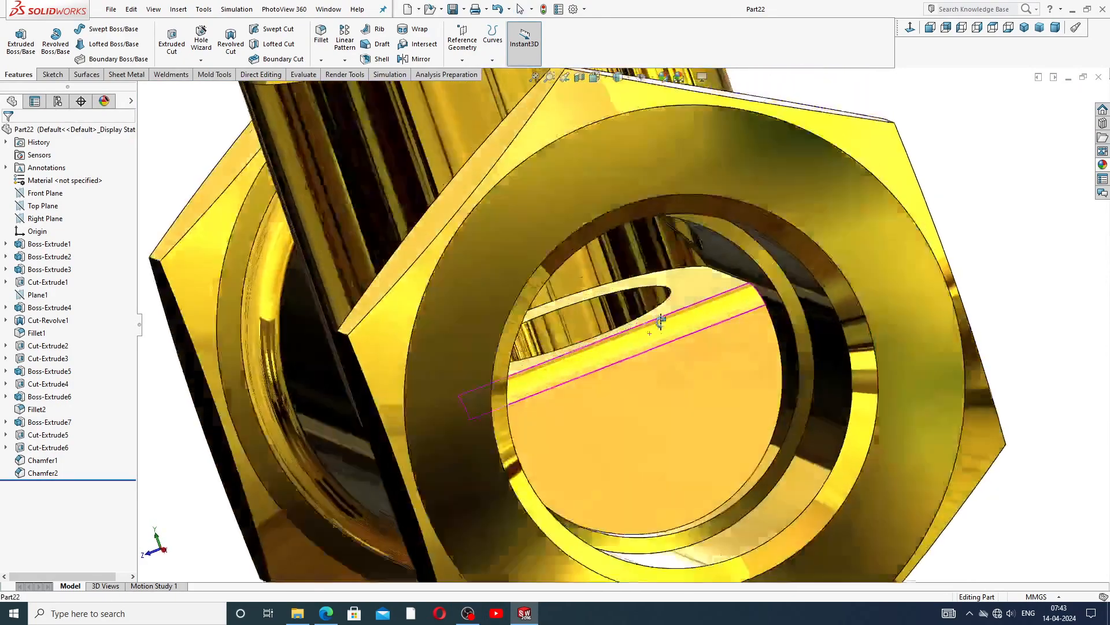
scroll(660, 320, "up", 5)
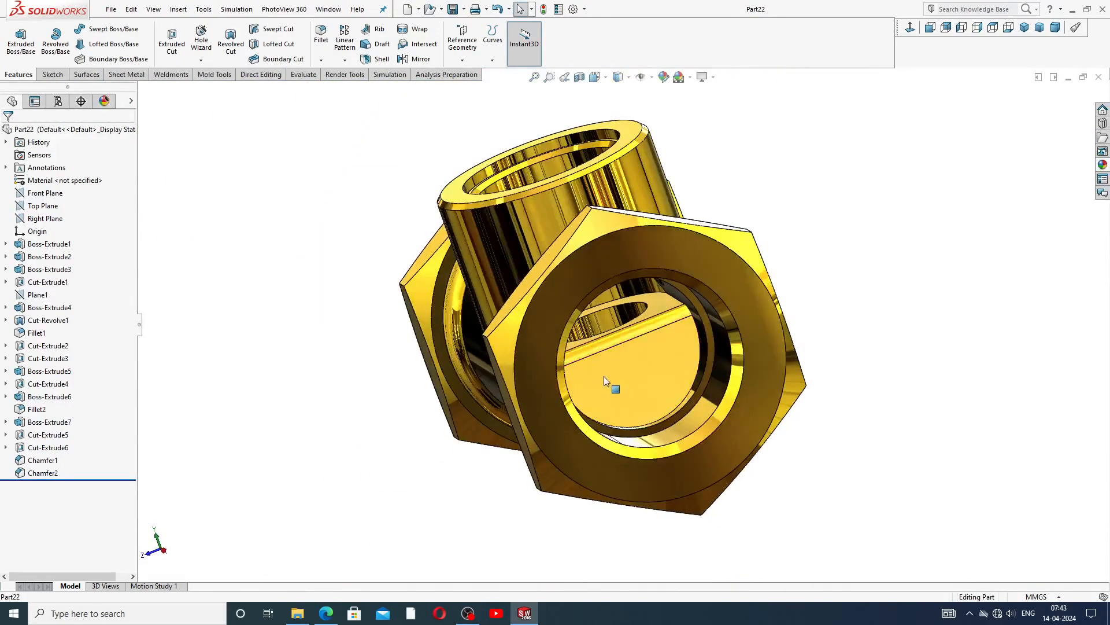
middle_click_drag(603, 376, 722, 373)
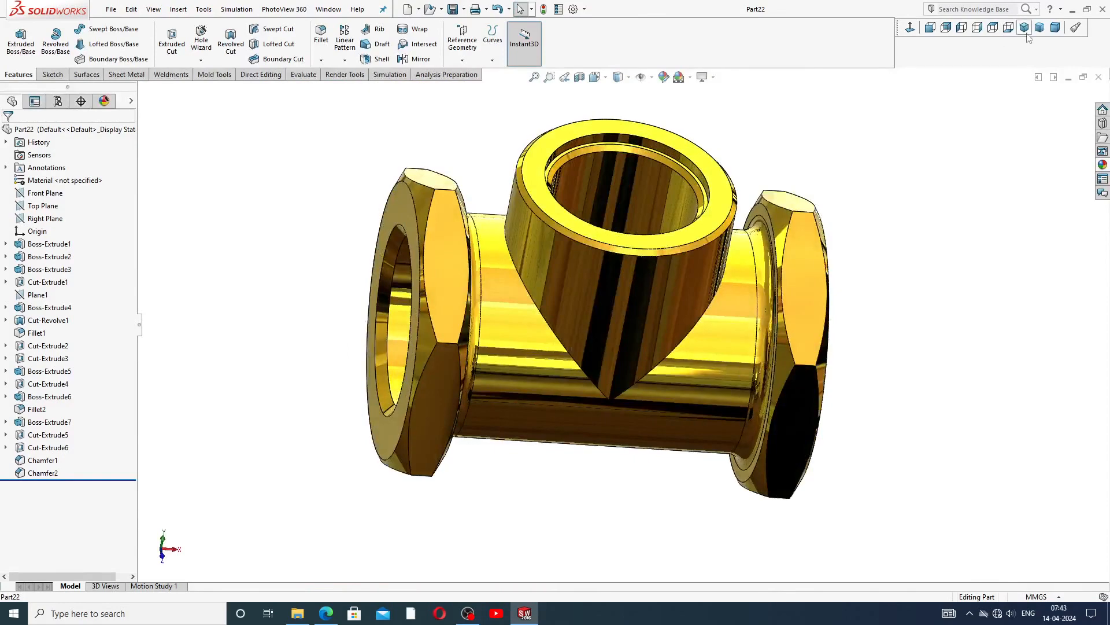
left_click(1025, 27)
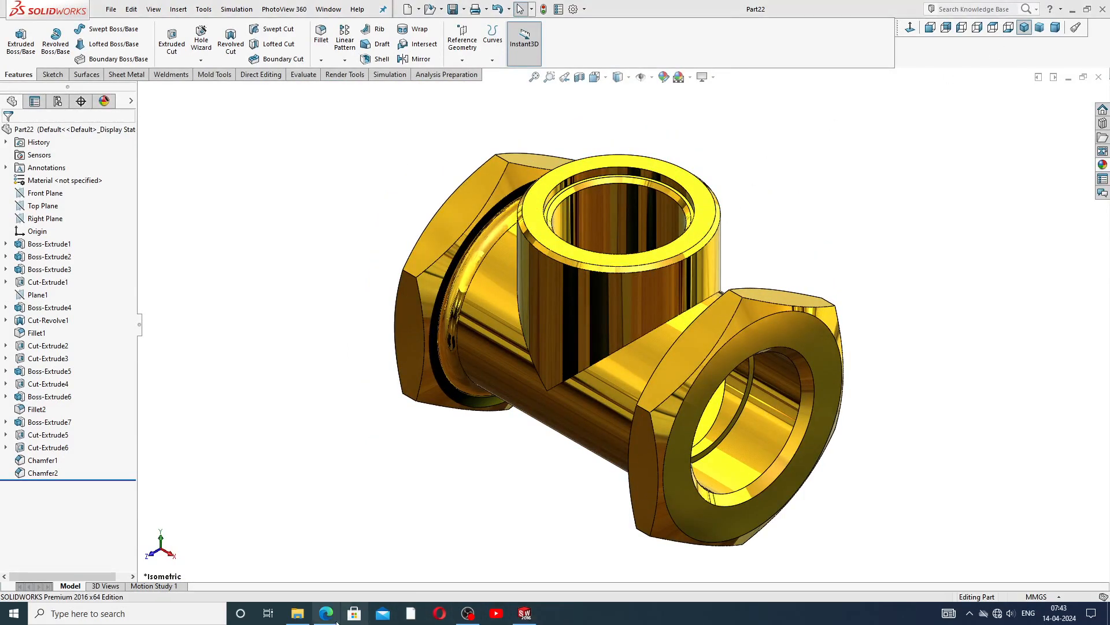
Close the finished valve body and create a new part document
left_click(1099, 77)
left_click(231, 14)
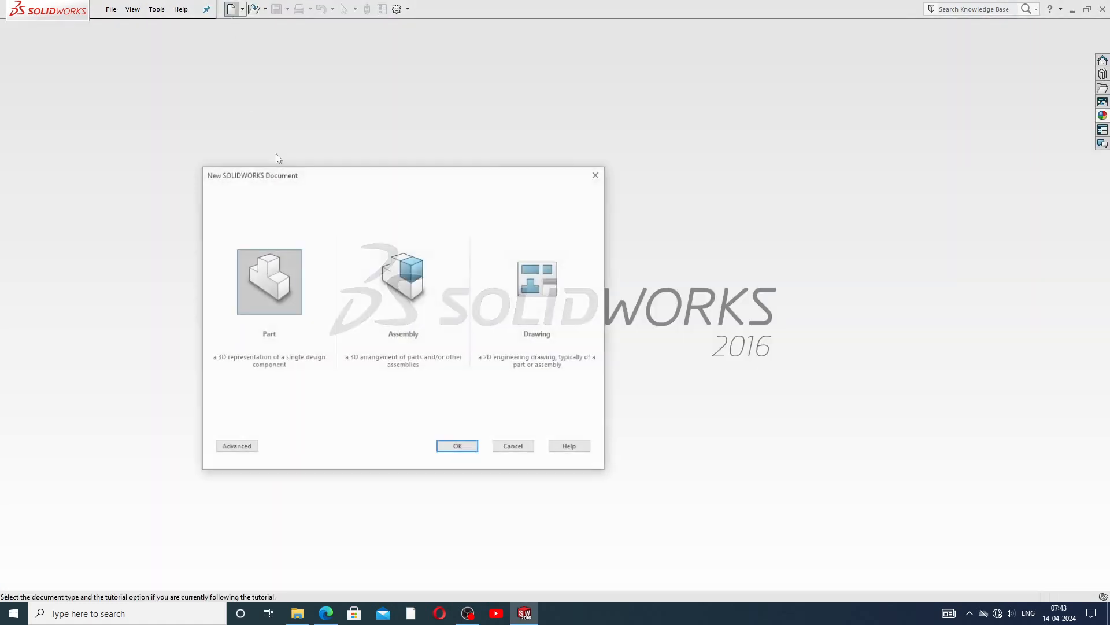
left_click(457, 447)
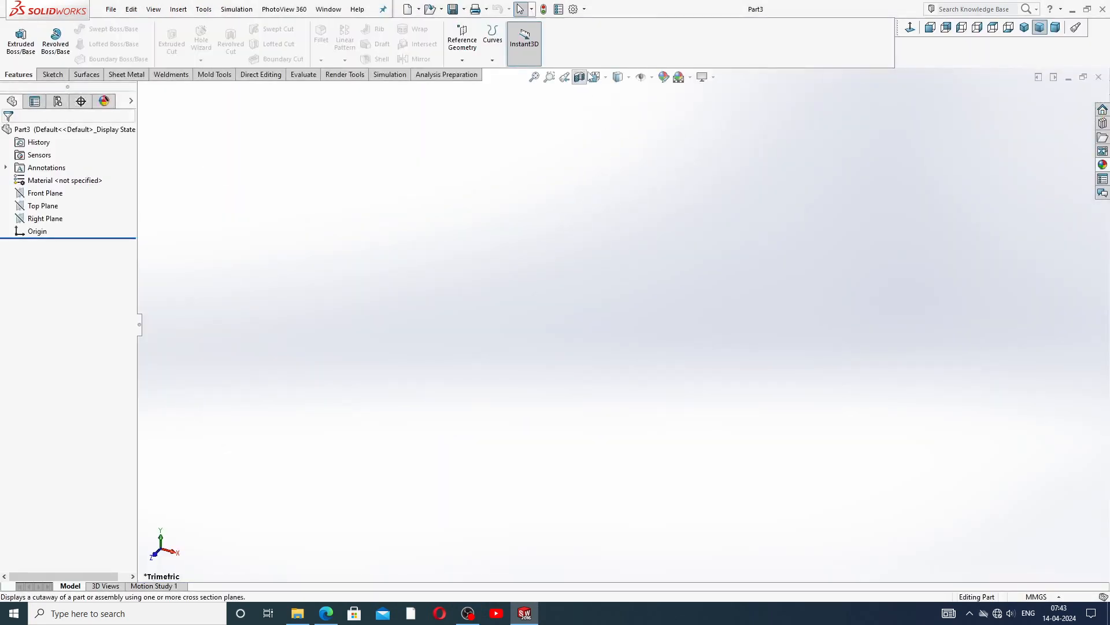
Apply the Plain White scene and raise both the shaded and wireframe image quality resolutions to the highest setting
left_click(694, 82)
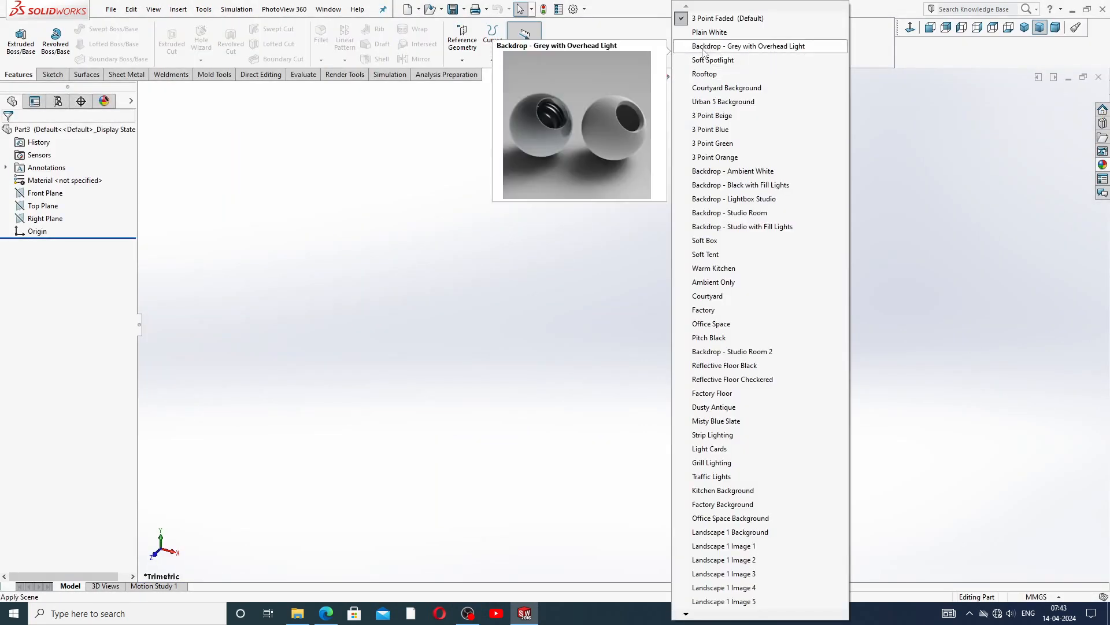
left_click(717, 32)
left_click(573, 10)
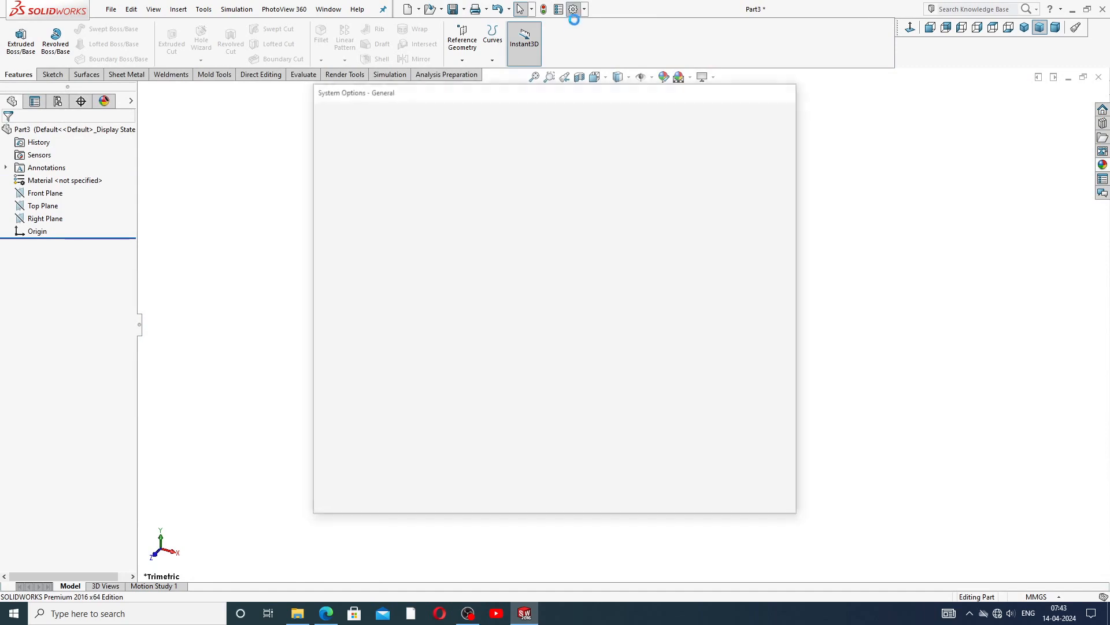
left_click(409, 111)
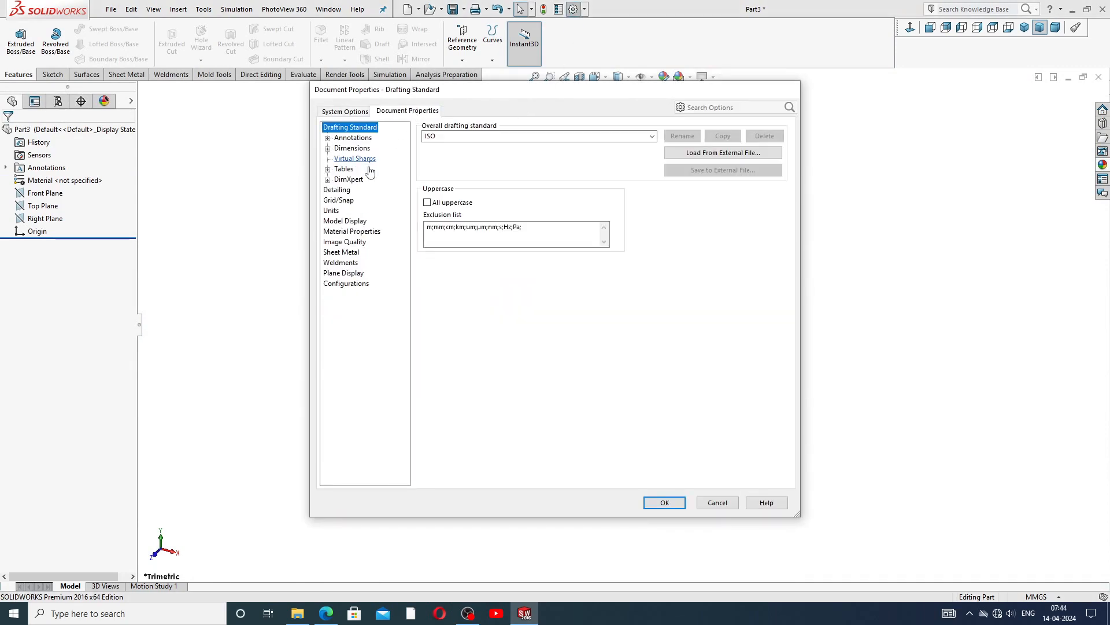
left_click(349, 245)
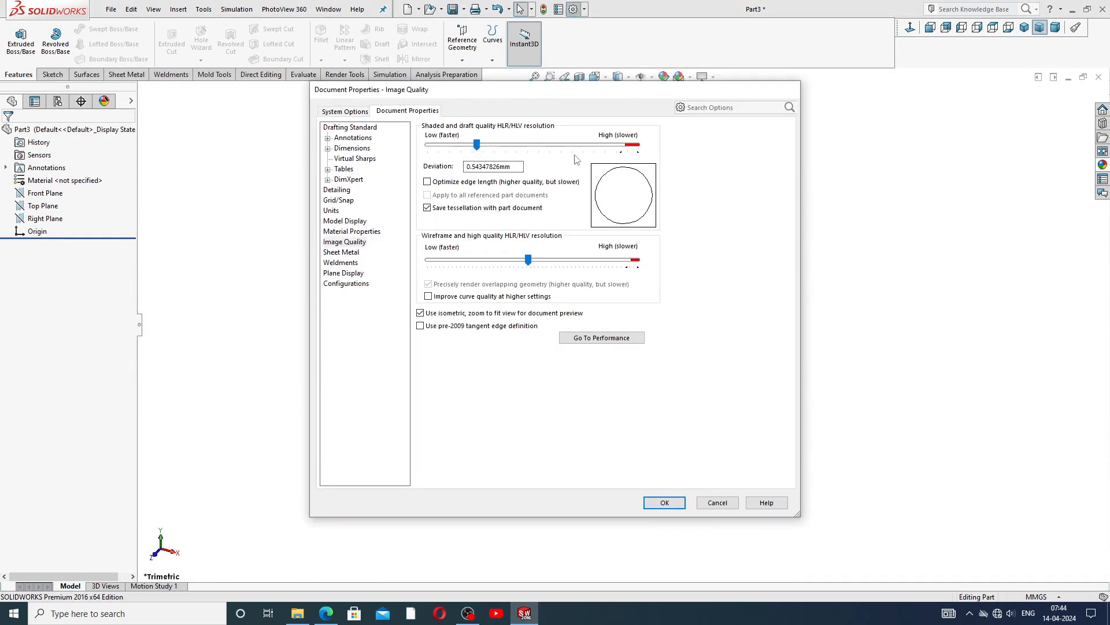
left_click_drag(477, 144, 637, 144)
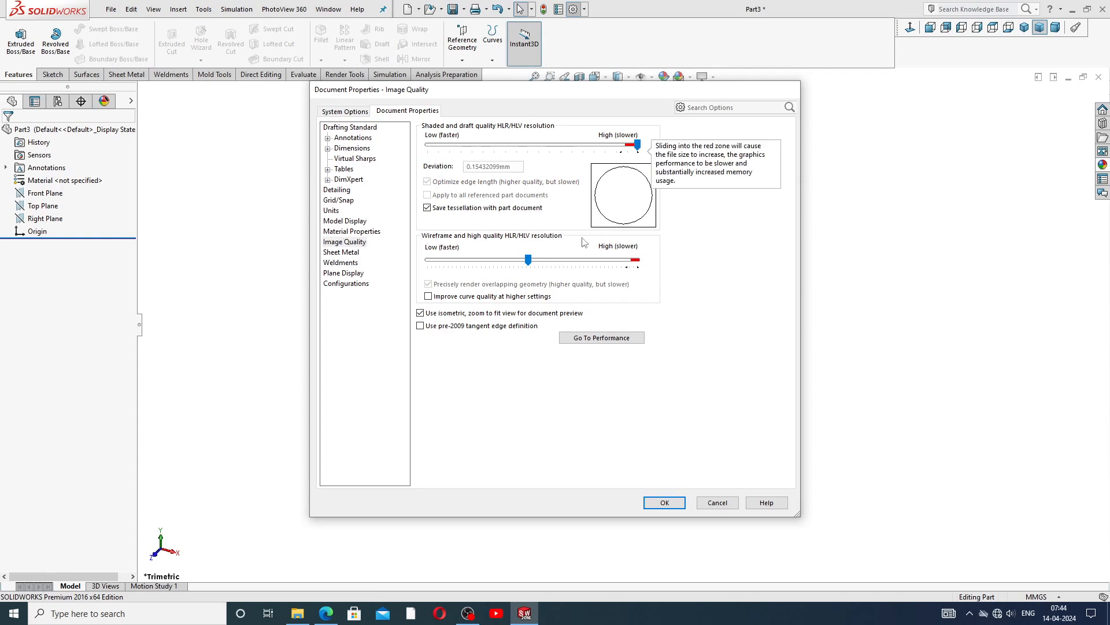
left_click_drag(531, 262, 638, 262)
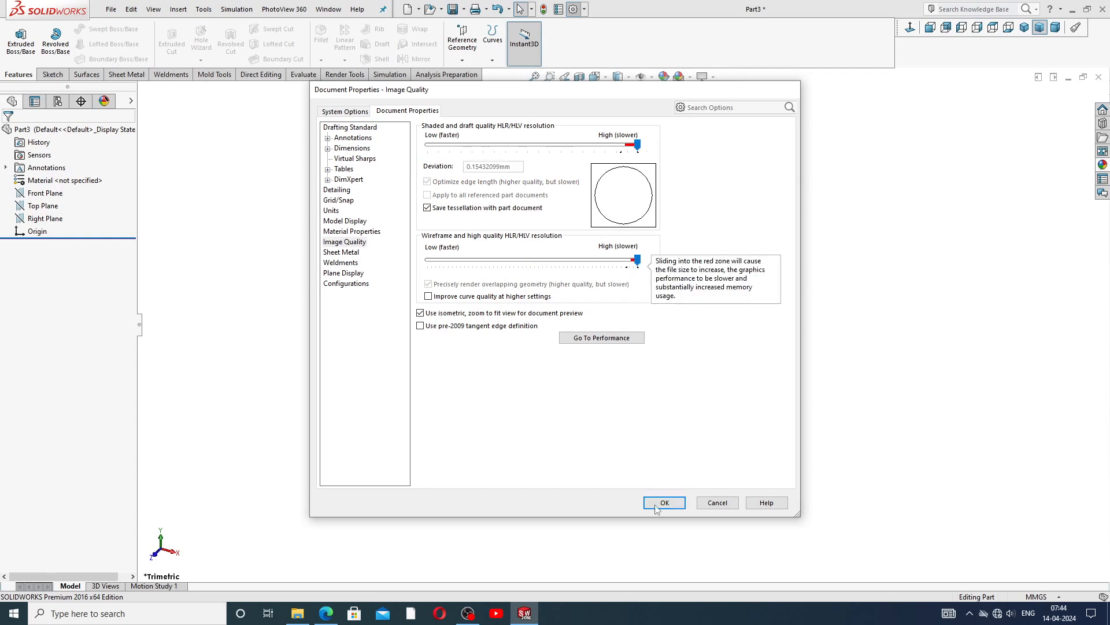
left_click(664, 502)
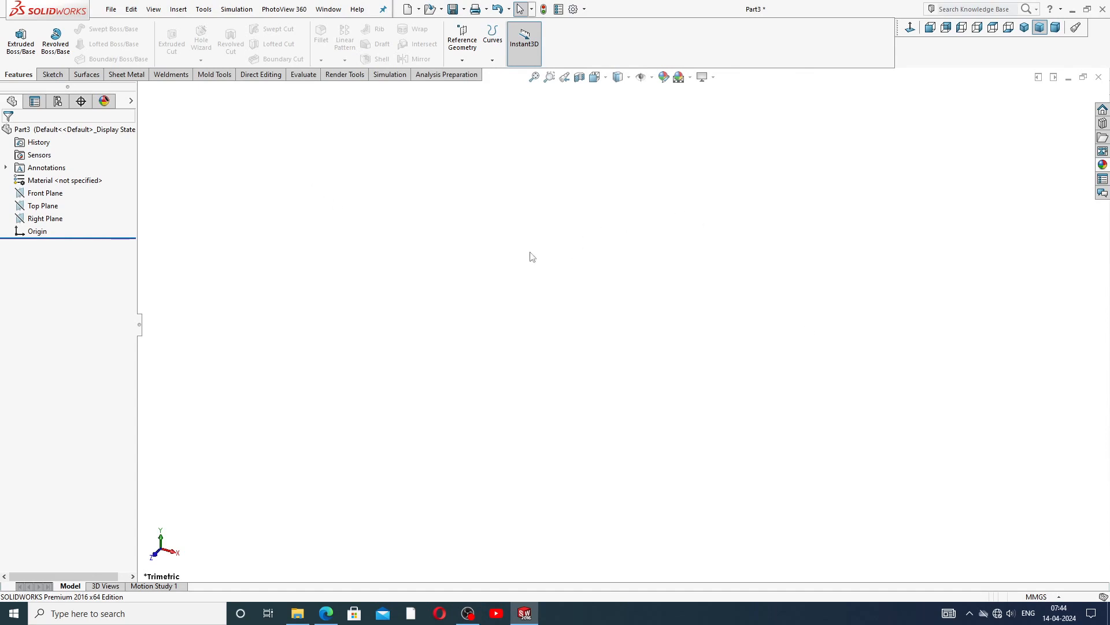
Check the valve body drawing in the browser, and start a sketch on the Right Plane in SOLIDWORKS
left_click(326, 613)
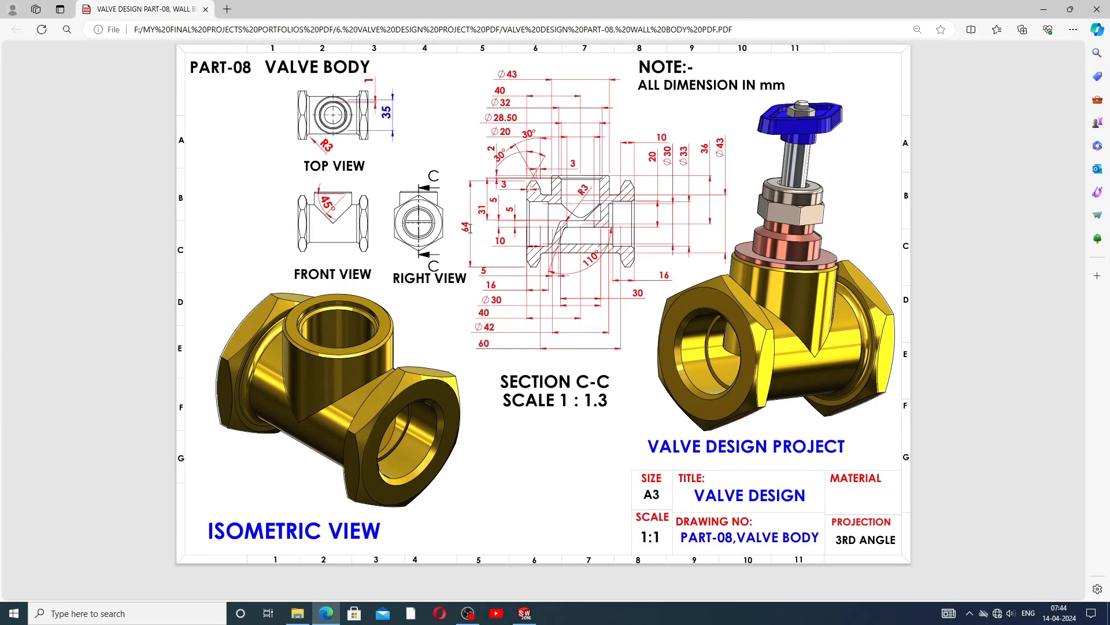
left_click(524, 613)
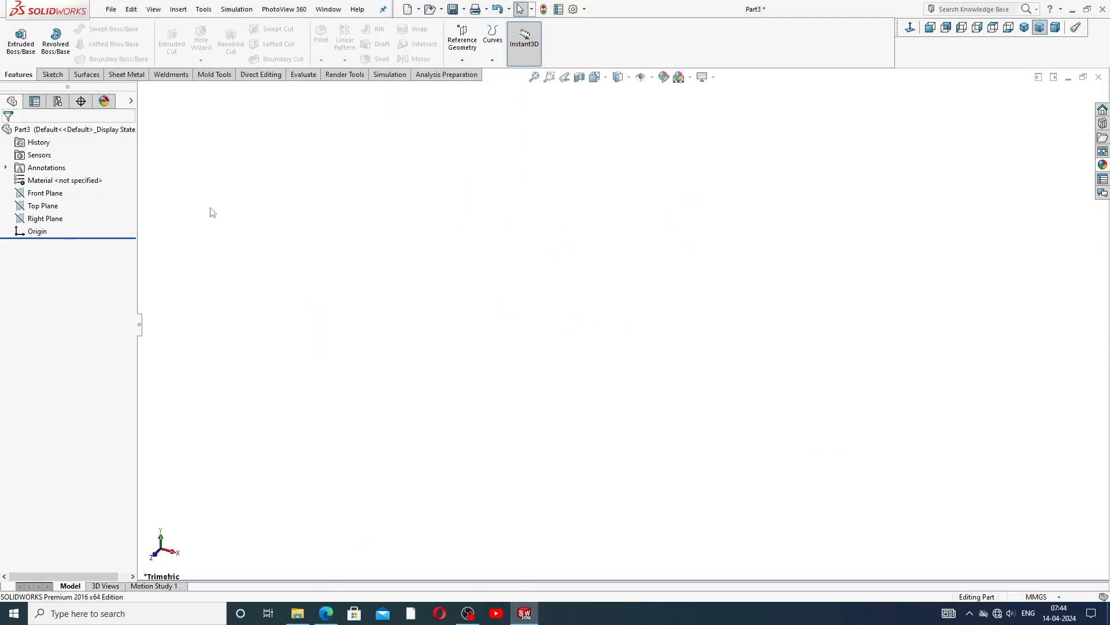
left_click(46, 218)
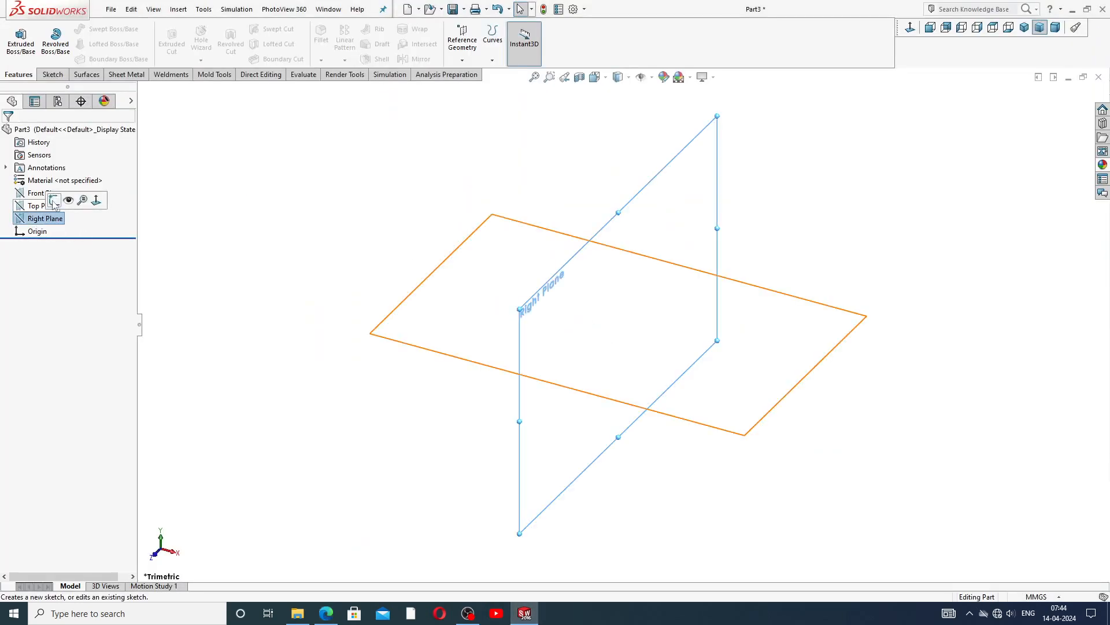
left_click(67, 217)
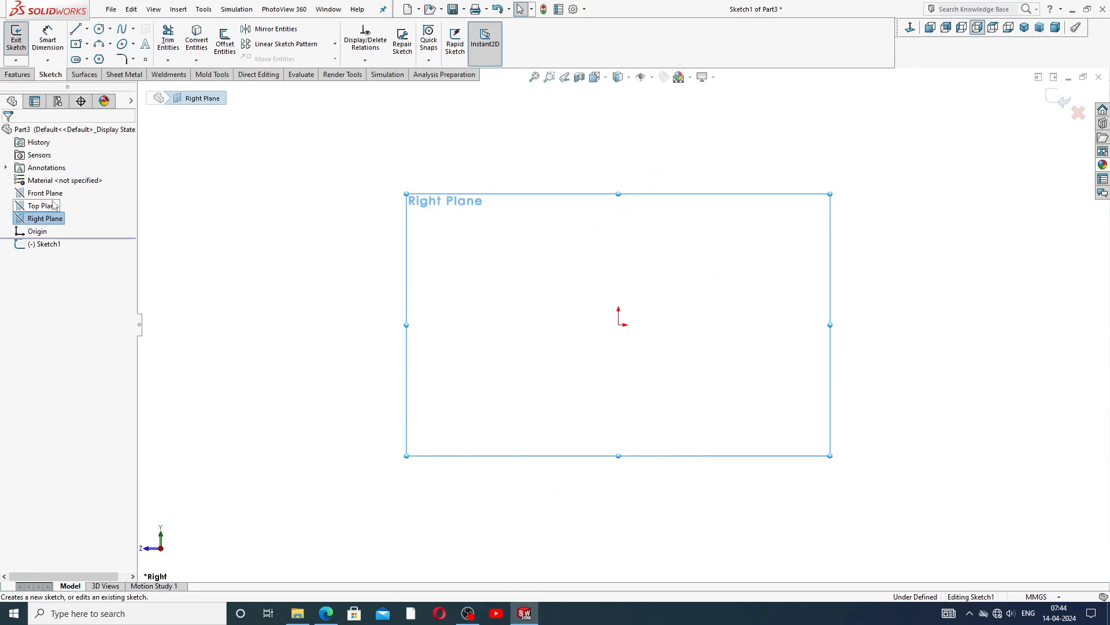
Sketch a six-sided polygon centred on the origin with a vertex straight up, using a circumscribed circle about 126 mm in diameter
left_click(99, 59)
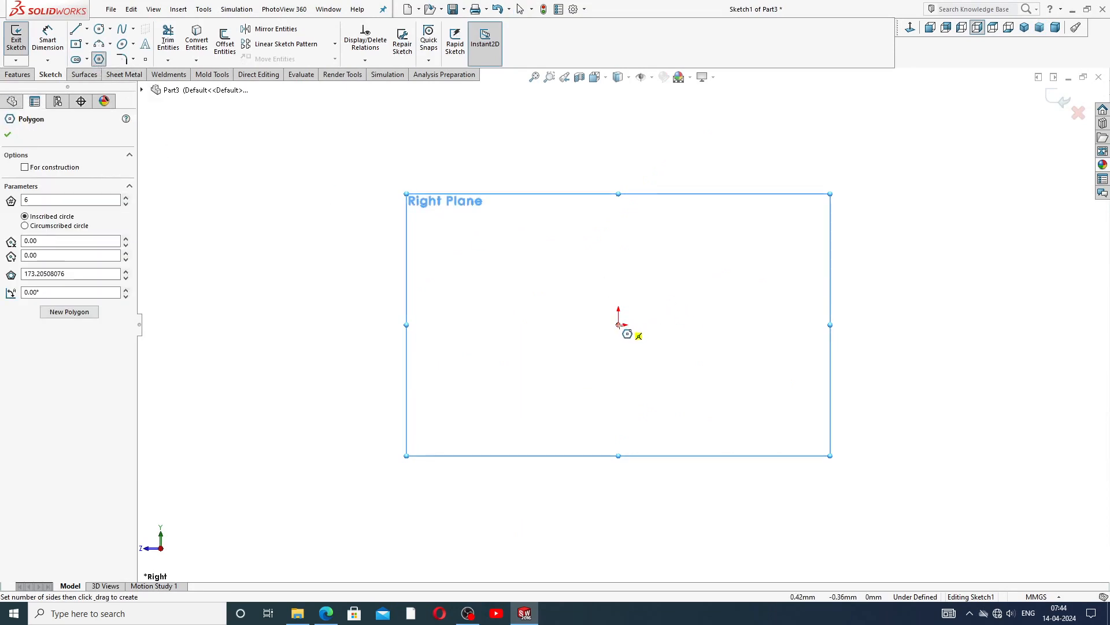
left_click(619, 324)
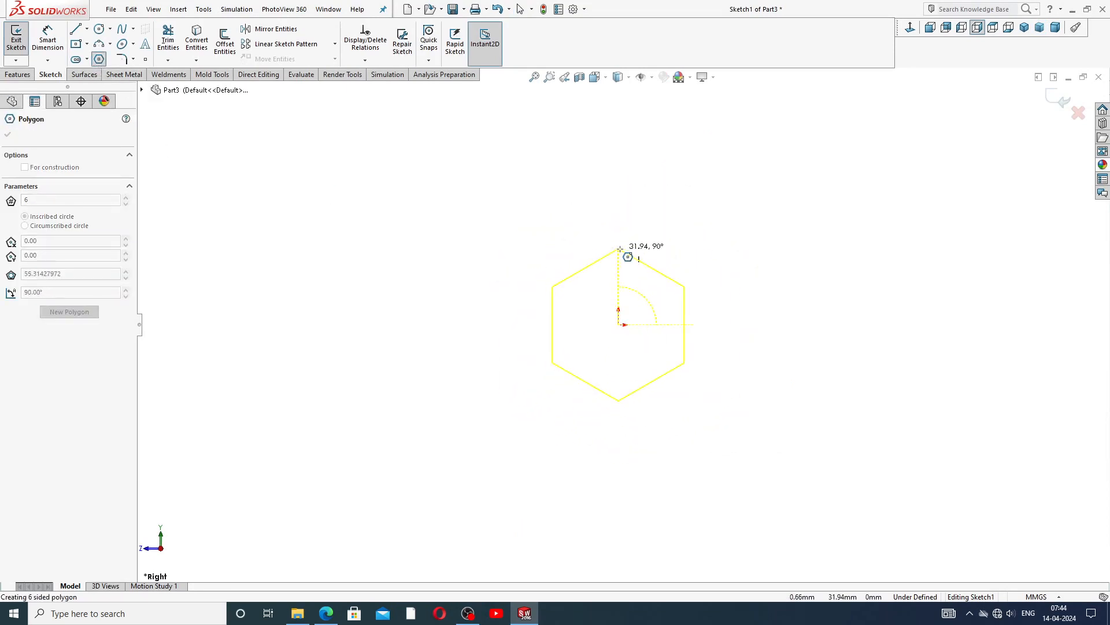
left_click(617, 174)
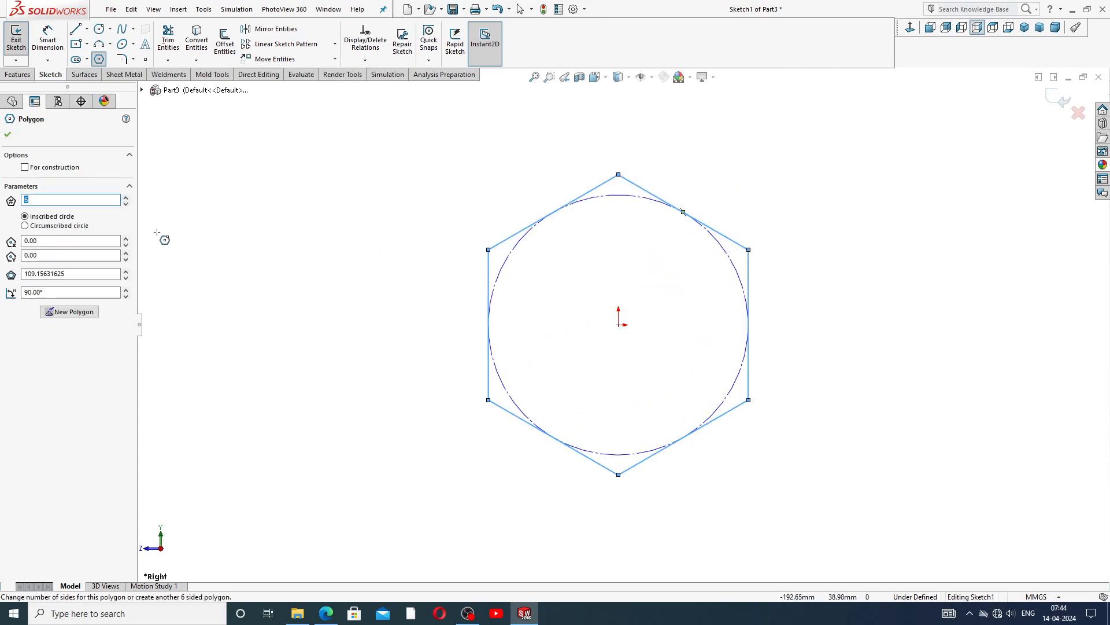
left_click(48, 226)
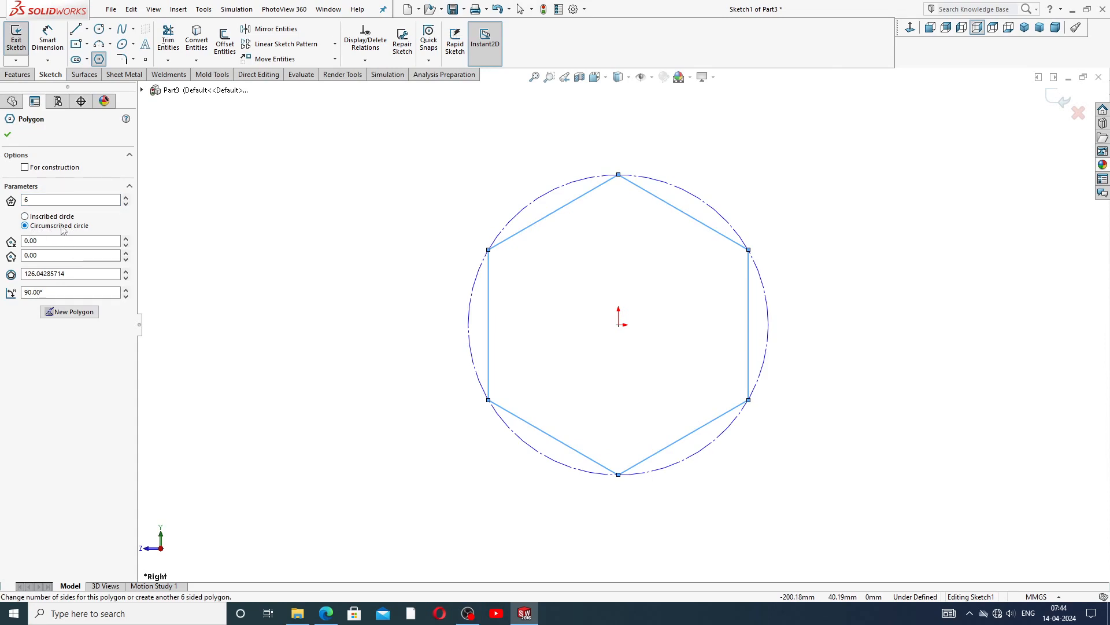
left_click(8, 134)
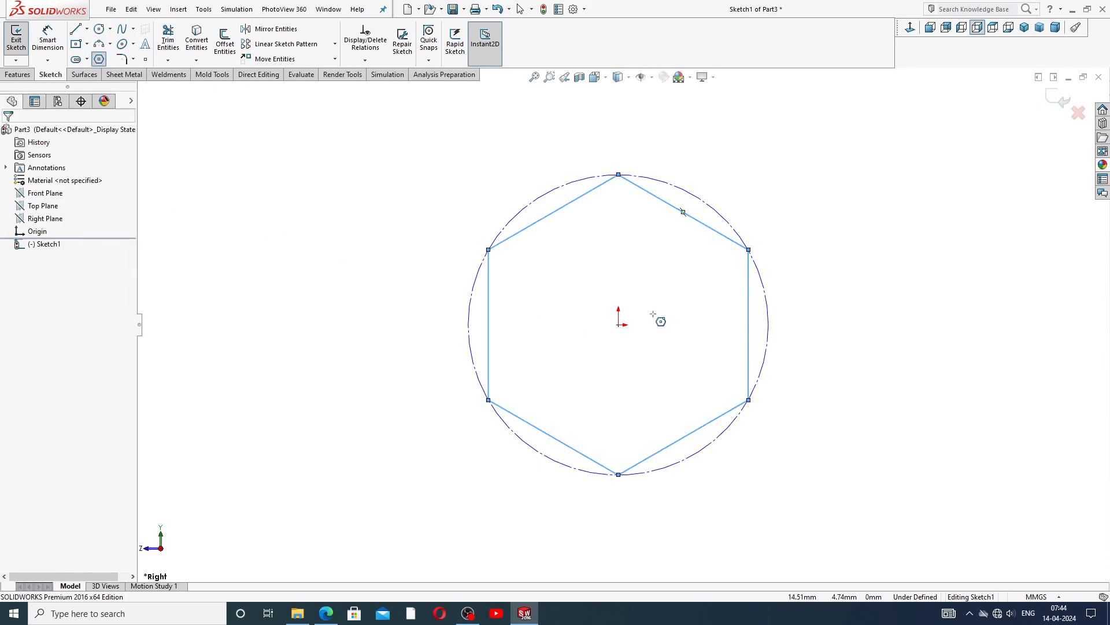
scroll(652, 314, "down", 2)
right_click(793, 184)
left_click(822, 193)
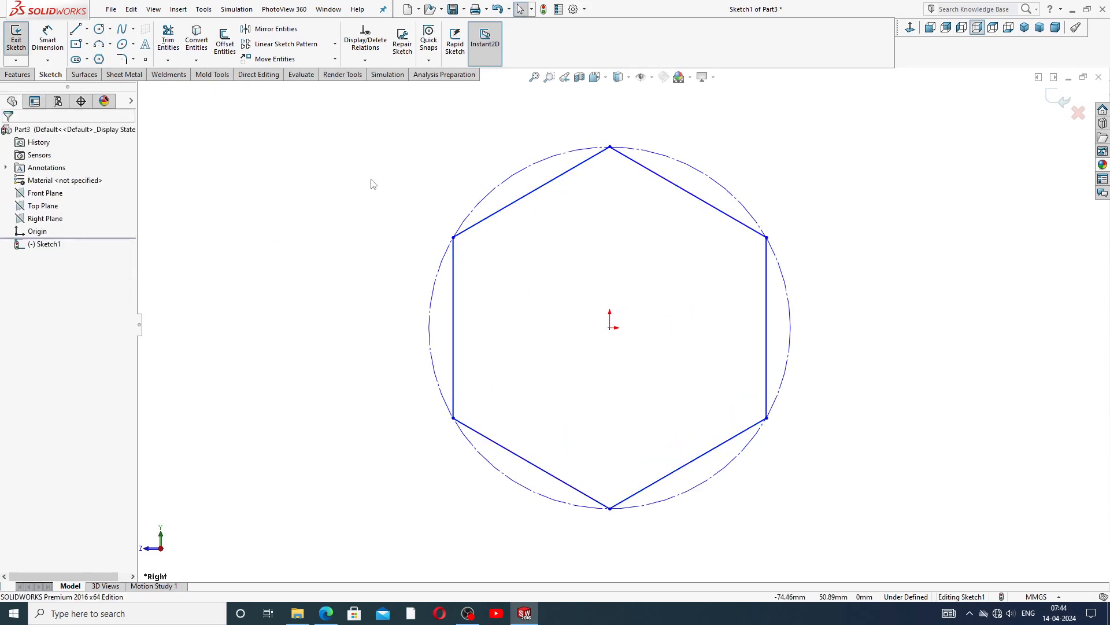
Draw a vertical centerline from the hexagon's upper vertex to the origin
left_click(86, 29)
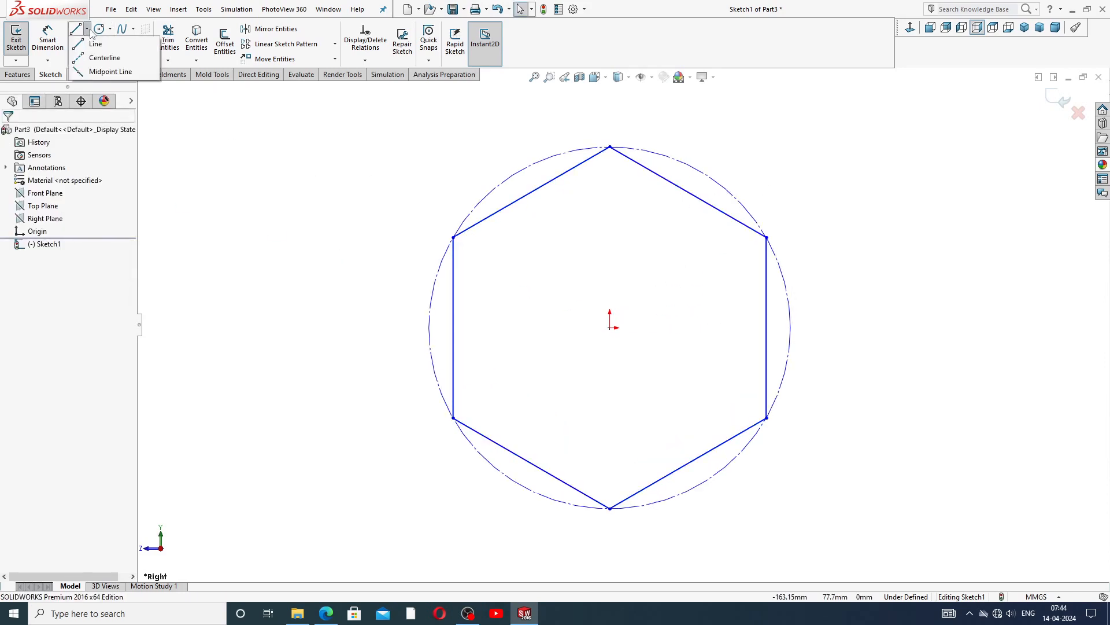
left_click(104, 59)
left_click(610, 147)
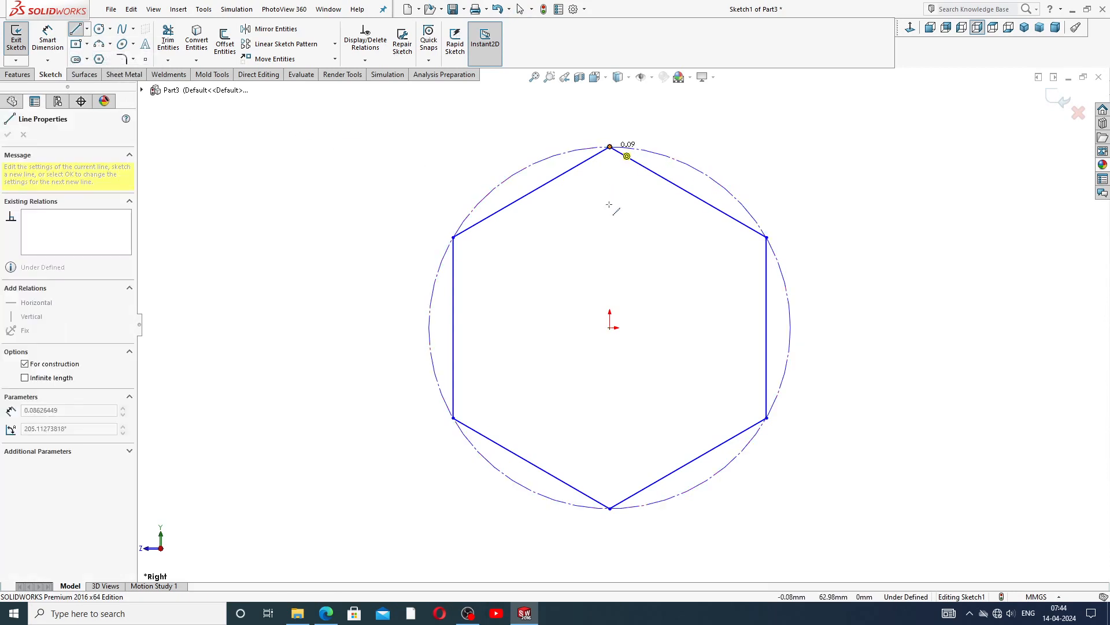
left_click(610, 327)
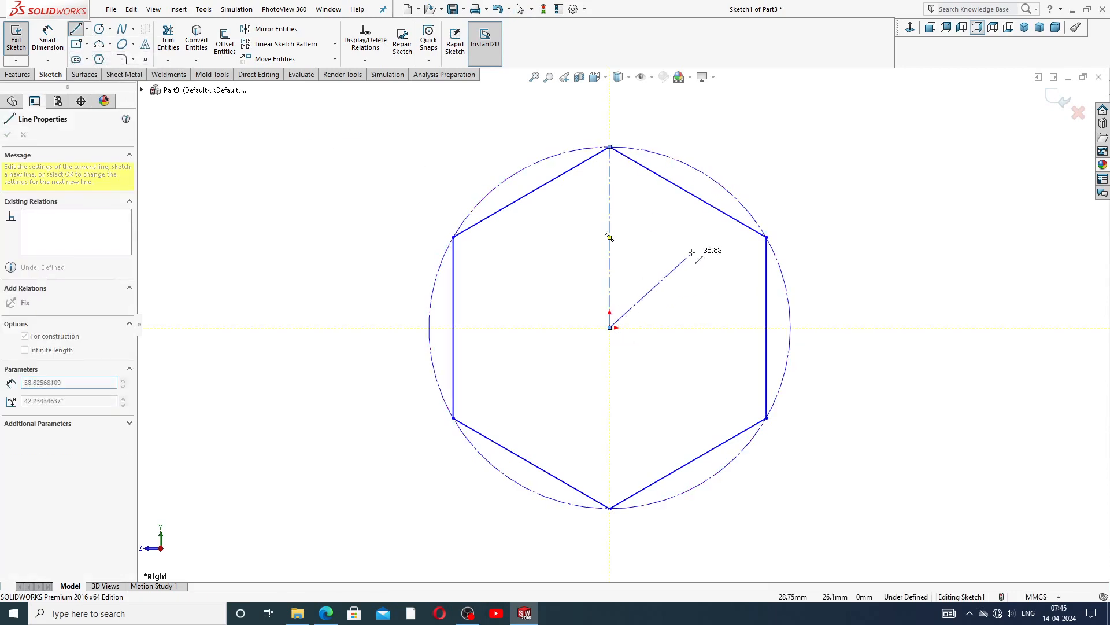
right_click(689, 211)
left_click(712, 260)
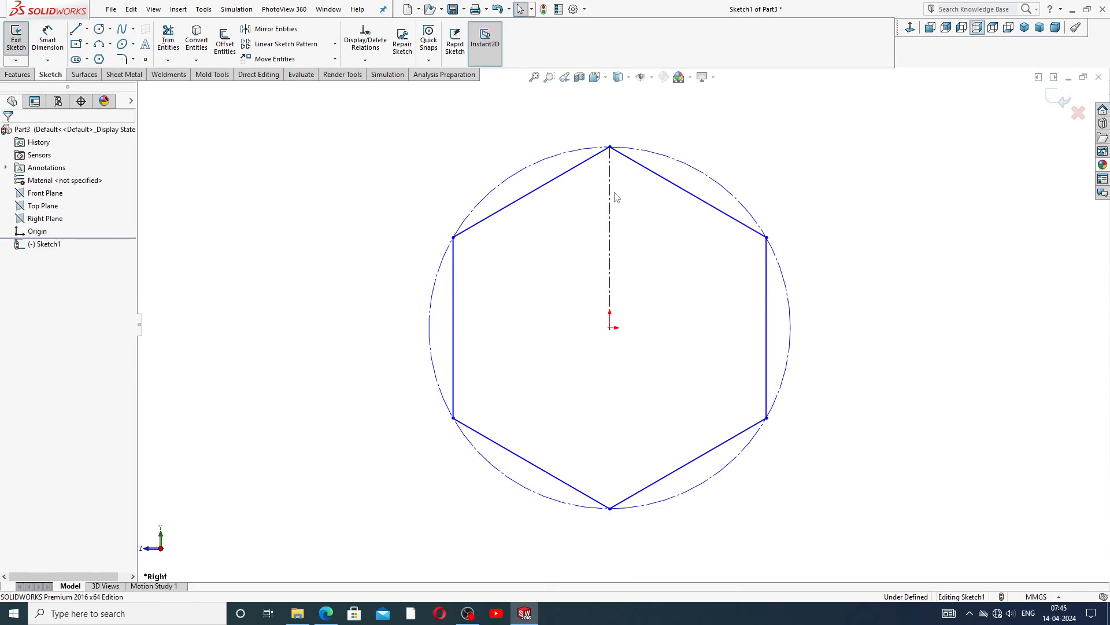
Dimension the hexagon's height between its upper and lower vertices as 64 mm and place the dimension clear of the sketch
left_click(51, 45)
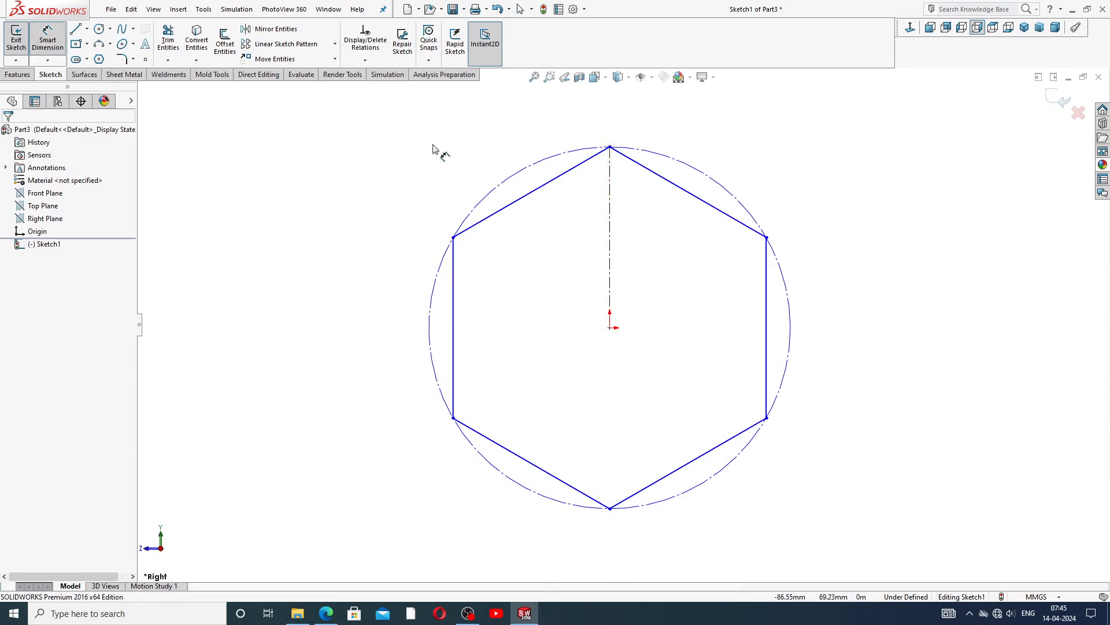
left_click(610, 148)
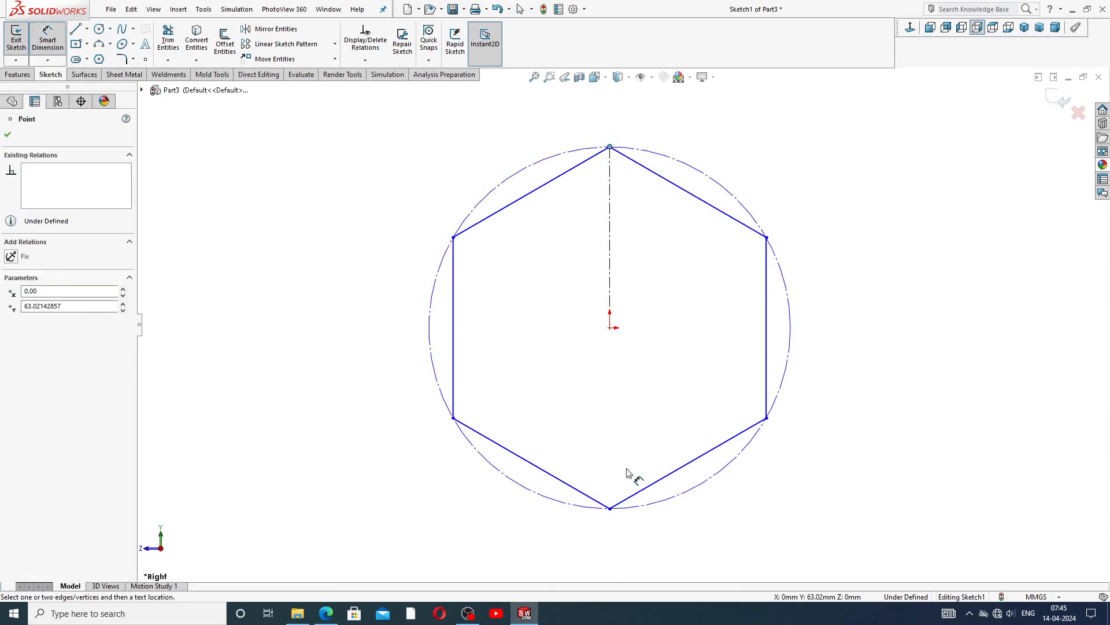
left_click(610, 508)
left_click(407, 297)
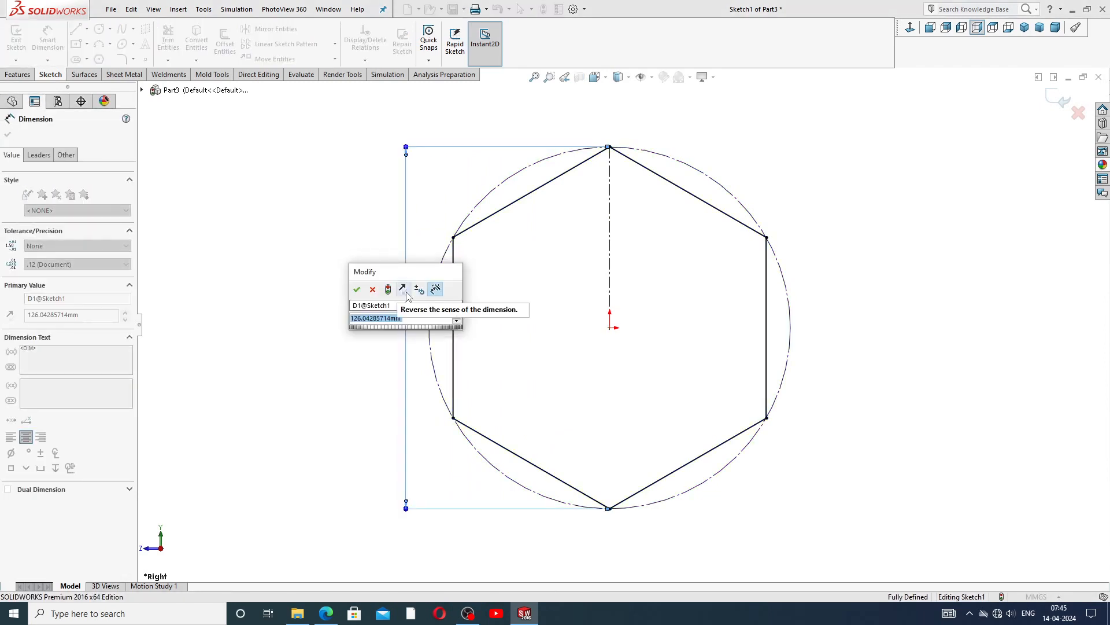
type("64")
key("Return")
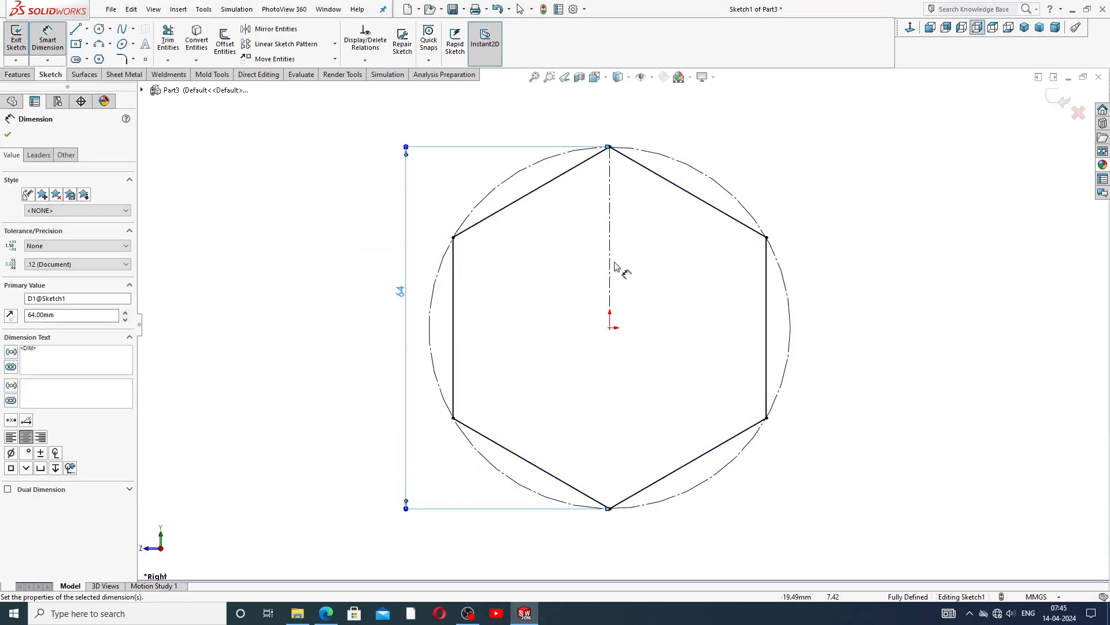
left_click(921, 157)
left_click_drag(402, 294, 392, 316)
left_click(719, 424)
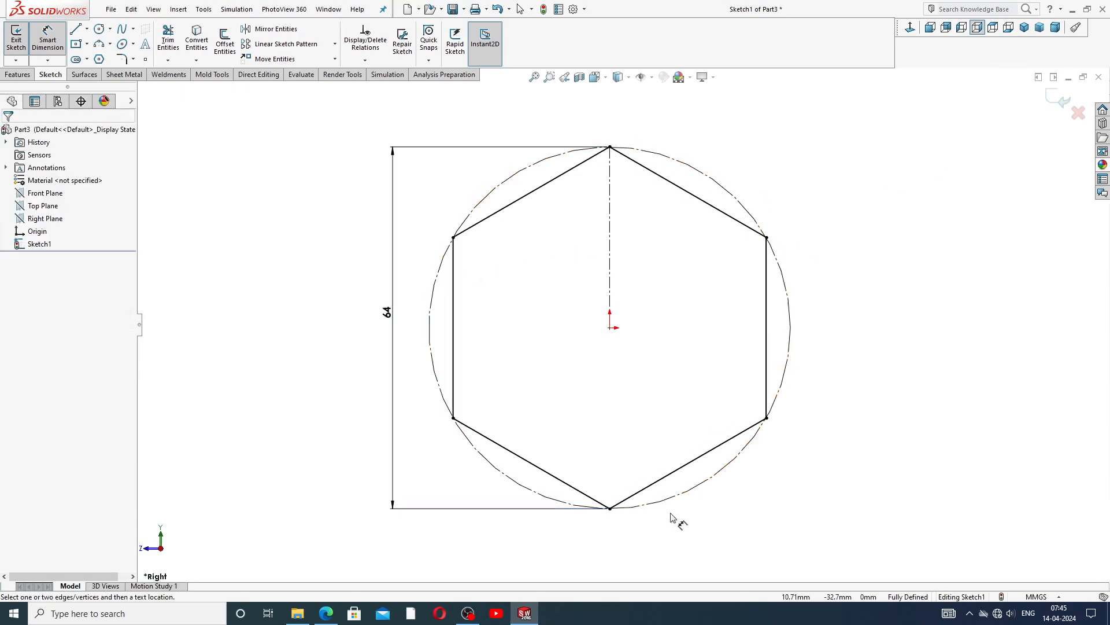
Check the valve body drawing in the browser, and extrude the hexagon 10 mm blind in the reversed direction in SOLIDWORKS
left_click(326, 613)
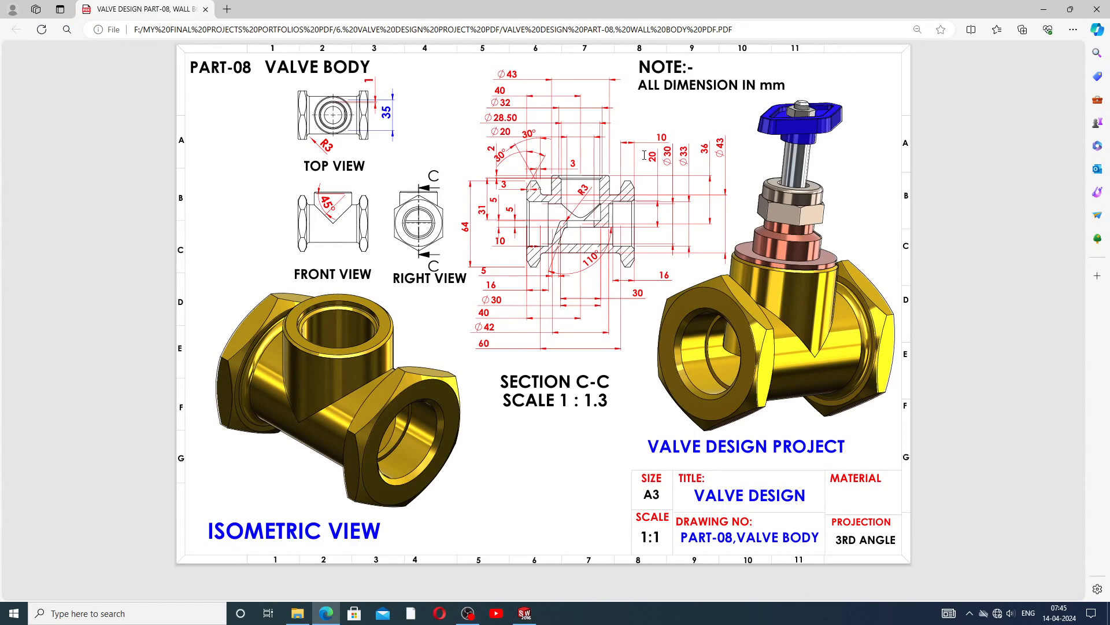
left_click(525, 613)
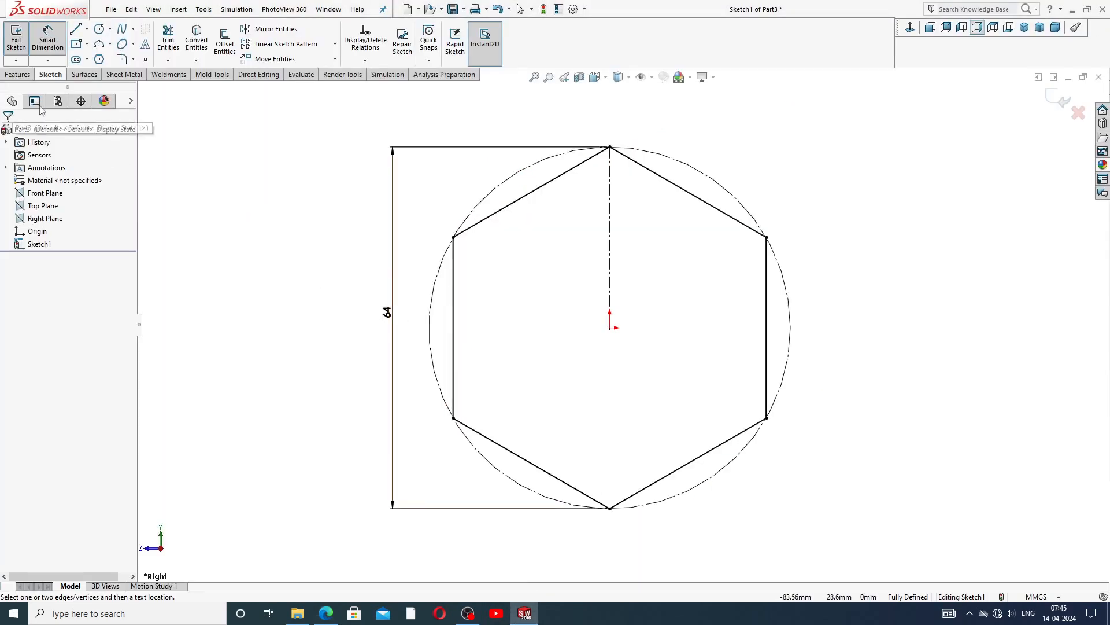
right_click(282, 141)
left_click(308, 171)
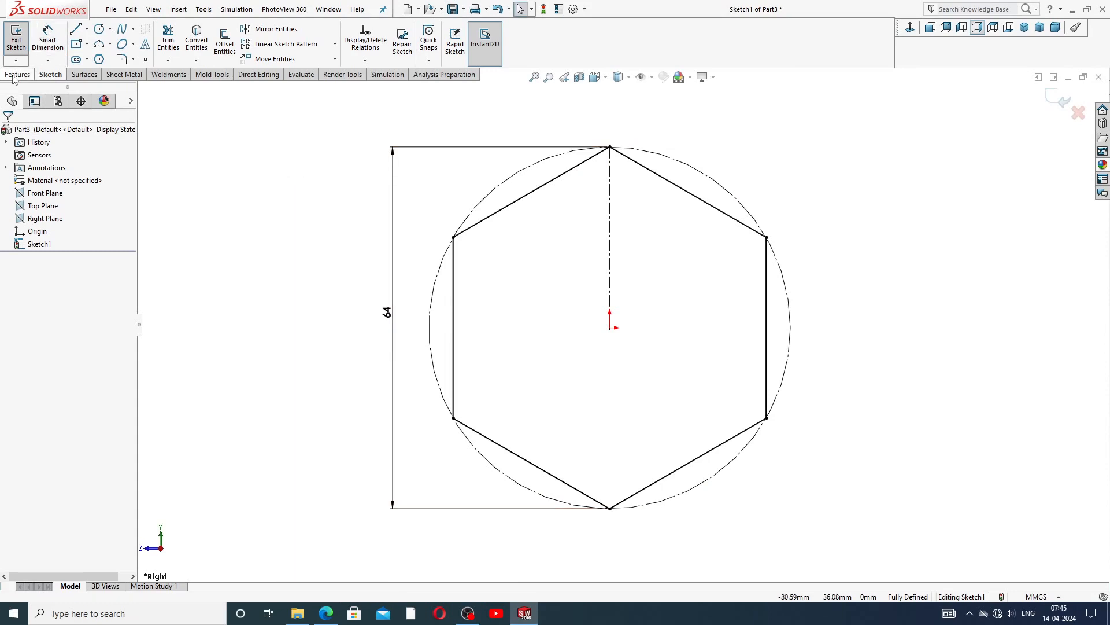
left_click(18, 74)
left_click(21, 40)
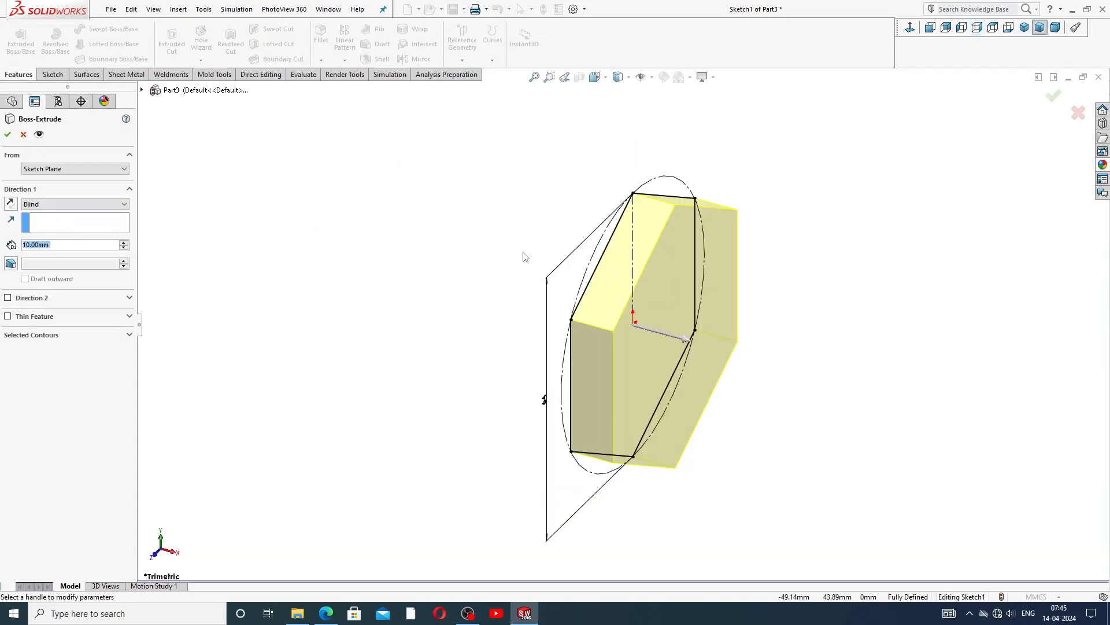
left_click(9, 204)
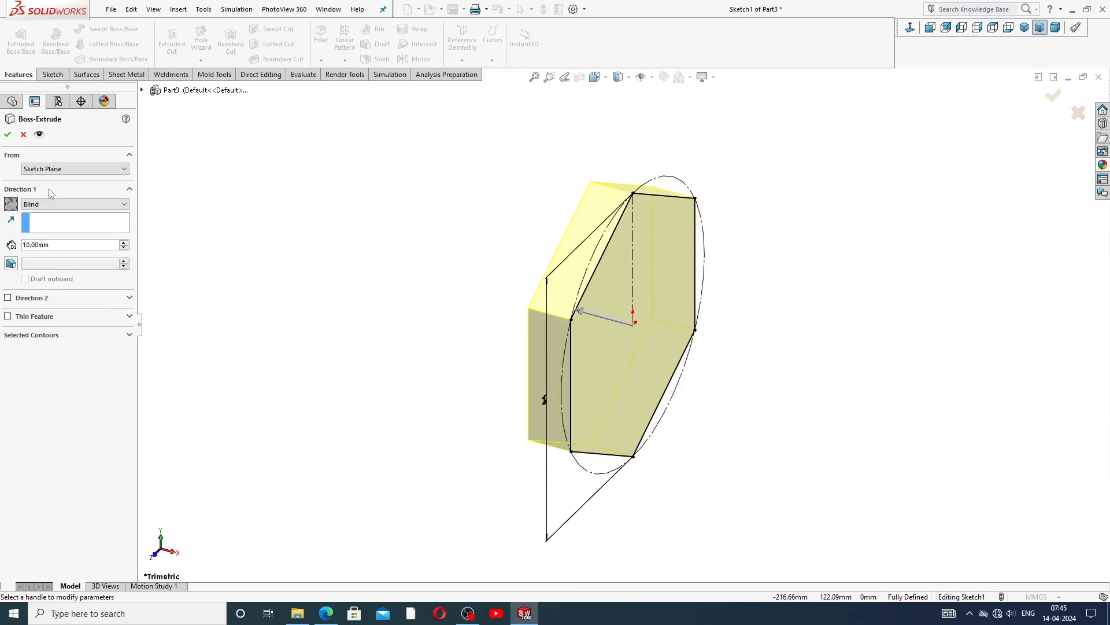
left_click(8, 134)
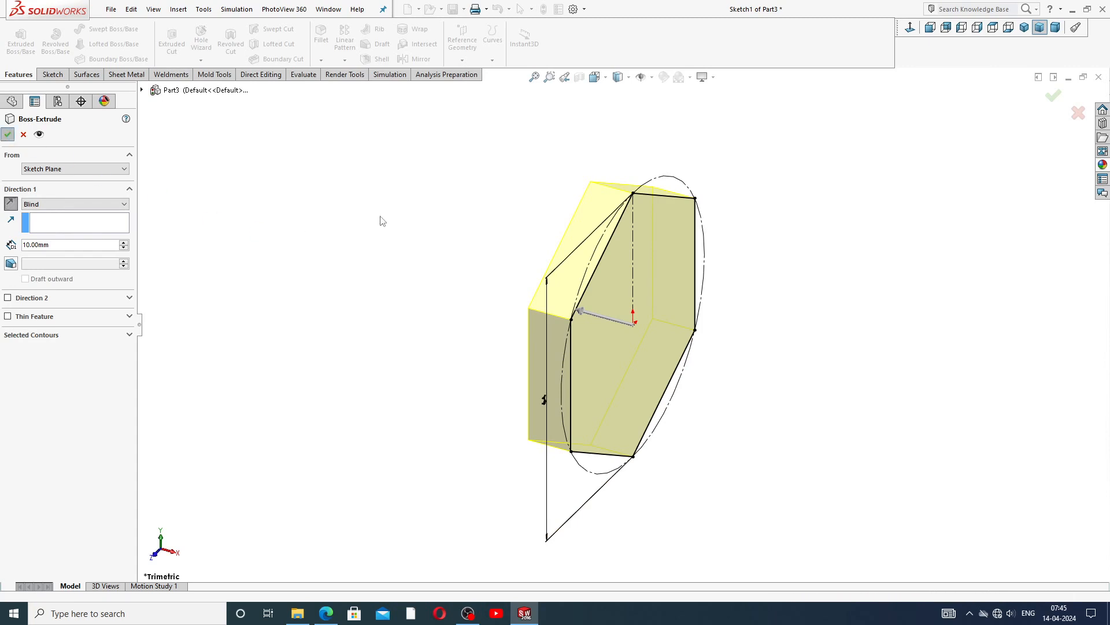
Sketch two concentric circles about 41 mm and 26 mm in diameter, centred on the origin, on the hexagon face opposite the original sketch
left_click(1025, 28)
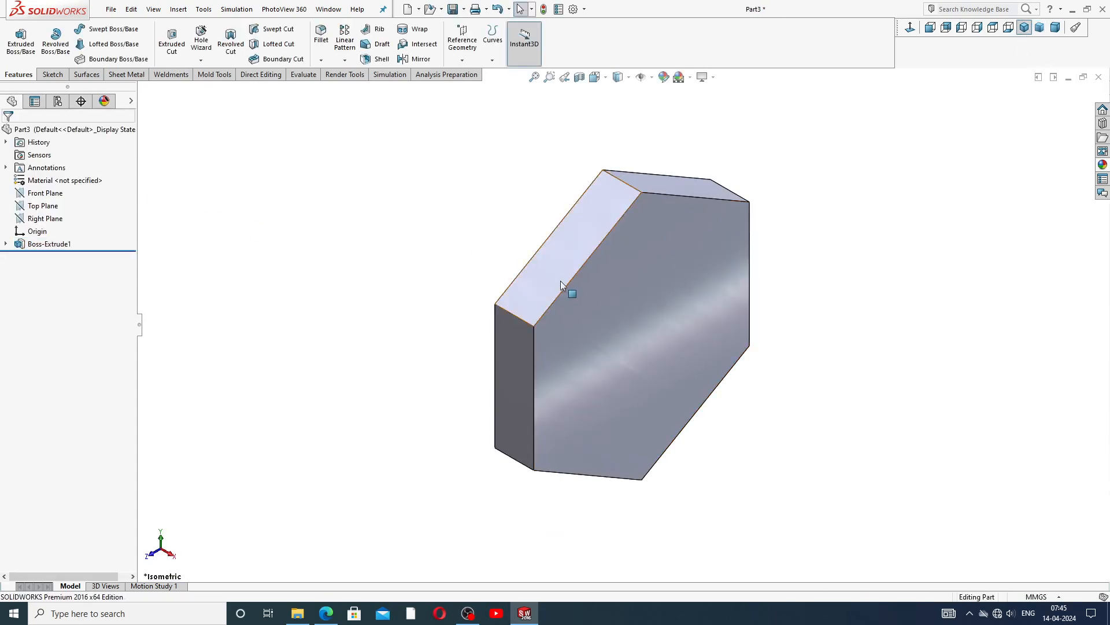
middle_click_drag(560, 279, 619, 257)
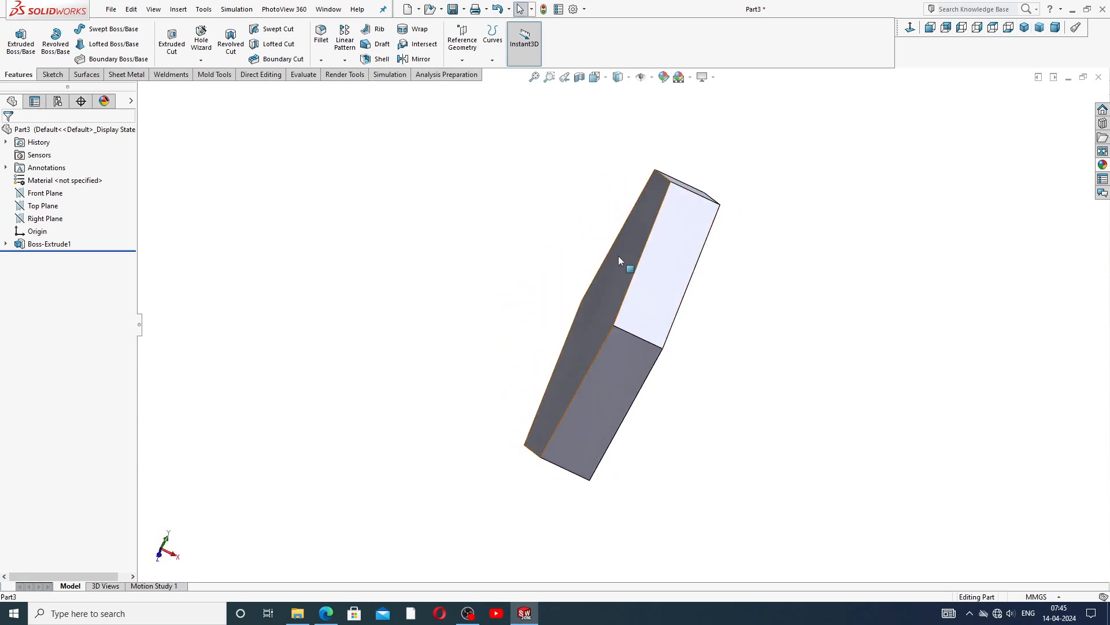
left_click(619, 259)
left_click(671, 223)
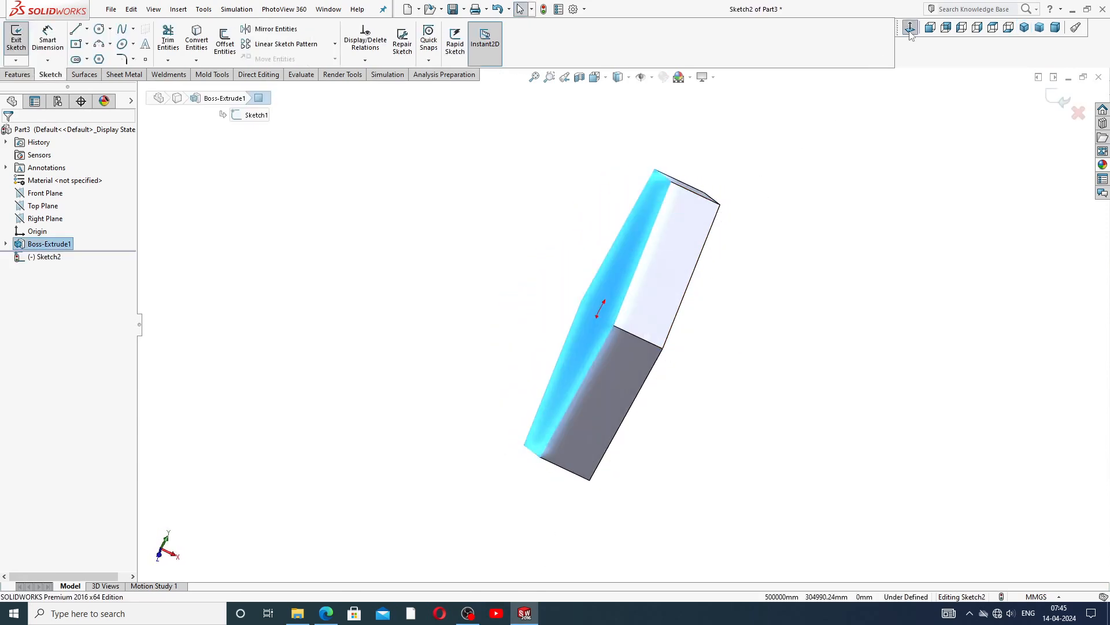
left_click(911, 33)
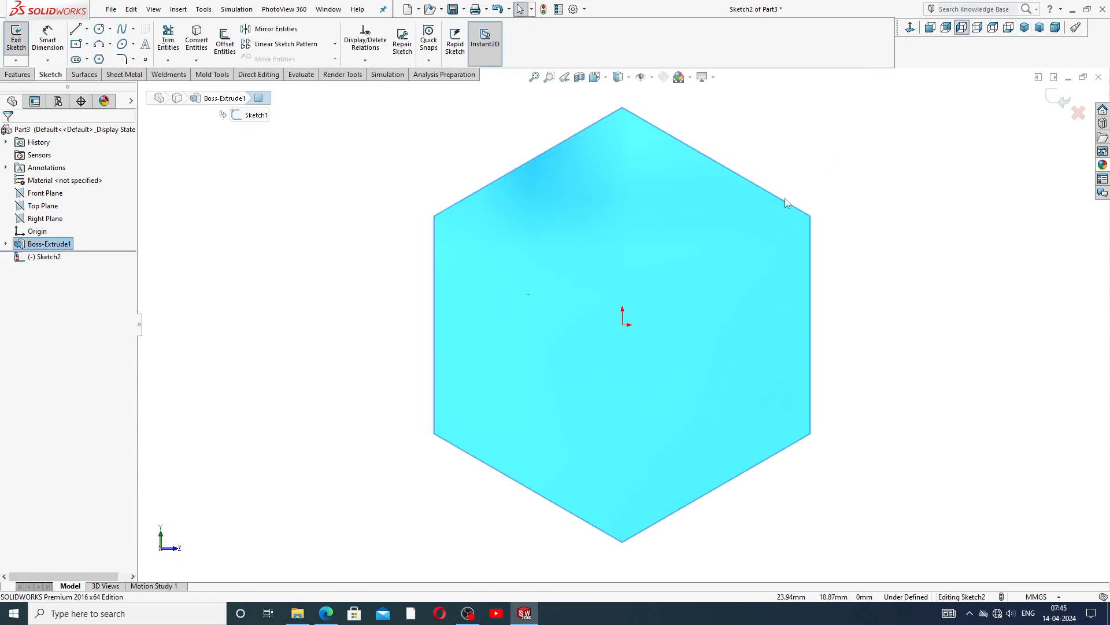
left_click(101, 30)
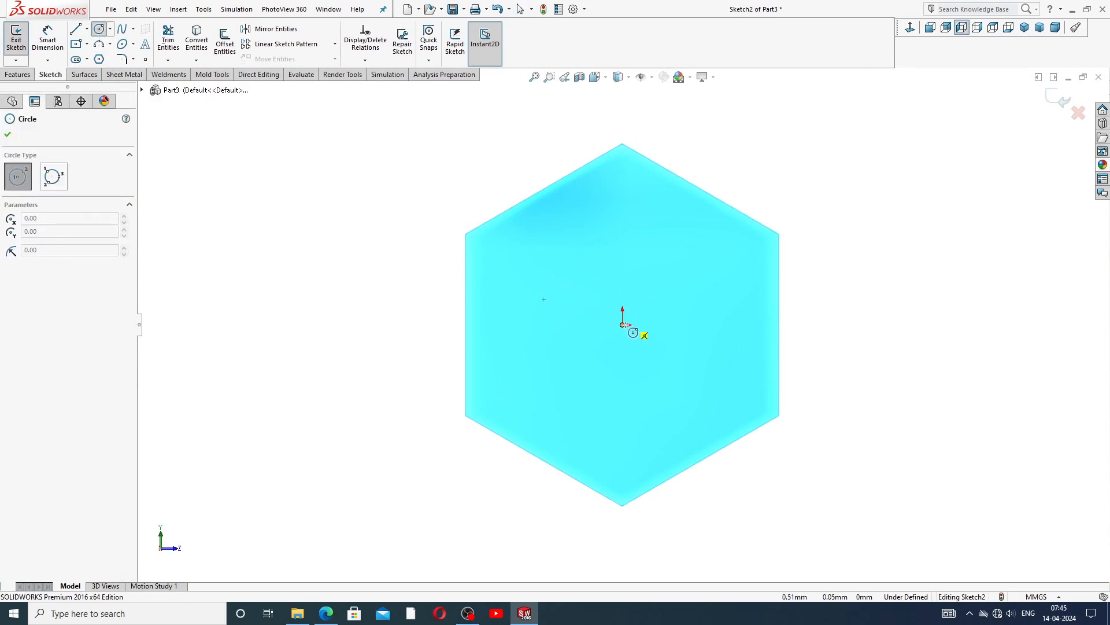
left_click_drag(622, 324, 623, 207)
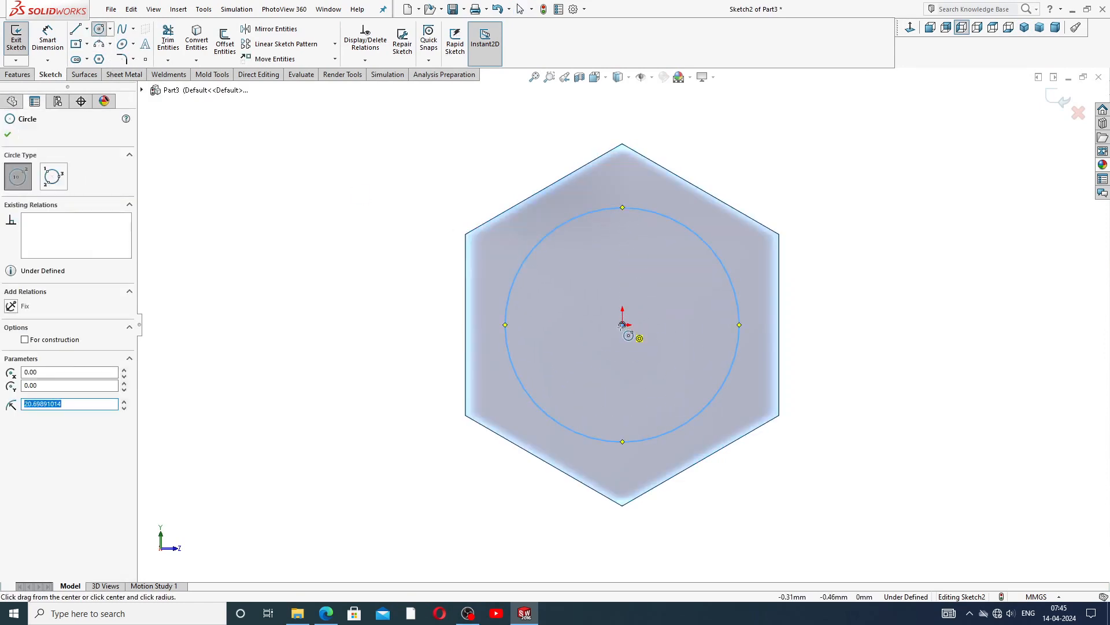
left_click_drag(622, 325, 636, 253)
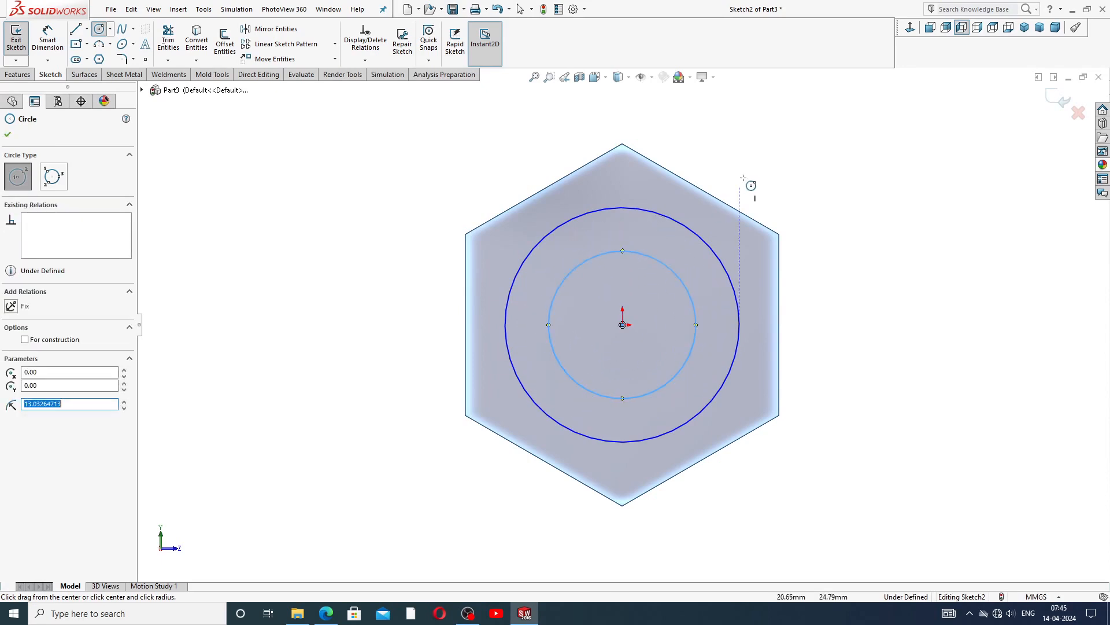
right_click(749, 158)
left_click(776, 167)
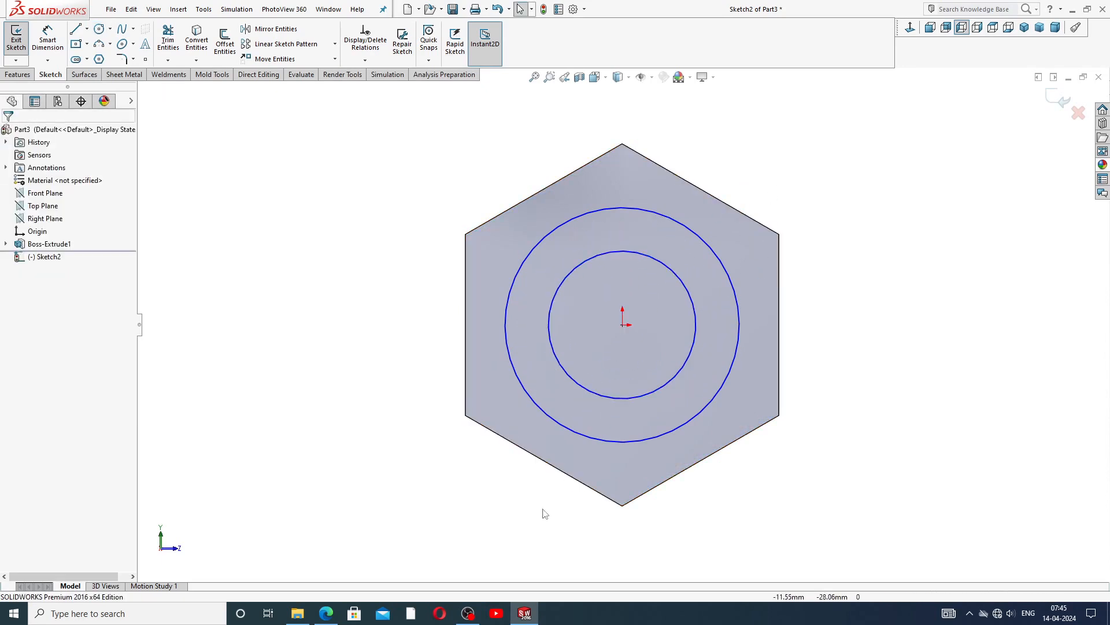
Check the bore and body diameters in the browser drawing, and set the outer circle's diameter to 43 mm in SOLIDWORKS
left_click(327, 613)
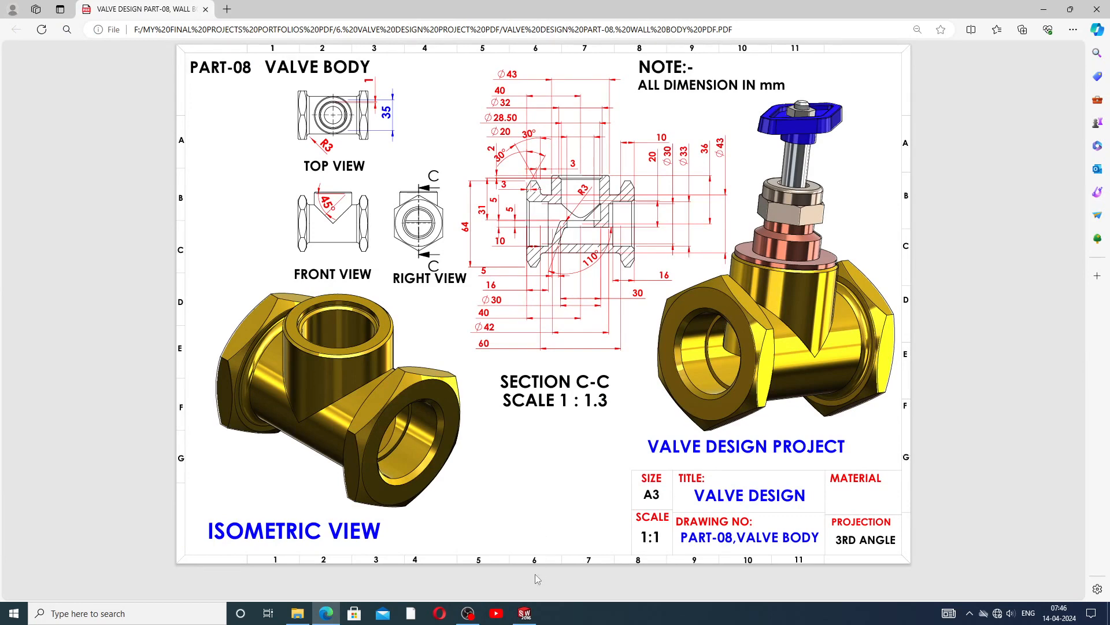
left_click(525, 613)
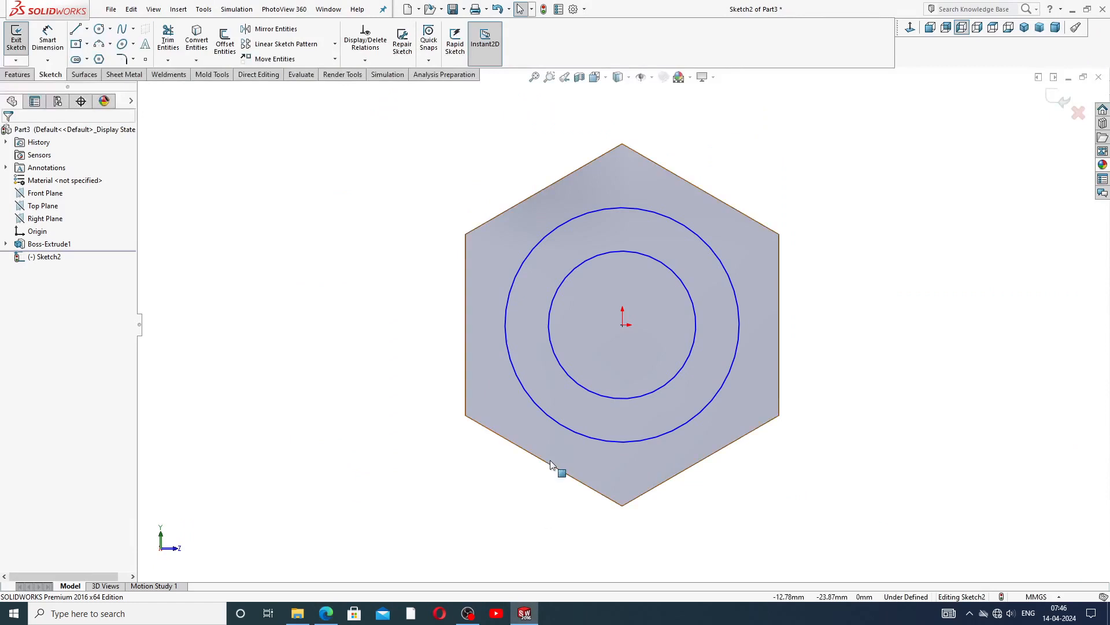
left_click(46, 41)
left_click(679, 219)
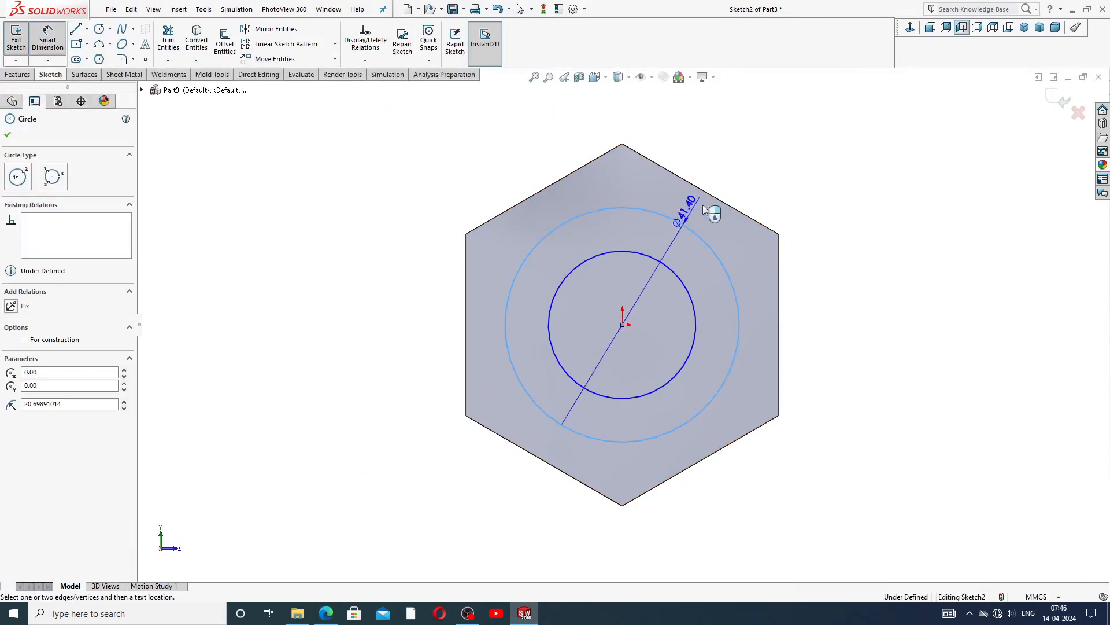
left_click(762, 168)
type("43")
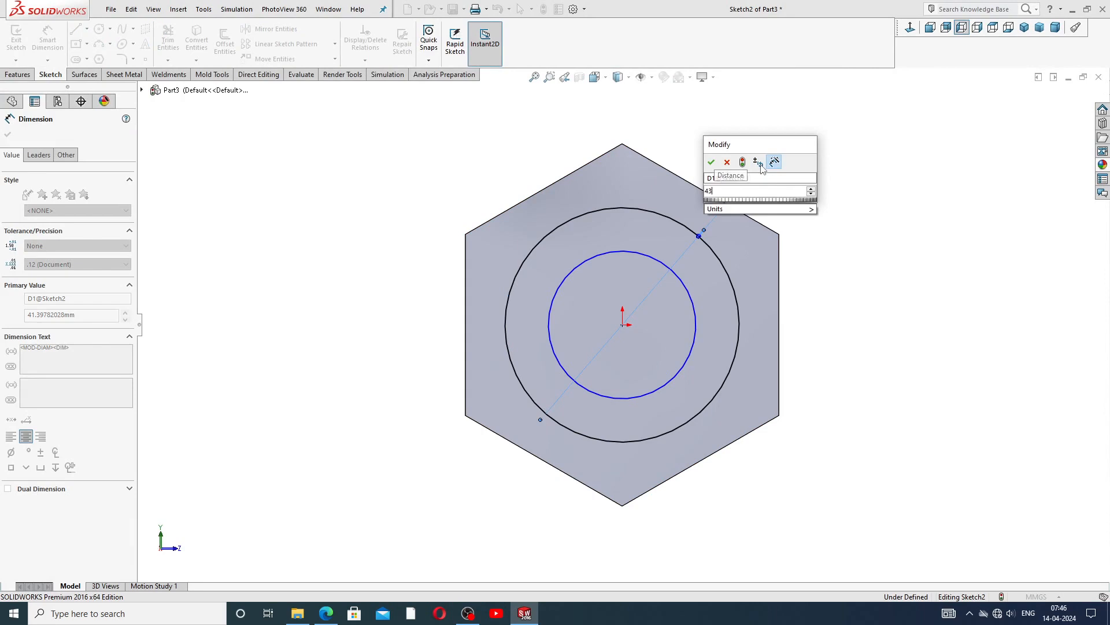
key("Return")
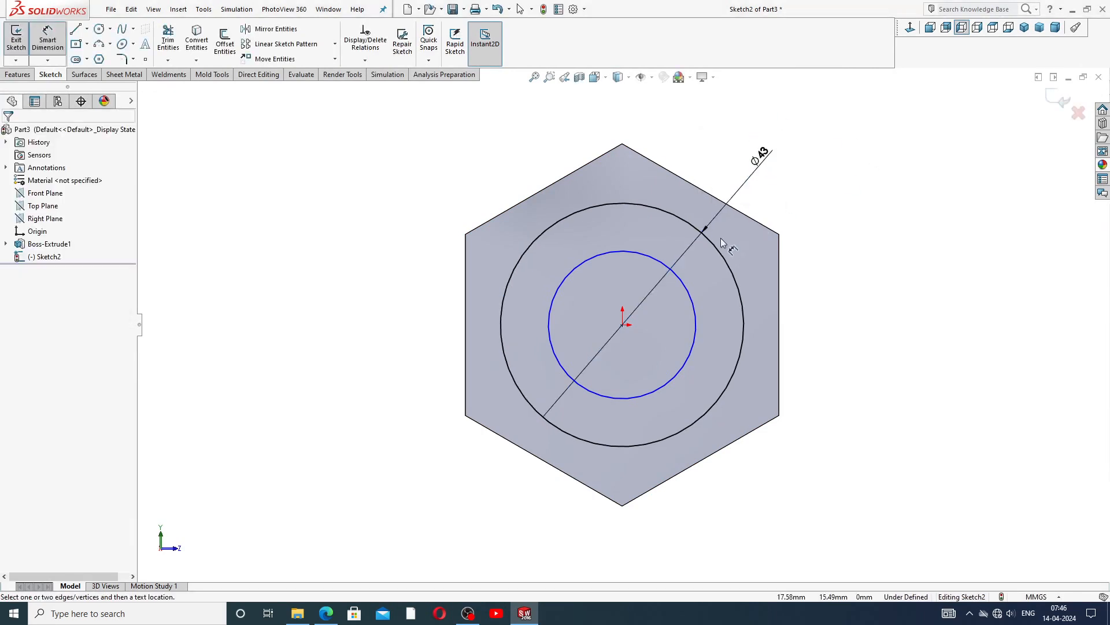
Dimension the inner circle with a diameter of 30 mm
left_click(682, 279)
left_click(752, 215)
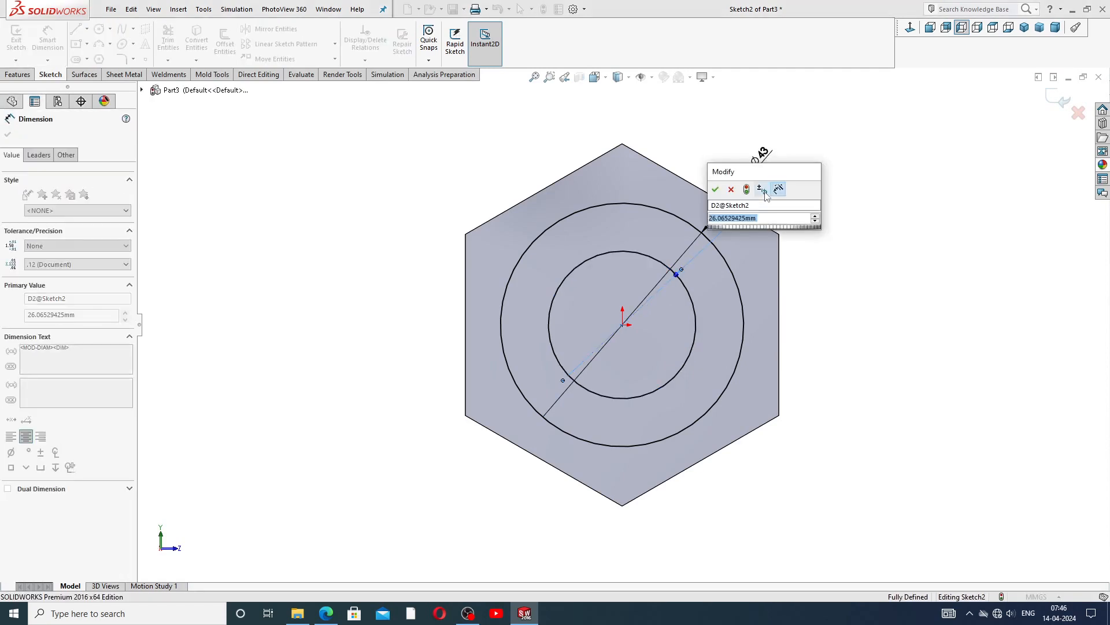
type("30")
key("Return")
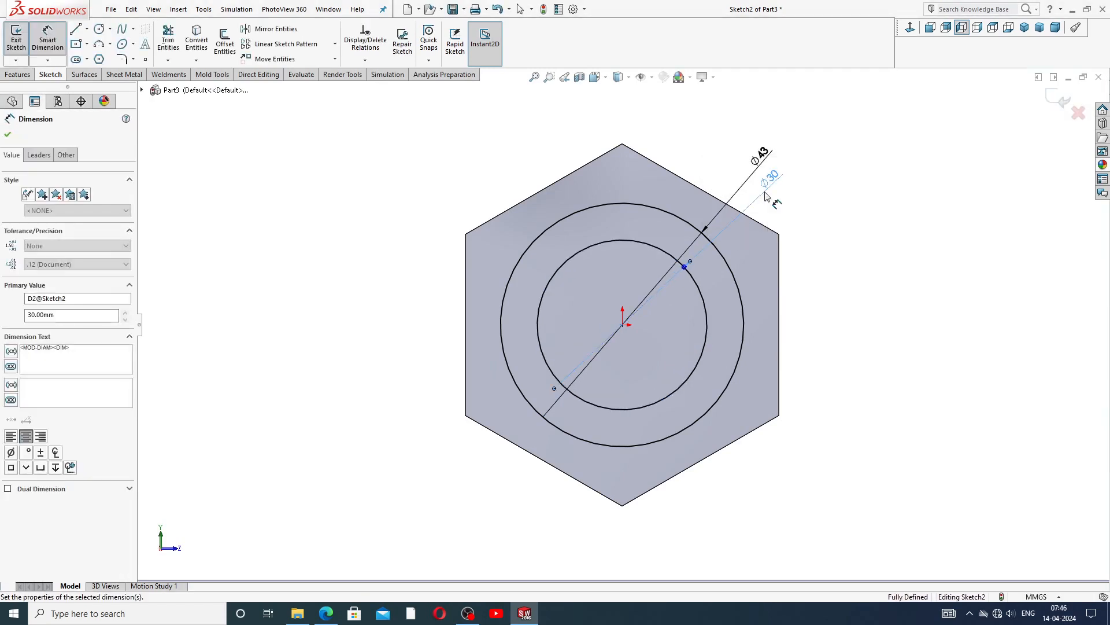
right_click(843, 198)
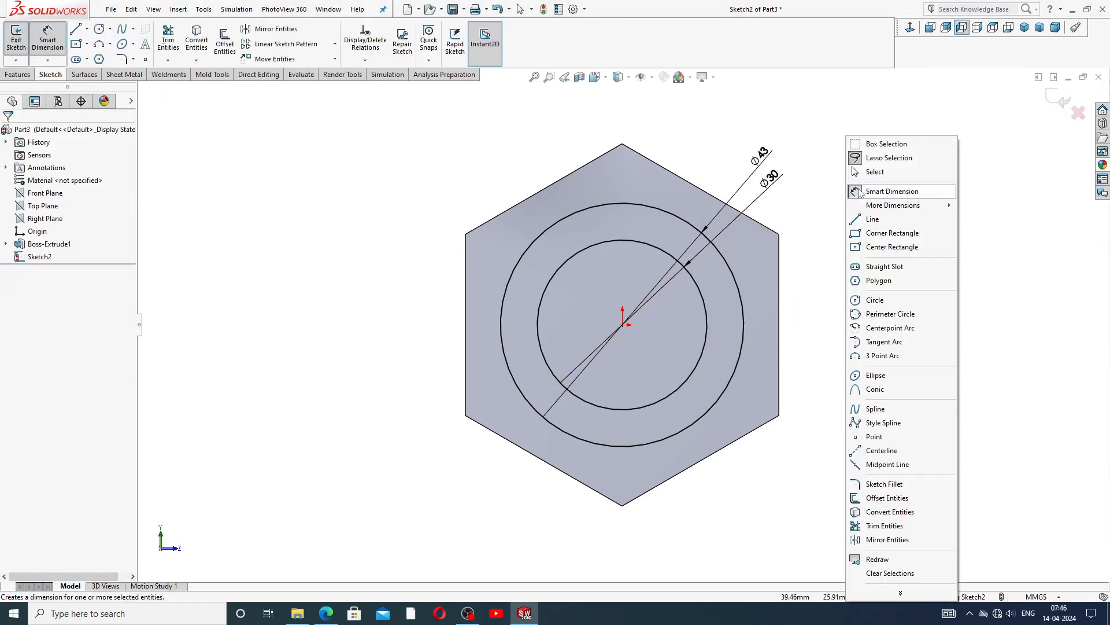
left_click(874, 172)
Check the body length in the browser drawing, and extrude the ring between the circles 60 mm away from the hexagon, merged with it
left_click(327, 613)
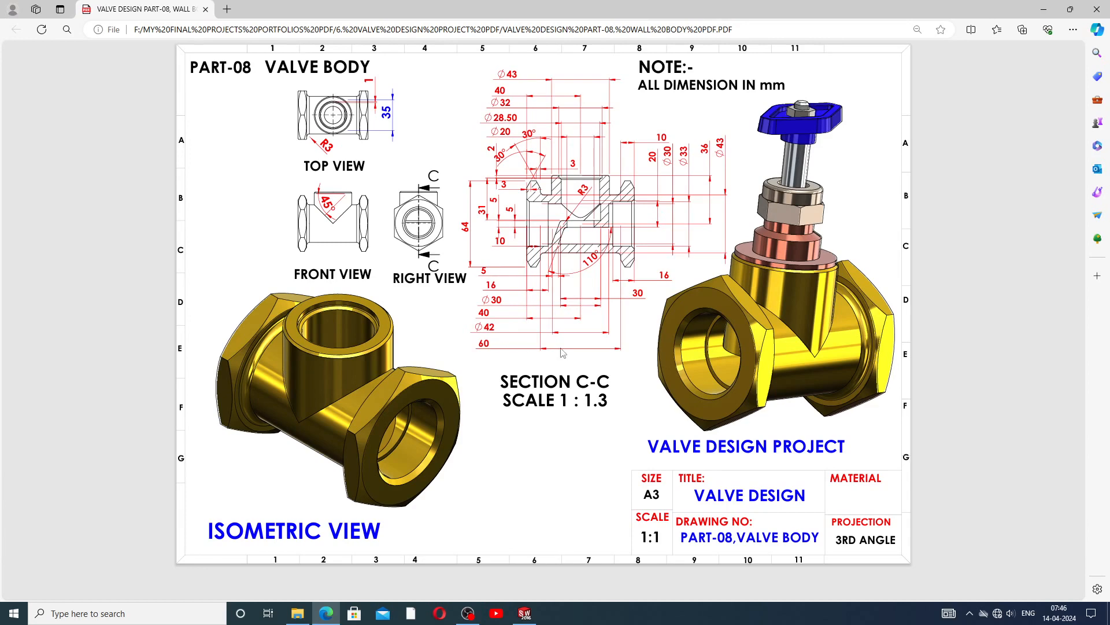
left_click(525, 613)
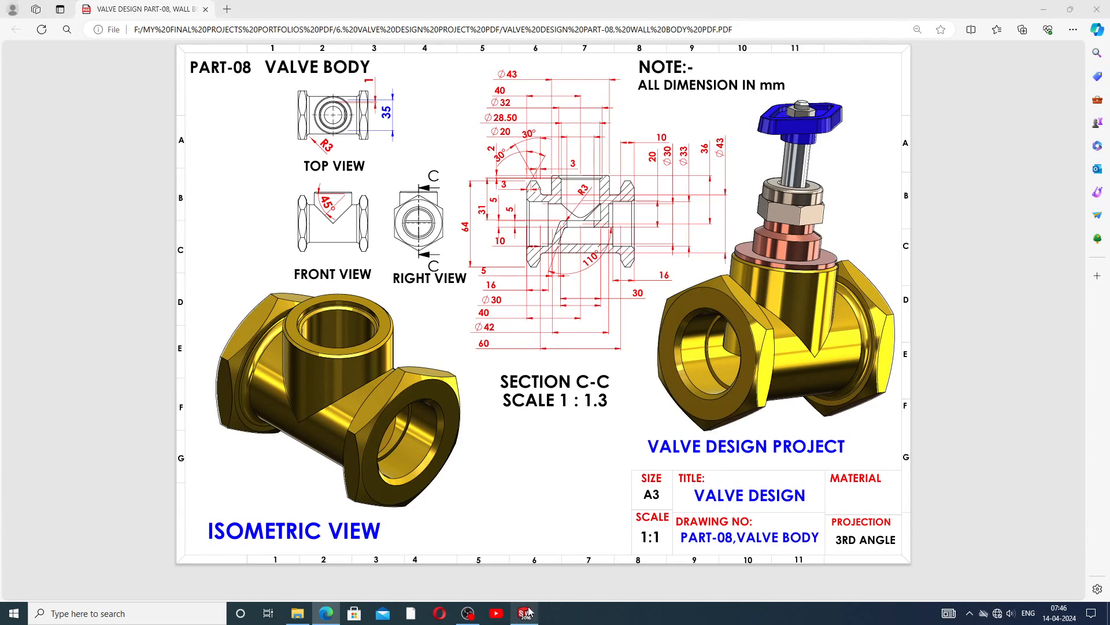
left_click(18, 74)
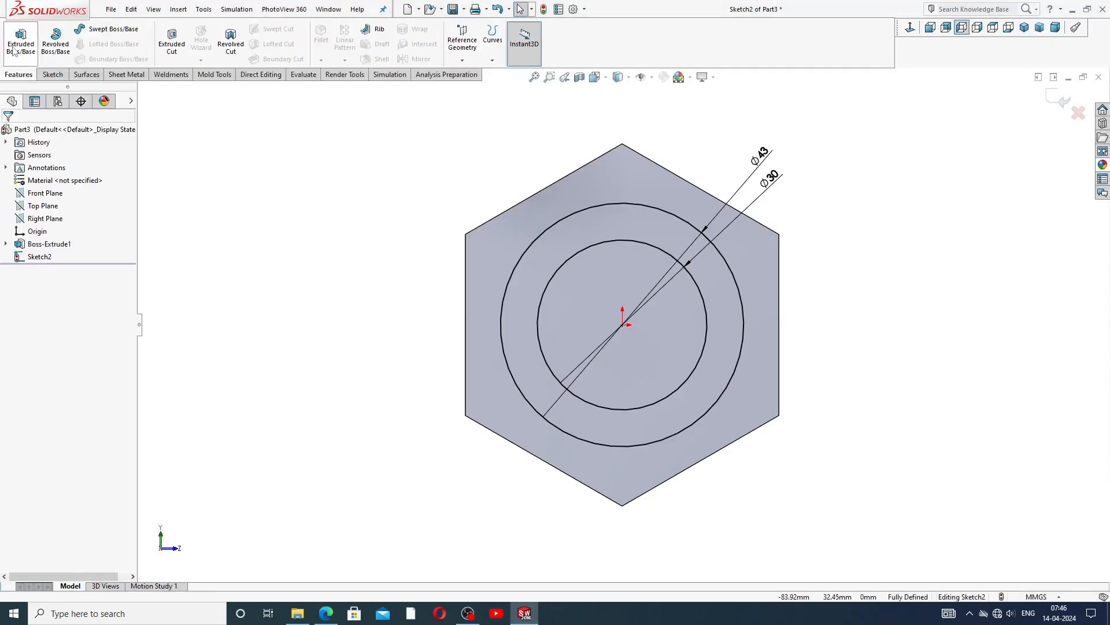
left_click(21, 41)
middle_click_drag(543, 189, 416, 173)
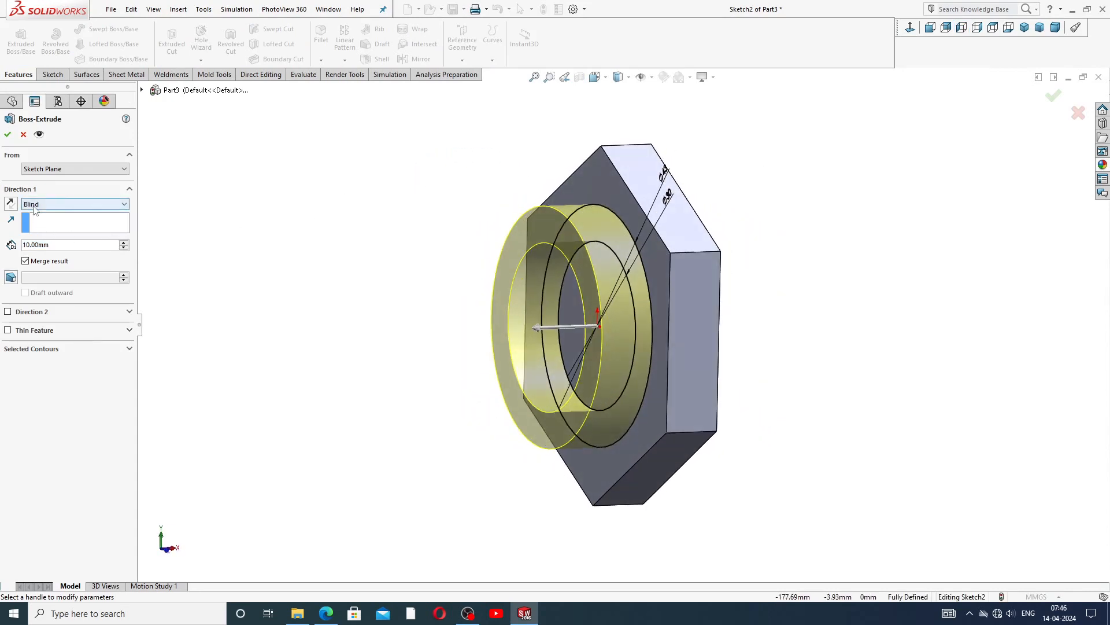
left_click(20, 244)
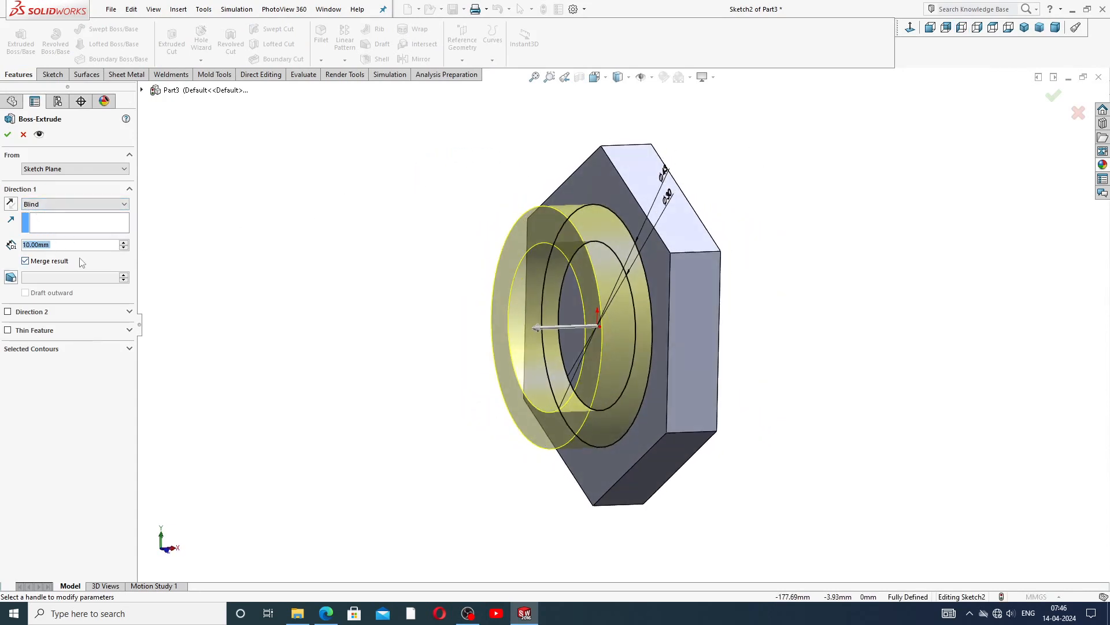
type("60")
key("Return")
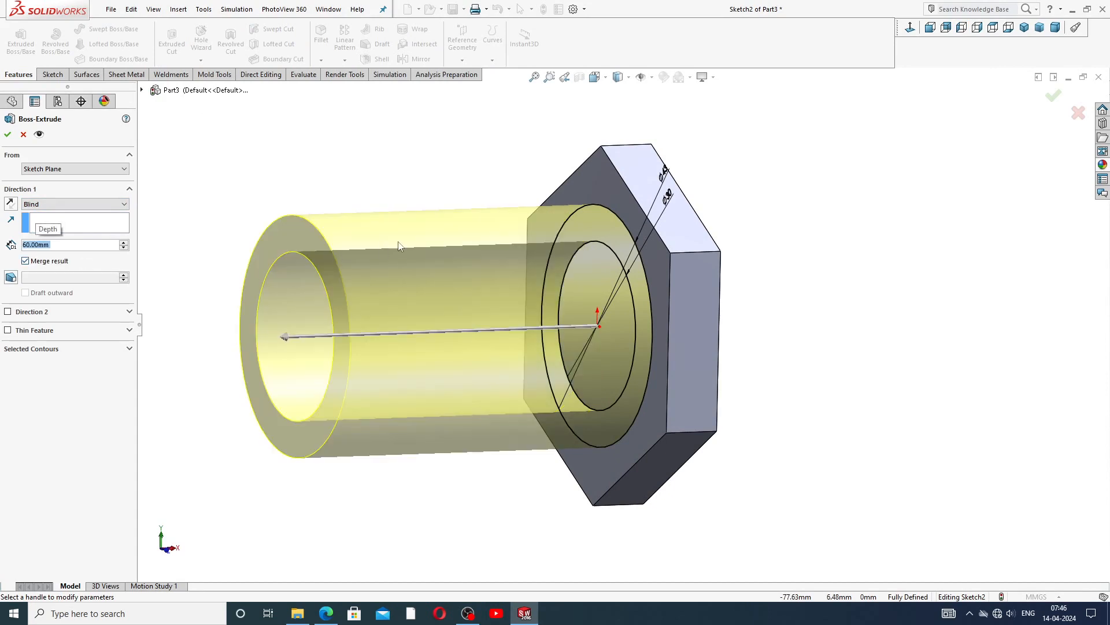
scroll(439, 266, "up", 2)
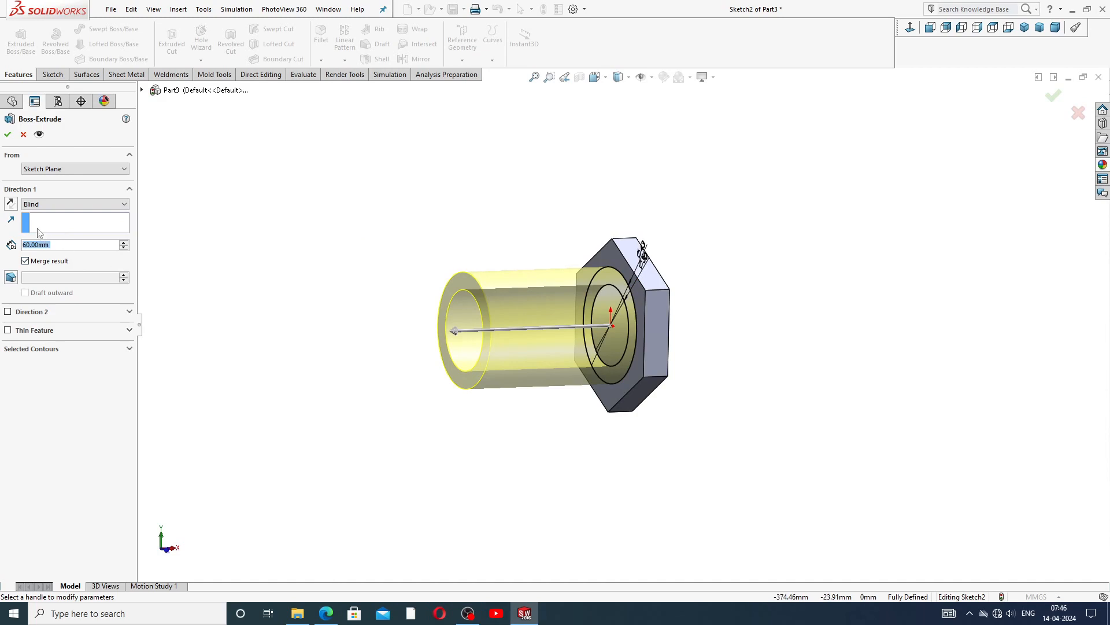
left_click(8, 134)
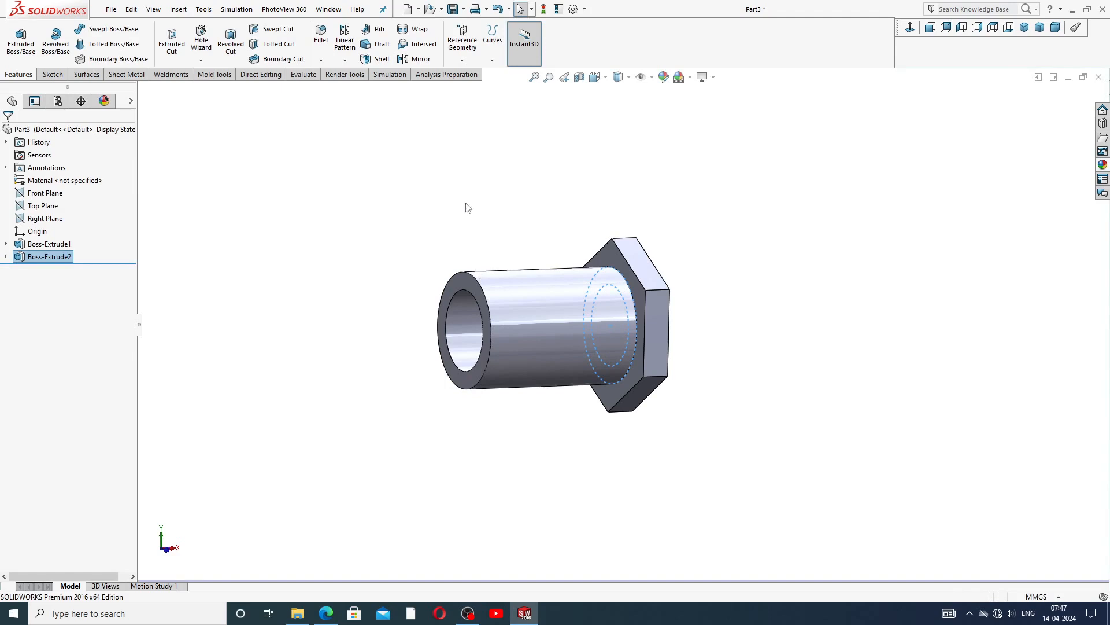
Start a sketch on the tube's free annular end face and convert the hexagon of the first extrusion's sketch into it
left_click(520, 222)
scroll(568, 318, "down", 2)
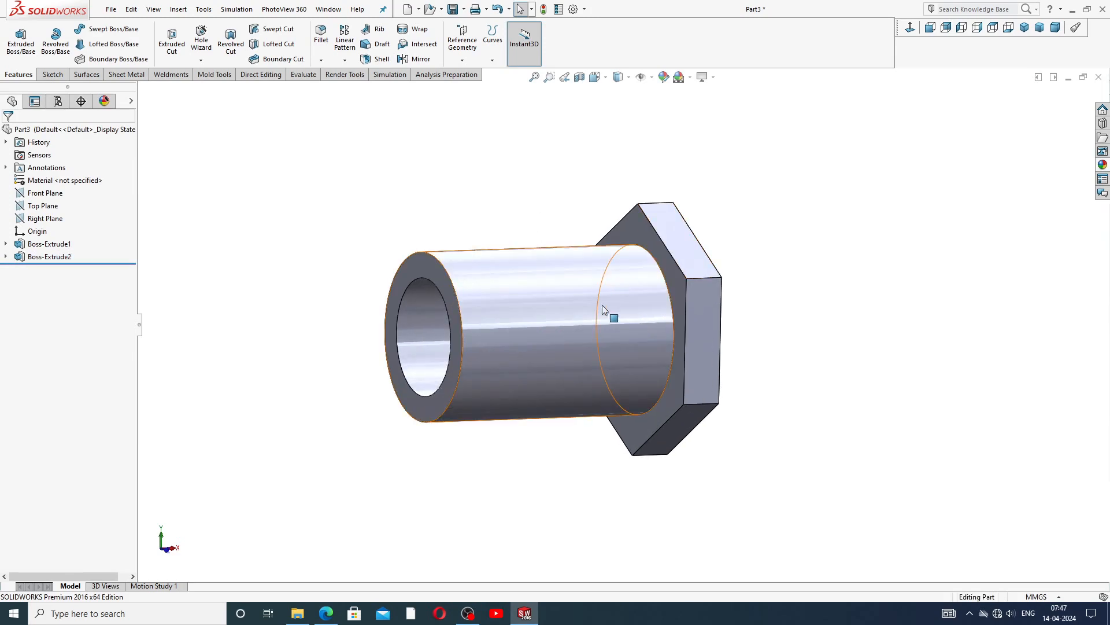
middle_click_drag(616, 311, 640, 281)
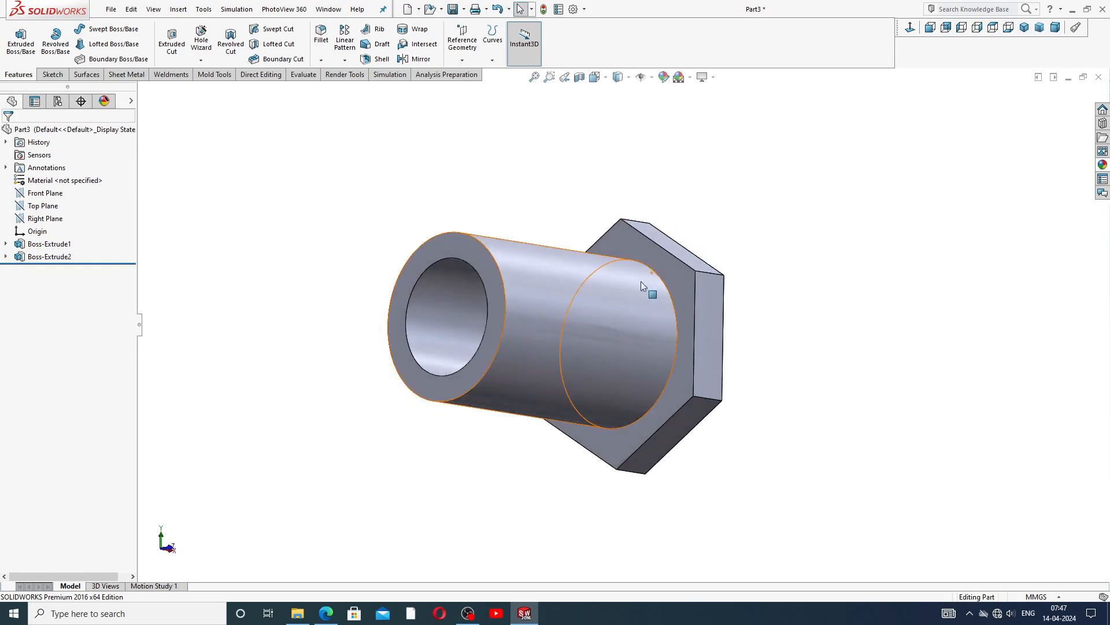
left_click(457, 248)
left_click(507, 220)
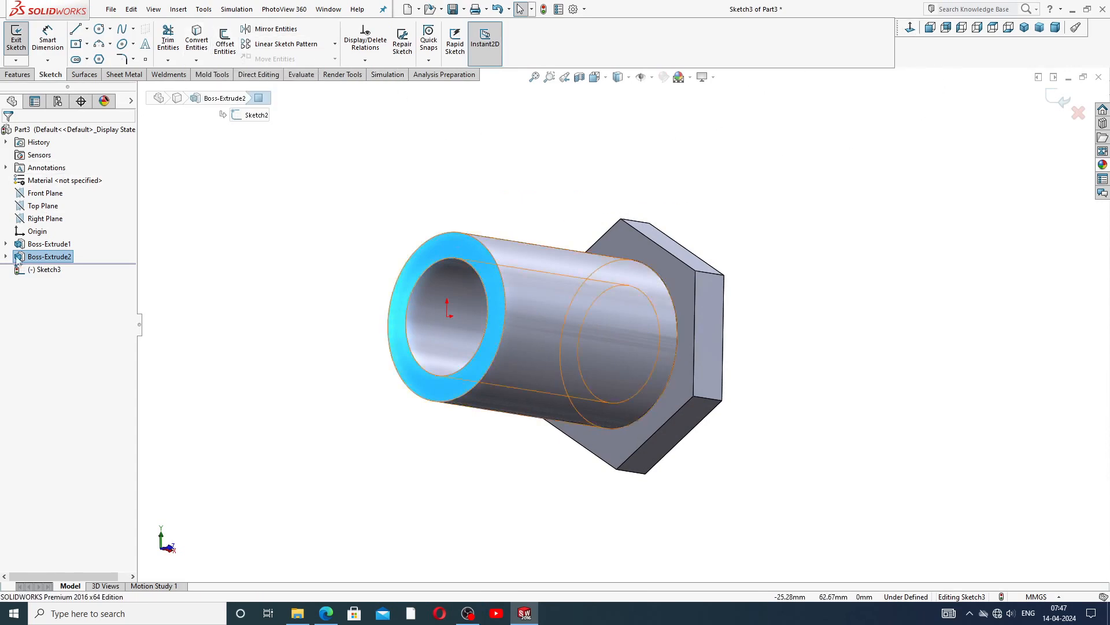
left_click(6, 244)
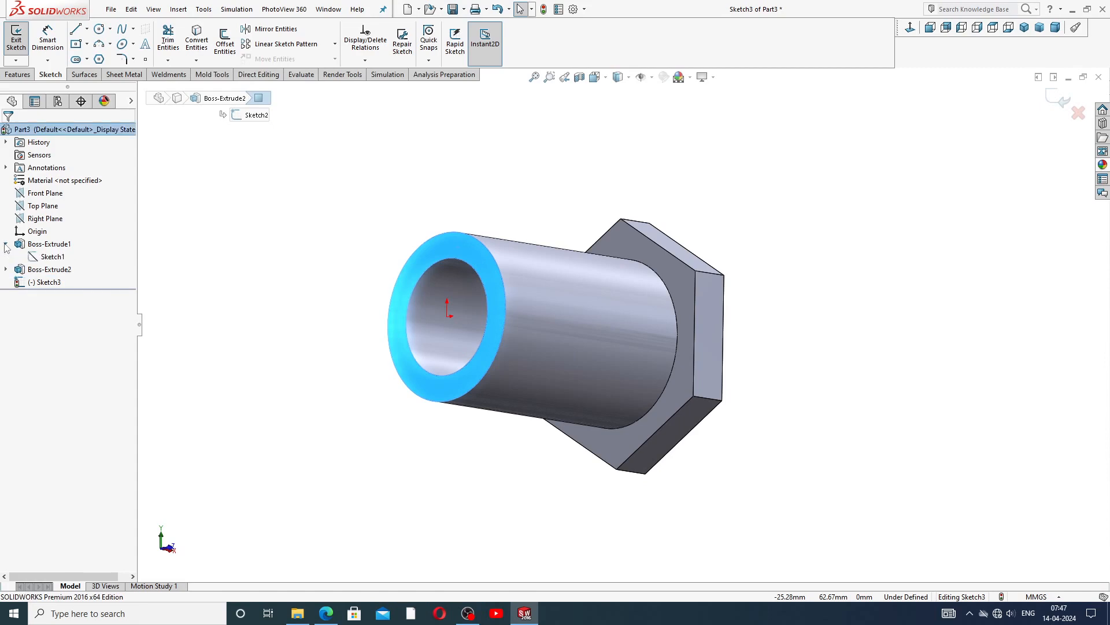
left_click(56, 256)
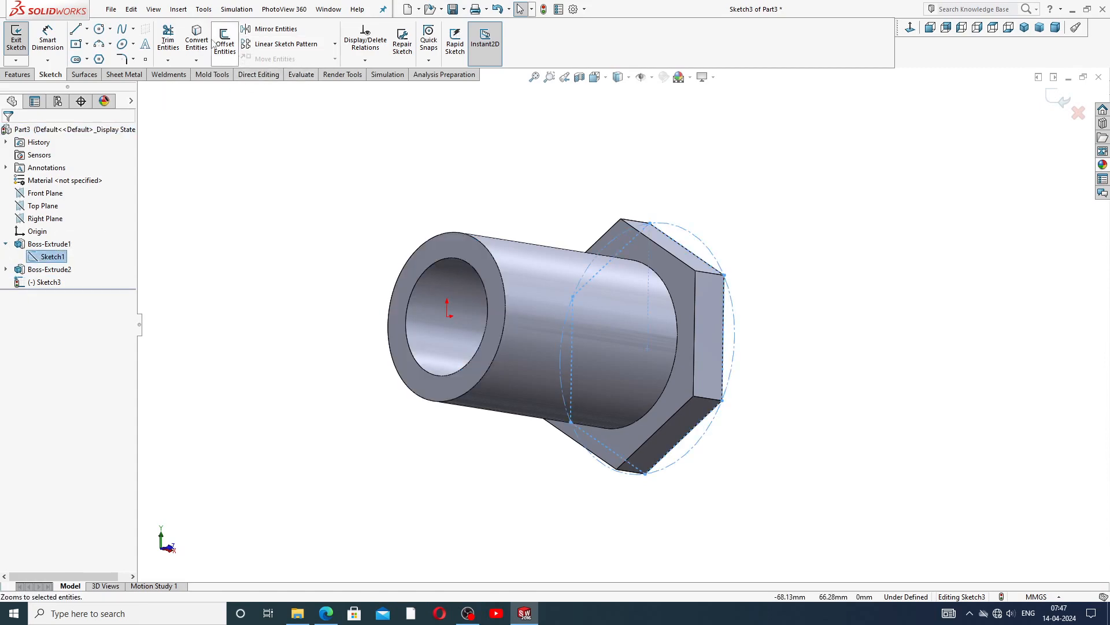
left_click(197, 40)
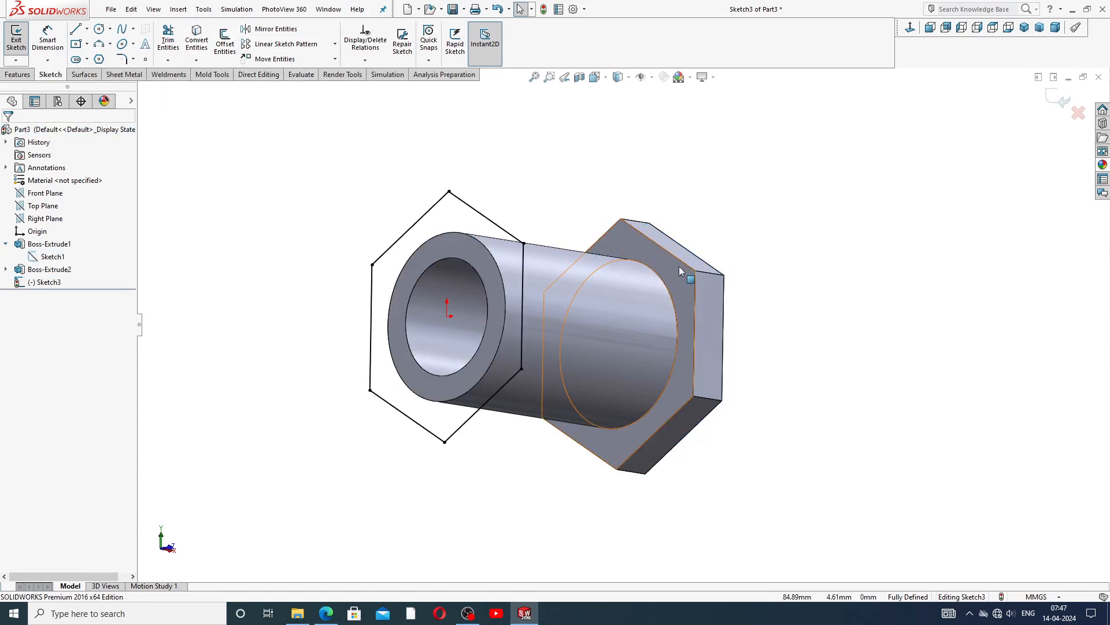
left_click(6, 244)
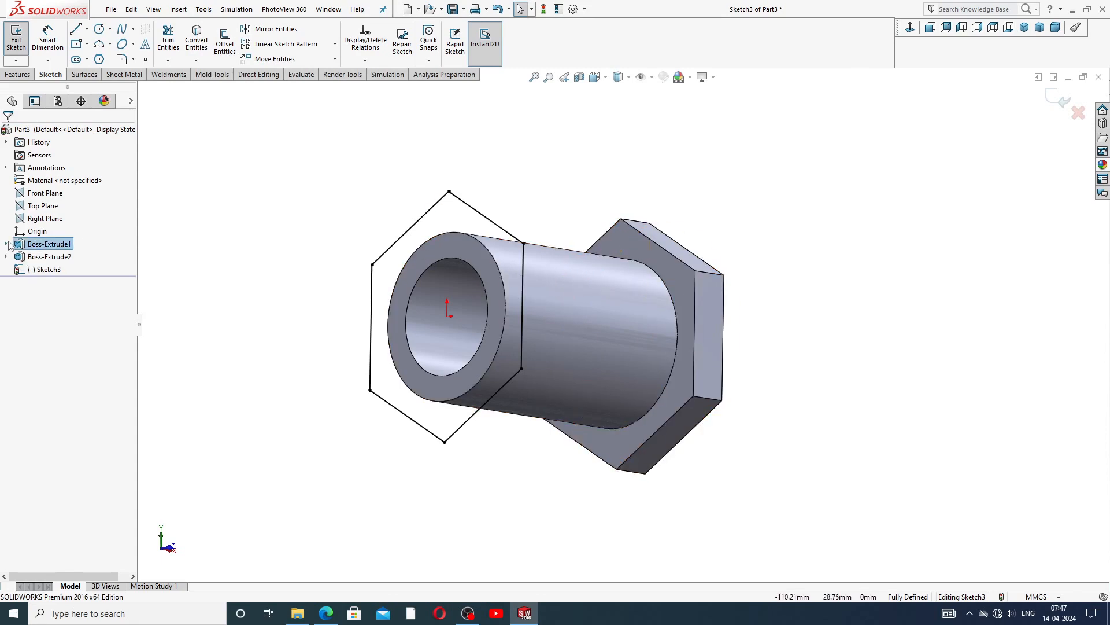
Extrude the converted hexagon 10 mm outward from the tube end, merged with the body
left_click(17, 74)
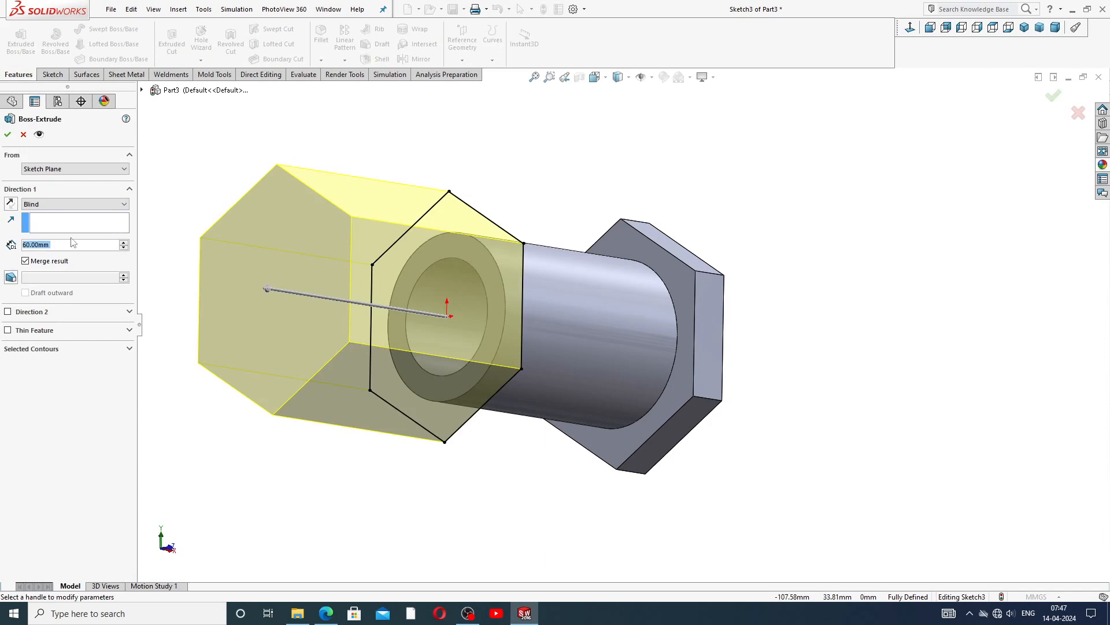
type("10")
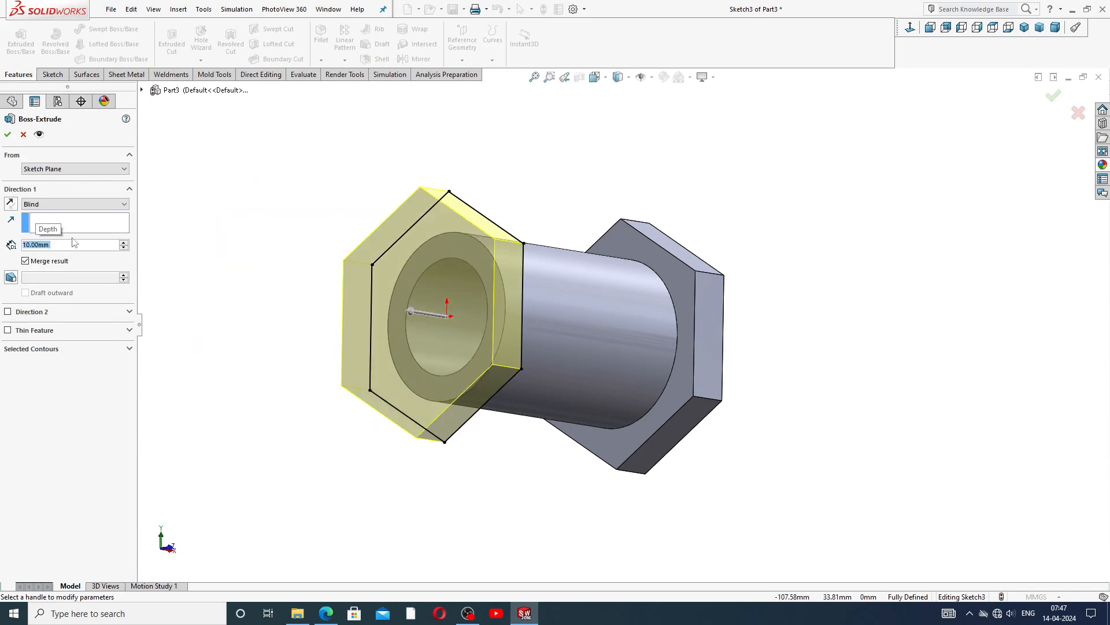
key("Return")
middle_click_drag(567, 181, 497, 246)
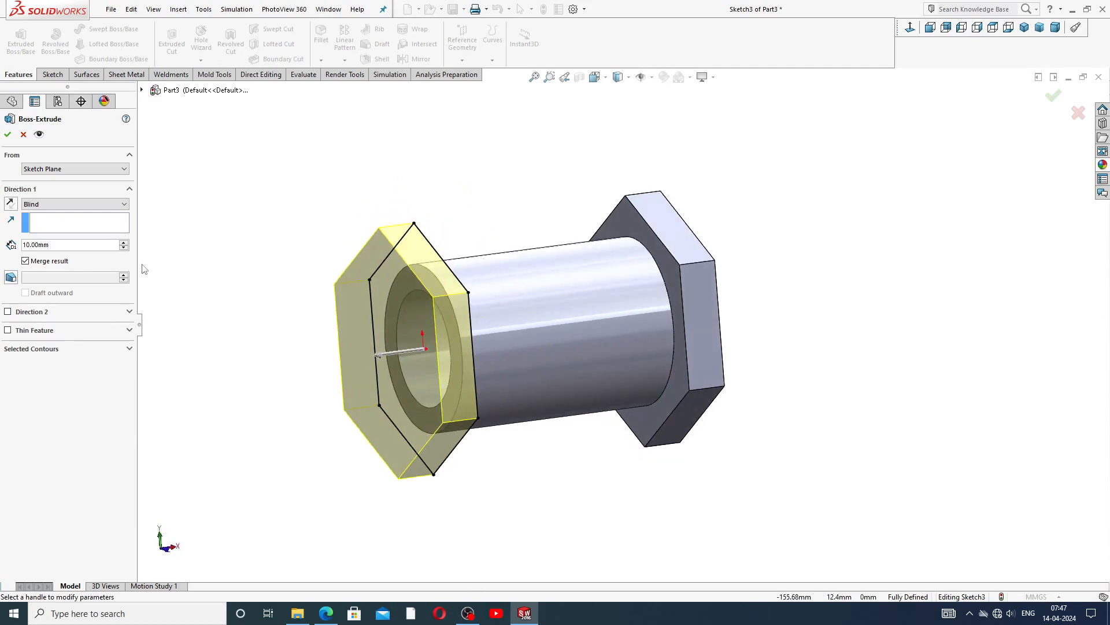
left_click(8, 135)
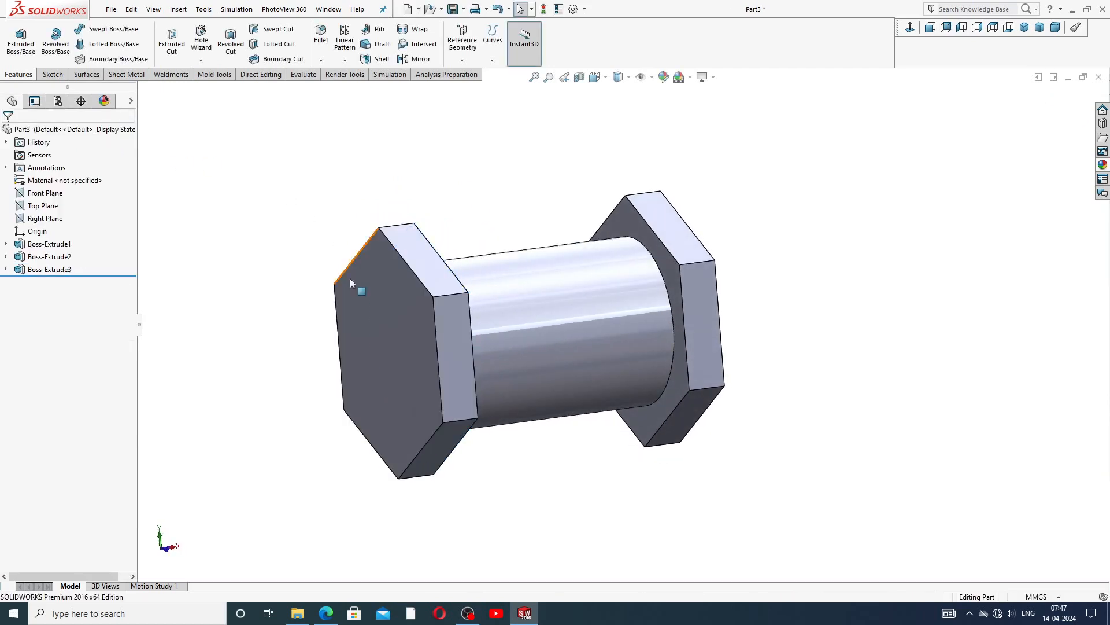
Sketch a circle about 31 mm in diameter, centred on the origin, on the outer face of the new hexagon
mouse_move(462, 314)
middle_mouse_down()
mouse_move(632, 302)
mouse_move(463, 329)
middle_mouse_up()
left_click(462, 330)
left_click(501, 295)
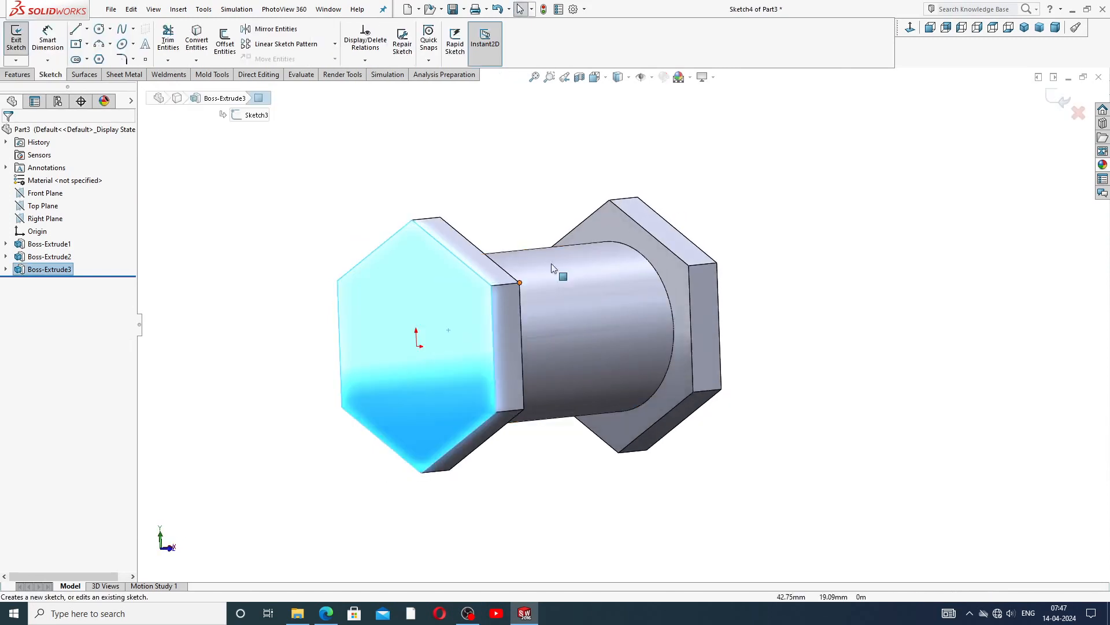
key("ctrl+8")
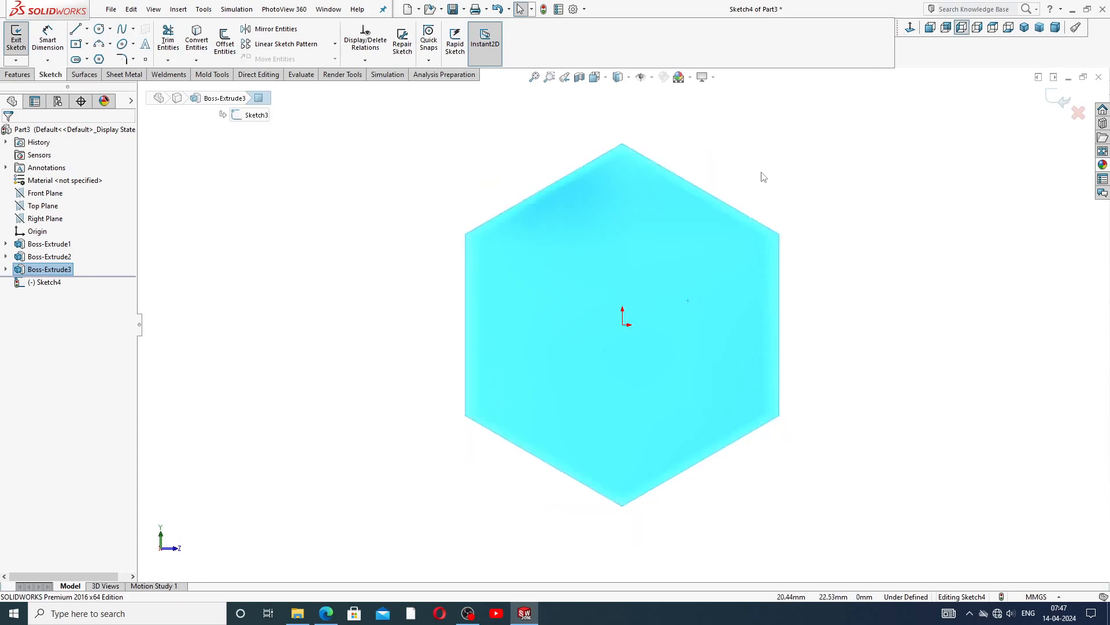
left_click(99, 28)
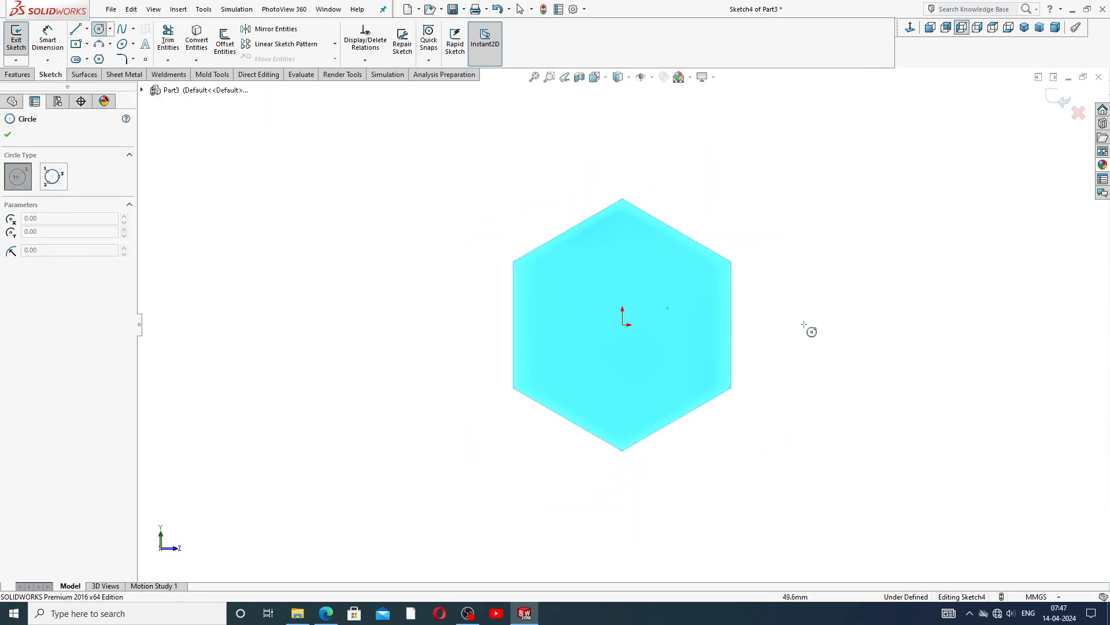
left_click(622, 325)
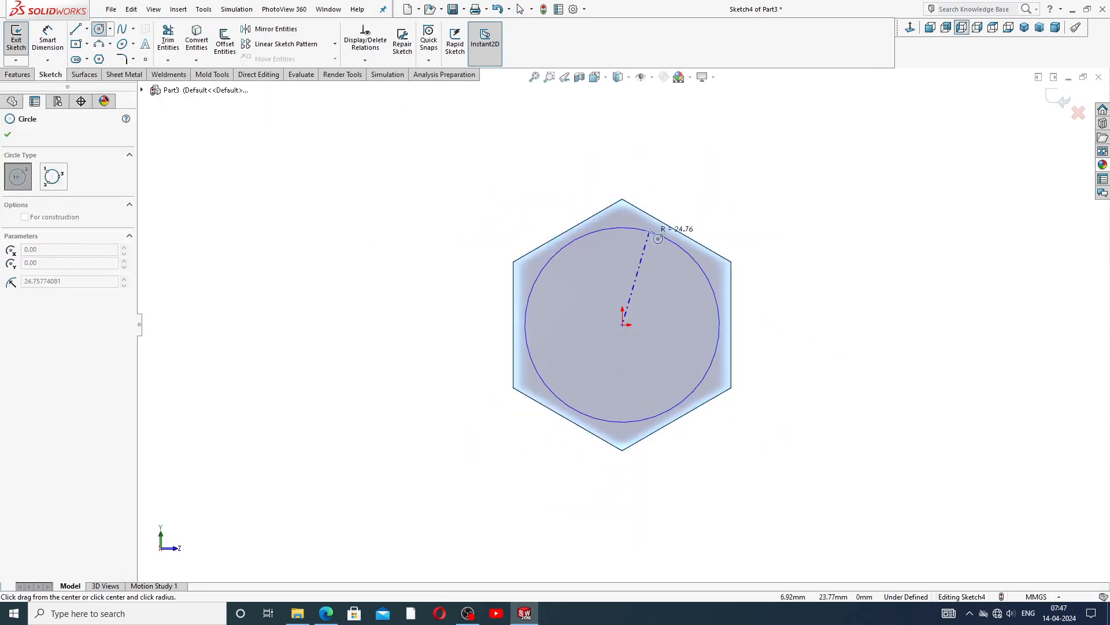
left_click(638, 266)
right_click(716, 218)
left_click(733, 220)
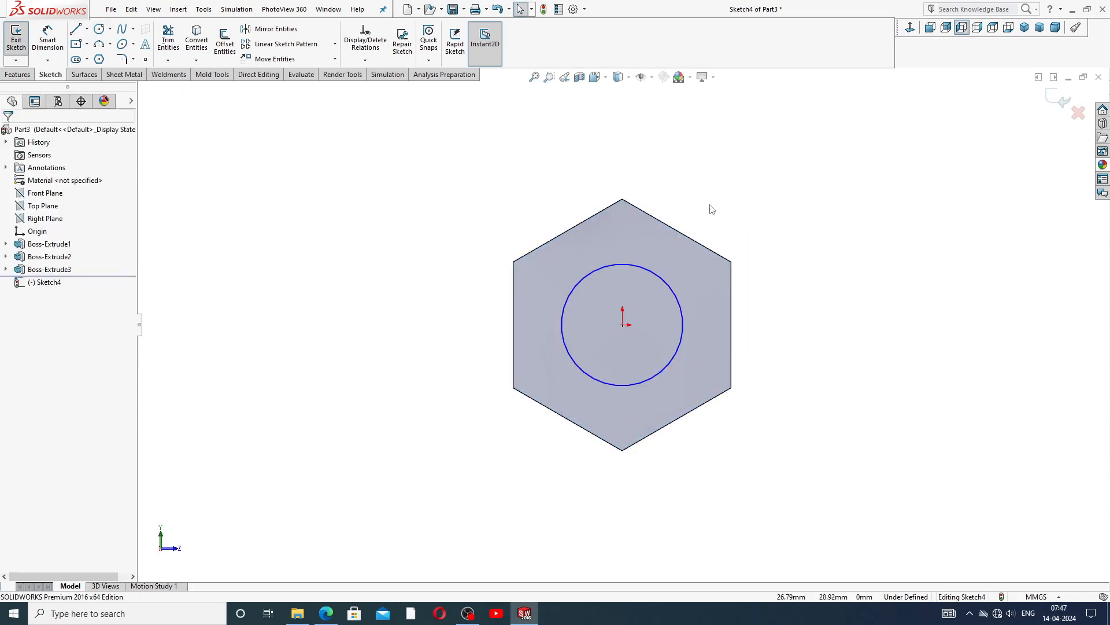
Dimension the circle with a diameter of 30 mm
left_click(47, 36)
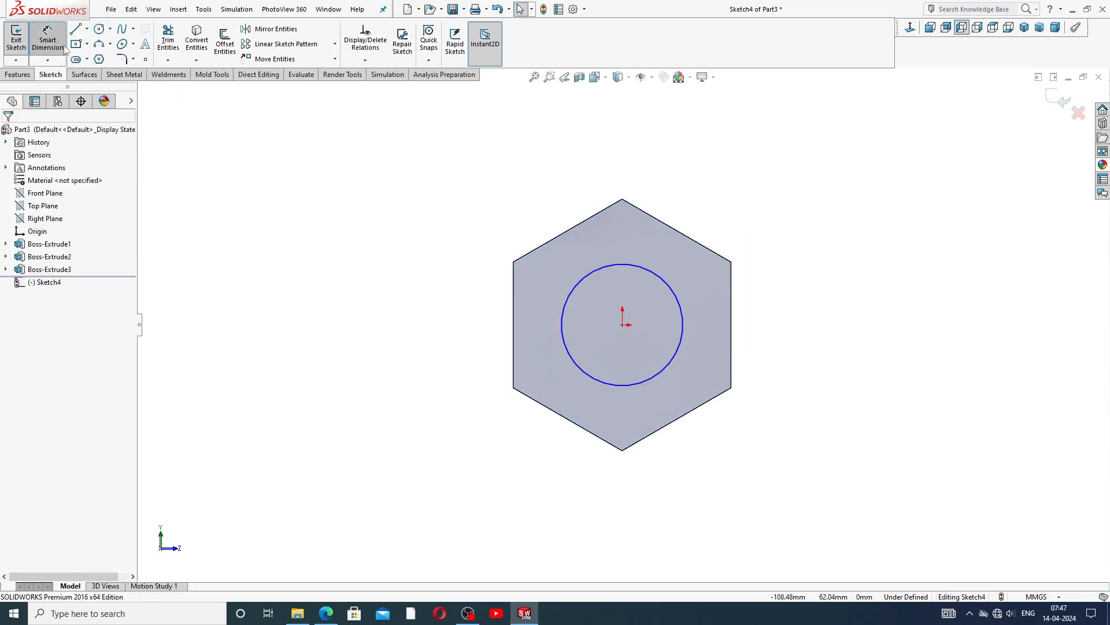
left_click(662, 279)
left_click(710, 220)
type("30")
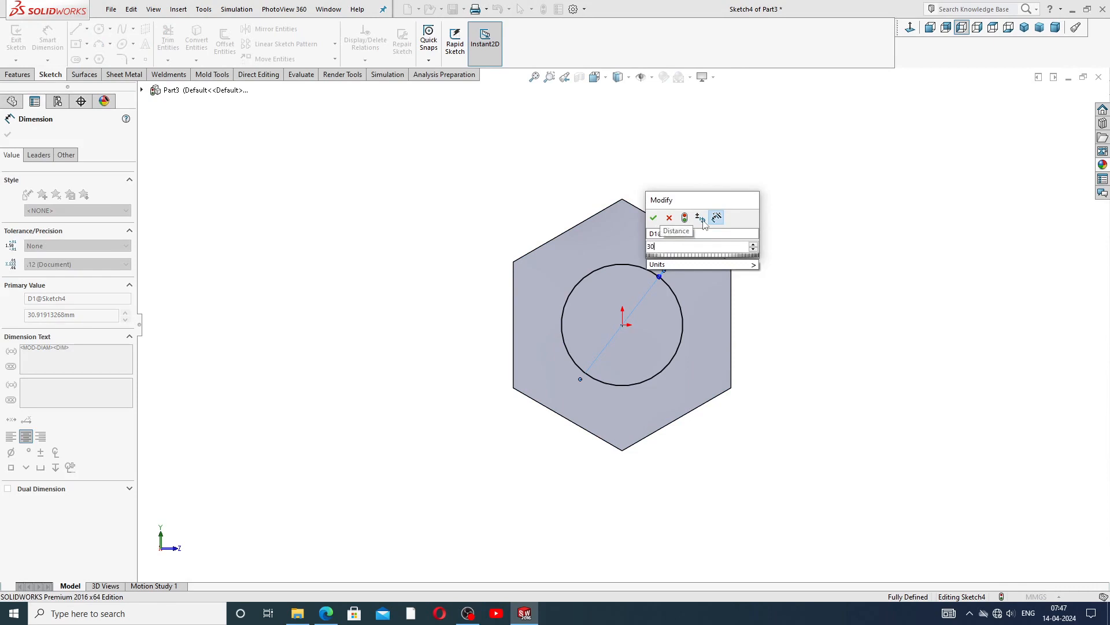
key("Return")
right_click(761, 194)
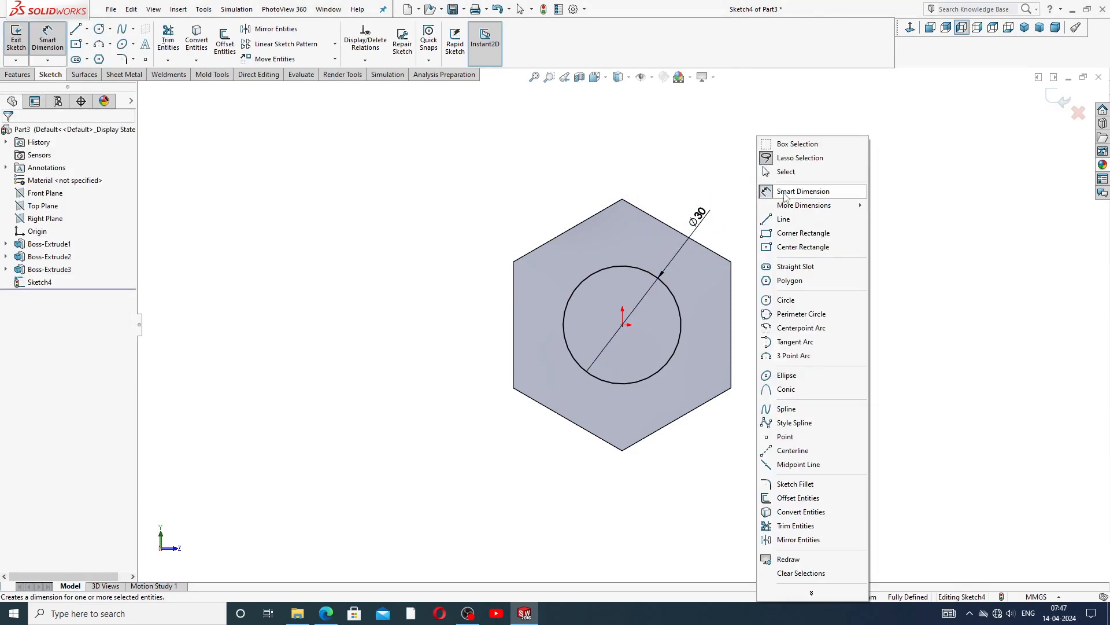
left_click(790, 172)
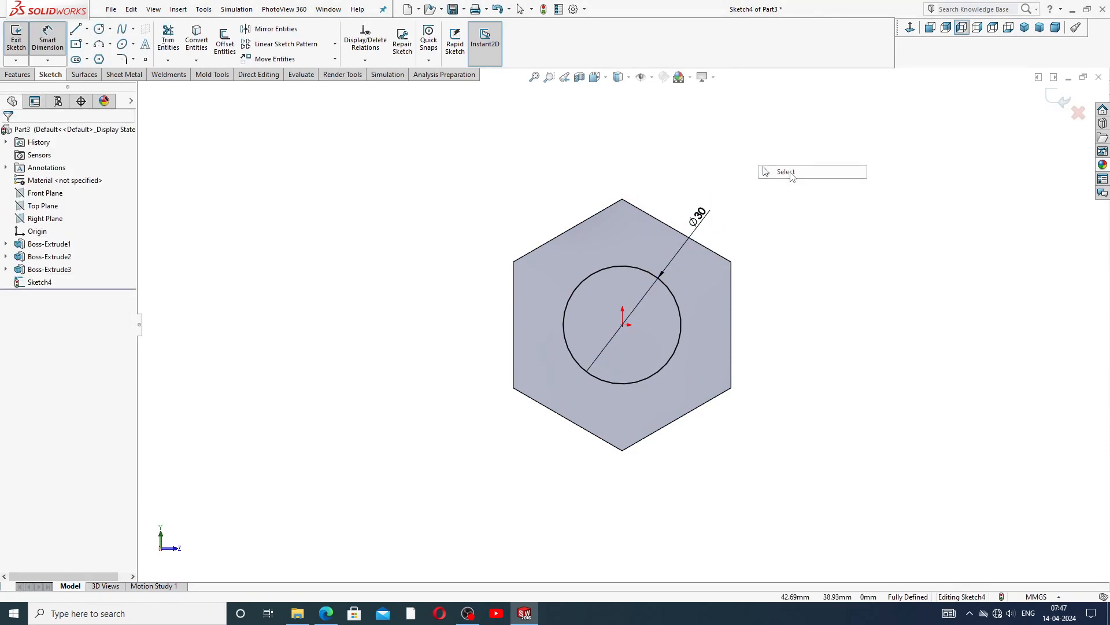
Cut the circle into the new hexagon with a blind Extruded Cut 10 mm deep
left_click(19, 75)
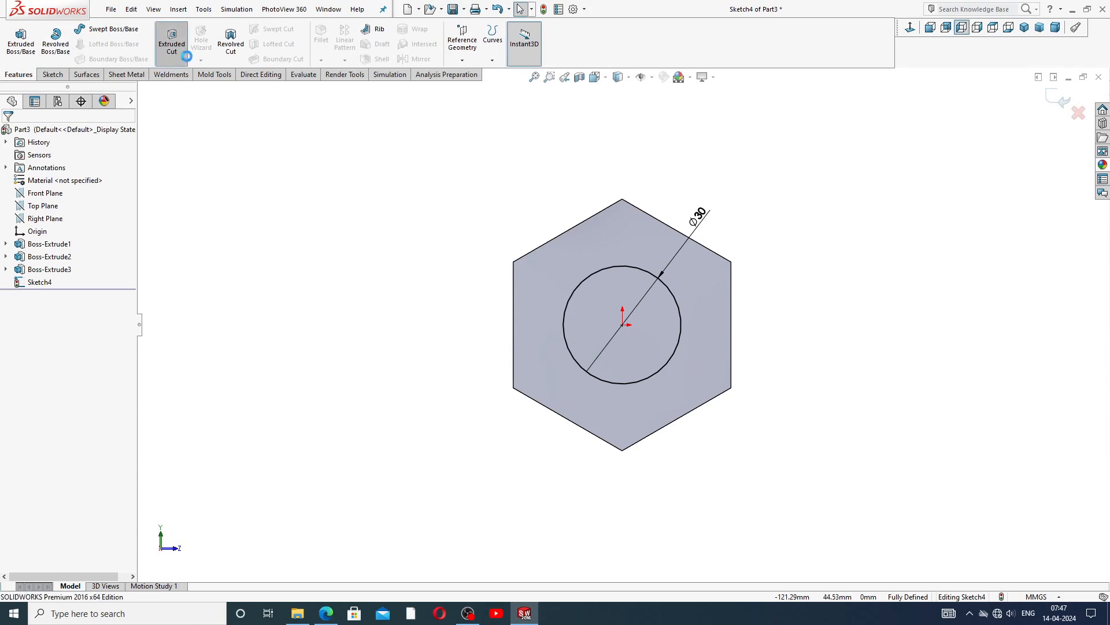
left_click(177, 53)
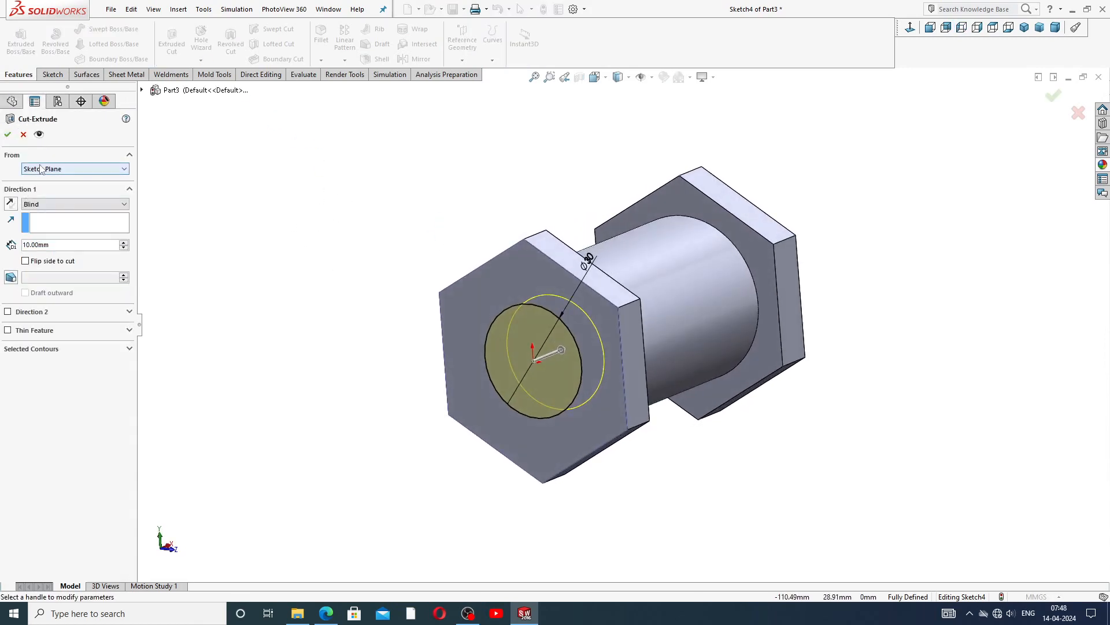
left_click(47, 207)
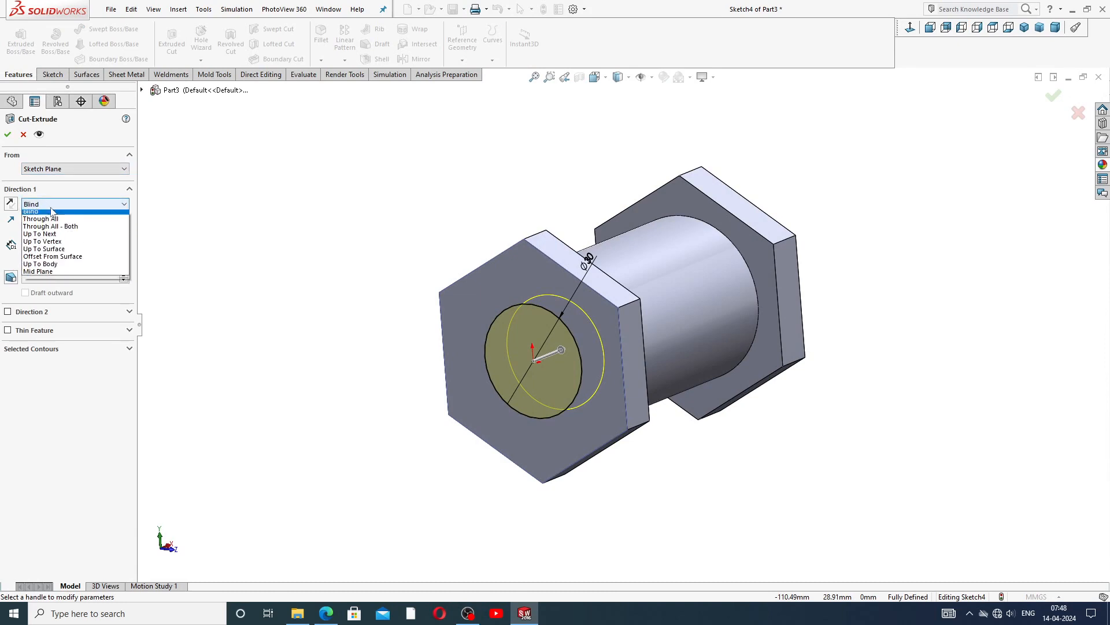
left_click(35, 214)
left_click(7, 136)
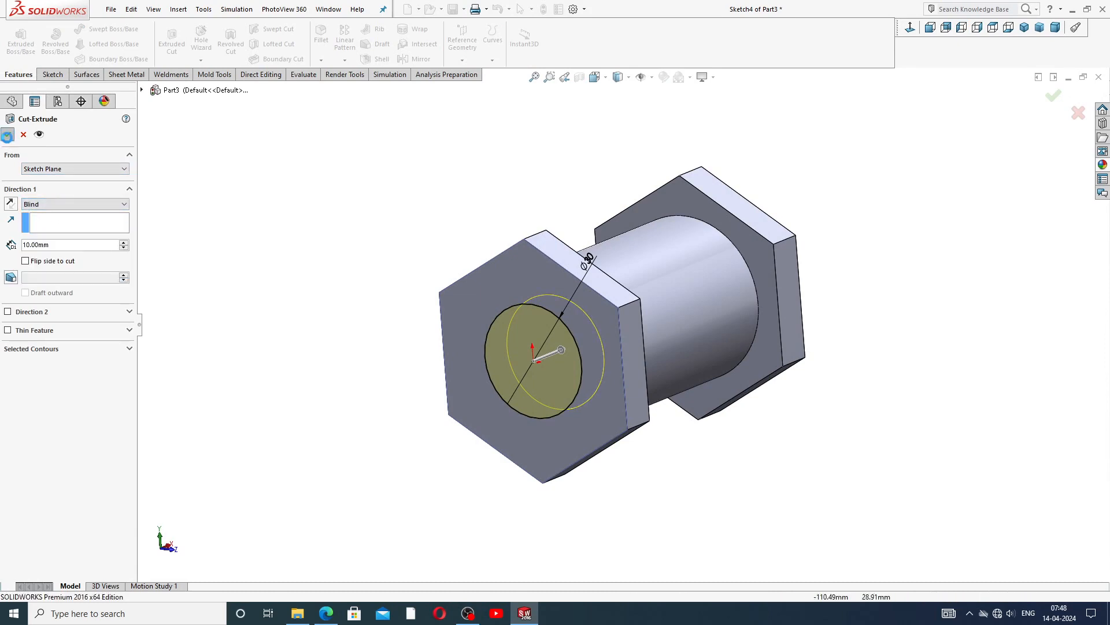
middle_click_drag(151, 241, 176, 227)
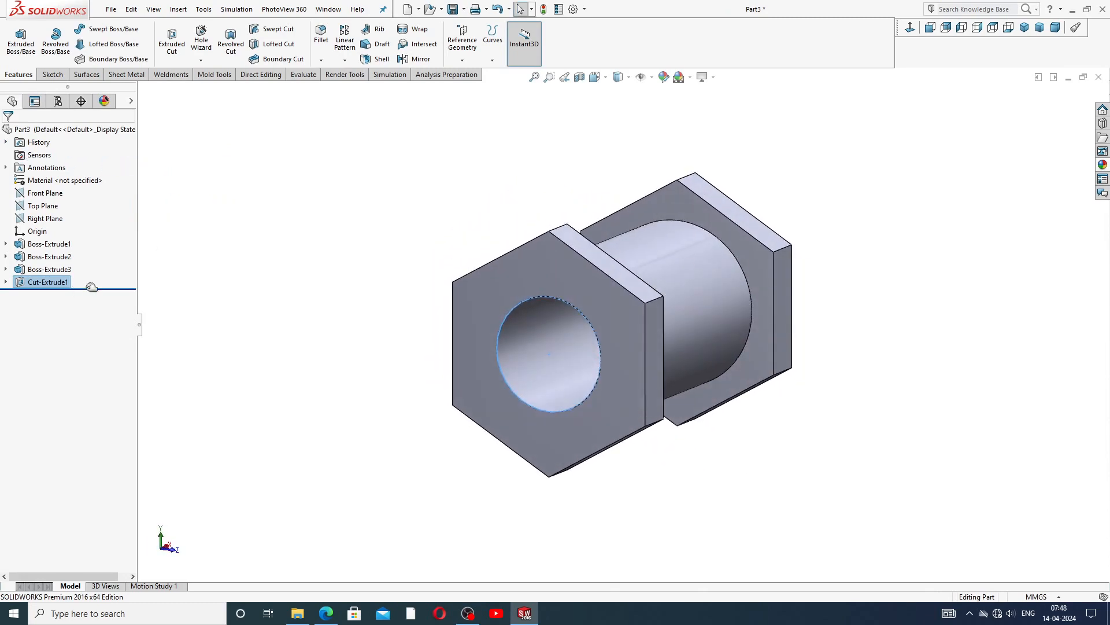
left_click(201, 258)
Edit the bore's cut feature and change its end condition to Through All
left_click(6, 283)
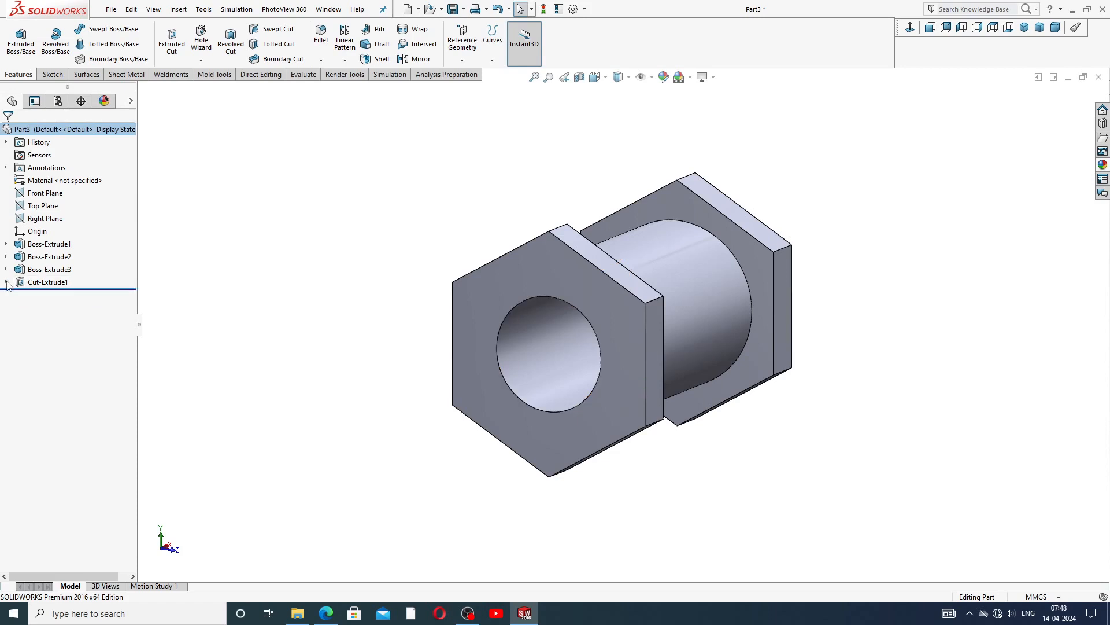
left_click(35, 283)
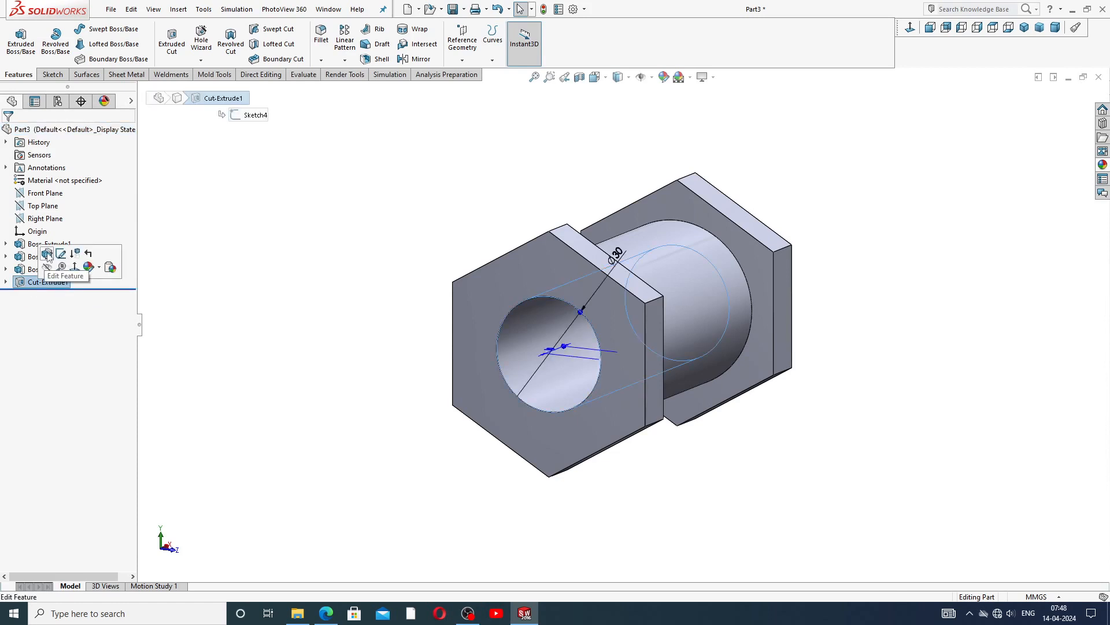
left_click(47, 254)
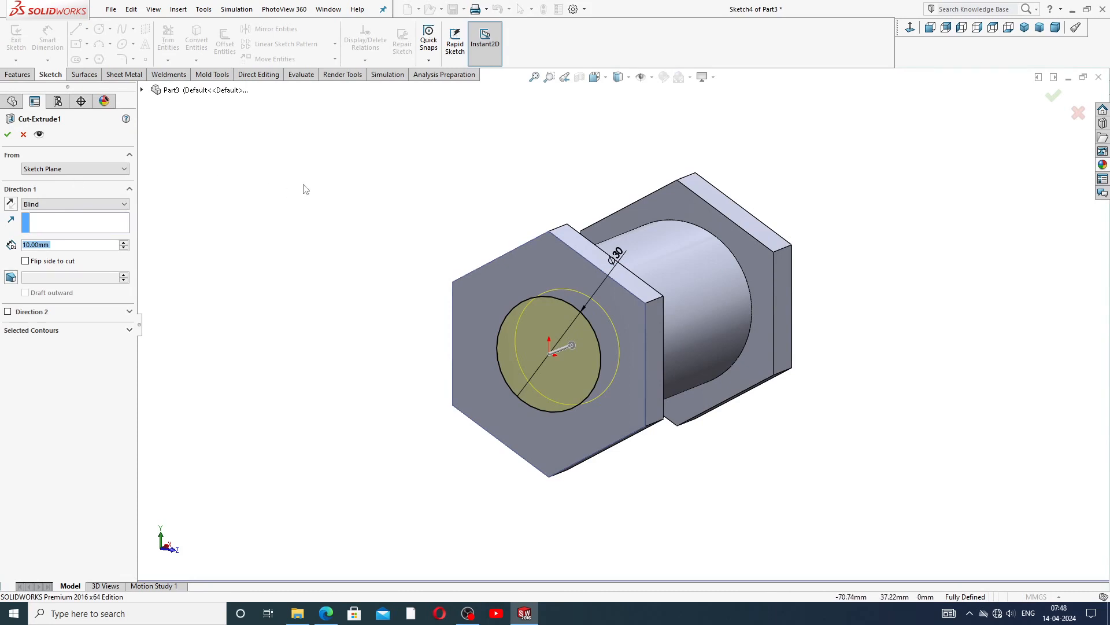
left_click(70, 206)
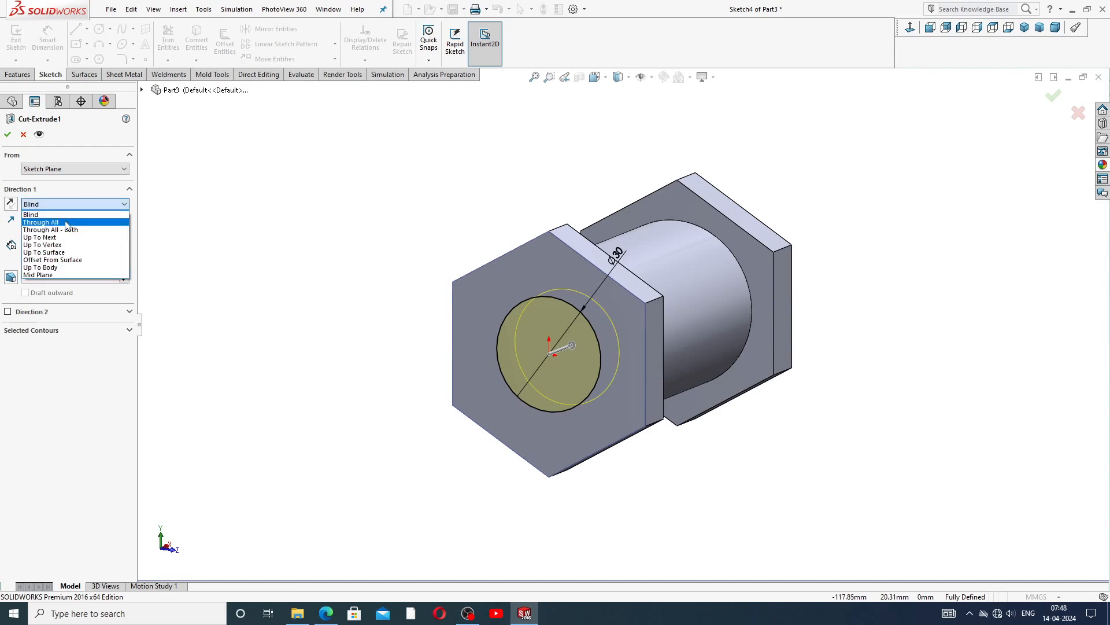
left_click(68, 223)
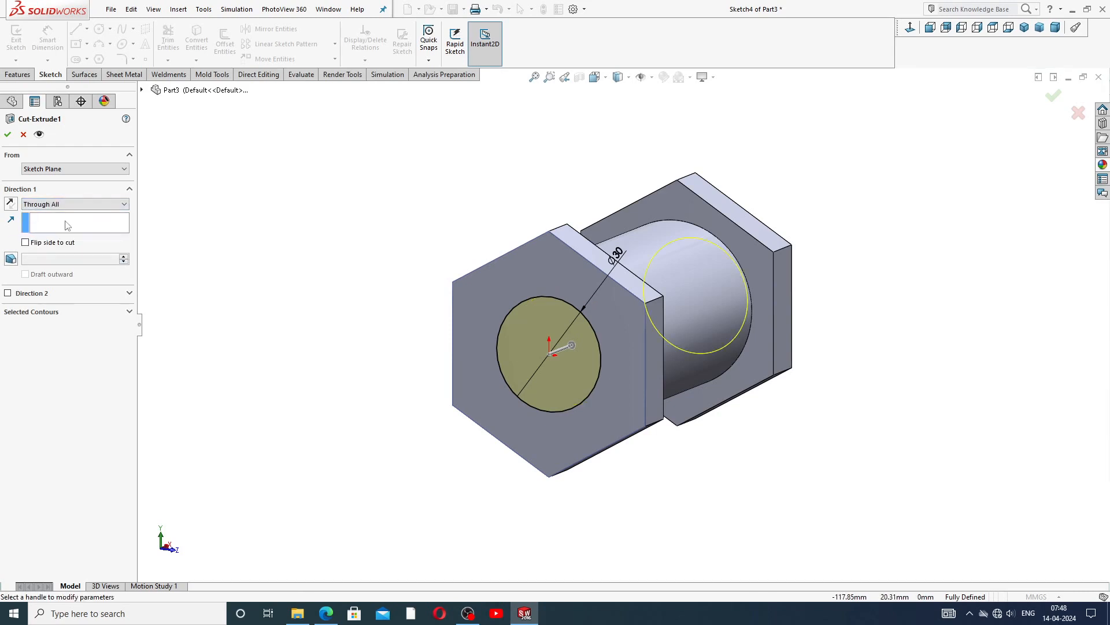
left_click(7, 134)
Examine the valve body from several sides, including both hexagonal ends and the bore
middle_click_drag(680, 294, 640, 286)
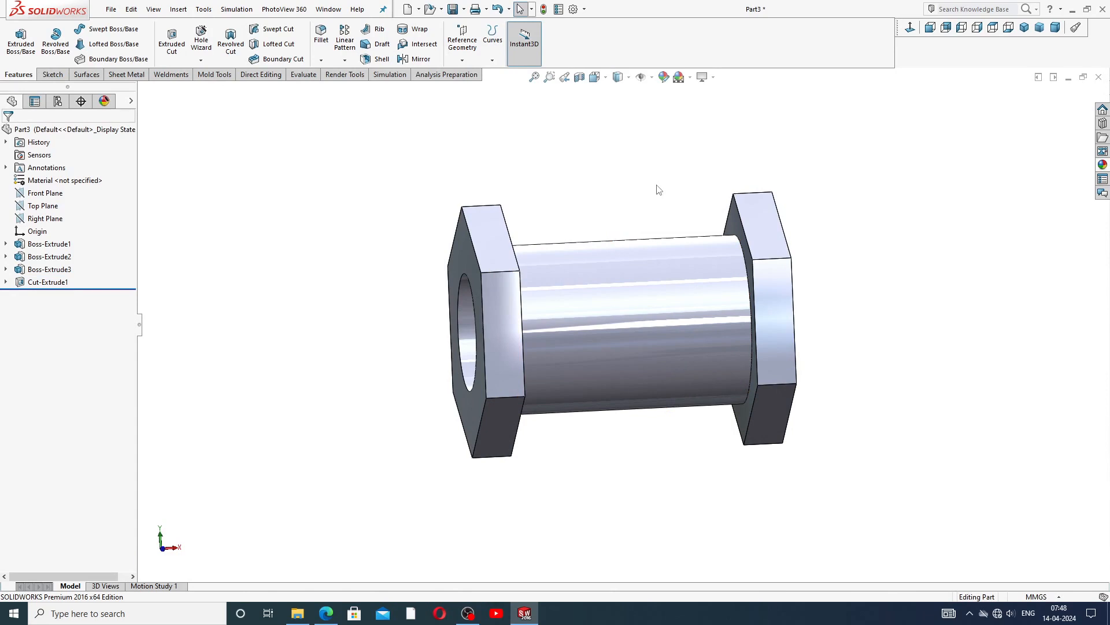
scroll(664, 292, "up", 3)
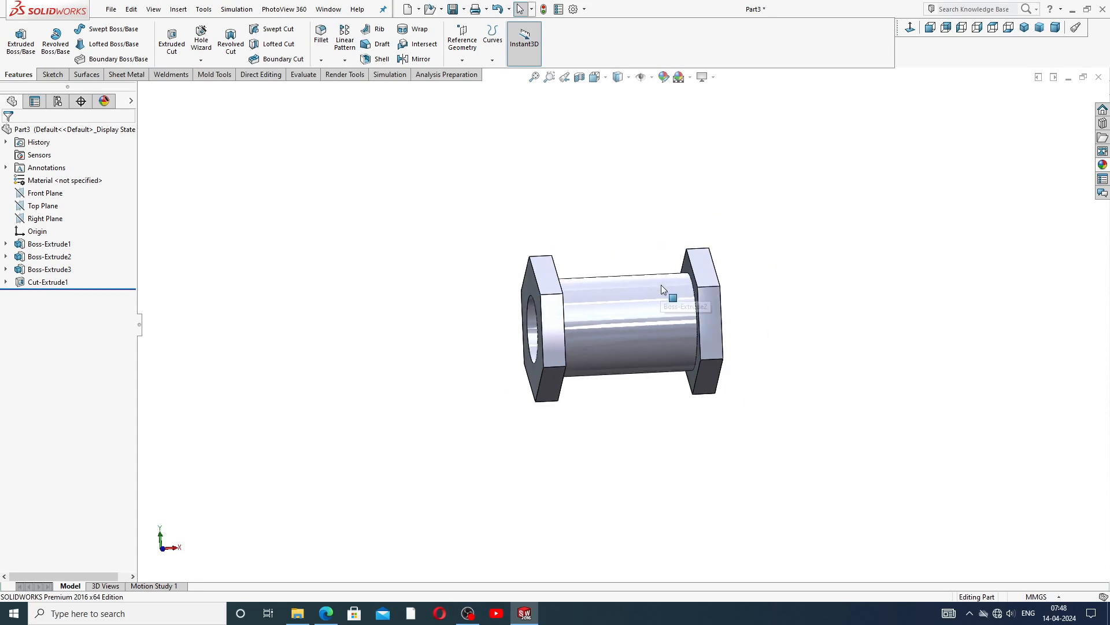
middle_click_drag(674, 278, 755, 254)
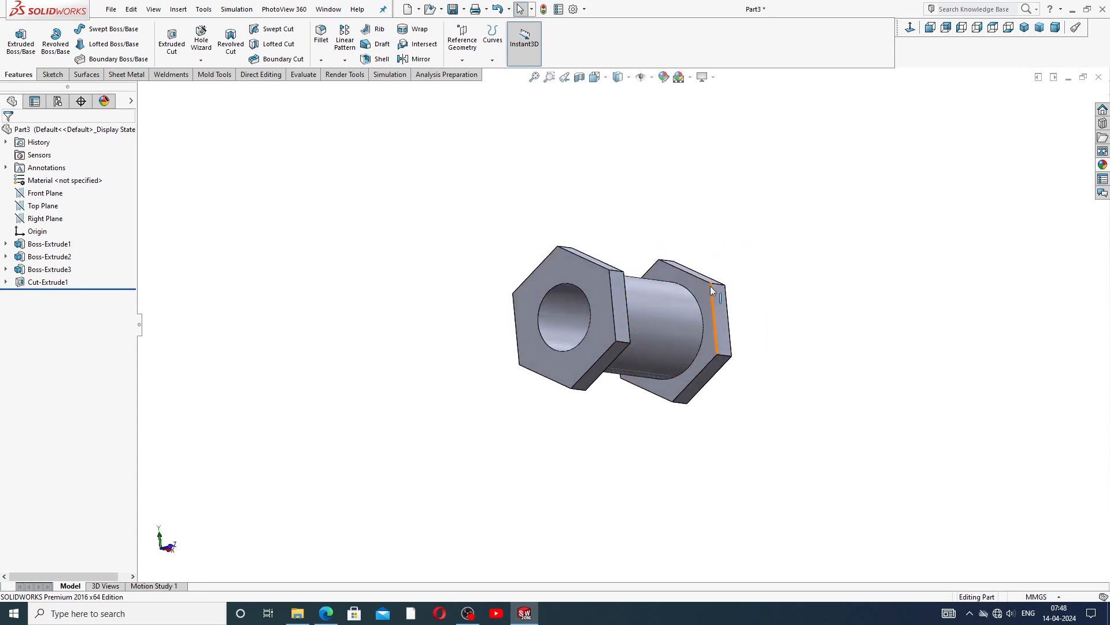
middle_click_drag(710, 335, 674, 208)
scroll(671, 307, "down", 5)
left_click(692, 77)
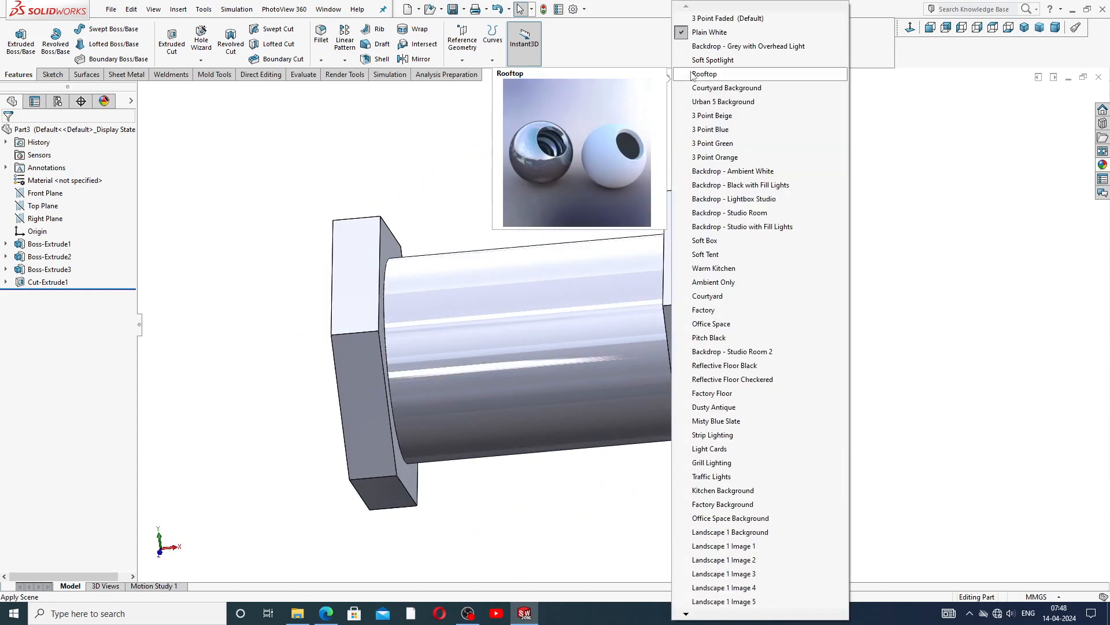
left_click(941, 181)
middle_click_drag(464, 377, 513, 325)
scroll(514, 325, "up", 2)
scroll(571, 323, "down", 1)
scroll(564, 324, "down", 1)
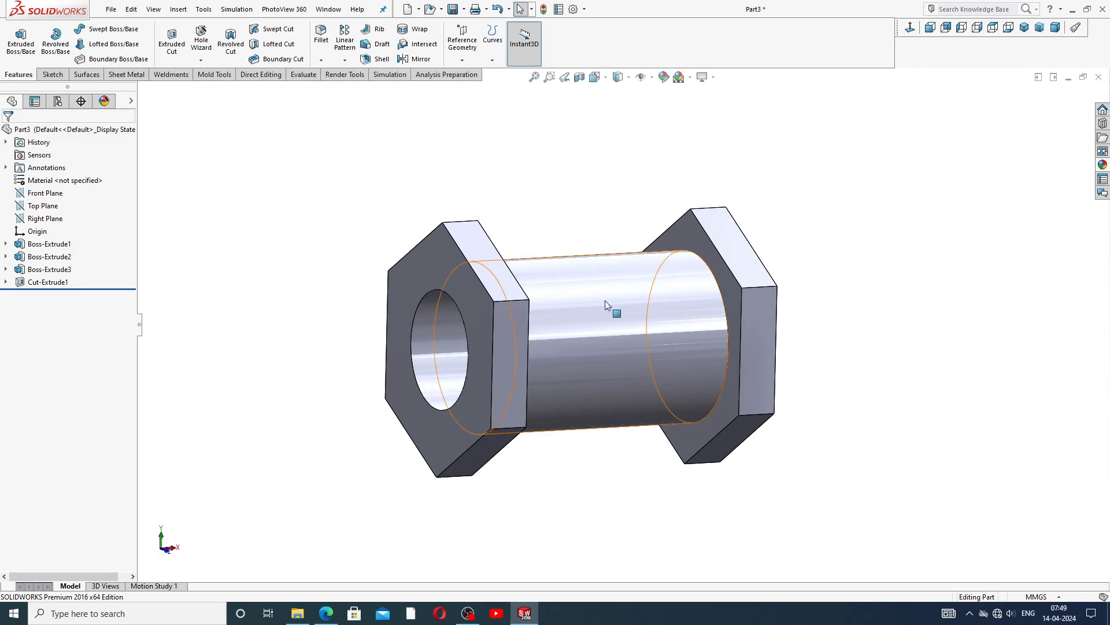
Check the valve body drawing and create a reference plane offset 36 mm above the Top Plane
scroll(571, 332, "up", 3)
scroll(608, 354, "down", 4)
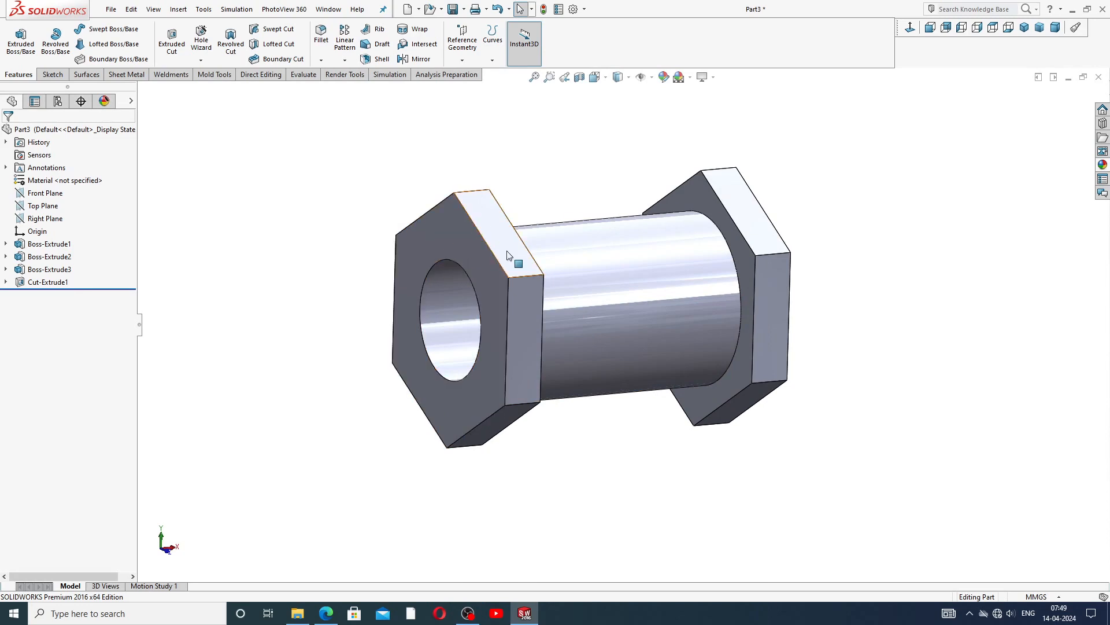
left_click(325, 613)
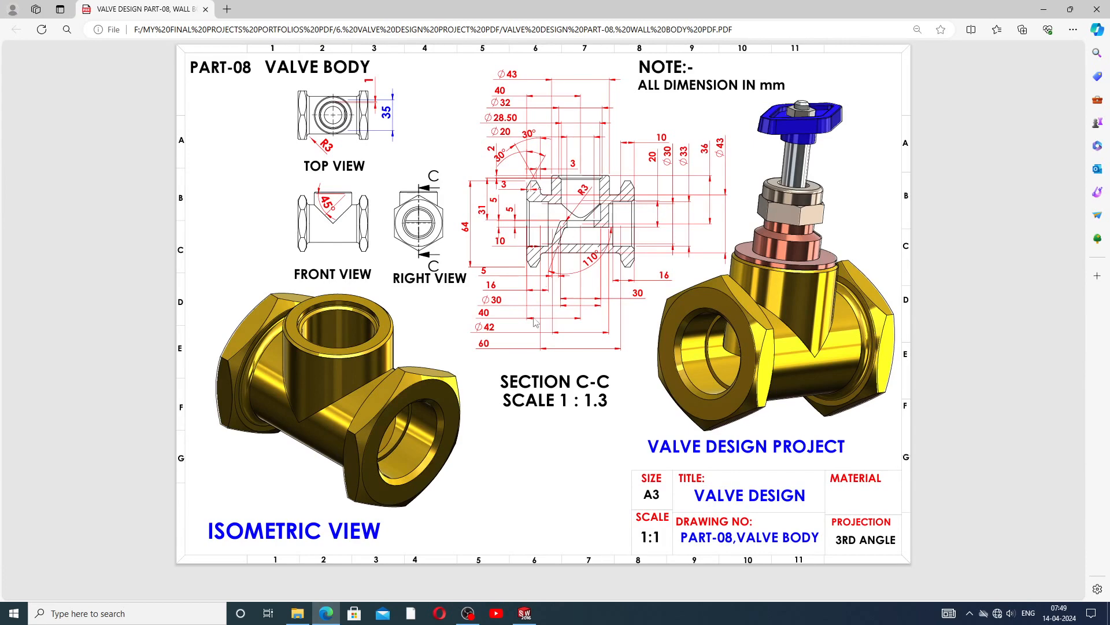
left_click(525, 613)
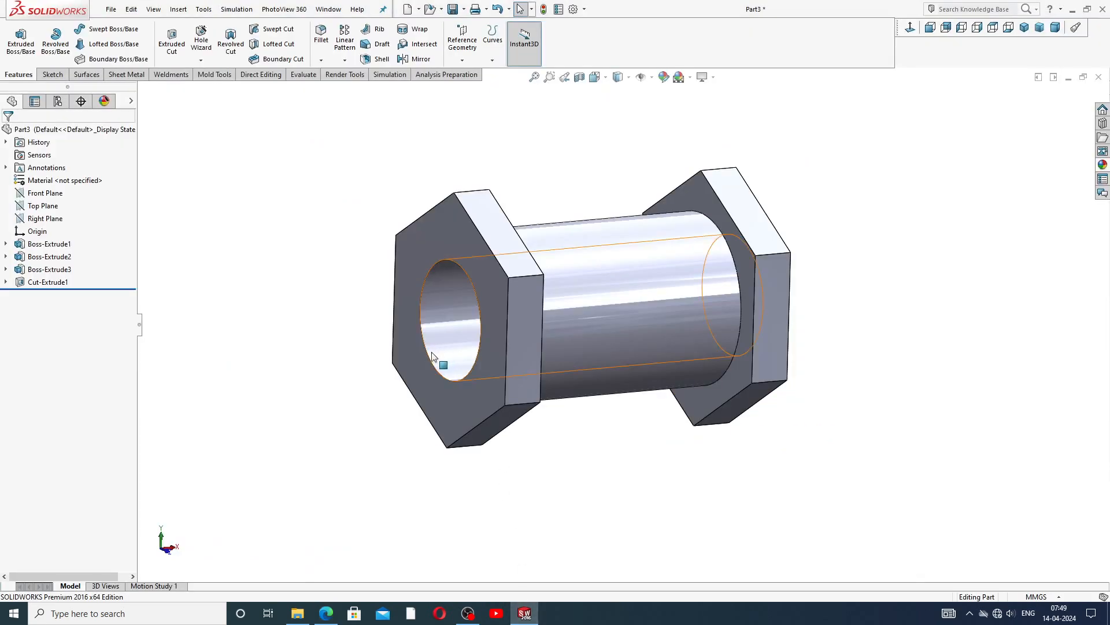
left_click(42, 206)
left_click(462, 63)
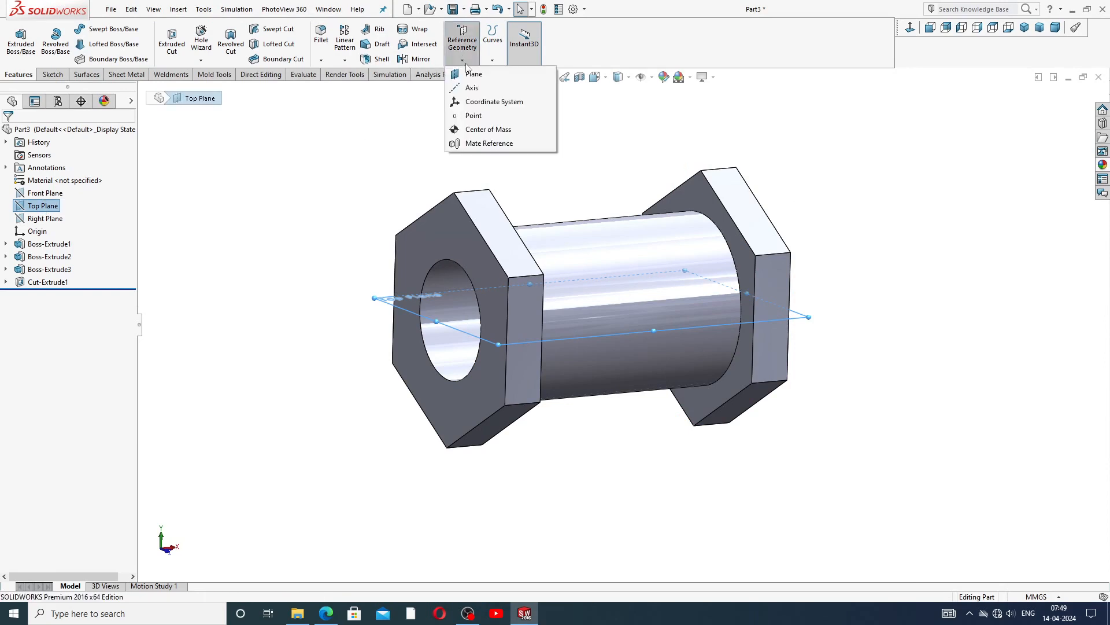
left_click(479, 74)
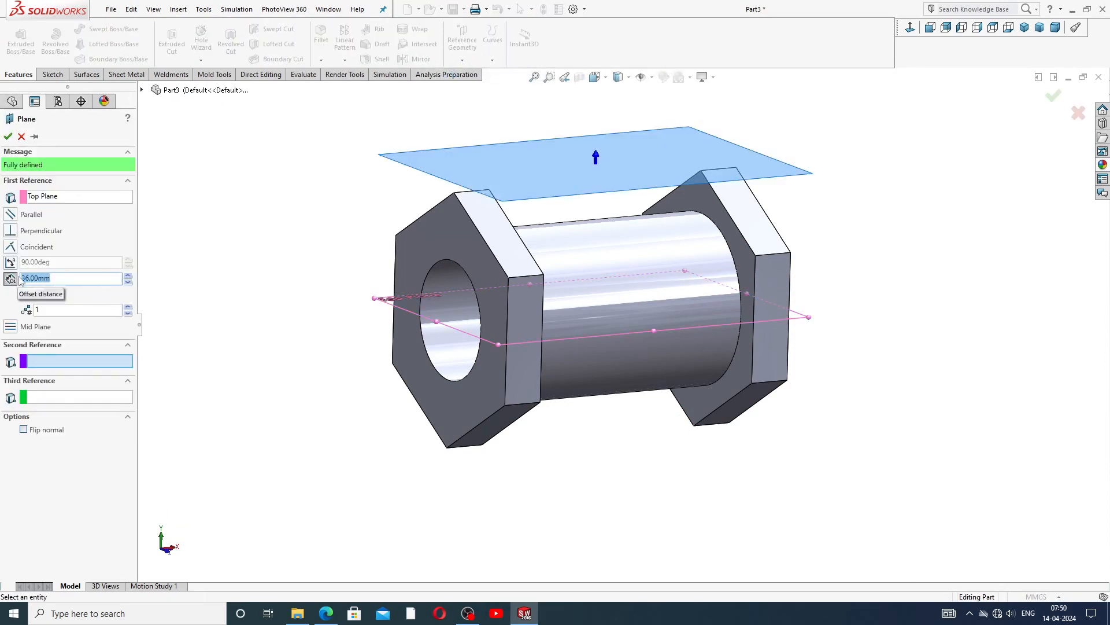
left_click(325, 613)
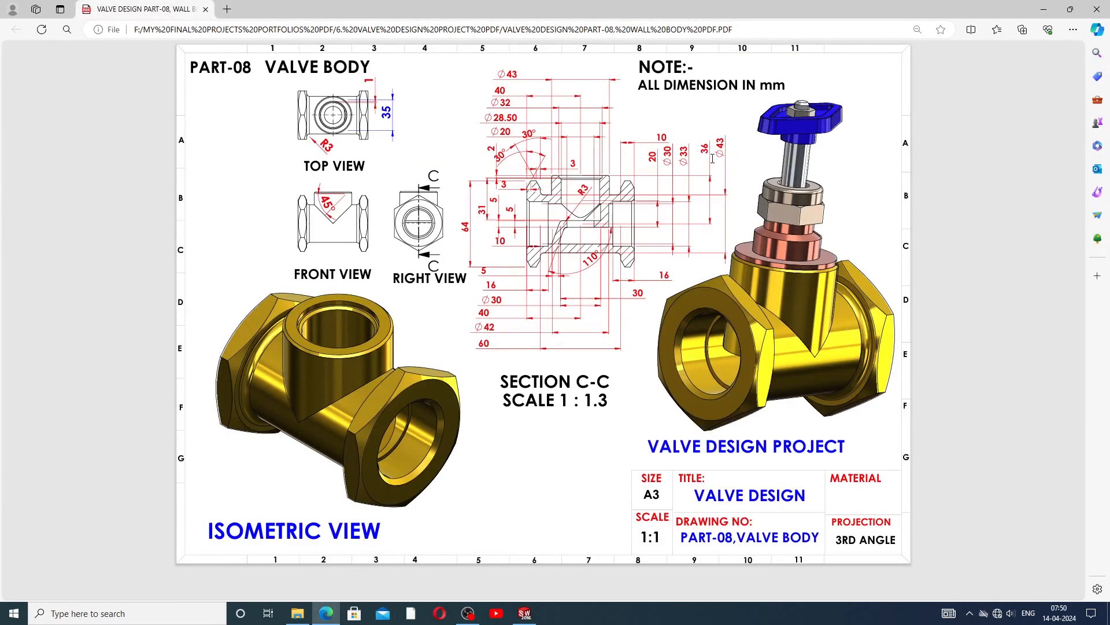
left_click(330, 612)
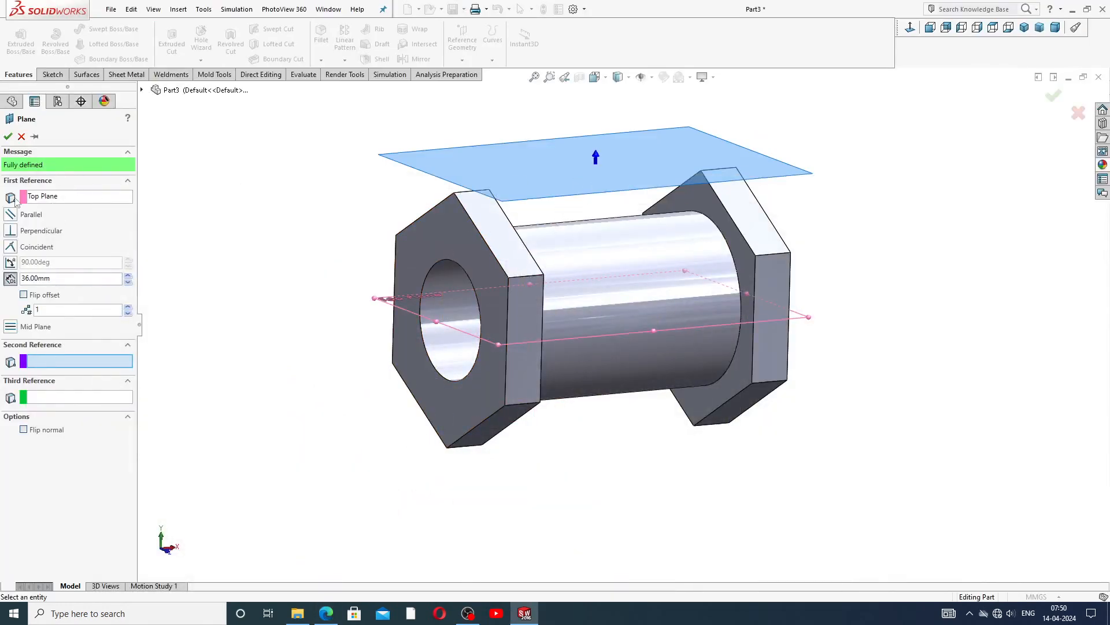
left_click(8, 137)
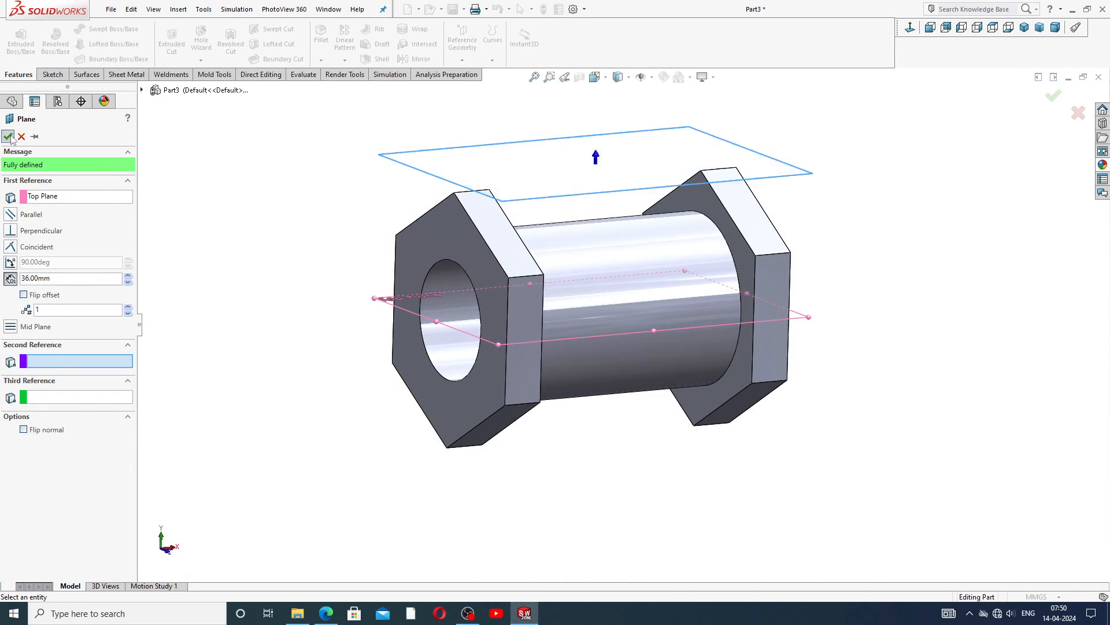
Start a sketch on the new offset plane and draw a horizontal centerline about 36 mm long from the origin toward the body's middle
left_click(767, 160)
left_click(799, 107)
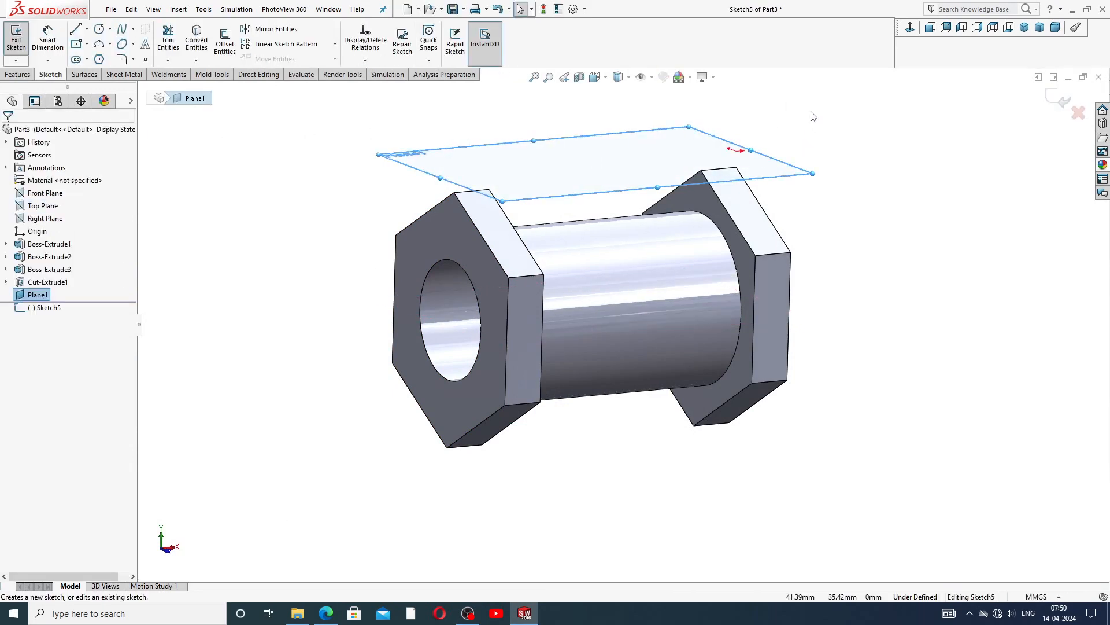
left_click(910, 27)
scroll(665, 172, "up", 3)
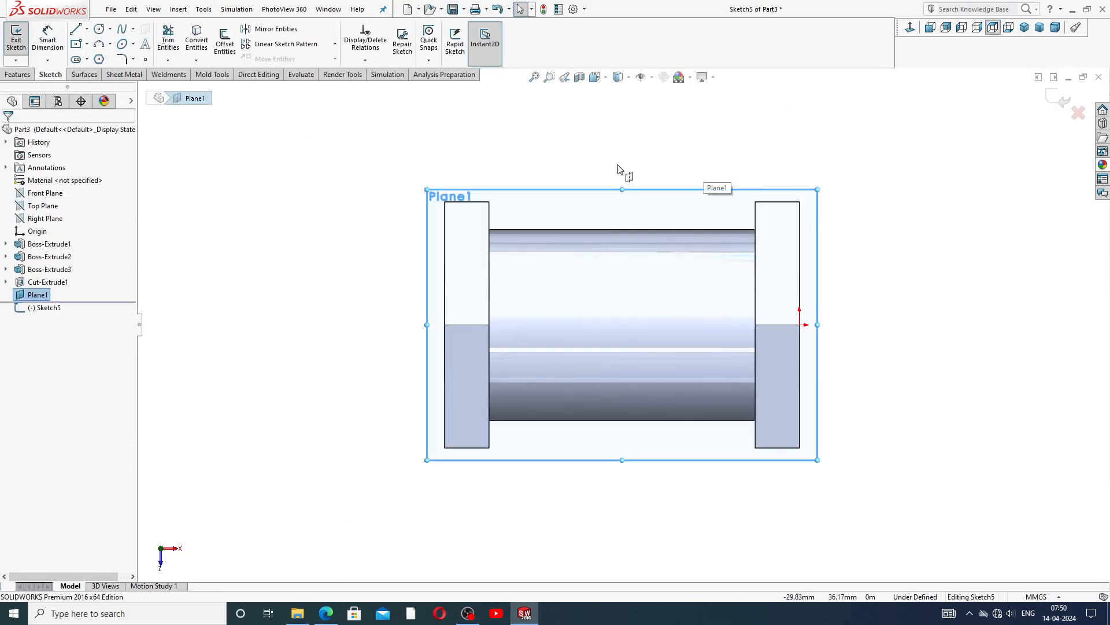
left_click(86, 29)
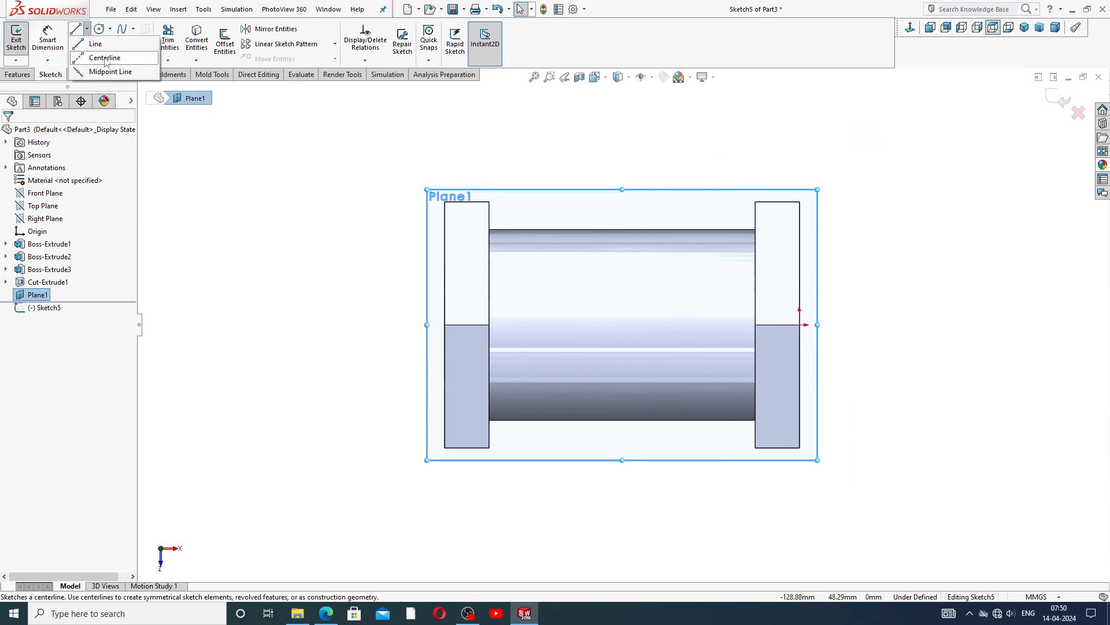
left_click(101, 59)
left_click(800, 325)
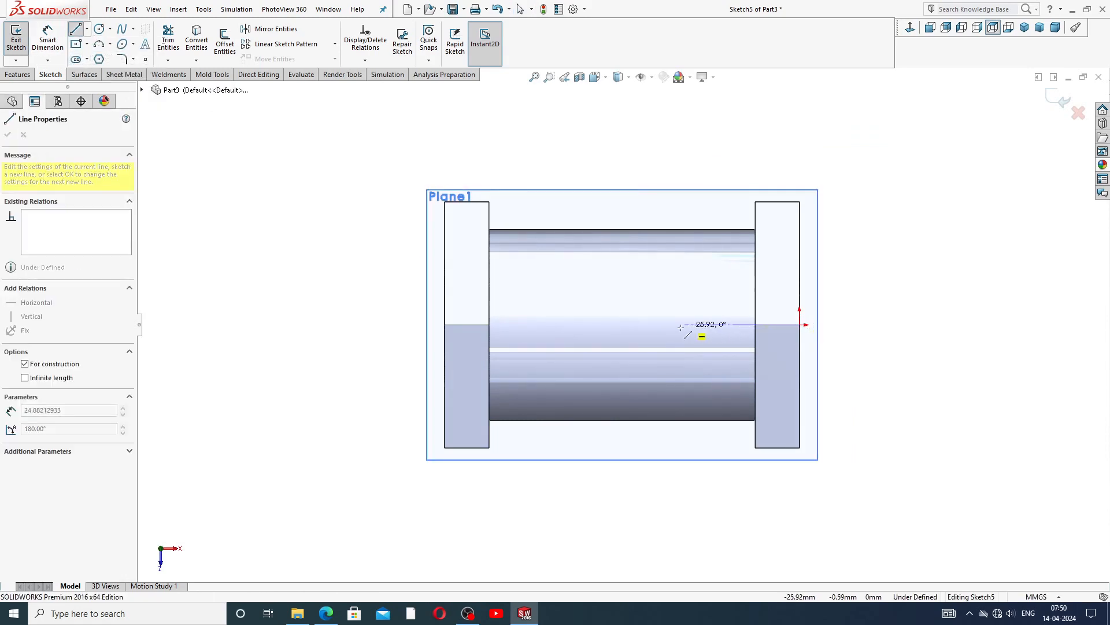
left_click(641, 323)
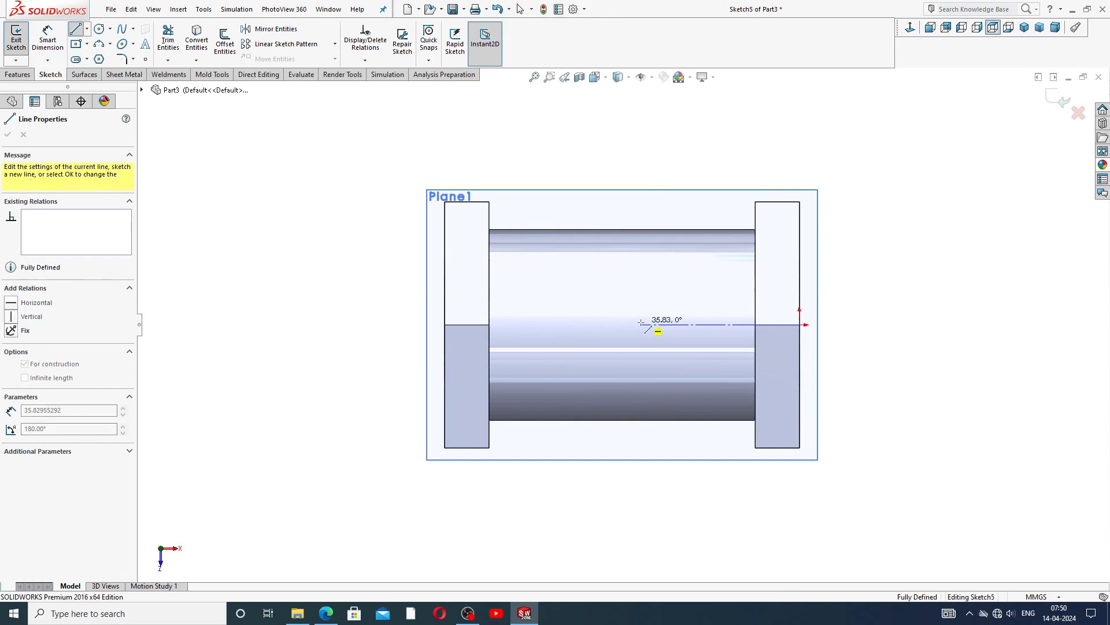
right_click(671, 300)
left_click(693, 310)
Sketch a circle of about 35 mm diameter centered on the free end of the centerline
scroll(692, 344, "down", 2)
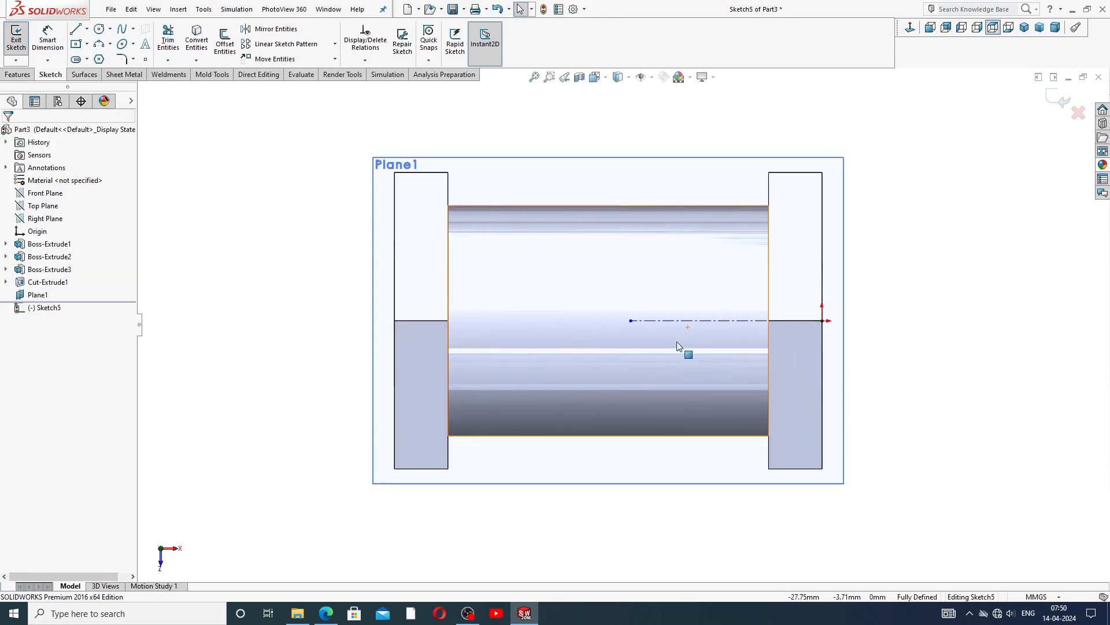
left_click(100, 30)
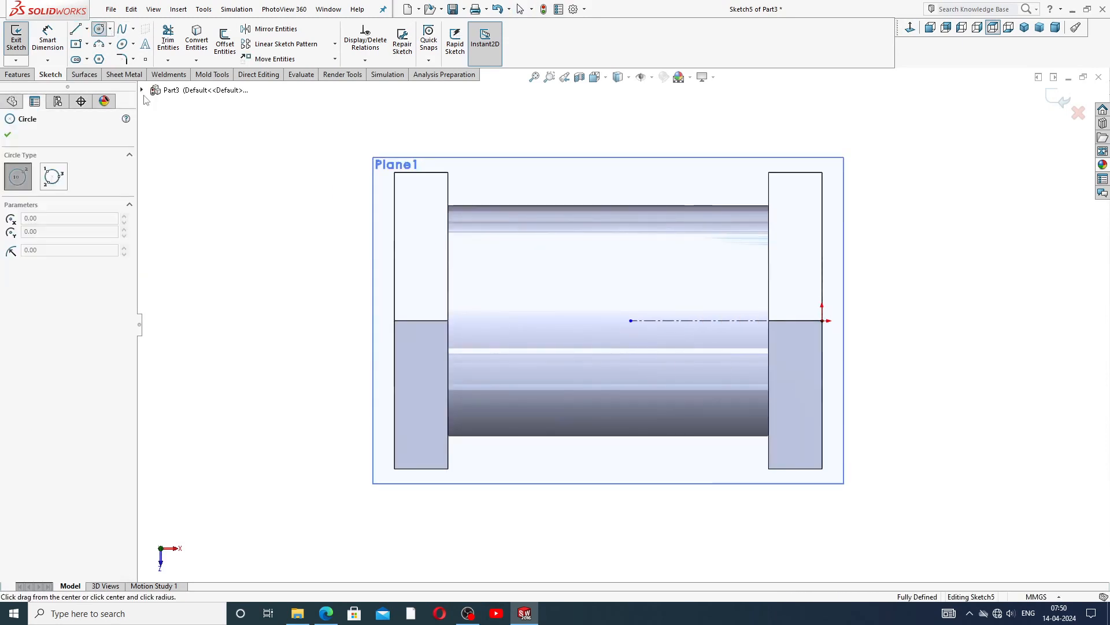
left_click(631, 321)
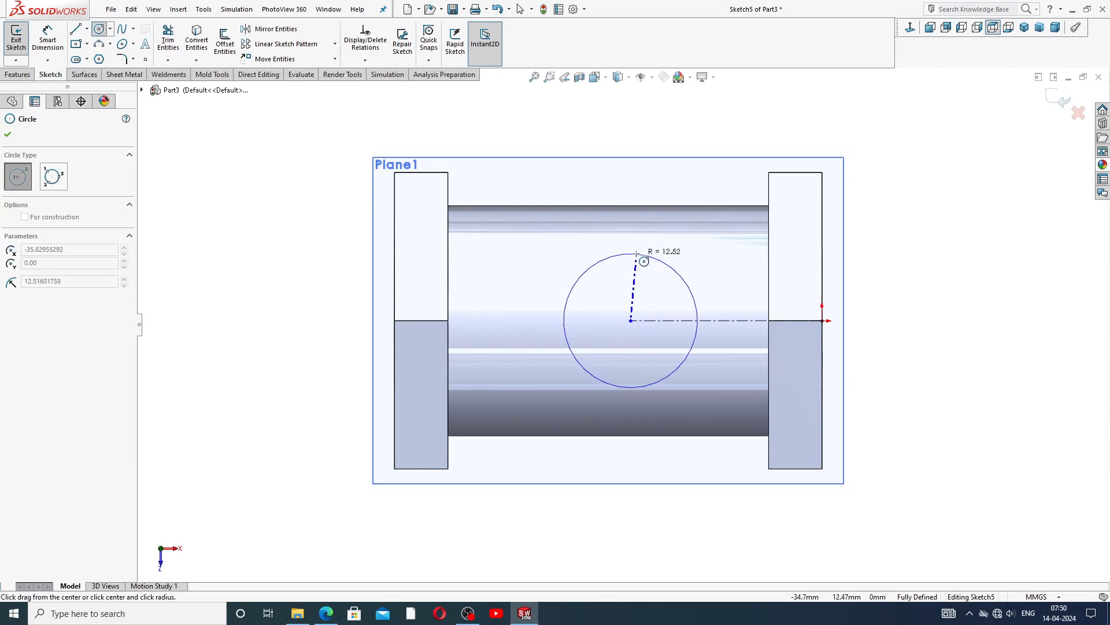
left_click(633, 235)
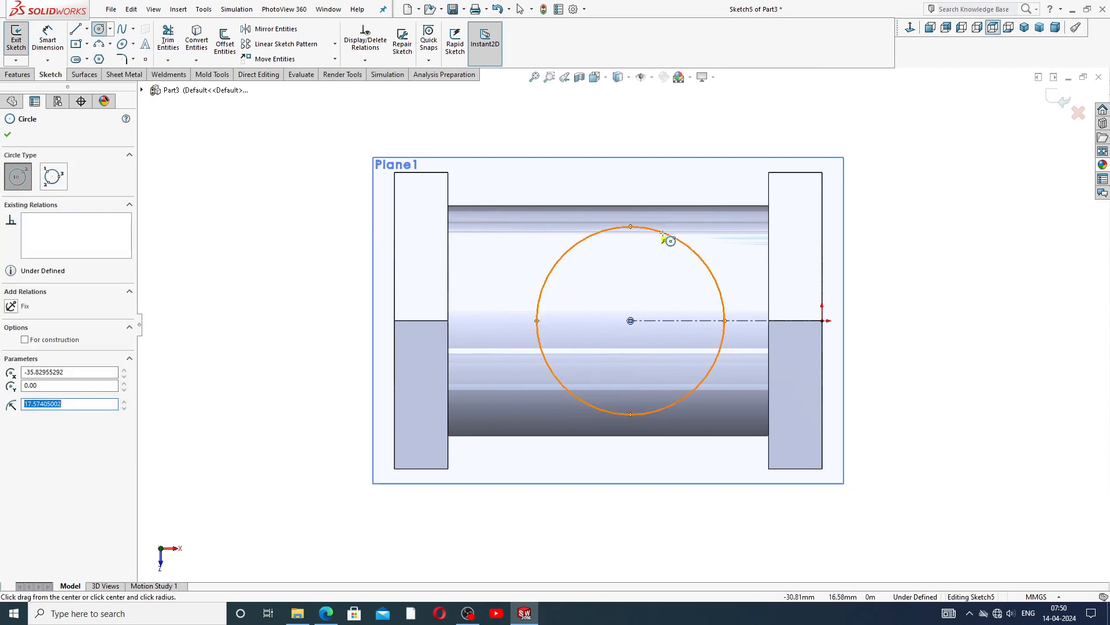
right_click(703, 243)
left_click(722, 246)
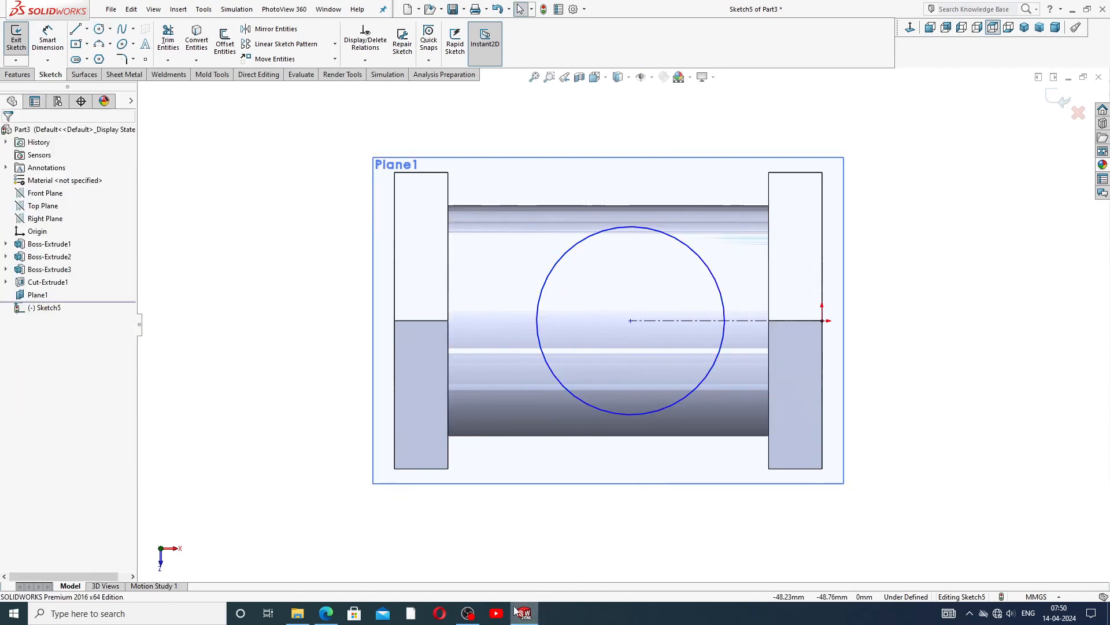
Check the drawing's dimensions and dimension the centerline's length as 40 mm
left_click(327, 614)
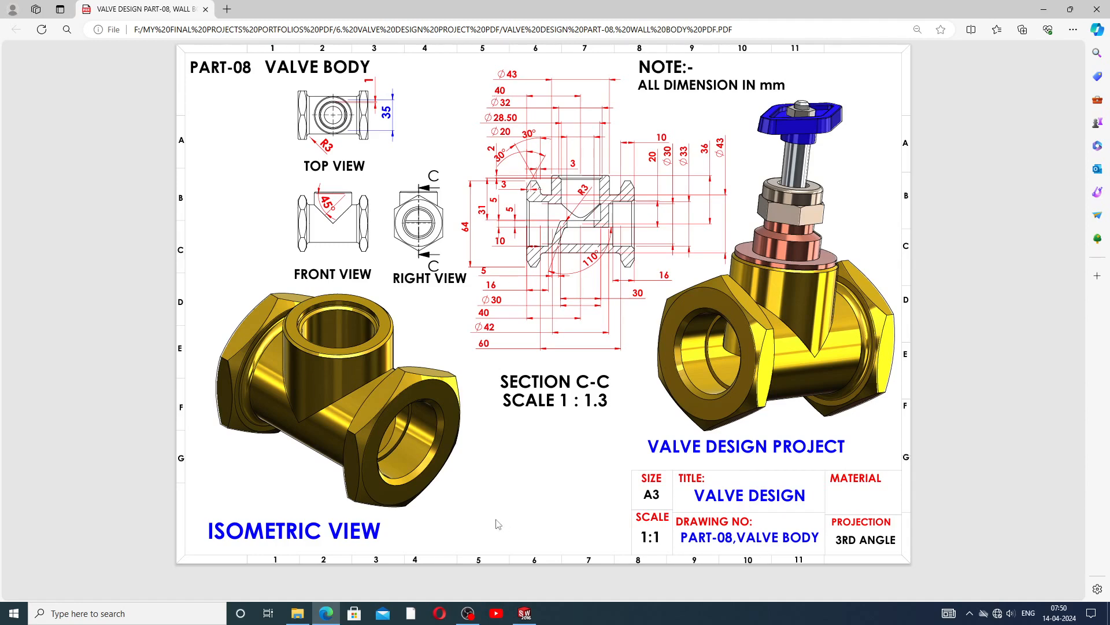
left_click(524, 613)
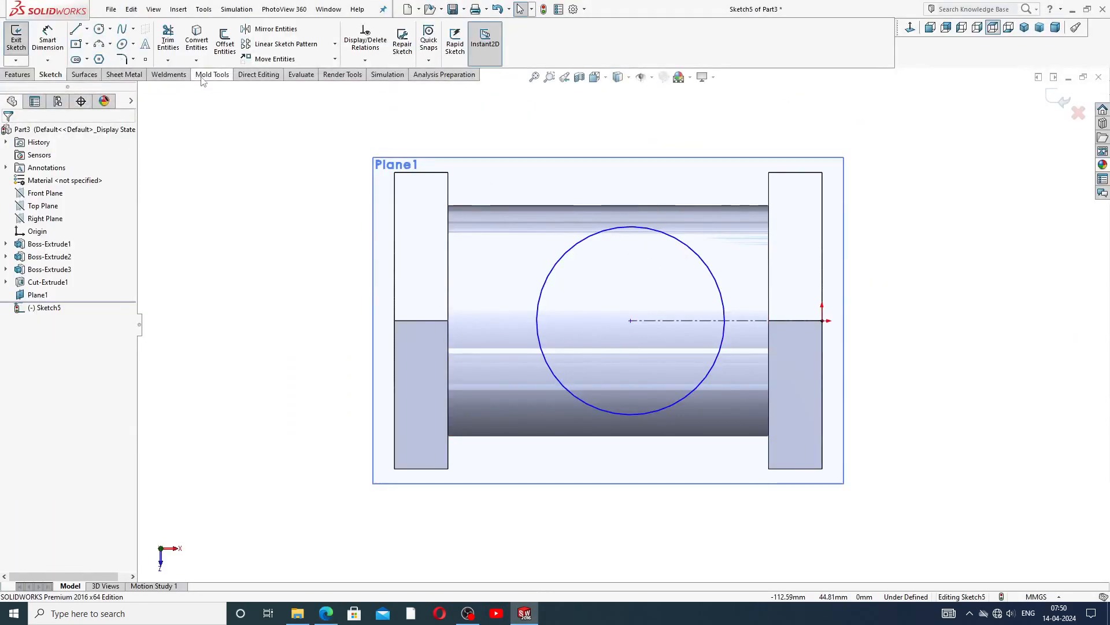
left_click(47, 39)
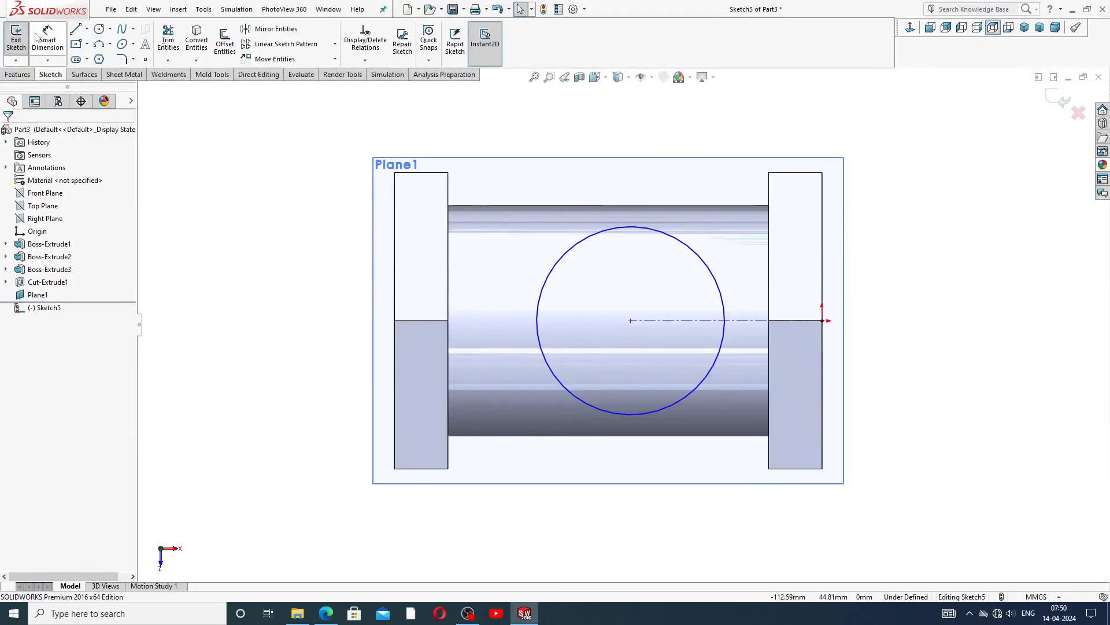
left_click(743, 325)
left_click(722, 124)
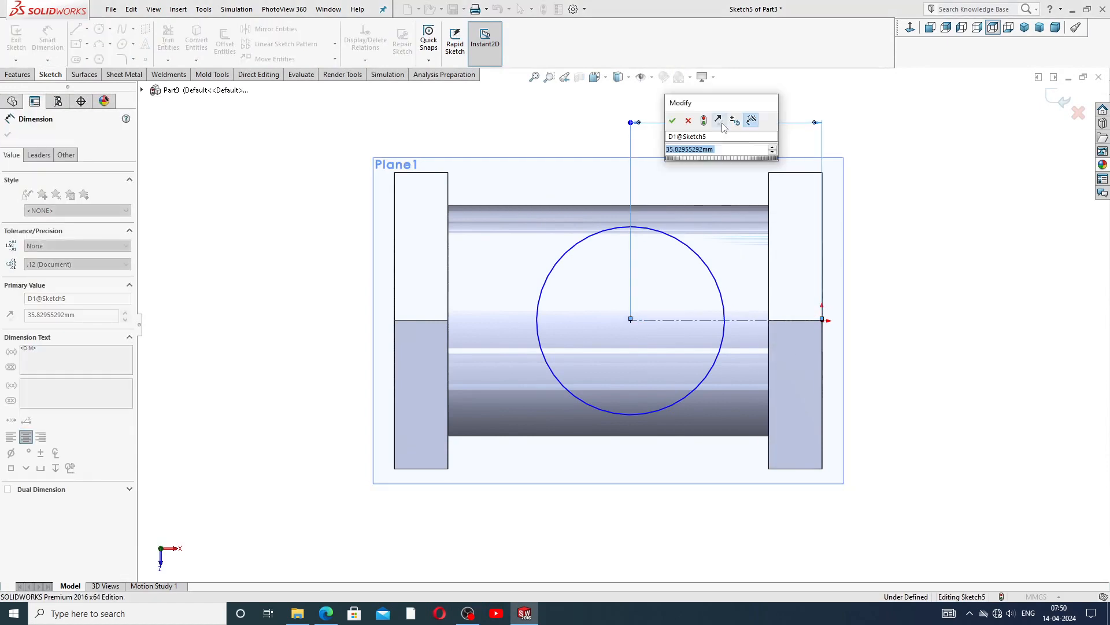
type("40")
key("Return")
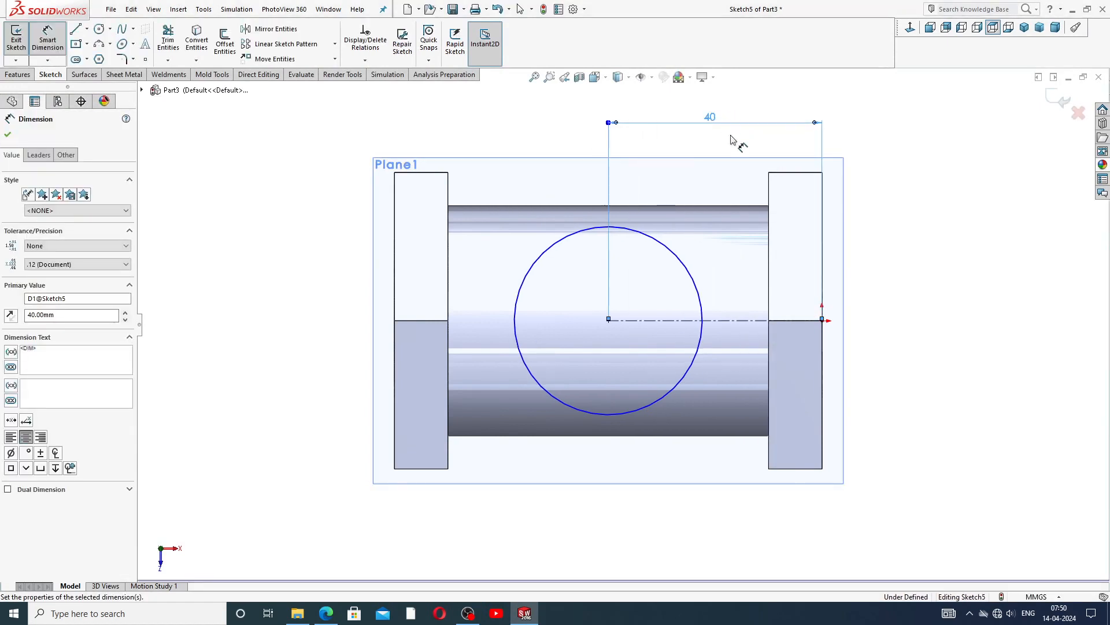
left_click(924, 205)
Dimension the circle with a diameter of 43 mm and move both dimensions closer to the sketch
left_click(595, 228)
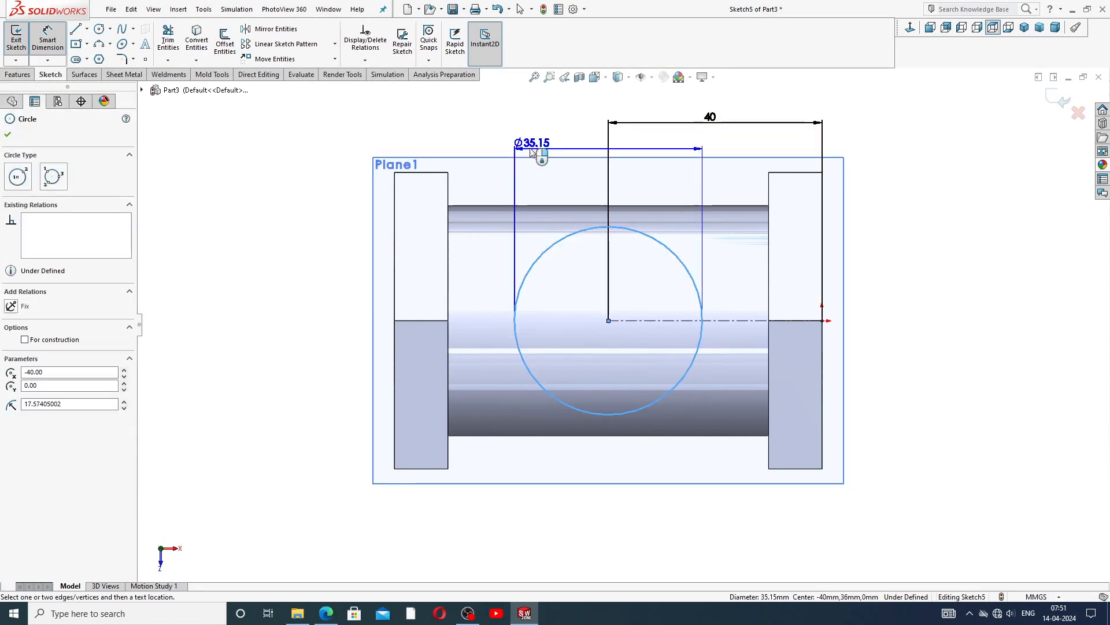
left_click(488, 124)
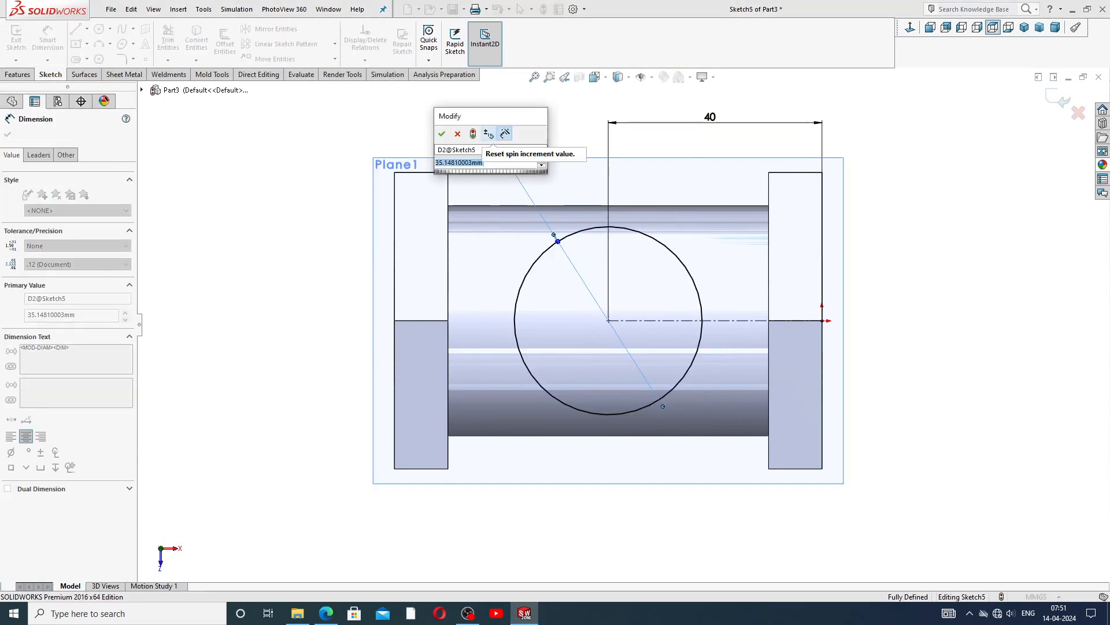
type("43")
key("Return")
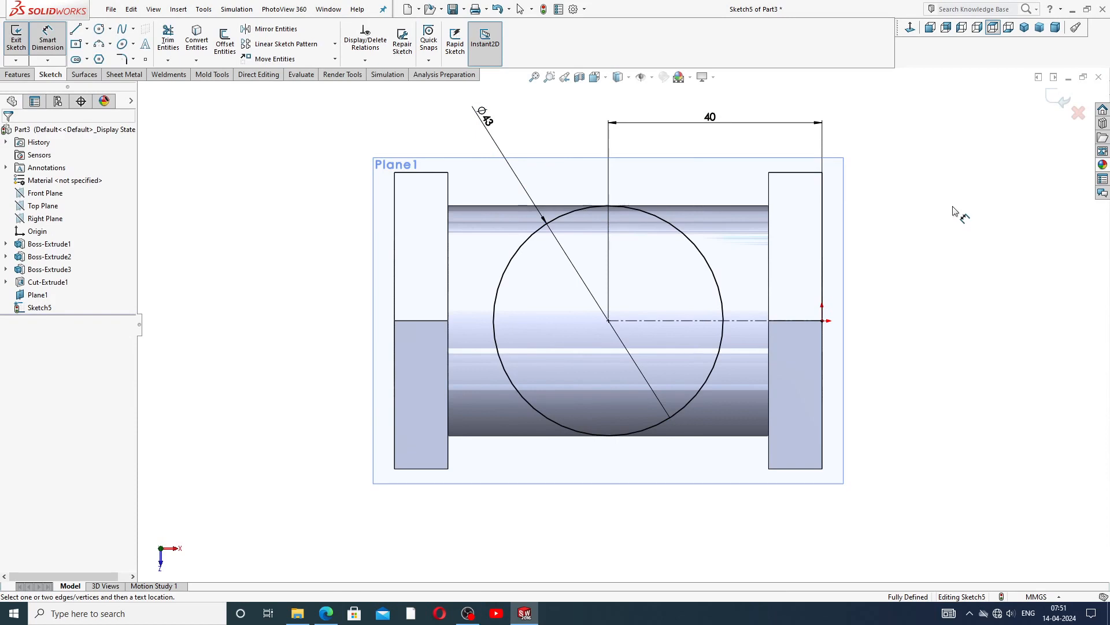
right_click(928, 171)
left_click(946, 168)
left_click_drag(486, 103, 512, 115)
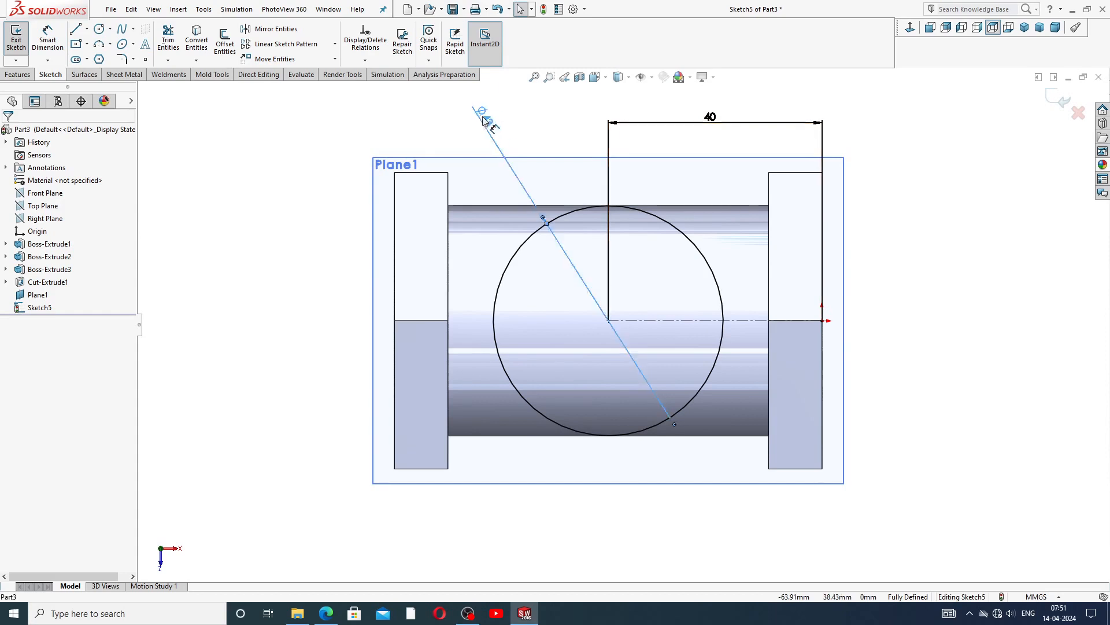
left_click_drag(702, 134, 701, 145)
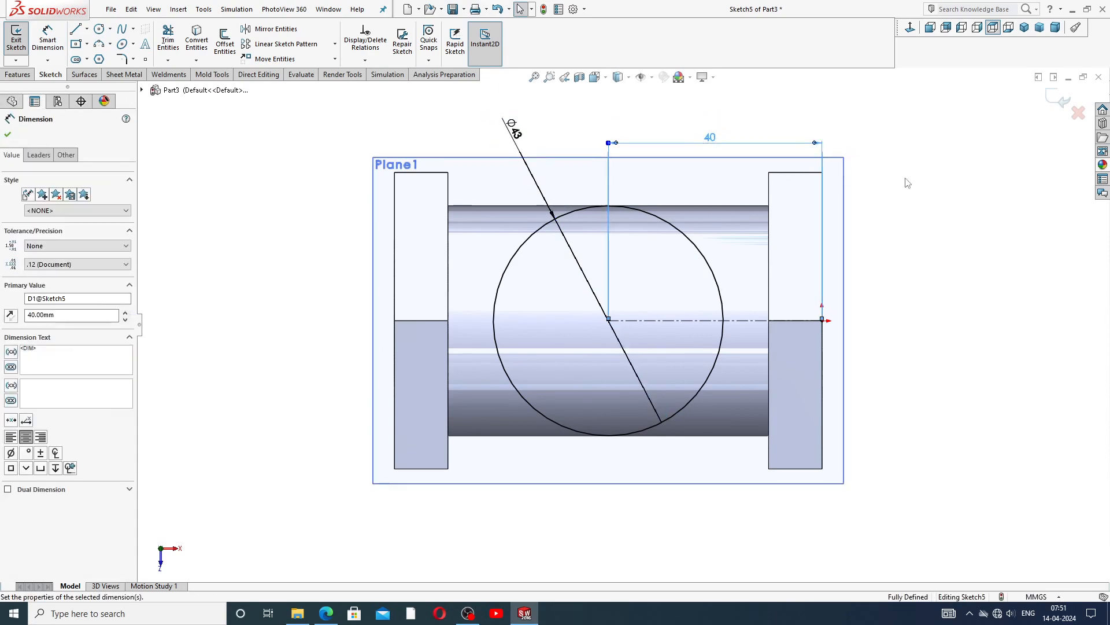
left_click(910, 179)
Extrude the 43 mm circle as a boss with end condition Up To Surface, ending on the body's outer cylindrical face
scroll(690, 314, "up", 3)
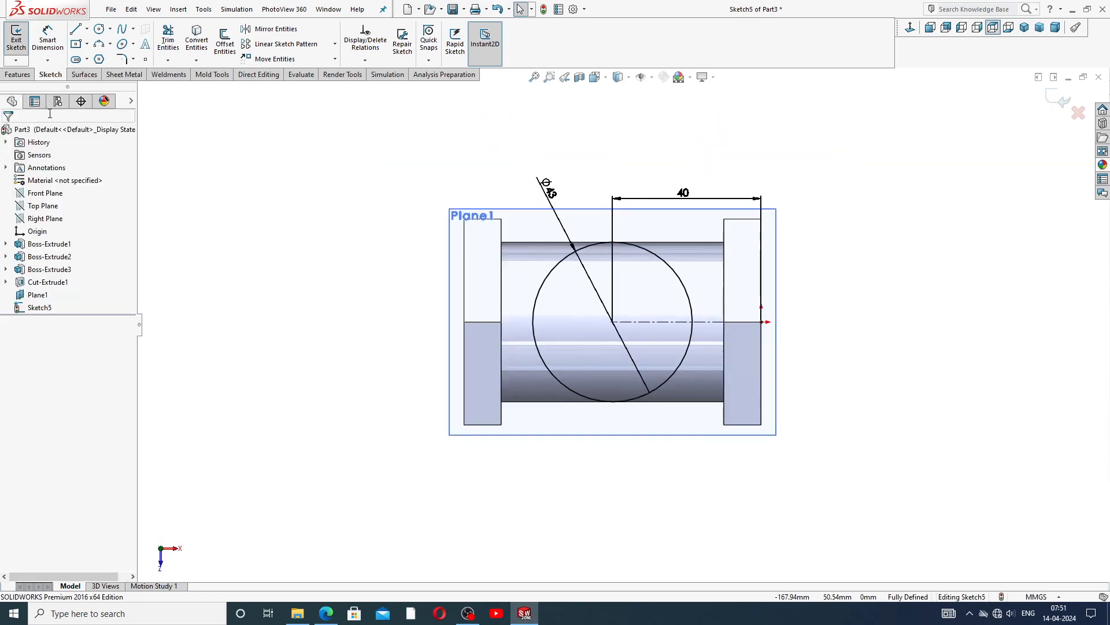
left_click(21, 76)
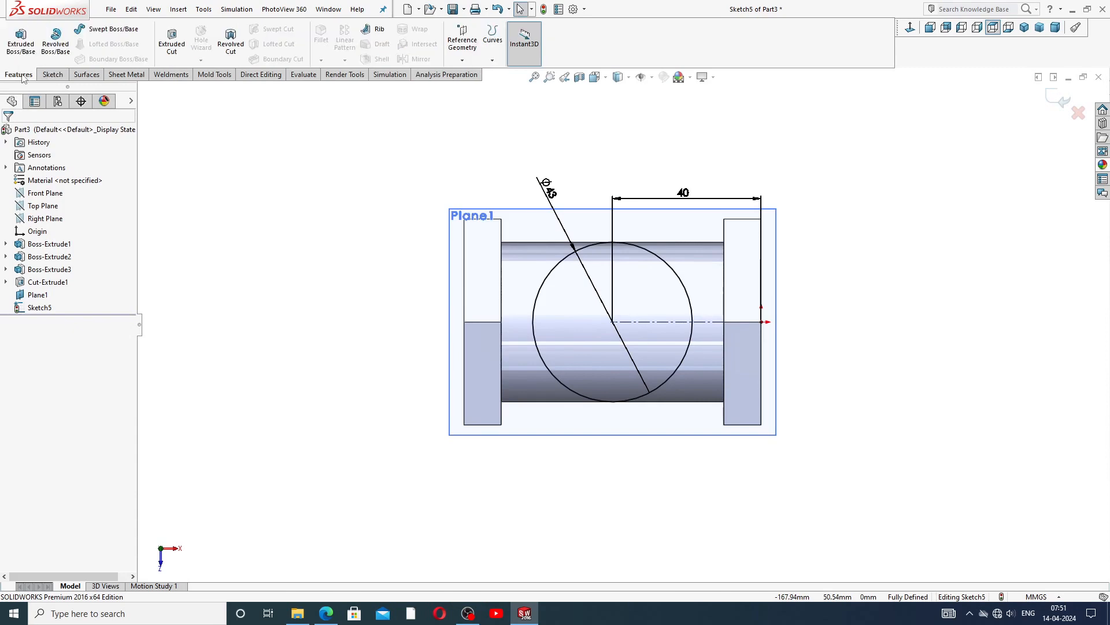
left_click(21, 41)
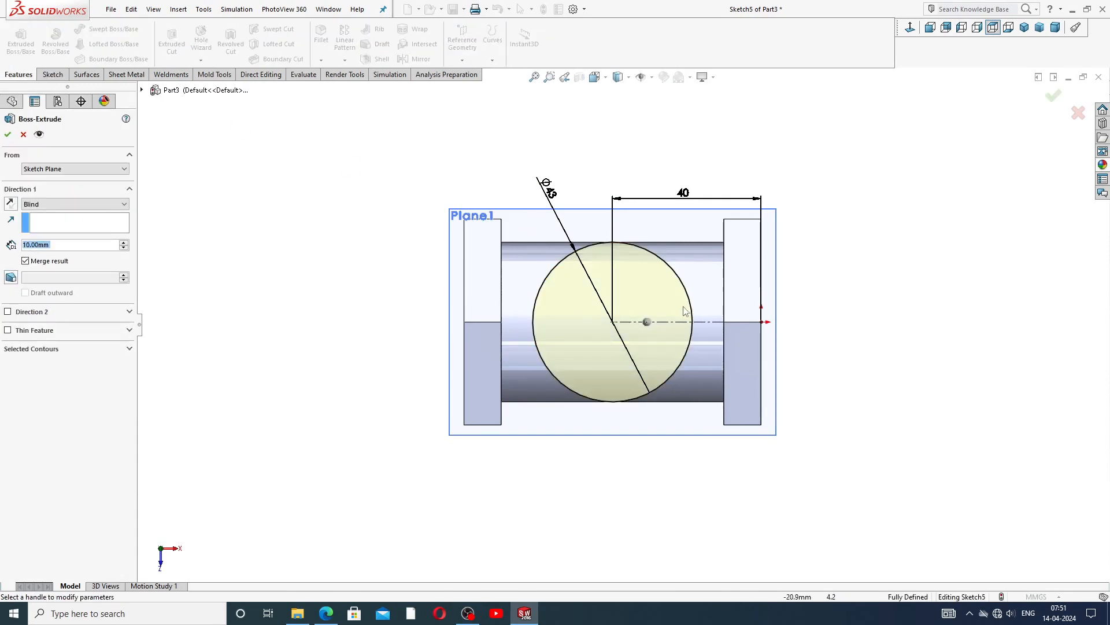
left_click(70, 204)
left_click(62, 238)
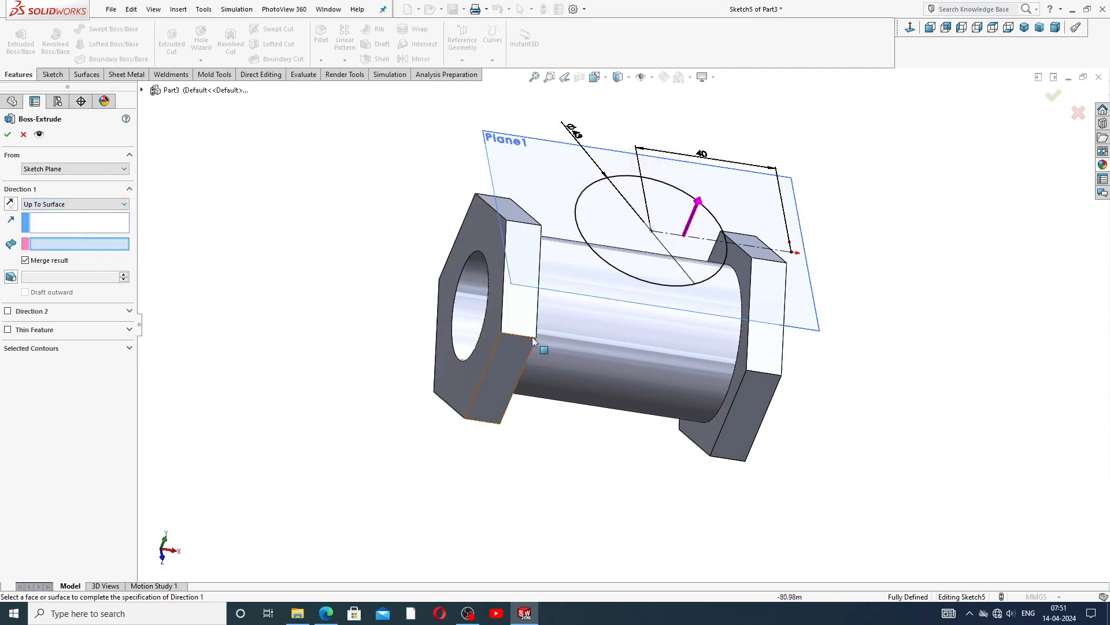
left_click(586, 319)
middle_click_drag(667, 355, 647, 314)
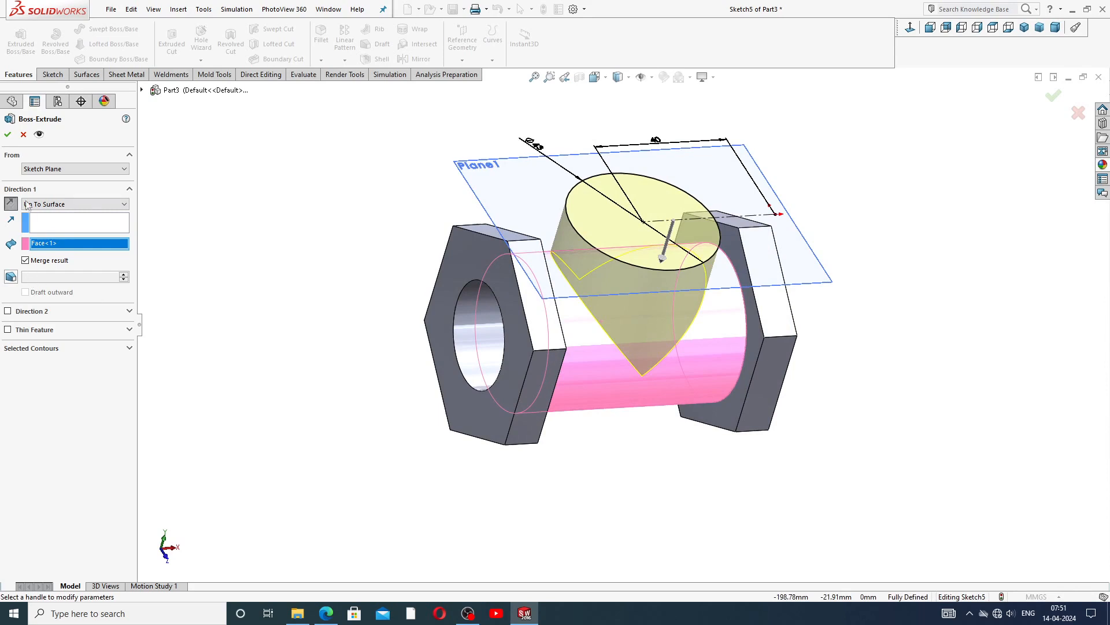
left_click(7, 135)
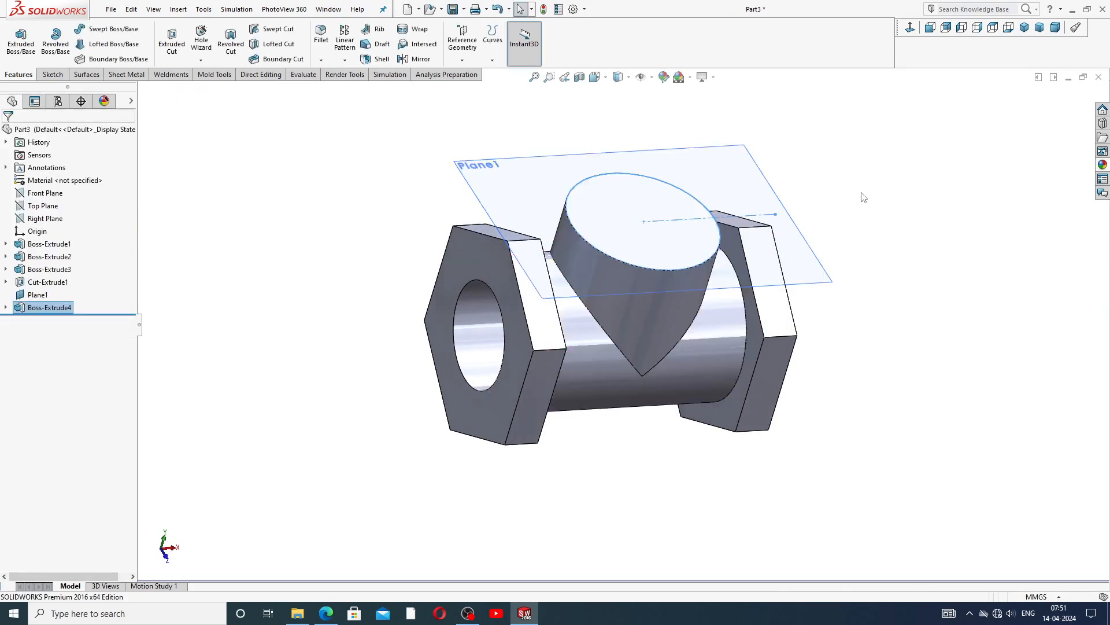
Hide the reference plane at the top of the cylindrical branch
middle_click_drag(879, 266, 773, 250)
left_click(812, 280)
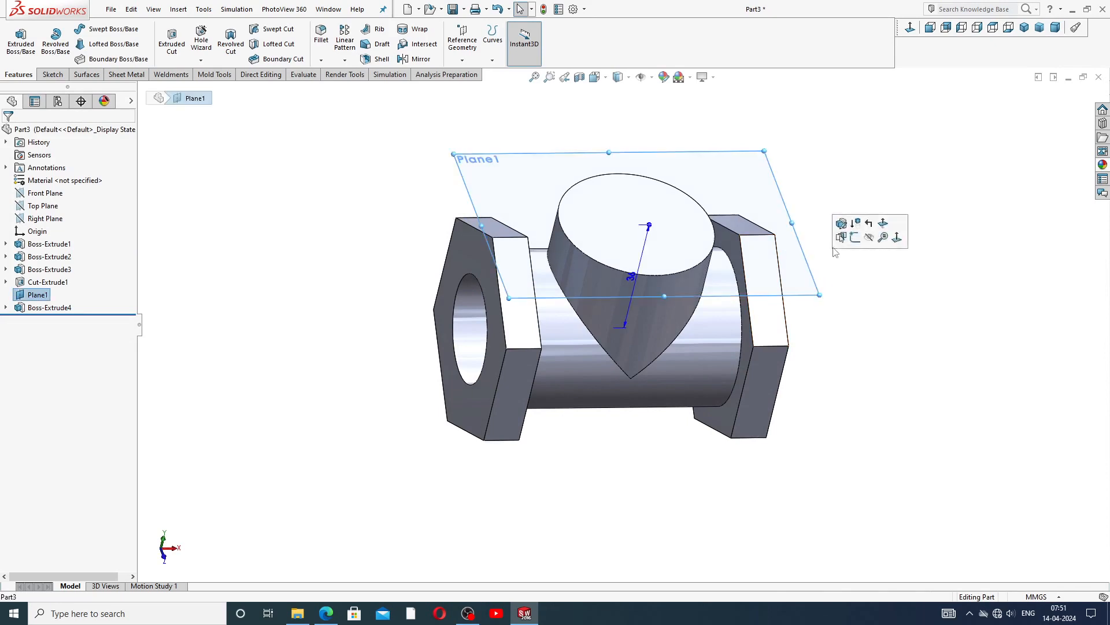
left_click(854, 239)
mouse_move(818, 232)
middle_mouse_down()
mouse_move(786, 156)
mouse_move(800, 221)
middle_mouse_up()
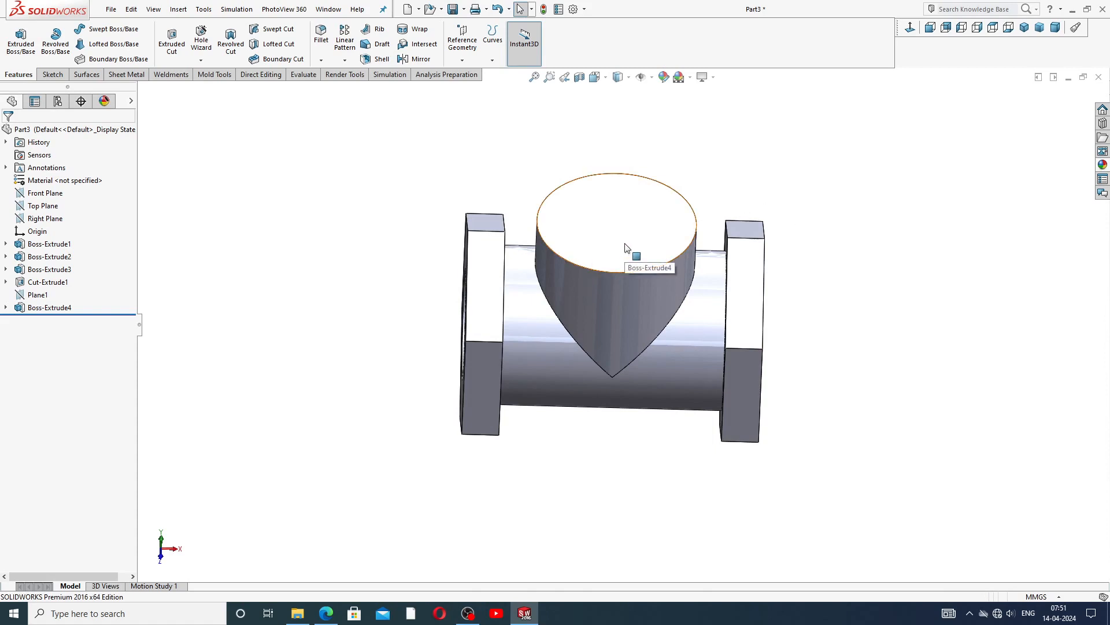
middle_click_drag(766, 255, 755, 211)
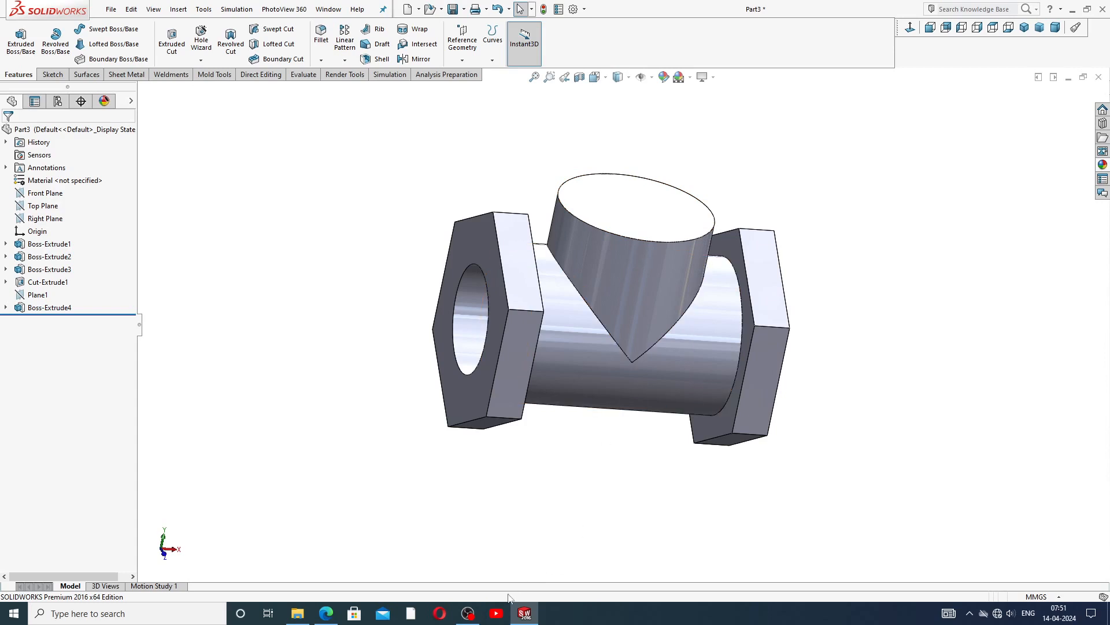
Check the PDF drawing and sketch a circle of about 30 mm diameter on the branch's top face, centered on the branch
left_click(525, 613)
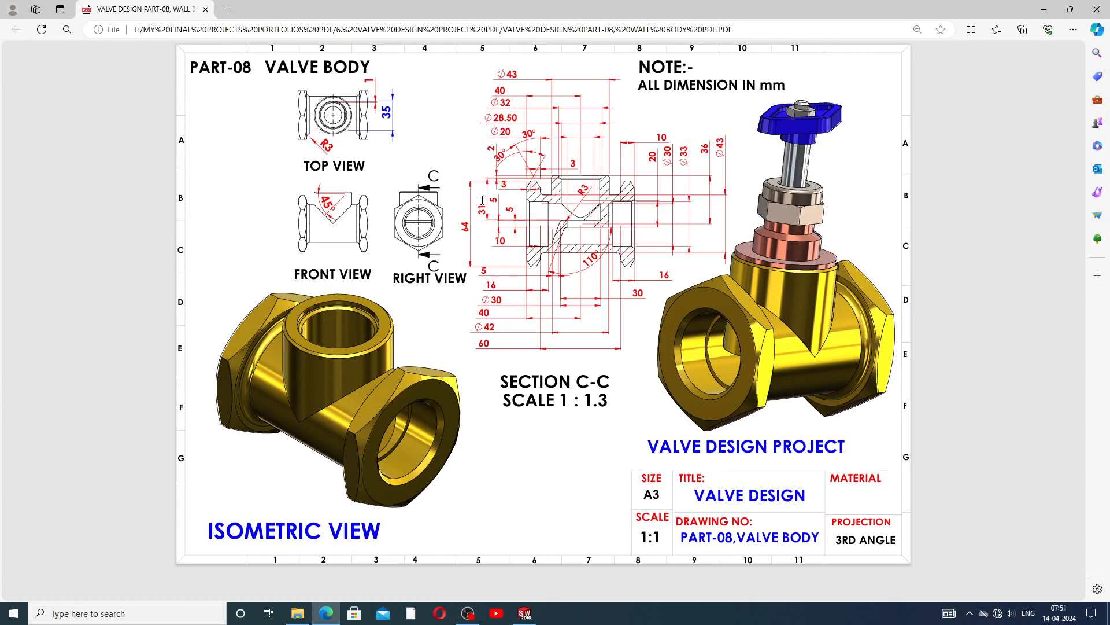
left_click(525, 613)
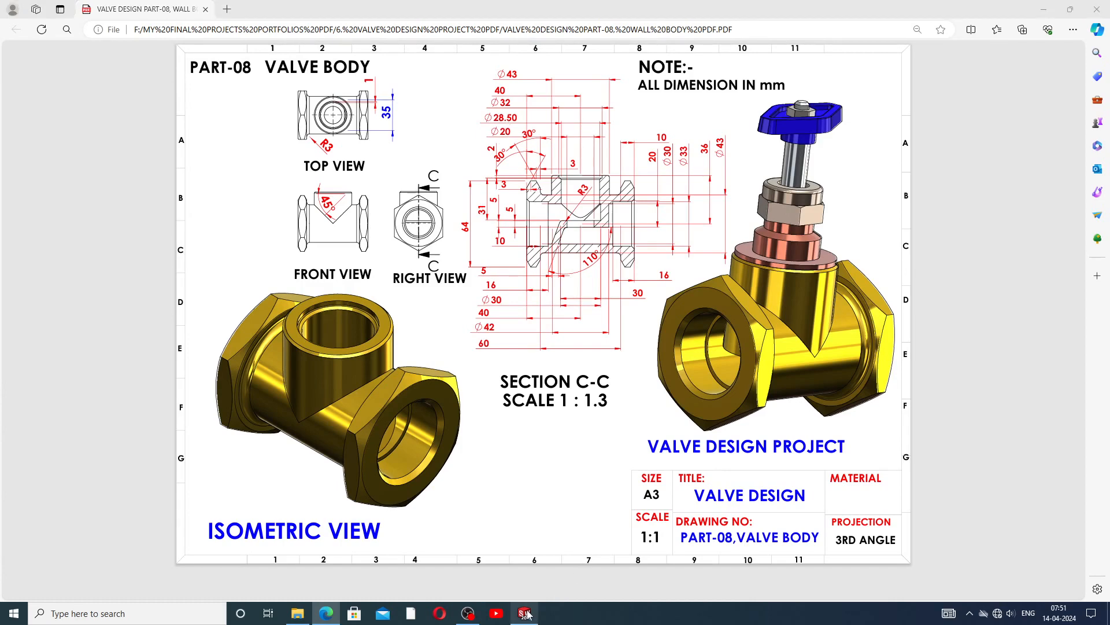
left_click(655, 210)
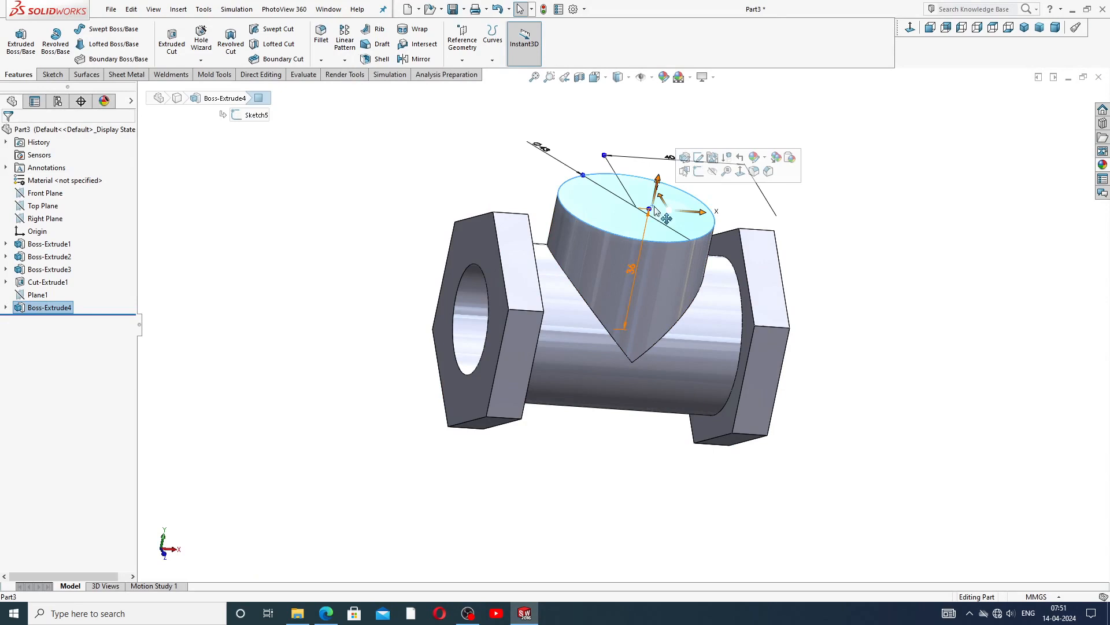
left_click(694, 185)
left_click(912, 28)
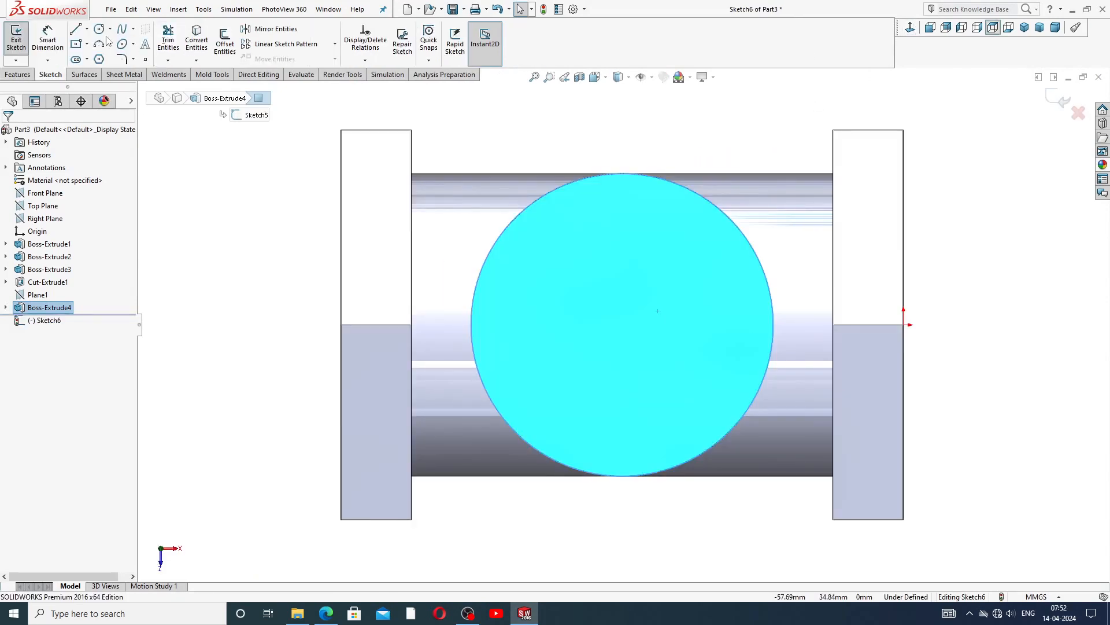
left_click(622, 324)
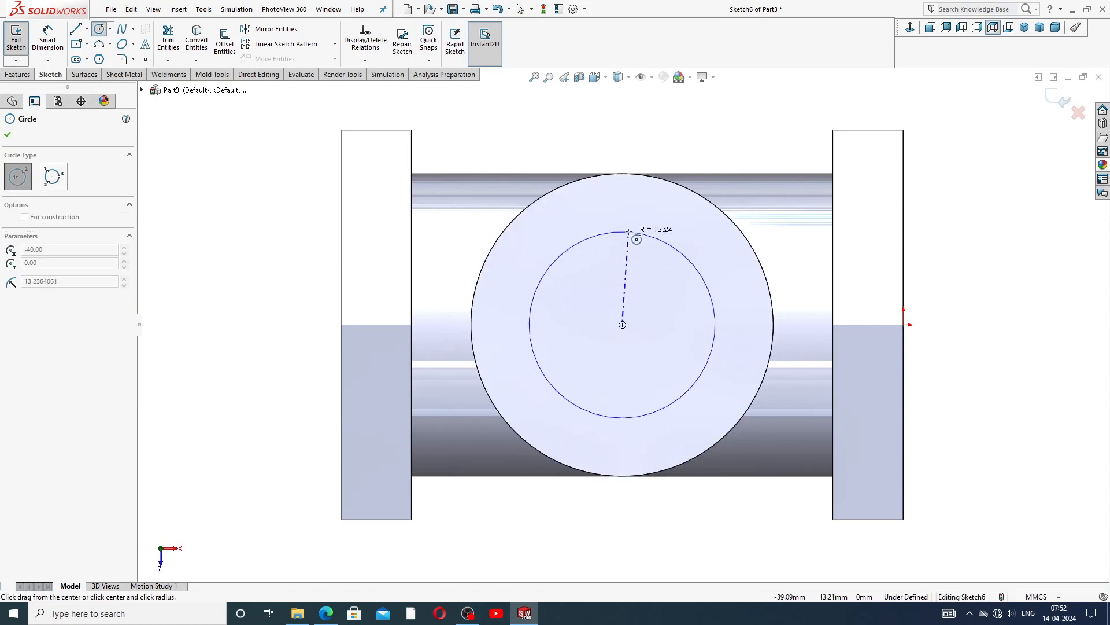
left_click(639, 218)
right_click(688, 223)
left_click(736, 223)
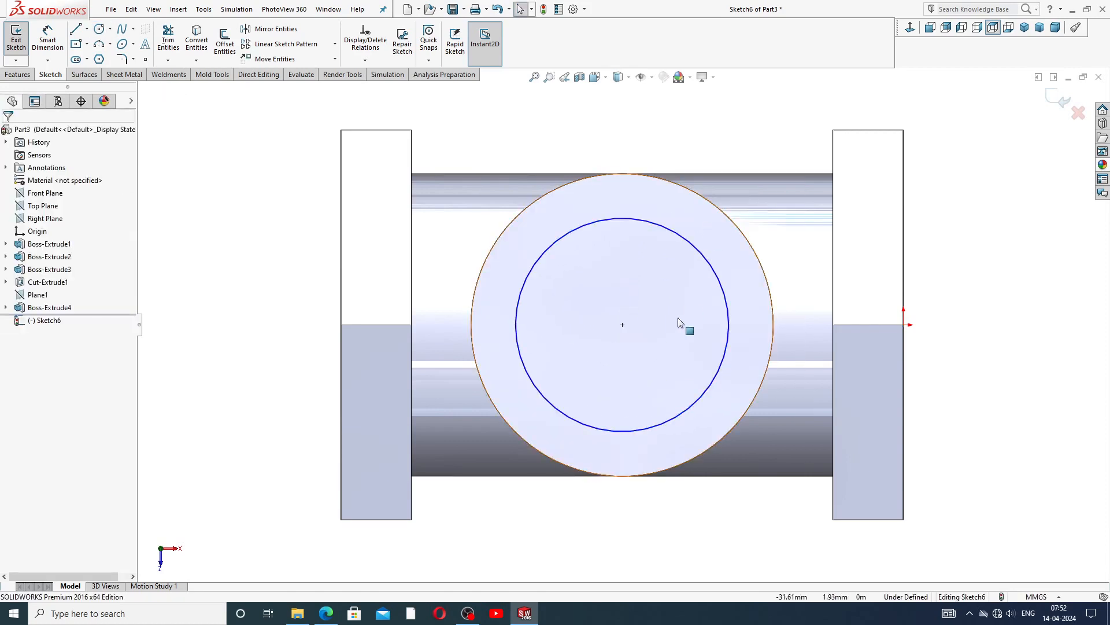
Dimension the circle on the branch's top face with a diameter of 32 mm
key("f")
left_click(51, 40)
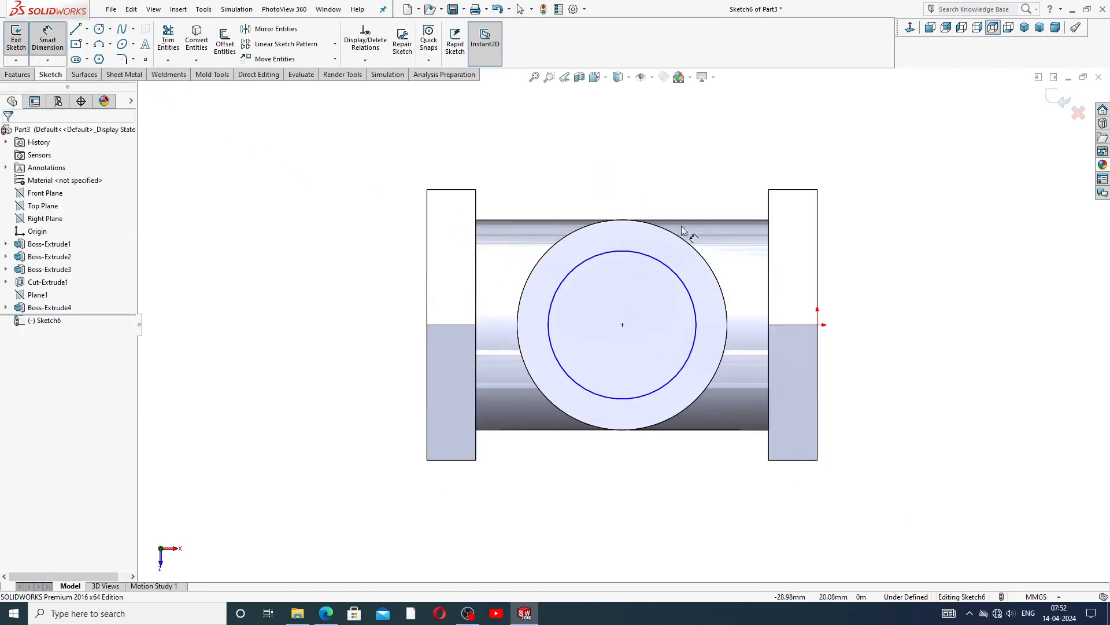
left_click(660, 256)
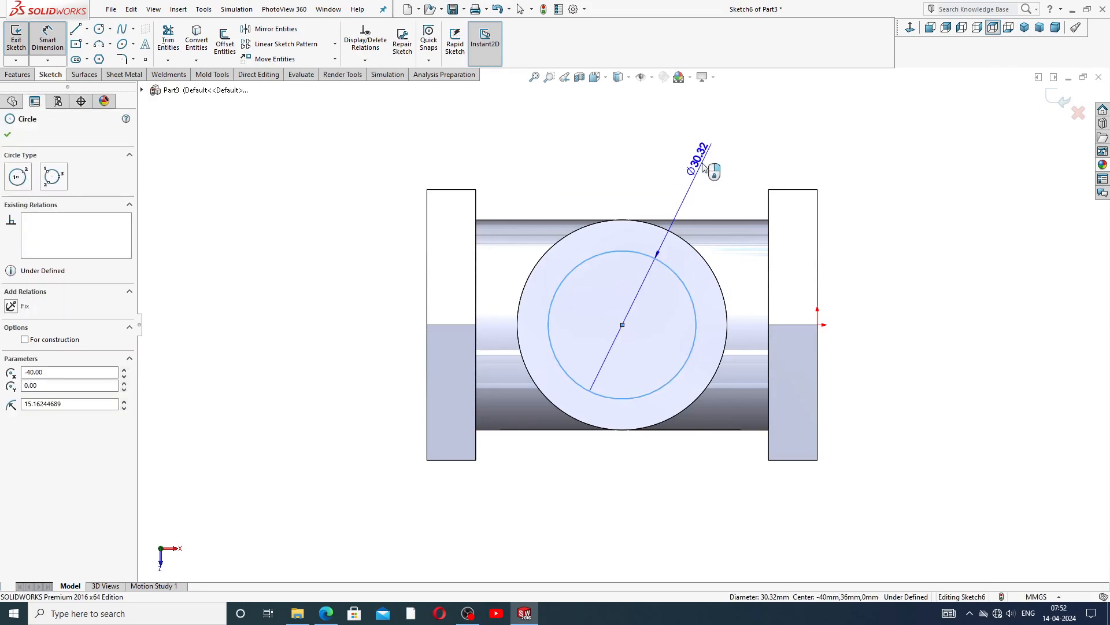
left_click(703, 168)
type("30.32489377mm")
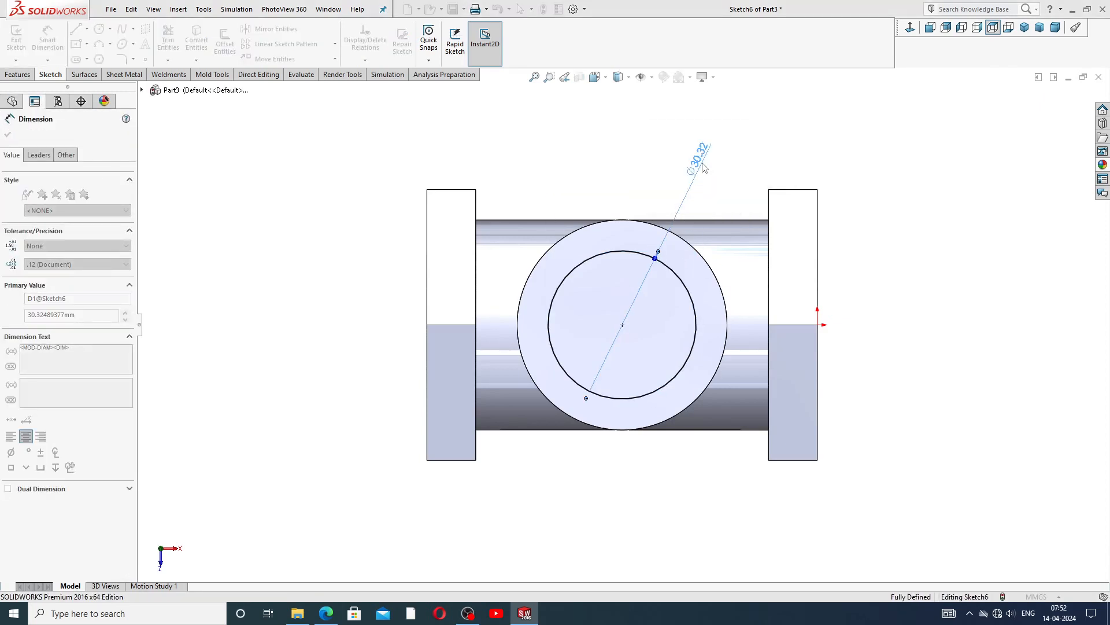
type("2")
key("Return")
left_click(729, 169)
right_click(732, 161)
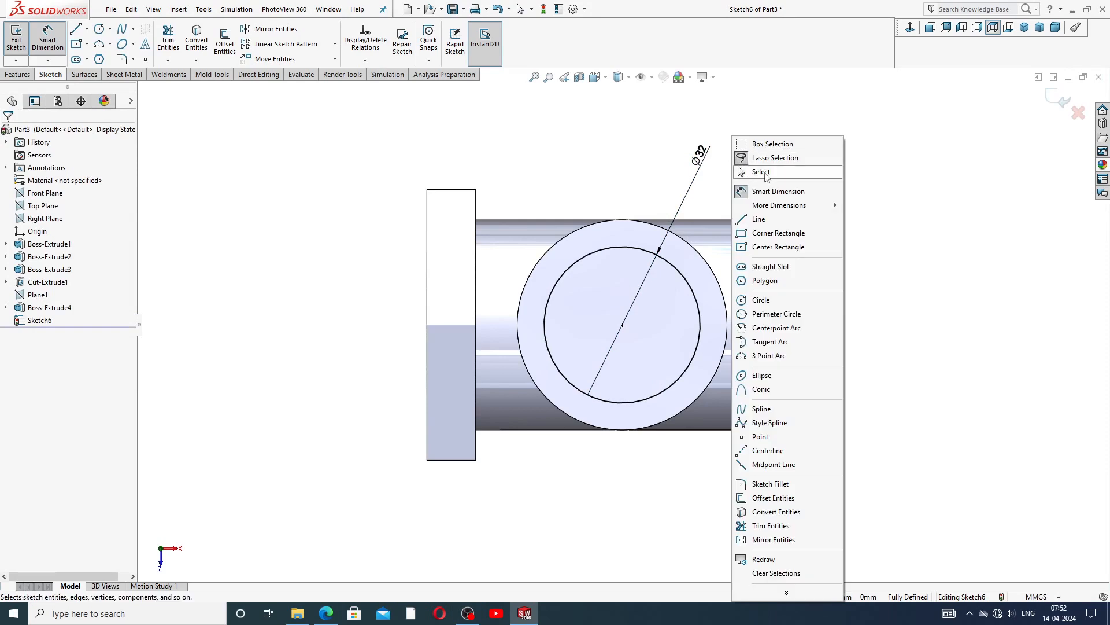
left_click(764, 173)
Check the drawing and cut the 32 mm circle 2 mm deep into the branch's top face with a blind Extruded Cut
middle_click_drag(687, 322, 686, 270)
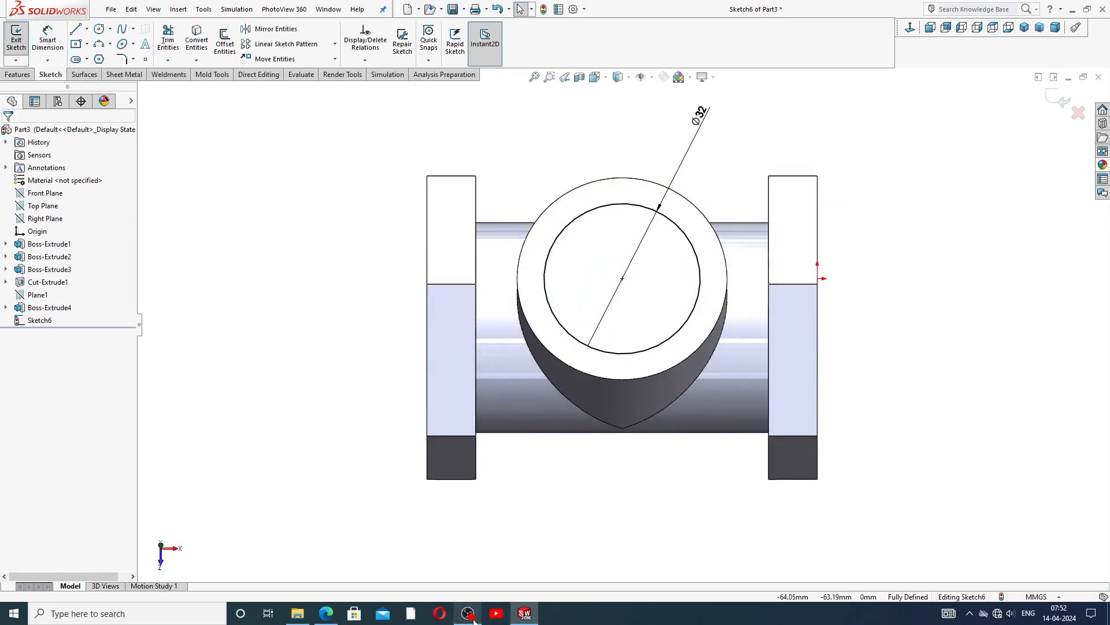
left_click(530, 602)
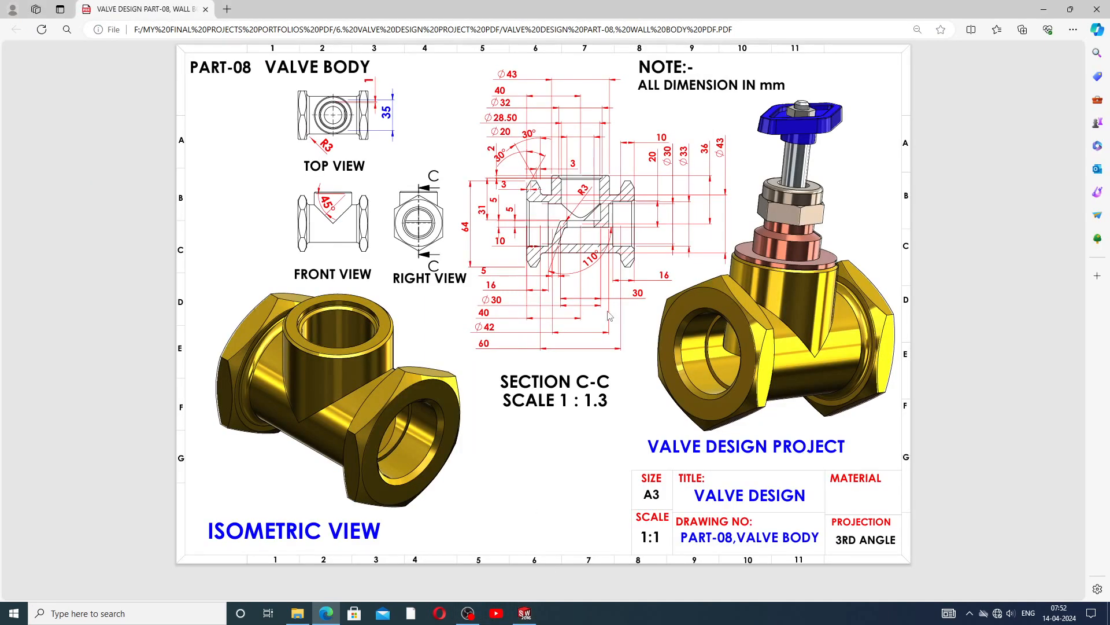
left_click(531, 616)
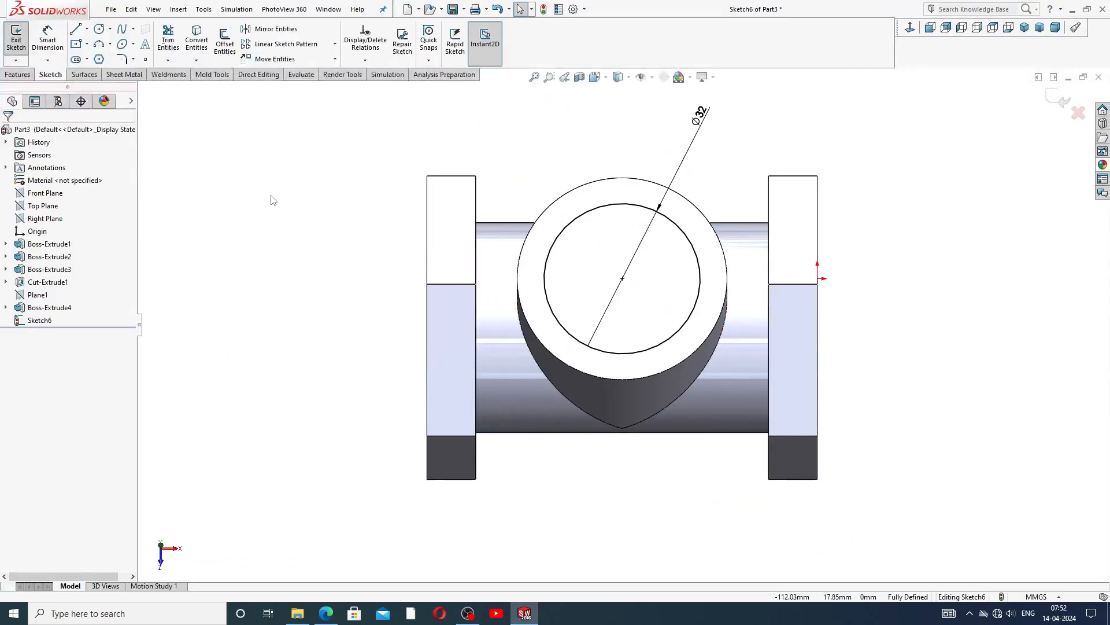
left_click(17, 74)
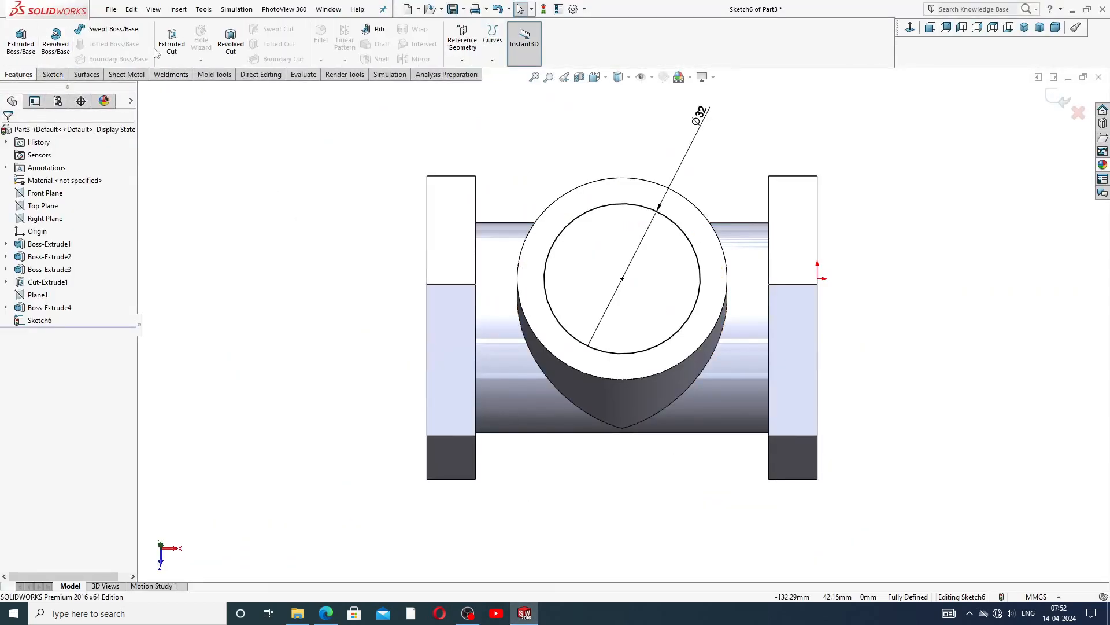
left_click(172, 46)
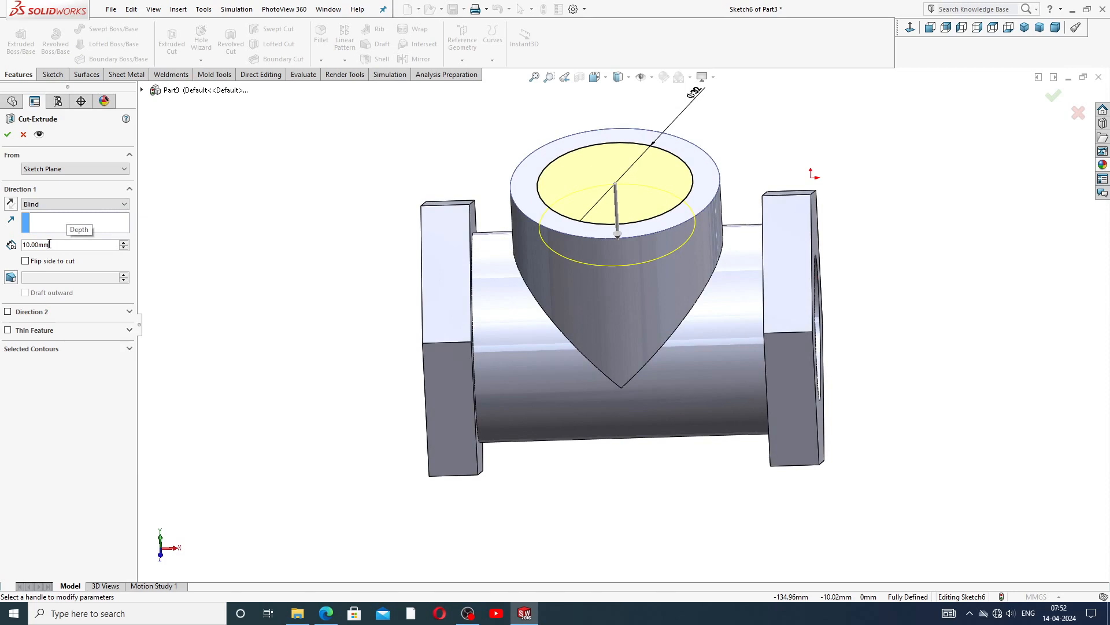
type("2")
key("Return")
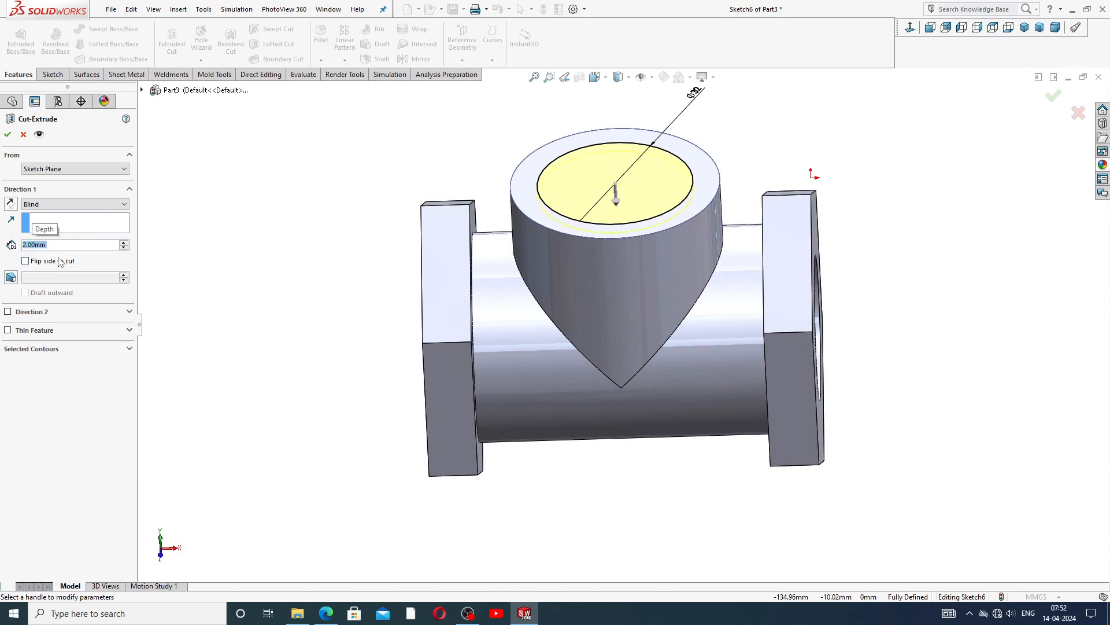
left_click(7, 134)
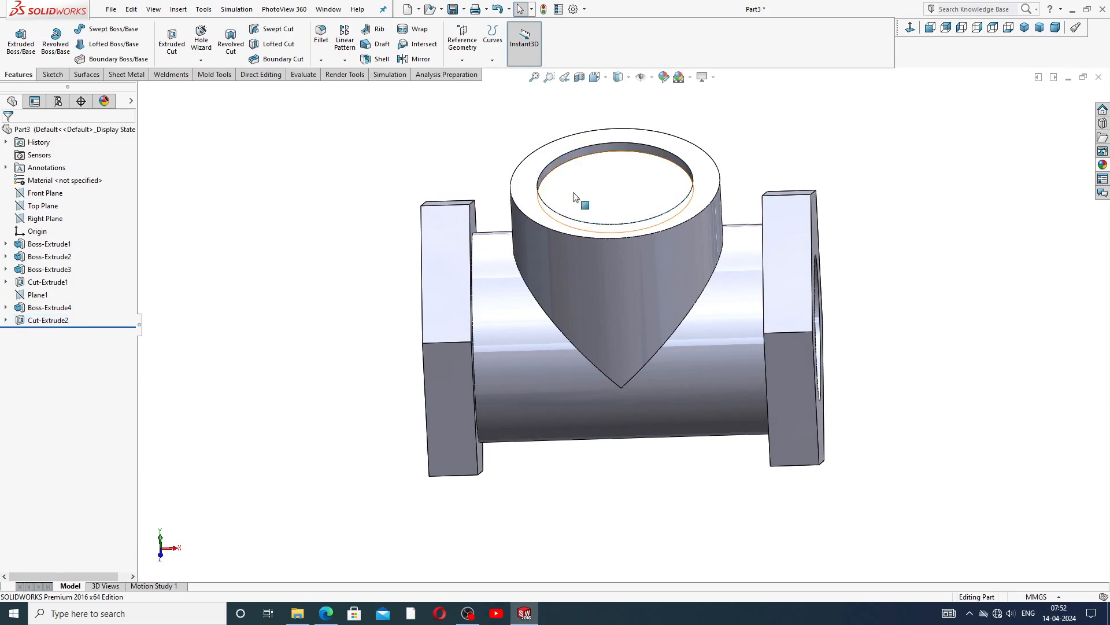
Sketch a circle of about 27 mm diameter on the floor of the 32 mm recess, centered on the branch
left_click(610, 182)
left_click(829, 128)
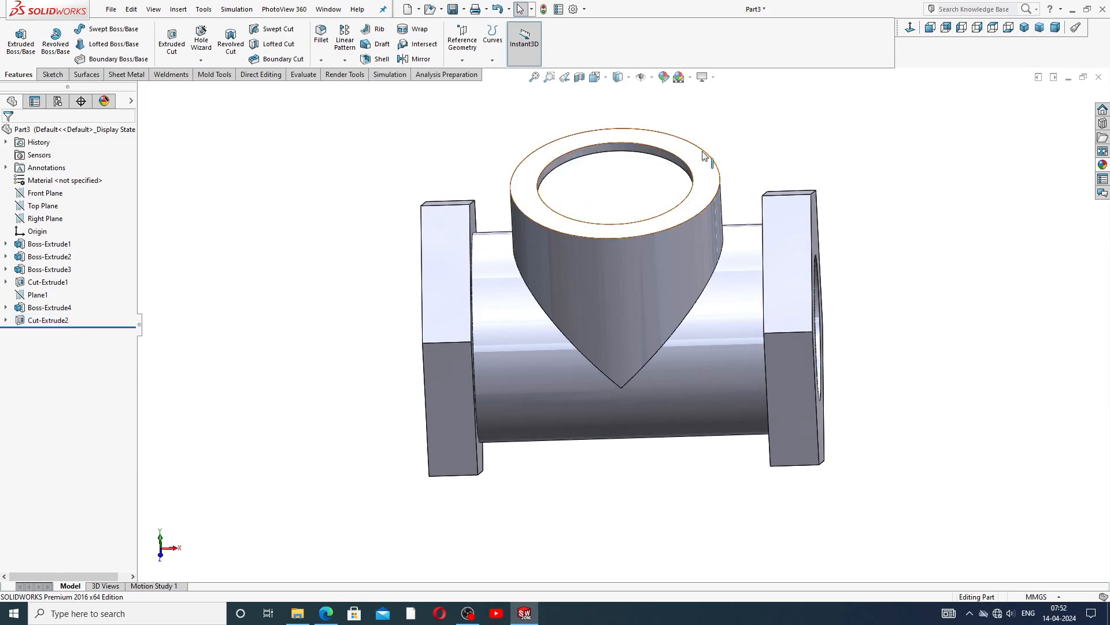
middle_click_drag(704, 156, 709, 230)
left_click(647, 242)
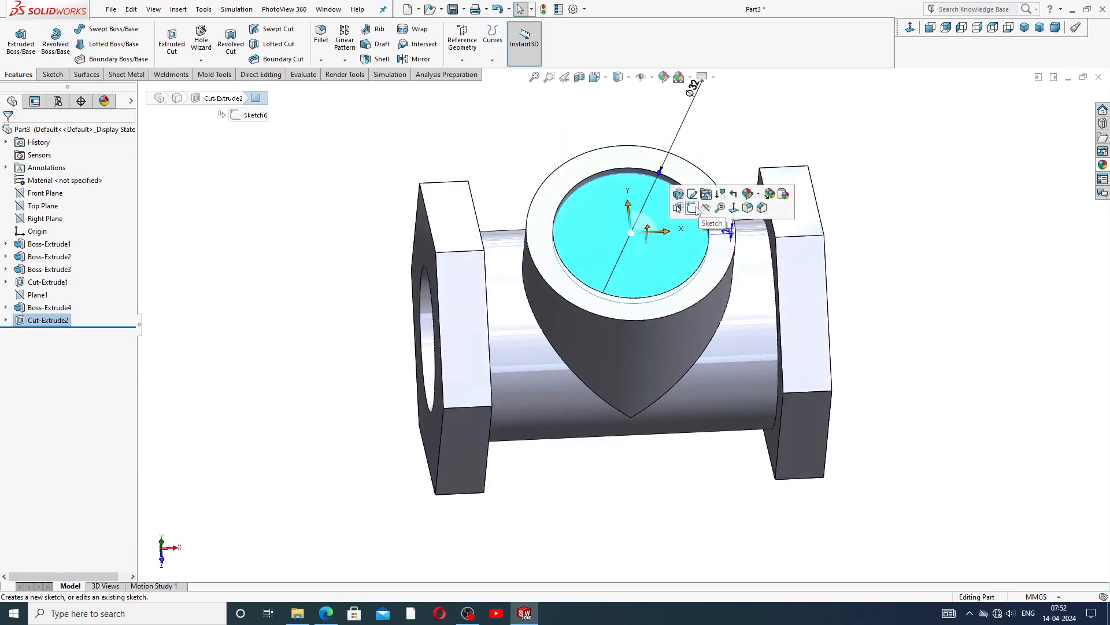
left_click(692, 208)
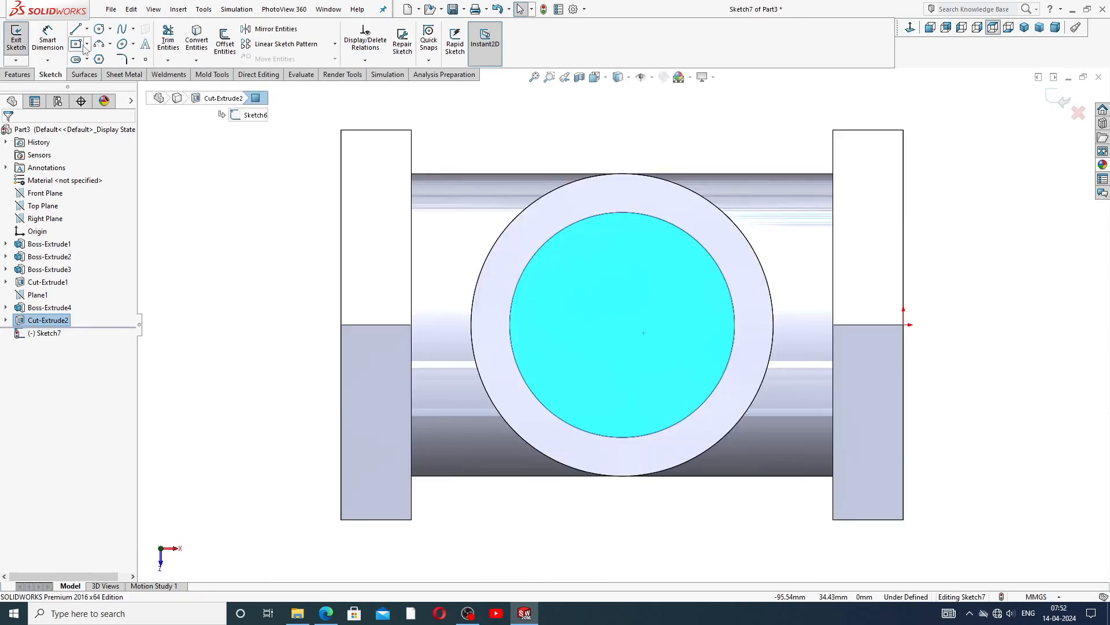
left_click(105, 29)
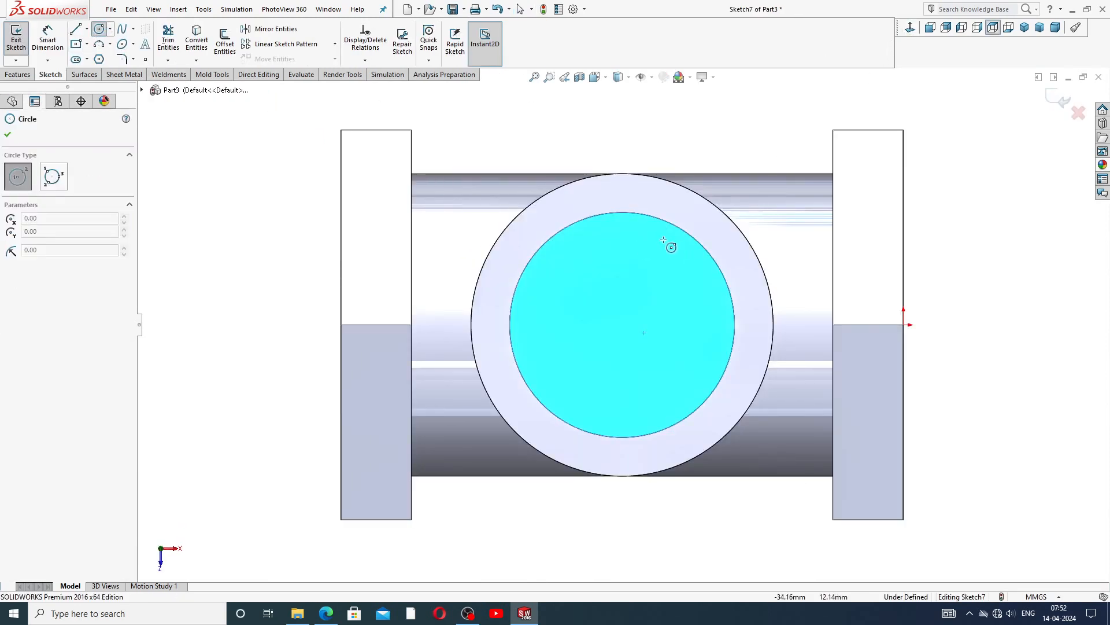
scroll(668, 246, "up", 2)
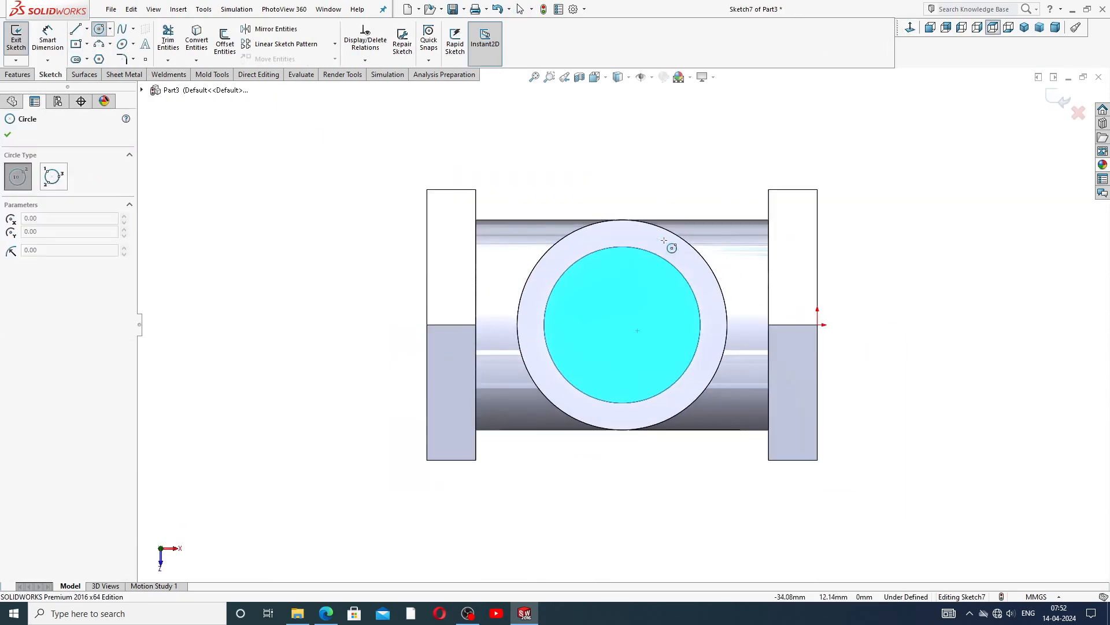
left_click(623, 324)
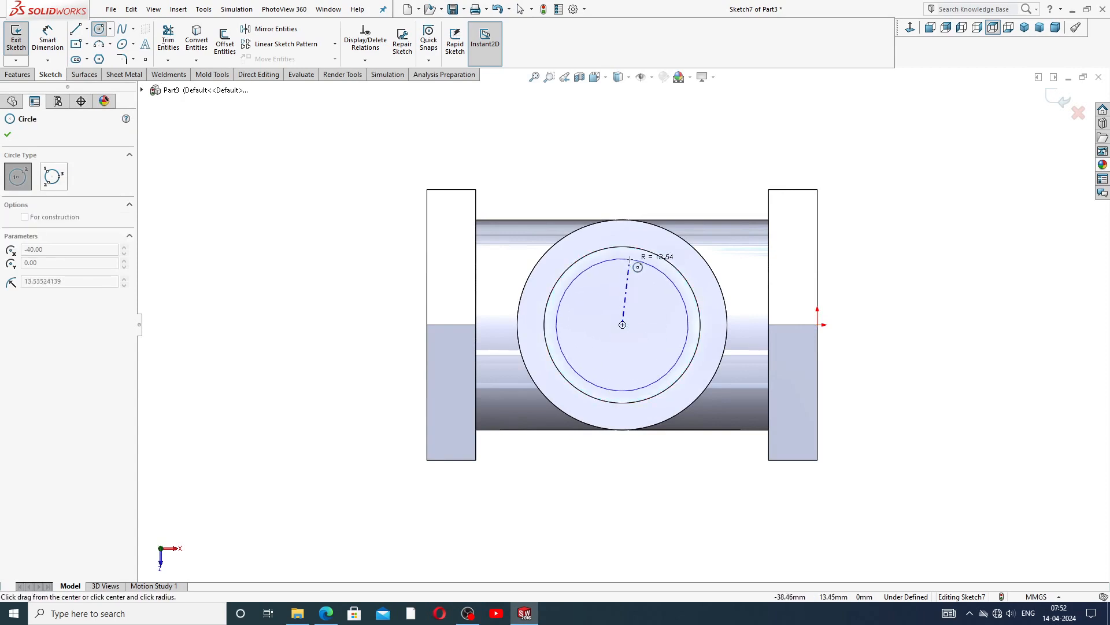
left_click(647, 263)
right_click(680, 169)
left_click(710, 178)
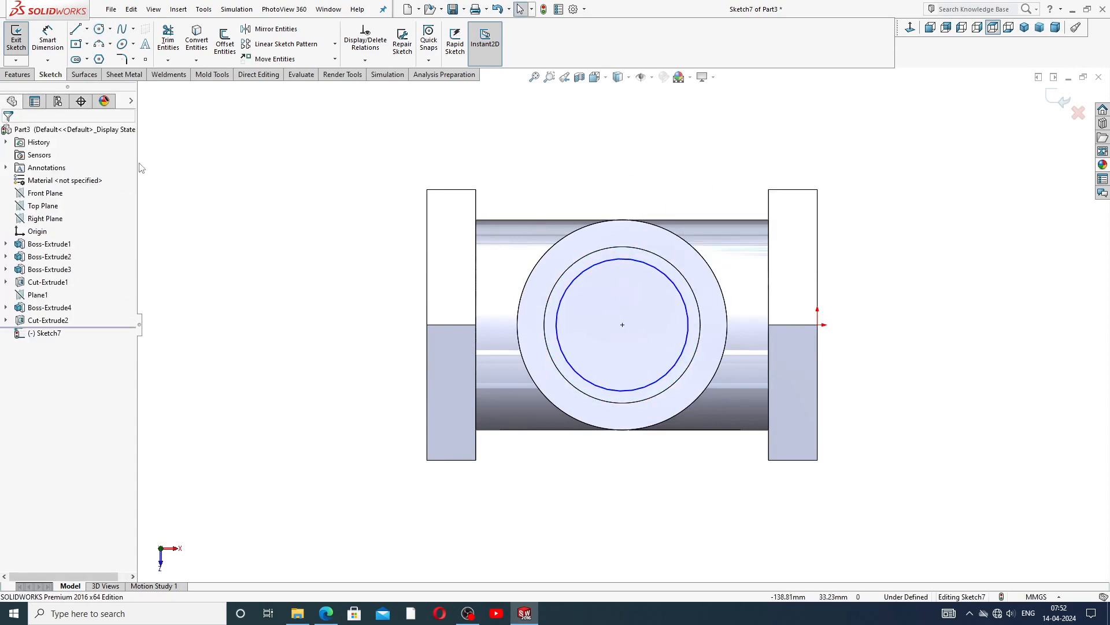
Dimension the circle on the recess floor with a diameter of 28.5 mm
left_click(47, 39)
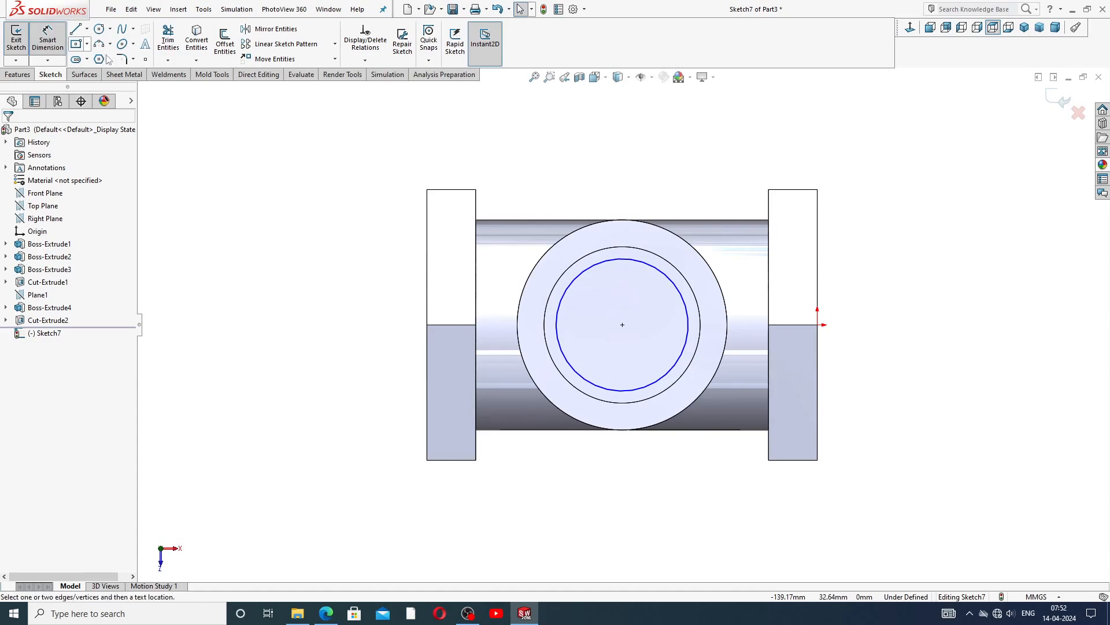
left_click(668, 280)
left_click(701, 176)
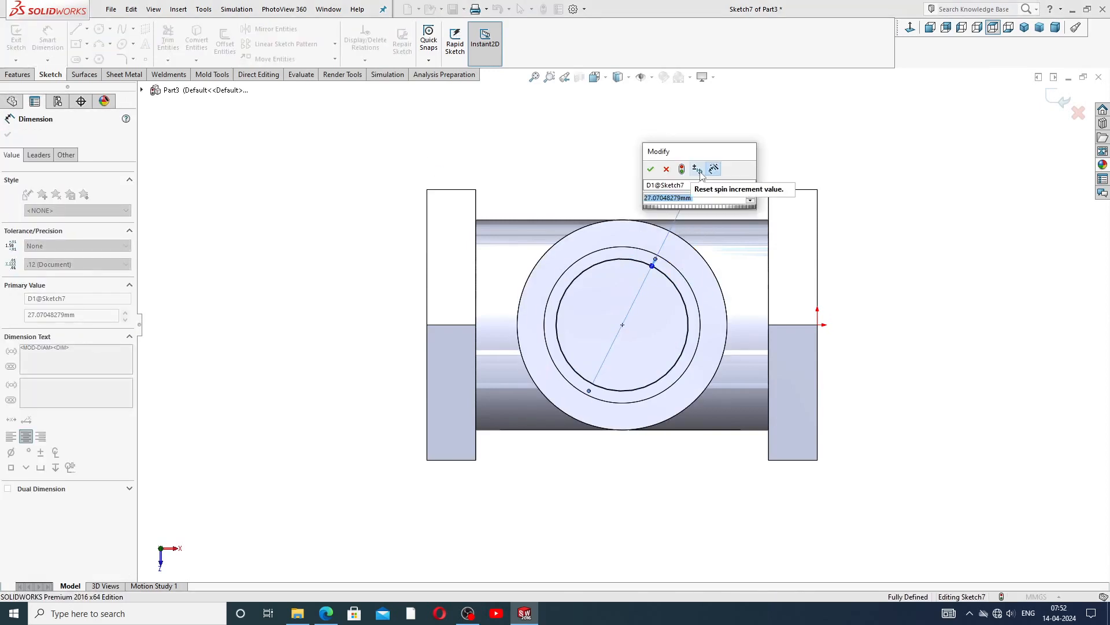
type("28.5")
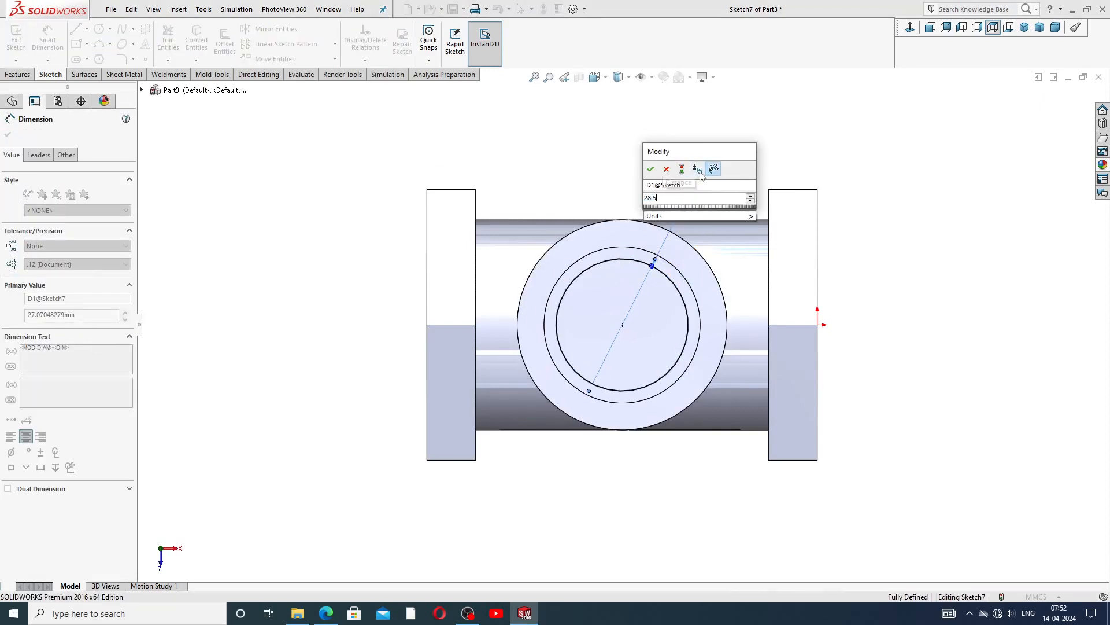
key("Return")
key("Escape")
right_click(758, 139)
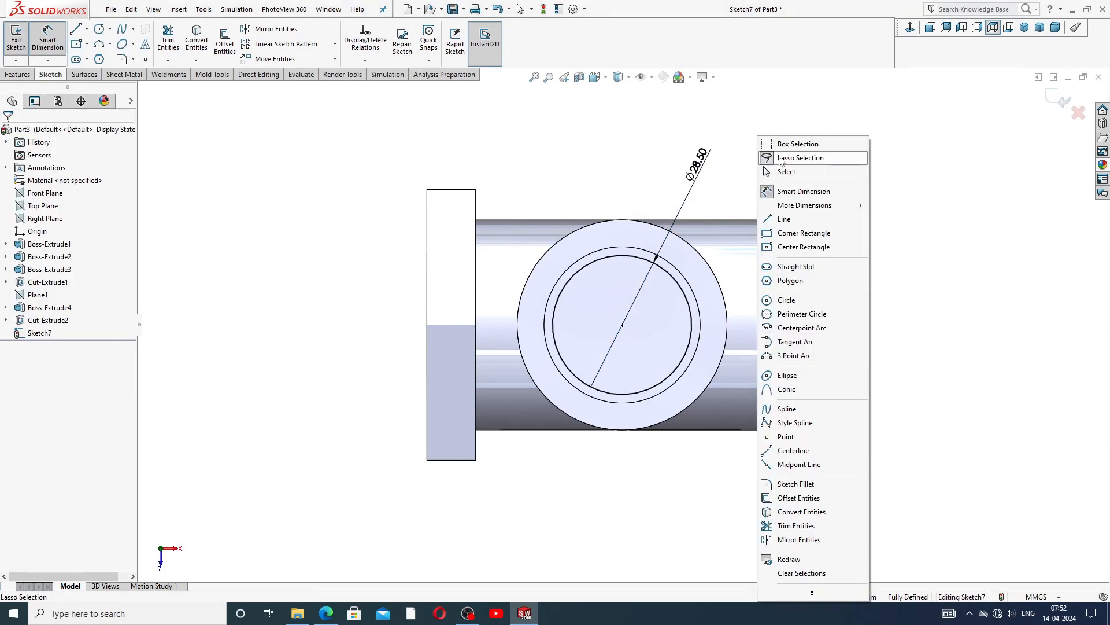
left_click(787, 172)
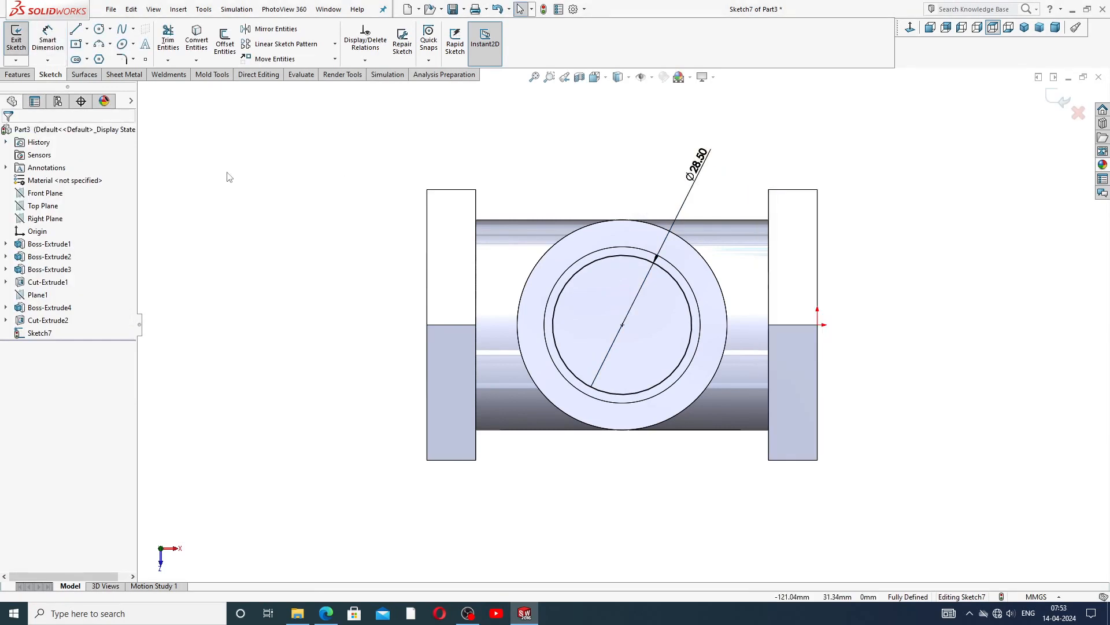
Cut the 28.5 mm circle 31 mm deep down the branch with a blind Extruded Cut and inspect the opening into the bore
left_click(22, 76)
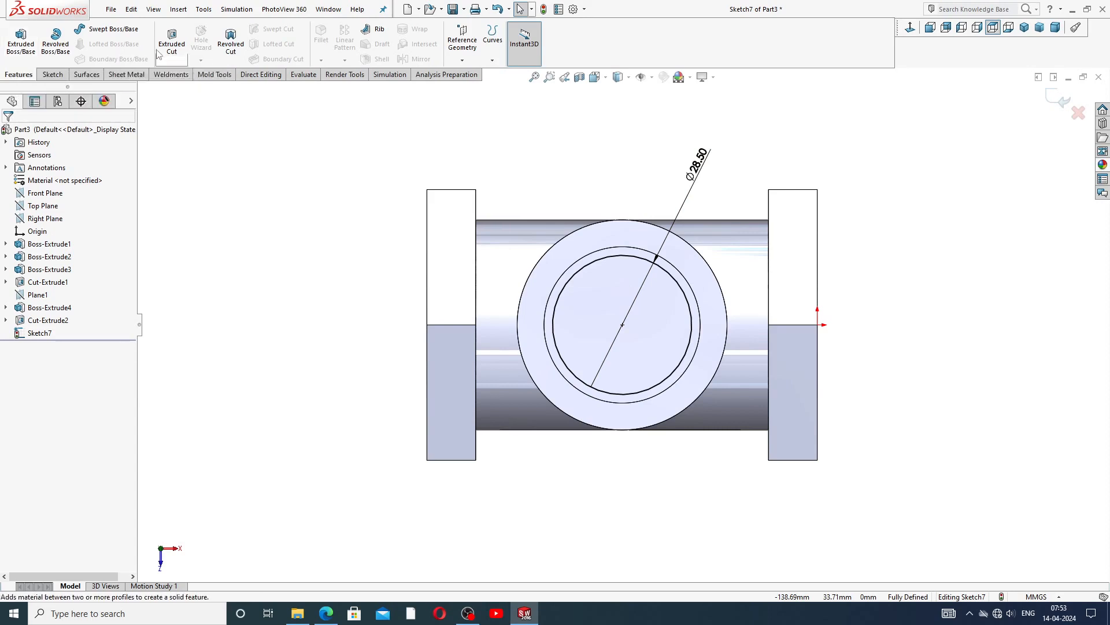
left_click(171, 40)
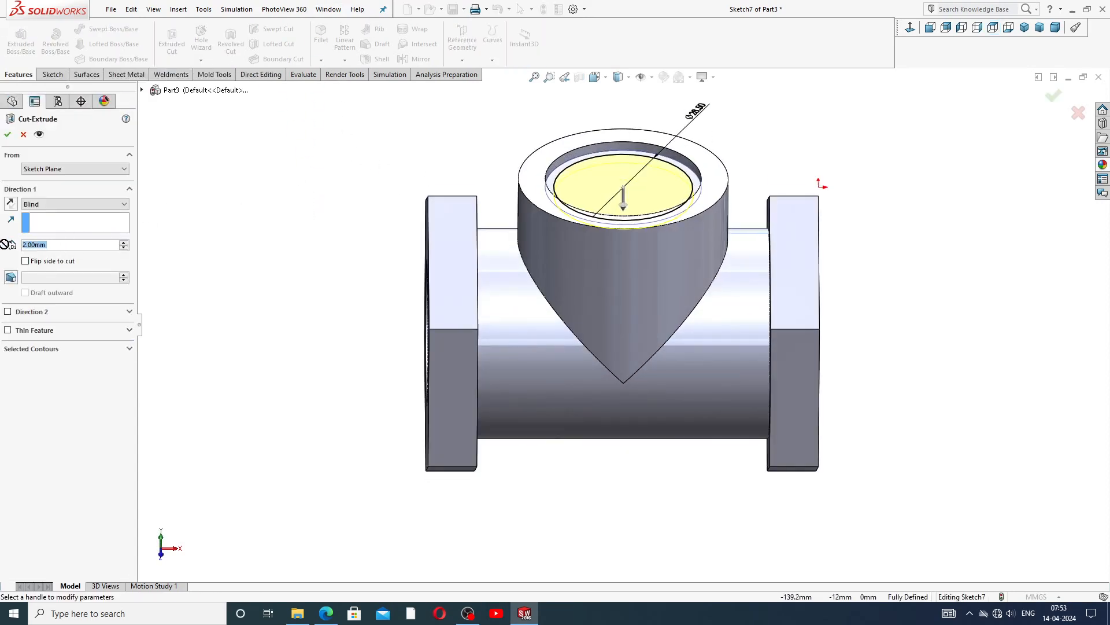
type("31")
key("Return")
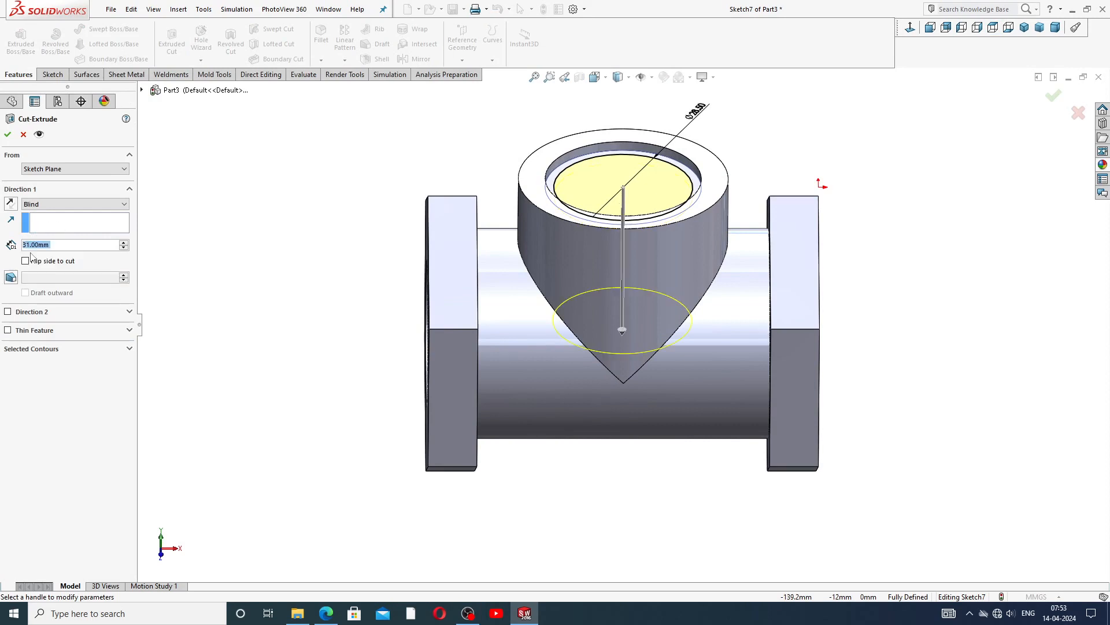
middle_click_drag(636, 265, 769, 154)
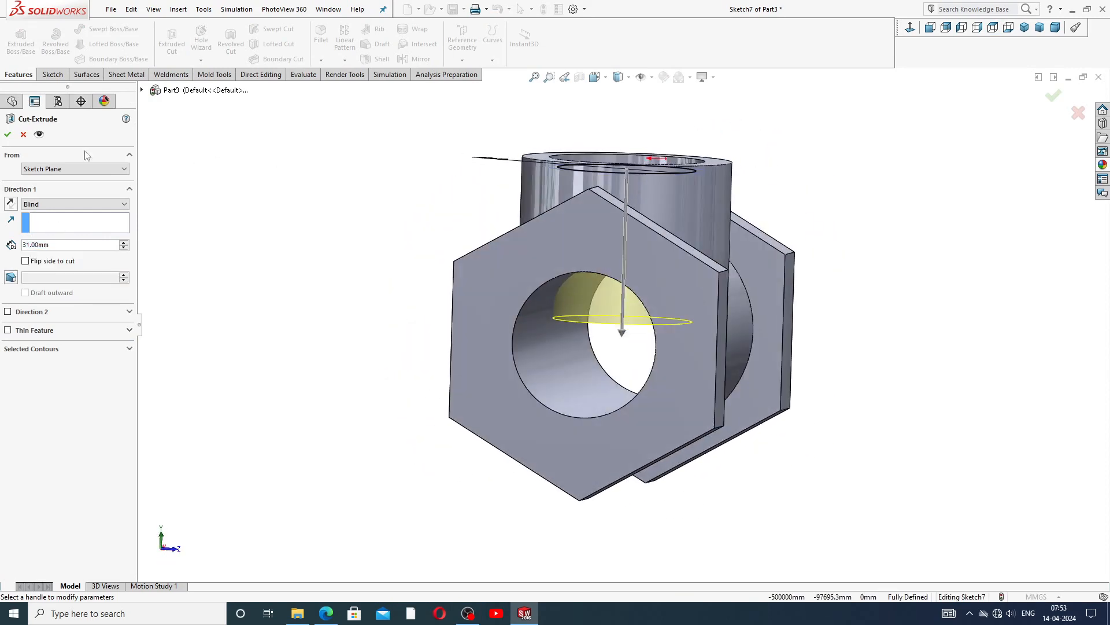
left_click(7, 135)
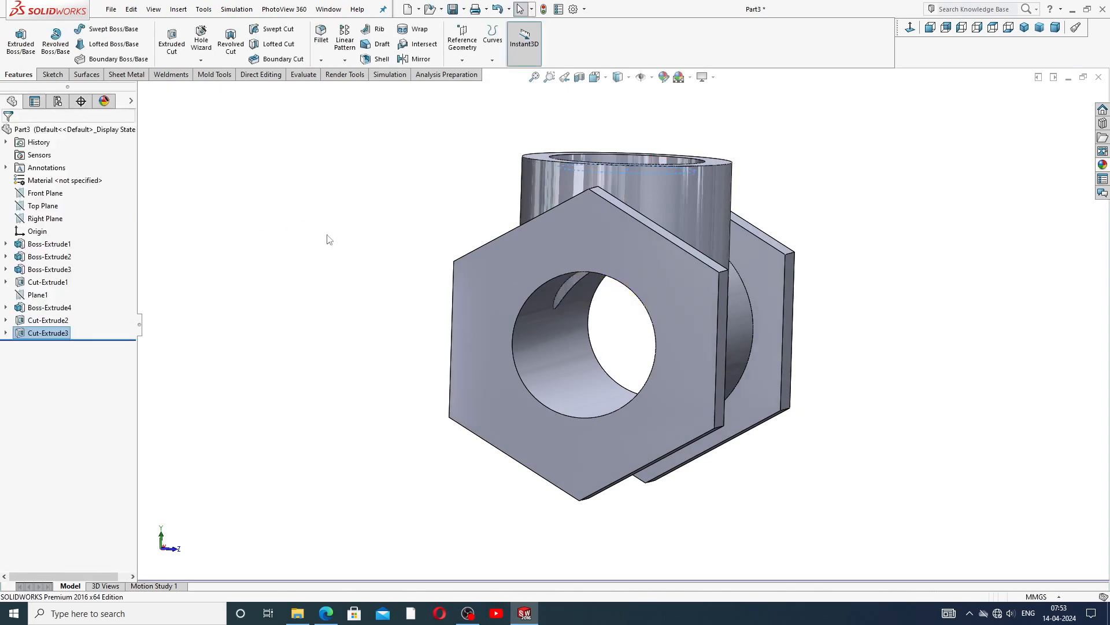
left_click(306, 195)
middle_click_drag(363, 236, 366, 169)
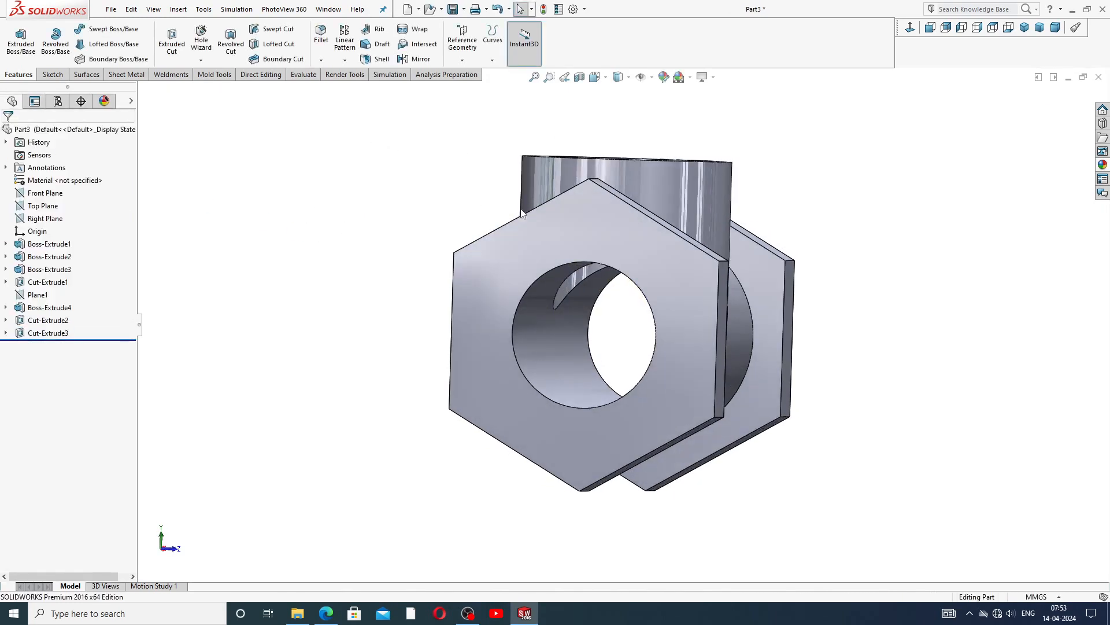
middle_click_drag(522, 214, 578, 148)
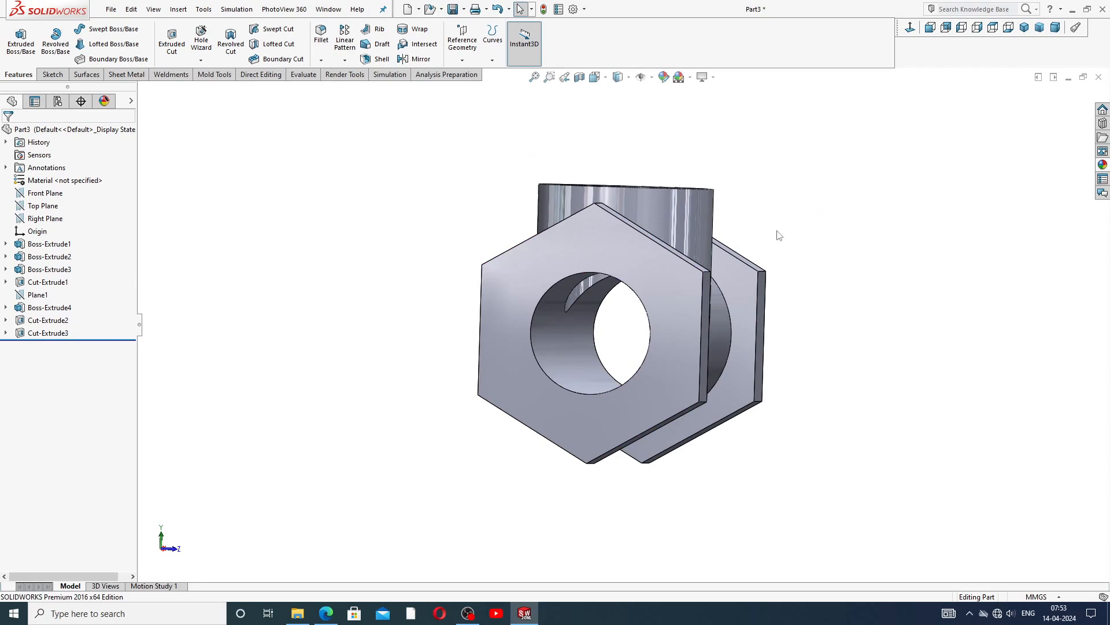
middle_click_drag(779, 235, 718, 239)
scroll(764, 223, "down", 2)
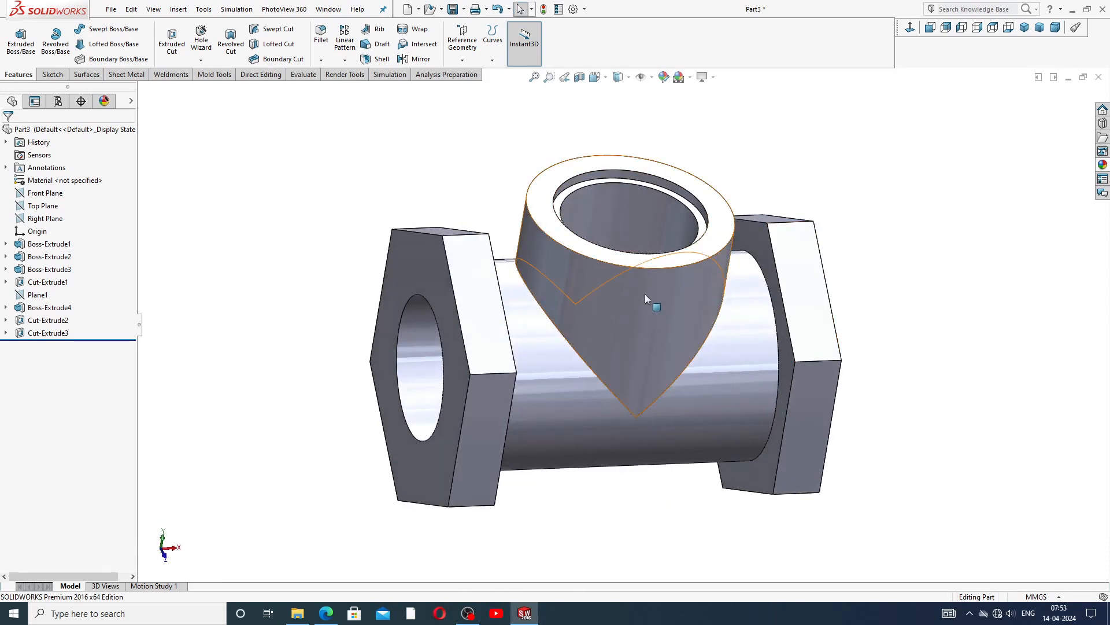
middle_click_drag(696, 330, 792, 292)
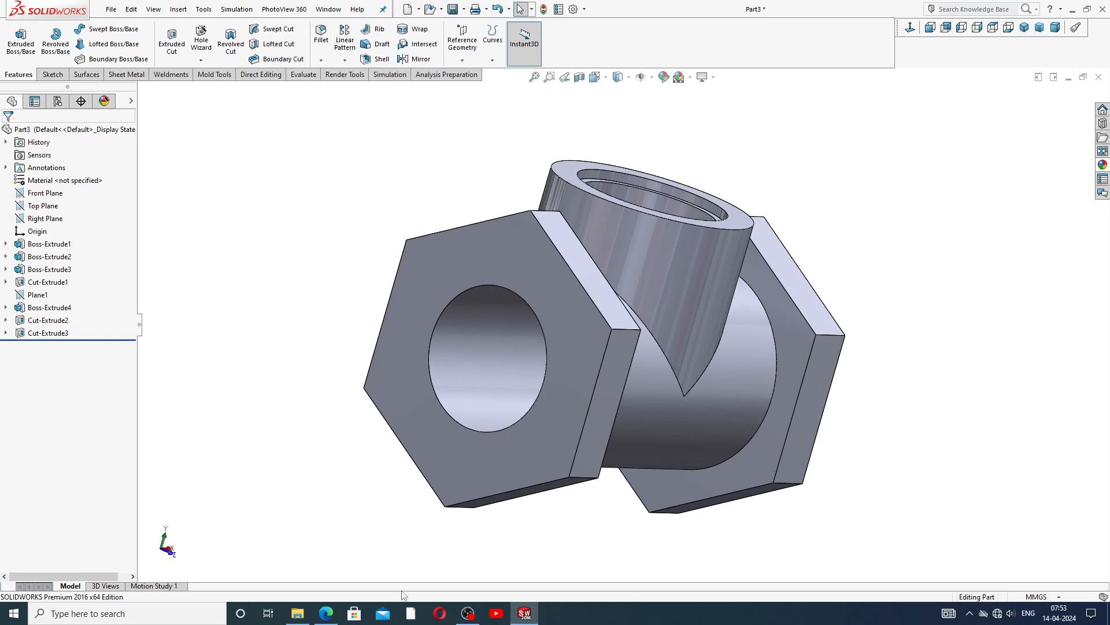
Check the drawing and fillet both circular edges where the cylindrical body meets the hexagonal ends with a 3 mm radius
left_click(525, 613)
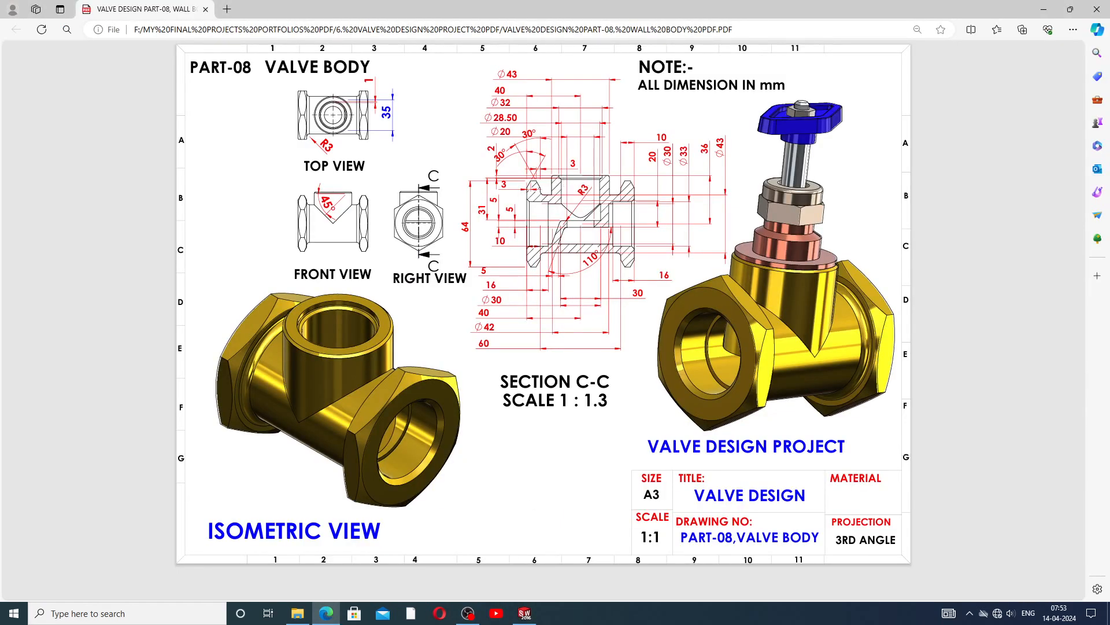
left_click(536, 614)
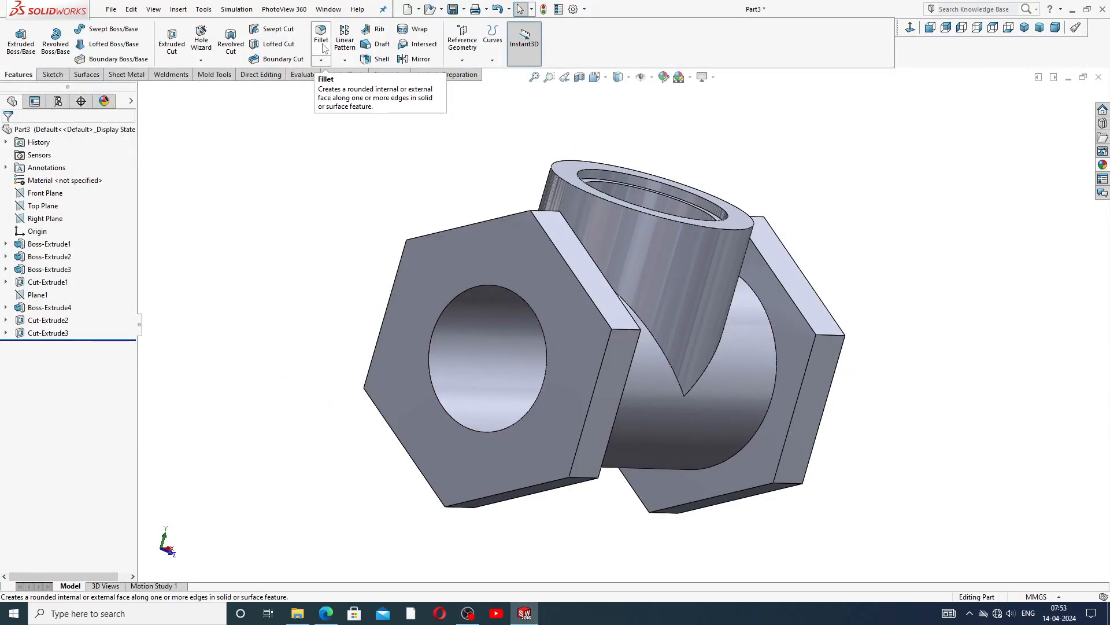
left_click(323, 40)
middle_click_drag(515, 141, 412, 163)
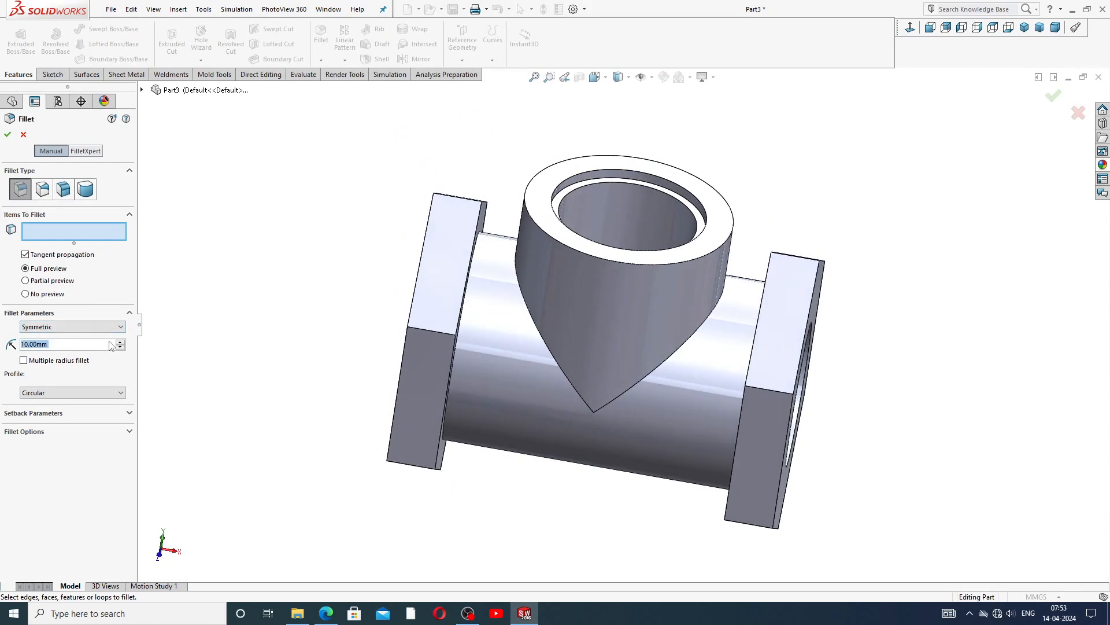
type("3")
key("Return")
middle_click_drag(292, 346, 347, 321)
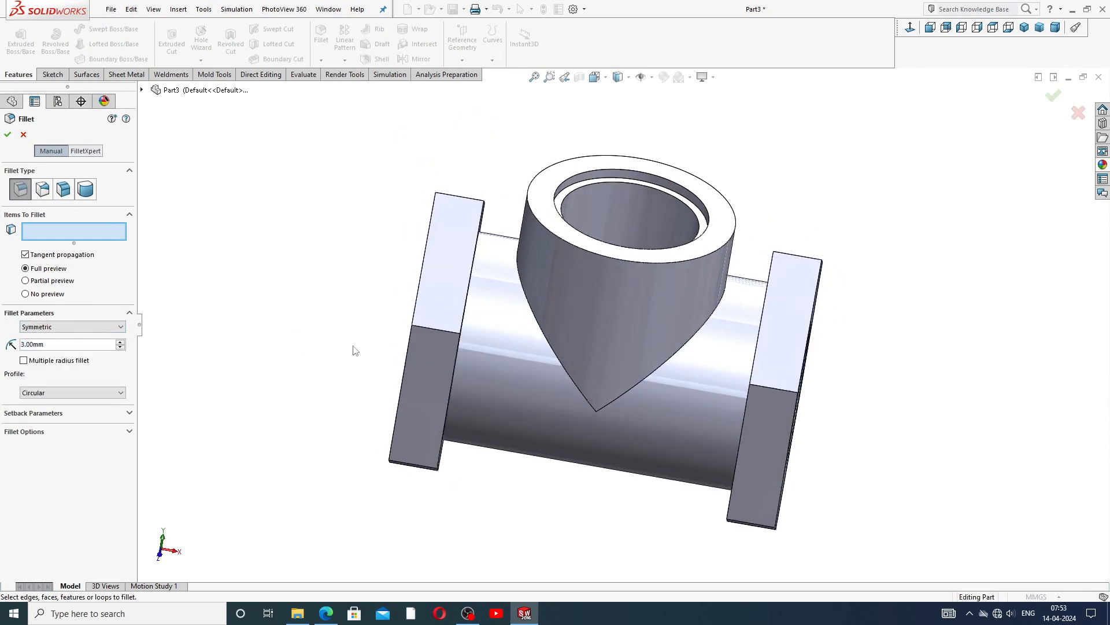
middle_click_drag(547, 282, 468, 277)
left_click(462, 270)
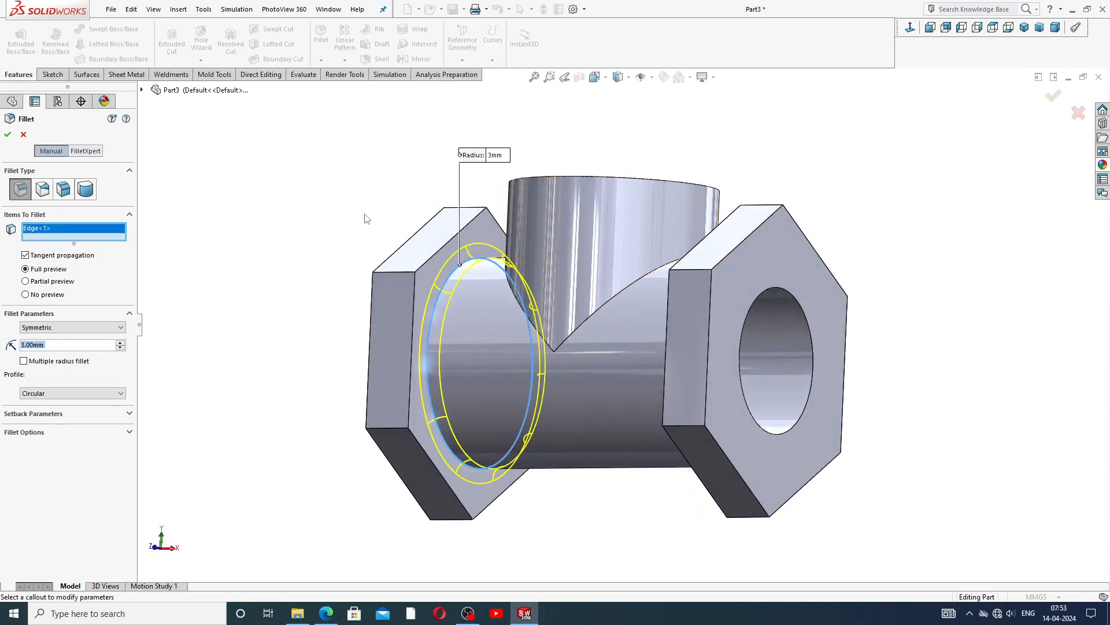
middle_click_drag(366, 218, 552, 223)
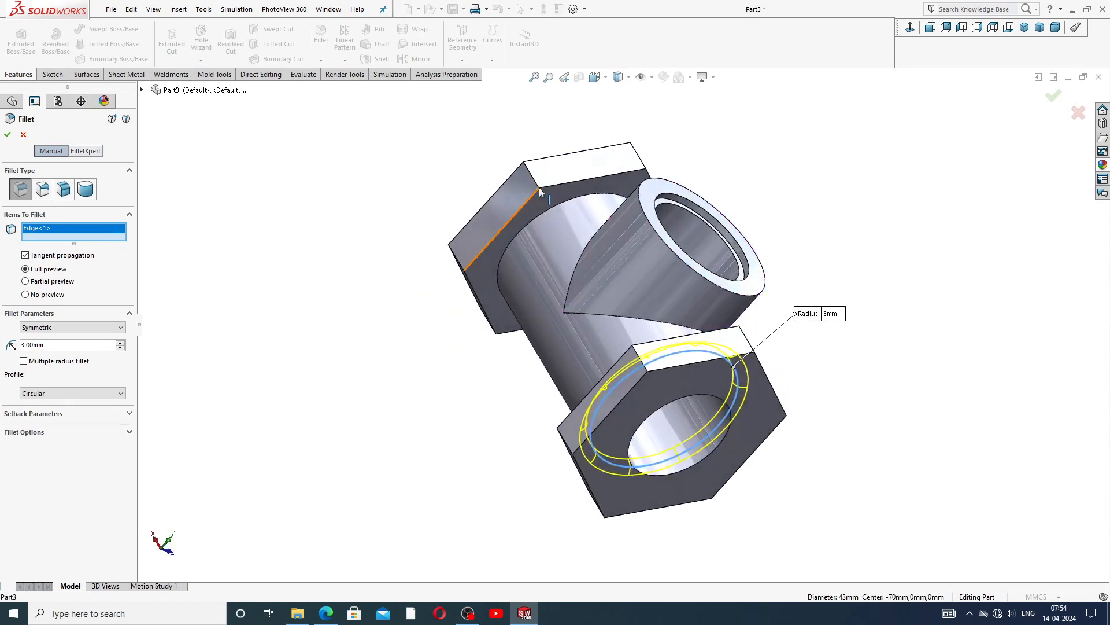
left_click(548, 217)
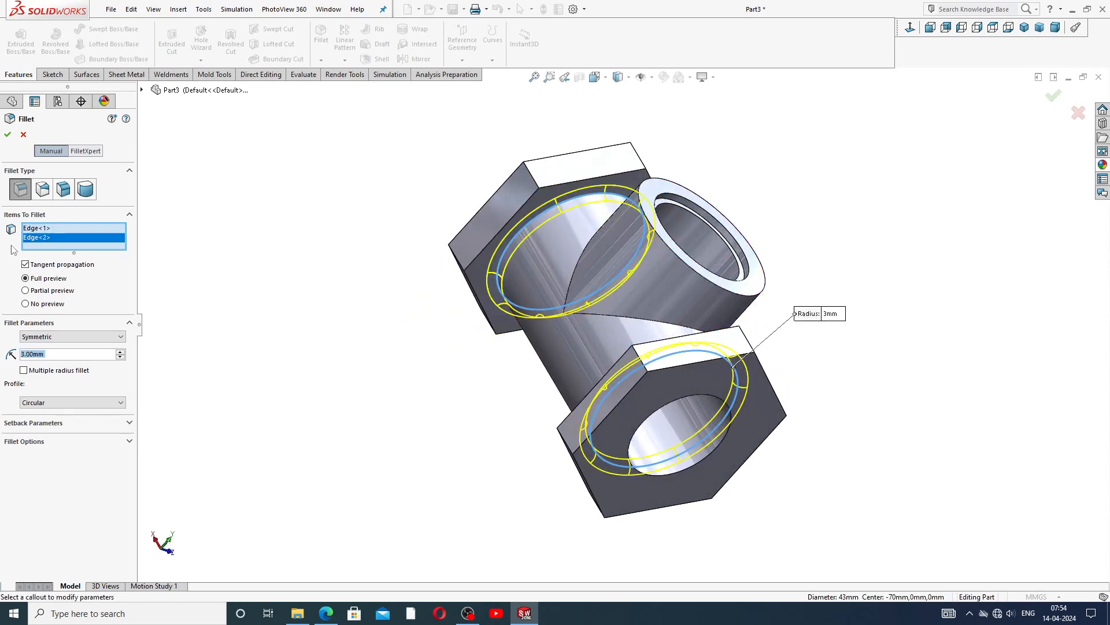
left_click(8, 137)
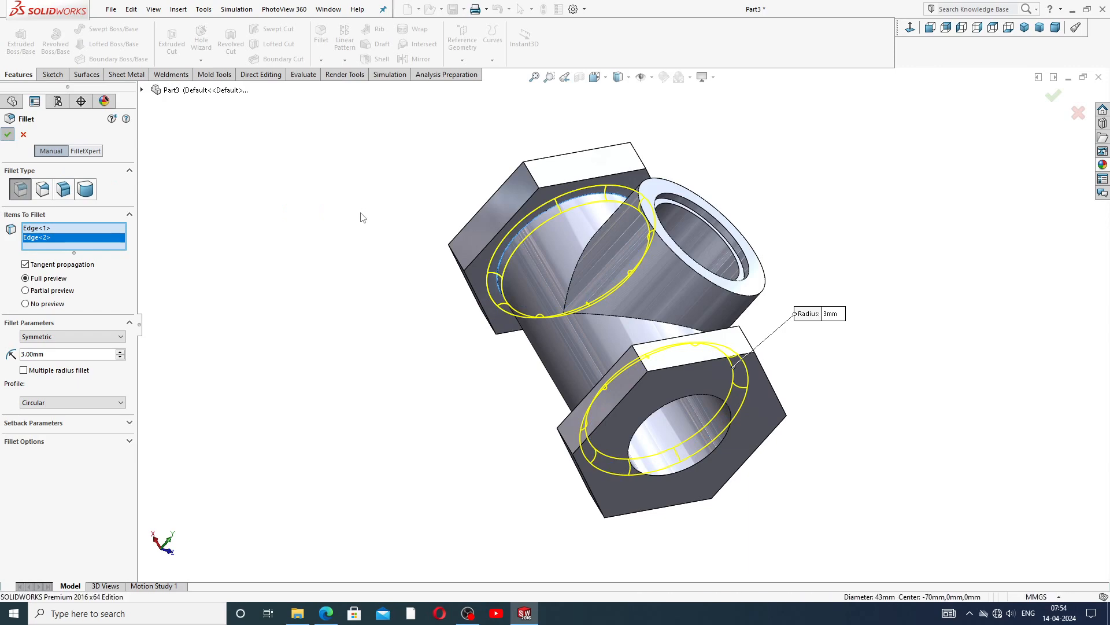
left_click(363, 217)
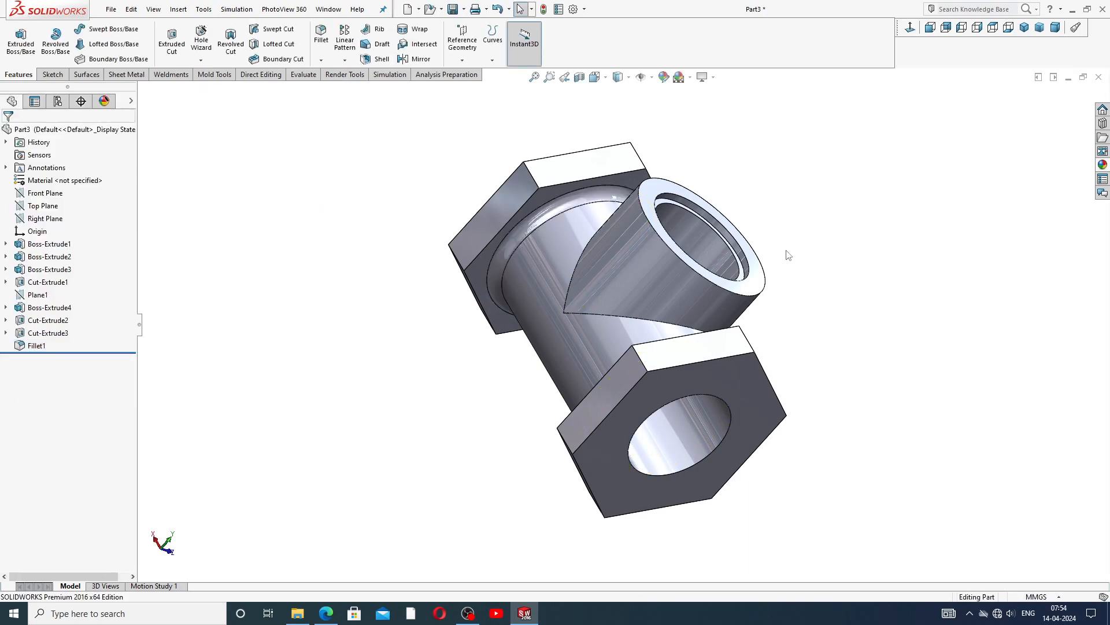
Start a new sketch on the Front Plane, viewed normal to it
middle_click_drag(787, 255, 786, 383)
scroll(723, 296, "down", 1)
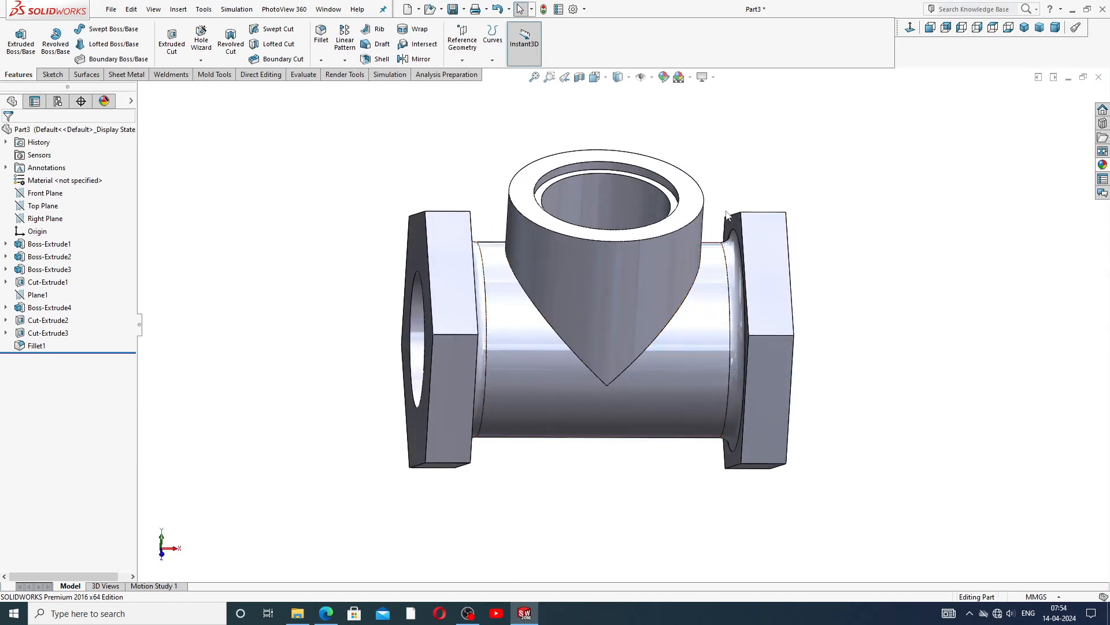
left_click(41, 194)
left_click(55, 184)
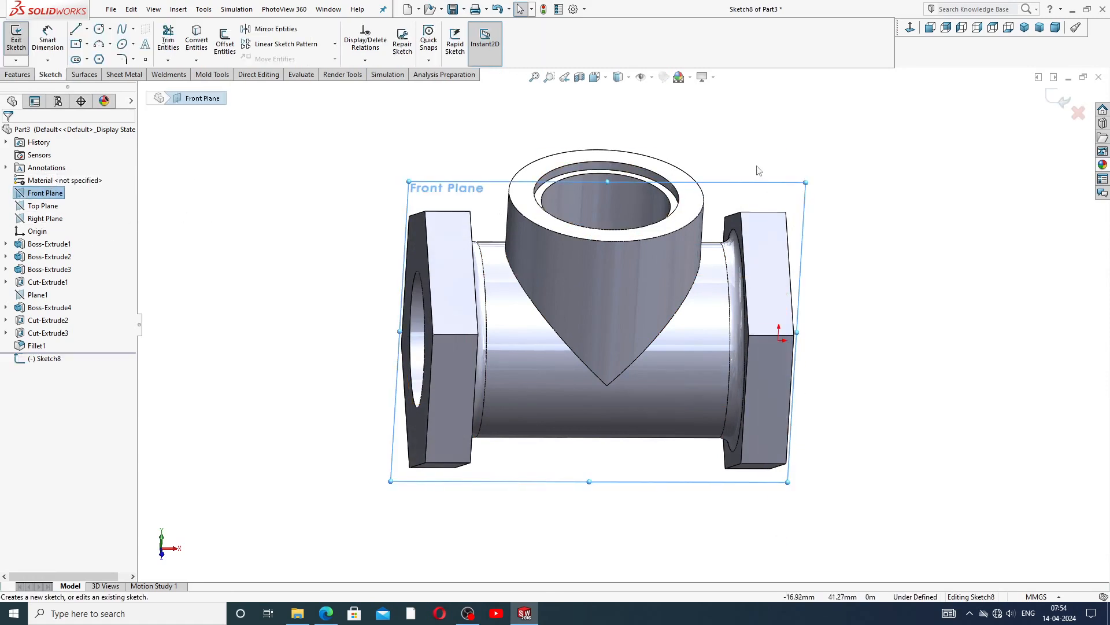
left_click(910, 28)
scroll(769, 193, "down", 4)
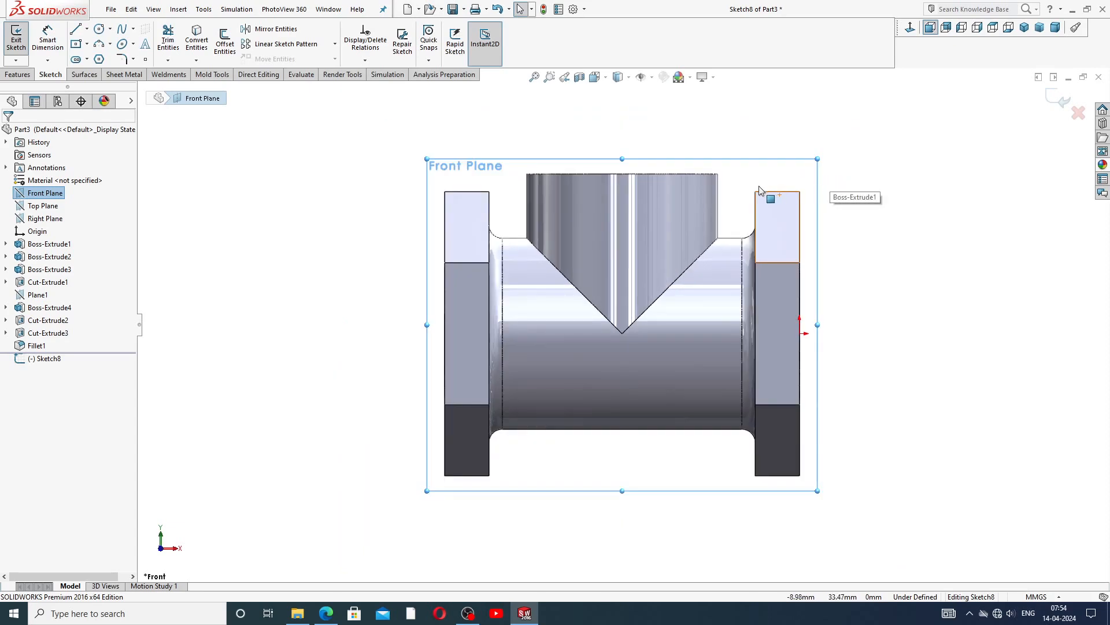
scroll(183, 99, "down", 1)
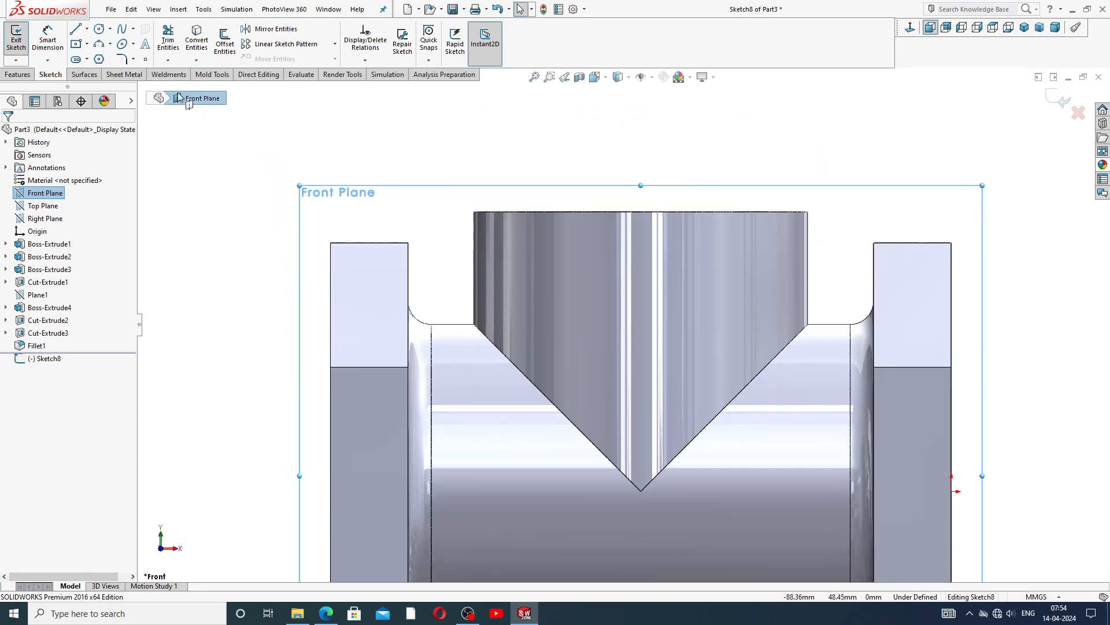
Sketch a closed right triangle about 3.2 mm wide and 4.6 mm high at the upper outer corner of the hexagonal end by the origin
left_click(76, 29)
scroll(1013, 263, "down", 2)
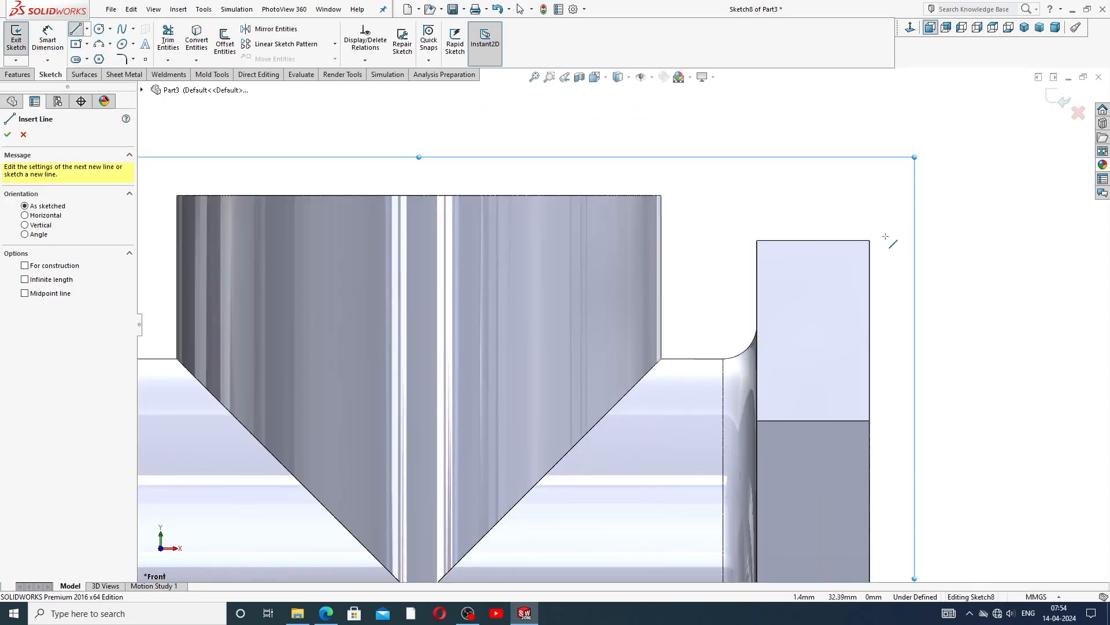
left_click(835, 241)
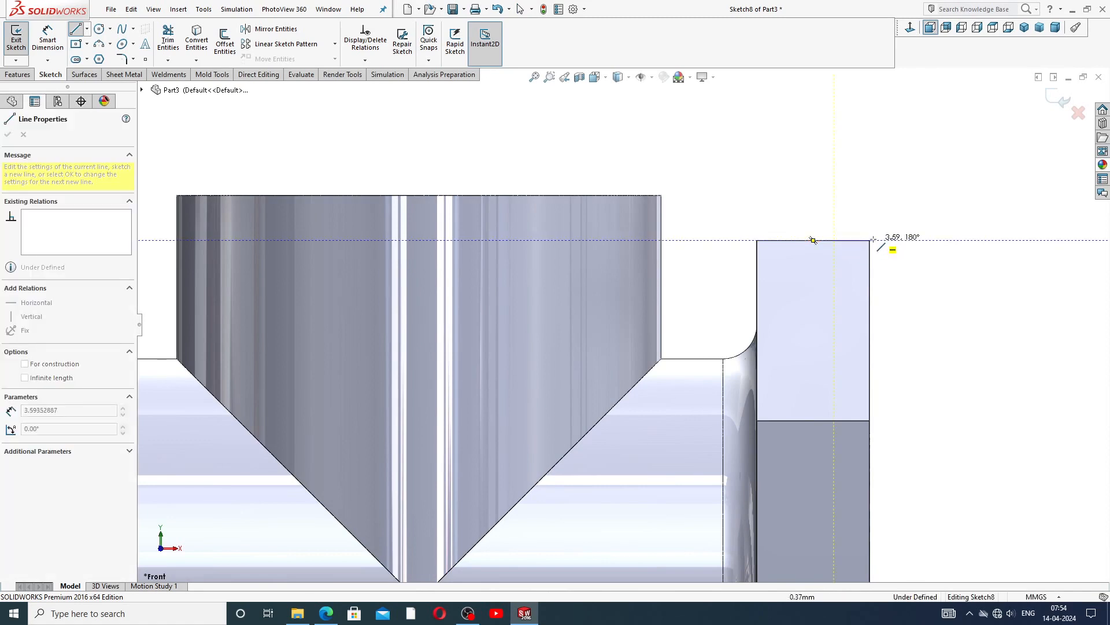
left_click(870, 240)
left_click(869, 292)
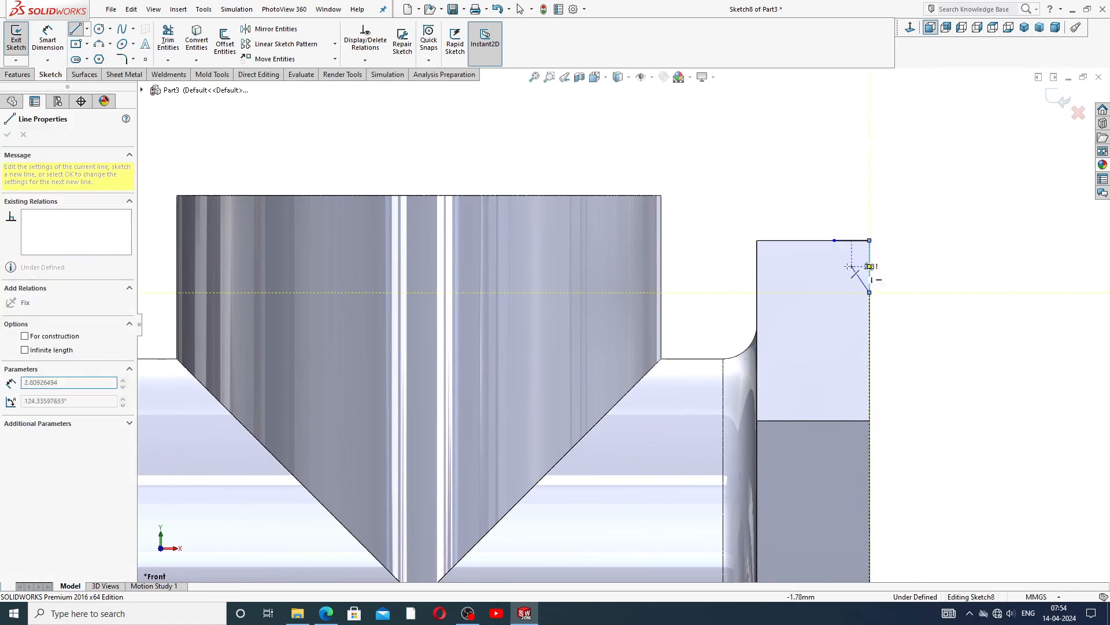
left_click(834, 240)
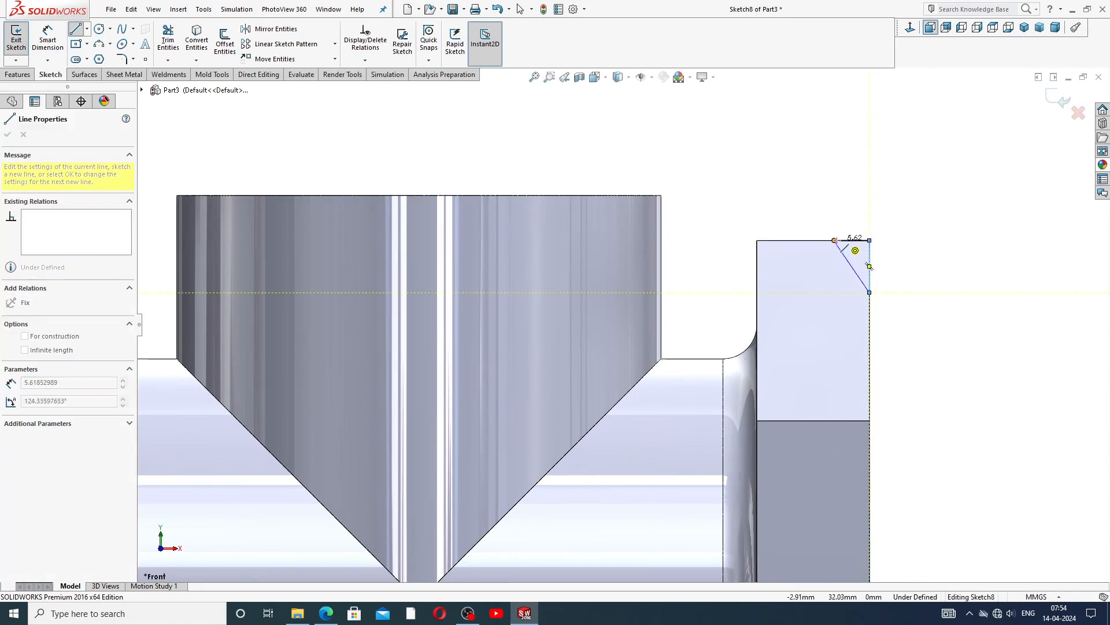
right_click(923, 149)
left_click(948, 157)
scroll(884, 266, "down", 2)
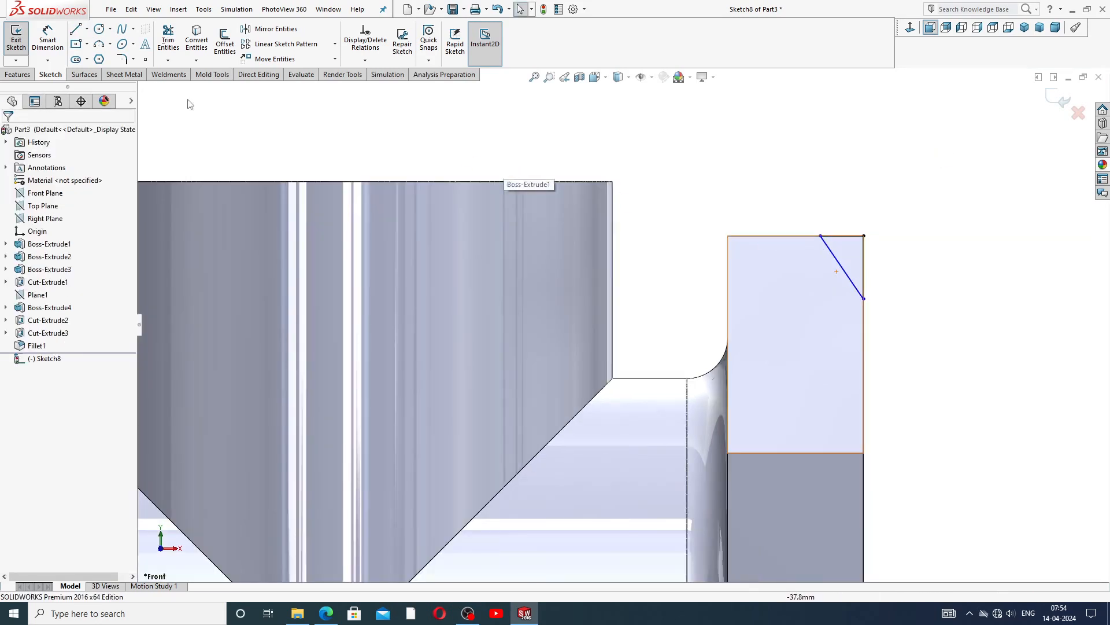
Dimension the triangle's horizontal side at 3 mm
left_click(50, 41)
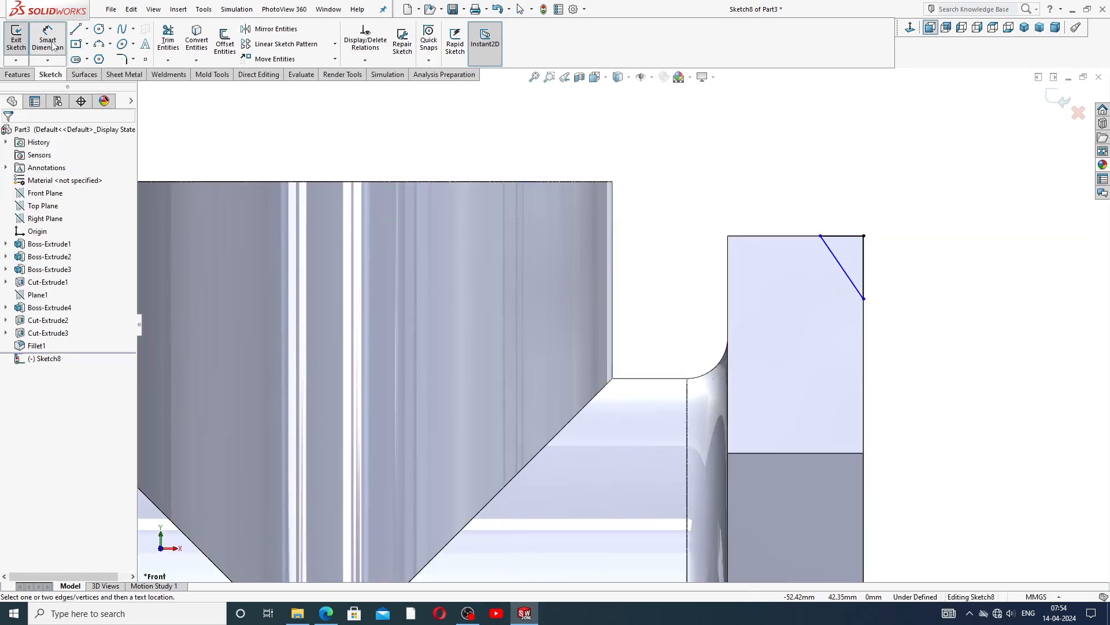
left_click(848, 239)
left_click(848, 219)
type("3")
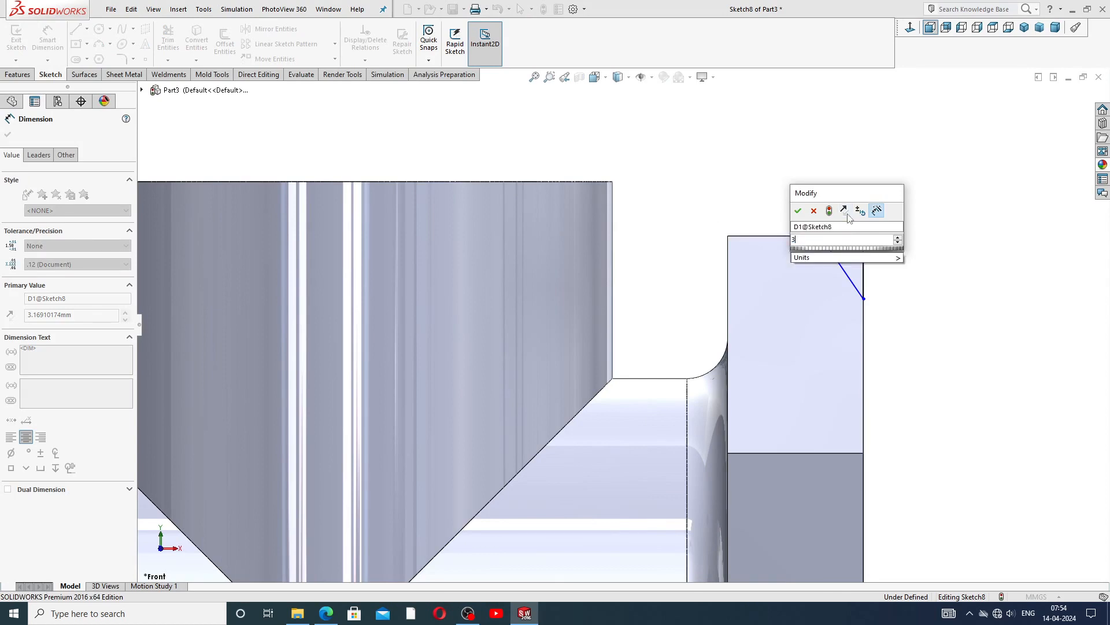
key("Return")
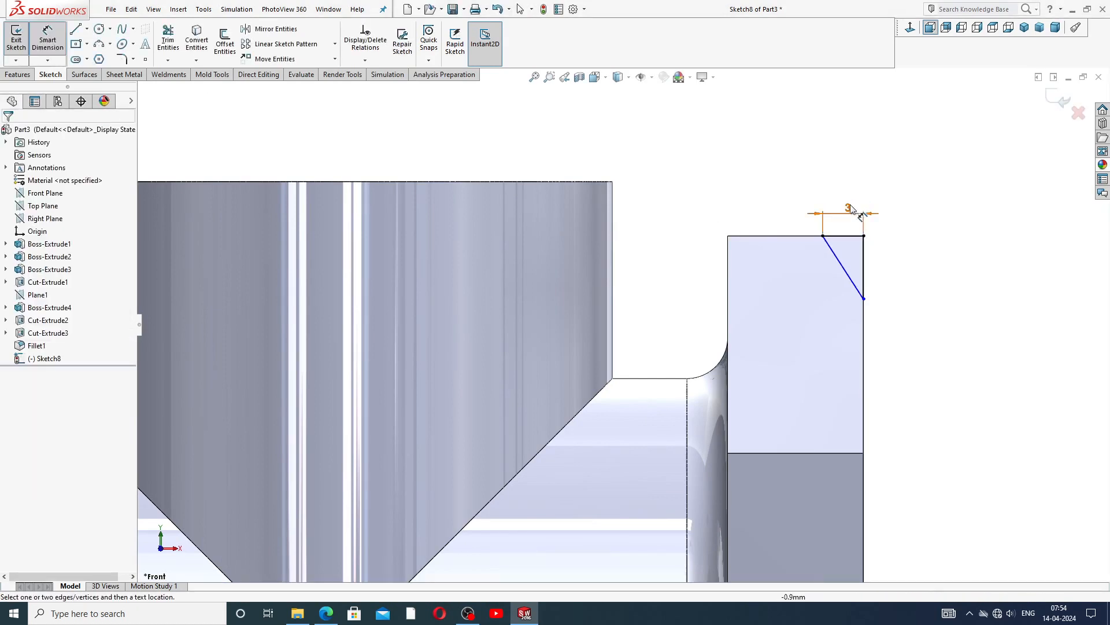
Dimension the angle between the triangle's sloped and vertical sides at 30°
left_click(838, 263)
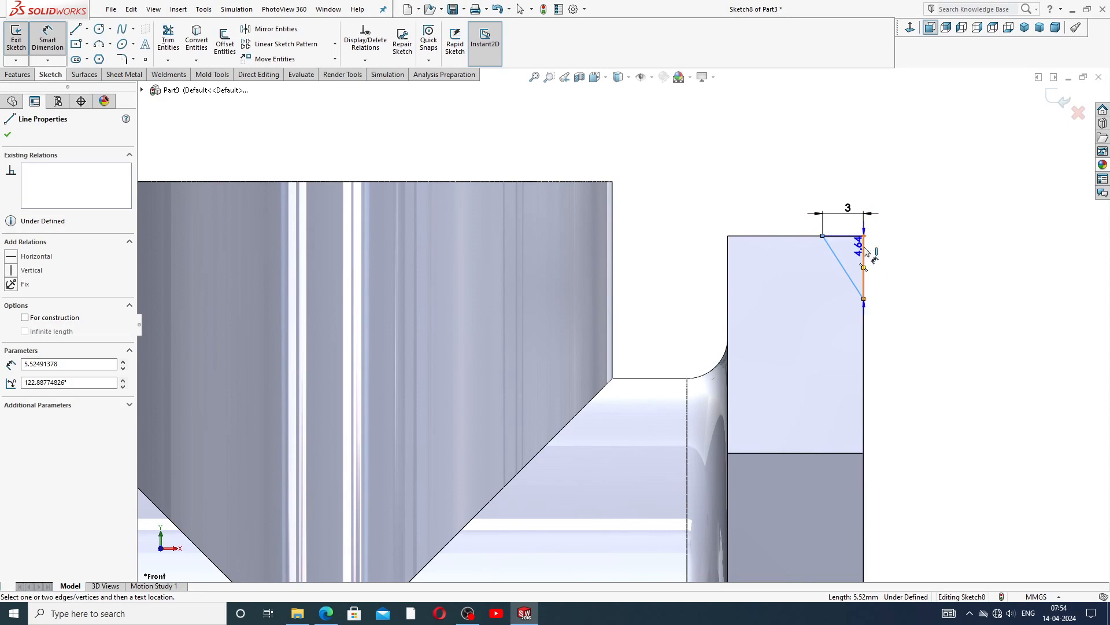
left_click(863, 254)
left_click(822, 193)
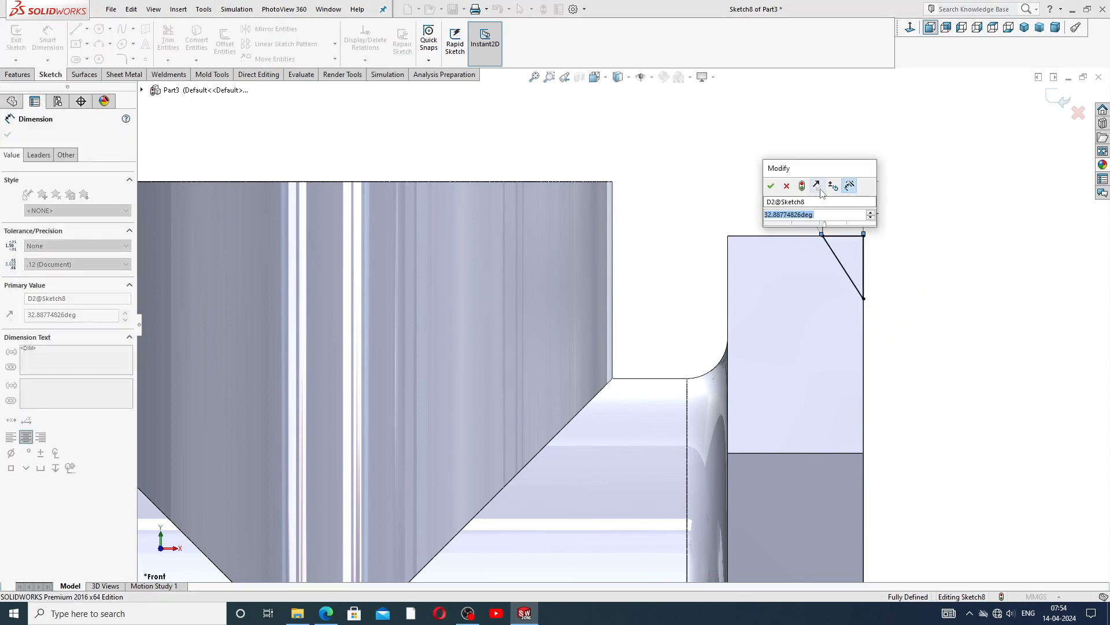
type("30")
key("Return")
left_click(918, 159)
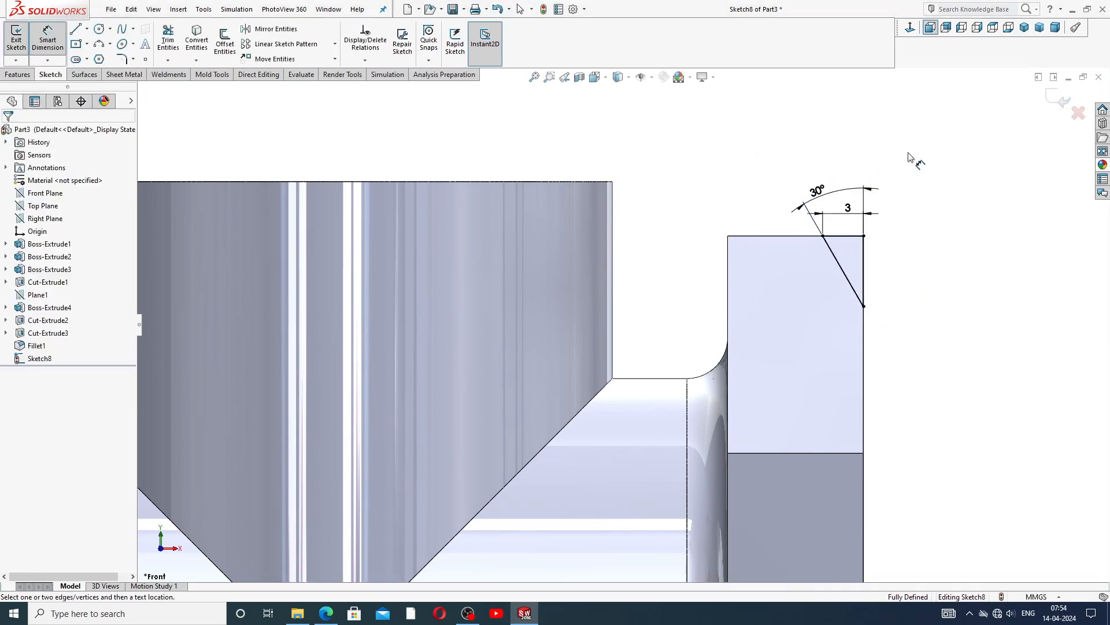
right_click(917, 159)
left_click(937, 172)
Draw a vertical centerline from the midpoint of the branch's top edge down to just below the cylindrical body
key("z")
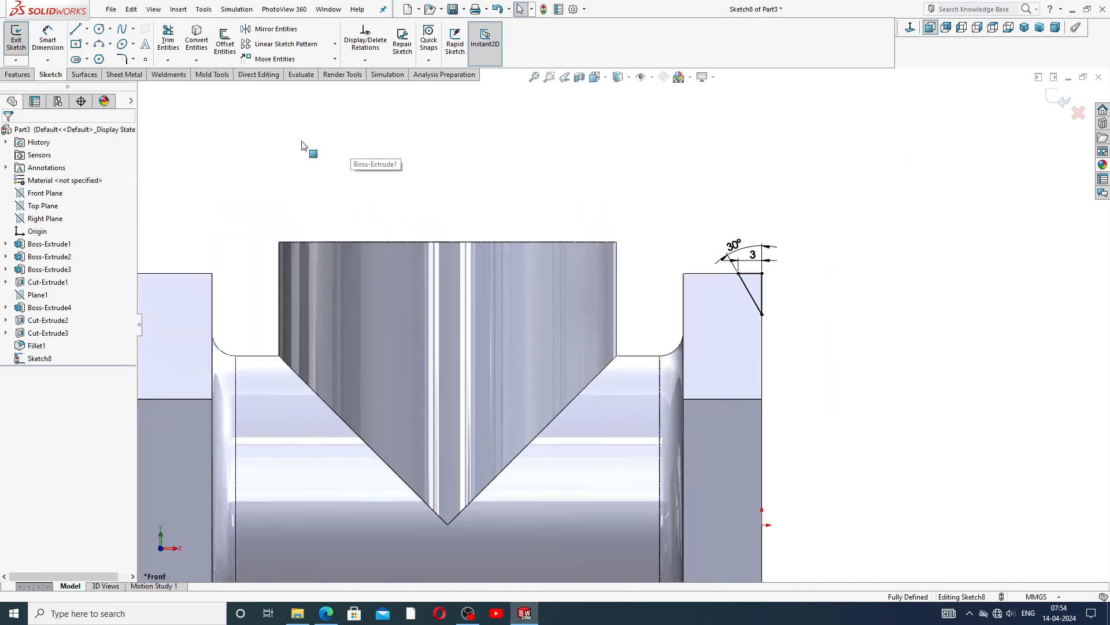
left_click(87, 29)
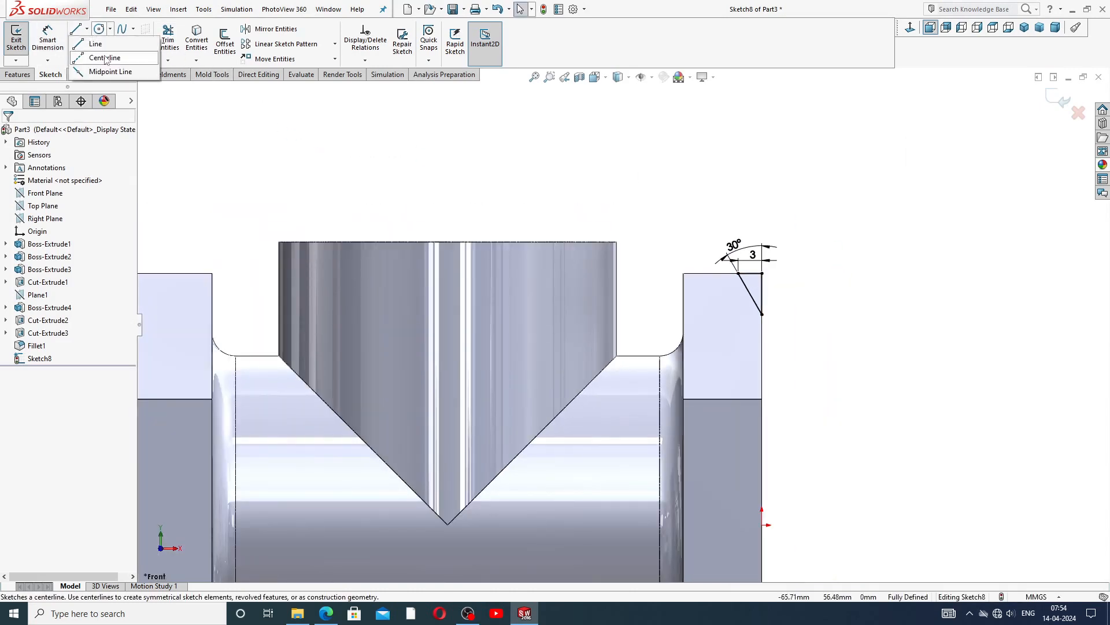
left_click(101, 54)
scroll(625, 336, "up", 2)
scroll(574, 357, "down", 1)
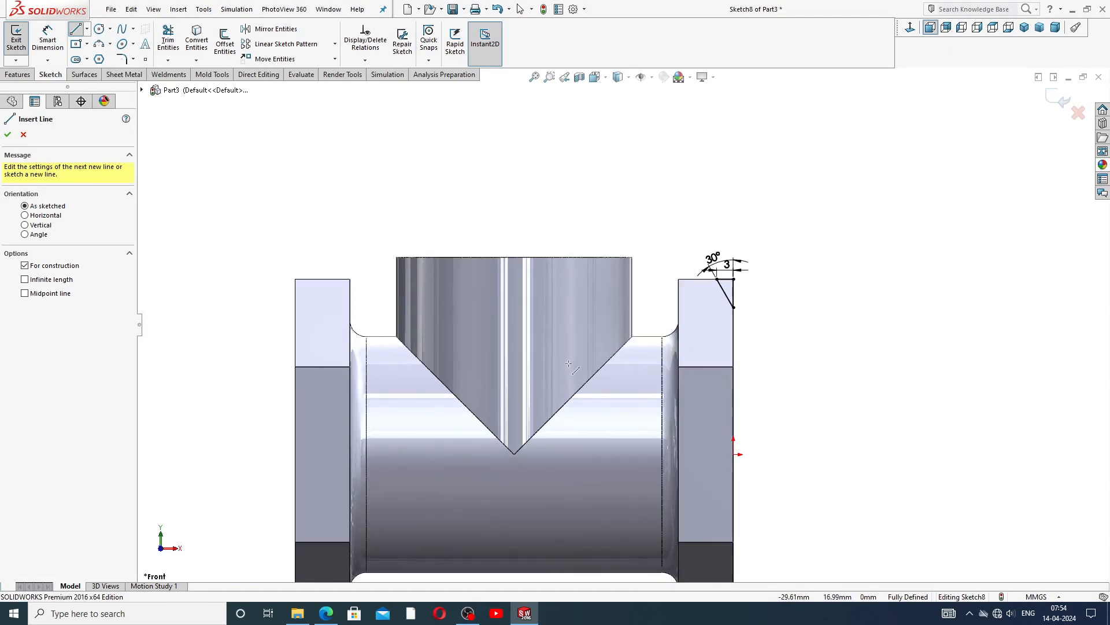
left_click(513, 256)
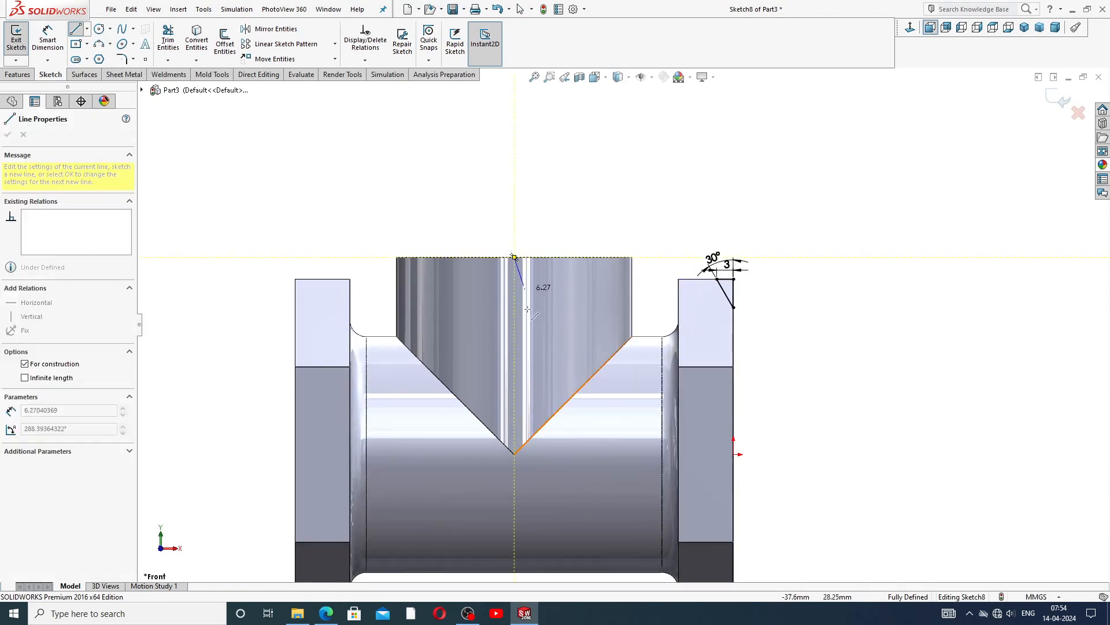
scroll(526, 463, "up", 1)
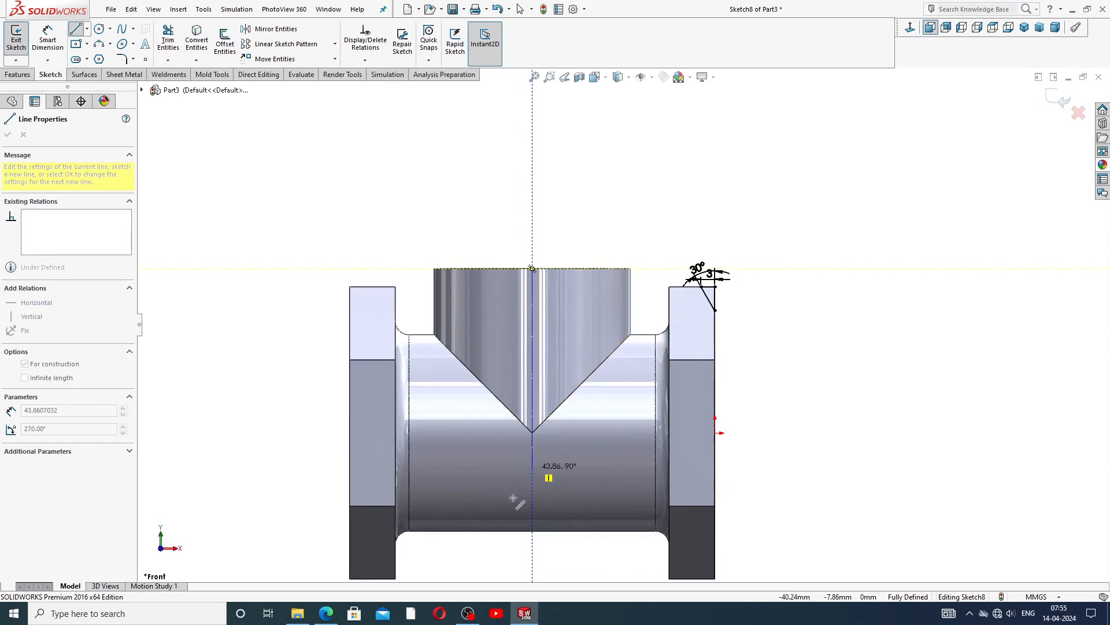
left_click(533, 543)
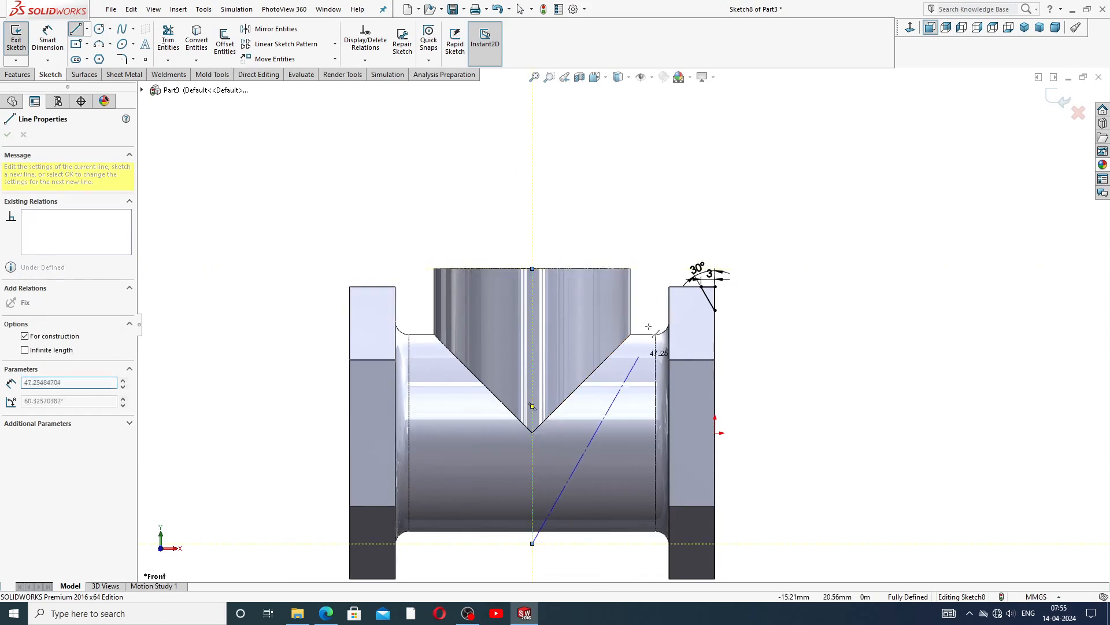
right_click(662, 264)
left_click(703, 273)
key("Escape")
scroll(546, 443, "up", 1)
scroll(544, 454, "down", 2)
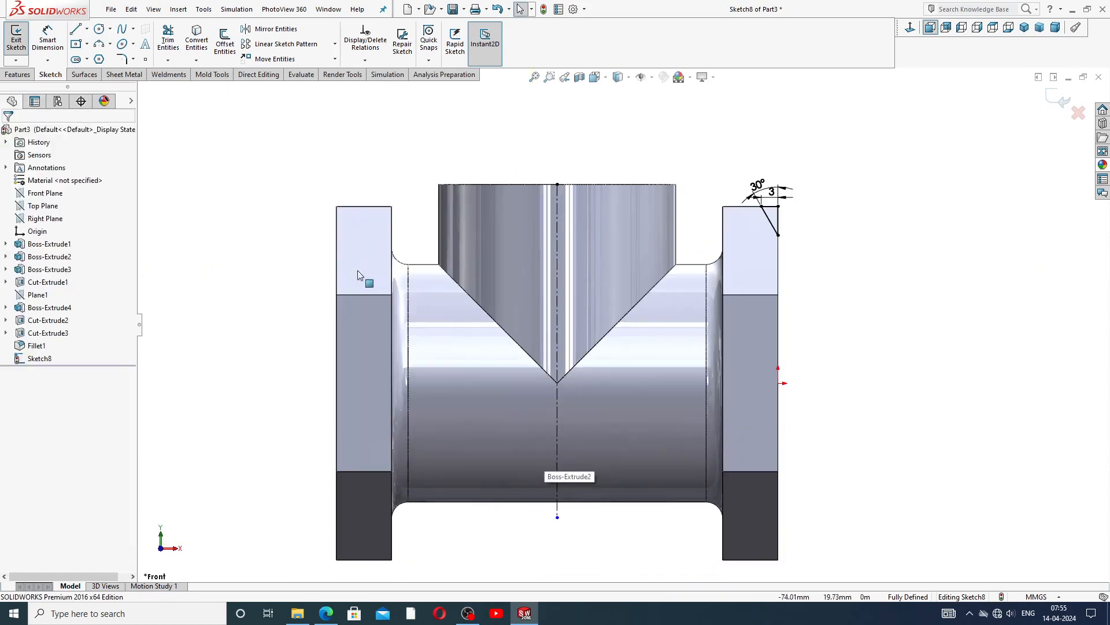
Draw an 80 mm horizontal centerline from the origin along the body axis to the far end face
left_click(86, 29)
left_click(103, 54)
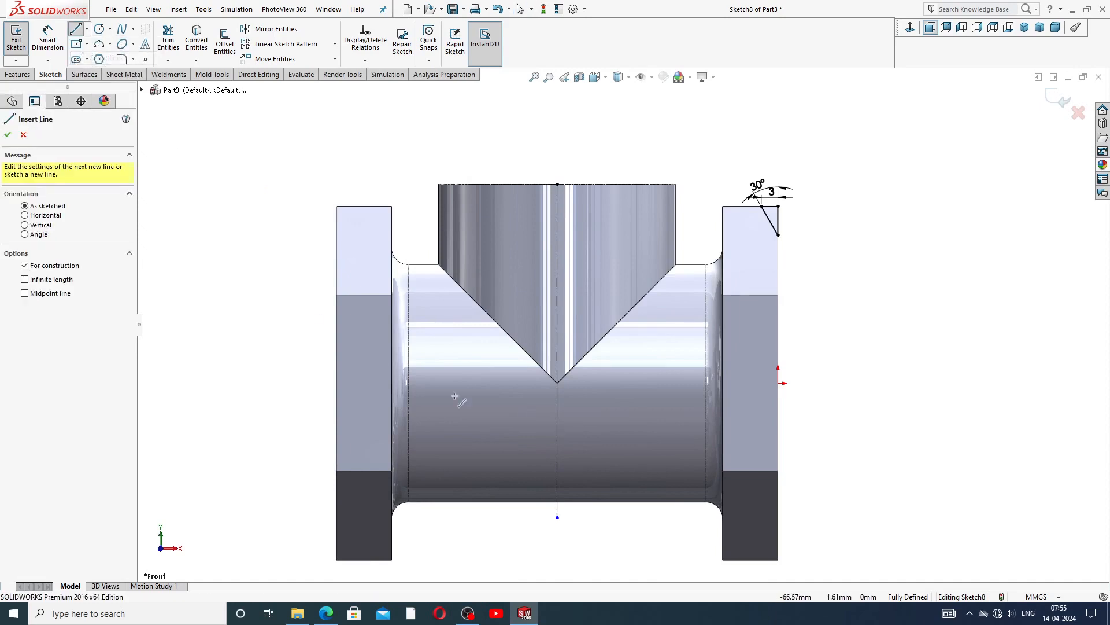
left_click(779, 384)
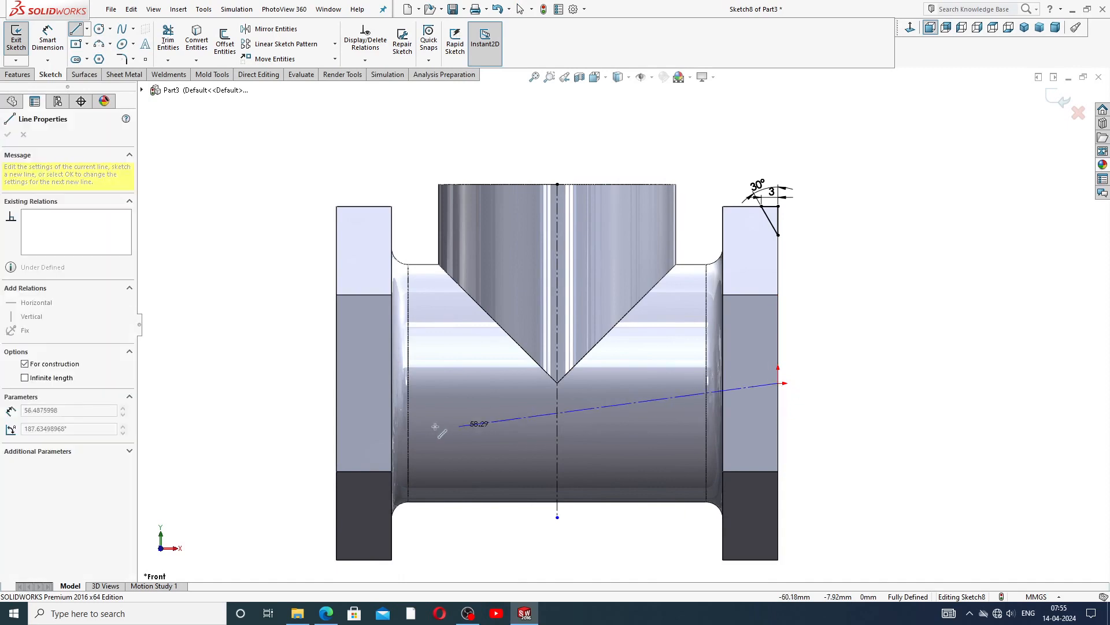
left_click(336, 383)
right_click(318, 374)
left_click(336, 375)
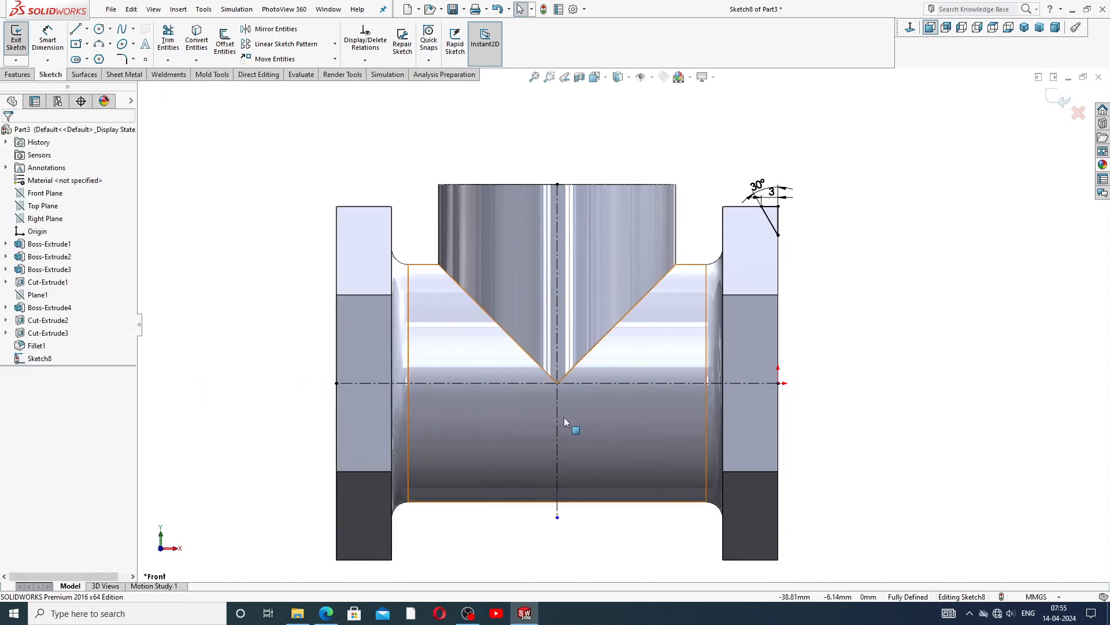
scroll(567, 392, "up", 2)
scroll(595, 366, "down", 2)
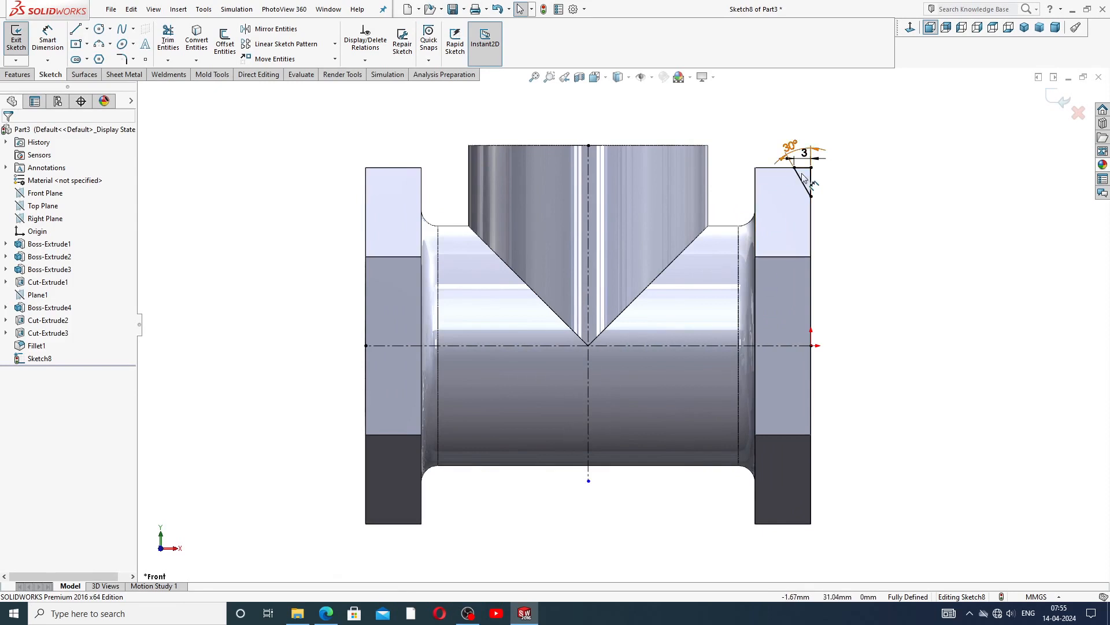
Sketch a triangle about 3.6 mm wide and 5.2 mm high at the upper inner corner of the hexagonal end by the origin
left_click(76, 30)
scroll(813, 163, "down", 3)
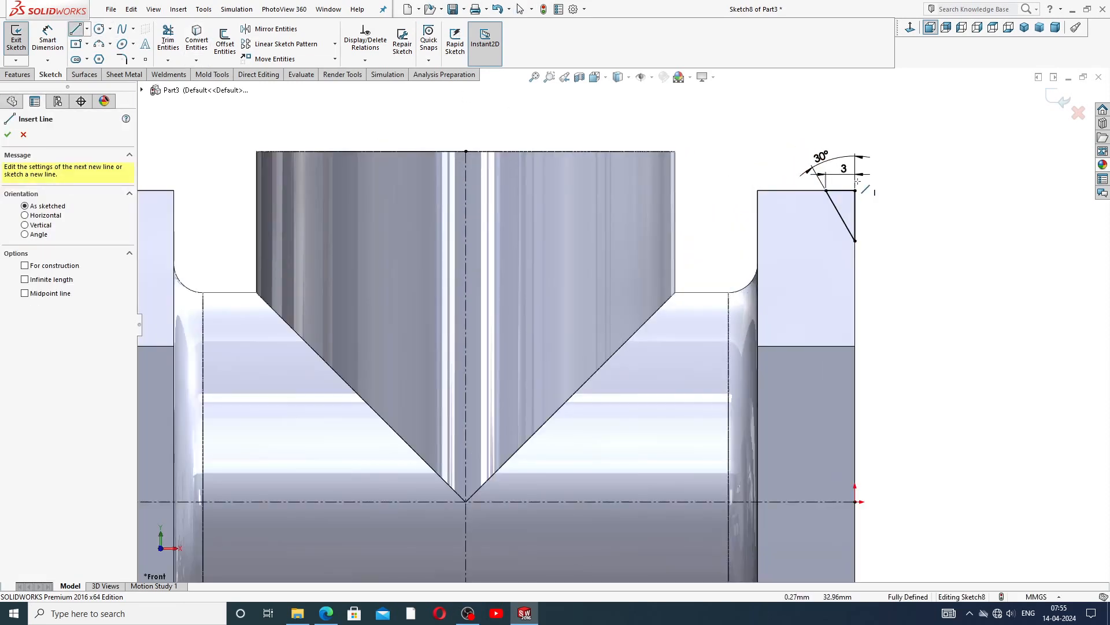
left_click(798, 190)
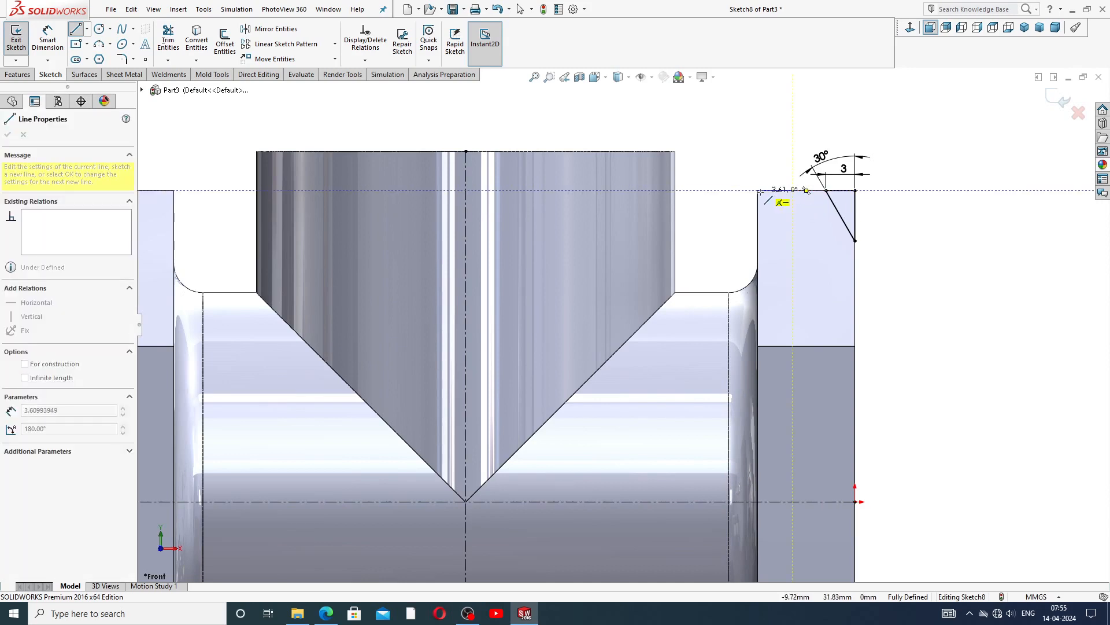
left_click(758, 190)
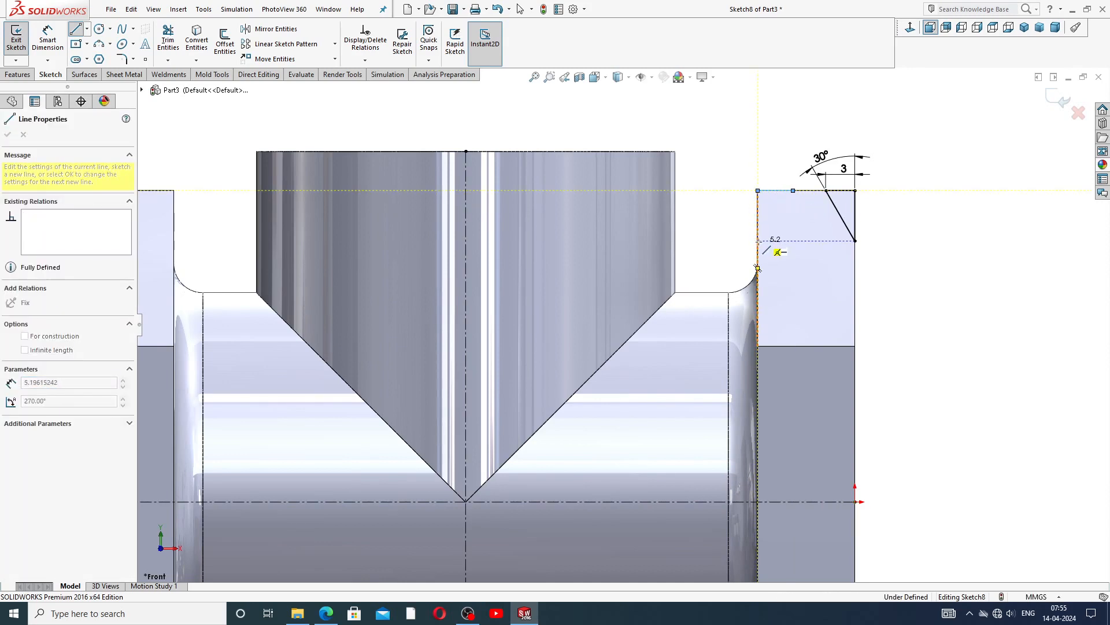
left_click(757, 240)
left_click(793, 190)
right_click(797, 123)
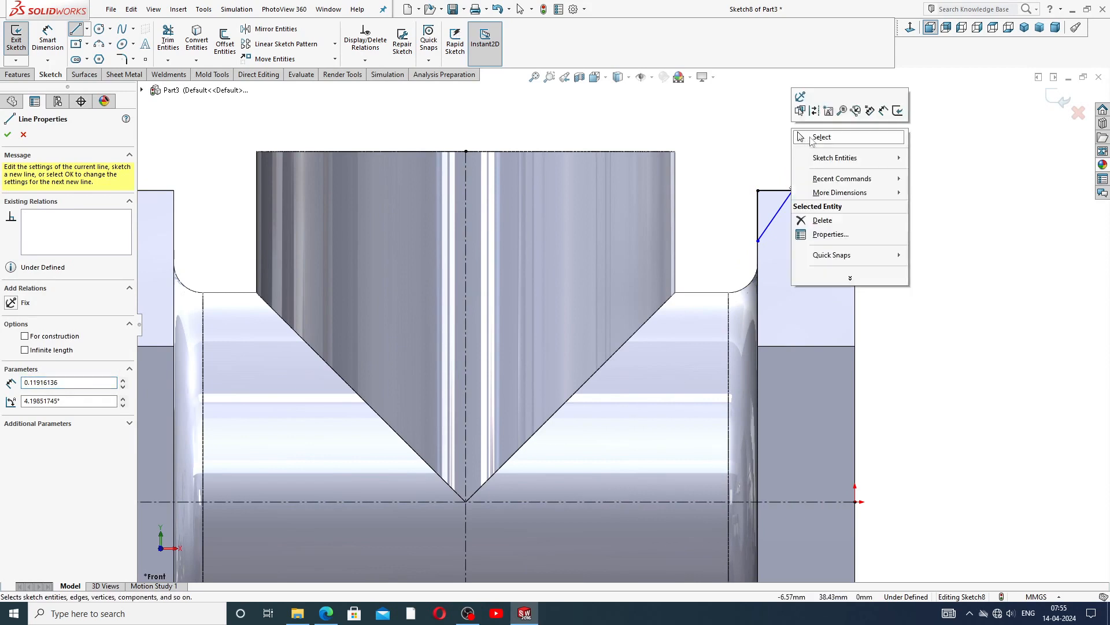
left_click(816, 137)
Dimension the inner-corner triangle's horizontal side at 3 mm
left_click(47, 38)
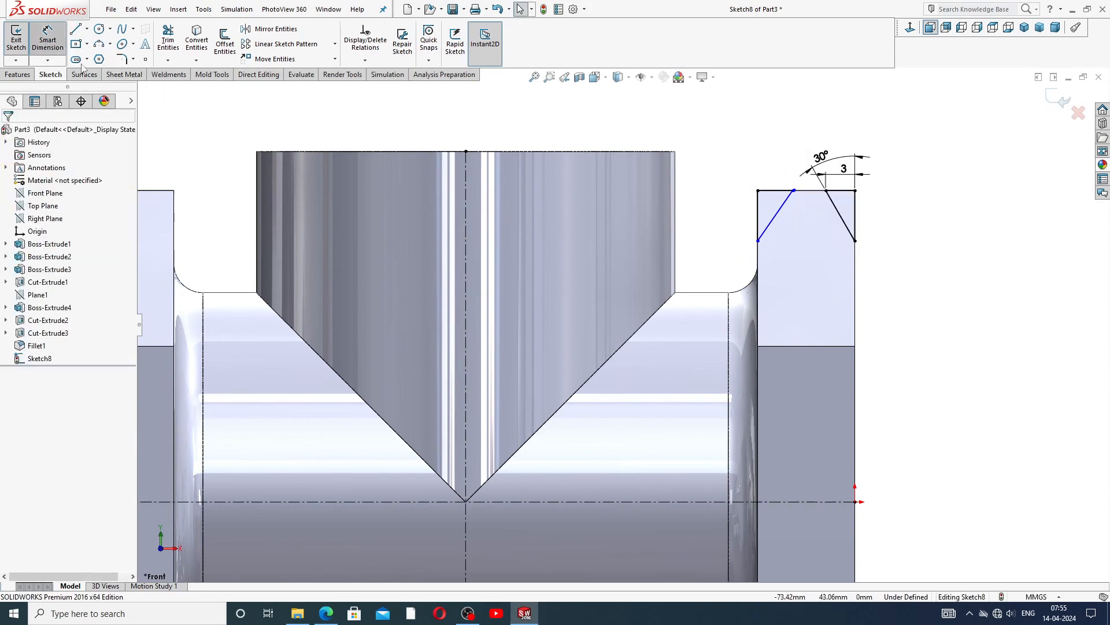
scroll(808, 216, "down", 3)
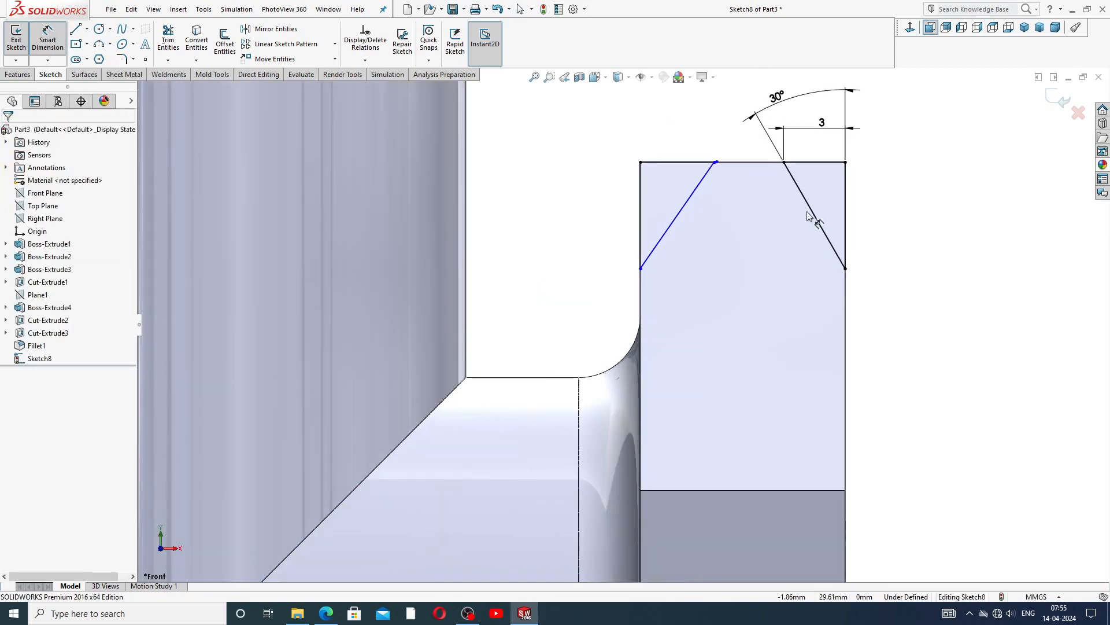
left_click(675, 162)
left_click(681, 153)
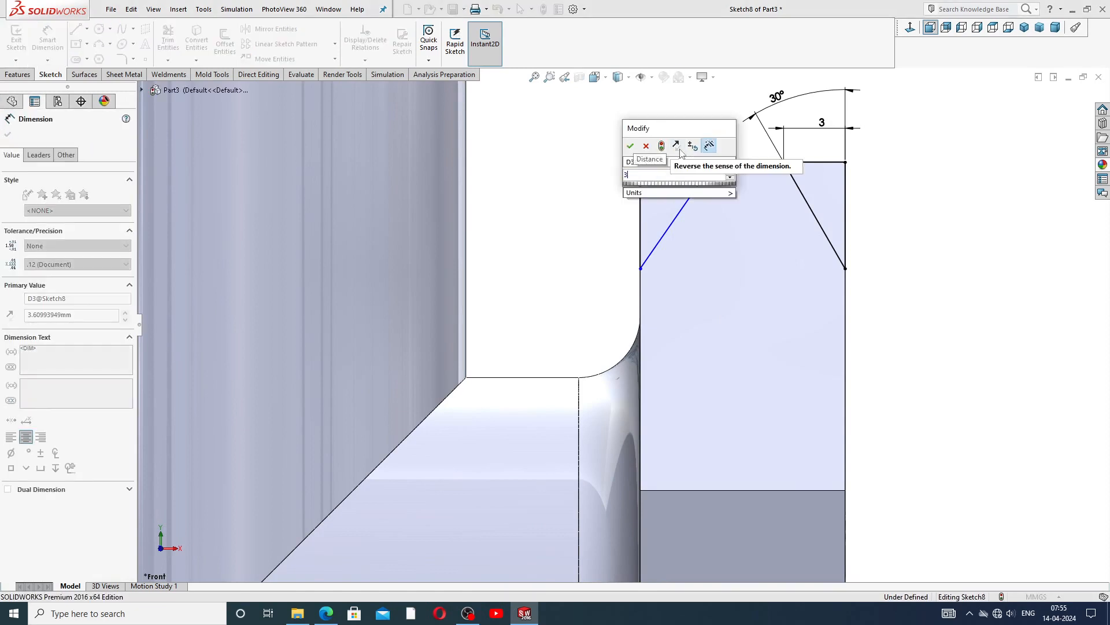
type("3")
key("Return")
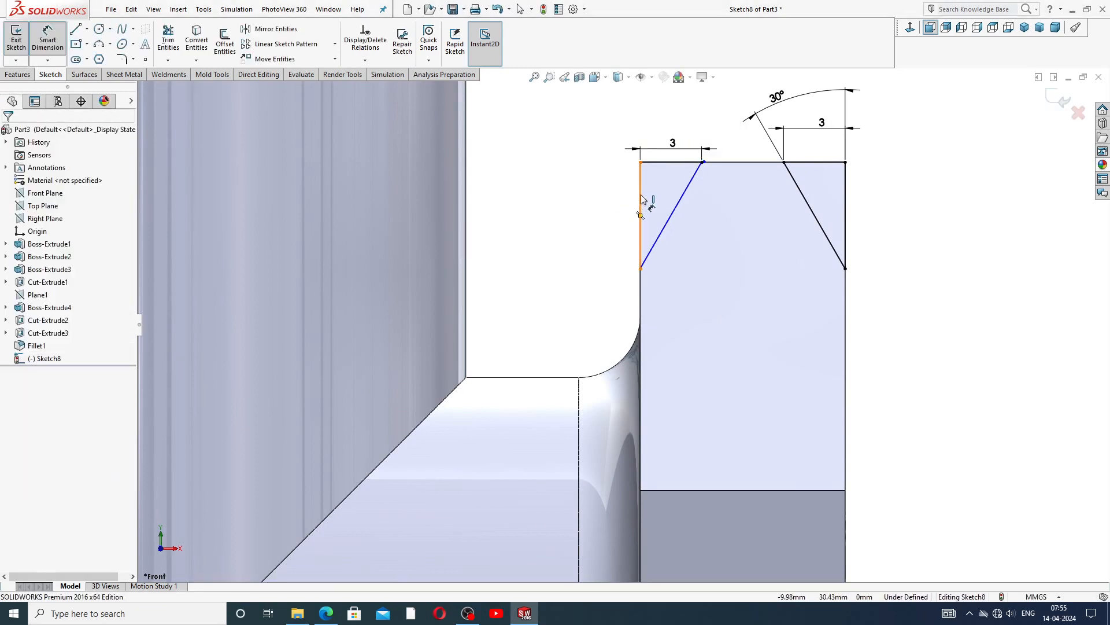
Dimension the angle between the inner-corner triangle's vertical and sloped sides at 30°
left_click(683, 202)
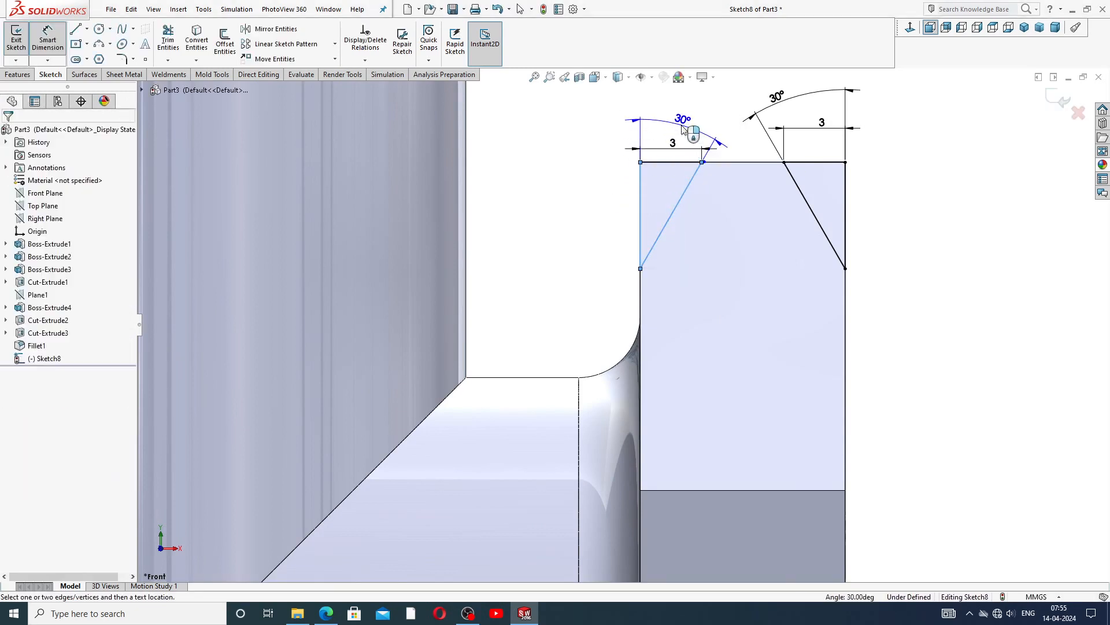
left_click(683, 129)
type("30")
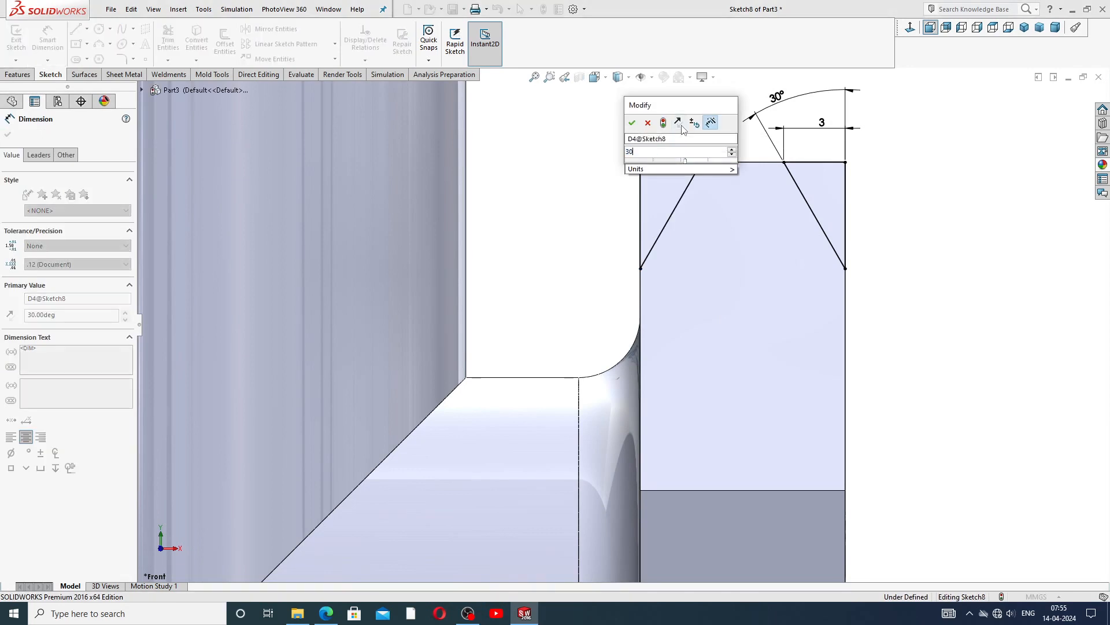
key("Return")
key("Escape")
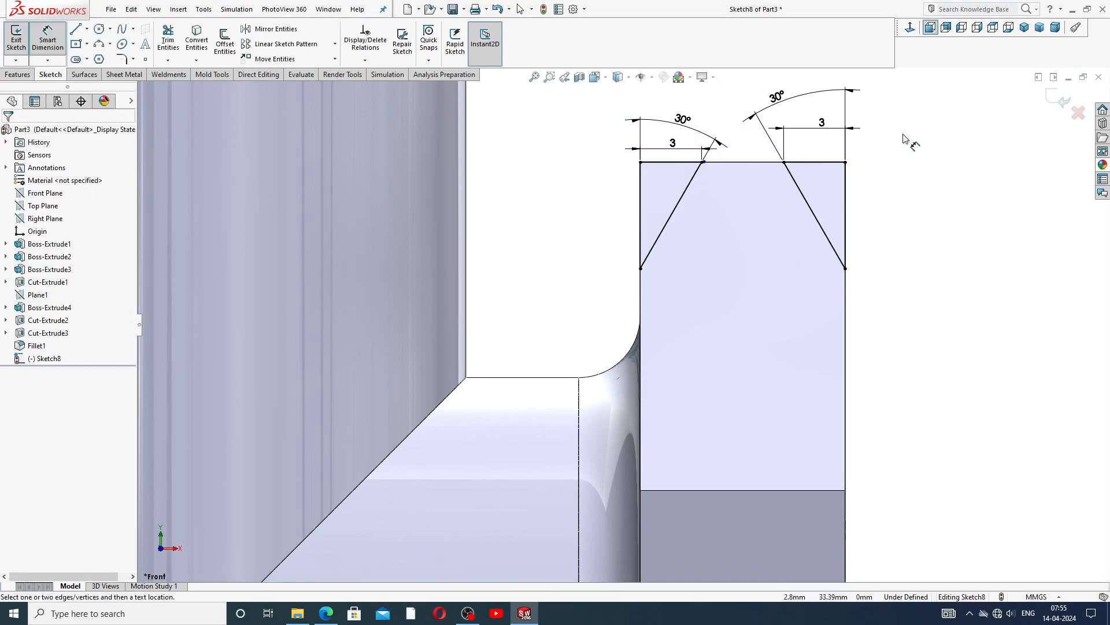
right_click(906, 139)
left_click(932, 169)
scroll(625, 300, "up", 3)
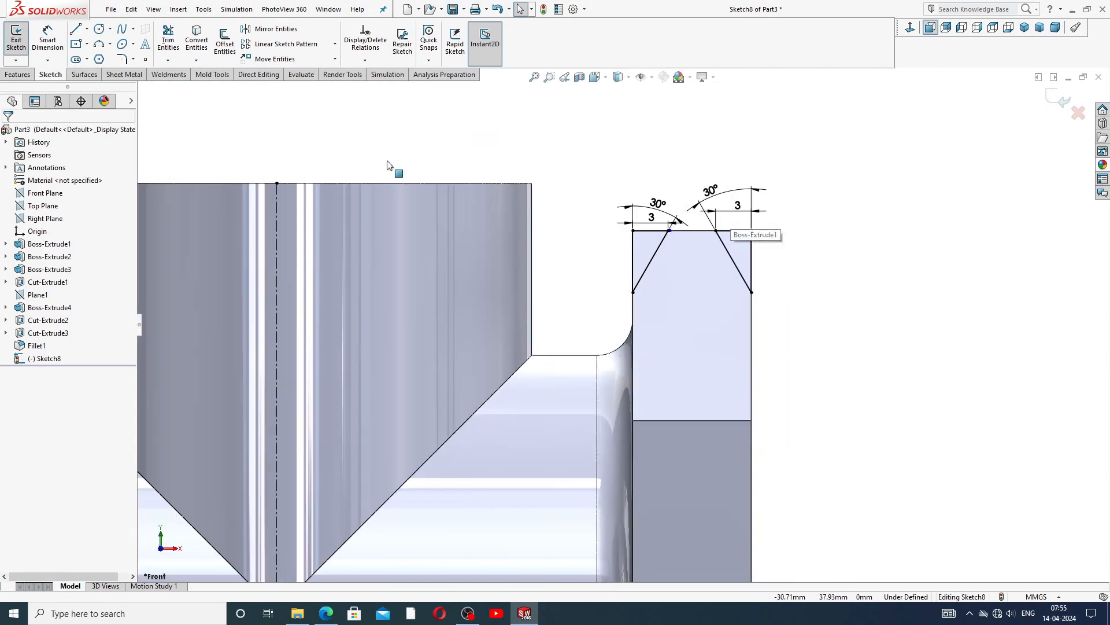
Mirror both corner triangles about the vertical centerline onto the opposite hexagonal end, keeping the originals
key("l")
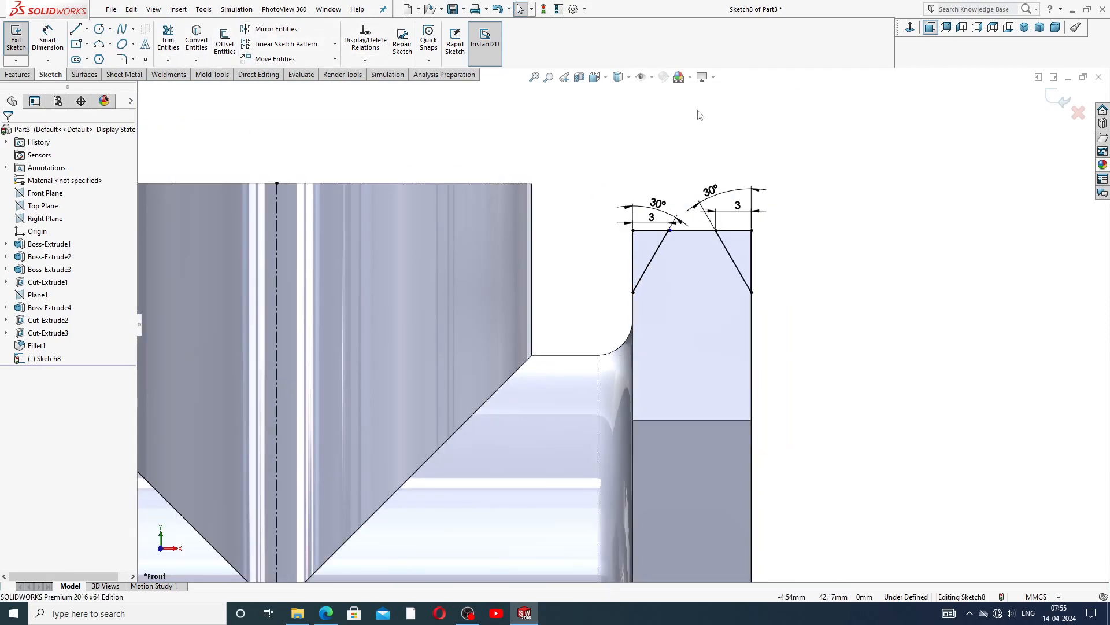
mouse_move(636, 149)
left_mouse_down()
mouse_move(806, 293)
mouse_move(591, 321)
mouse_move(604, 174)
left_mouse_up()
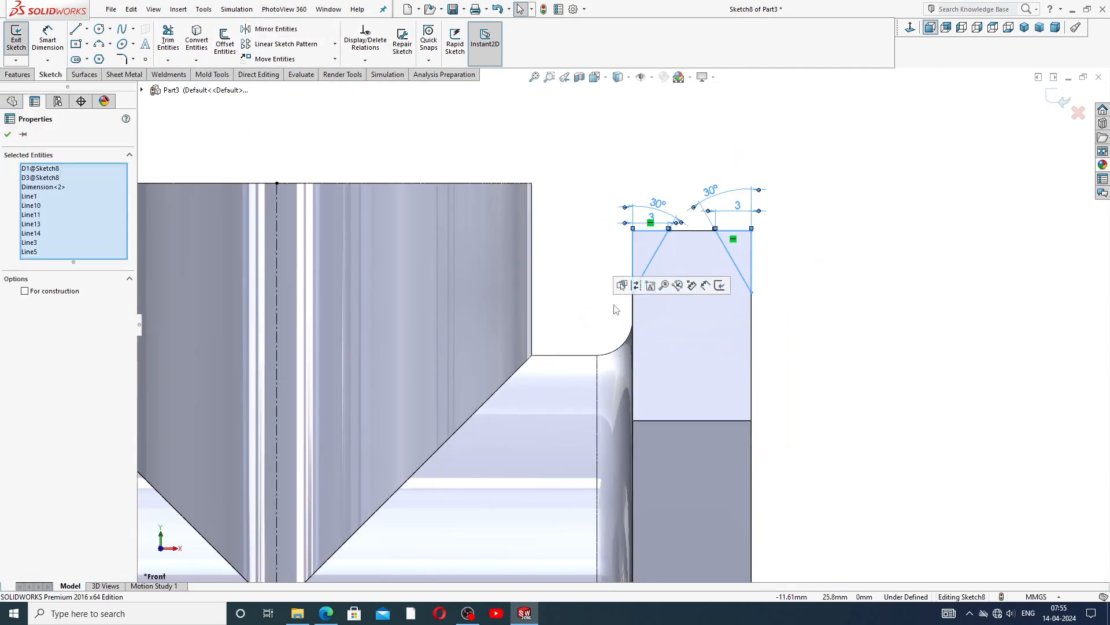
scroll(466, 262, "up", 3)
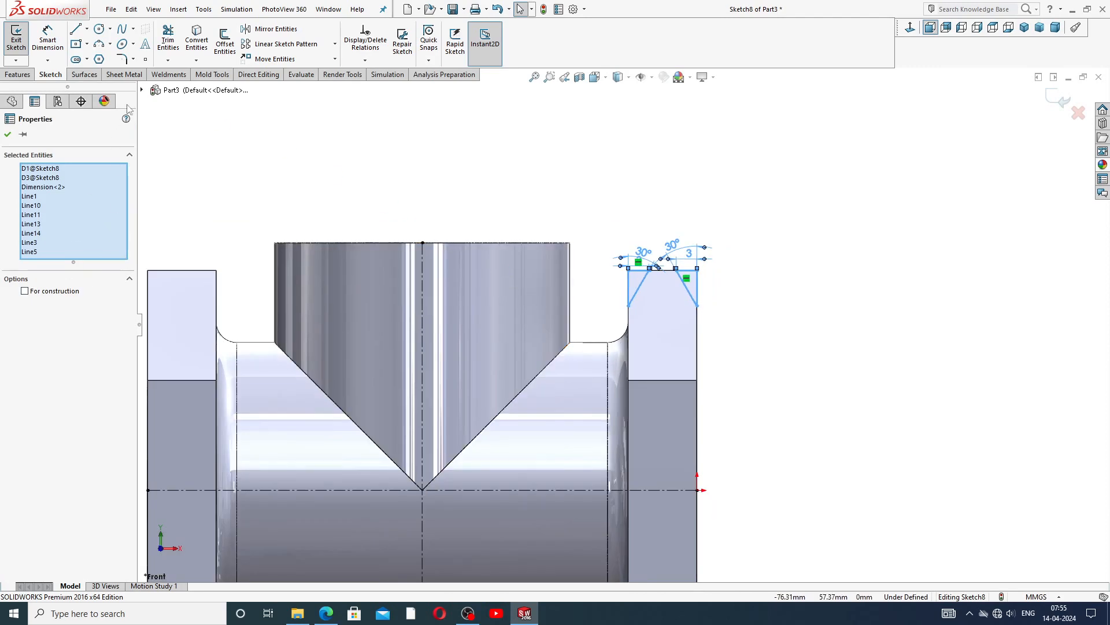
left_click(269, 29)
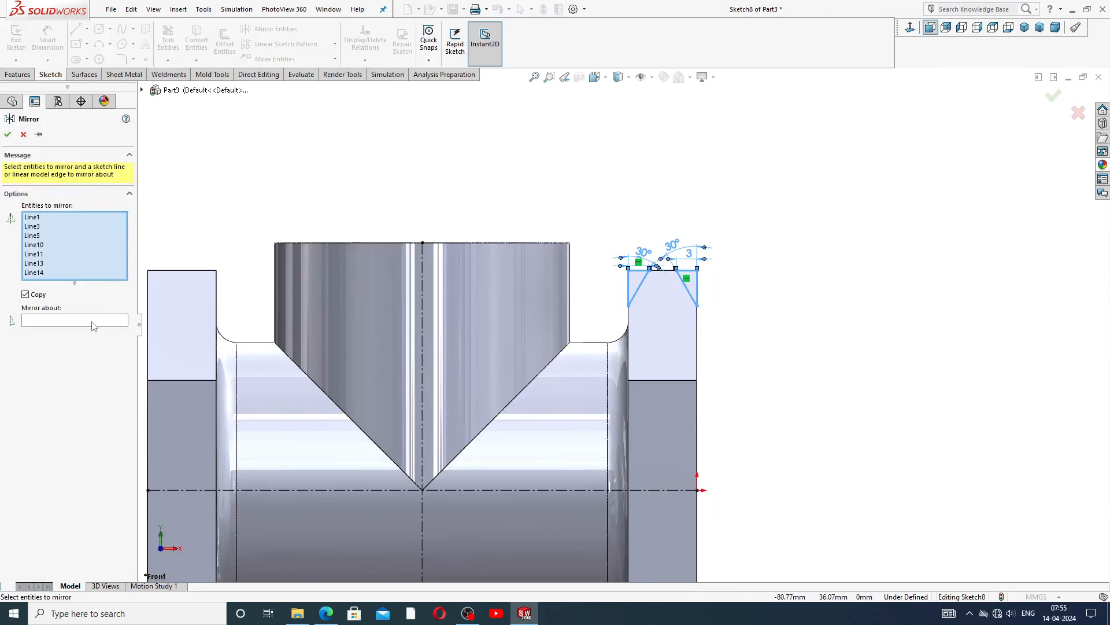
left_click(93, 326)
scroll(494, 443, "up", 1)
left_click(455, 381)
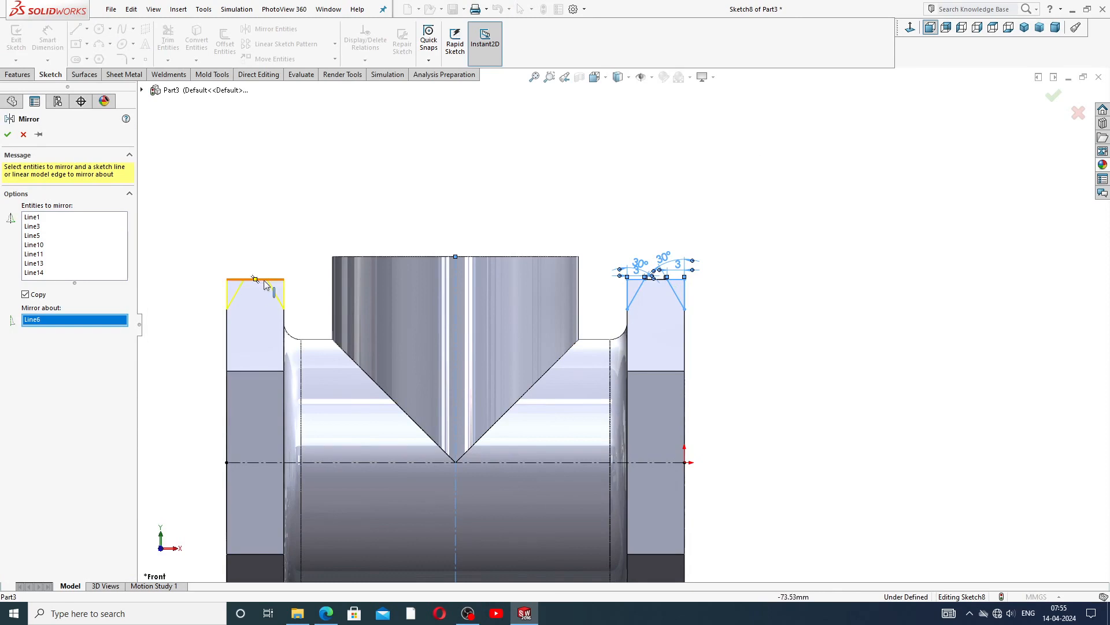
left_click(8, 134)
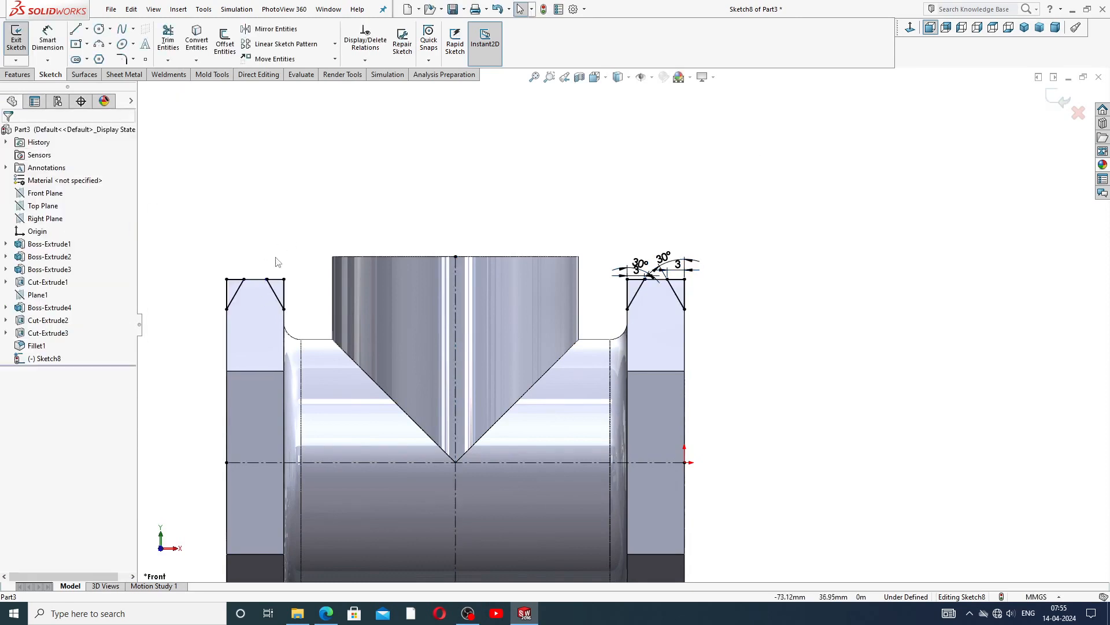
Try to revolve-cut the sketched corner triangles 360° about the horizontal centerline
key("z")
scroll(341, 399, "down", 2)
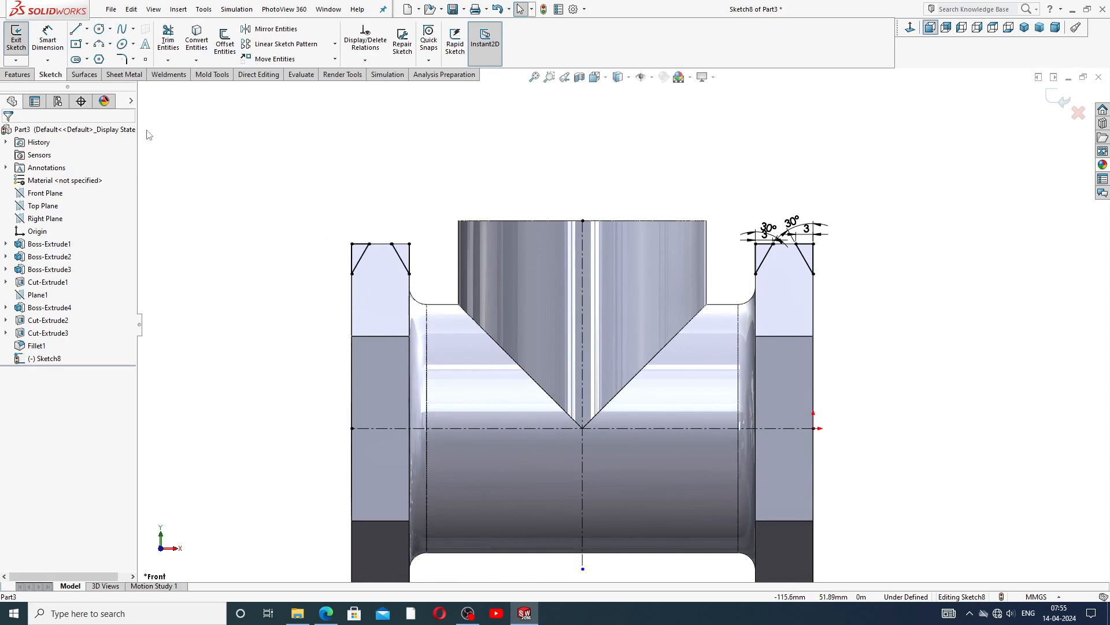
left_click(18, 75)
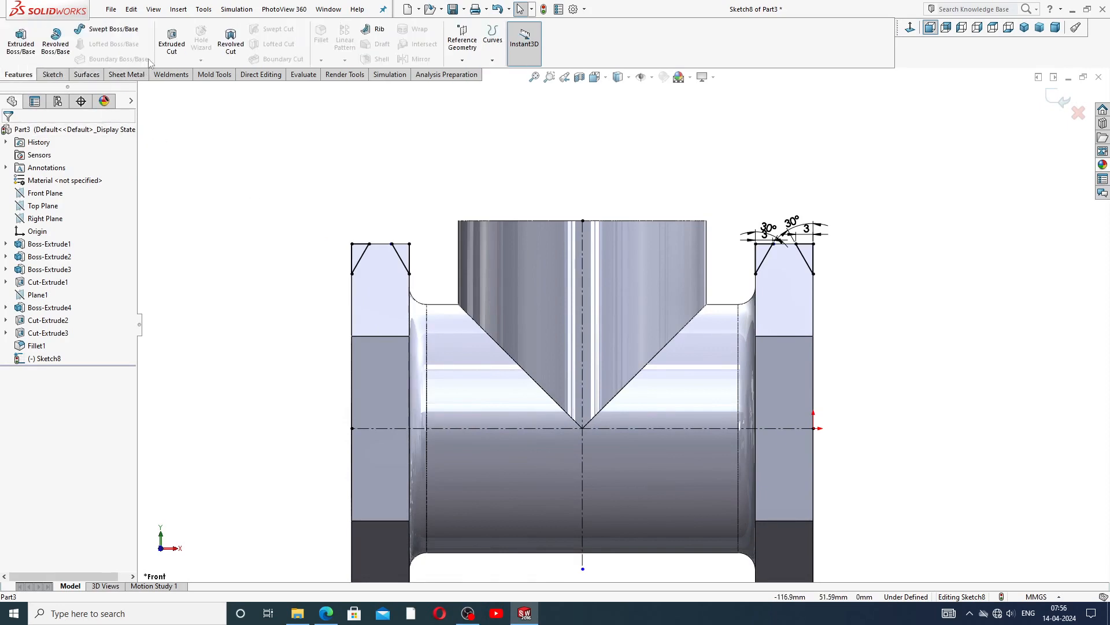
left_click(231, 41)
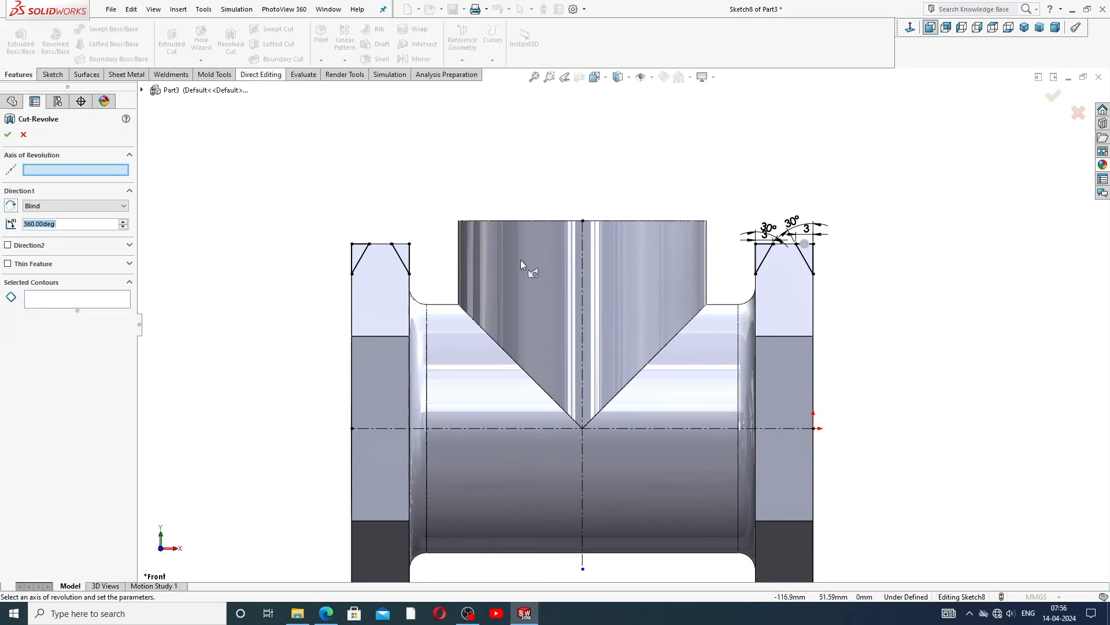
left_click(549, 428)
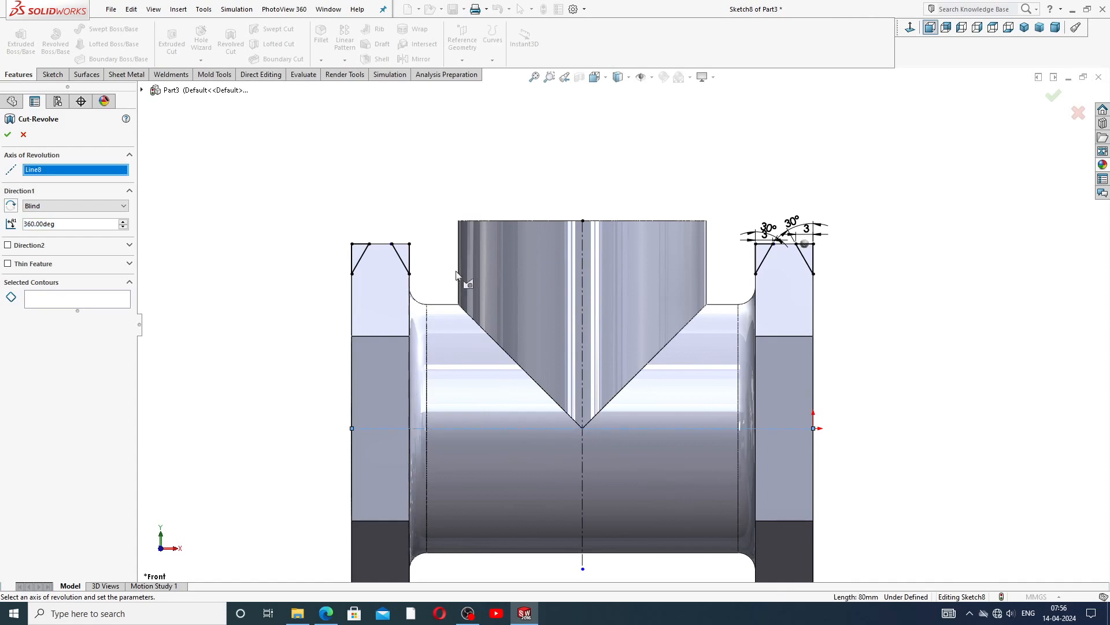
left_click(24, 135)
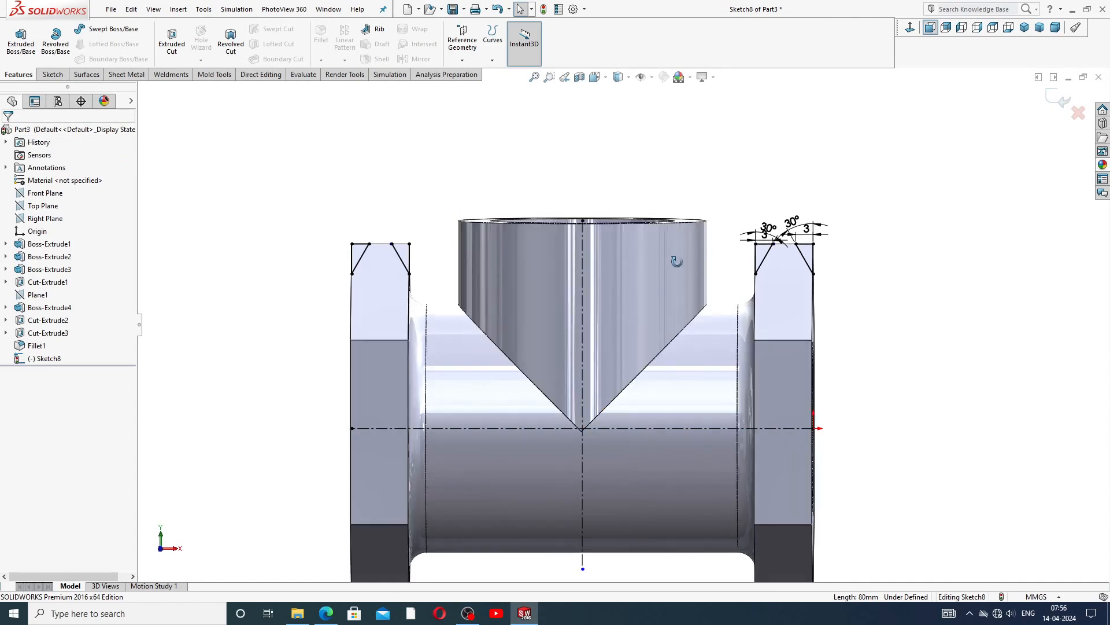
Examine the corner triangles and their vertical edge on the origin-side hexagonal end to check the cut sketch
middle_click_drag(677, 262, 661, 283)
scroll(671, 289, "down", 5)
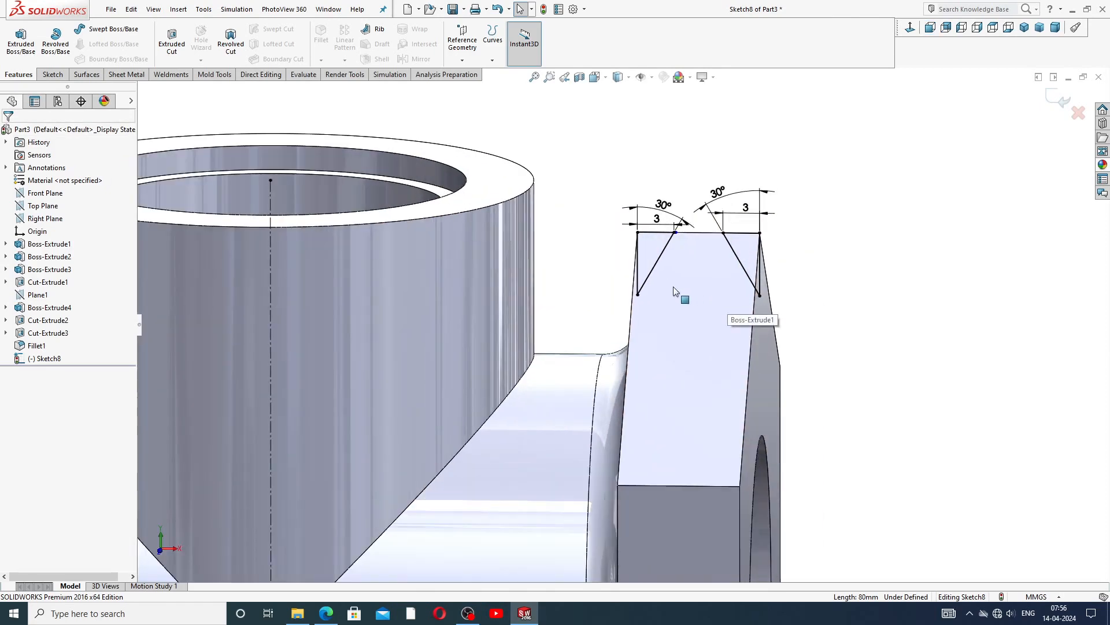
scroll(675, 291, "down", 3)
left_click(911, 29)
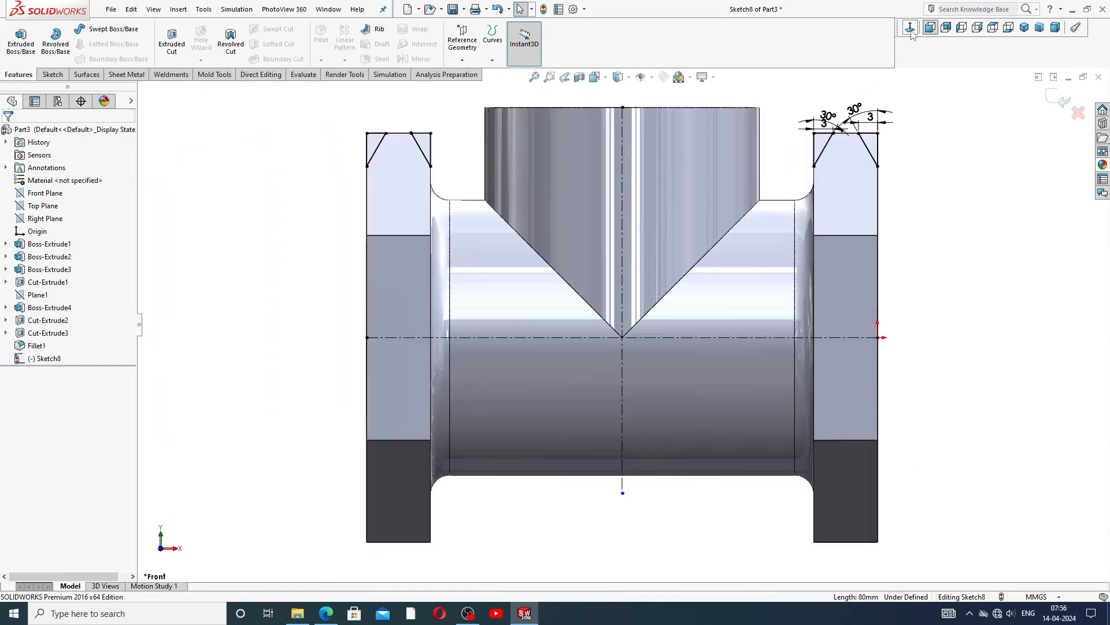
scroll(870, 185, "down", 5)
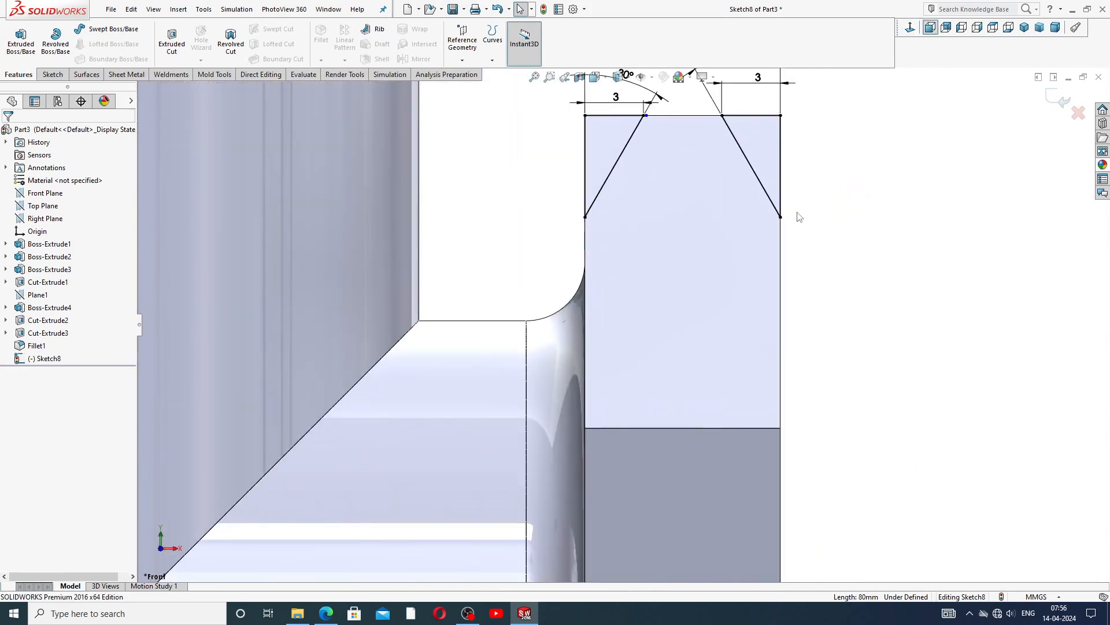
left_click(782, 166)
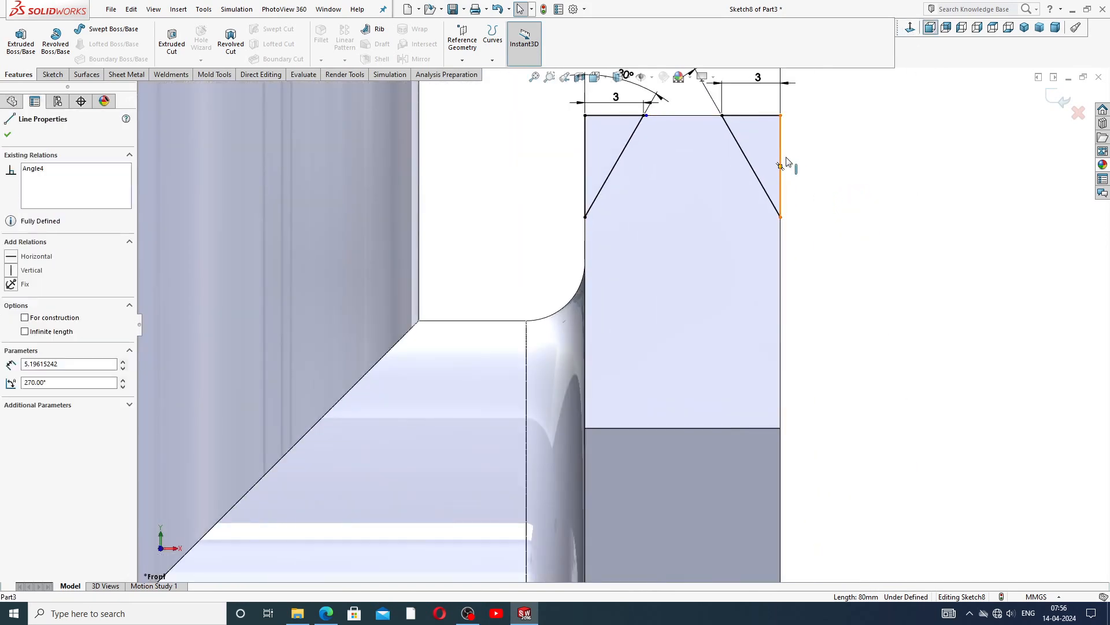
left_click(832, 235)
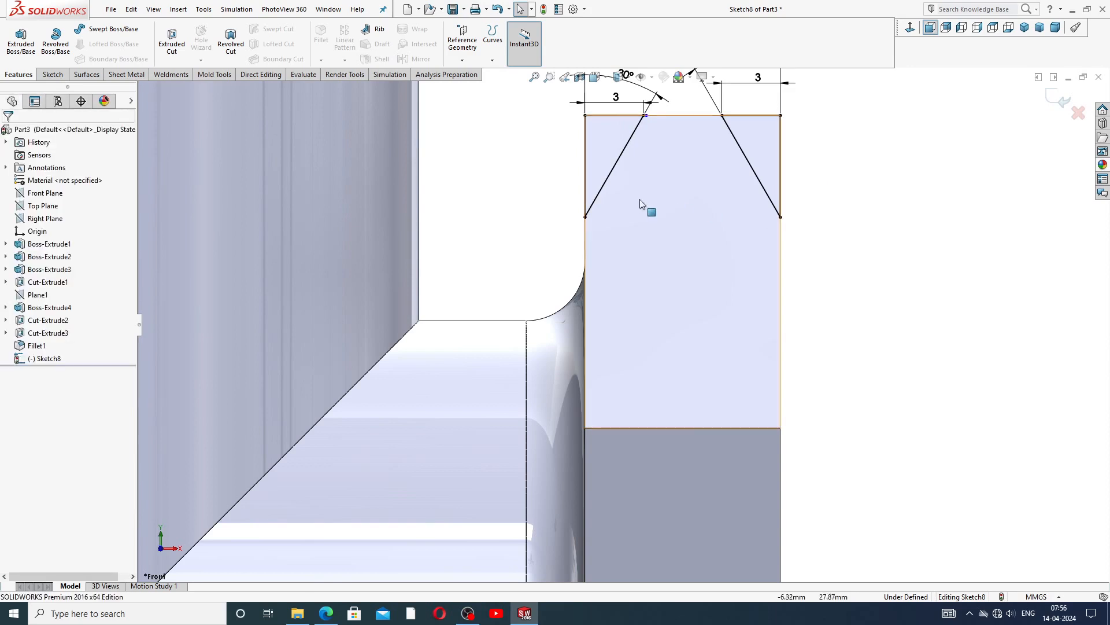
scroll(605, 237, "up", 6)
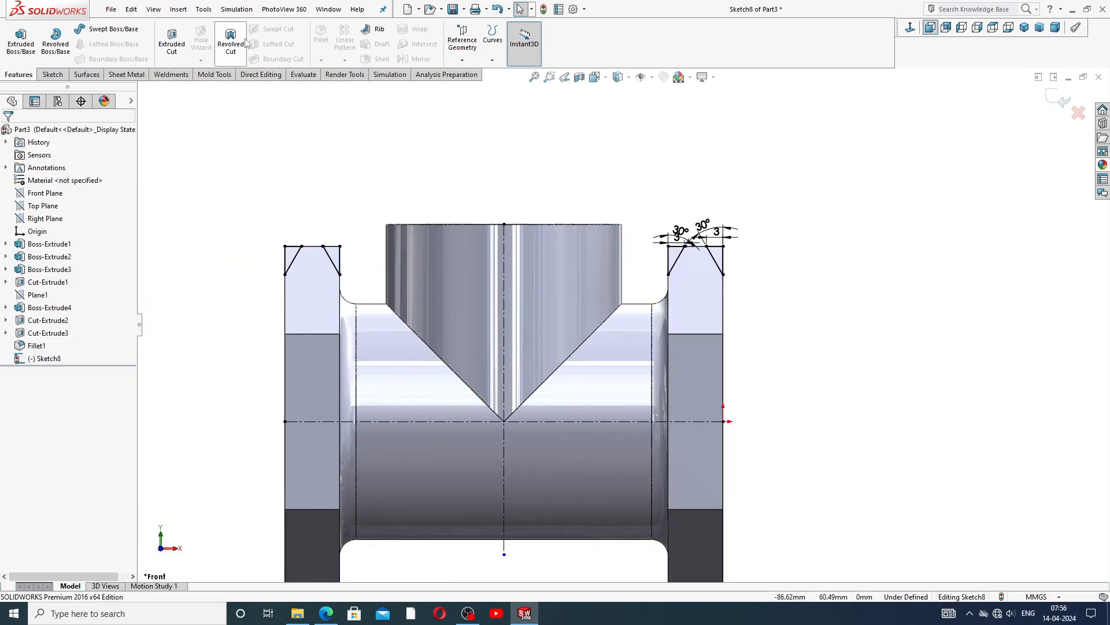
left_click(226, 47)
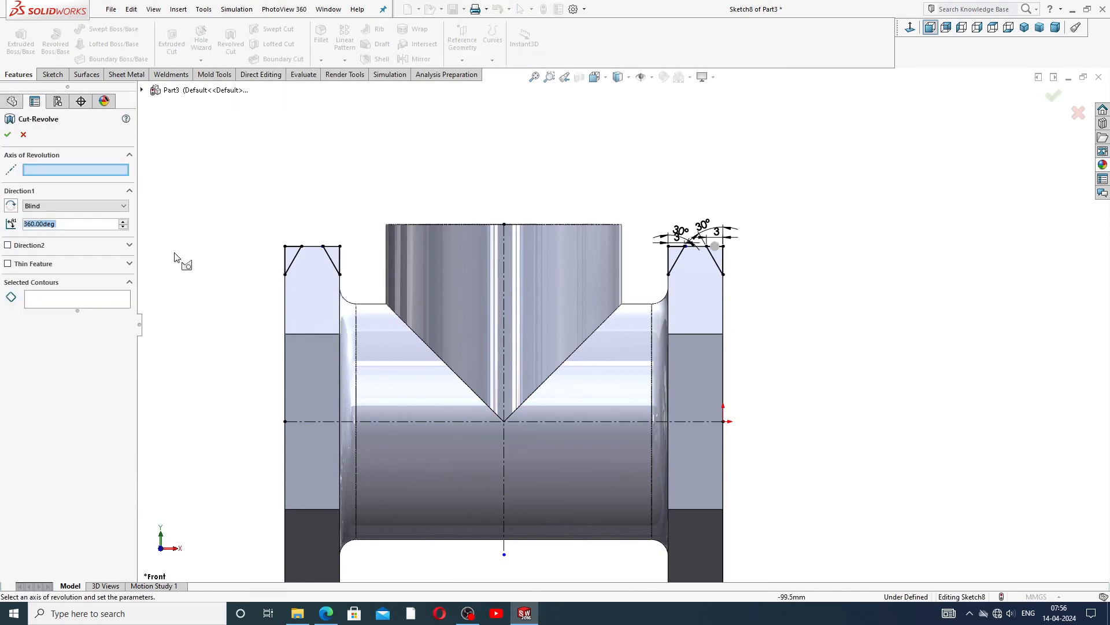
left_click(113, 297)
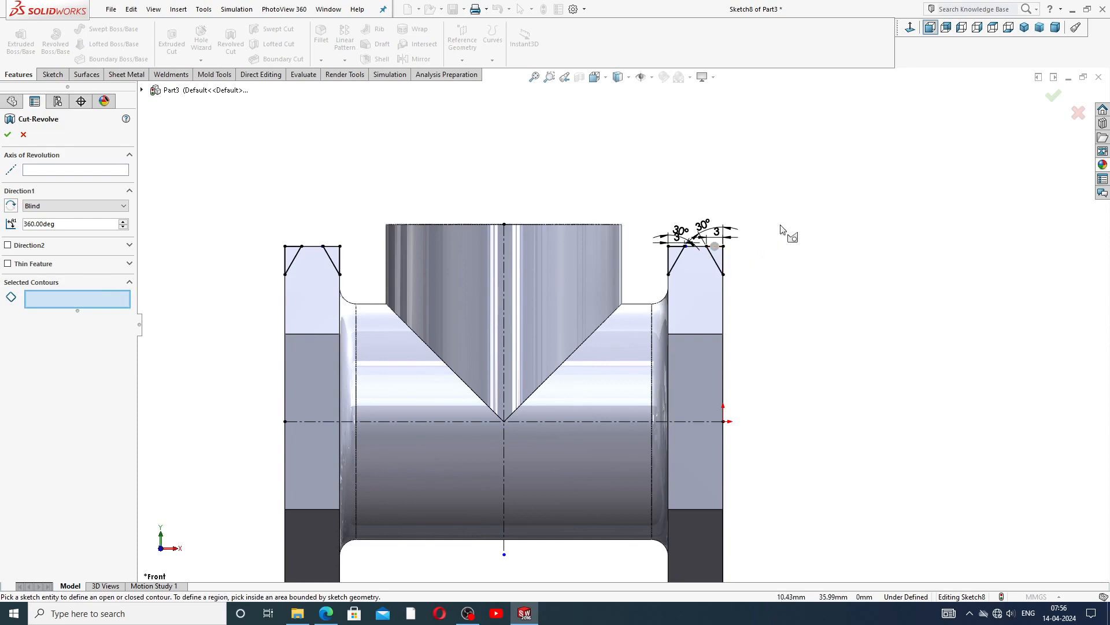
middle_click_drag(783, 230, 780, 314)
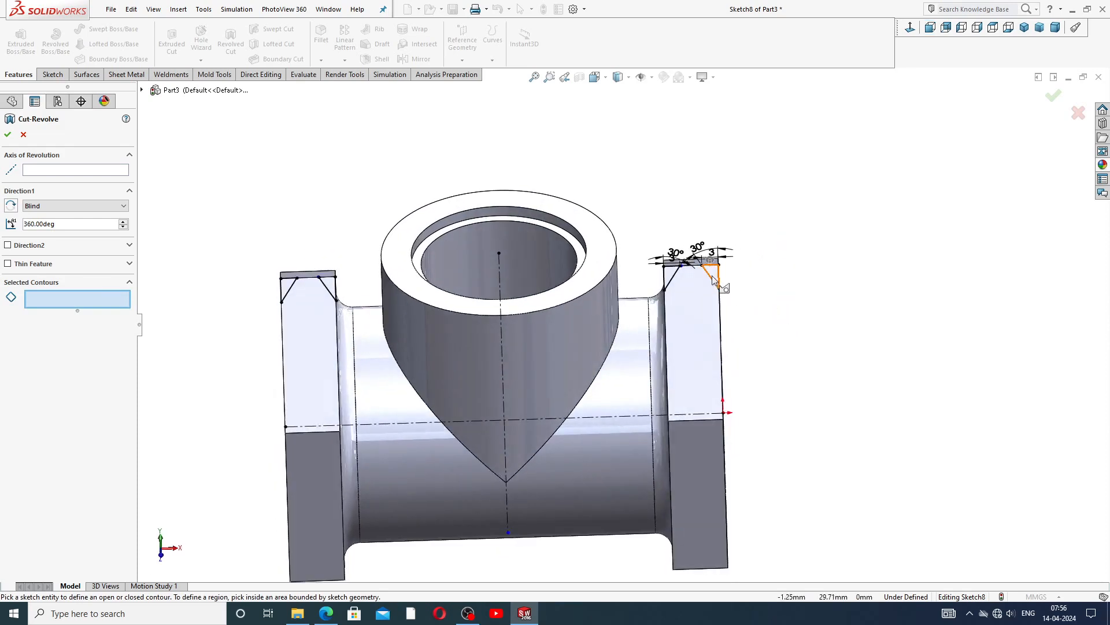
left_click(713, 277)
left_click(670, 275)
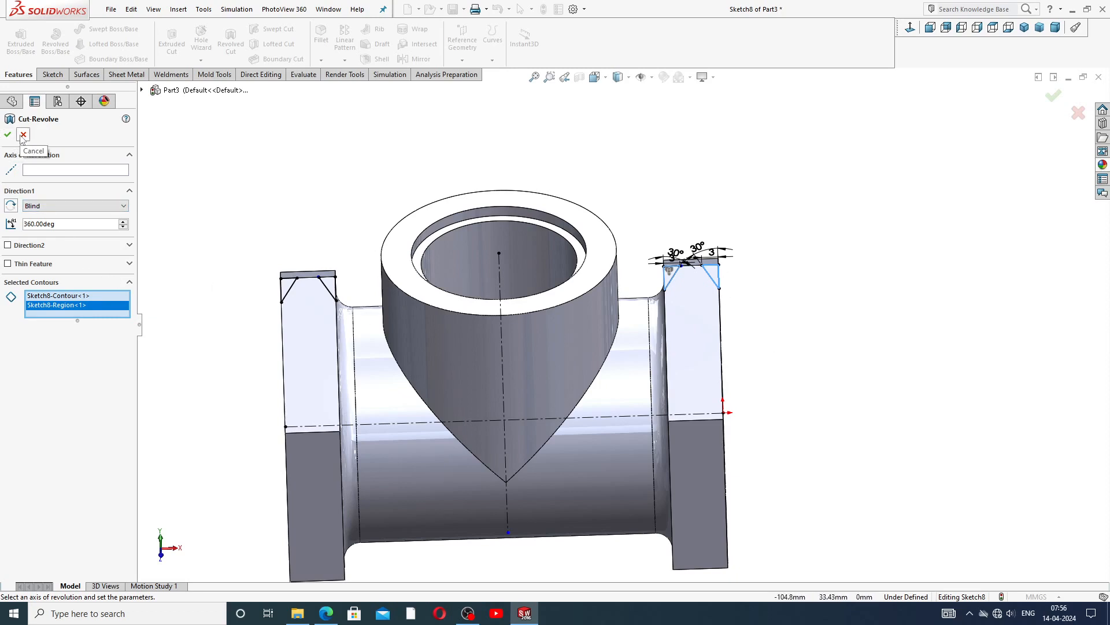
left_click(93, 170)
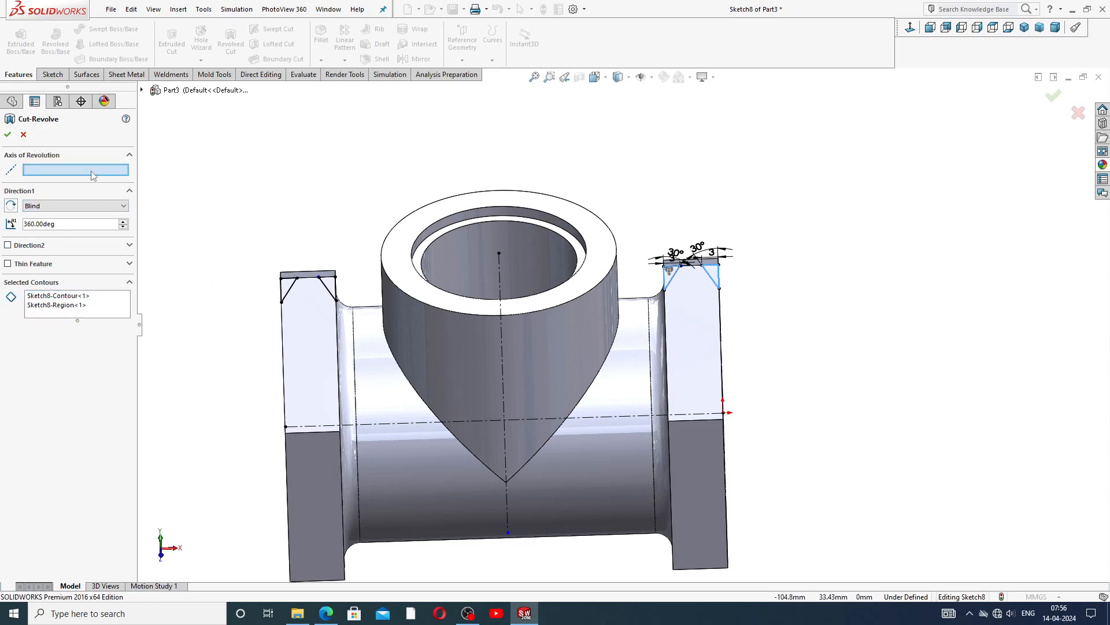
left_click(469, 424)
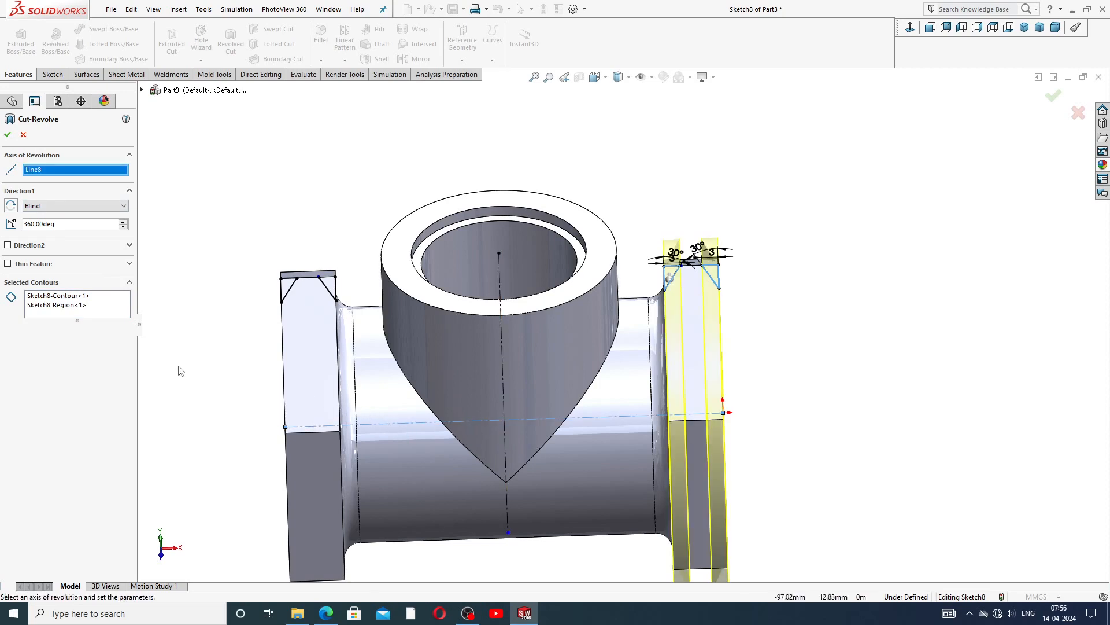
right_click(114, 313)
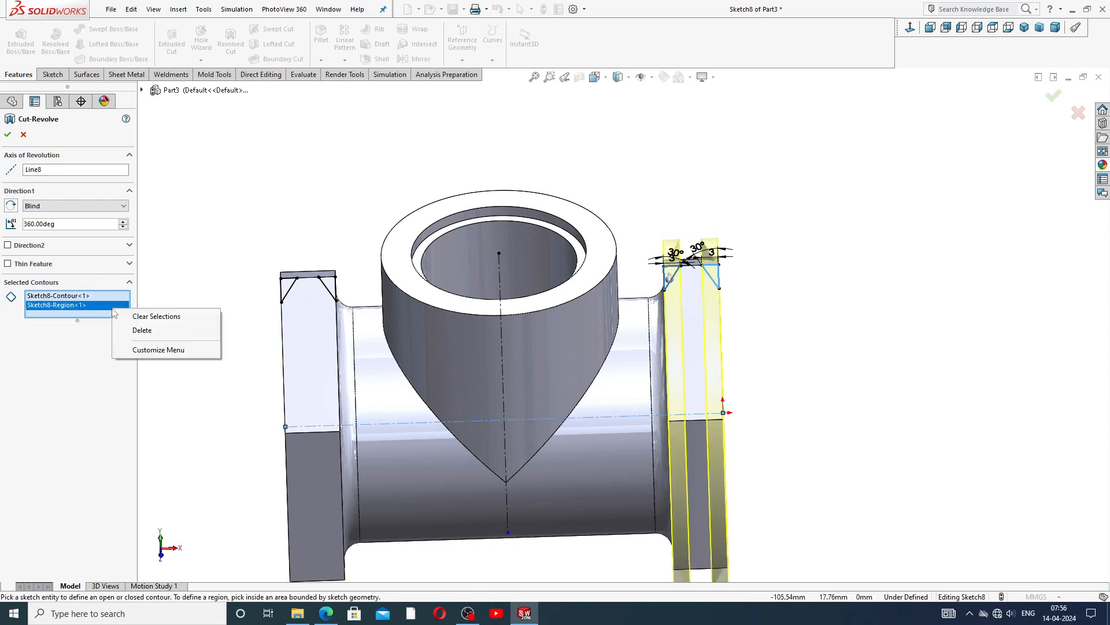
left_click(146, 319)
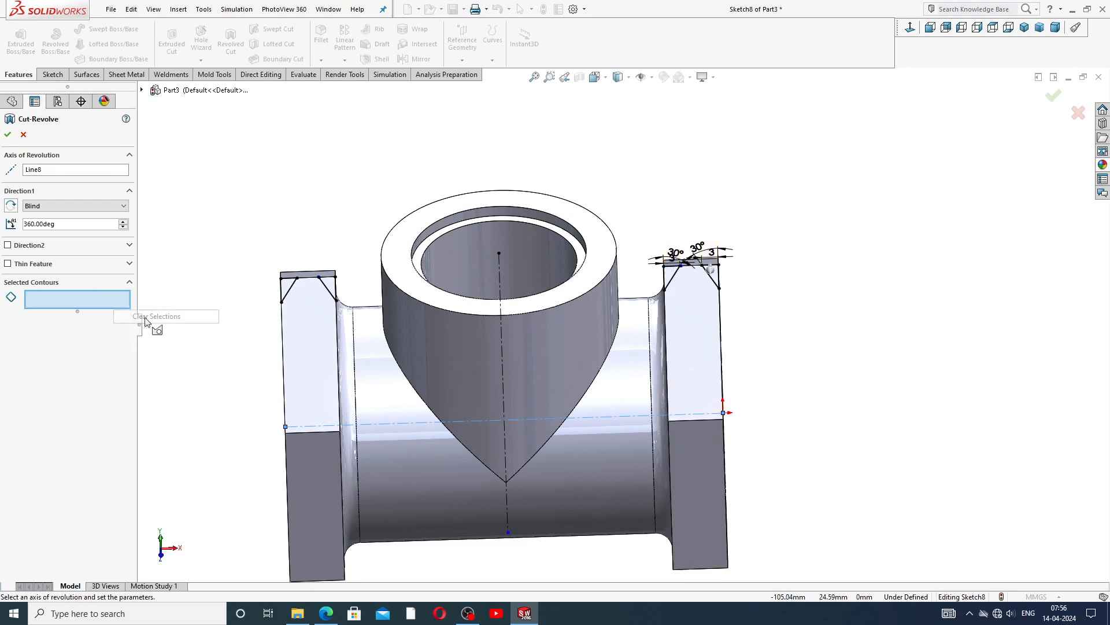
left_click(23, 135)
Revolve-cut all four corner-triangle contours on both hexagonal ends 360° about the horizontal centerline
left_click(230, 51)
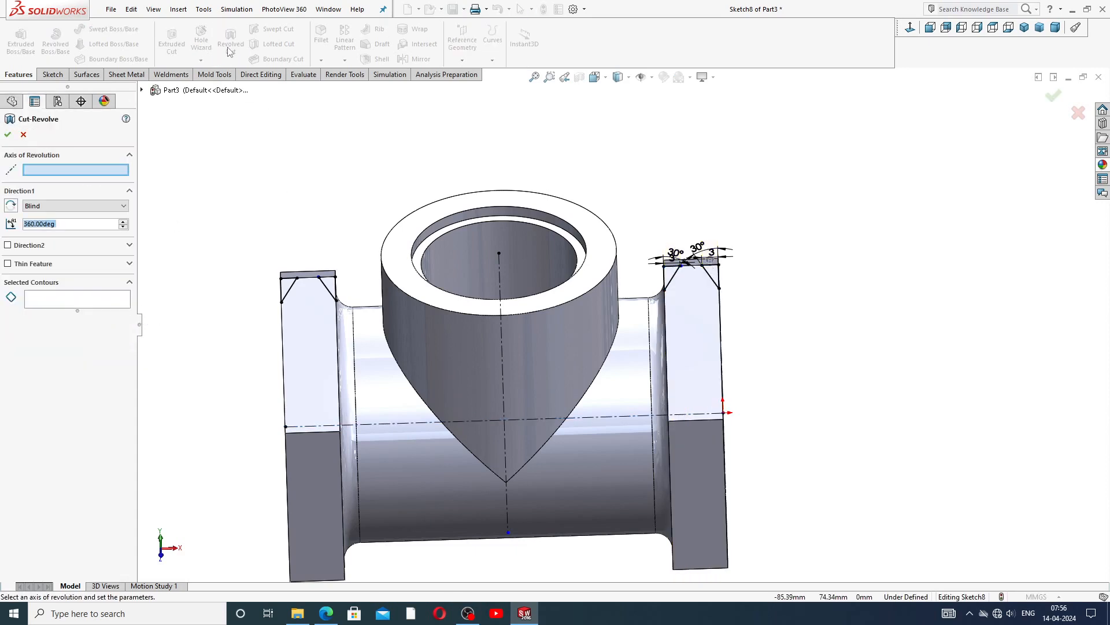
left_click(415, 426)
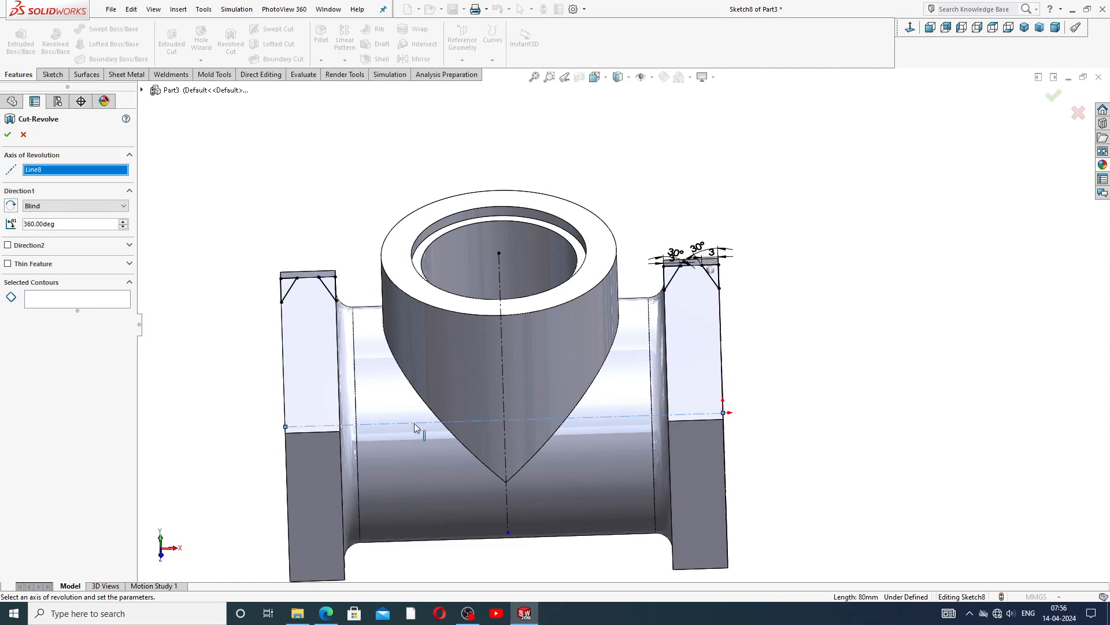
middle_click_drag(754, 334, 740, 292)
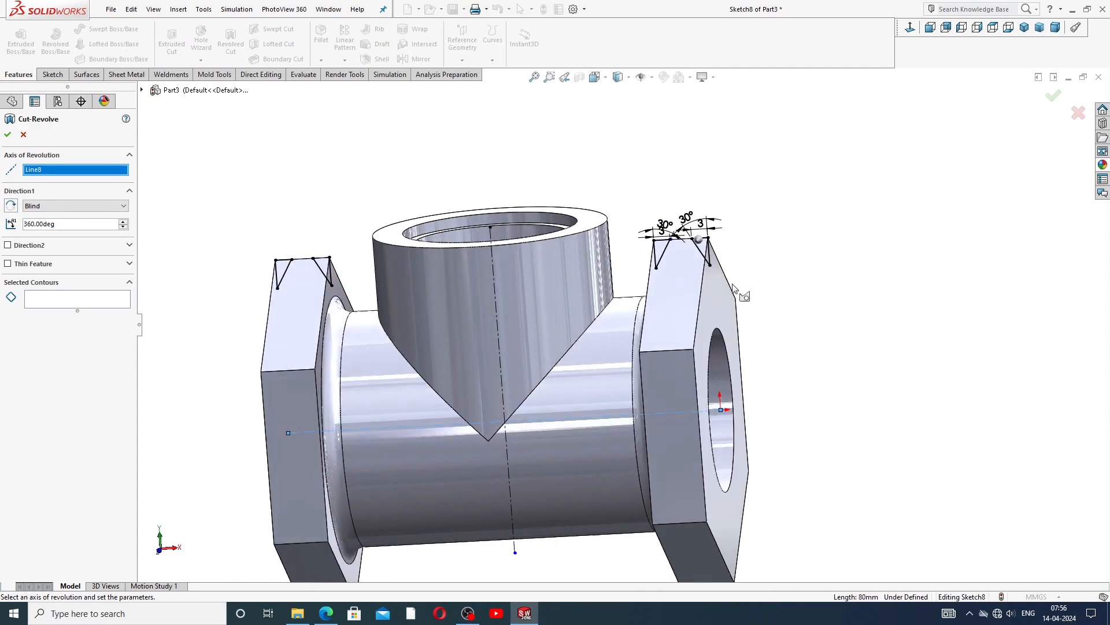
mouse_move(783, 328)
middle_mouse_down()
mouse_move(774, 310)
mouse_move(793, 257)
mouse_move(741, 290)
mouse_move(775, 312)
middle_mouse_up()
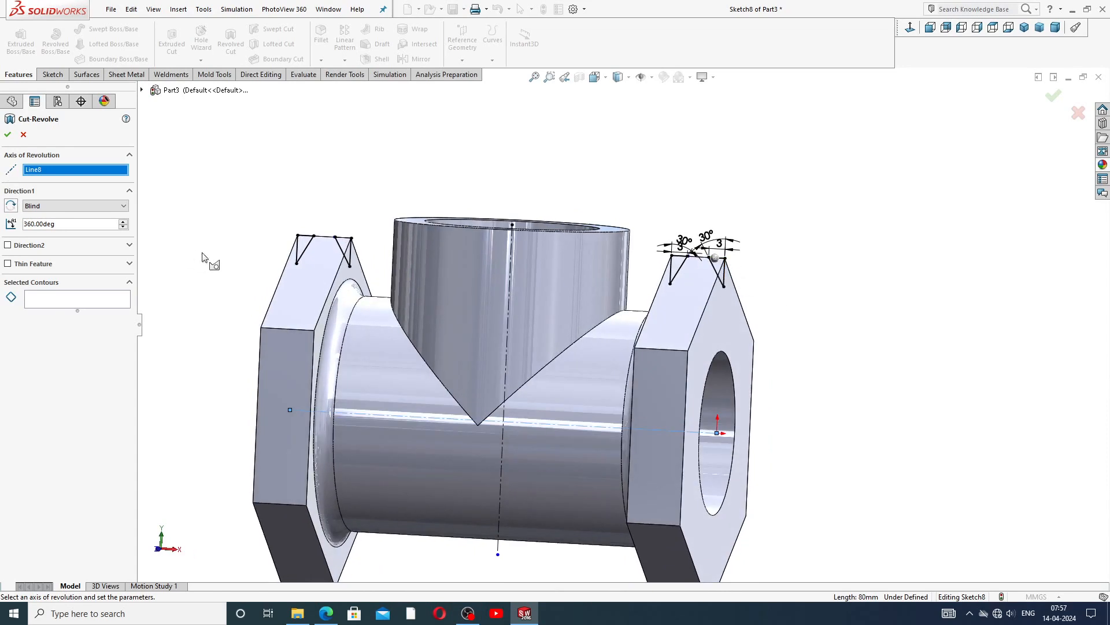
left_click(721, 272)
left_click(677, 267)
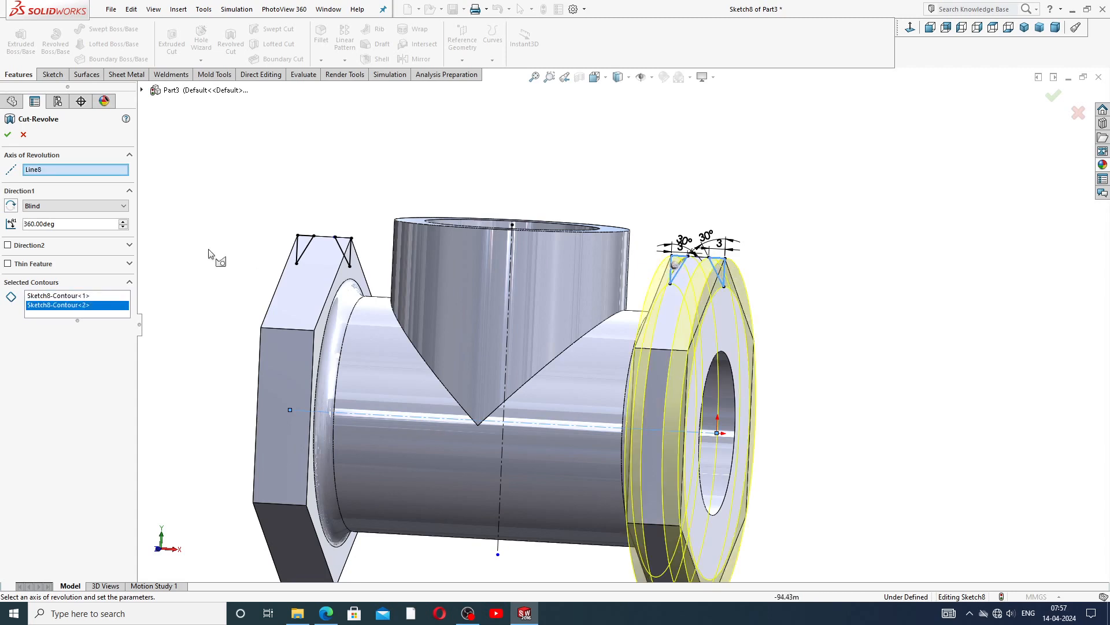
left_click(343, 250)
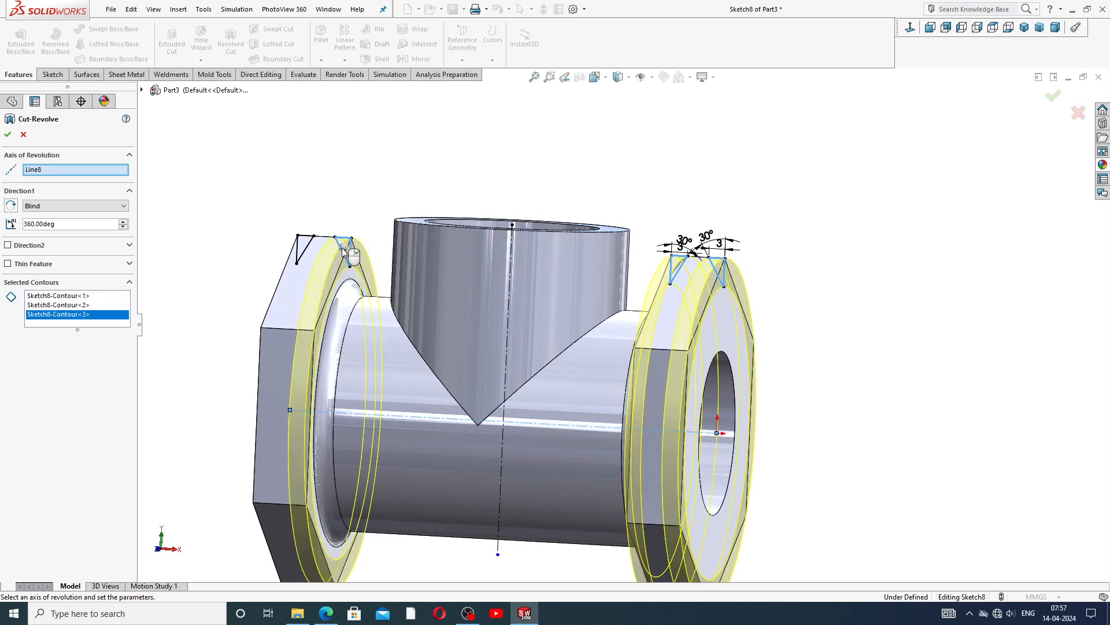
left_click(307, 244)
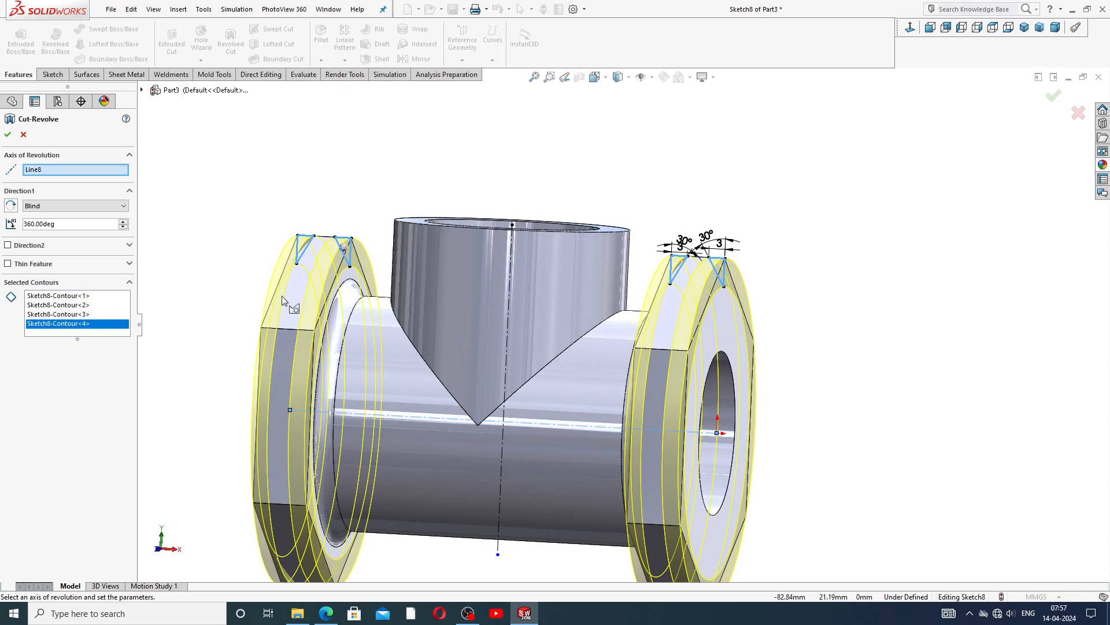
left_click(7, 135)
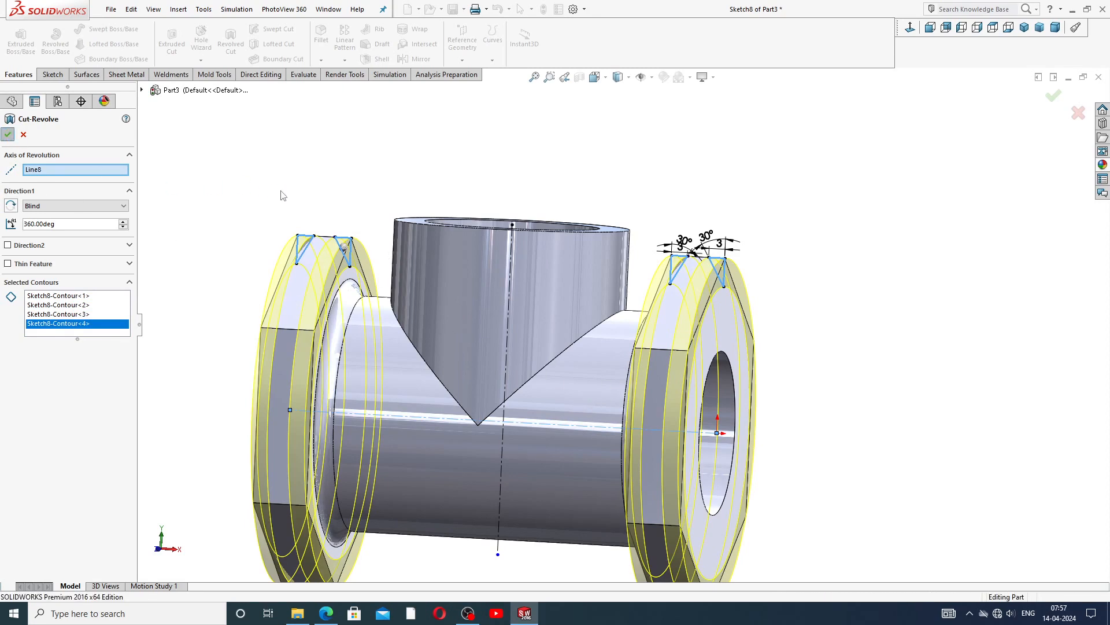
left_click(765, 201)
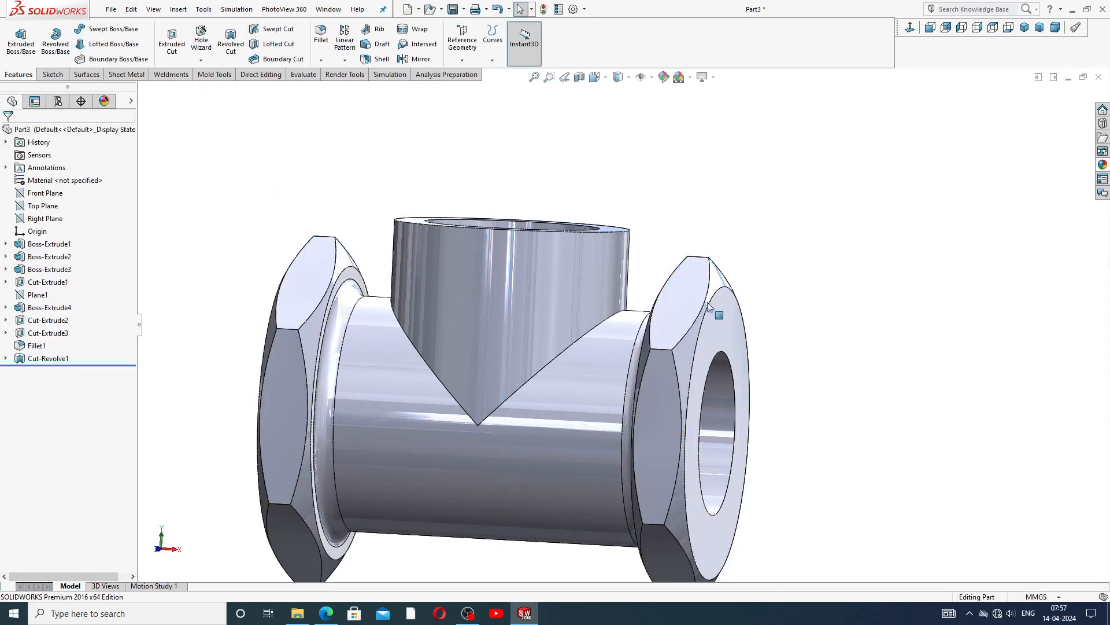
Start a sketch on the ring-shaped top face of the branch
scroll(635, 327, "up", 4)
mouse_move(466, 332)
middle_mouse_down()
mouse_move(564, 454)
mouse_move(460, 419)
mouse_move(520, 405)
middle_mouse_up()
scroll(580, 359, "down", 1)
scroll(581, 363, "down", 1)
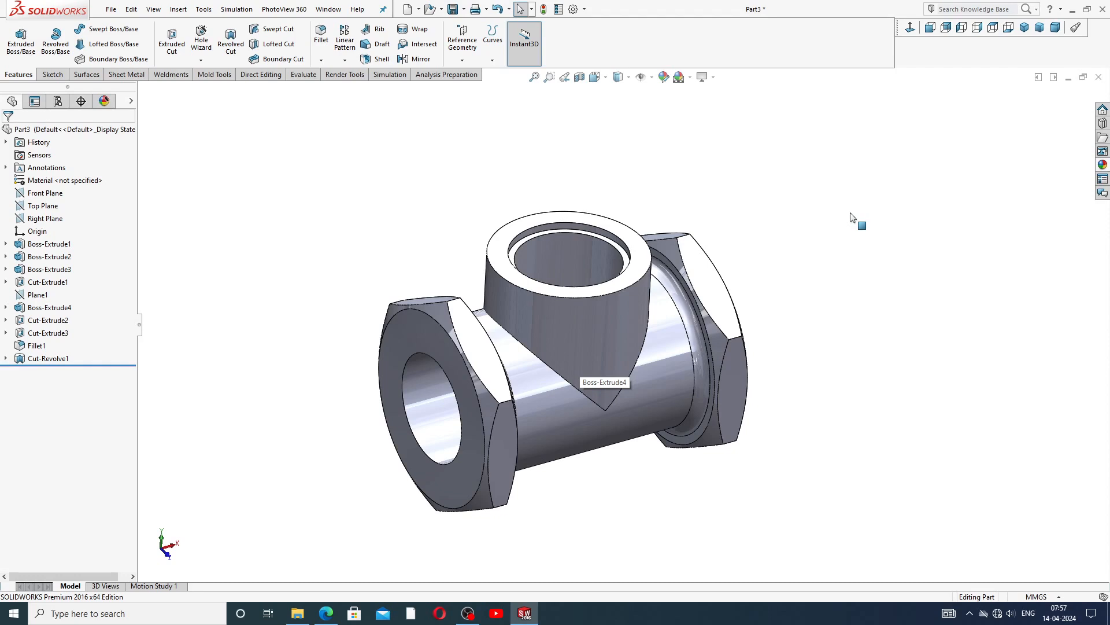
scroll(640, 297, "down", 1)
middle_click_drag(641, 297, 630, 276)
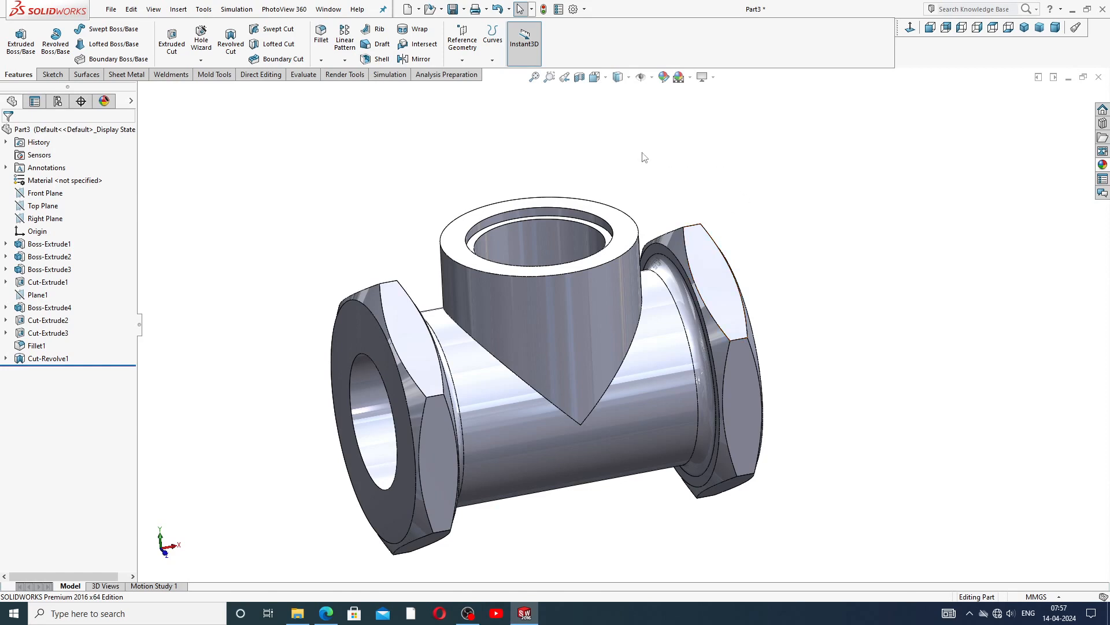
left_click(629, 226)
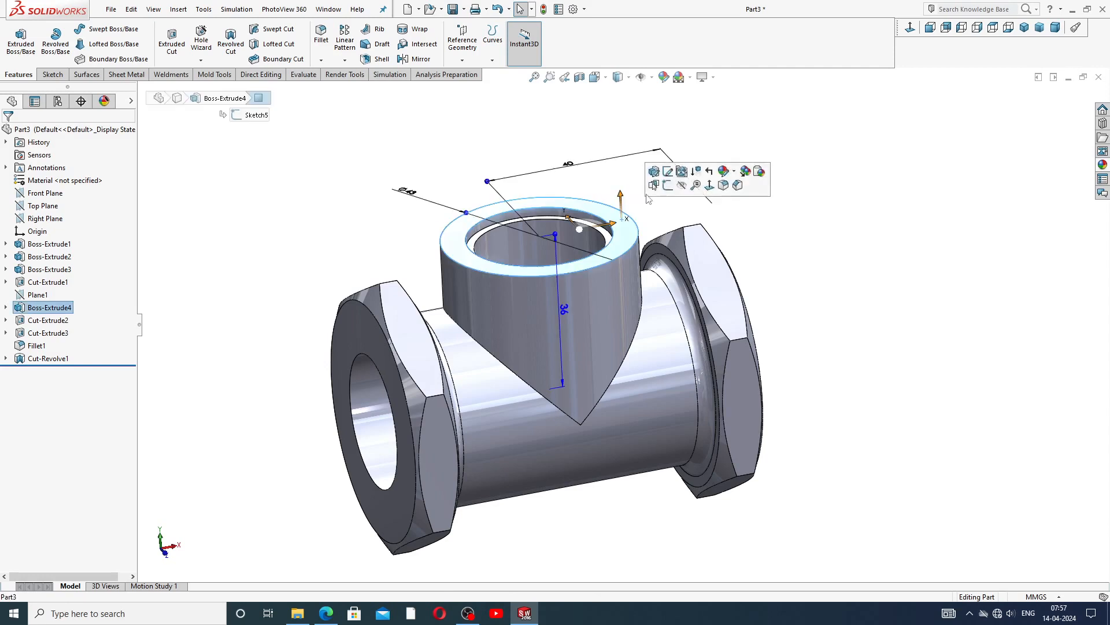
left_click(668, 186)
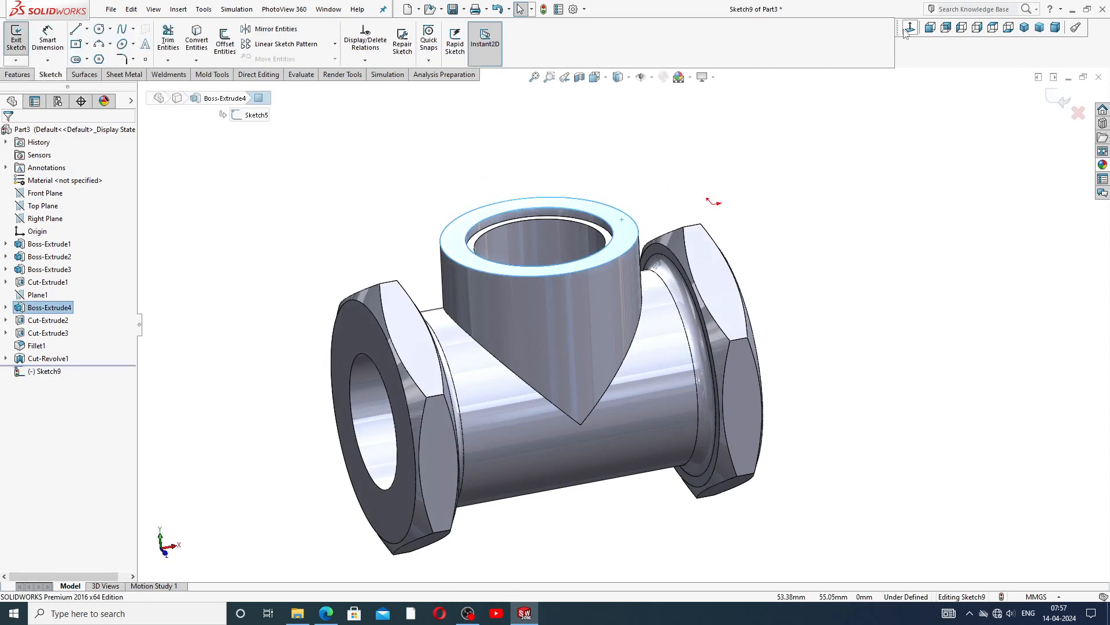
Draw a horizontal construction centerline from the origin into the branch bore, ending short of the bore's center
left_click(87, 29)
left_click(104, 58)
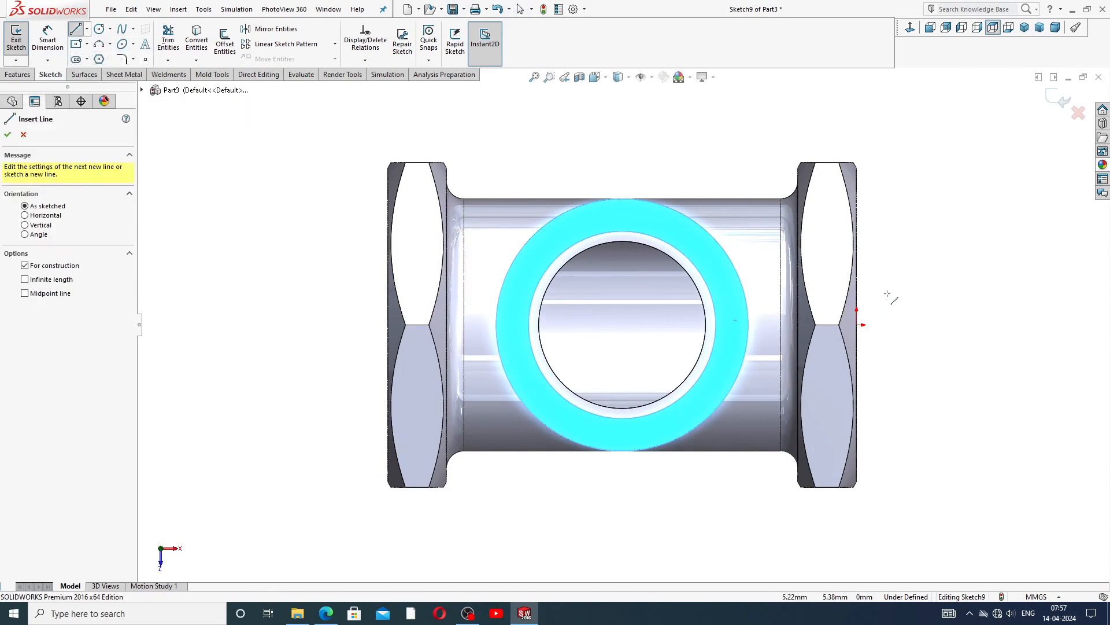
left_click(857, 325)
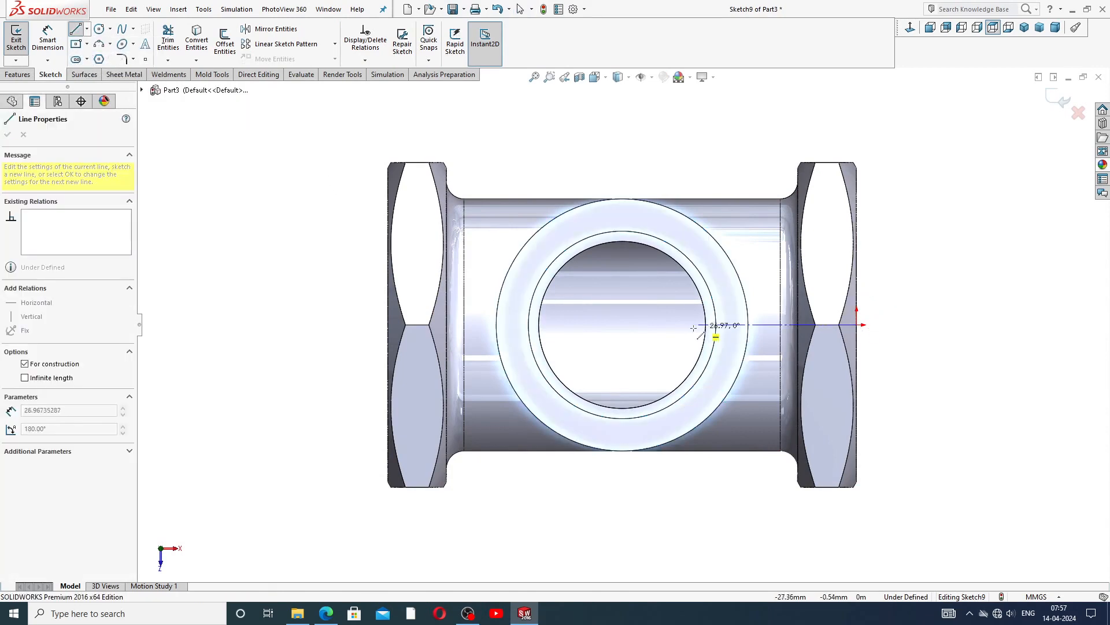
left_click(661, 324)
right_click(681, 321)
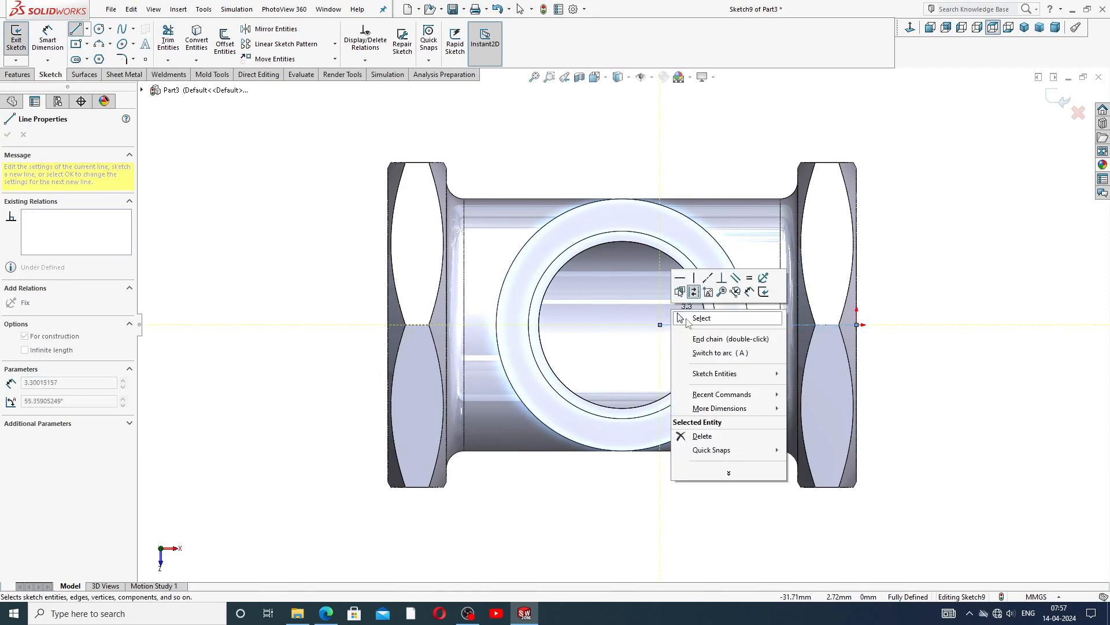
left_click(691, 319)
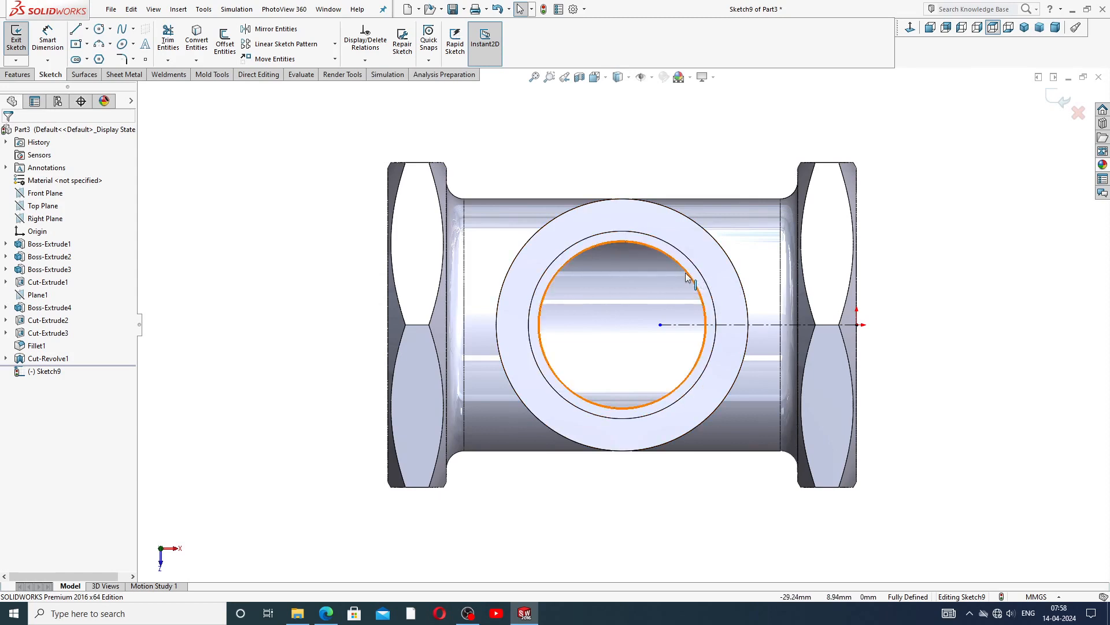
Extend the centerline's free endpoint to coincide with the center of the branch bore
left_click(660, 324)
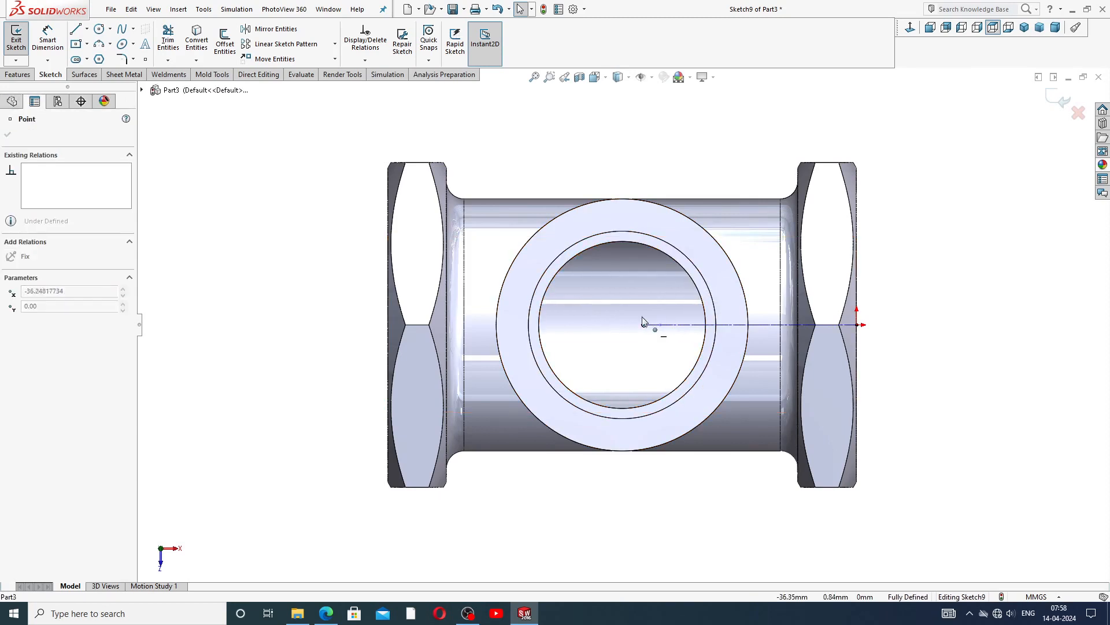
mouse_move(640, 296)
left_mouse_down()
mouse_move(668, 262)
mouse_move(622, 325)
left_mouse_up()
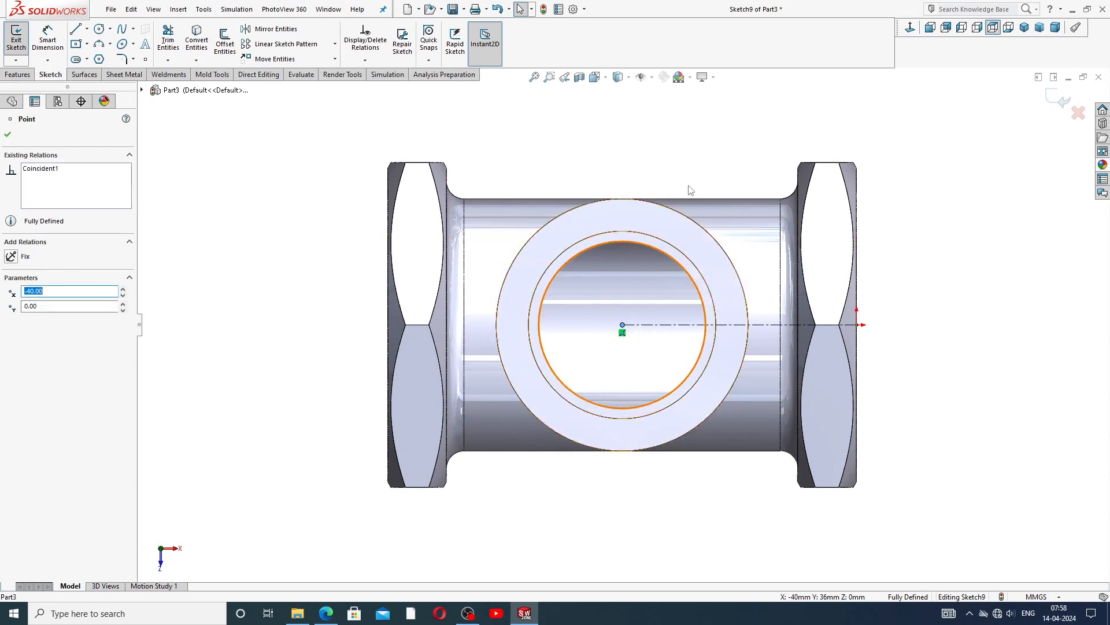
left_click(716, 134)
Add a driven length dimension to the horizontal construction centerline between the origin and the branch bore's center
left_click(47, 40)
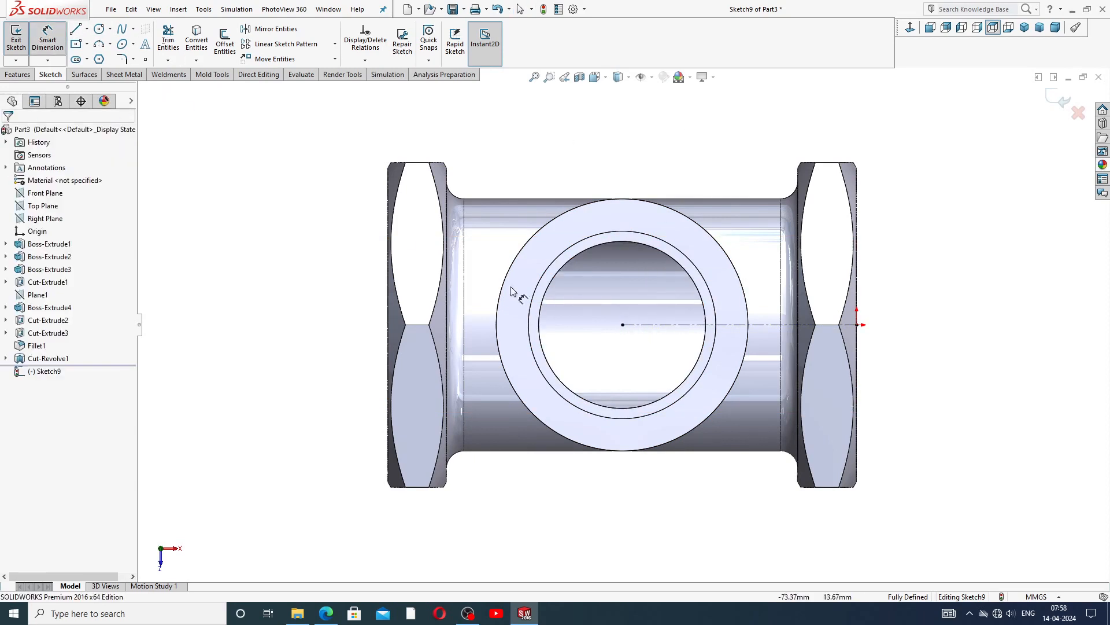
left_click(755, 327)
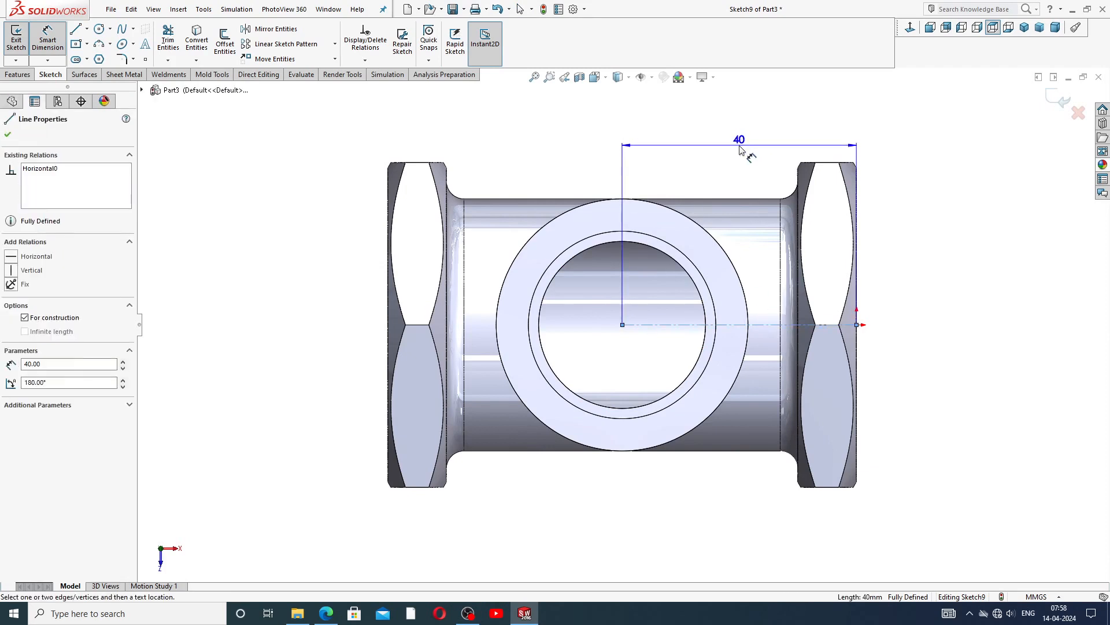
left_click(721, 166)
left_click(626, 306)
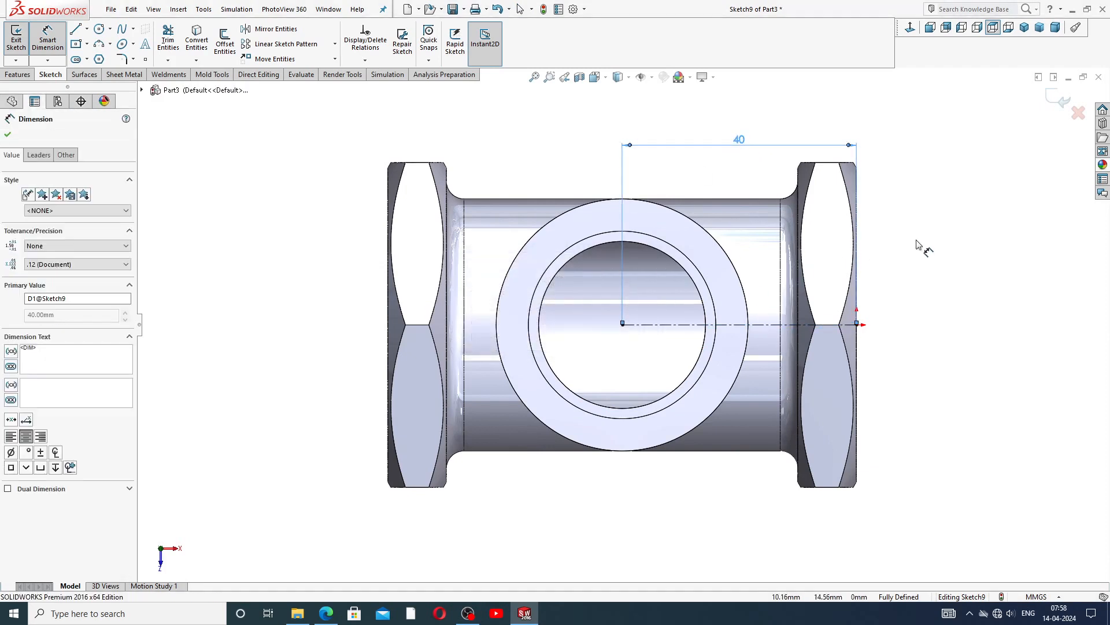
left_click(896, 243)
right_click(202, 127)
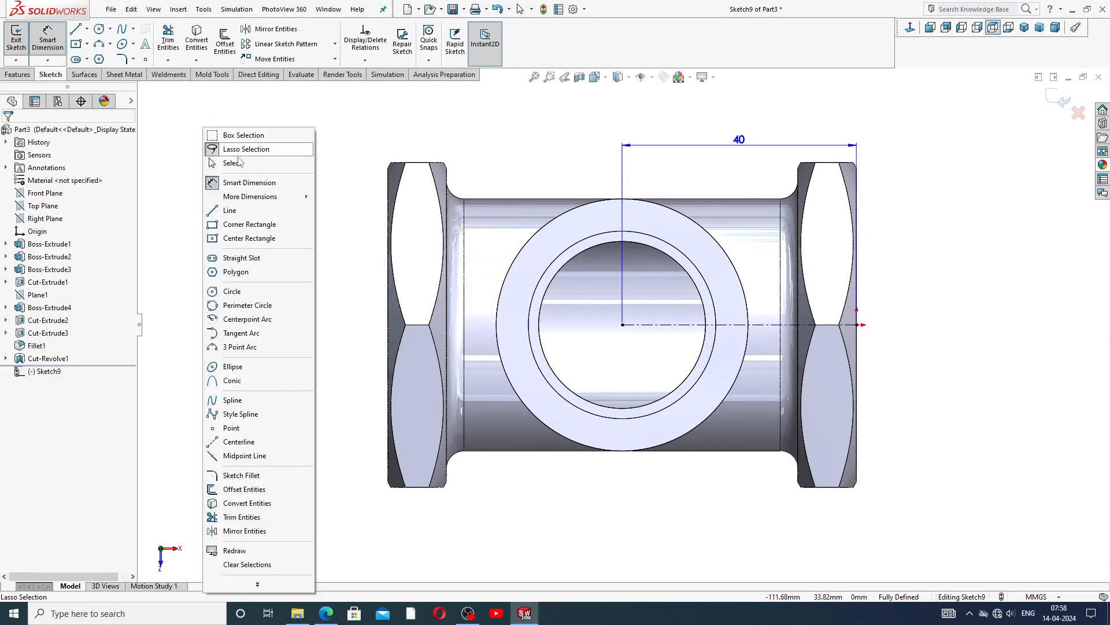
left_click(215, 157)
Draw a center rectangle about 39 mm wide and 38 mm high, centered on the branch bore
left_click(87, 44)
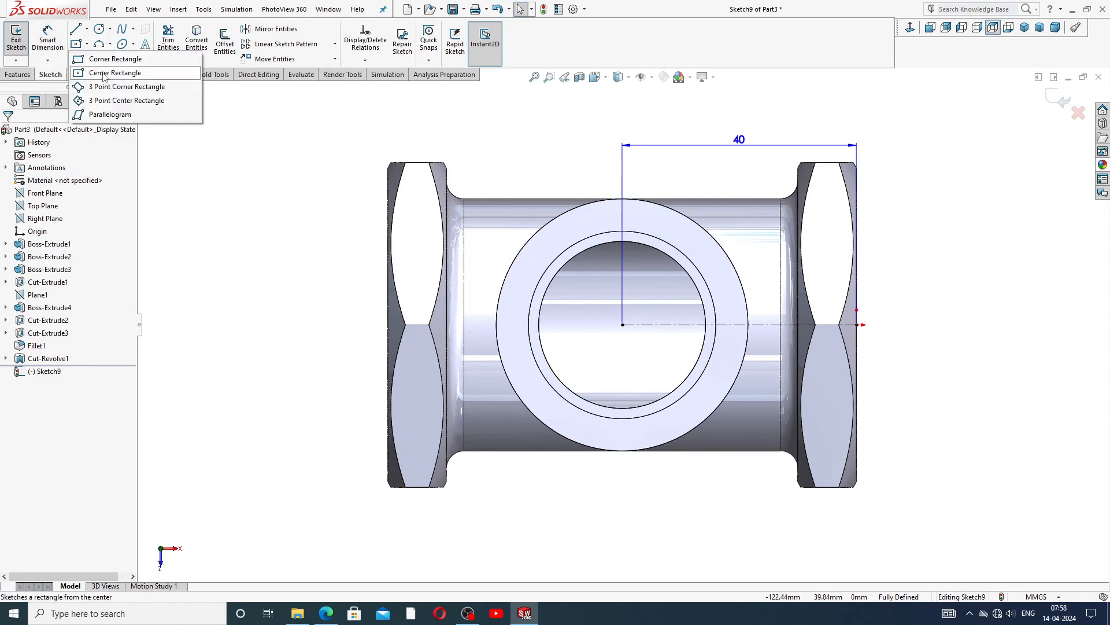
left_click(107, 73)
left_click(623, 324)
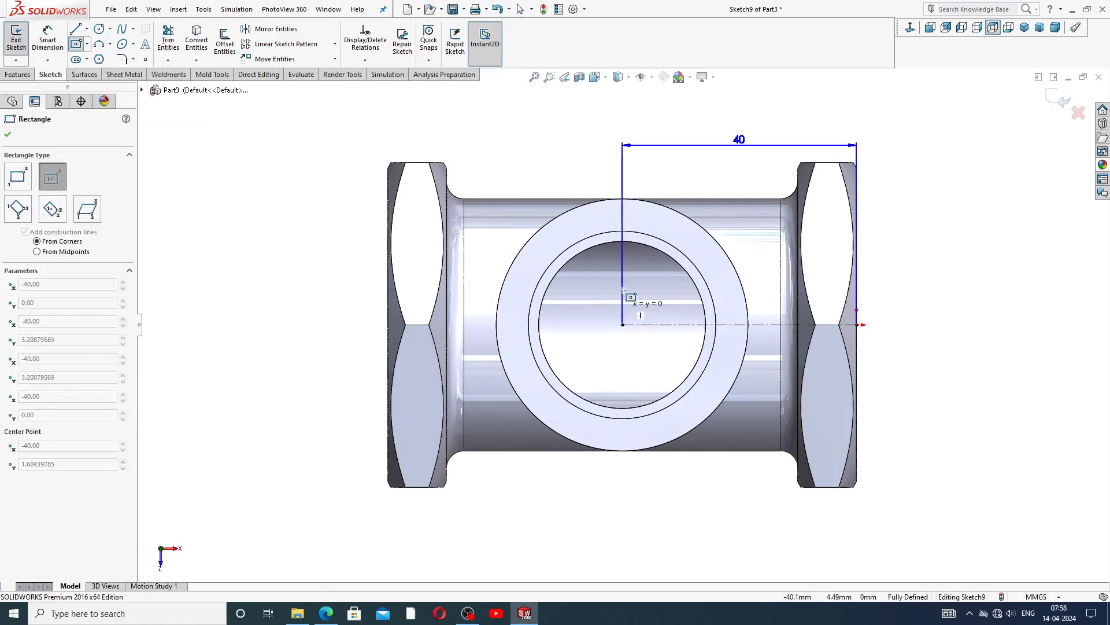
left_click(737, 211)
right_click(752, 174)
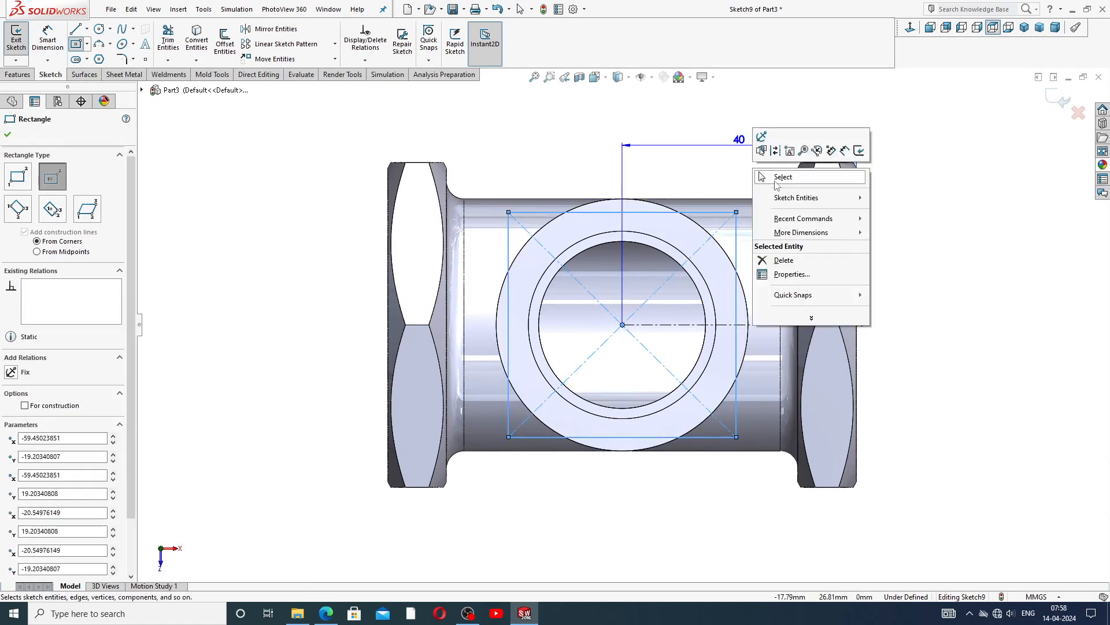
left_click(782, 177)
Dimension the center rectangle's horizontal width as 32 mm
left_click(47, 37)
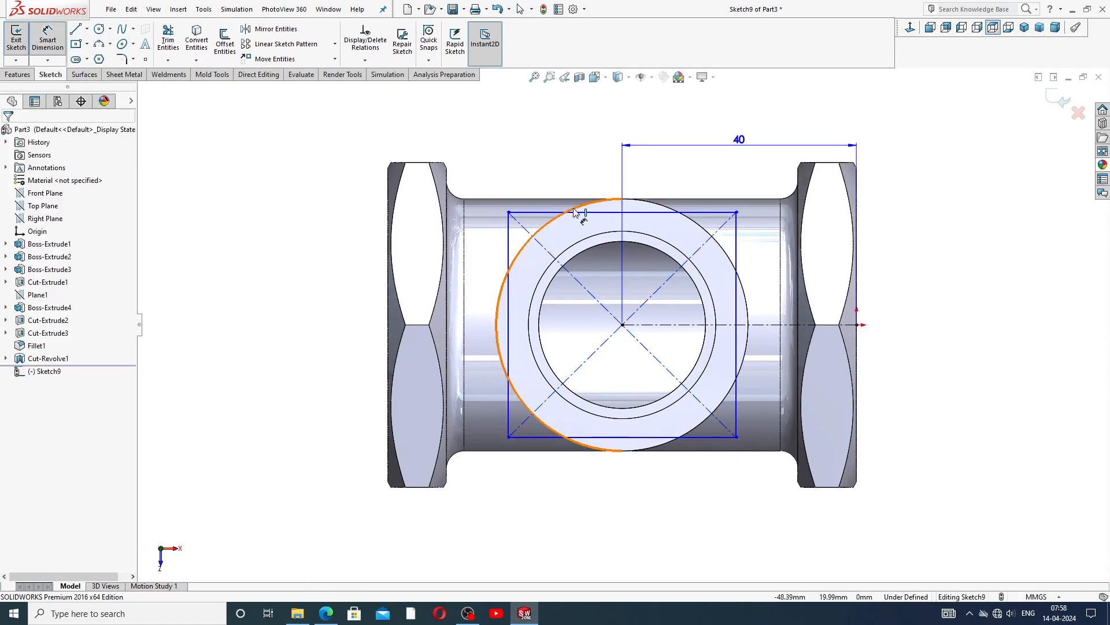
left_click(541, 217)
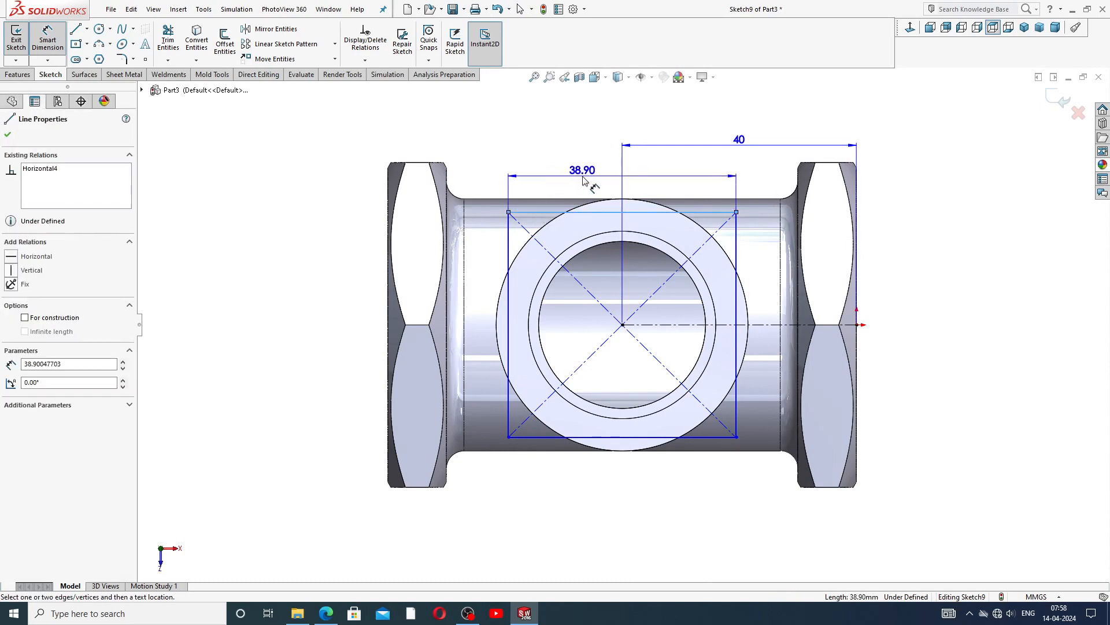
left_click(586, 180)
type("32")
key("Return")
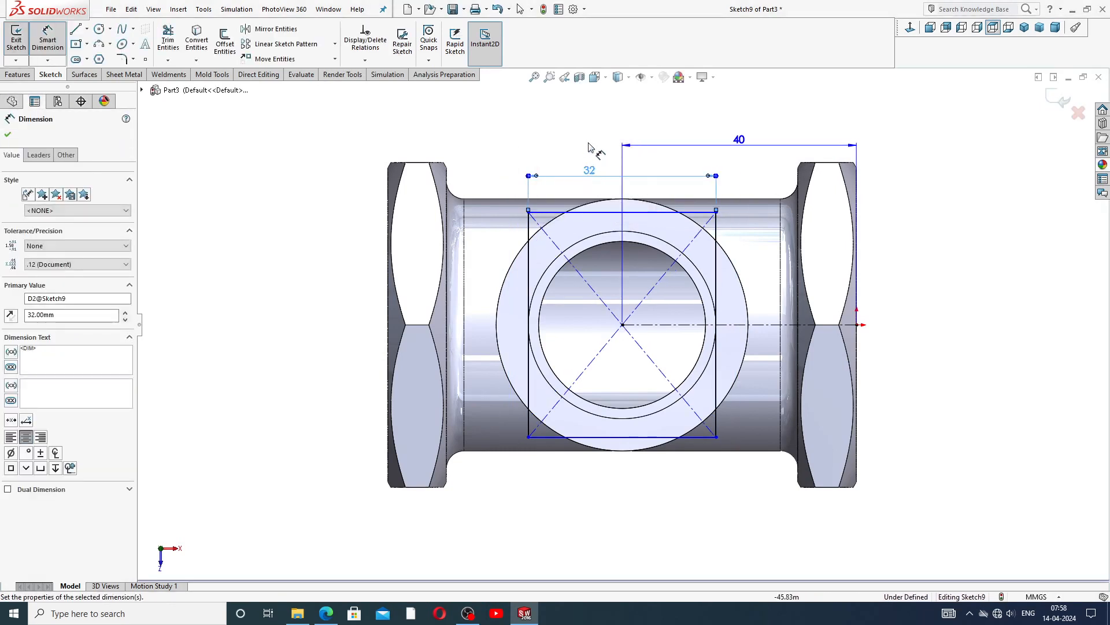
Dimension the center rectangle's vertical height as 35 mm and shift that dimension slightly away from the rectangle
left_click(718, 264)
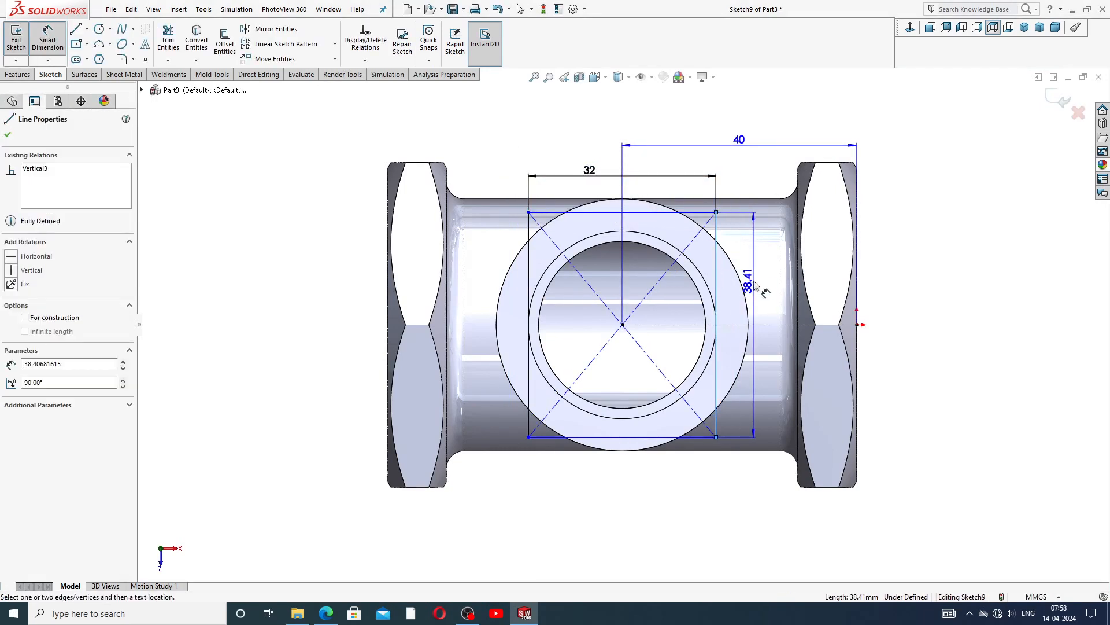
left_click(758, 280)
type("35")
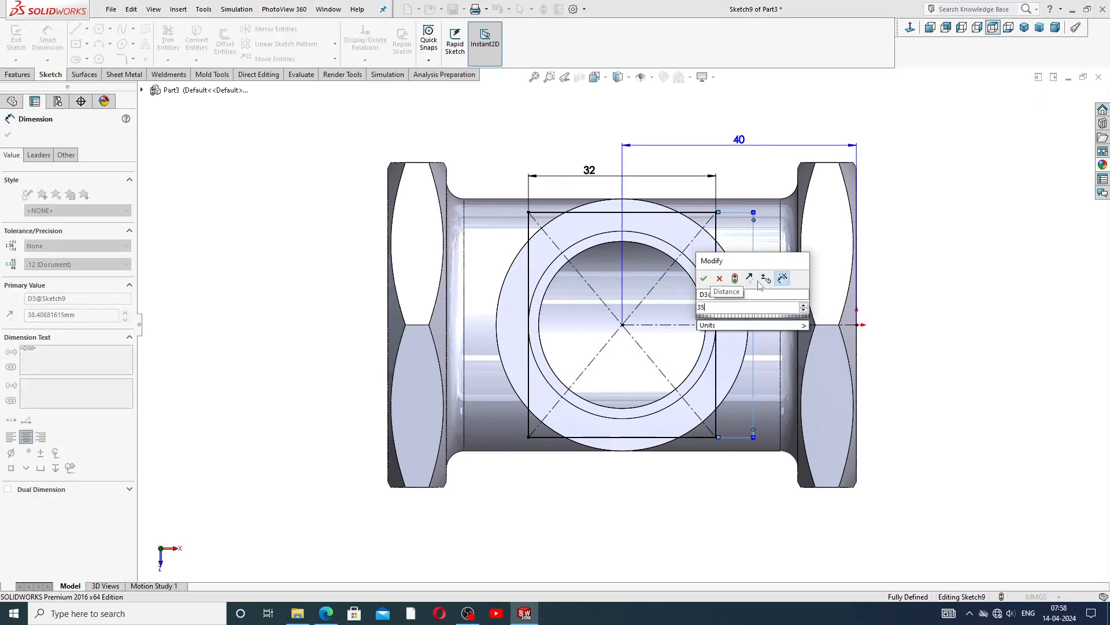
key("Return")
left_click(933, 258)
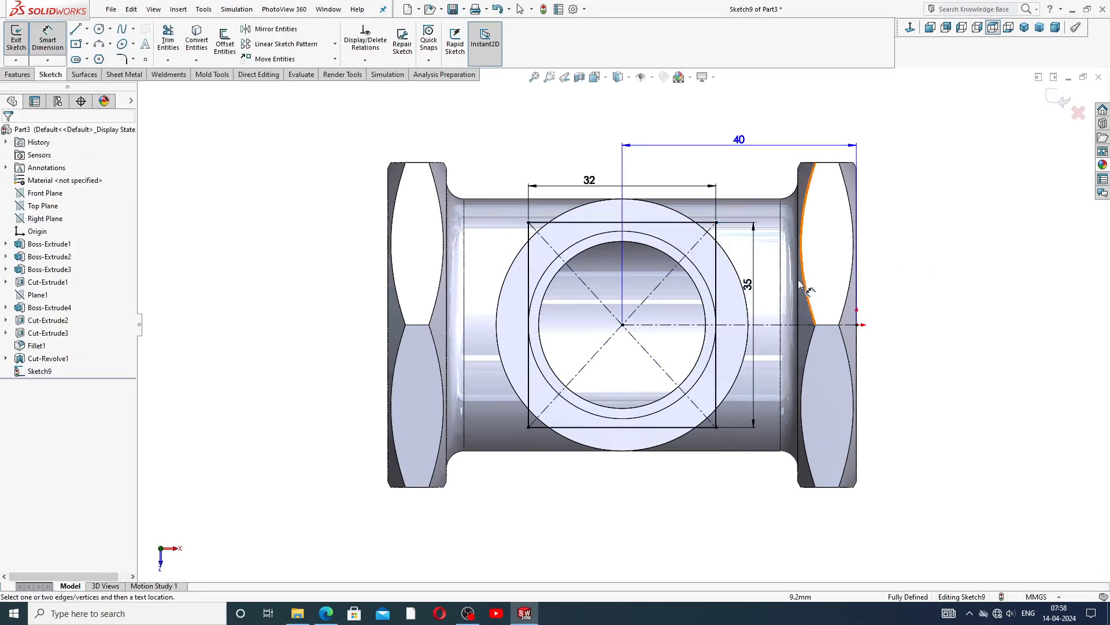
mouse_move(754, 290)
left_mouse_down()
mouse_move(768, 310)
mouse_move(765, 296)
left_mouse_up()
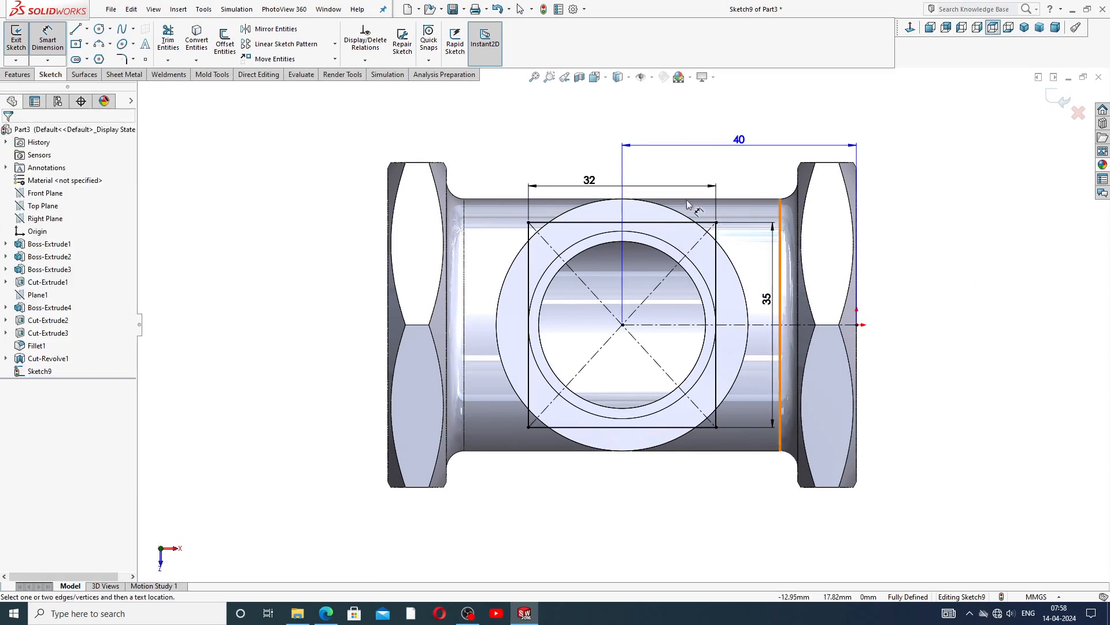
right_click(935, 234)
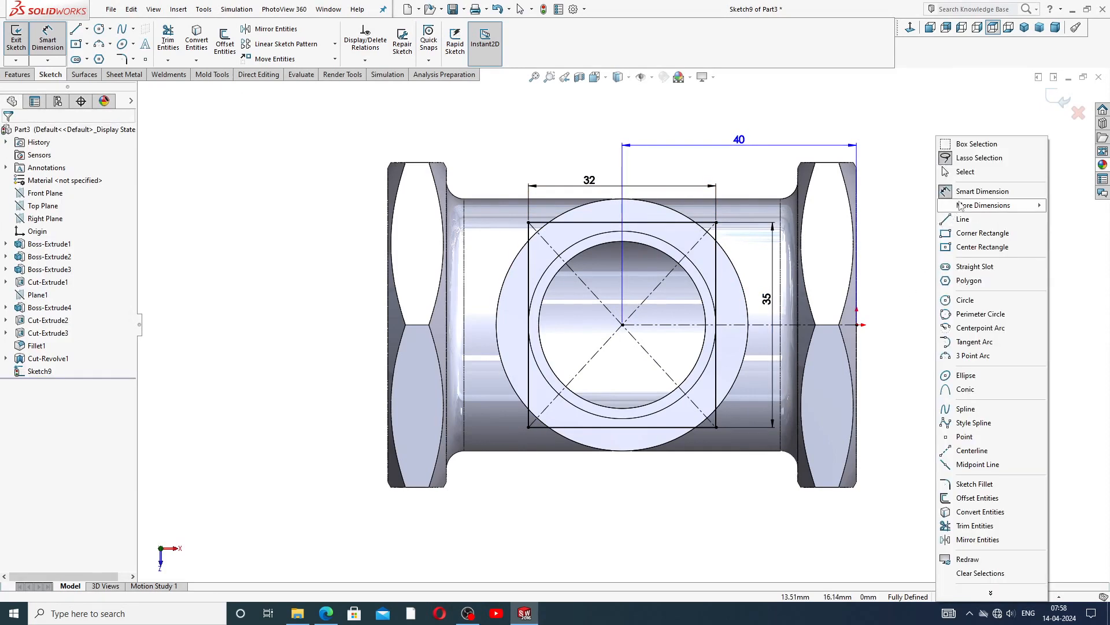
left_click(967, 172)
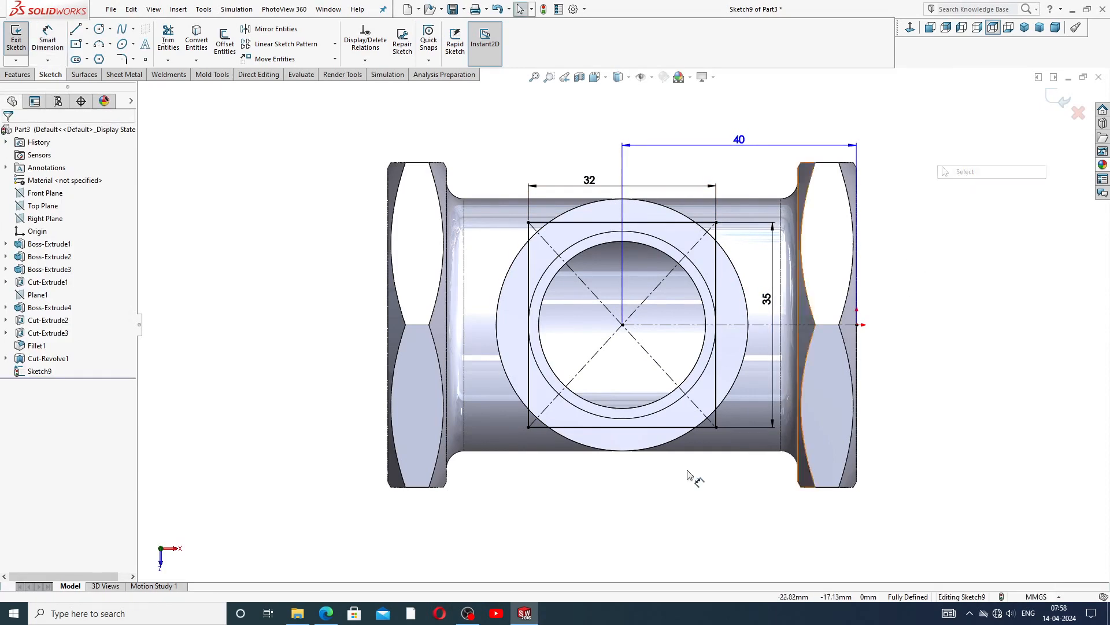
Check the PDF drawing, set the rectangle's width to 30 mm and place its height dimension outside the valve body
left_click(326, 613)
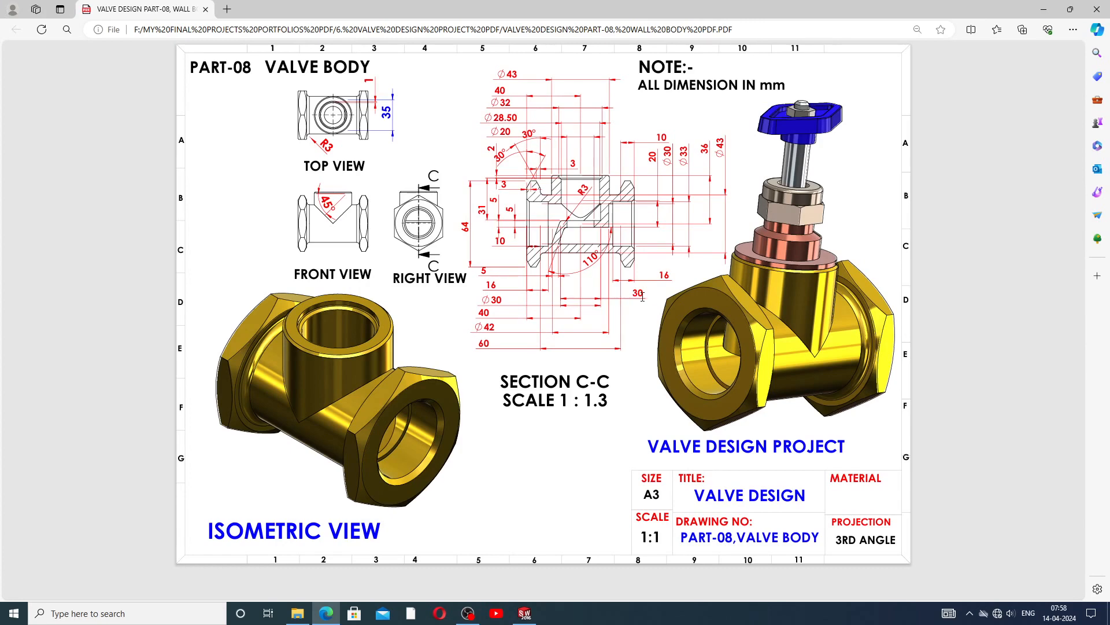
left_click(529, 618)
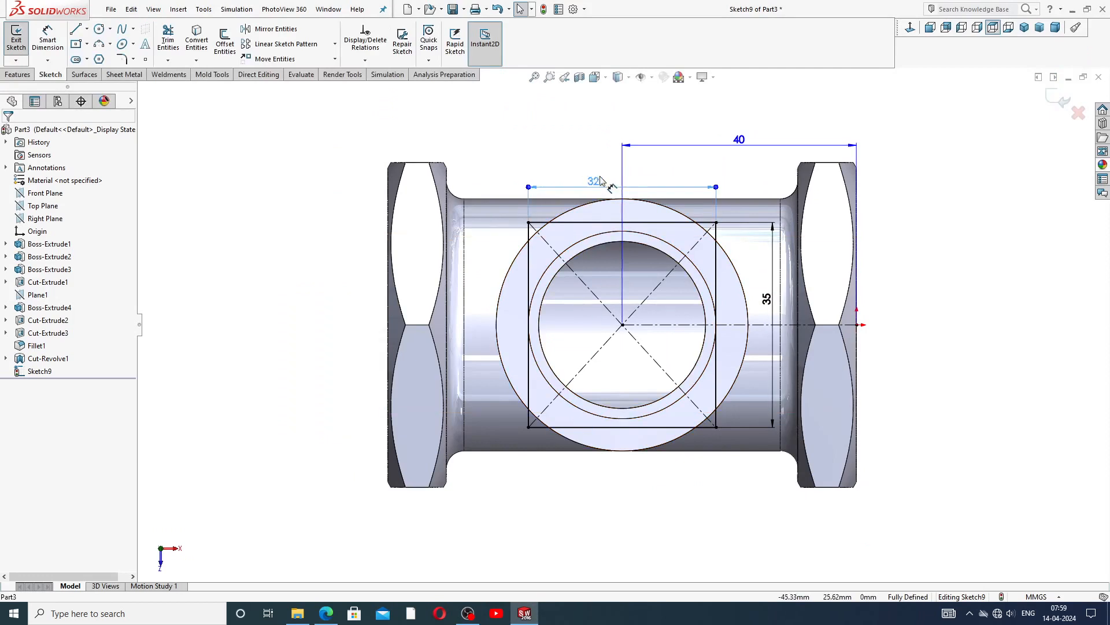
left_click(605, 181)
double_click(606, 181)
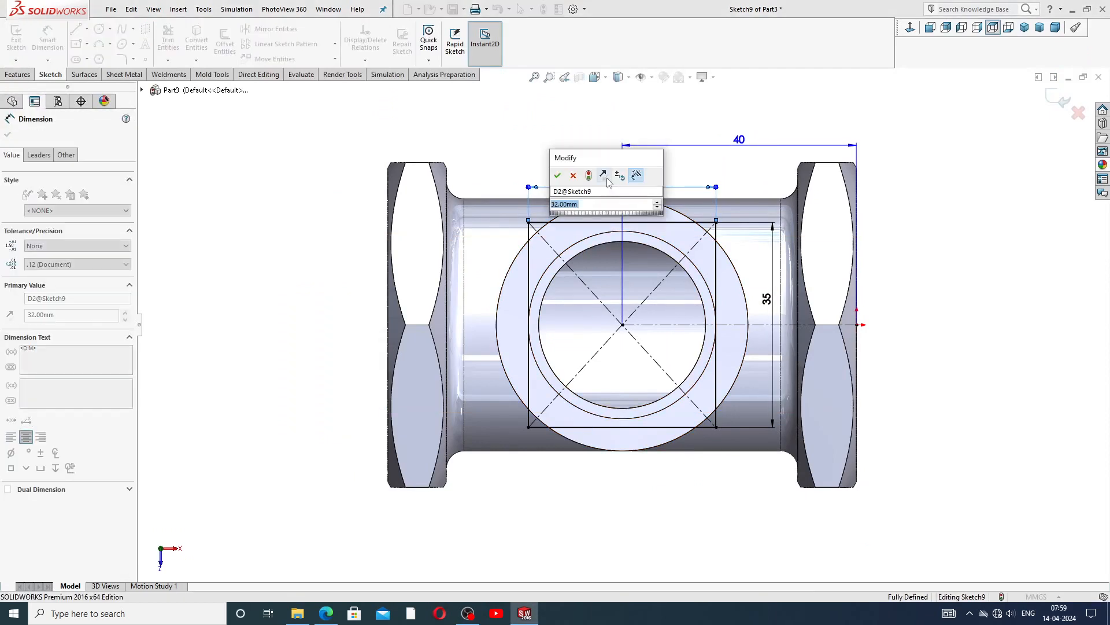
type("30")
key("Return")
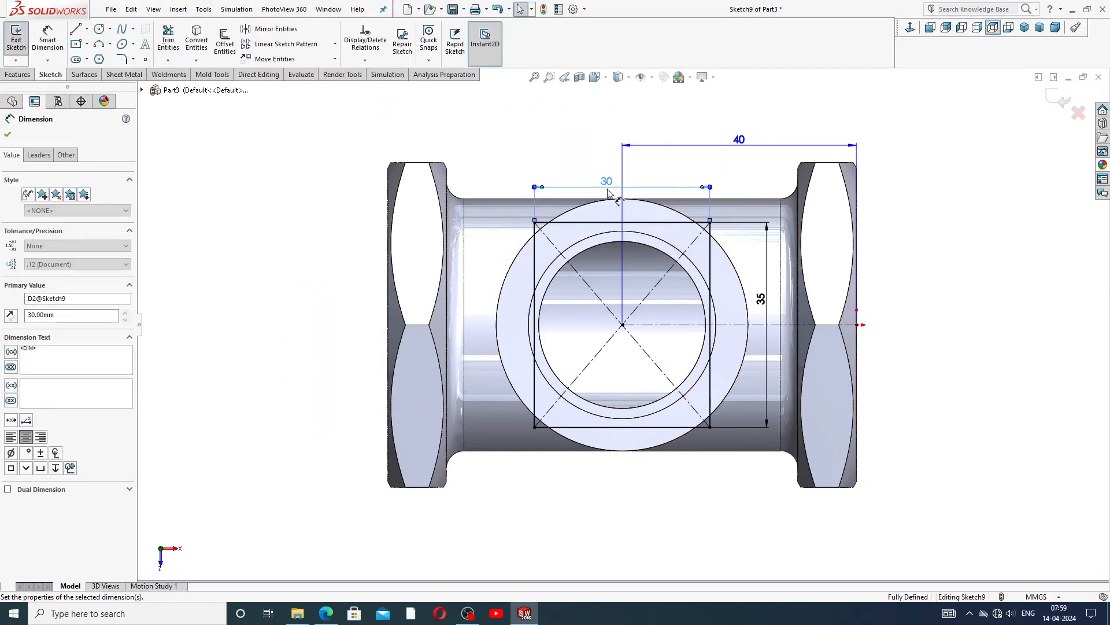
left_click(909, 194)
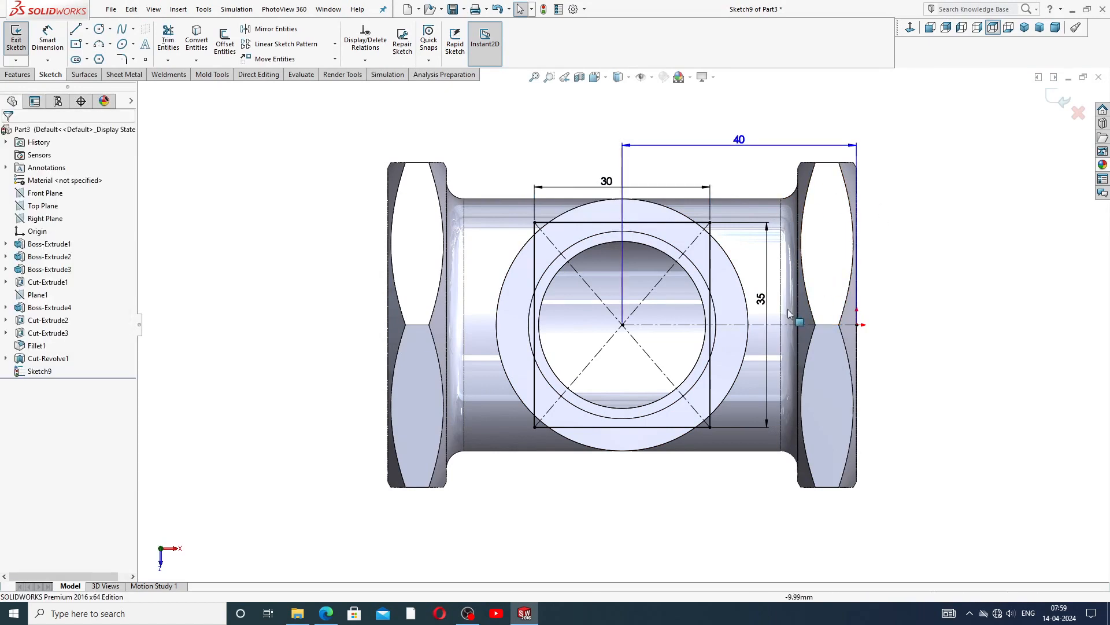
left_click_drag(763, 305, 902, 306)
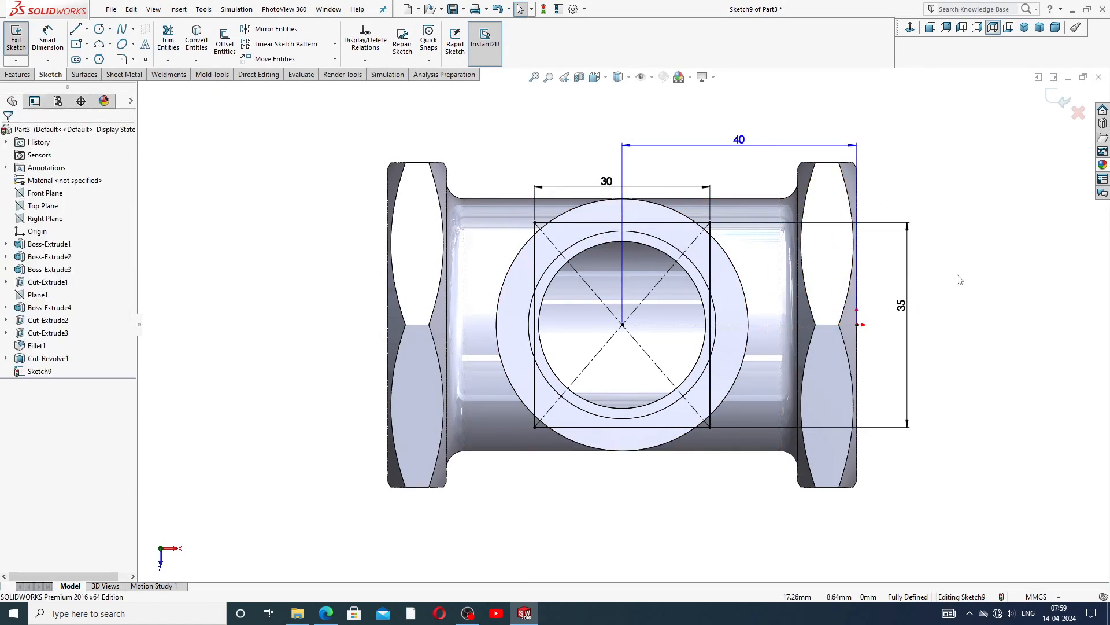
left_click(533, 614)
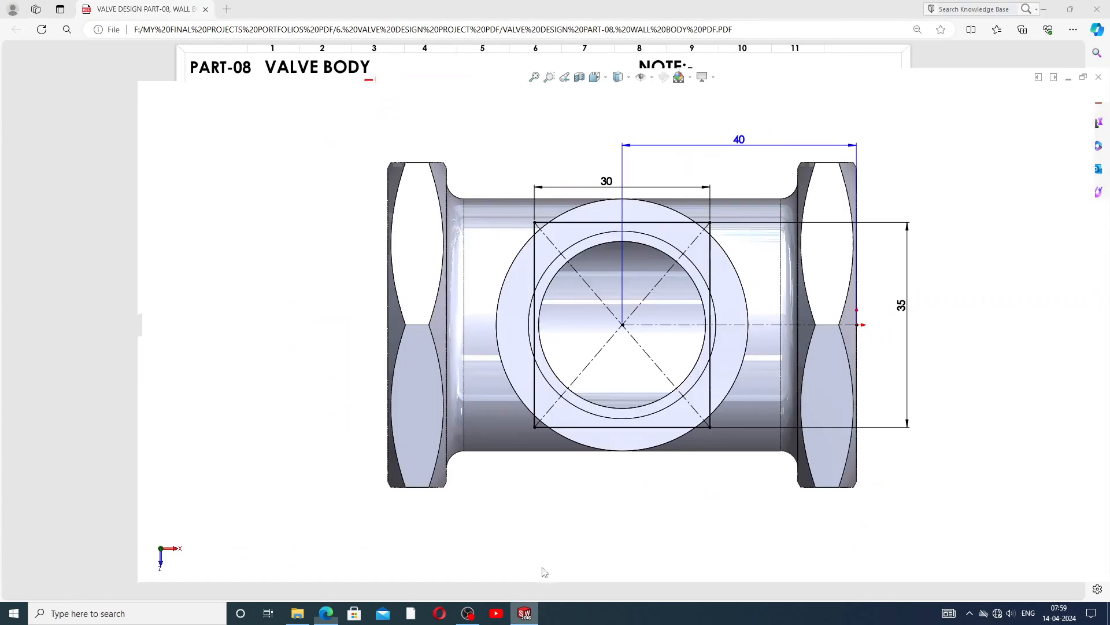
left_click(525, 613)
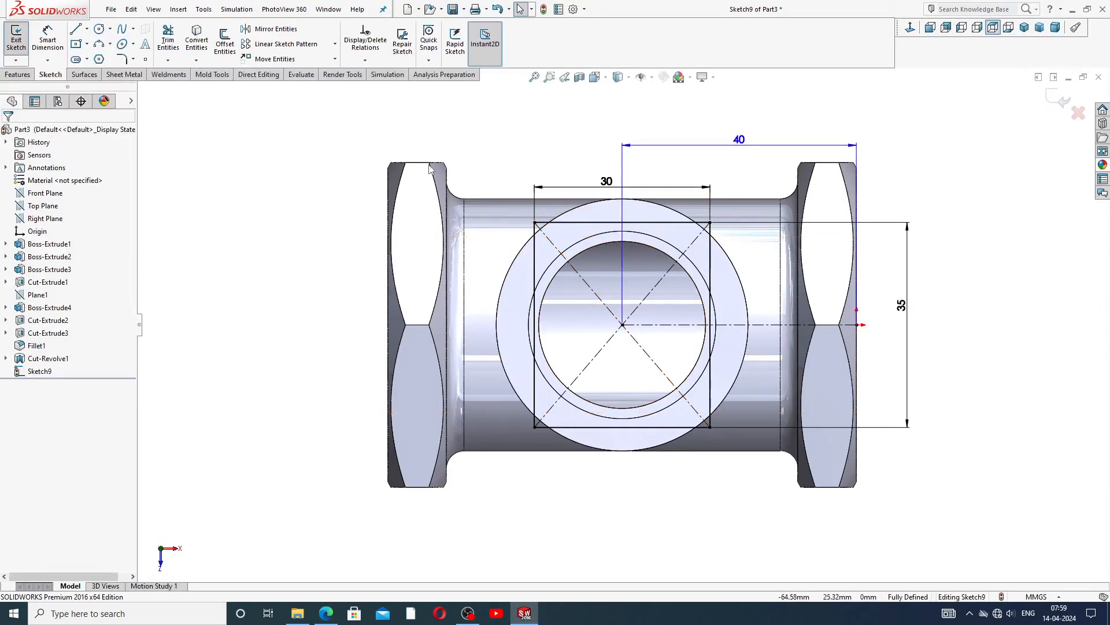
left_click(30, 76)
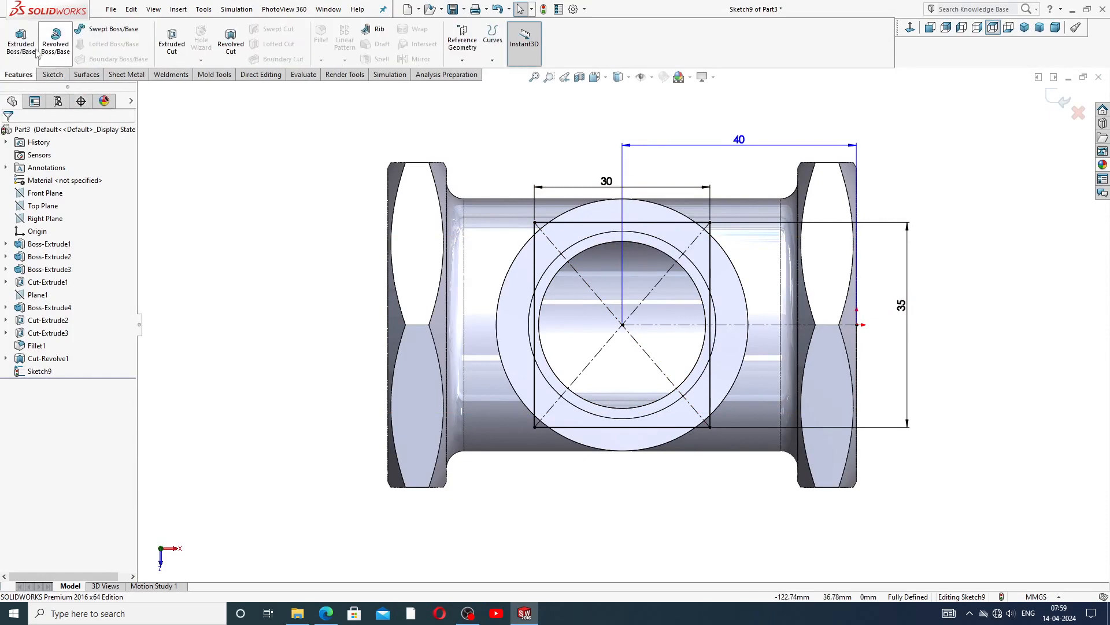
left_click(21, 36)
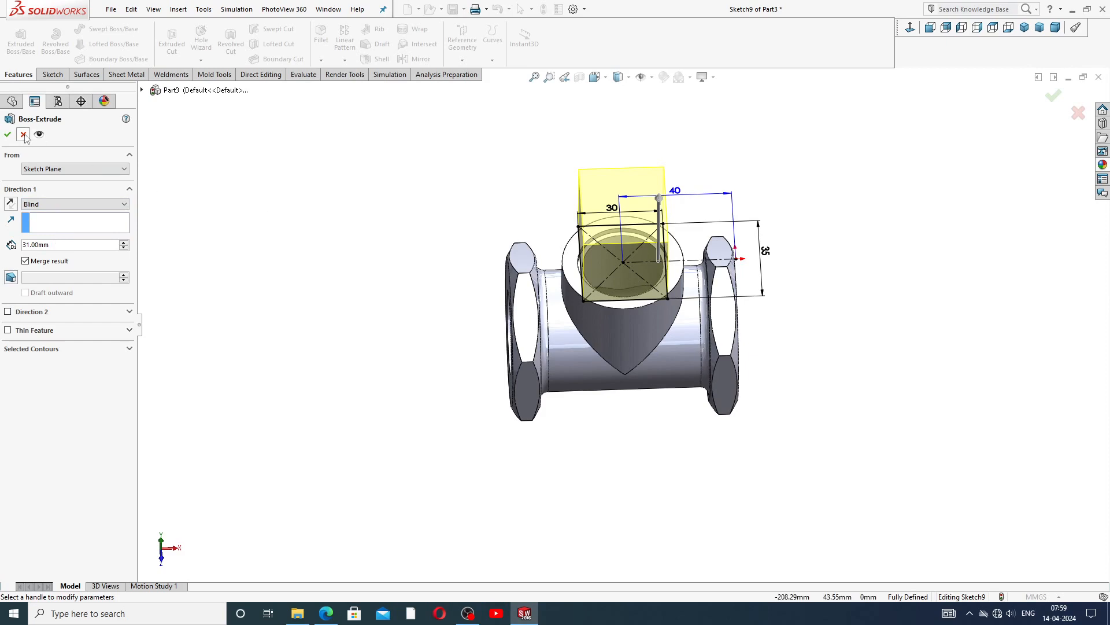
key("Escape")
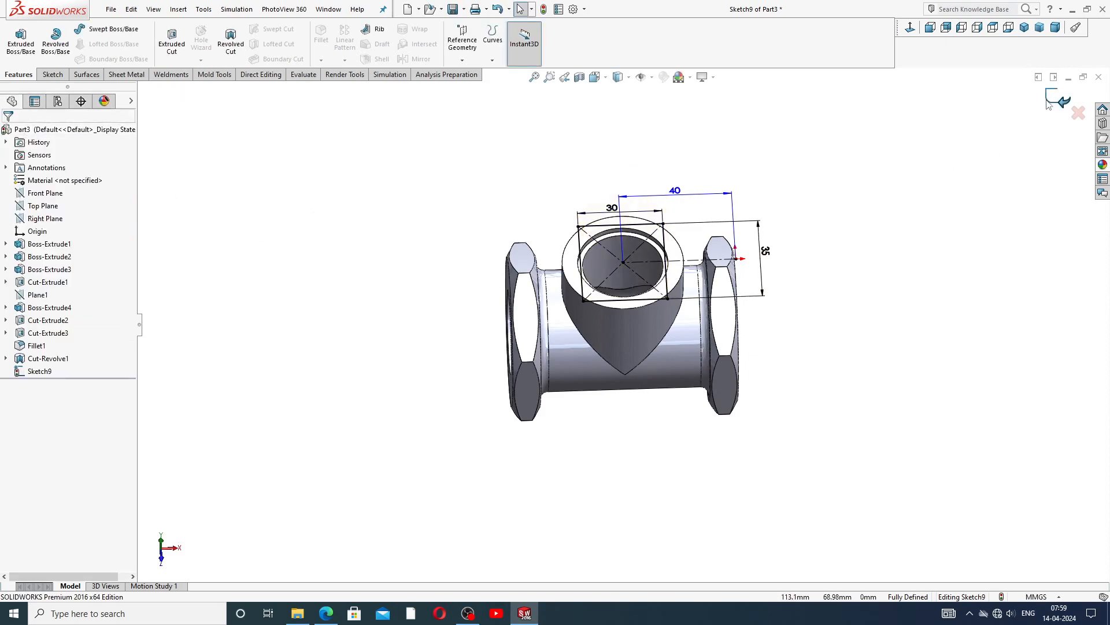
Exit the rectangle sketch on the branch's top face and delete that sketch from the part
right_click(39, 373)
left_click(1062, 103)
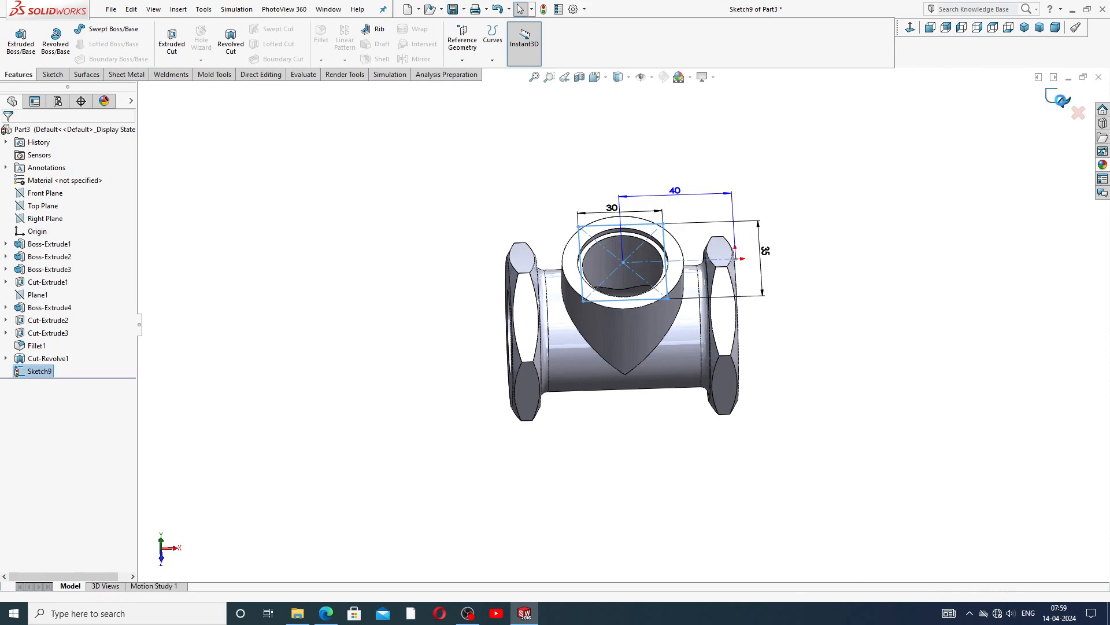
right_click(48, 377)
left_click(79, 442)
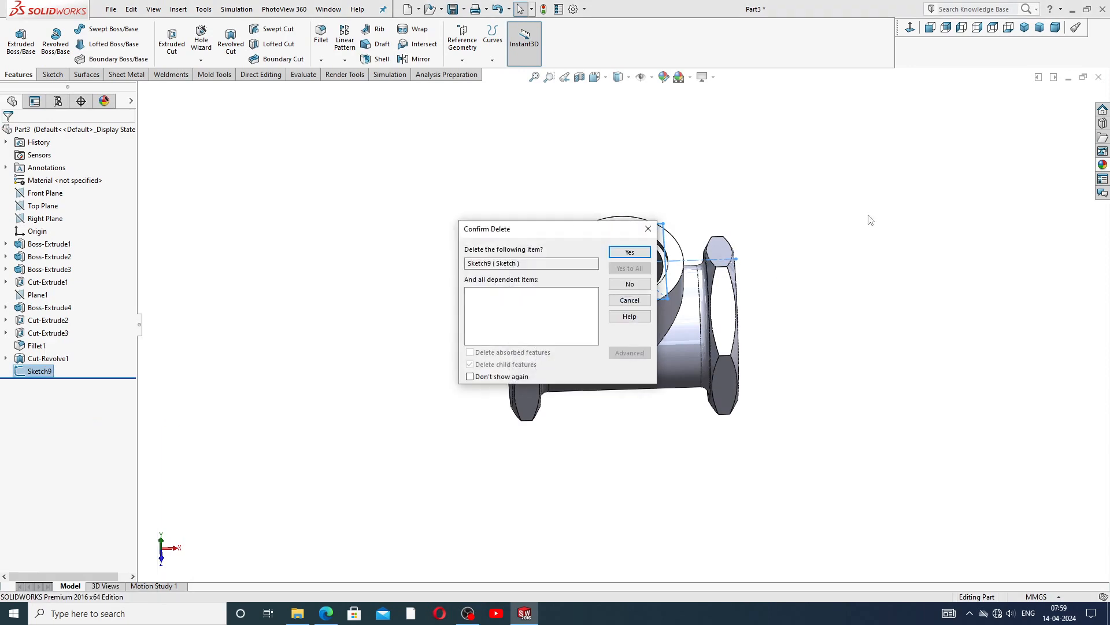
left_click(630, 252)
Start a new sketch on the Top Plane and view it straight on
mouse_move(741, 235)
middle_mouse_down()
mouse_move(731, 199)
mouse_move(749, 266)
middle_mouse_up()
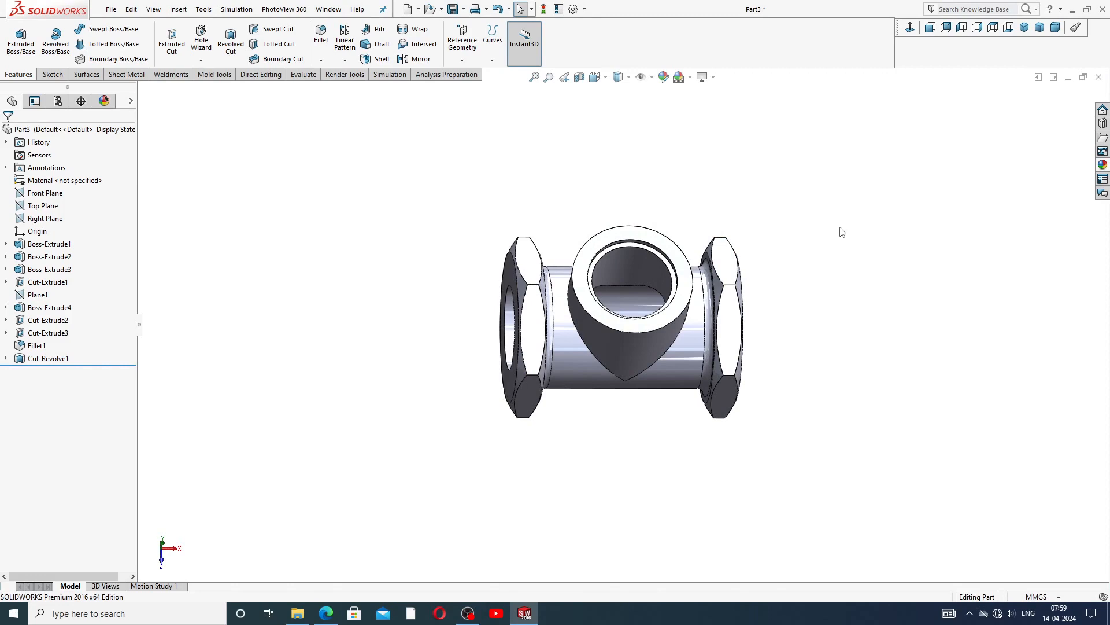
middle_click_drag(693, 261, 520, 290)
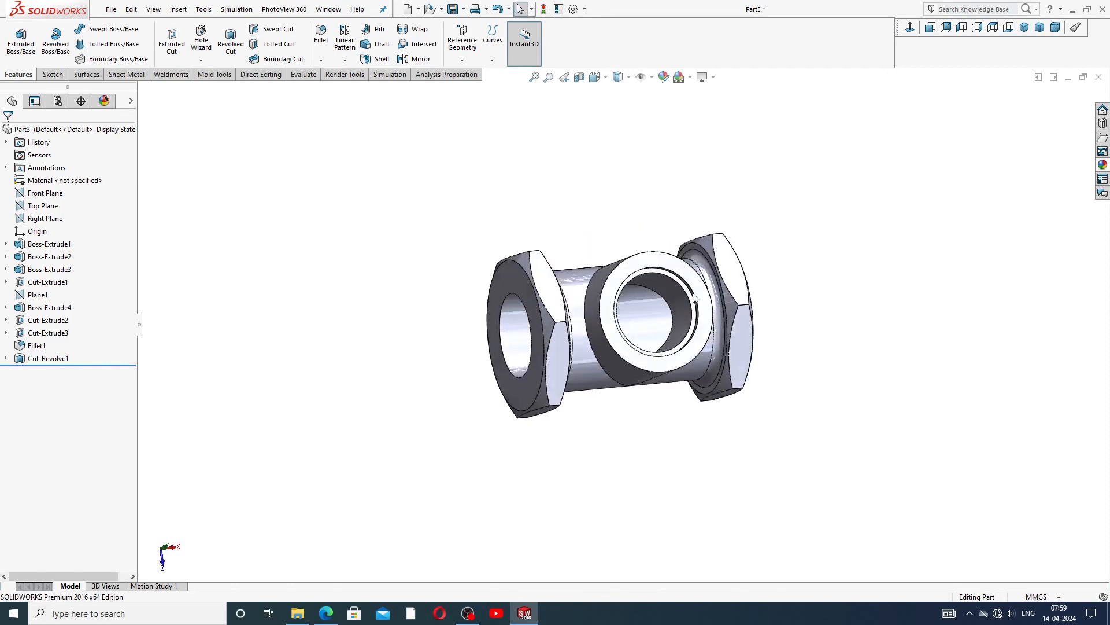
left_click(55, 208)
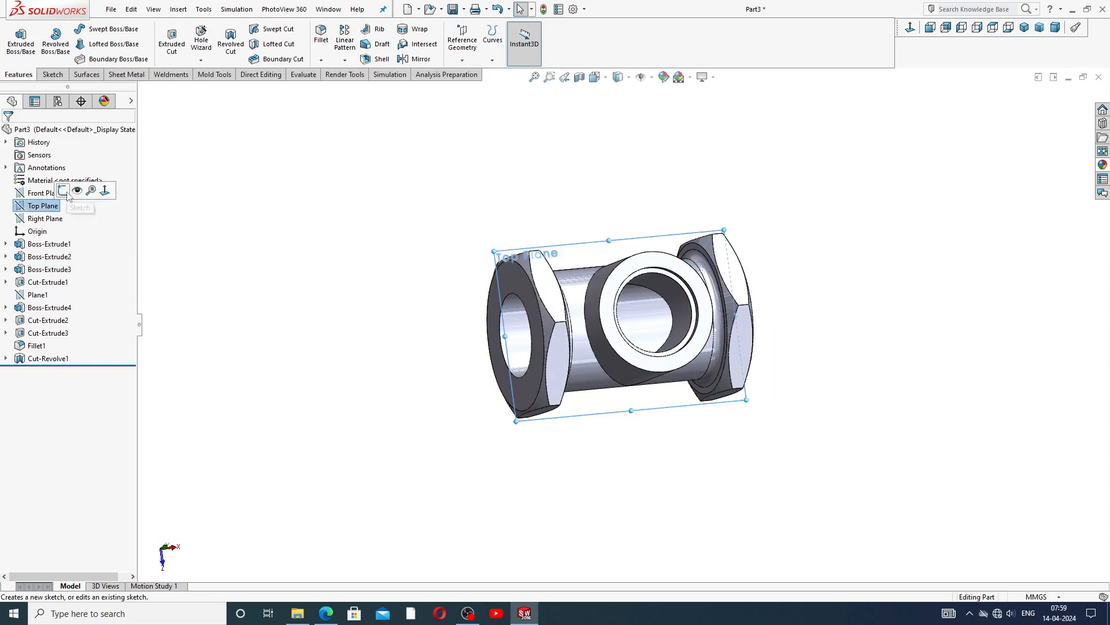
left_click(63, 191)
left_click(911, 28)
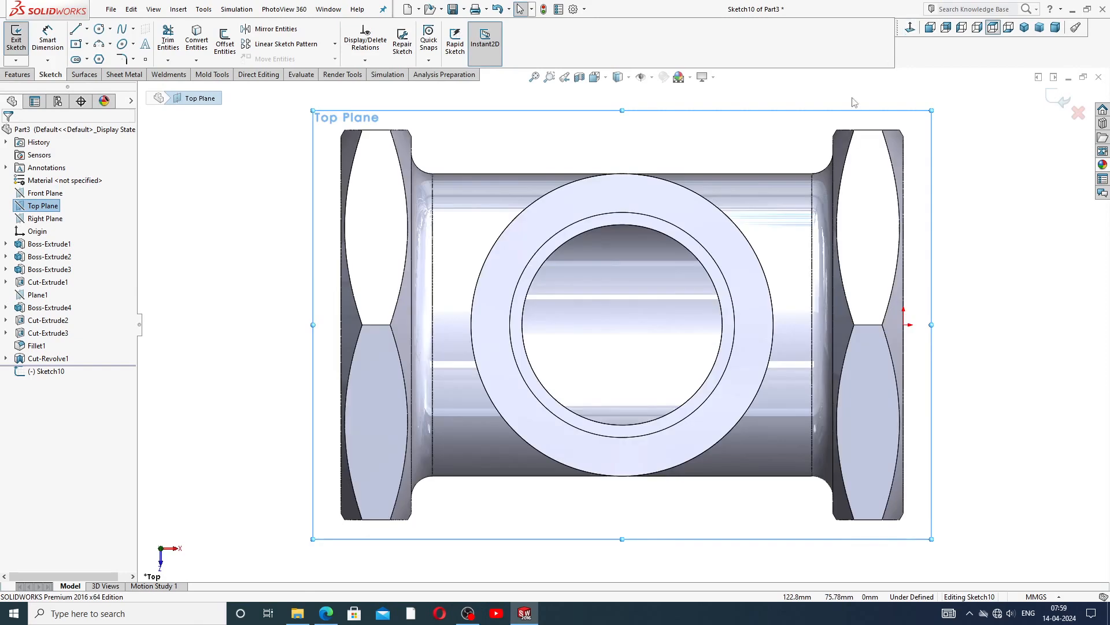
middle_click_drag(872, 218, 903, 231)
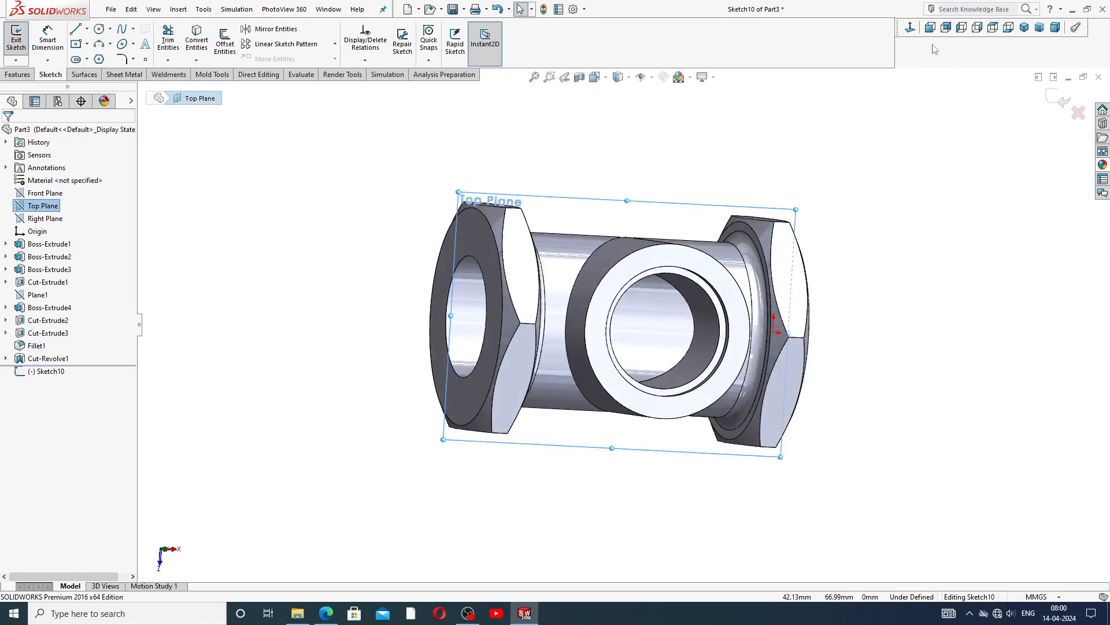
left_click(912, 29)
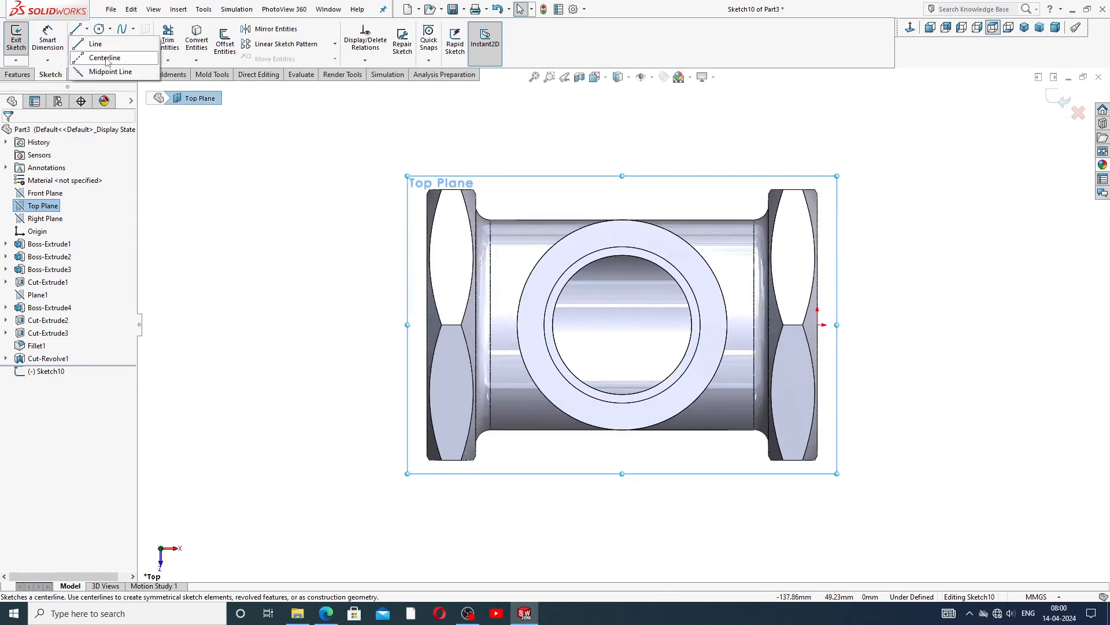
Sketch a horizontal centerline about 40 mm long from the origin to the centre of the branch
left_click(105, 58)
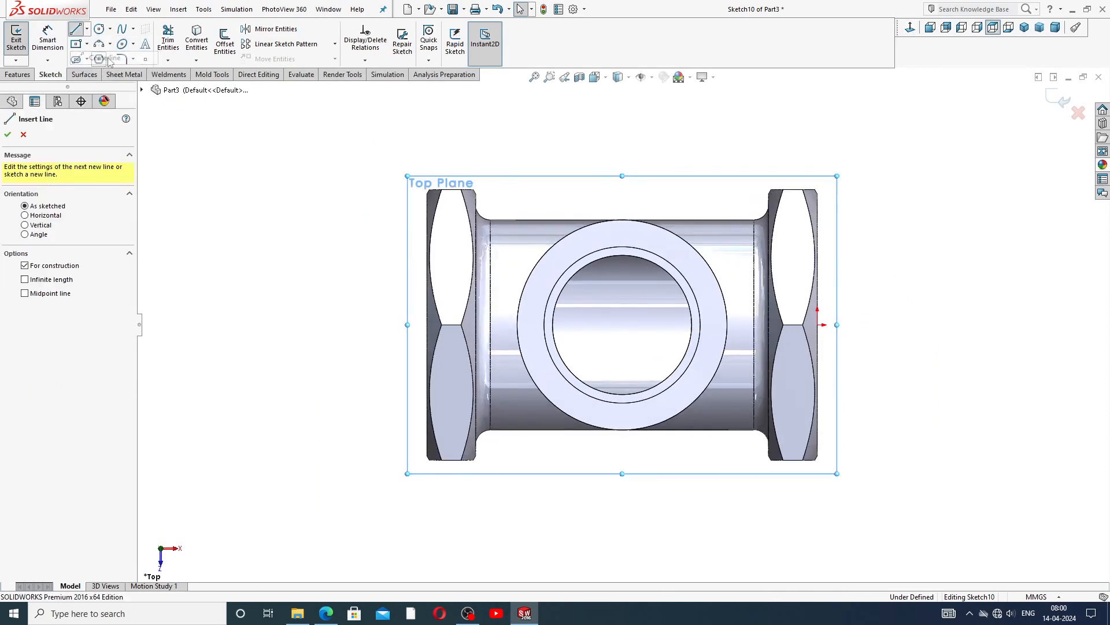
left_click(820, 325)
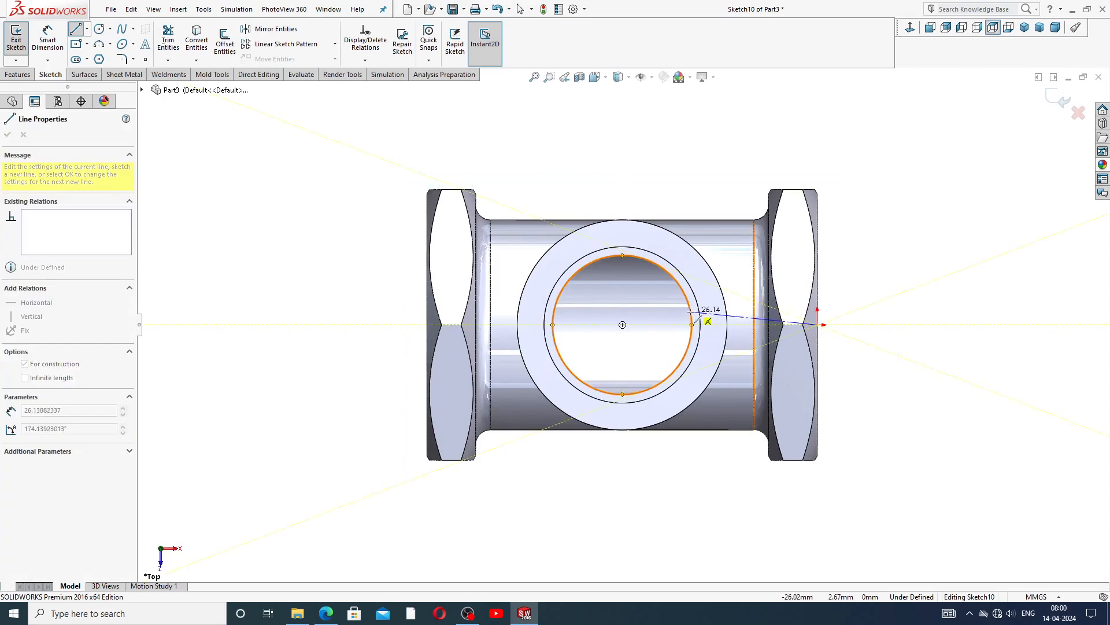
left_click(622, 324)
right_click(694, 188)
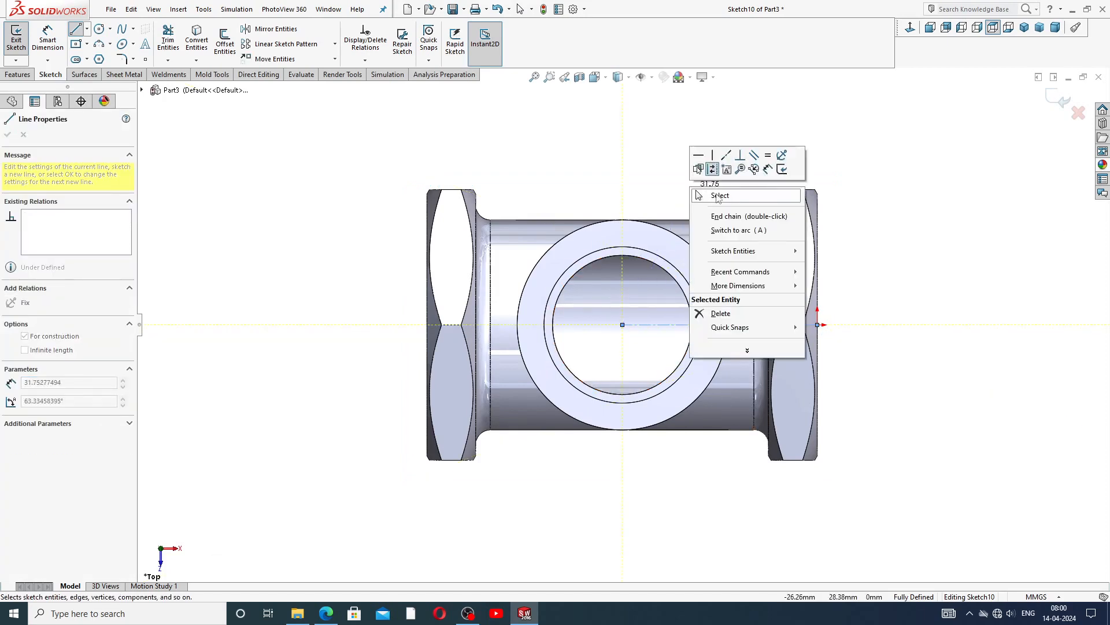
left_click(718, 195)
Sketch a center rectangle about 32 mm wide and 29 mm high, centred on the centerline's end at the branch centre
left_click(87, 44)
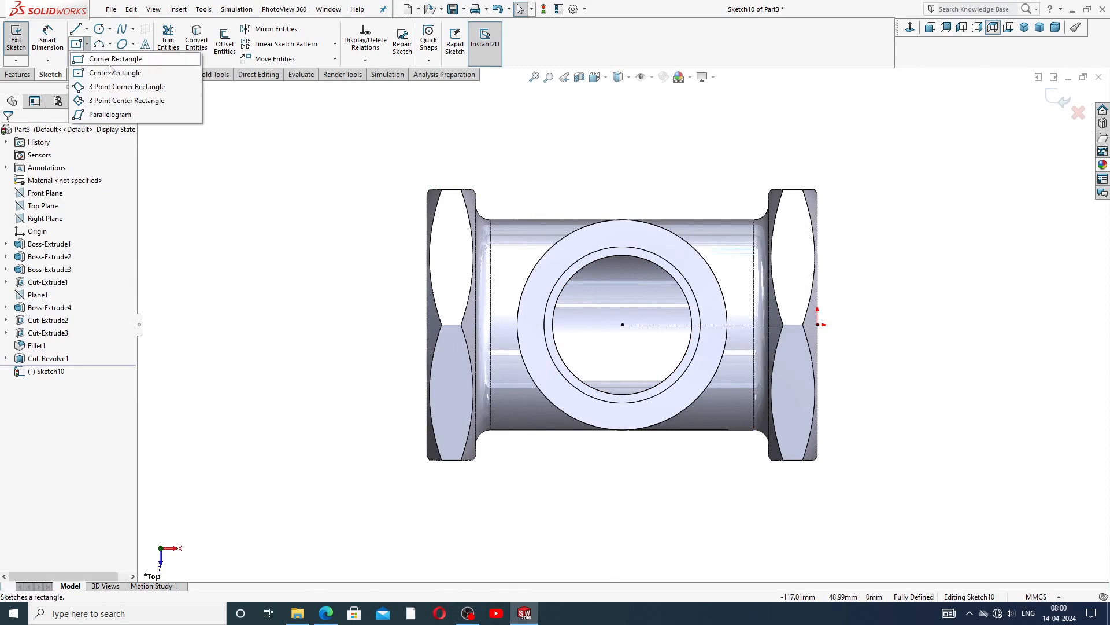
left_click(113, 71)
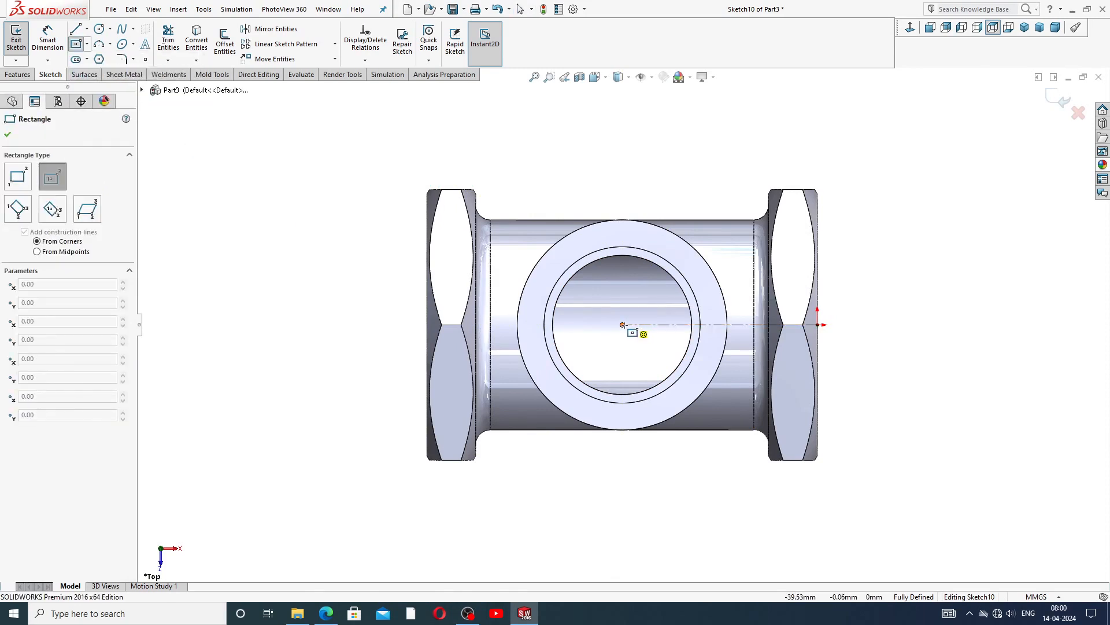
left_click(623, 325)
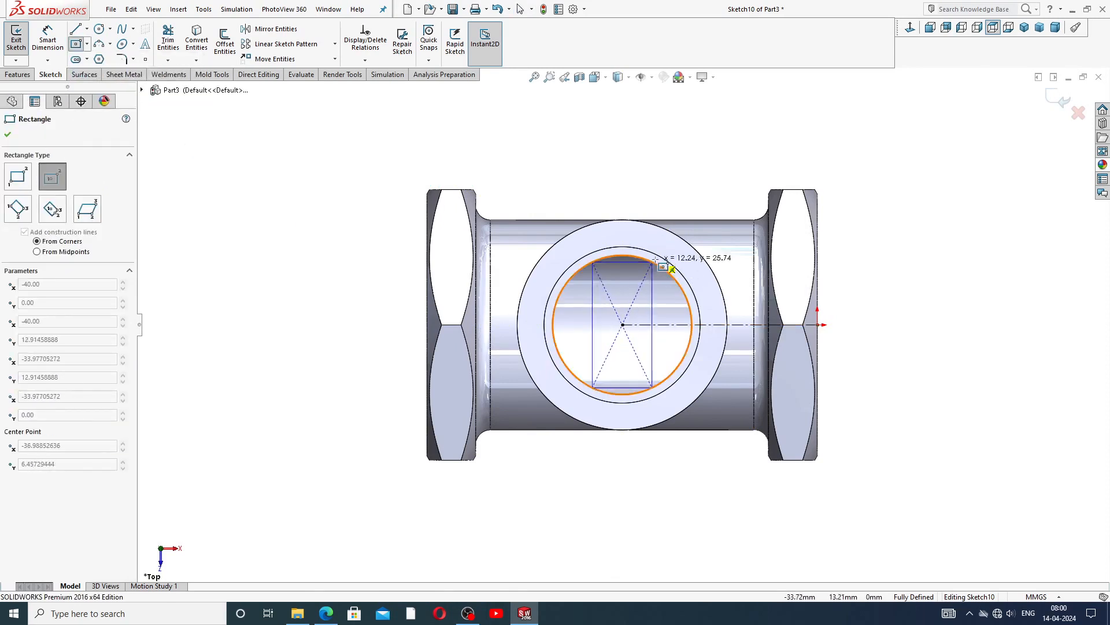
left_click(707, 252)
right_click(723, 204)
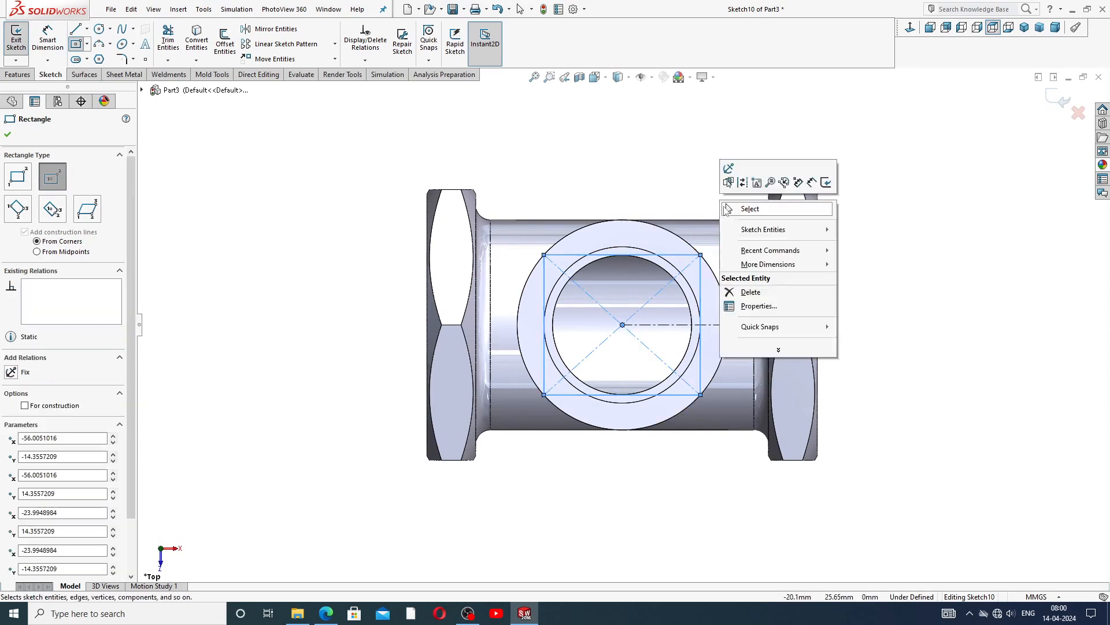
left_click(746, 208)
Stretch the rectangle freehand to about 33 mm wide and 48 mm high
left_click_drag(675, 257, 709, 256)
left_click(710, 257)
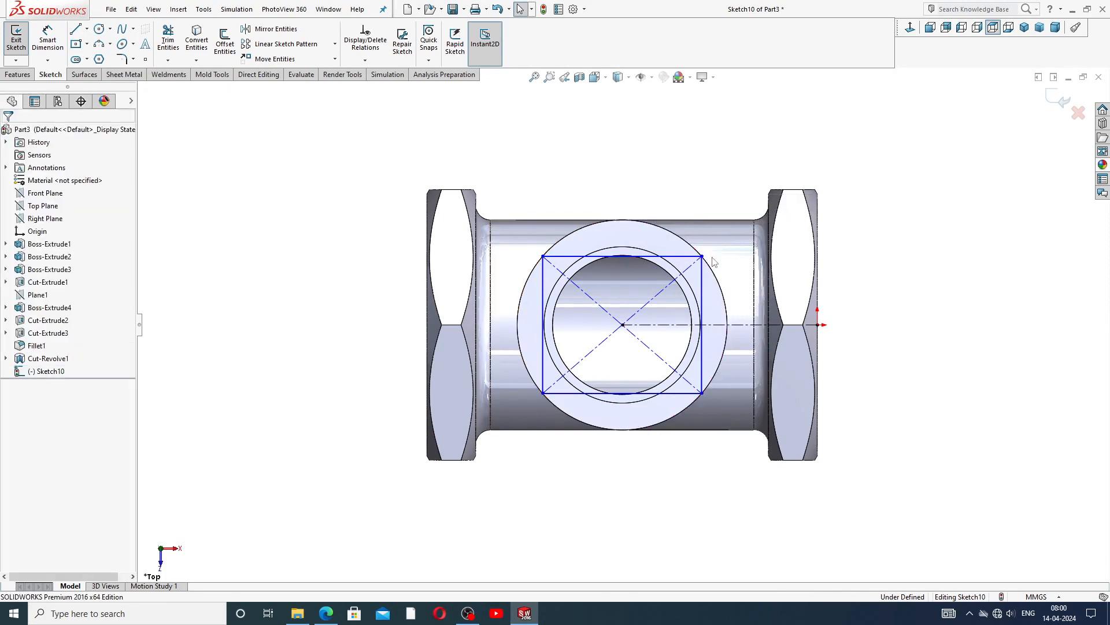
left_click_drag(674, 255, 715, 208)
left_click(724, 166)
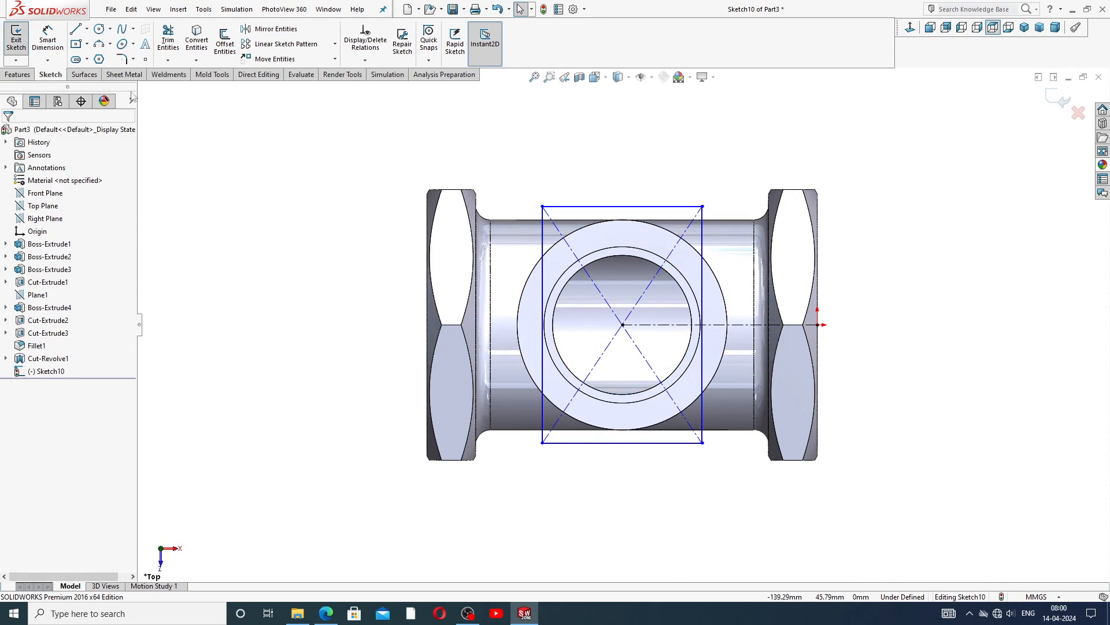
Dimension the centerline's length above the body and accept it as a driven dimension
left_click(47, 37)
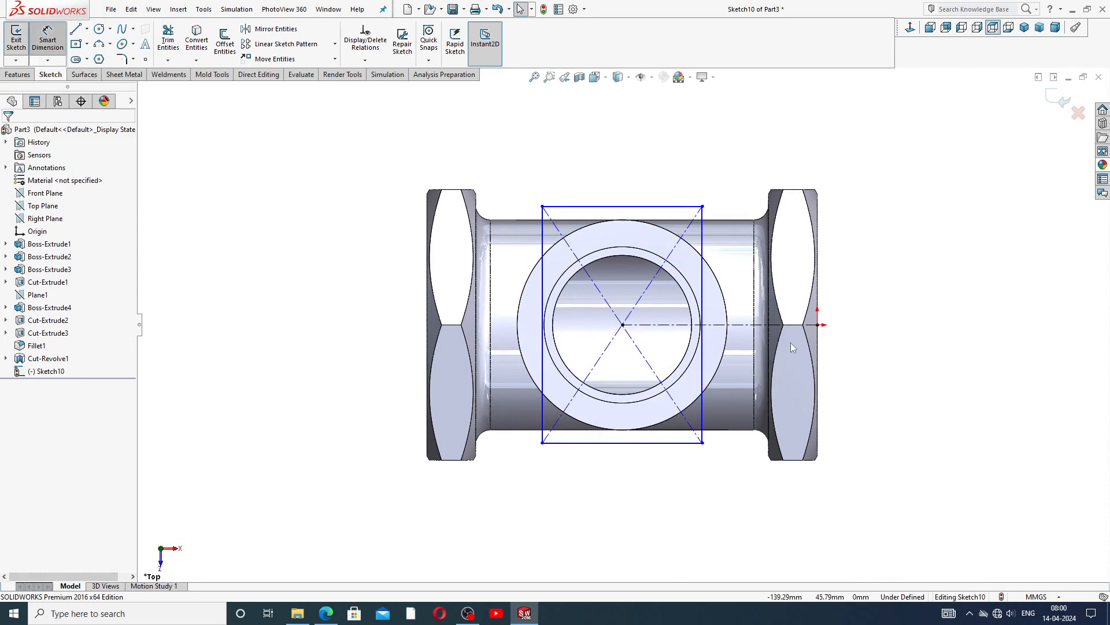
left_click(746, 325)
left_click(737, 165)
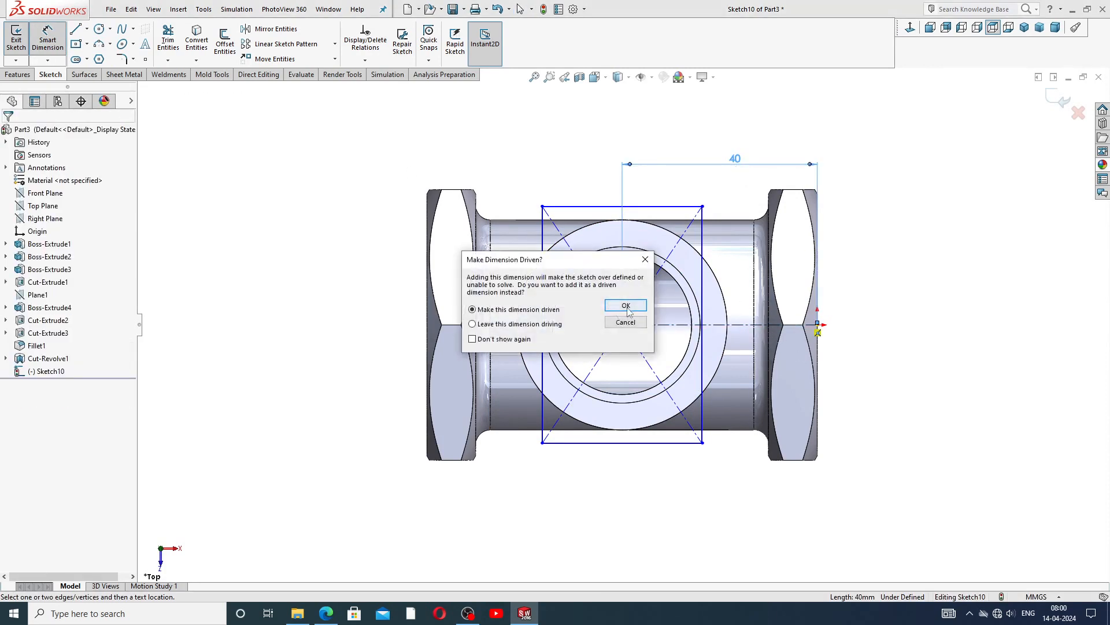
left_click(626, 306)
Dimension the rectangle as 32 mm wide and 35 mm high
left_click(608, 206)
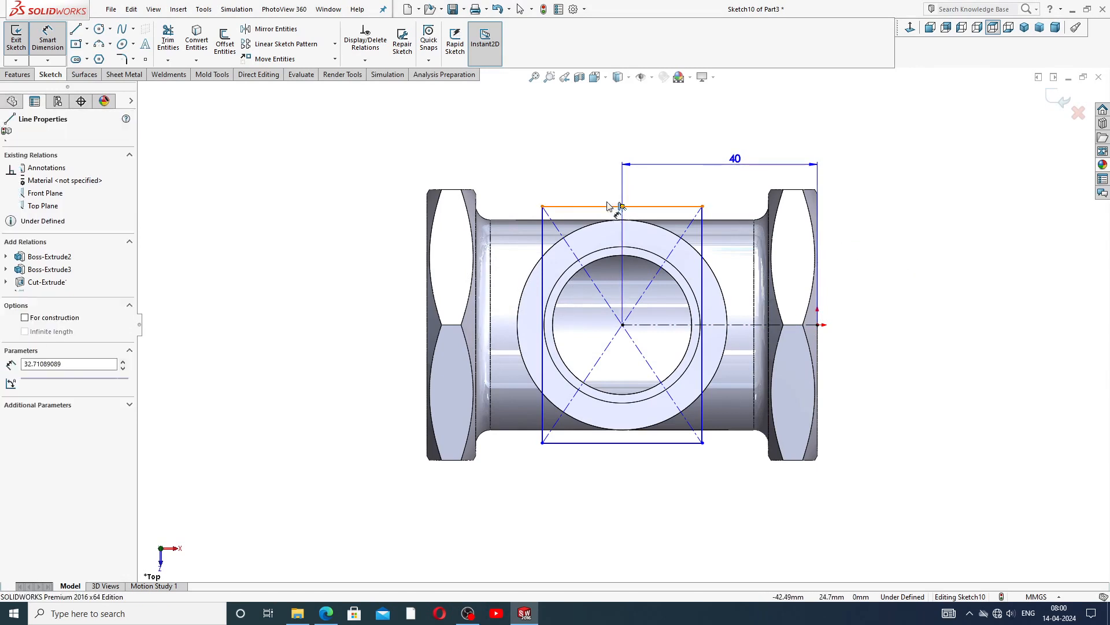
left_click(594, 179)
key("Return")
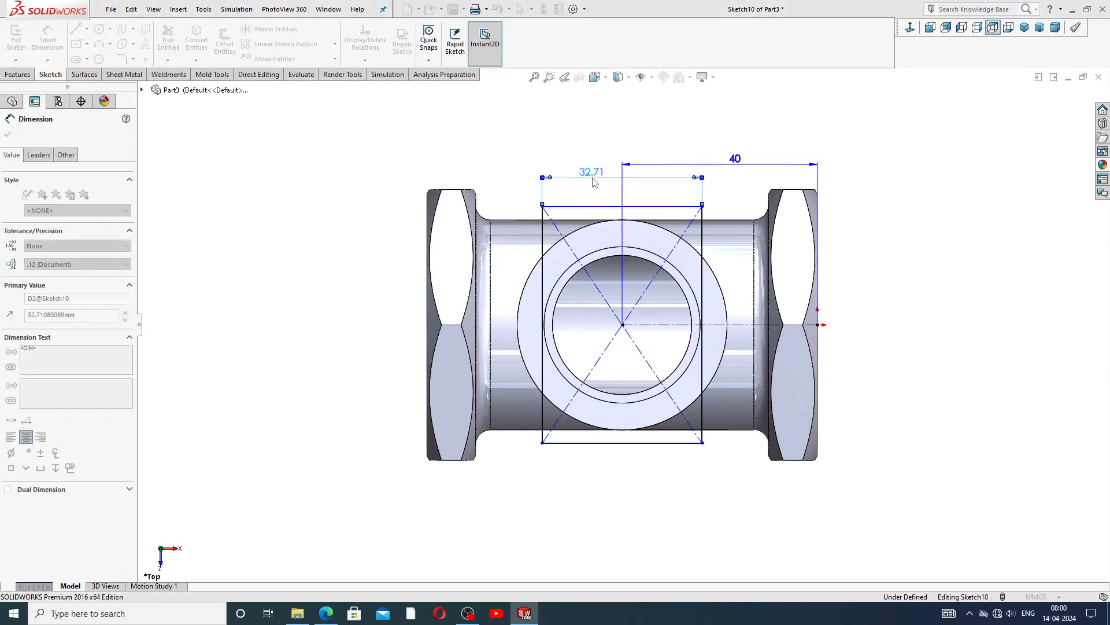
left_click(701, 250)
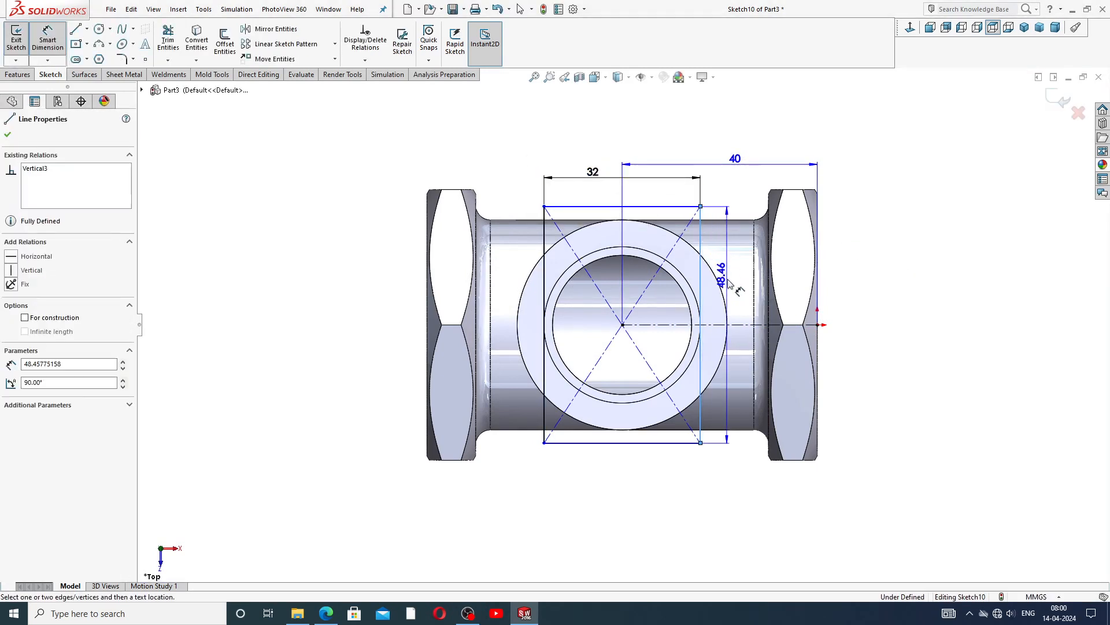
left_click(739, 293)
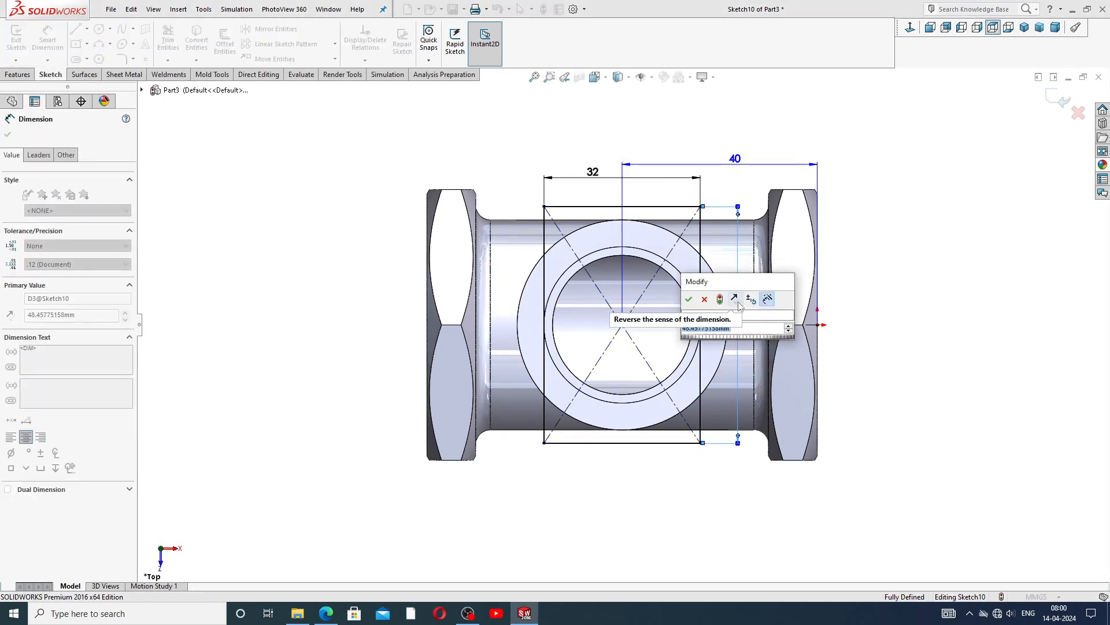
type("35")
key("Return")
left_click(883, 287)
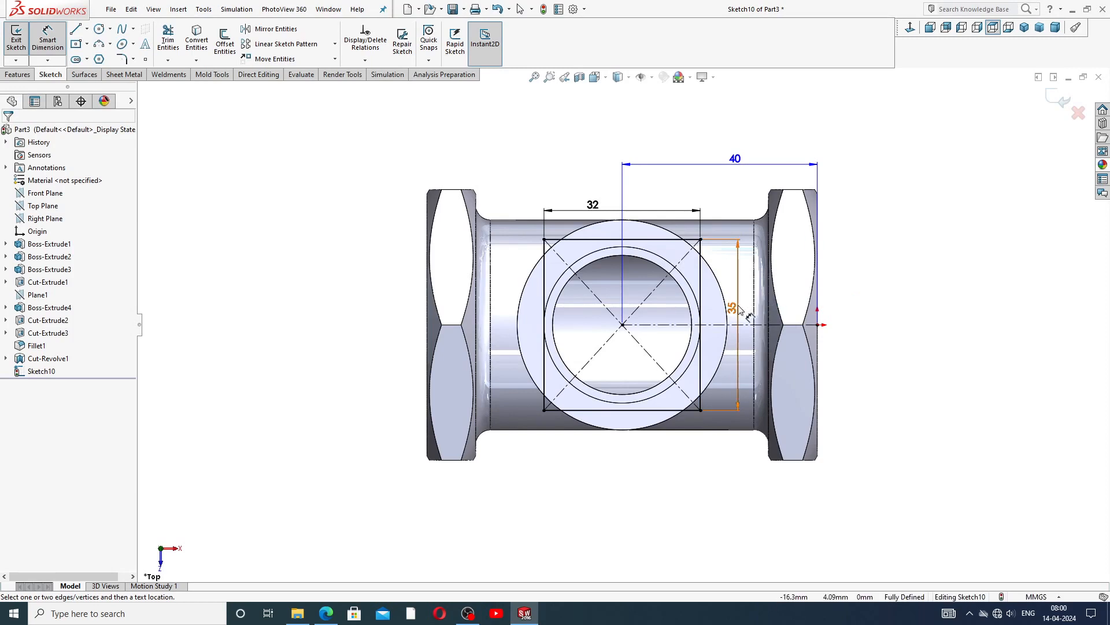
Move the rectangle's height dimension outside the valve body and its width dimension further above the rectangle, ending the dimensioning
left_click_drag(733, 309, 860, 309)
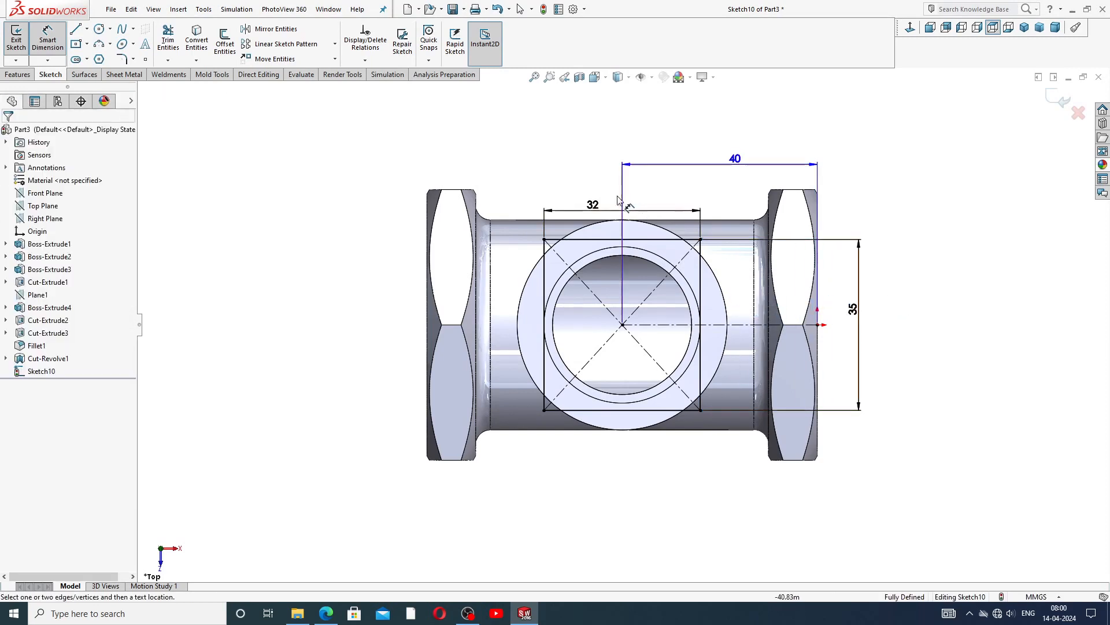
left_click_drag(594, 205, 605, 181)
left_click(868, 148)
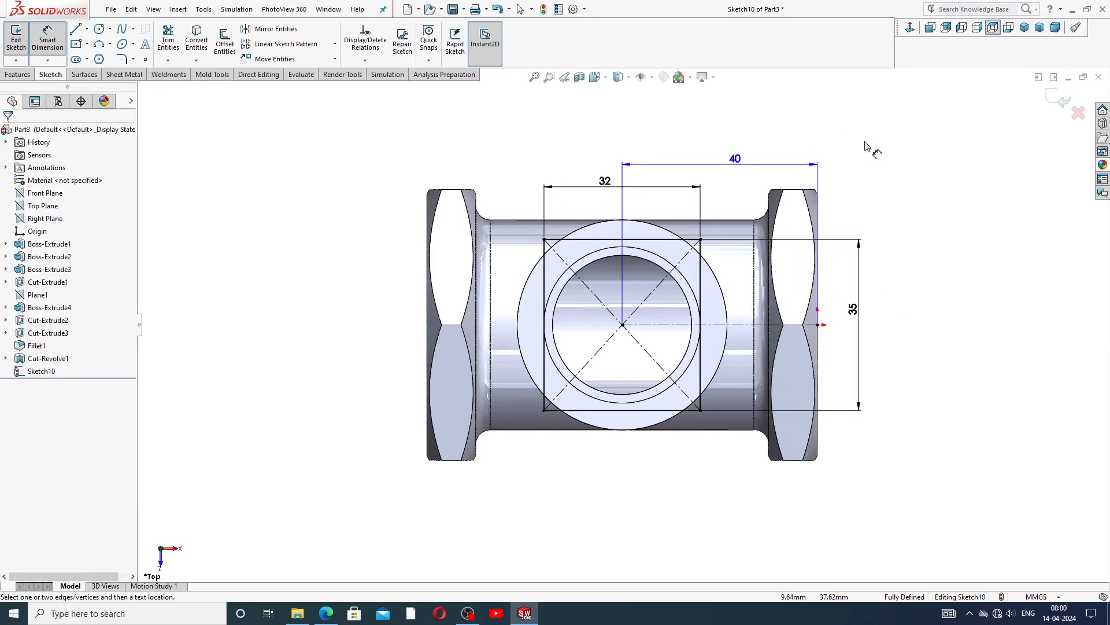
right_click(867, 139)
left_click(894, 172)
scroll(833, 243, "up", 1)
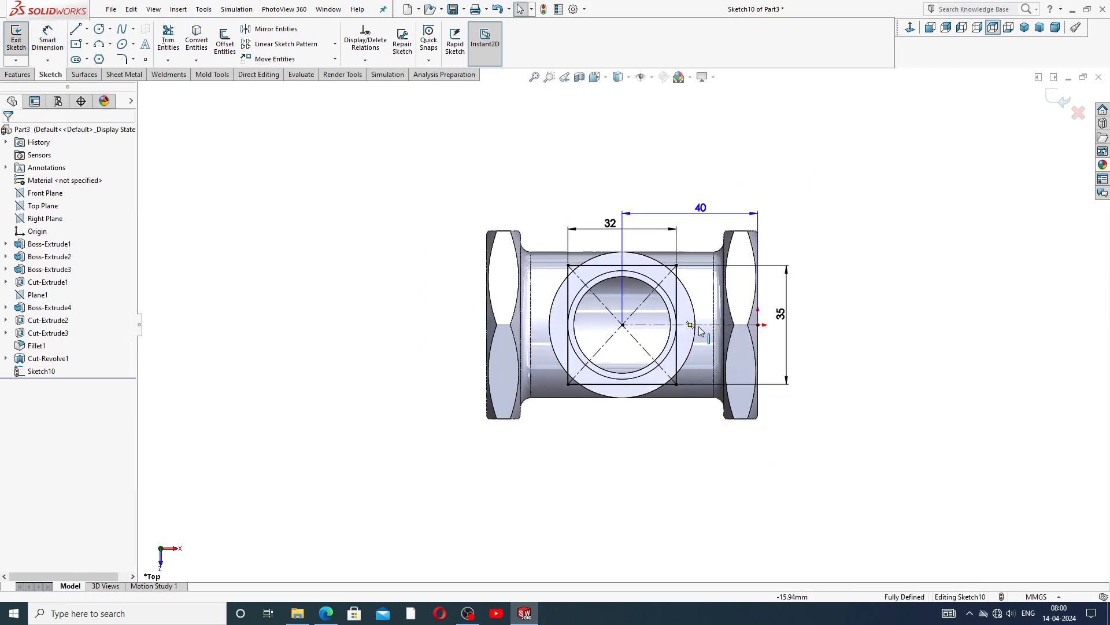
scroll(833, 243, "down", 1)
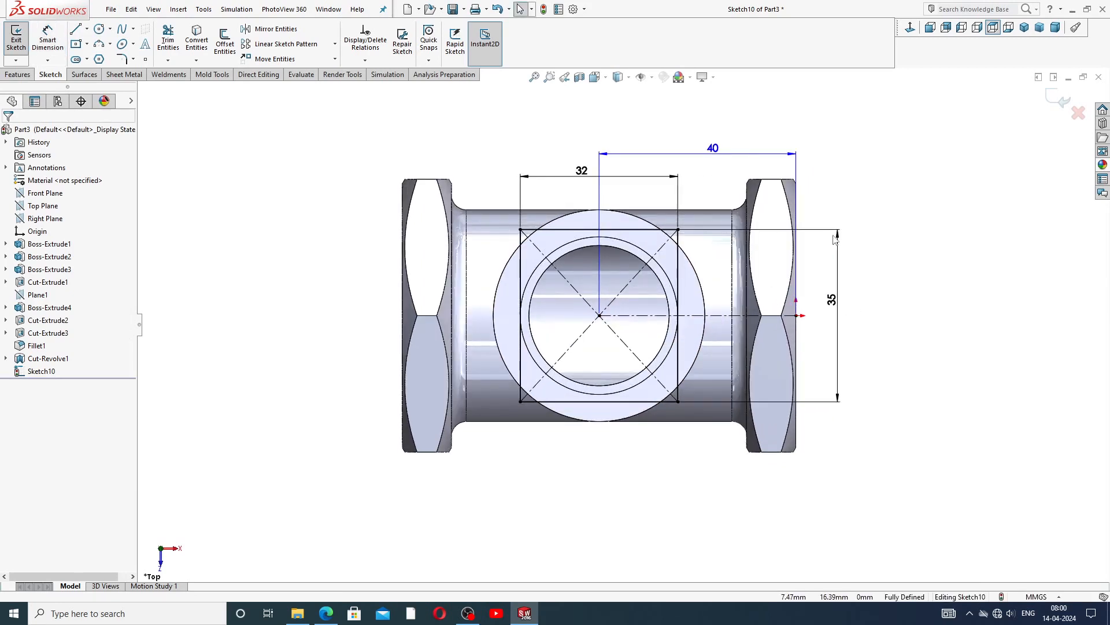
mouse_move(842, 302)
left_mouse_down()
mouse_move(810, 302)
mouse_move(827, 307)
left_mouse_up()
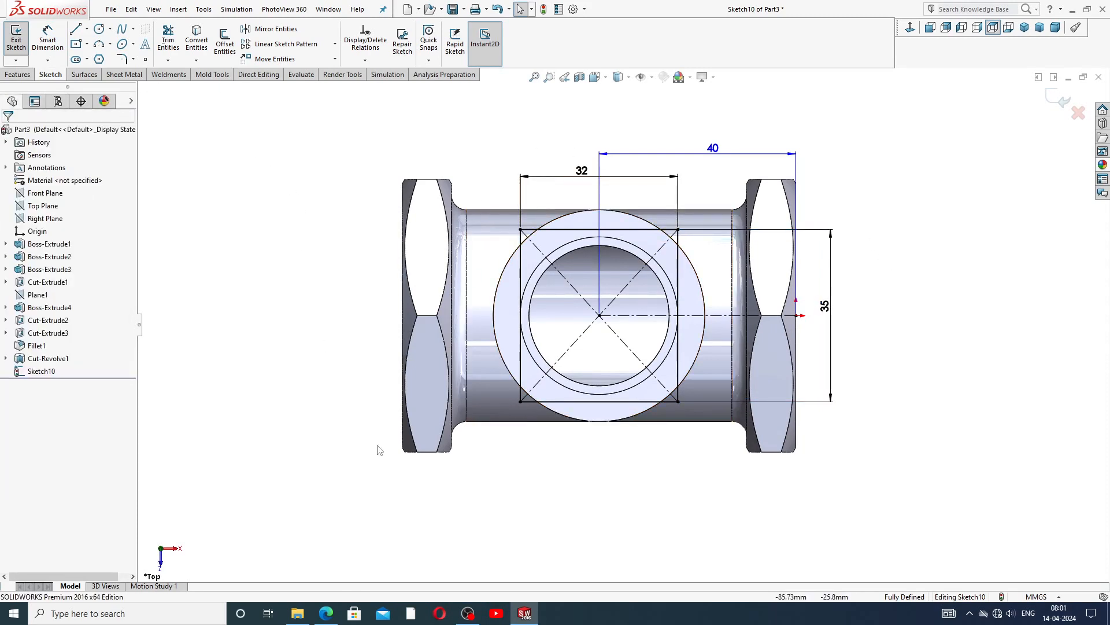
Check the section view in the PDF drawing and change the rectangle's width to 30 mm
left_click(326, 613)
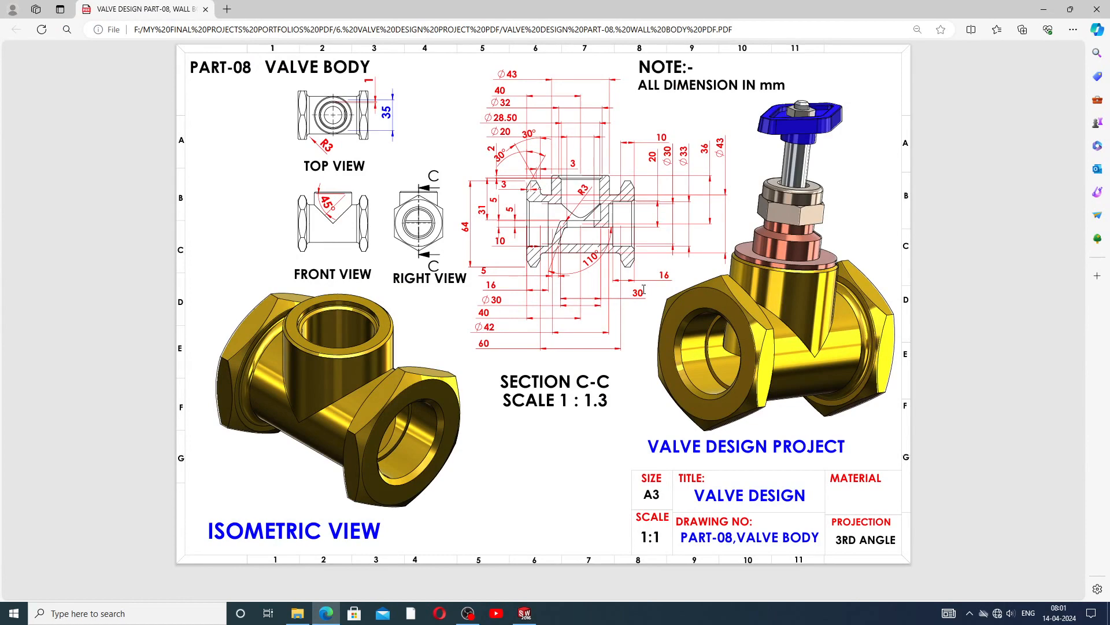
left_click(524, 613)
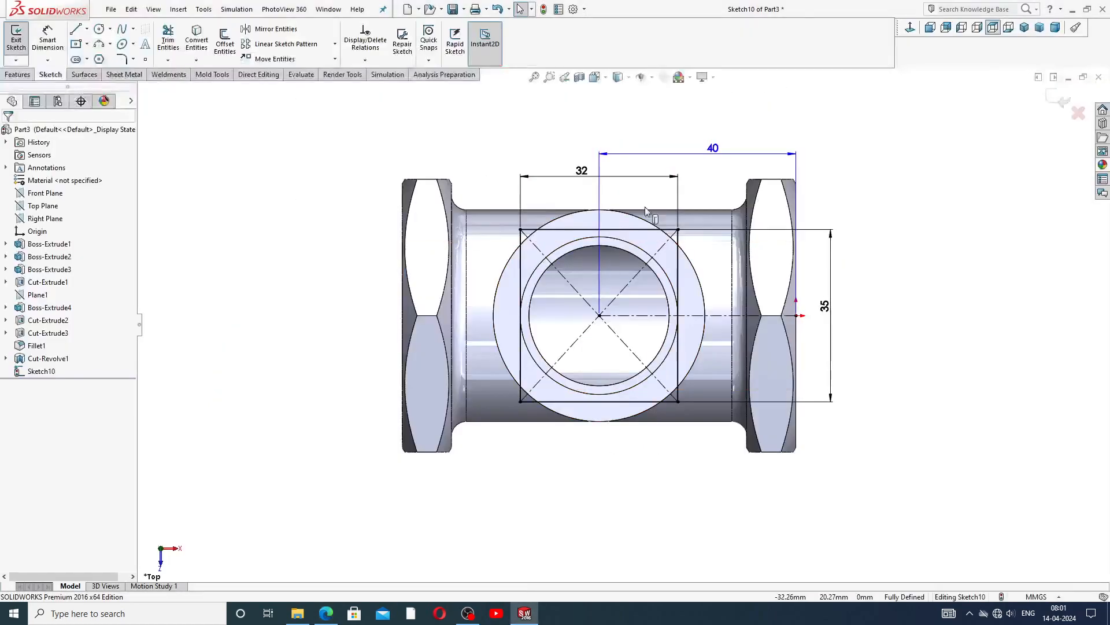
double_click(583, 171)
type("30")
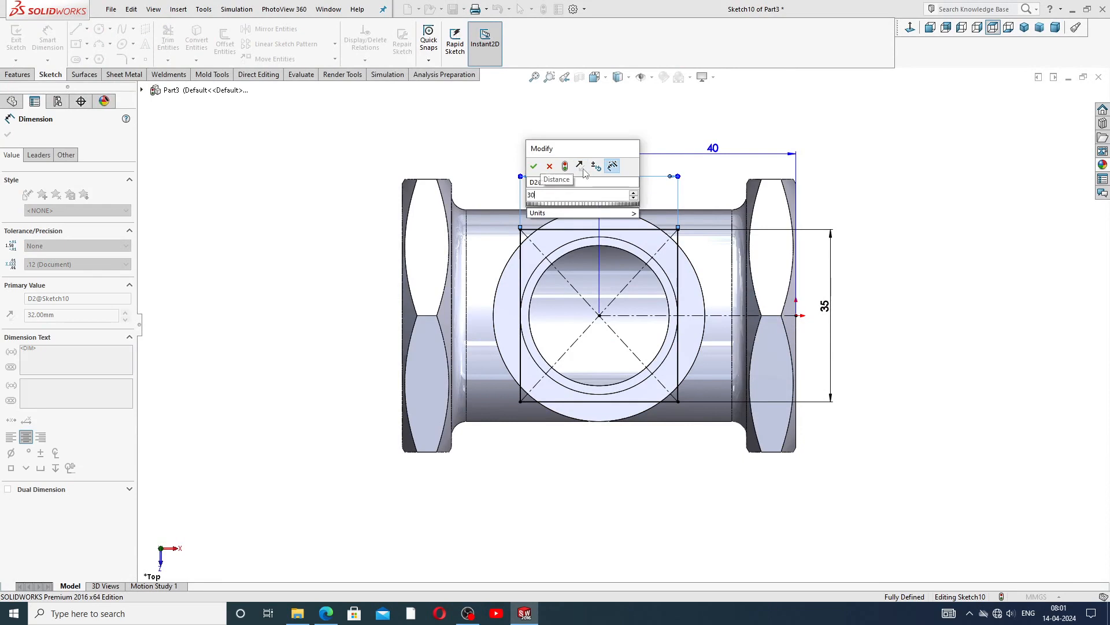
key("Return")
left_click(689, 132)
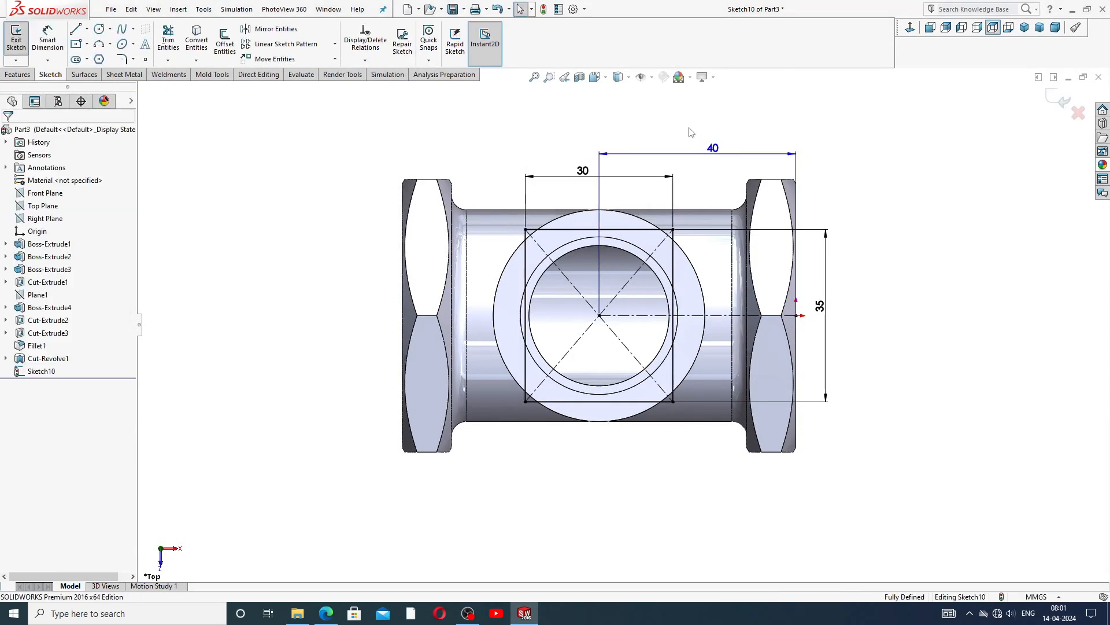
Start an Extruded Boss/Base from the rectangle sketch and open its blind depth for editing
left_click(21, 74)
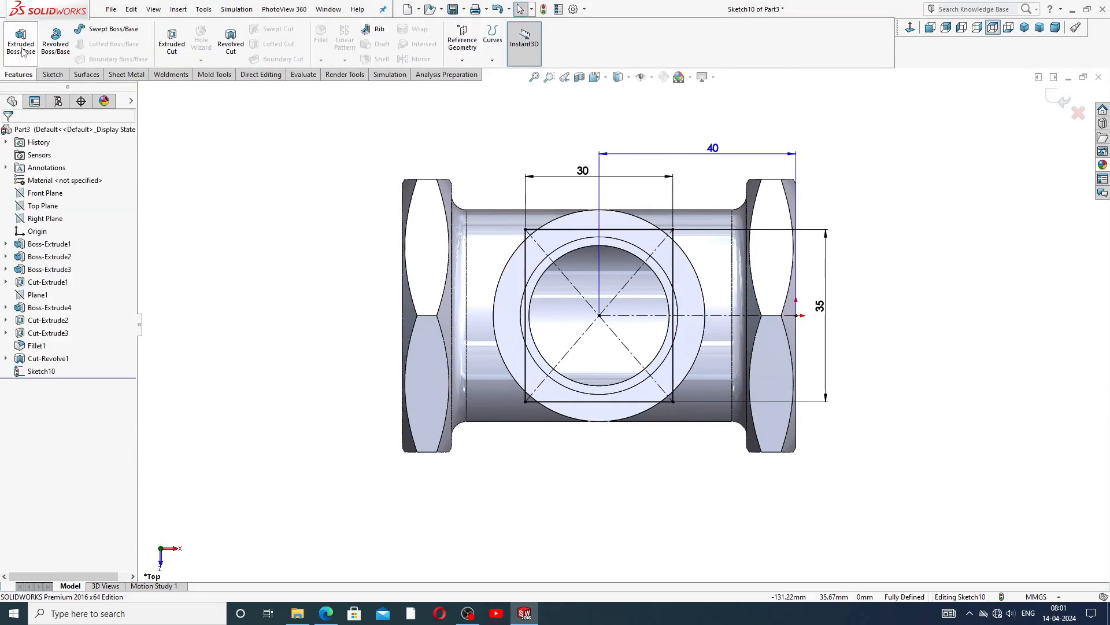
left_click(22, 53)
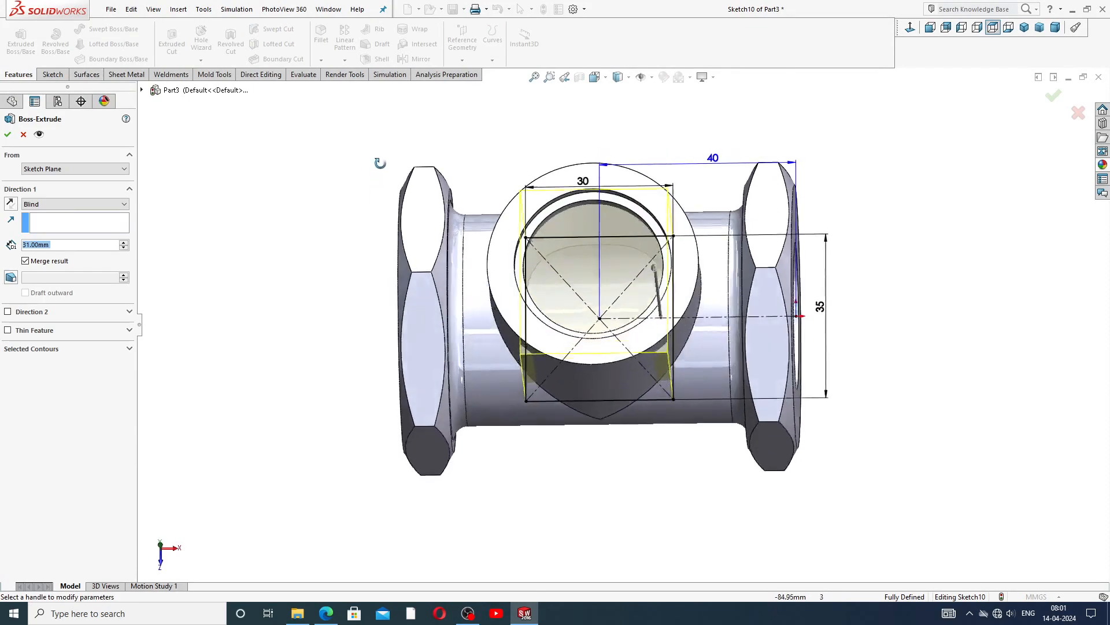
left_click(39, 246)
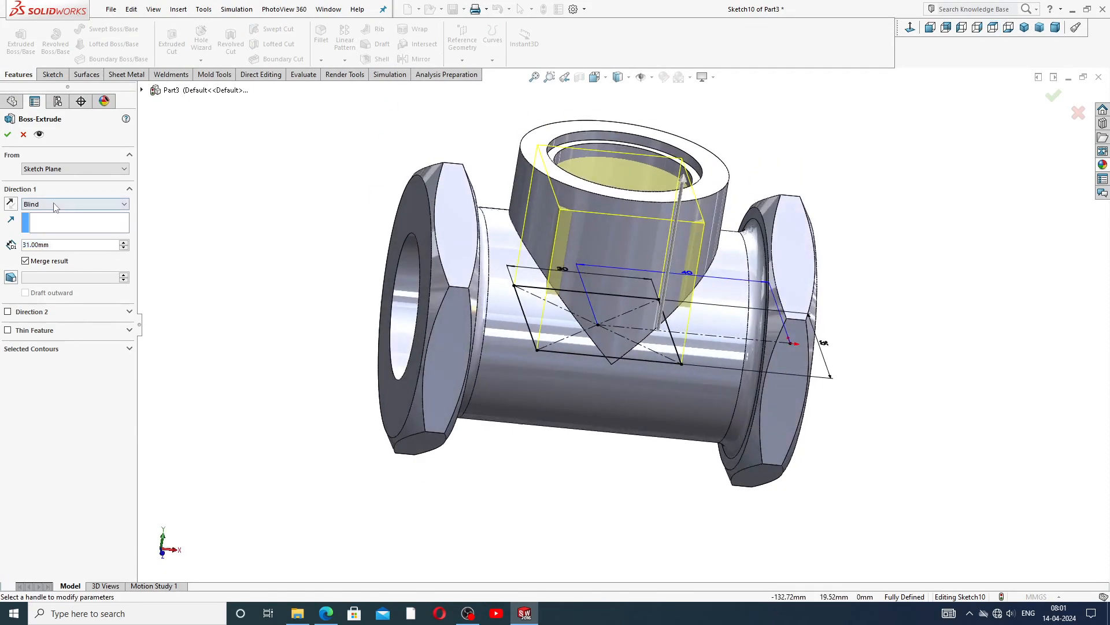
Extrude the rectangular sketch inside the valve body as a Mid Plane boss with a total depth of 5 mm
left_click(55, 205)
left_click(58, 260)
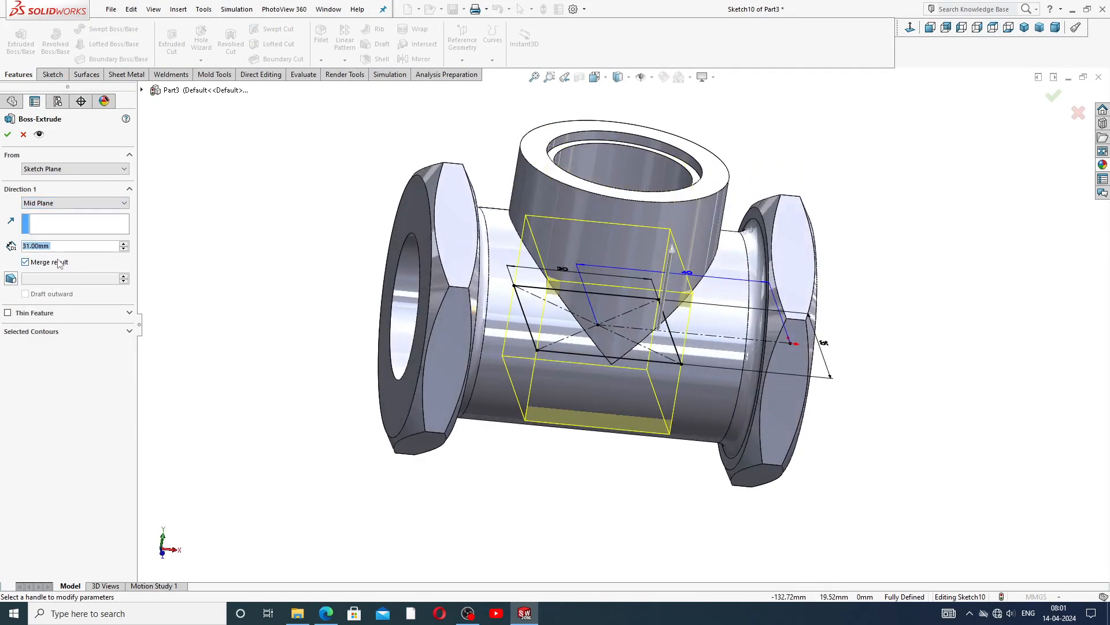
type("5")
key("Return")
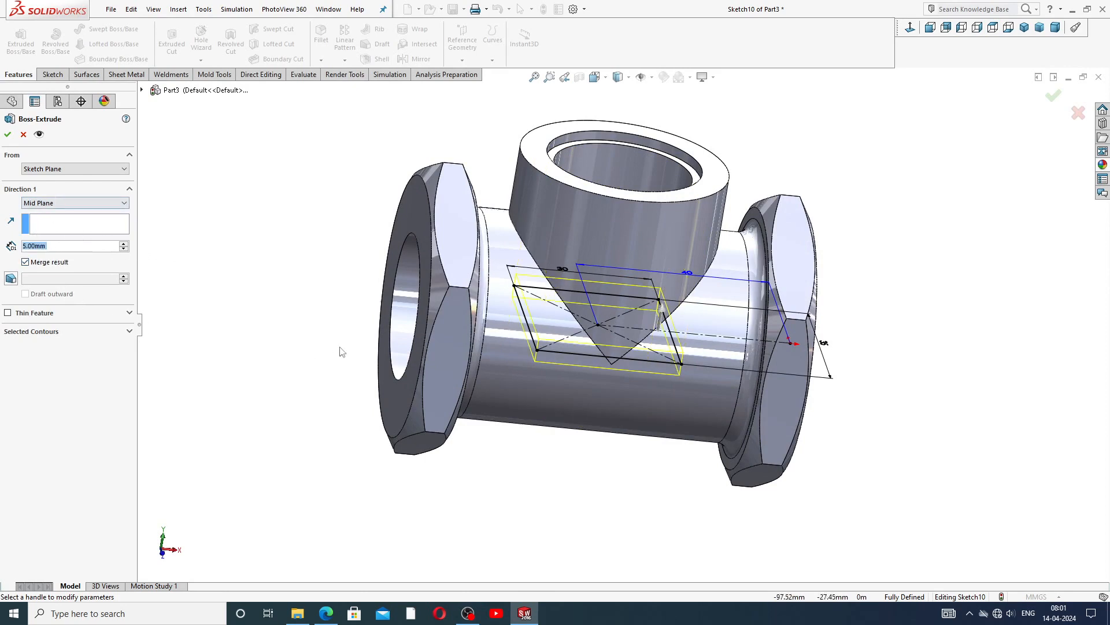
left_click(525, 609)
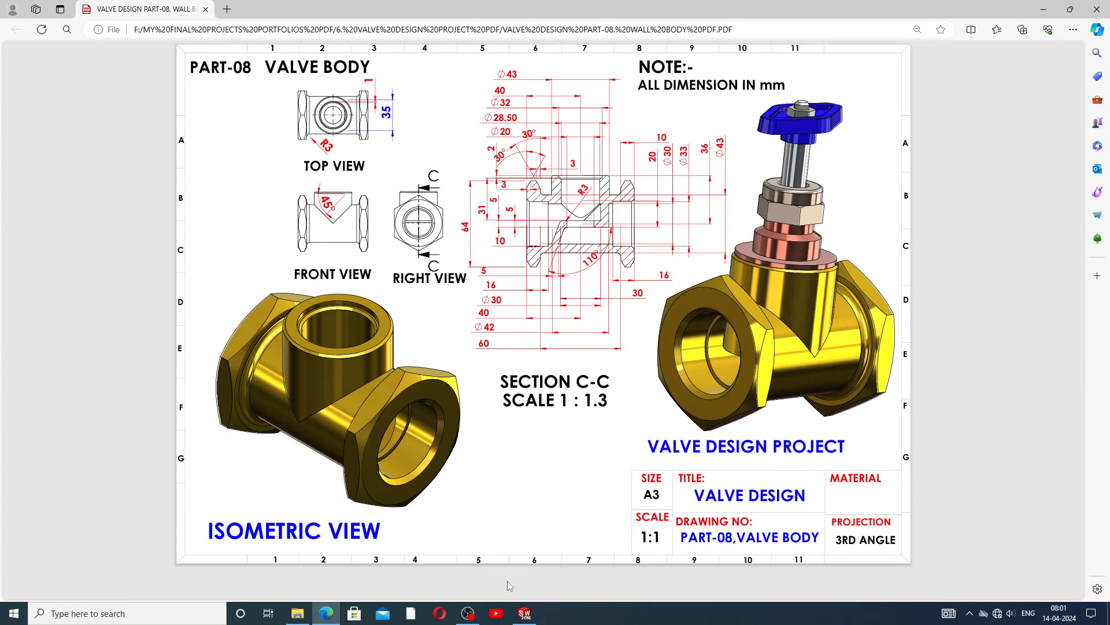
left_click(524, 612)
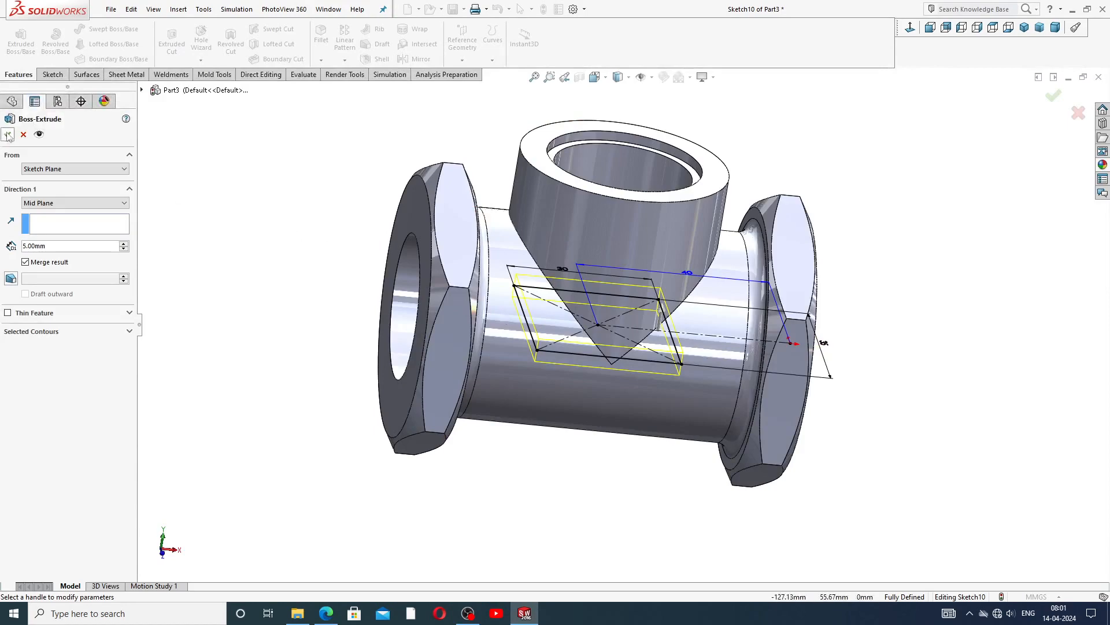
left_click(8, 135)
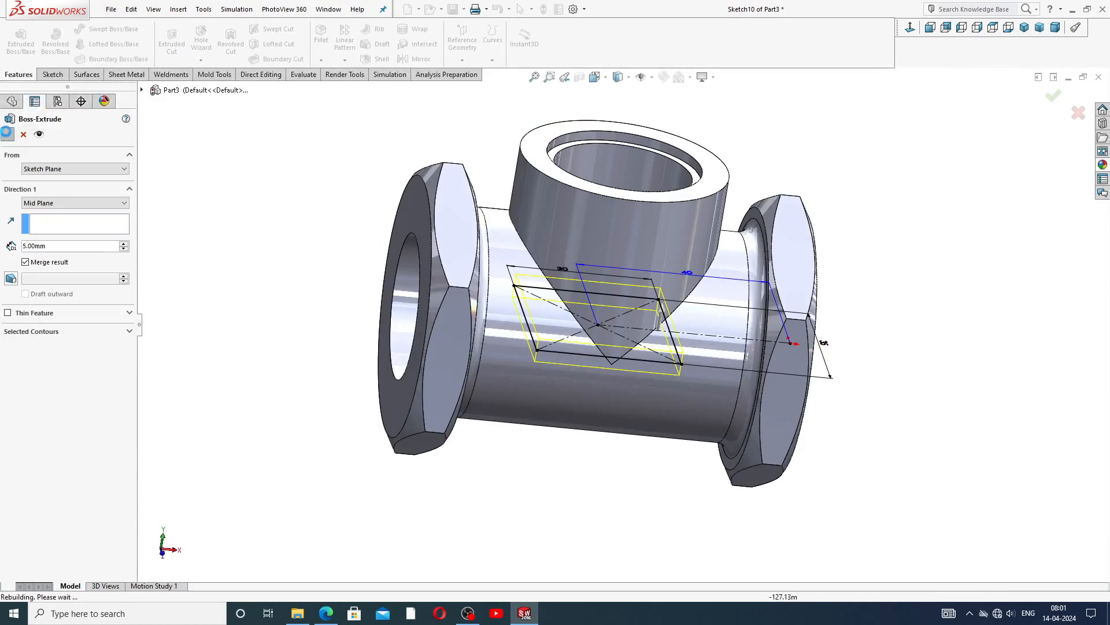
Sketch a circle about 18 mm in diameter on the inner plate's upper face, concentric with the vertical branch
left_click(309, 209)
mouse_move(398, 227)
middle_mouse_down()
mouse_move(540, 244)
mouse_move(518, 207)
mouse_move(498, 260)
mouse_move(455, 244)
mouse_move(466, 254)
middle_mouse_up()
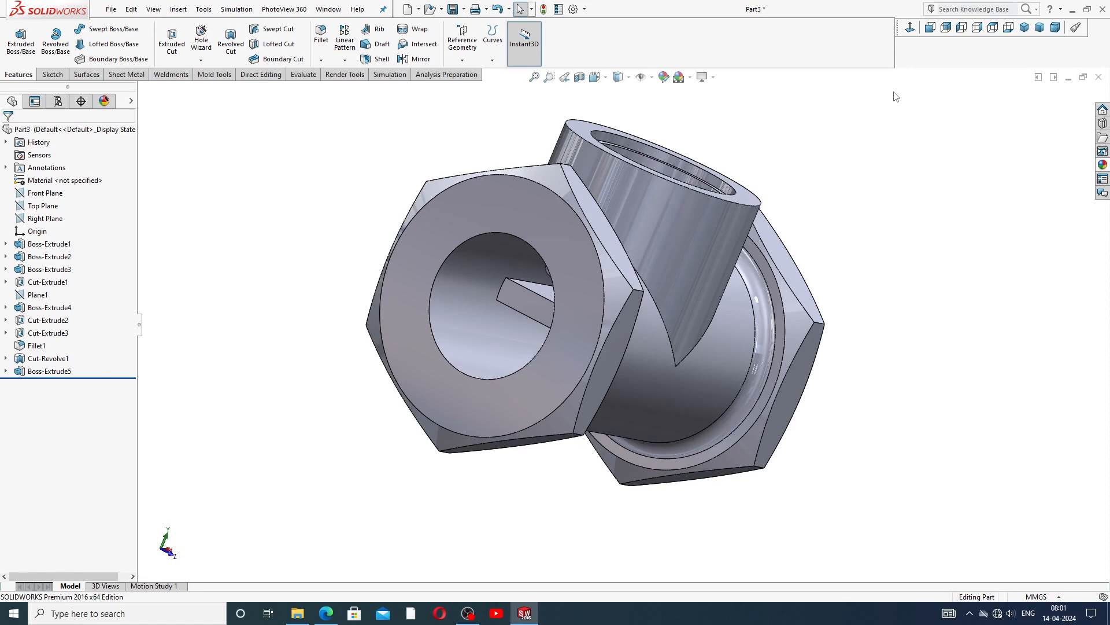
middle_click_drag(831, 125, 603, 307)
left_click(603, 307)
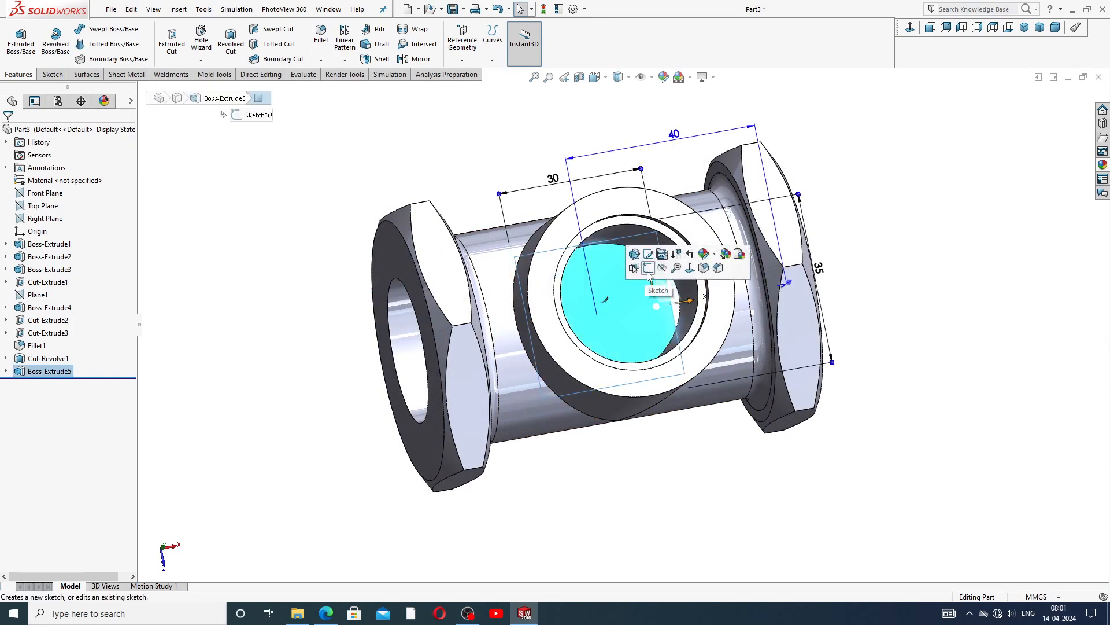
left_click(650, 274)
left_click(910, 28)
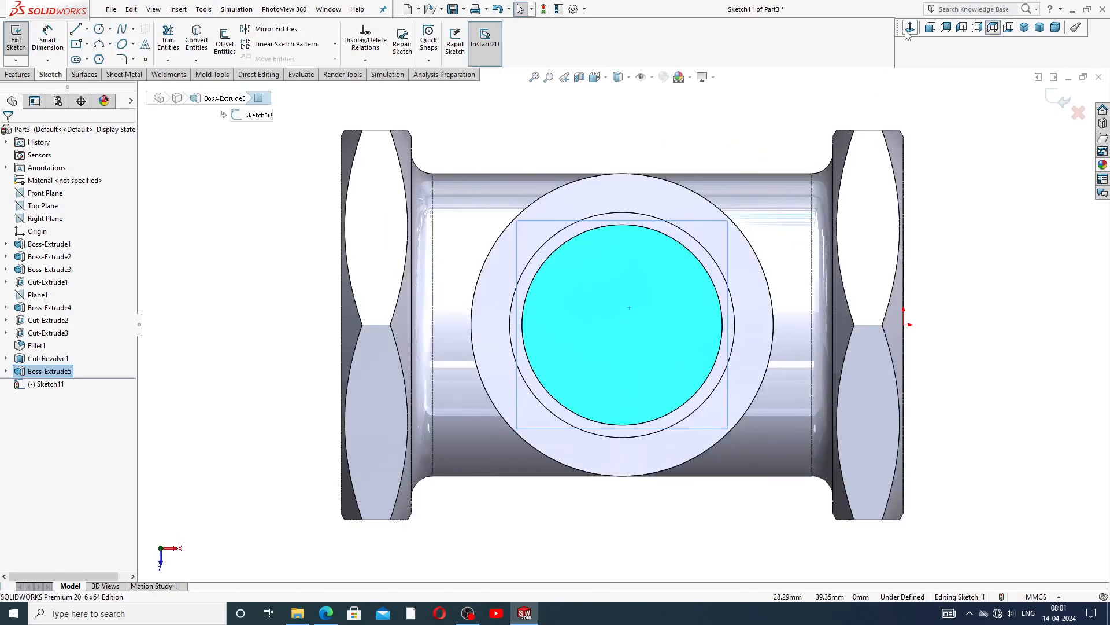
left_click(99, 28)
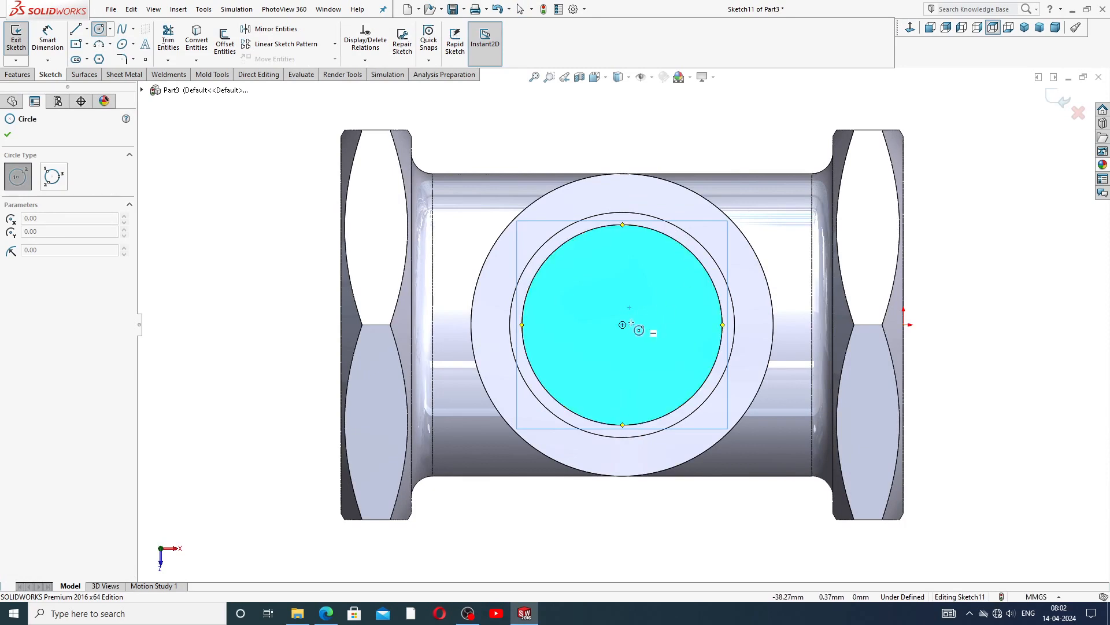
left_click(622, 325)
left_click(638, 264)
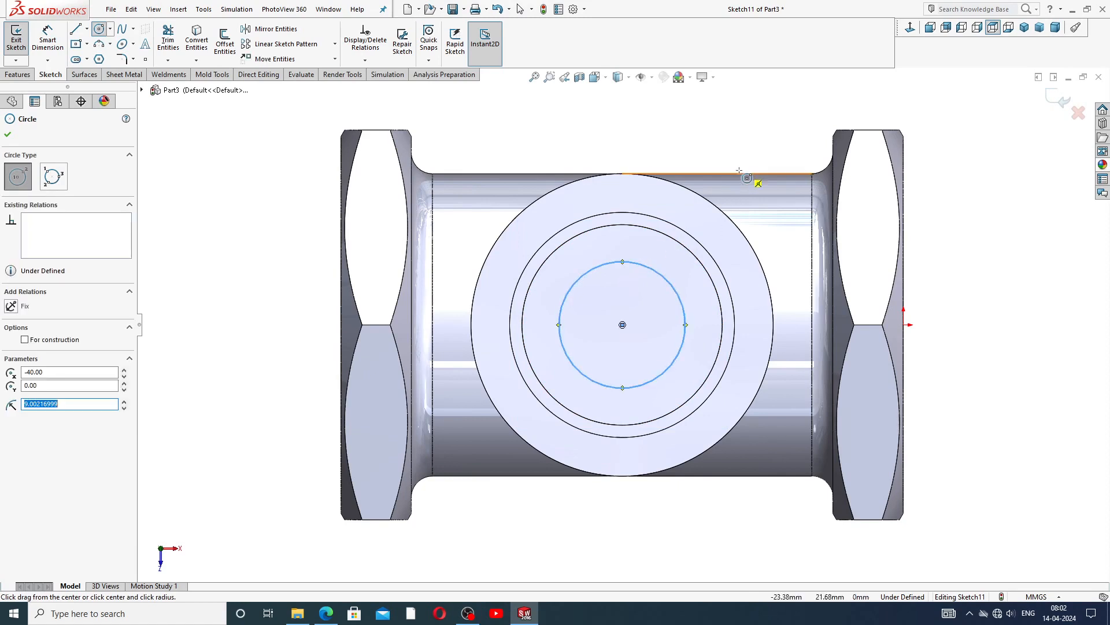
right_click(756, 175)
left_click(757, 172)
Dimension the circle on the inner plate with a diameter of 20 mm
left_click(61, 36)
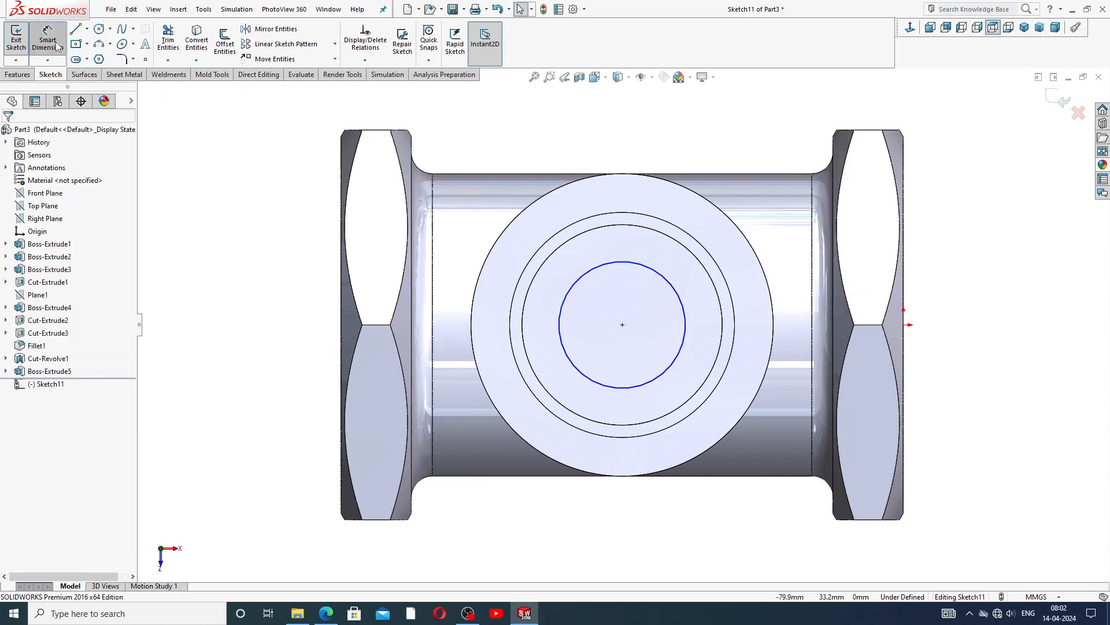
left_click(644, 266)
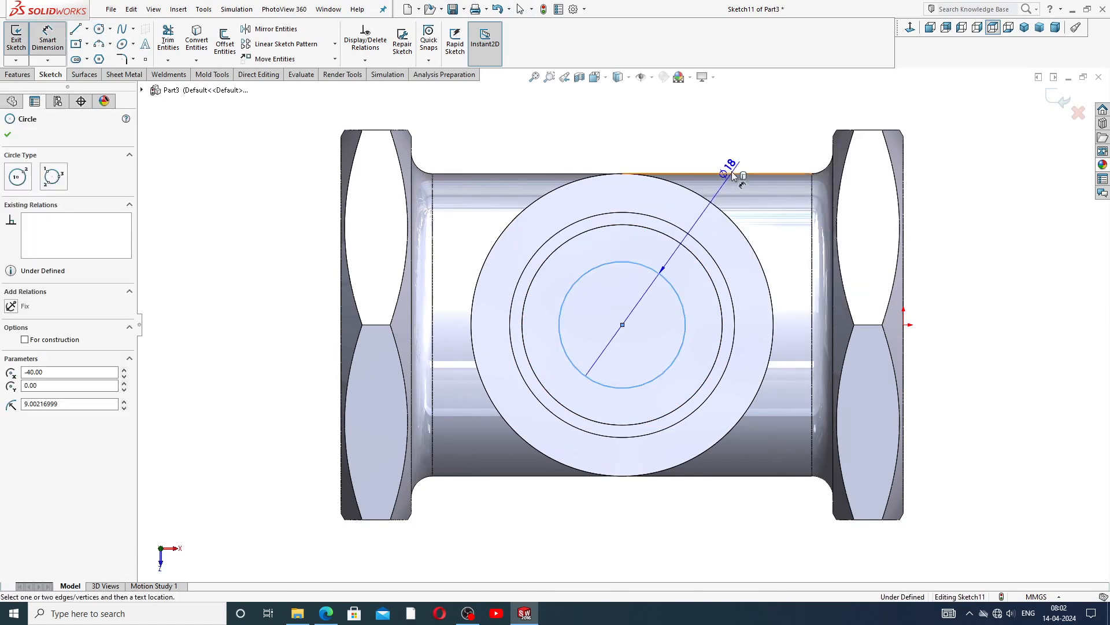
left_click(736, 163)
type("20")
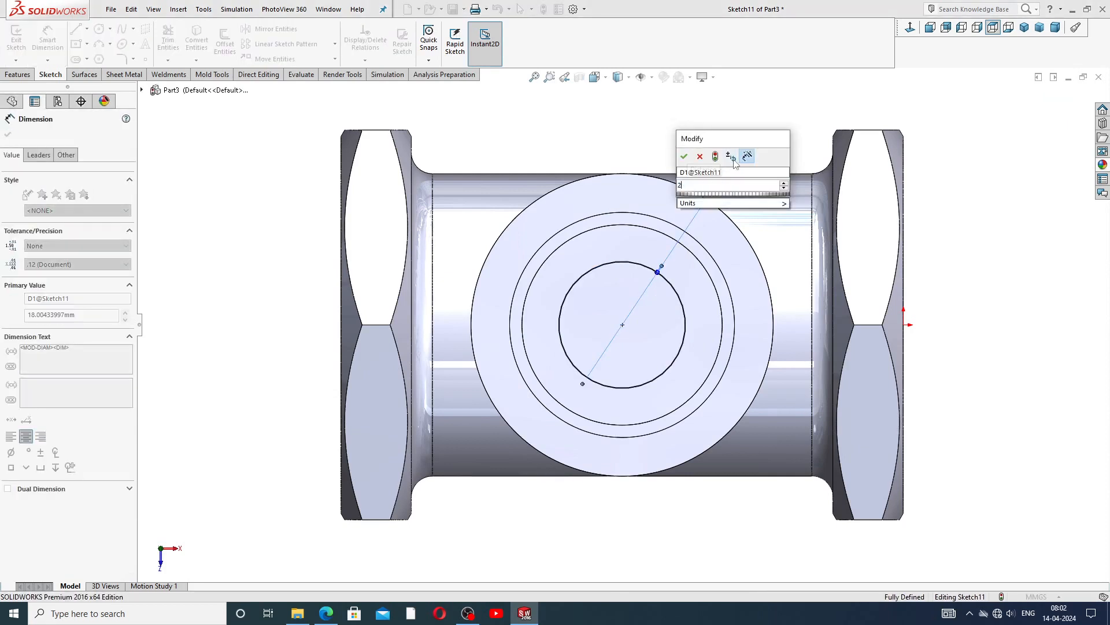
left_click(684, 156)
left_click(803, 135)
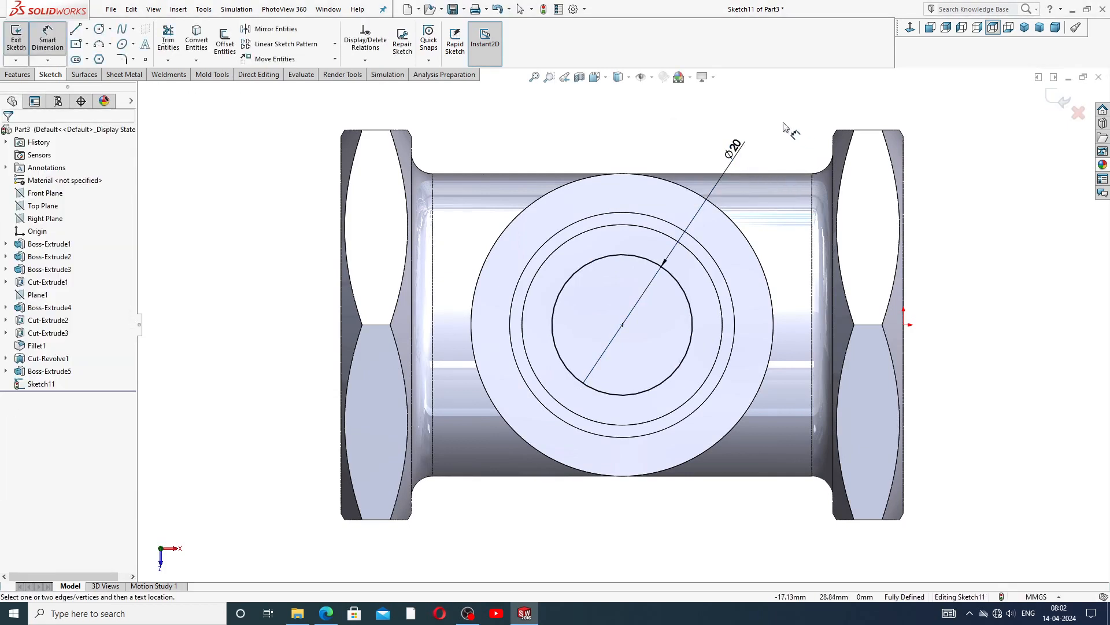
right_click(783, 122)
left_click(809, 158)
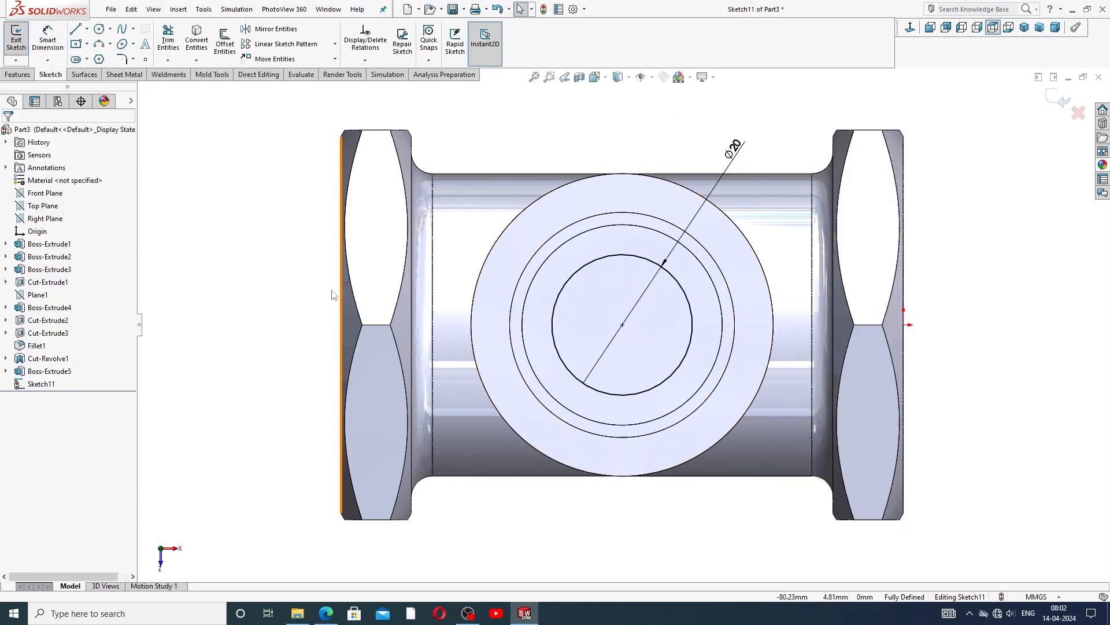
Cut the 20 mm circle through the inner plate with a Blind Extruded Cut 5 mm deep
left_click(18, 75)
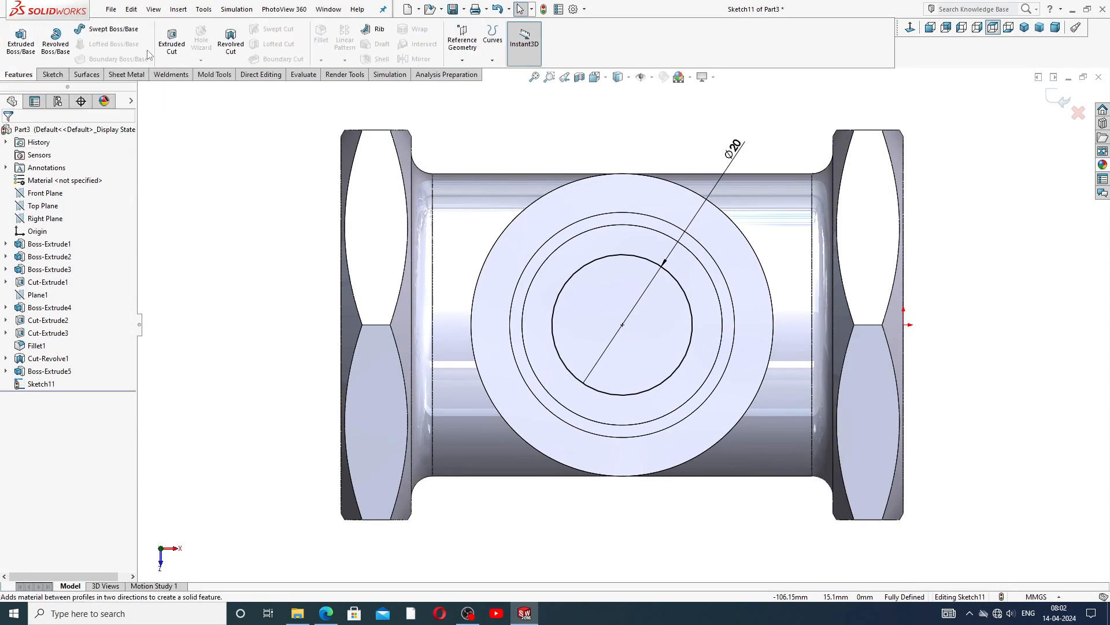
left_click(171, 43)
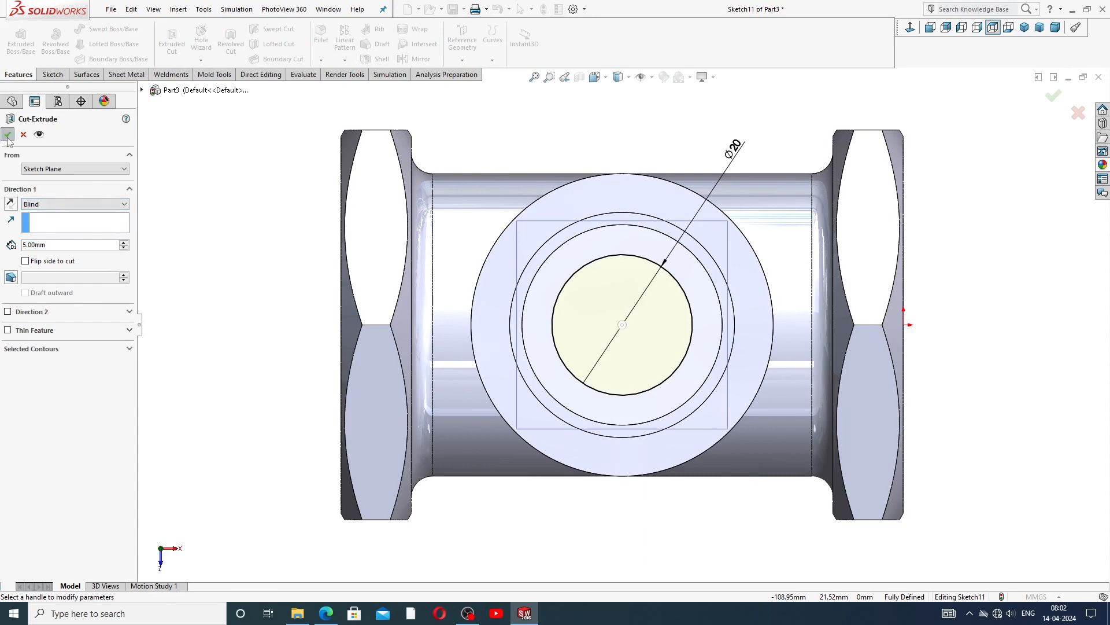
key("Return")
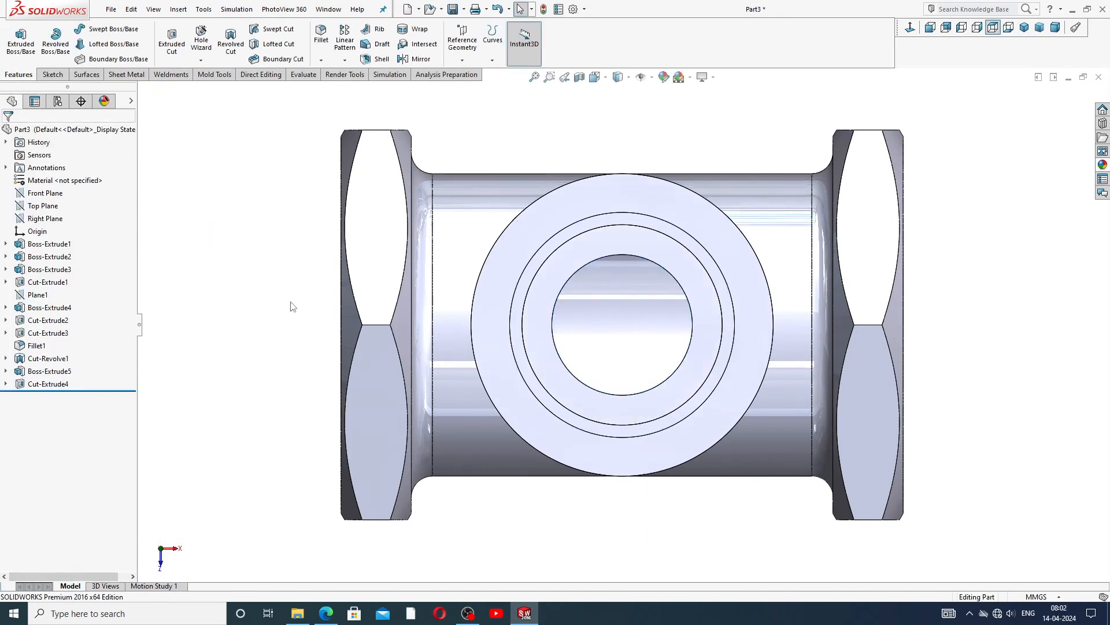
Consult the valve body drawing, start a sketch on the Front Plane viewed straight on, and display the model in wireframe
middle_click_drag(293, 302, 499, 213)
scroll(601, 203, "up", 4)
middle_click_drag(599, 244, 577, 357)
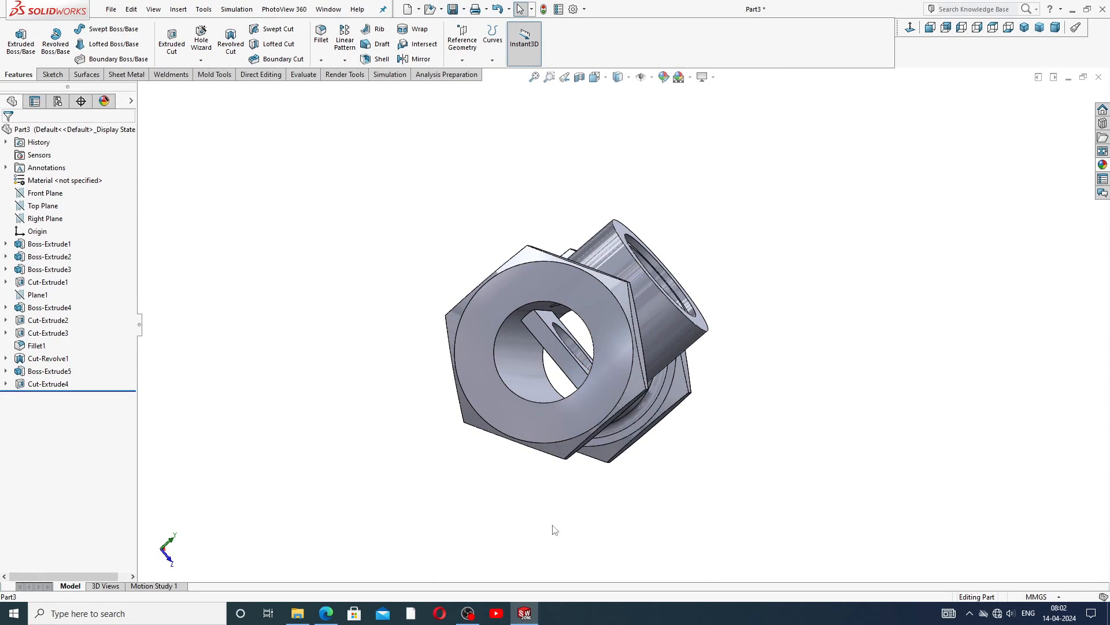
left_click(525, 612)
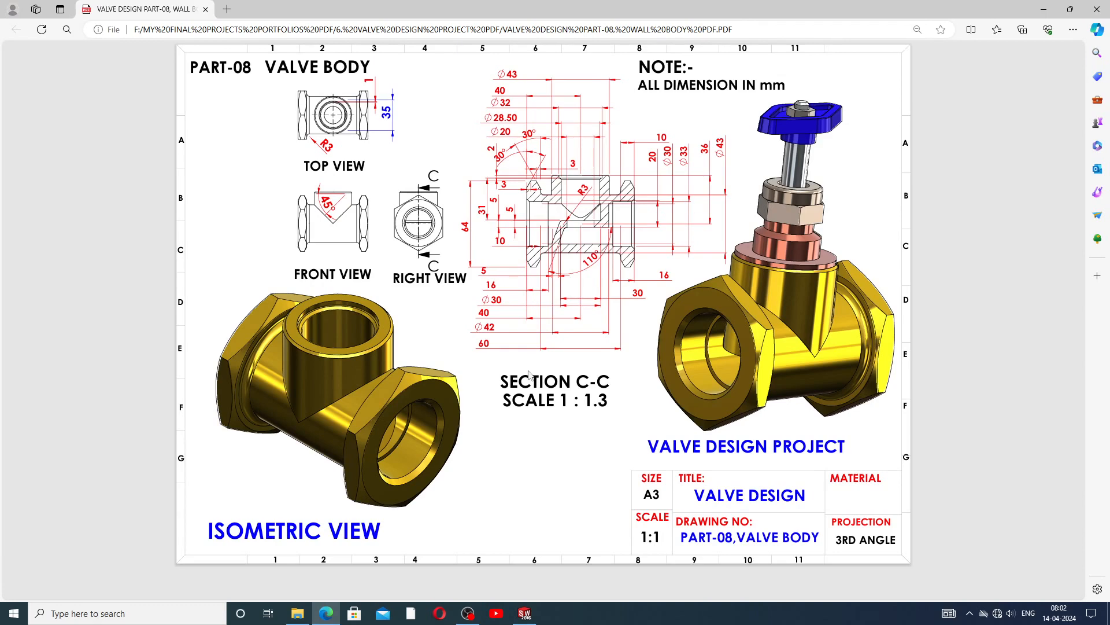
left_click(525, 612)
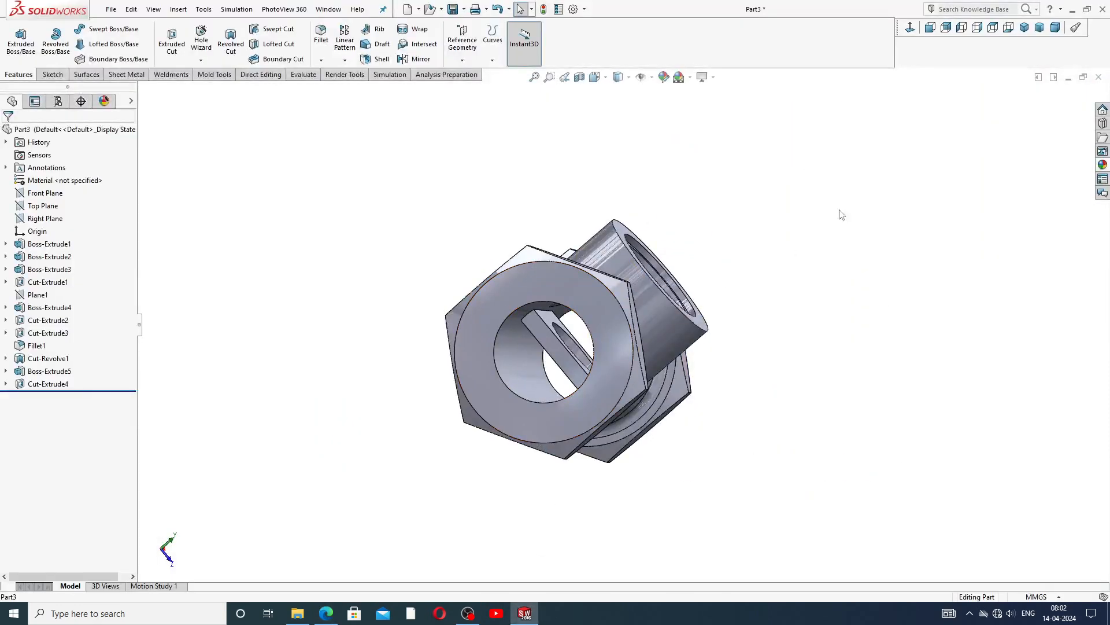
middle_click_drag(824, 278, 742, 228)
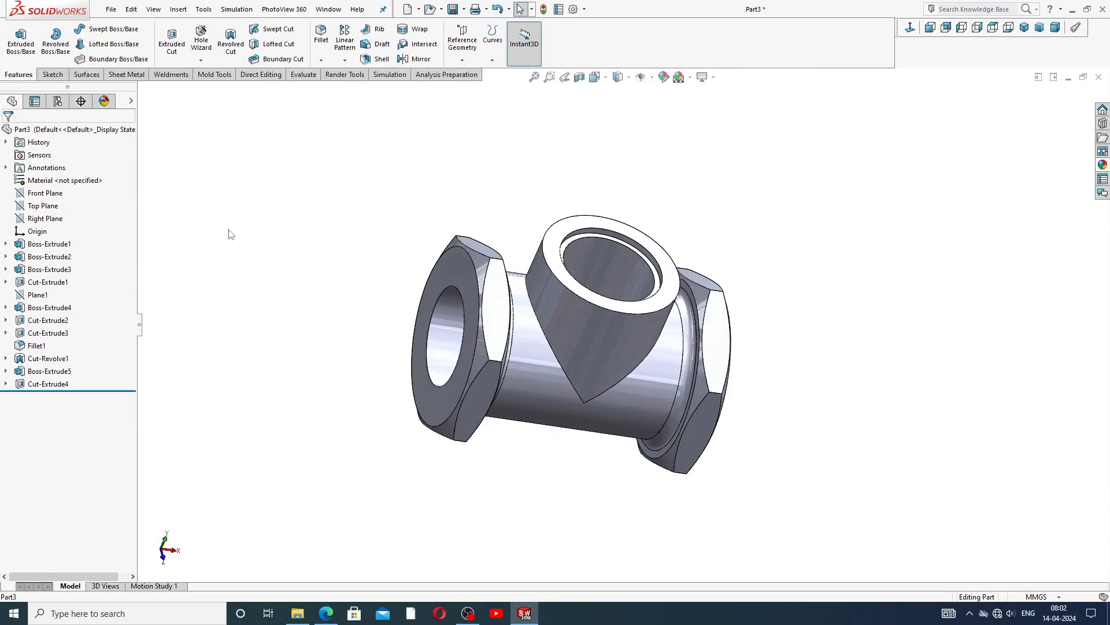
left_click(46, 193)
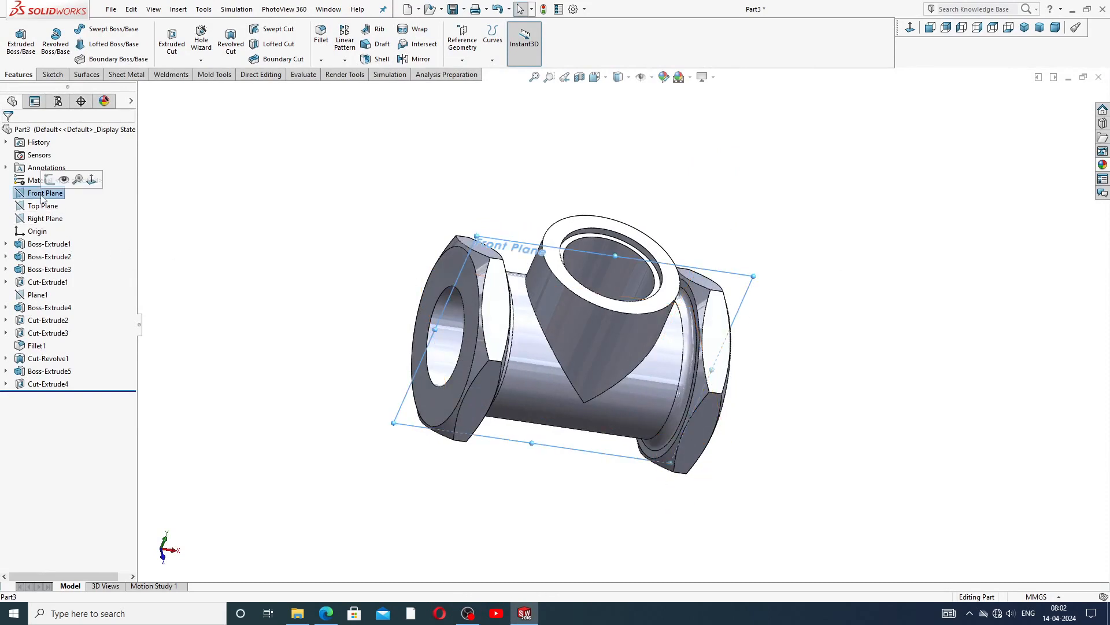
left_click(50, 181)
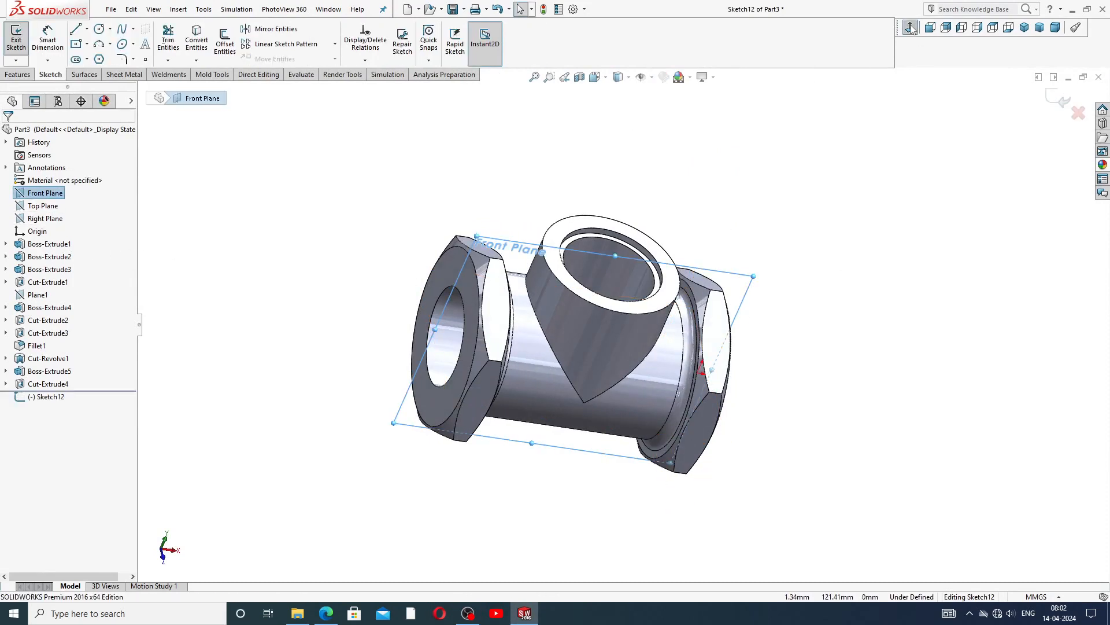
left_click(910, 28)
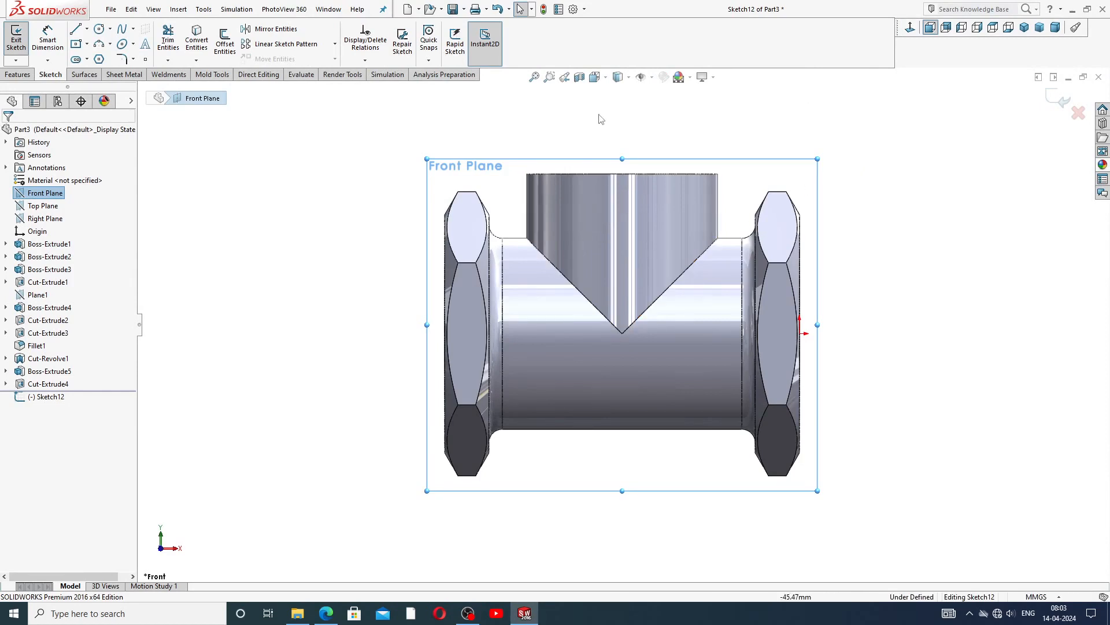
left_click(628, 76)
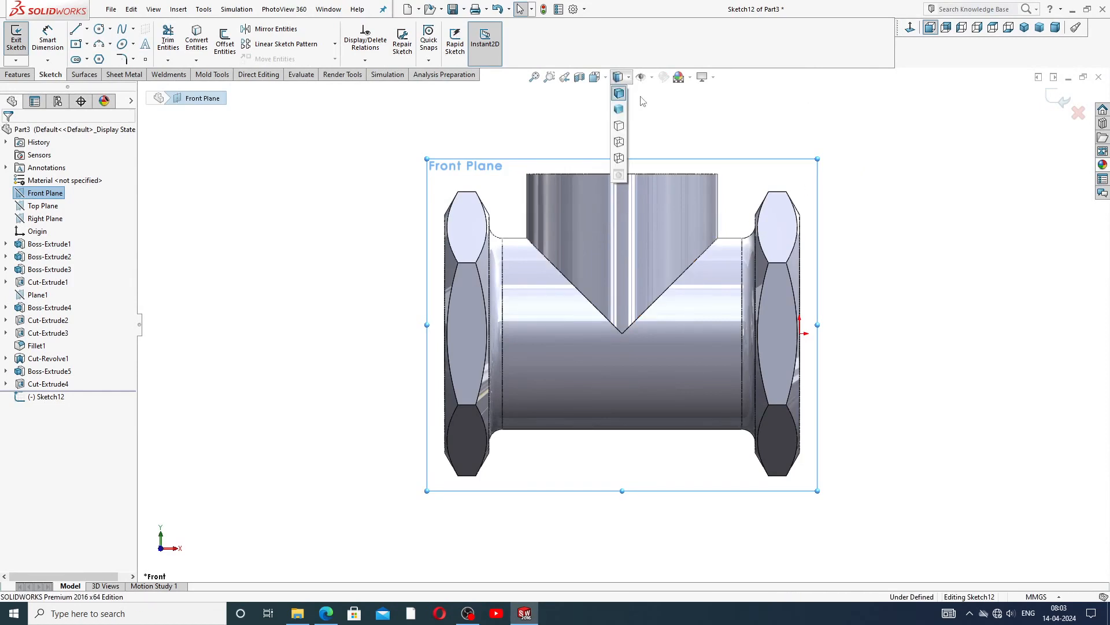
left_click(620, 159)
scroll(662, 339, "down", 2)
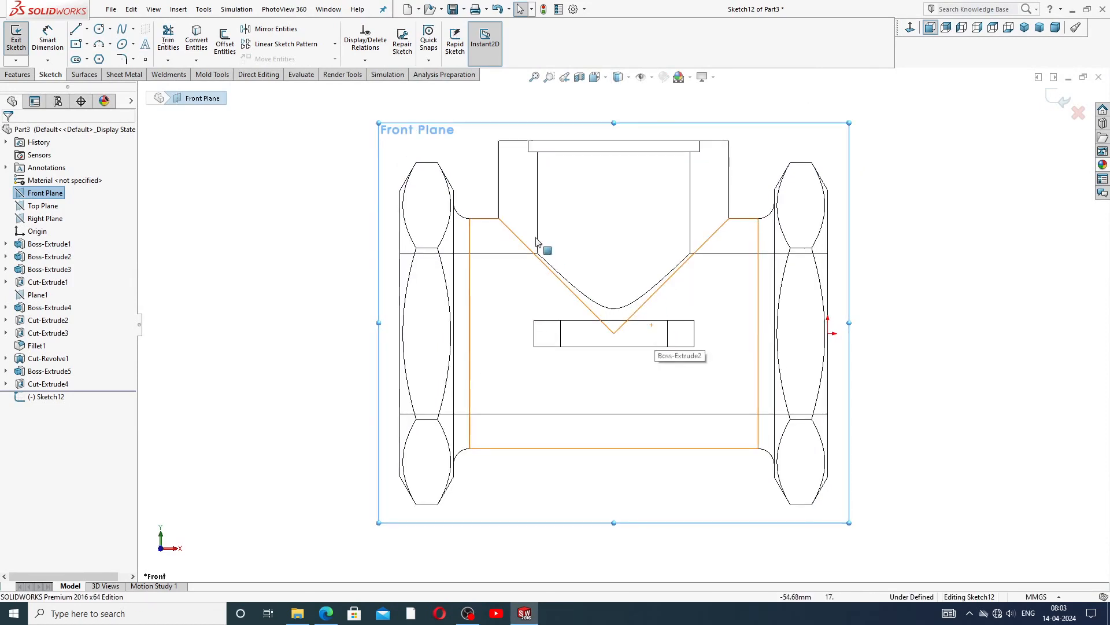
Sketch a closed four-sided slanted profile with lines from the inner plate's right end down to the bore's lower edge
left_click(75, 30)
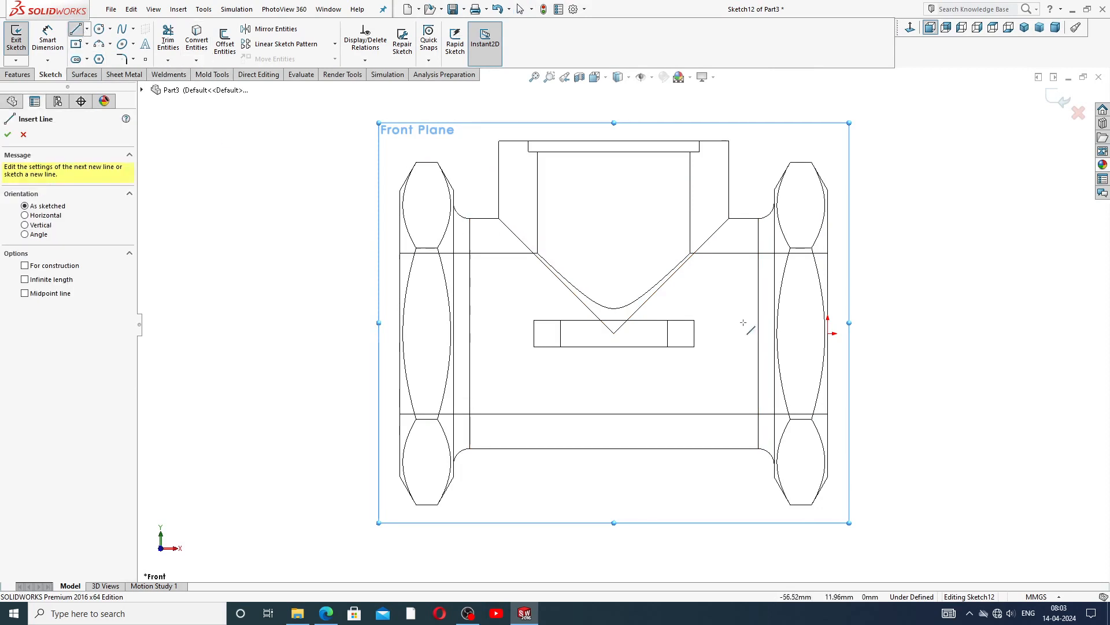
left_click(679, 346)
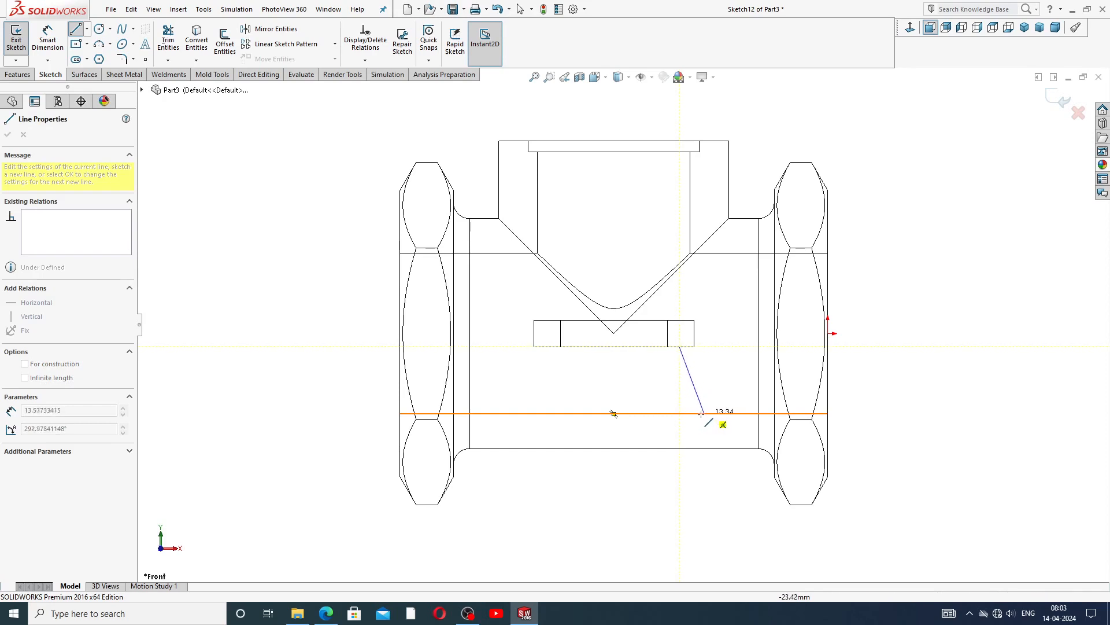
left_click(701, 414)
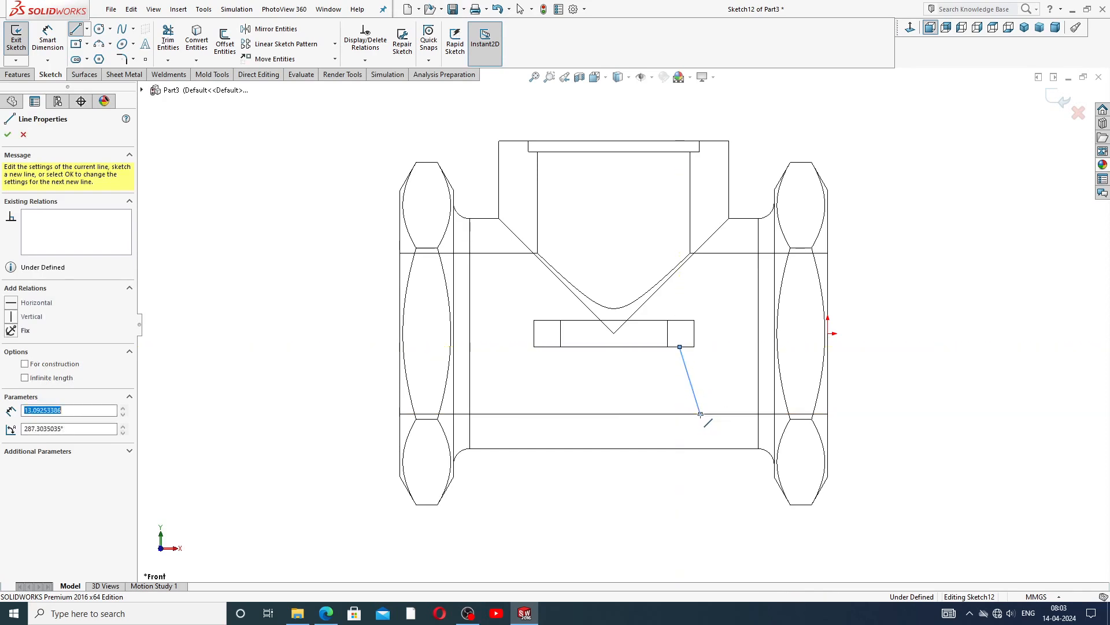
left_click(730, 414)
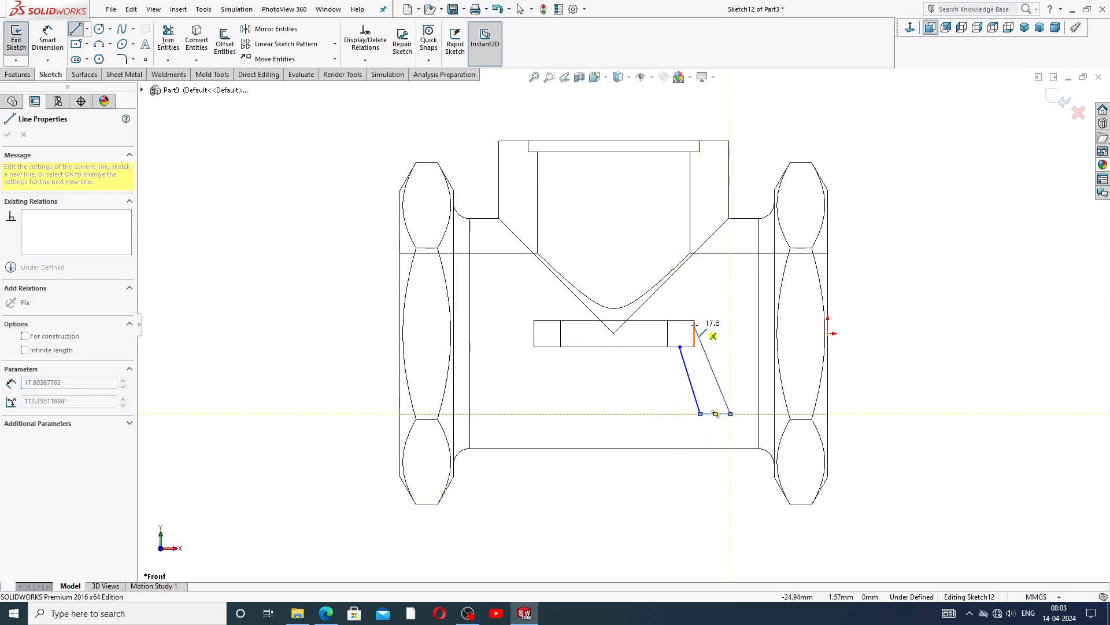
left_click(694, 320)
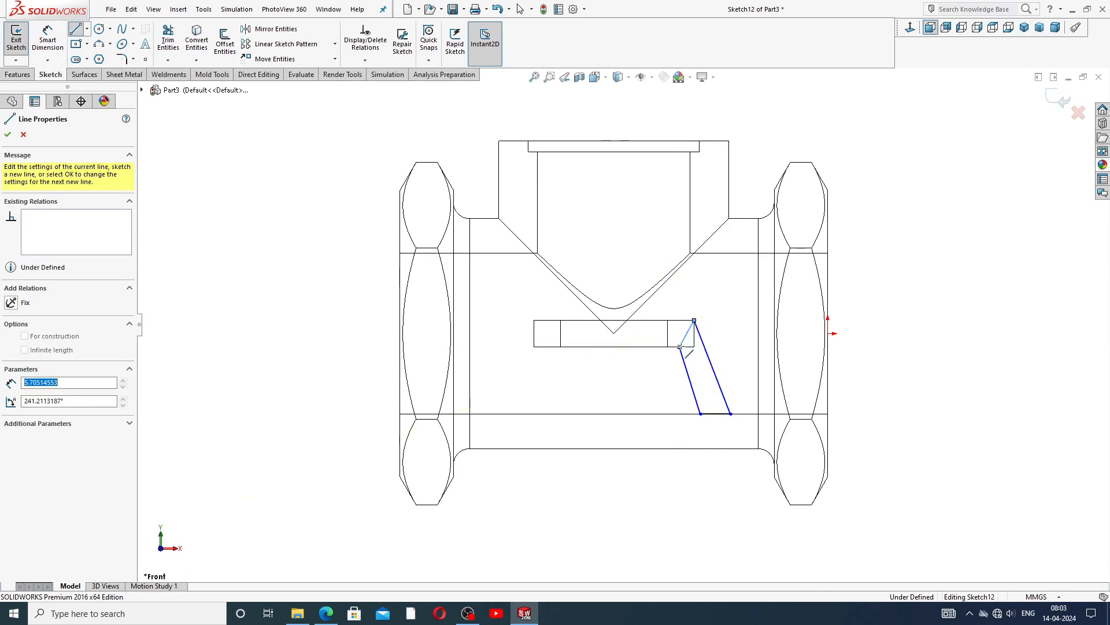
right_click(686, 336)
left_click(746, 351)
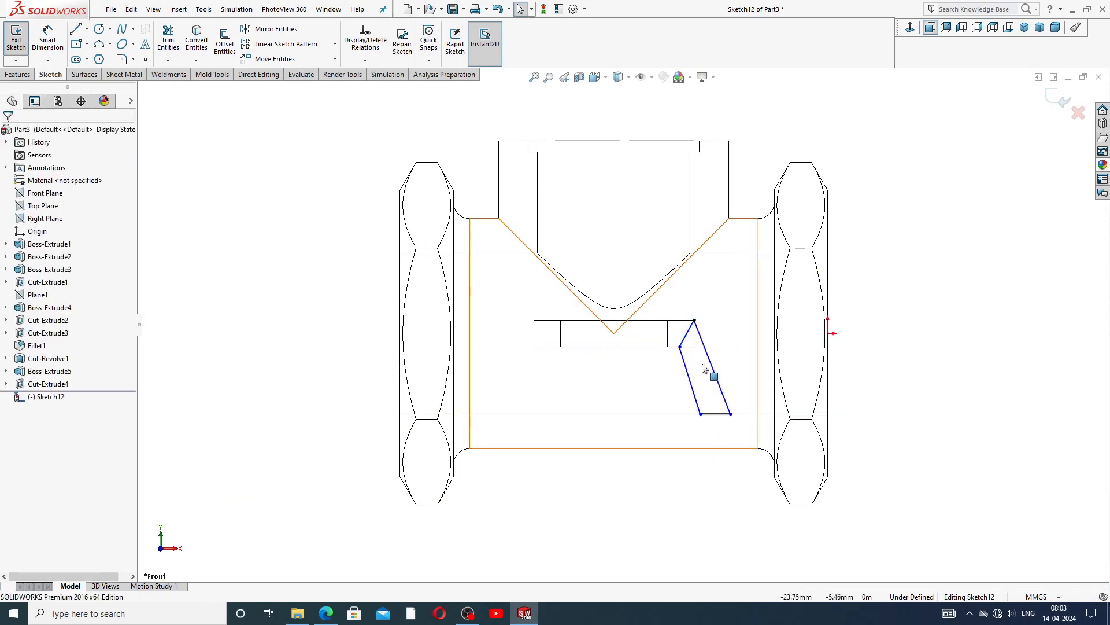
Make the two long slanted lines of the wall profile parallel
left_click(690, 377)
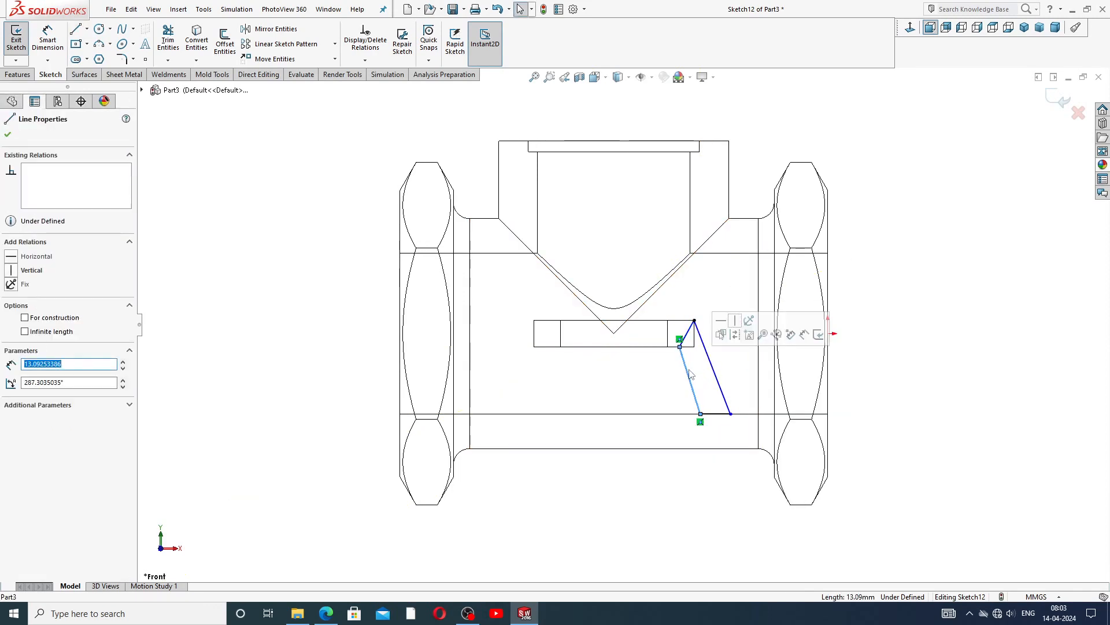
left_click(709, 360, "ctrl")
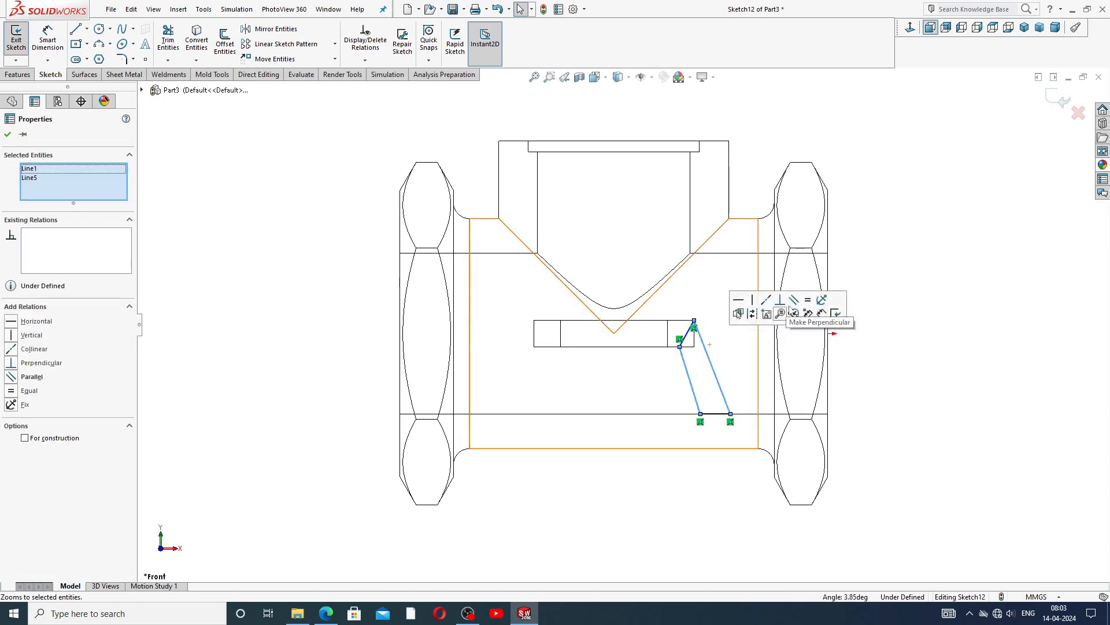
left_click(792, 310)
left_click(783, 367)
Dimension the slanted profile's short horizontal line on the bore's lower edge at 5 mm
scroll(729, 388, "down", 2)
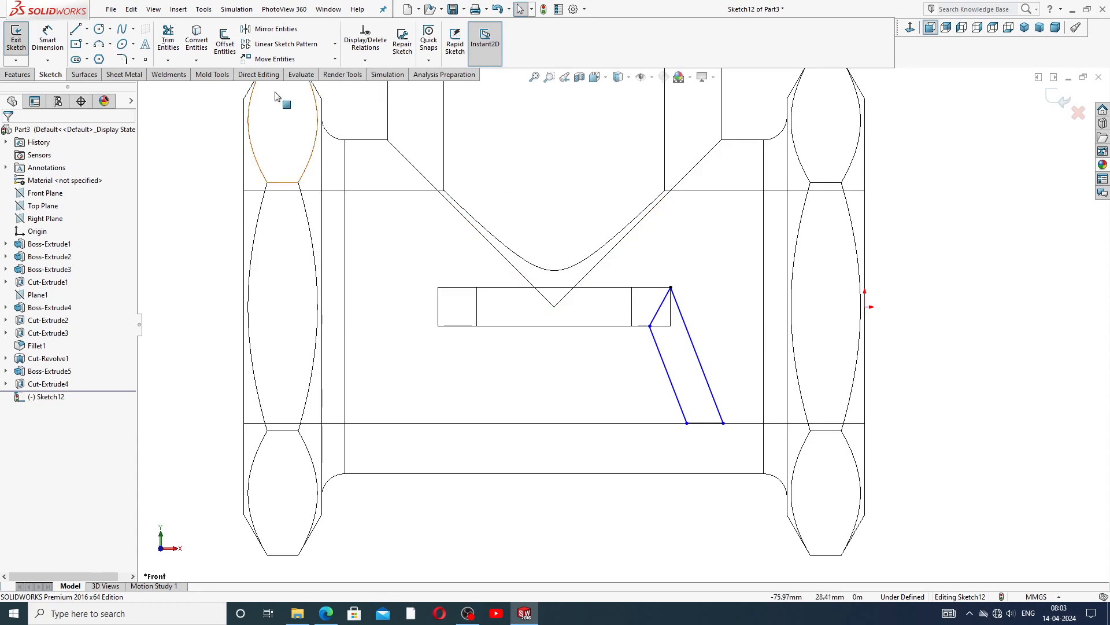
left_click(47, 39)
scroll(708, 437, "down", 2)
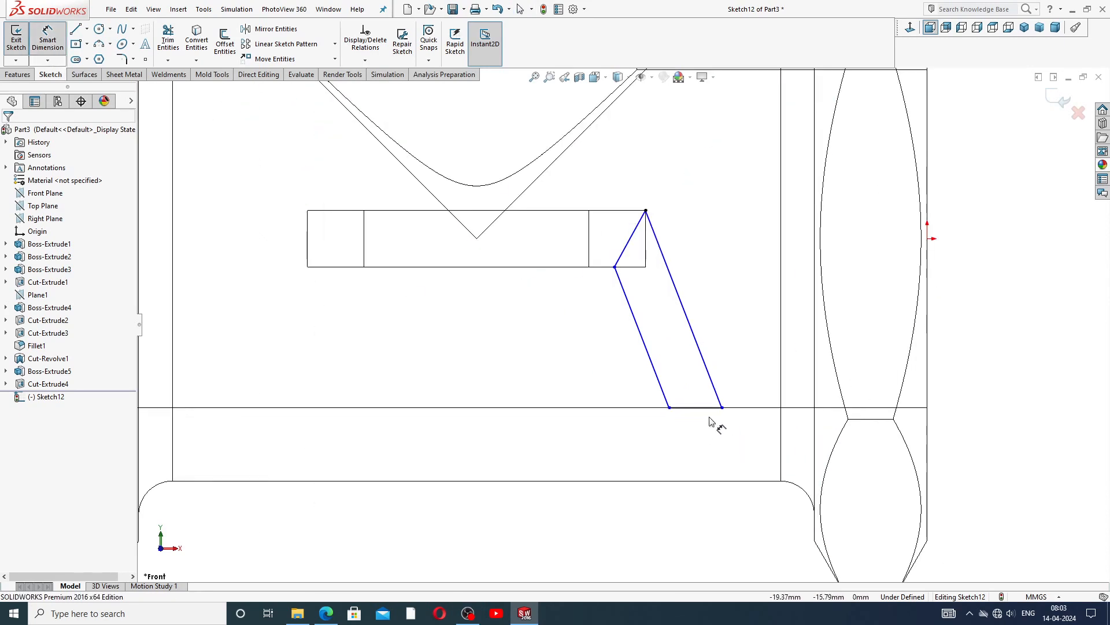
left_click(712, 408)
left_click(701, 434)
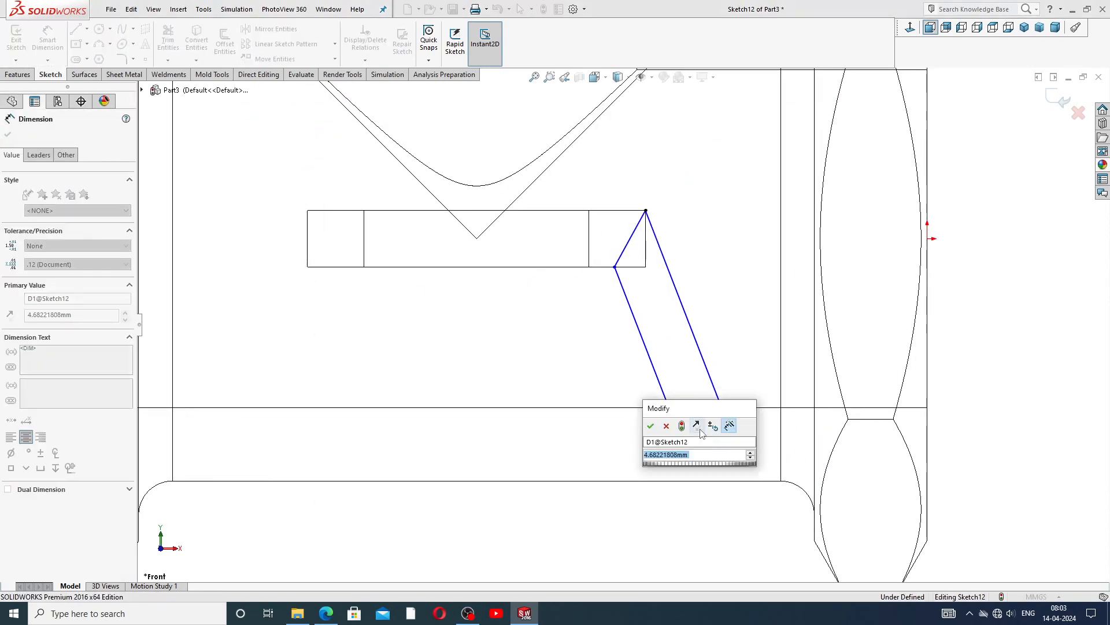
type("5")
key("Return")
left_click(989, 321)
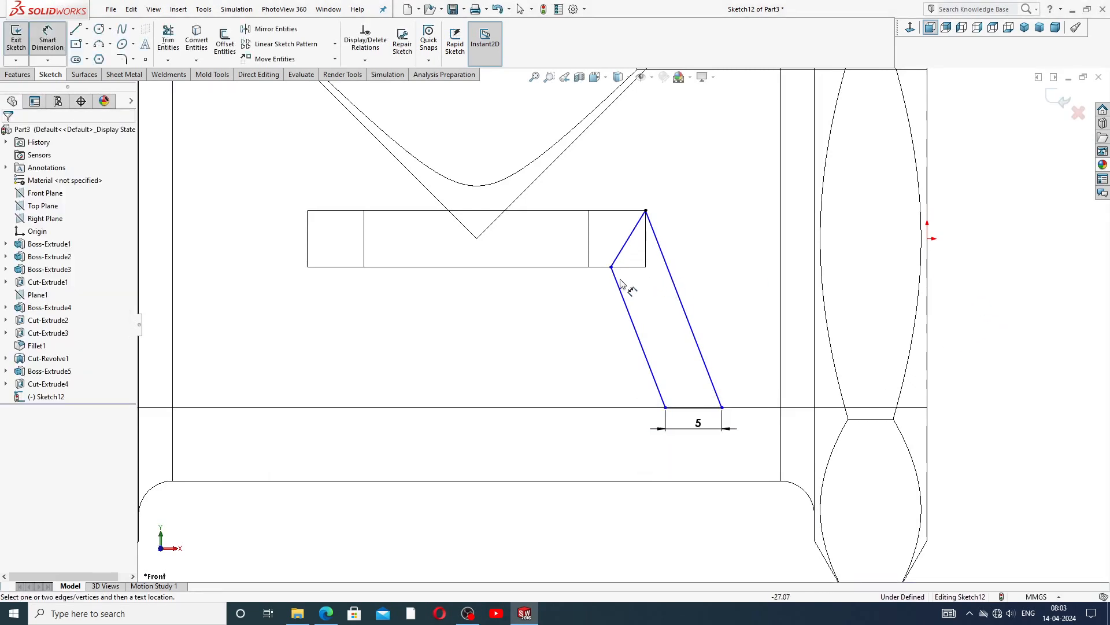
Set the angle between the inner plate's lower edge and the profile's inner slanted line to 110°, and exit dimensioning
left_click(608, 268)
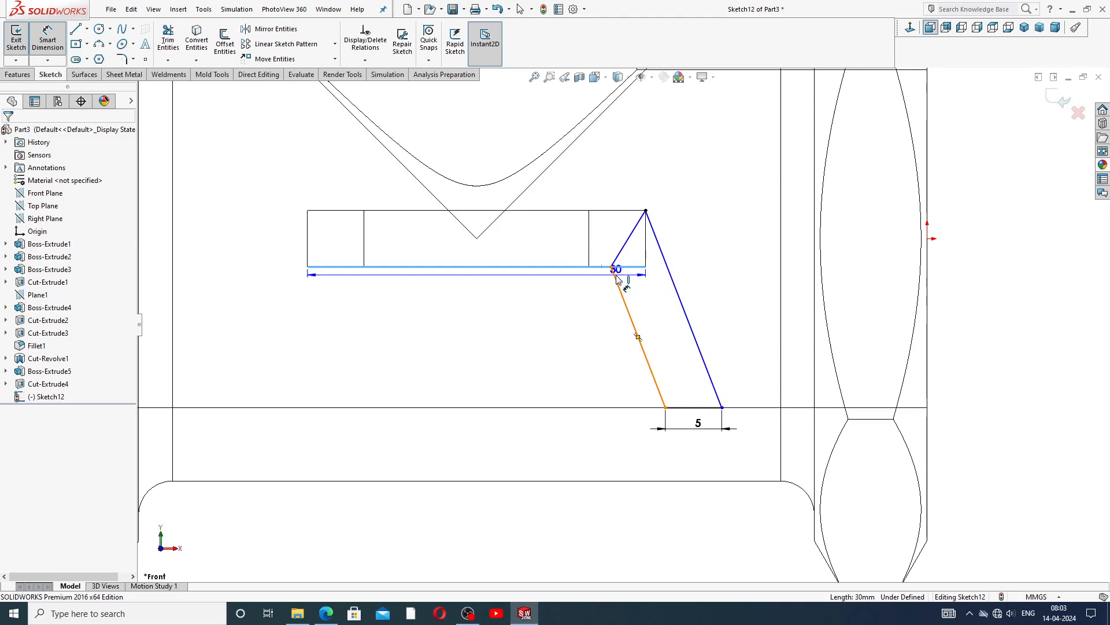
left_click(618, 284)
left_click(590, 300)
type("110")
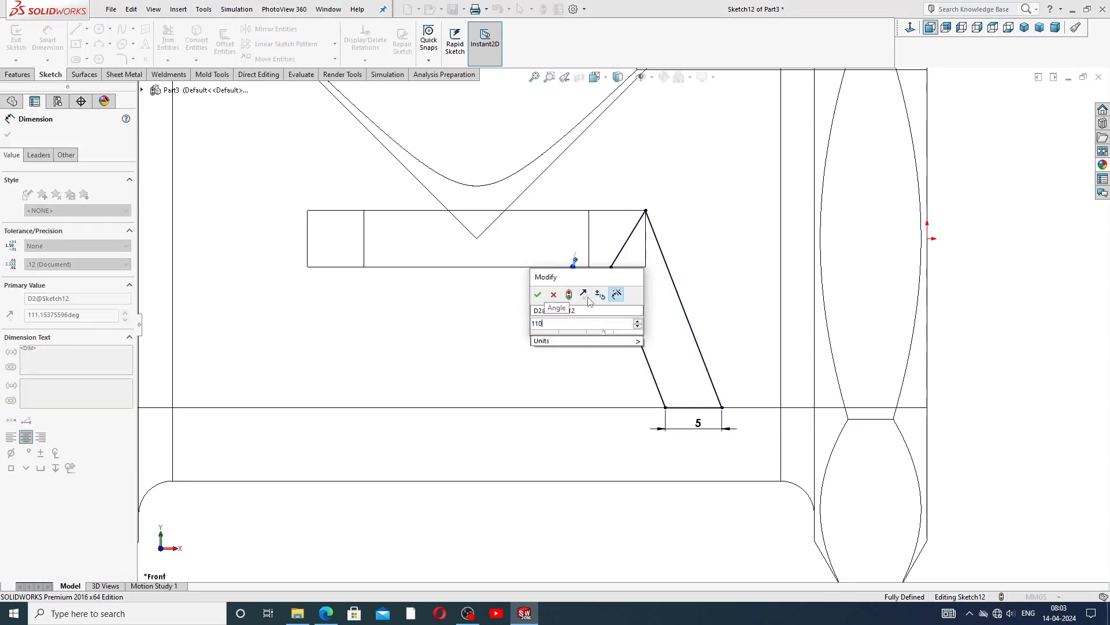
key("Return")
left_click(738, 280)
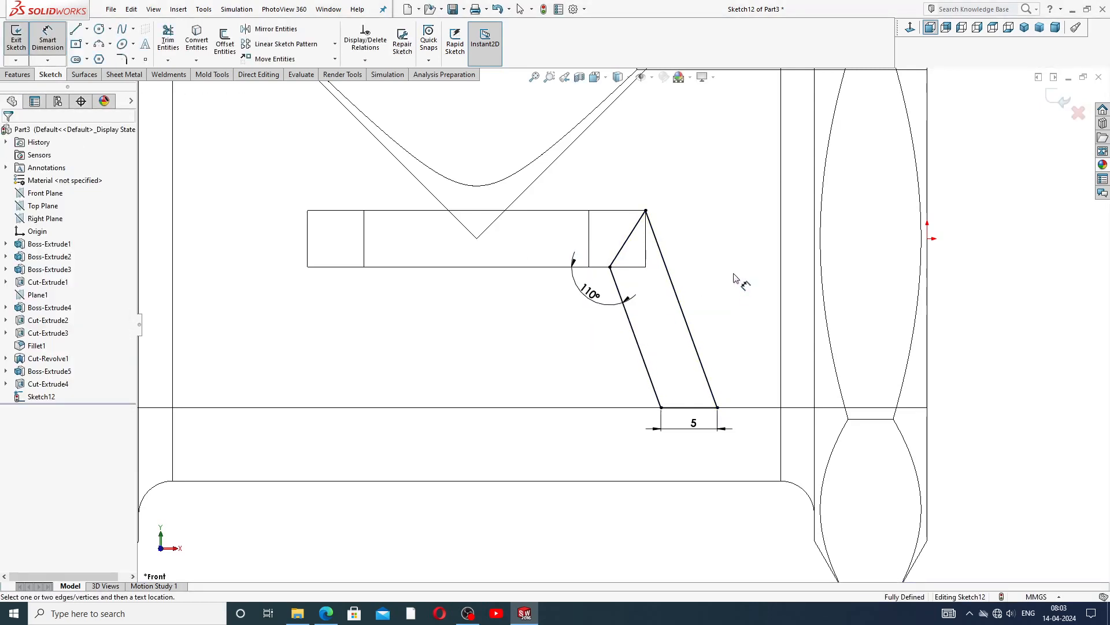
right_click(964, 202)
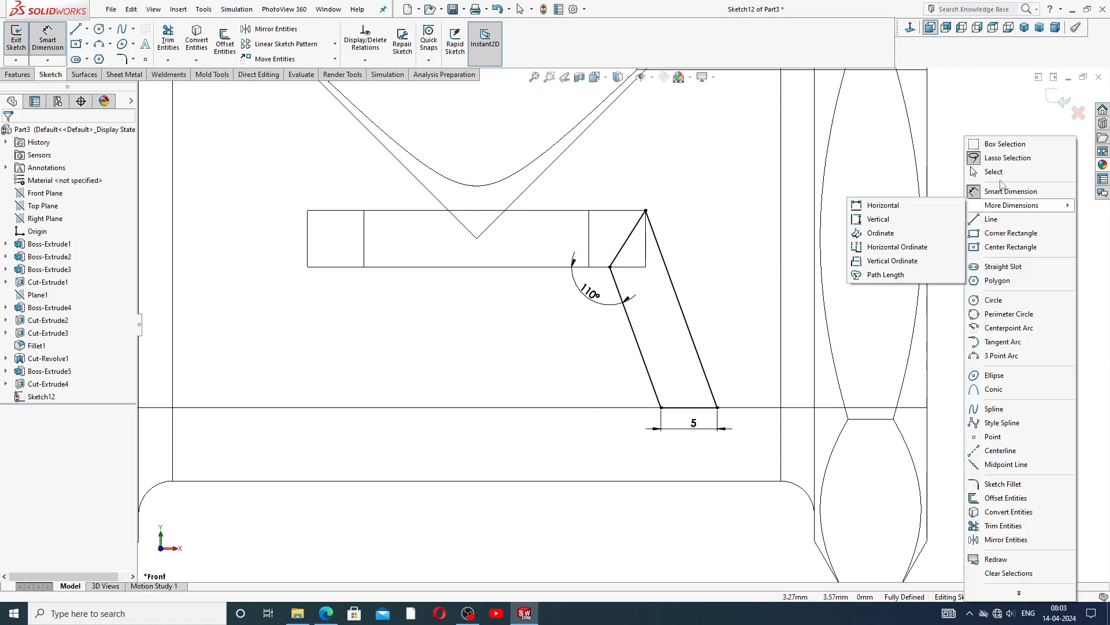
left_click(990, 171)
scroll(705, 296, "up", 2)
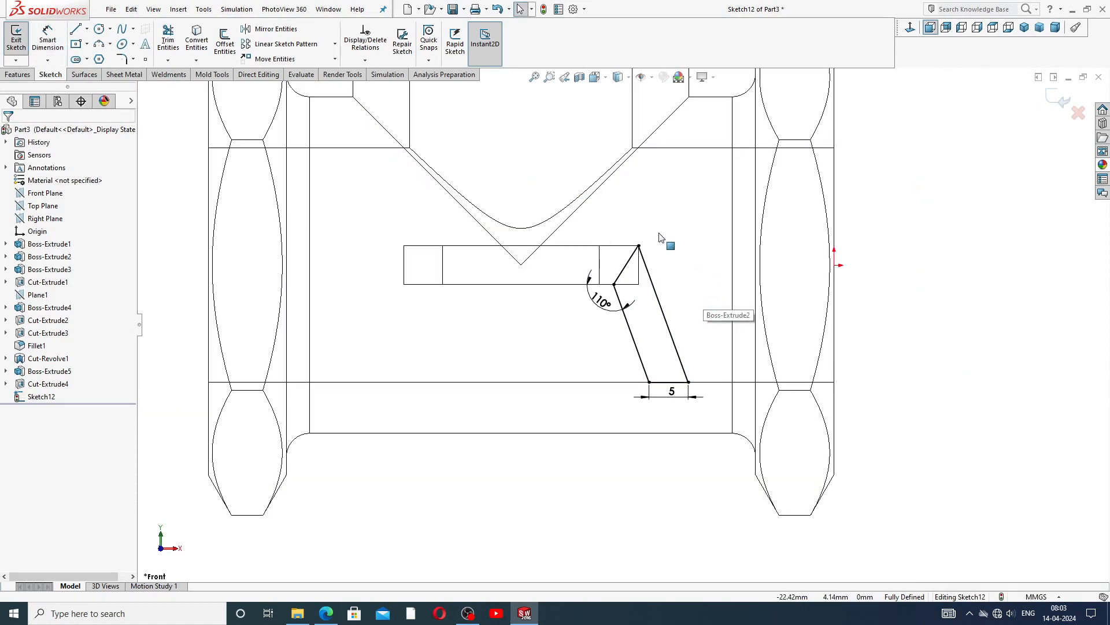
scroll(665, 240, "up", 2)
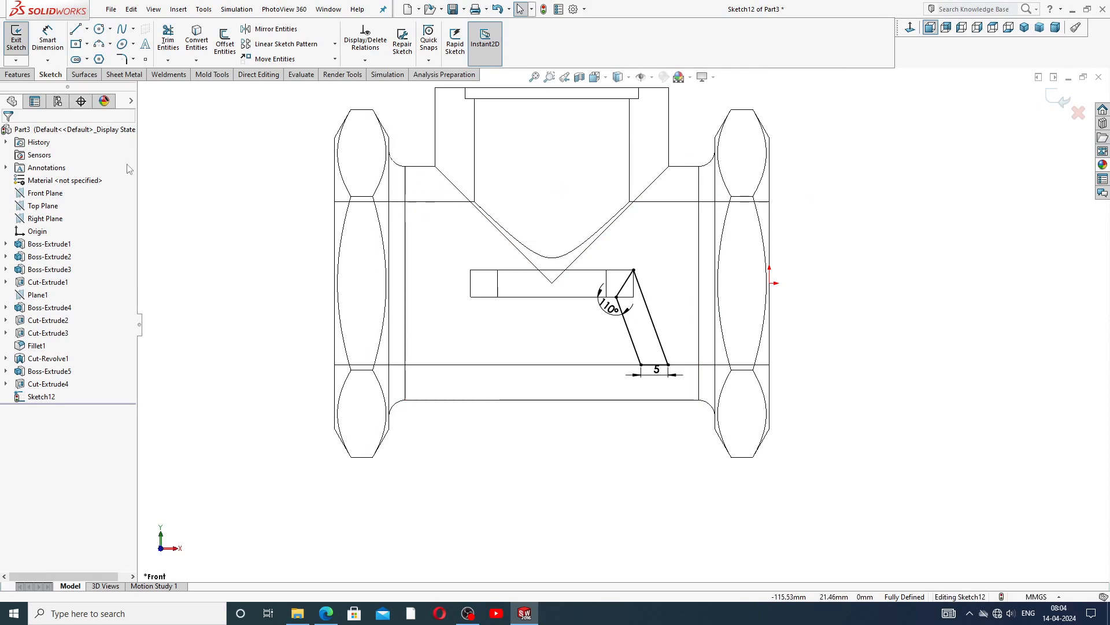
Extrude the slanted profile as a Mid Plane boss 30 mm deep with merged result, checking it against the valve body drawing
left_click(18, 74)
left_click(20, 43)
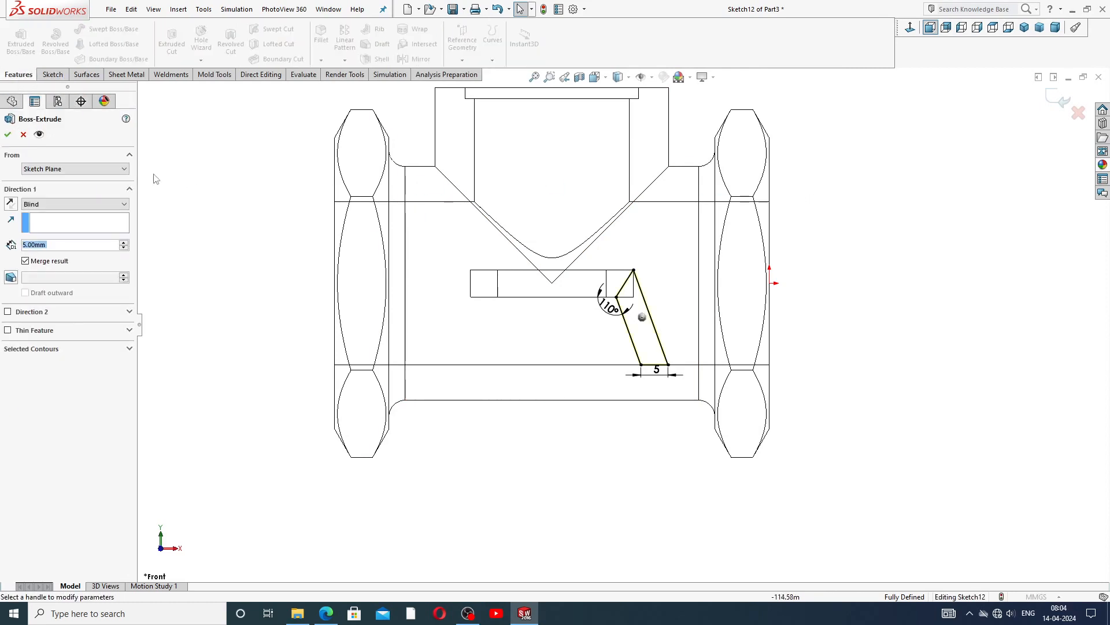
left_click(56, 205)
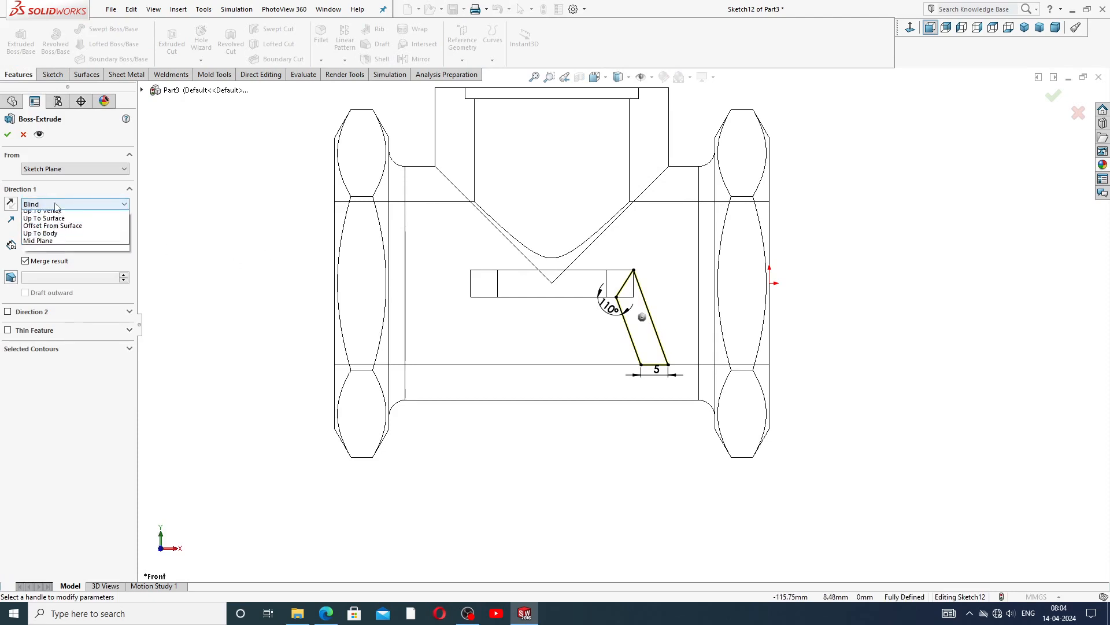
left_click(63, 268)
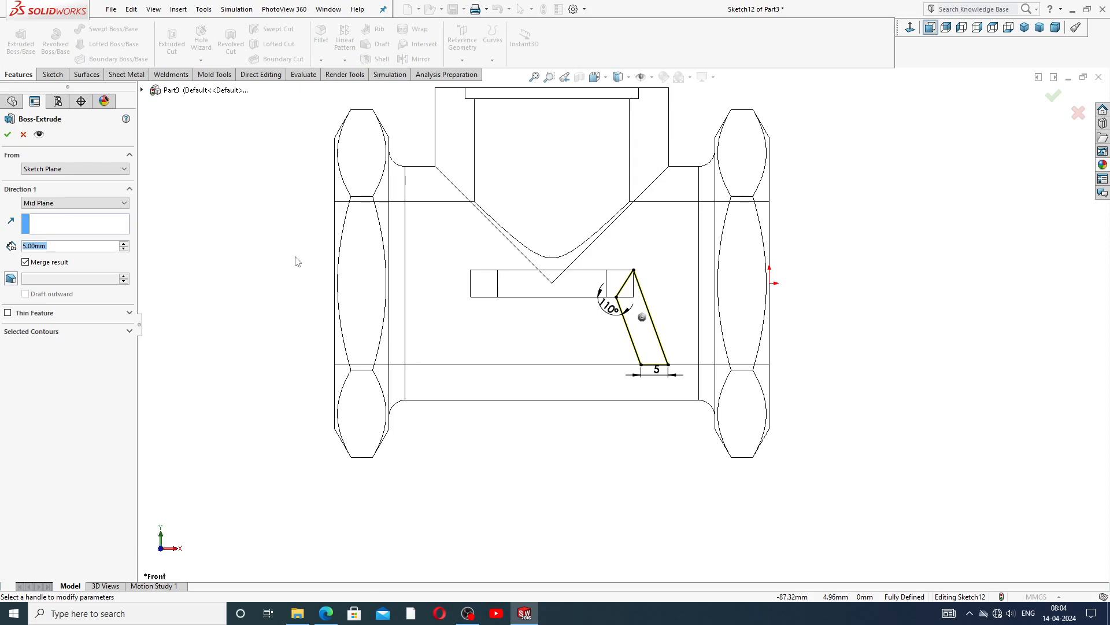
middle_click_drag(626, 287, 571, 307)
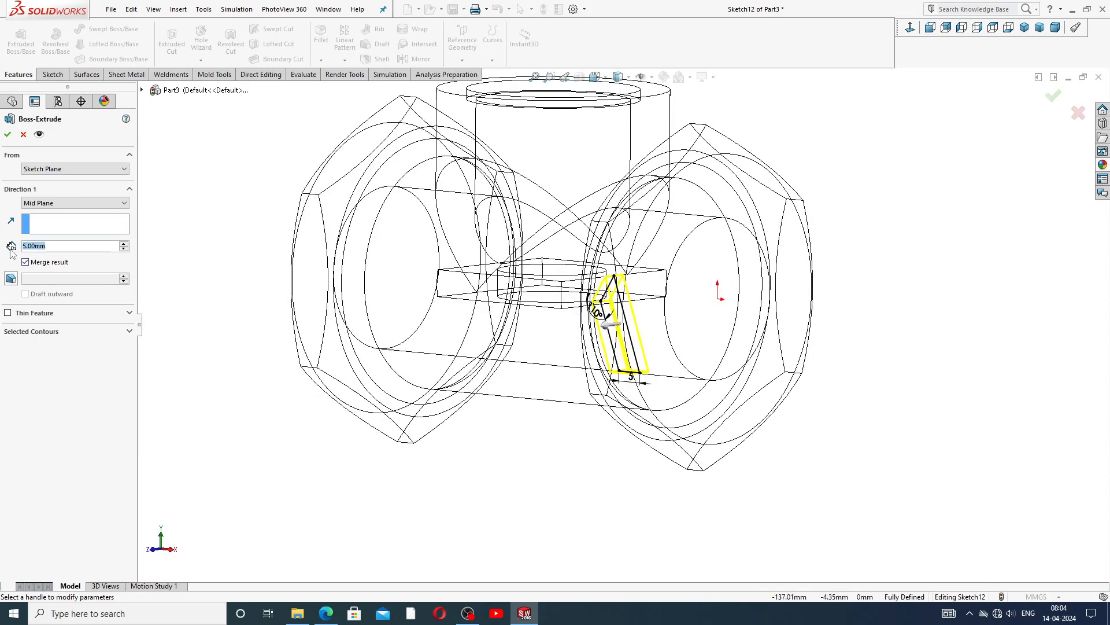
type("30")
key("Return")
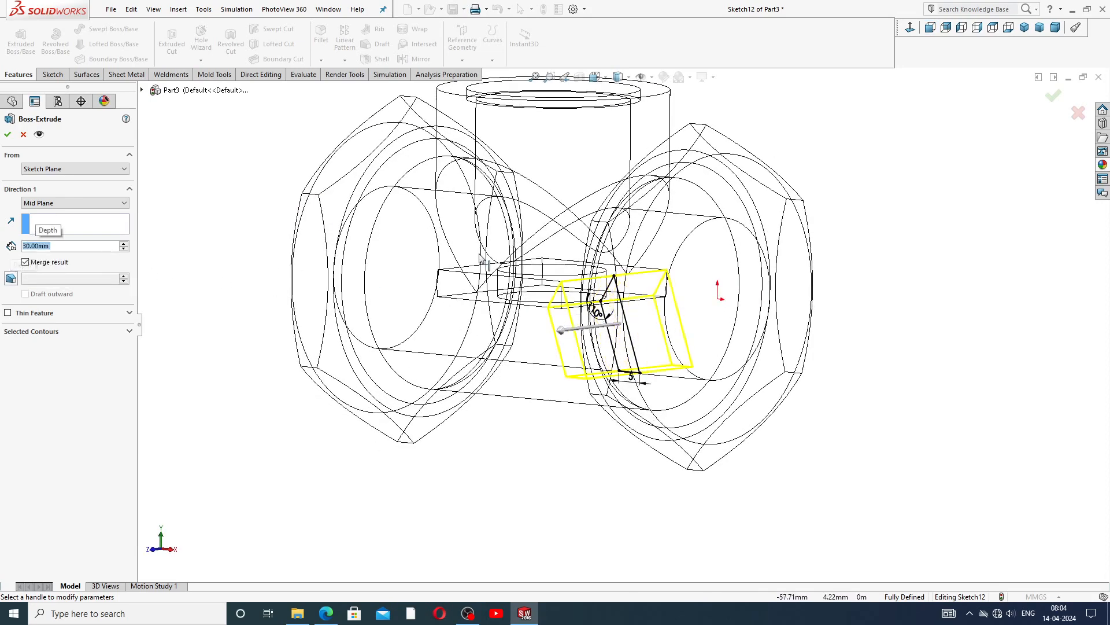
middle_click_drag(483, 257, 641, 308)
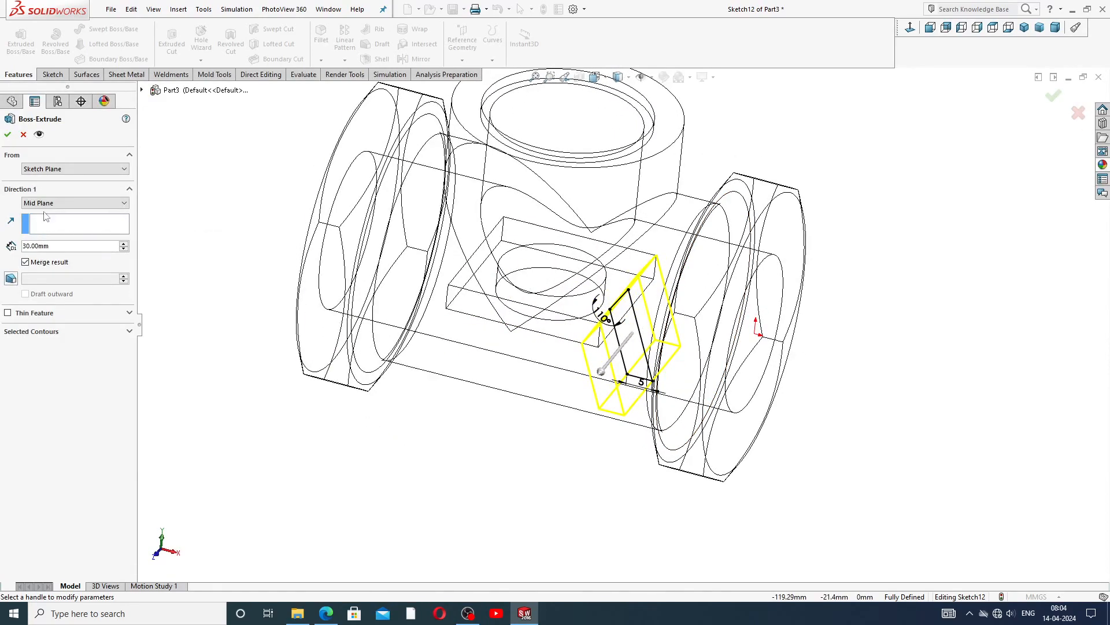
left_click(525, 613)
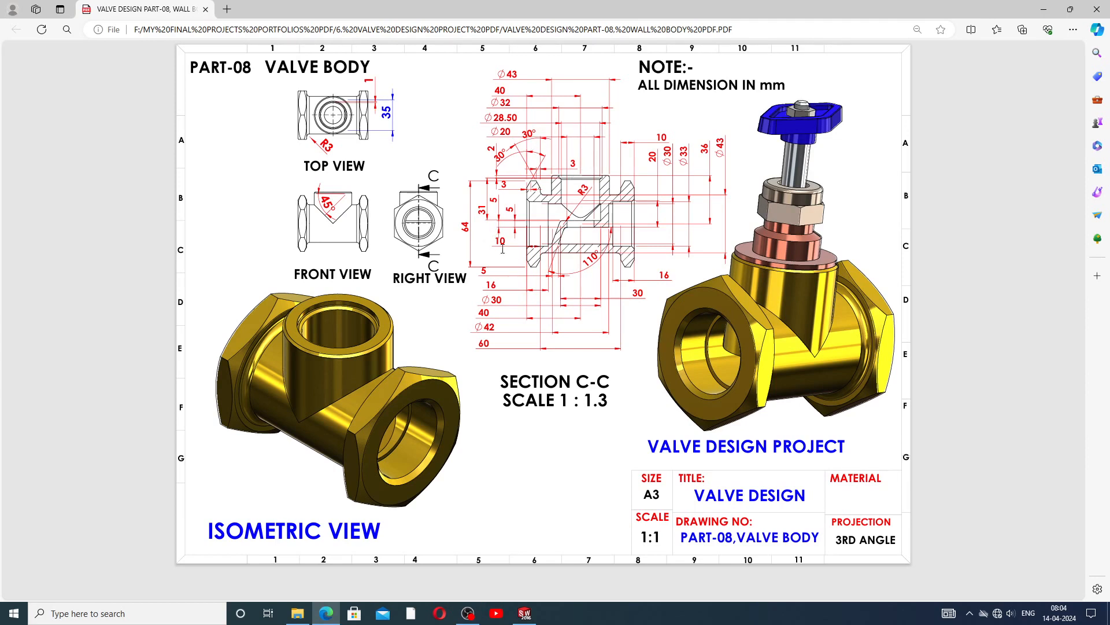
left_click(524, 613)
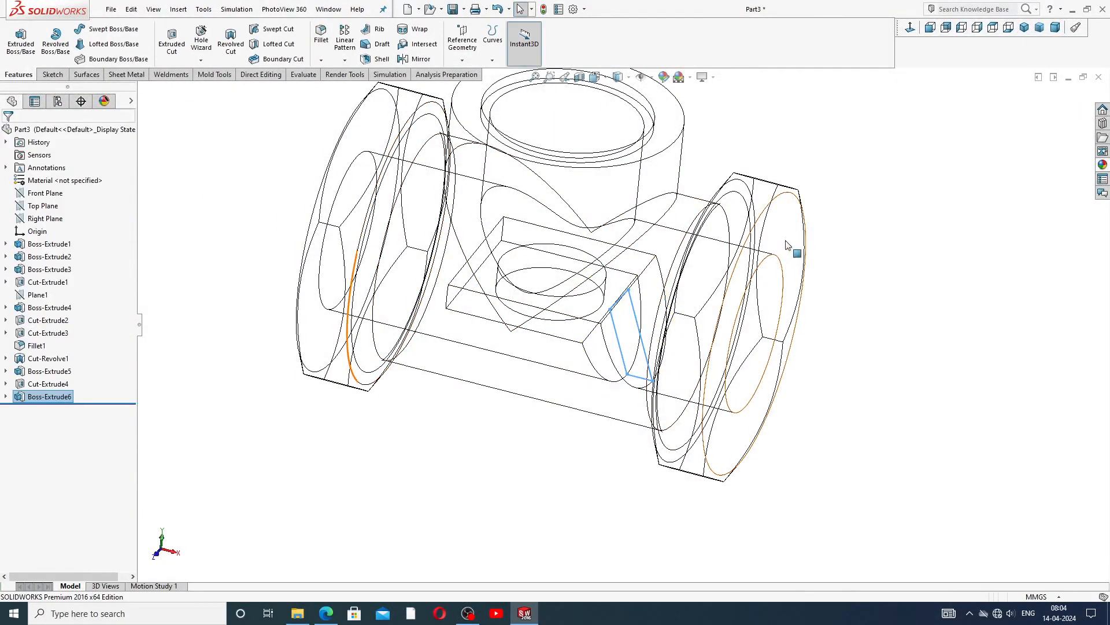
Fillet the two edges where the inner plate meets the slanted wall with a 3 mm radius
middle_click_drag(711, 330, 711, 288)
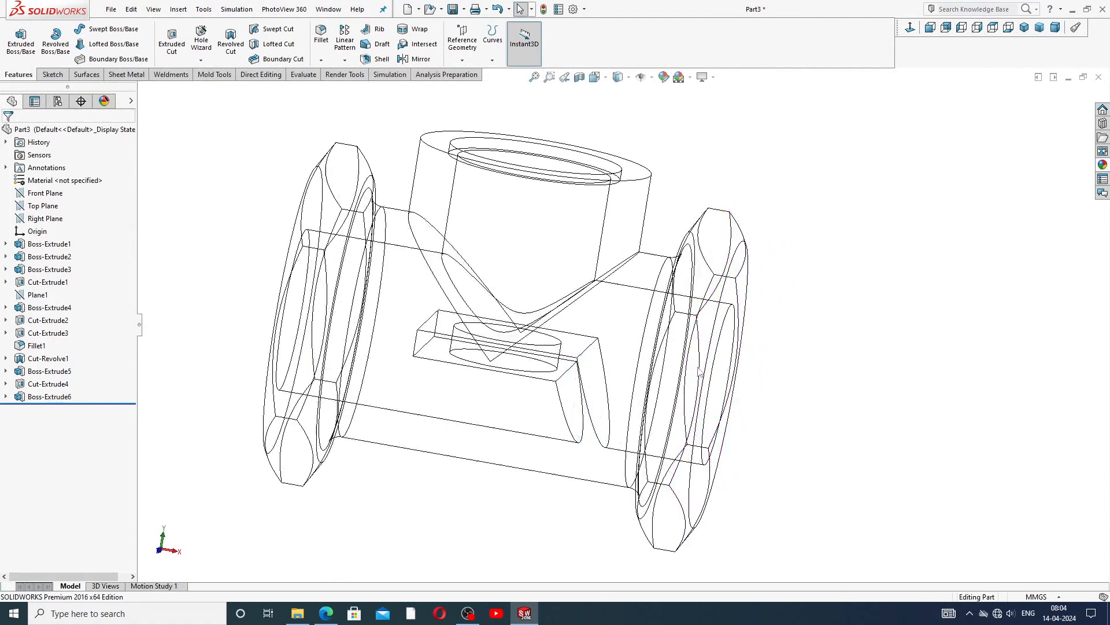
scroll(610, 443, "down", 3)
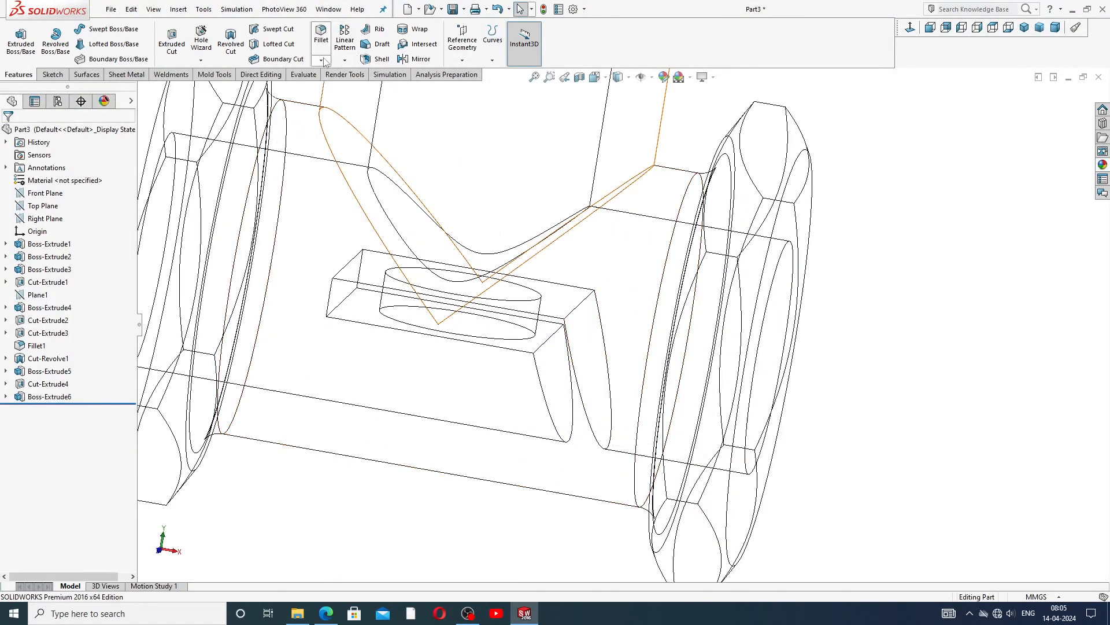
left_click(321, 36)
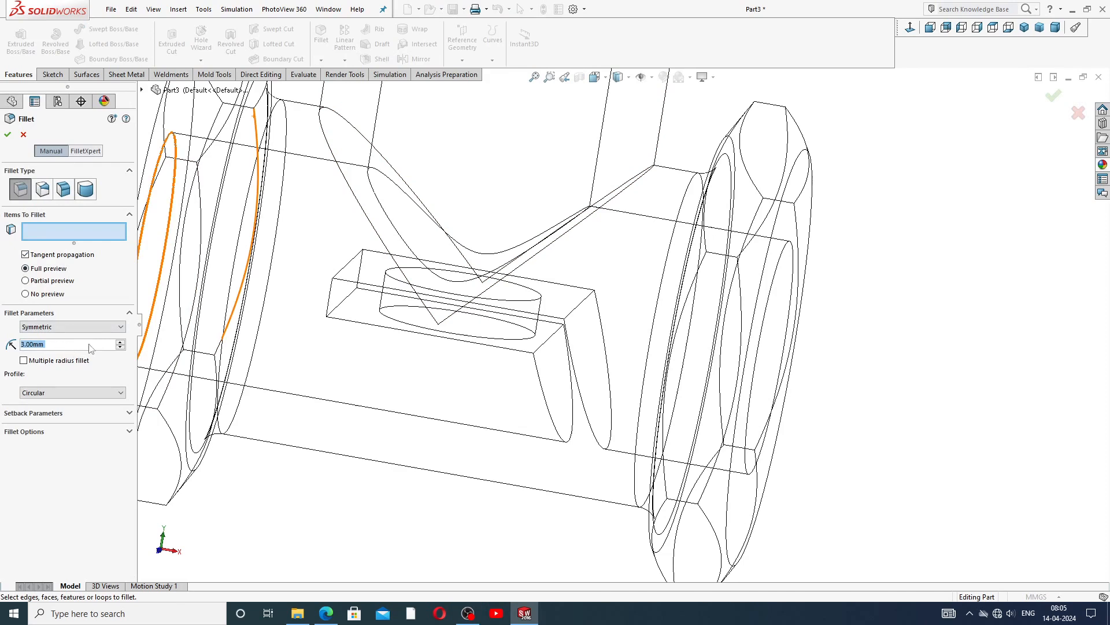
left_click(578, 306)
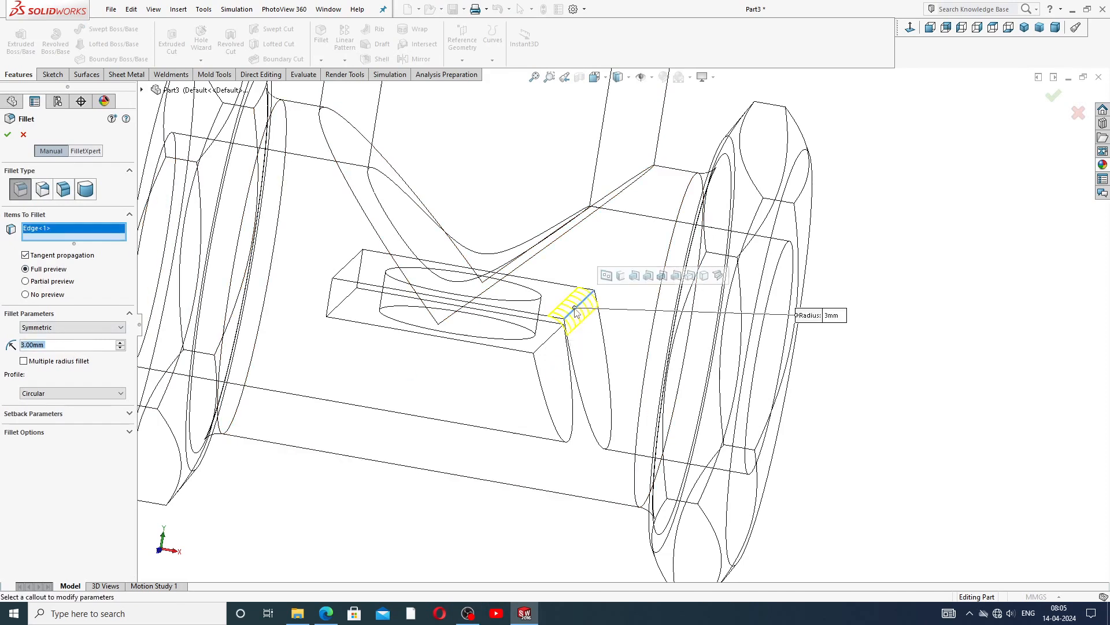
left_click(539, 346)
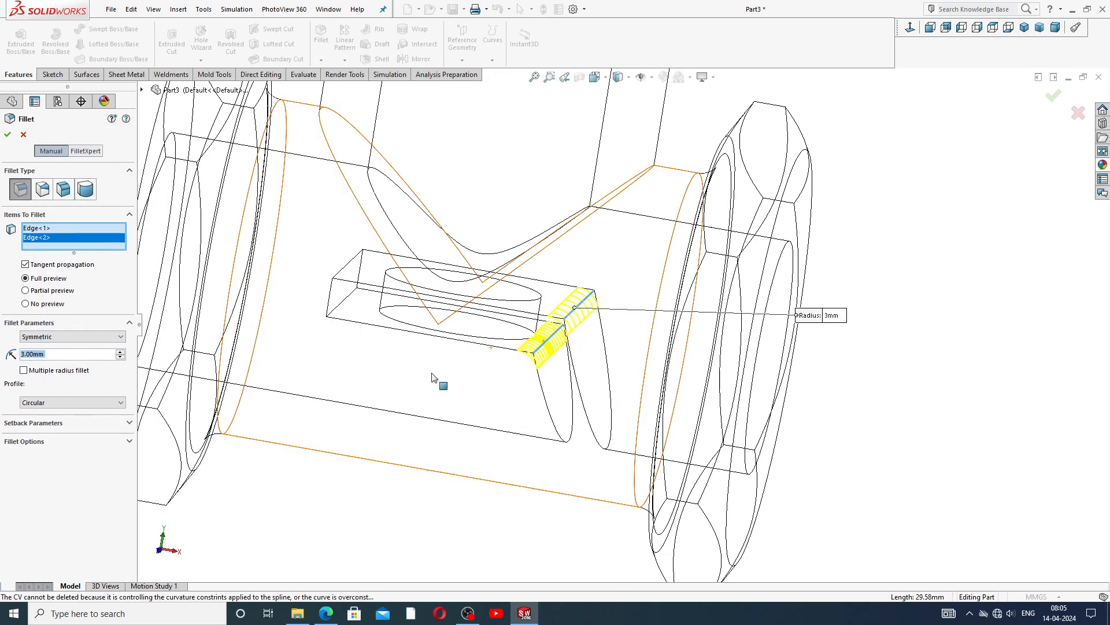
left_click(8, 137)
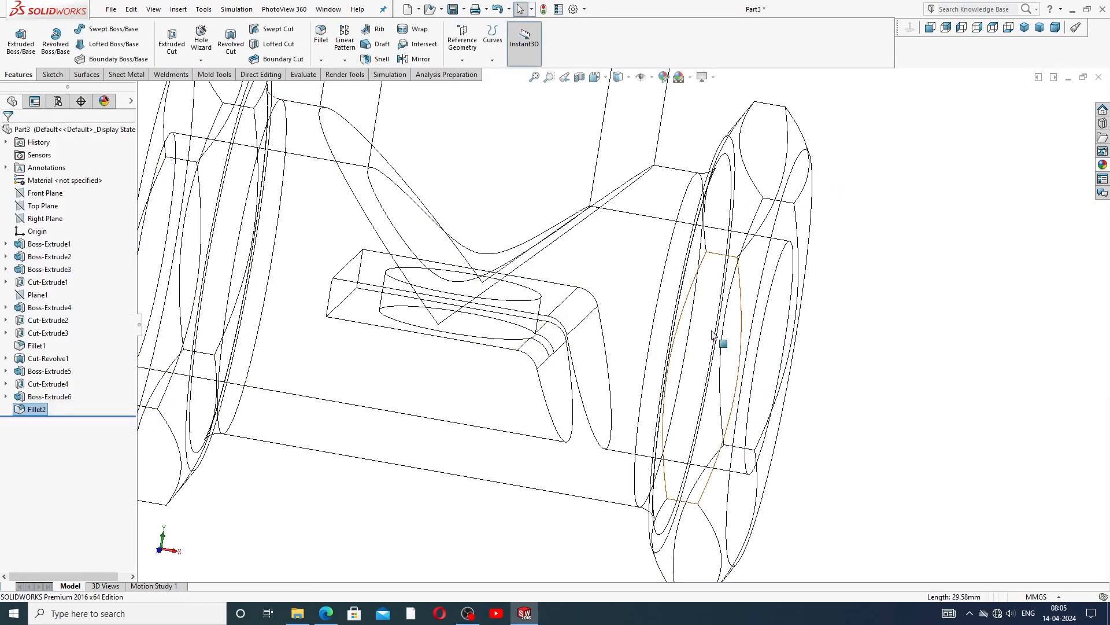
Display the model shaded with edges and examine the inner plate and slanted wall through the bore openings
scroll(570, 240, "up", 6)
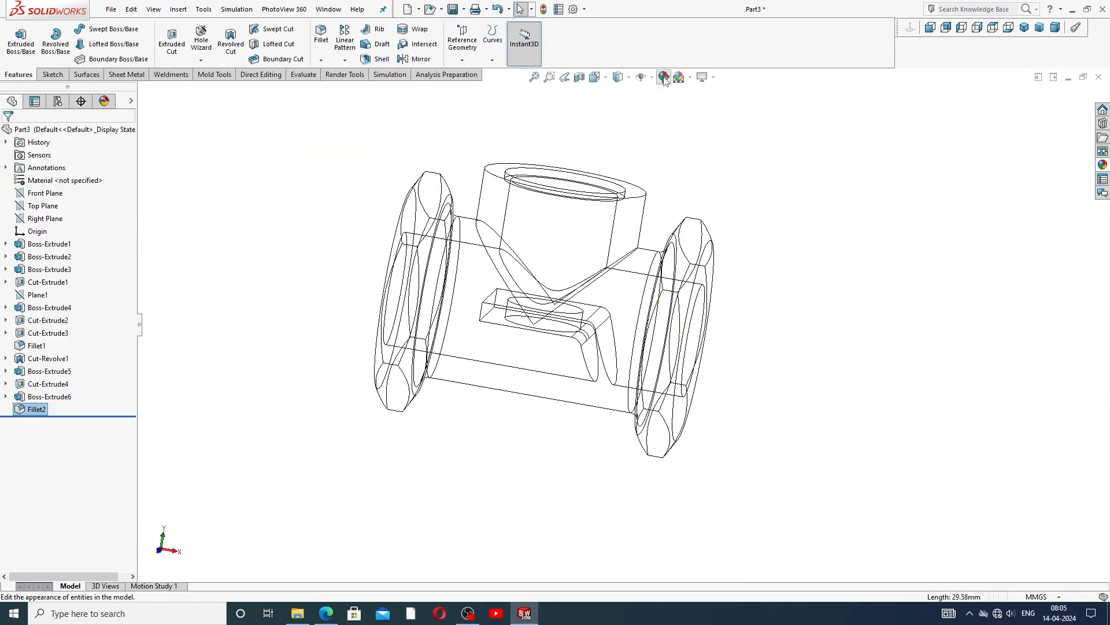
left_click(629, 79)
left_click(619, 109)
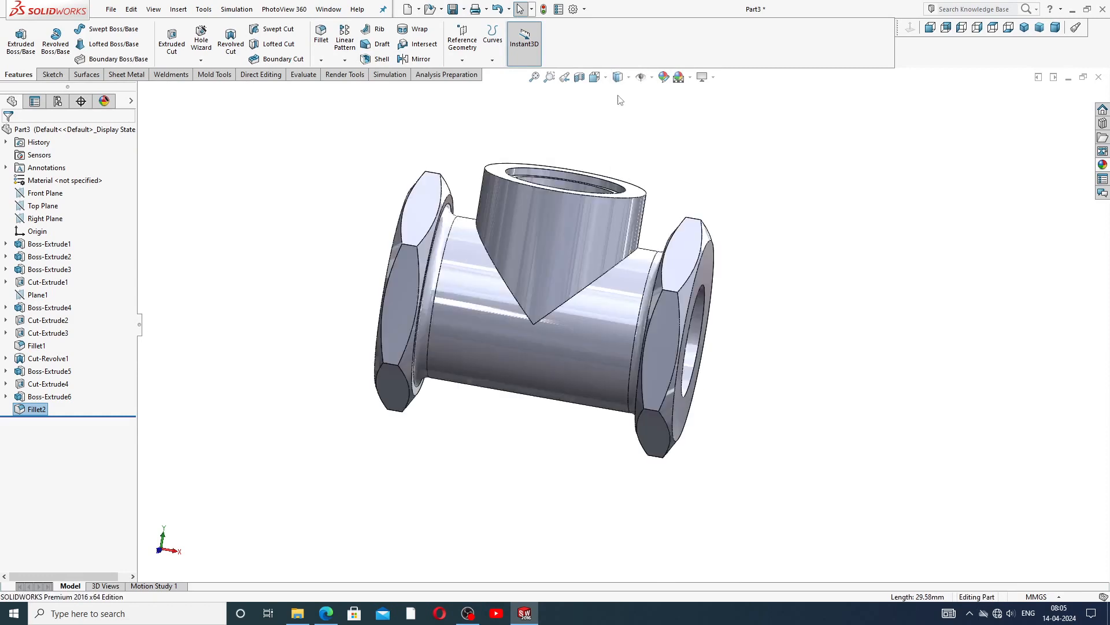
middle_click_drag(707, 227, 618, 151)
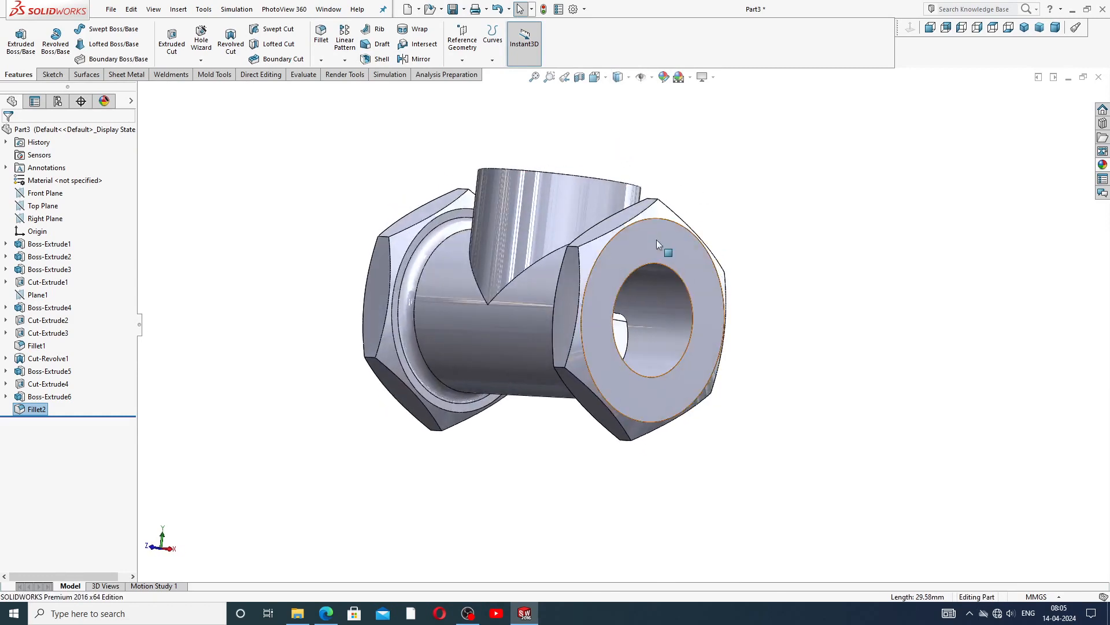
middle_click_drag(658, 243, 605, 280)
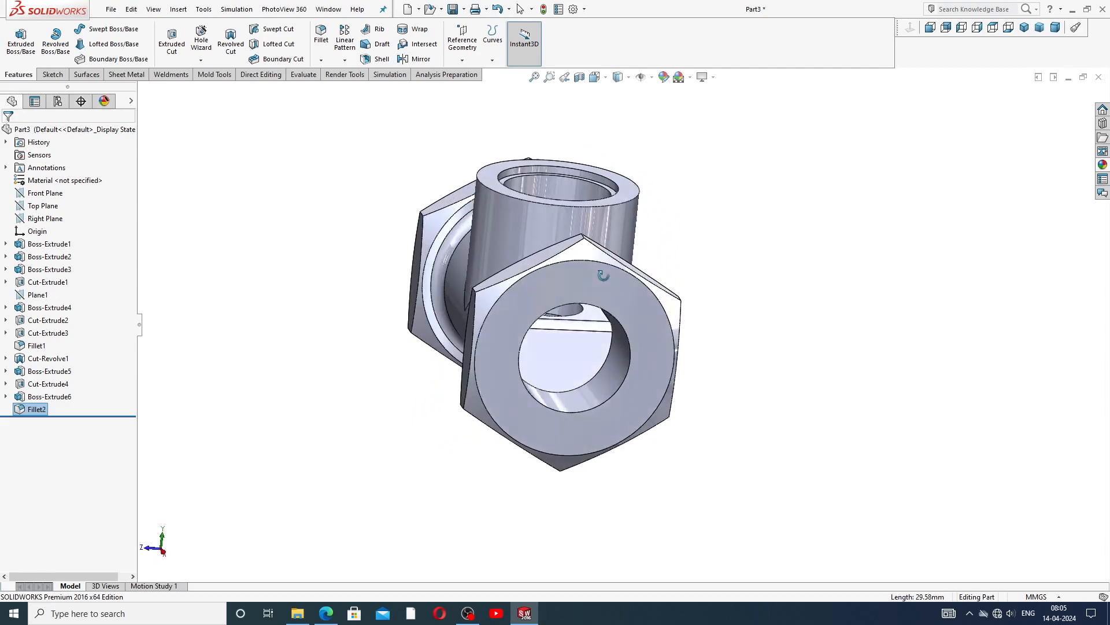
middle_click_drag(567, 351, 640, 247)
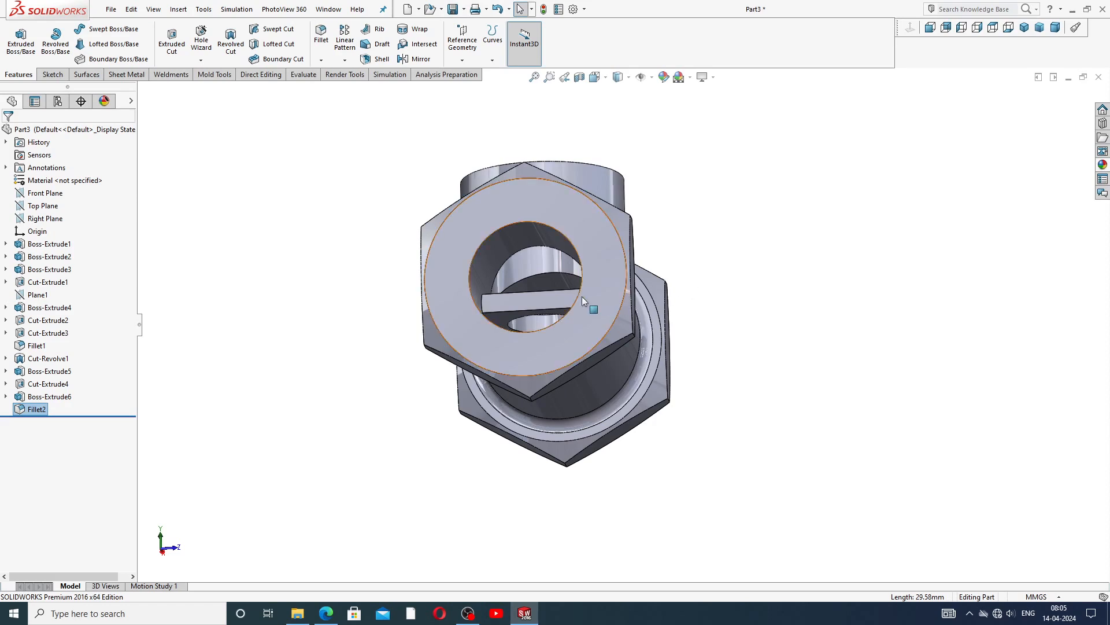
Start a sketch on the lower face of the inner seat plate, viewed square-on in wireframe display
scroll(540, 321, "down", 3)
left_click(487, 310)
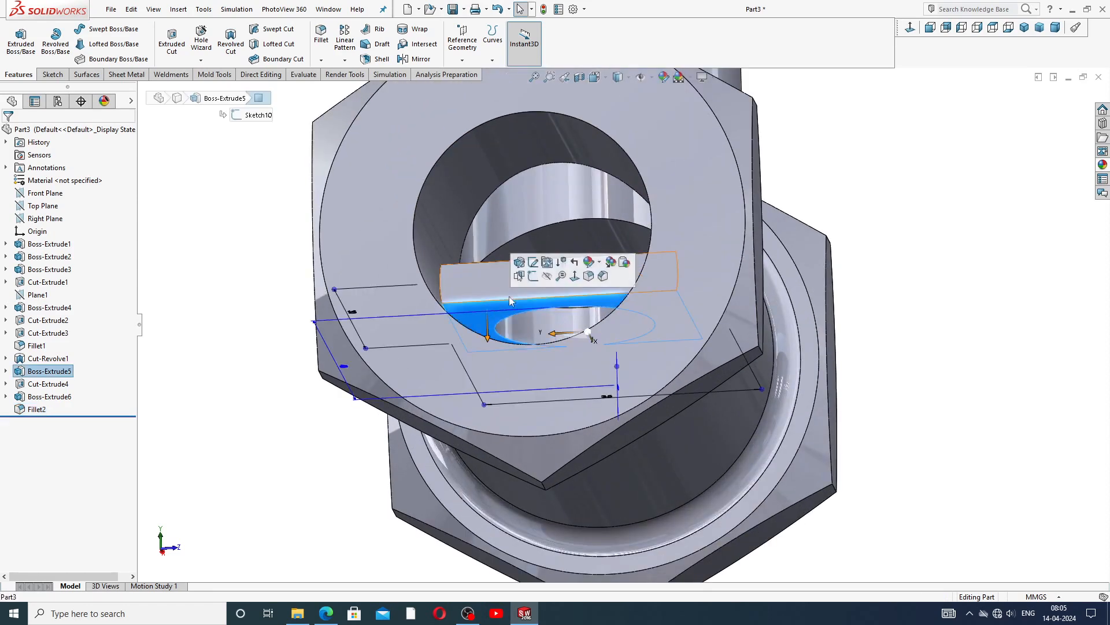
left_click(527, 265)
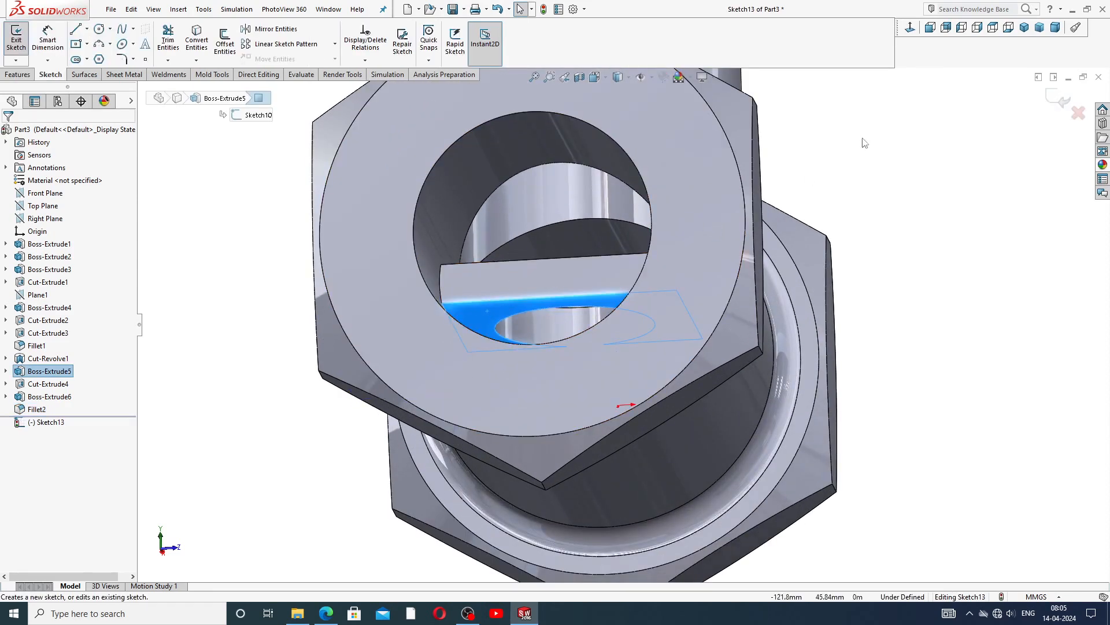
left_click(911, 28)
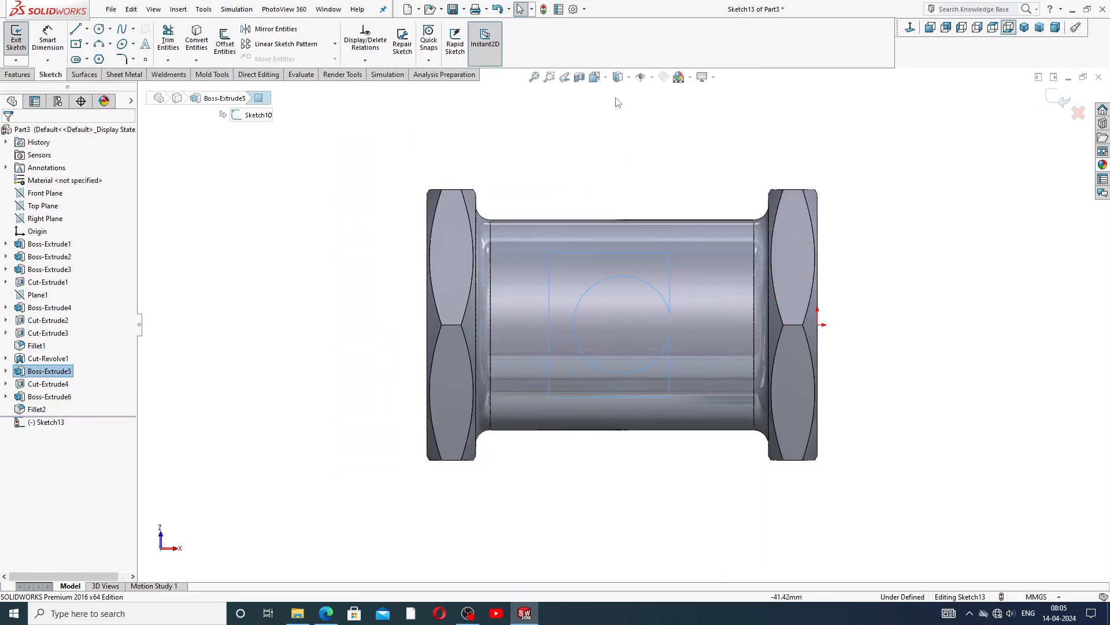
left_click(628, 77)
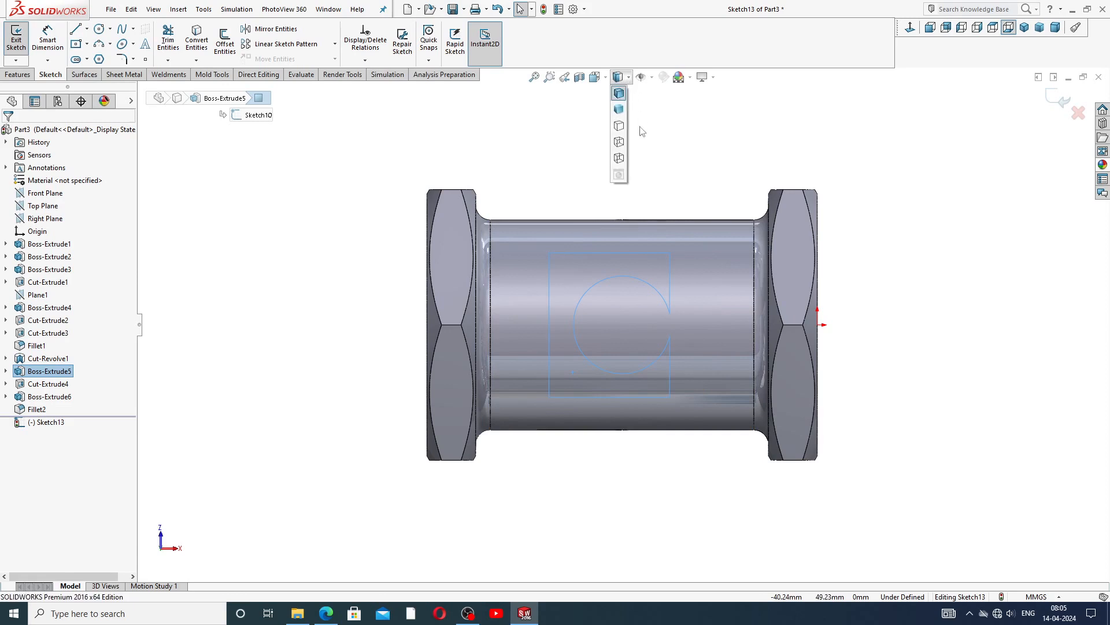
left_click(620, 159)
scroll(639, 356, "down", 3)
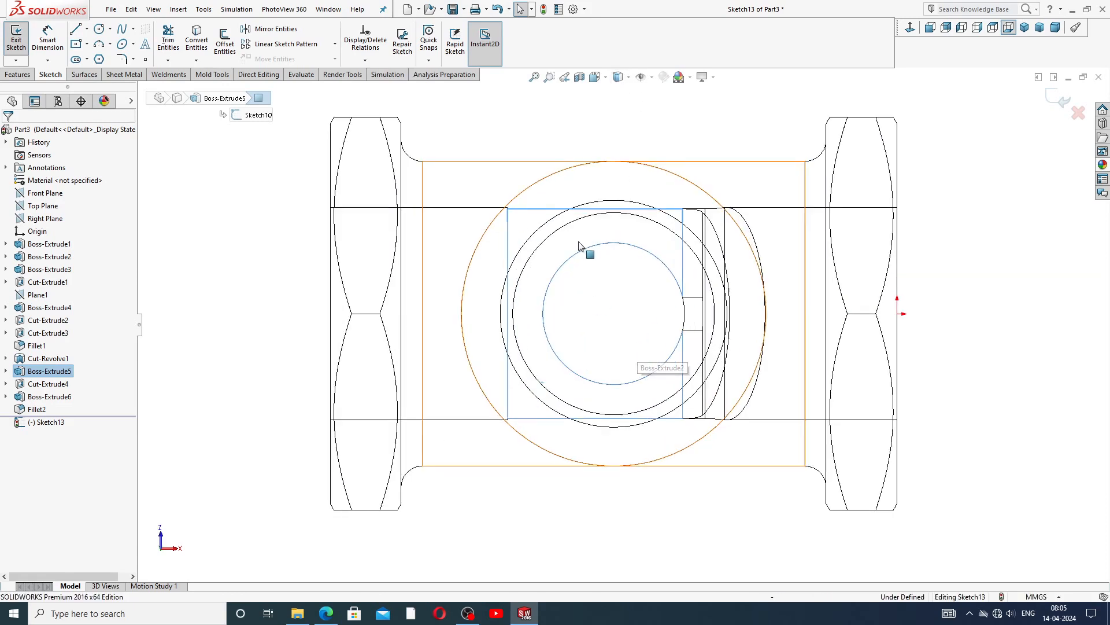
scroll(580, 244, "up", 2)
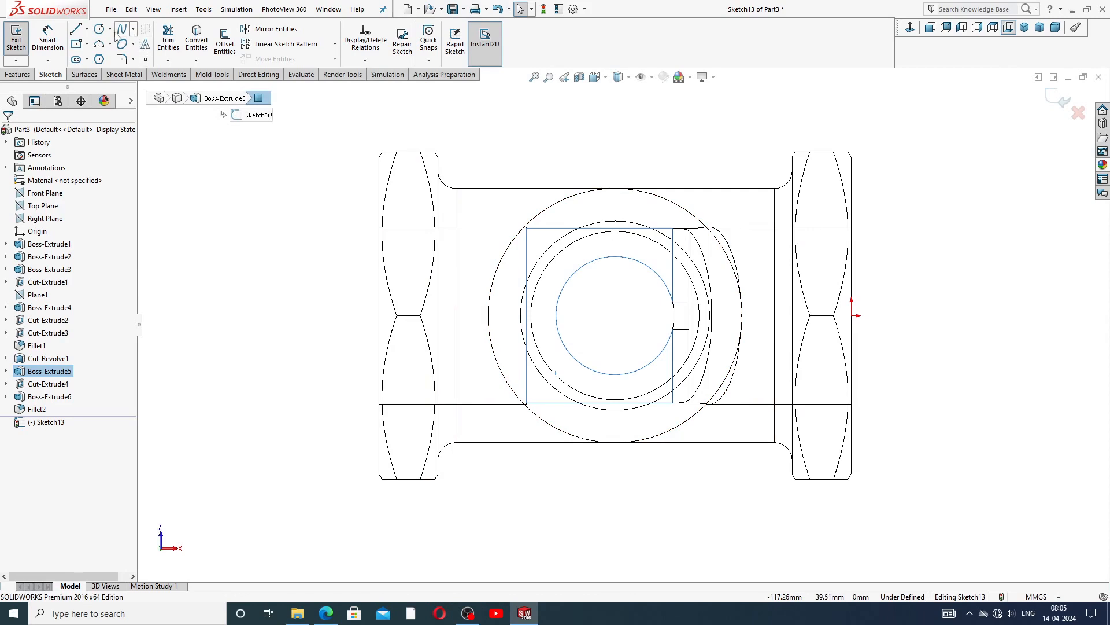
Sketch two circles centred on the seat plate's opening, about 39 mm and 24 mm in diameter
left_click(99, 29)
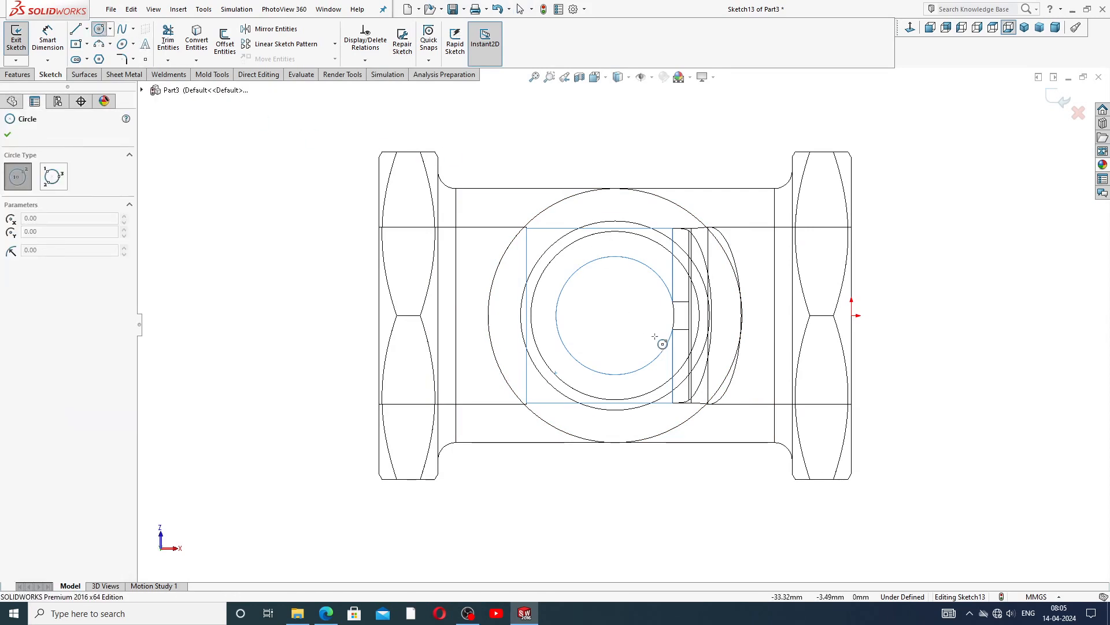
left_click(615, 315)
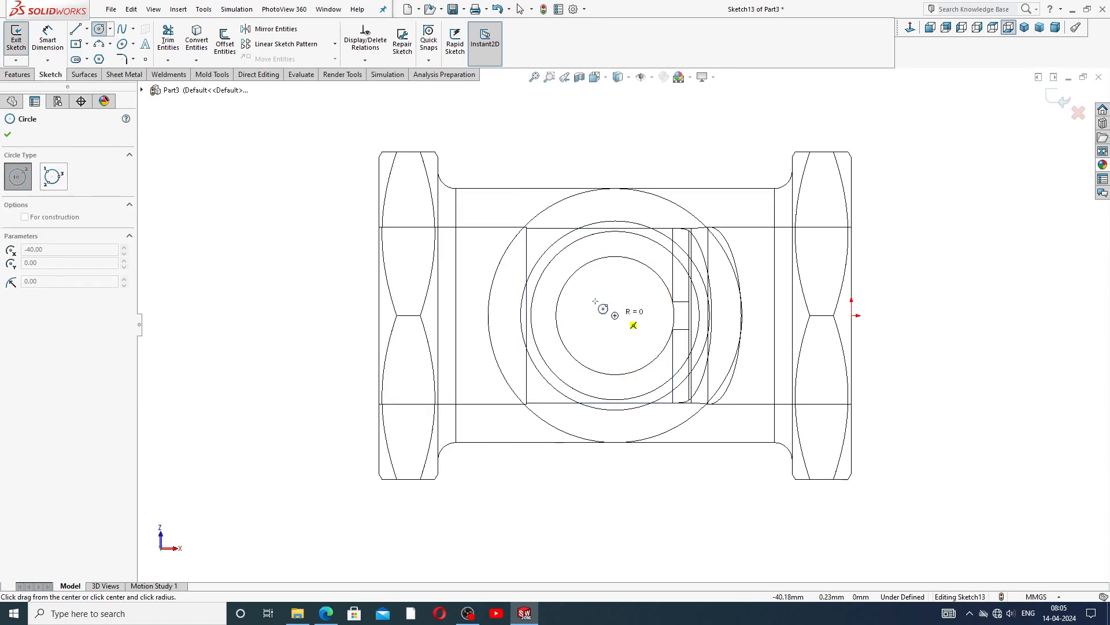
left_click(511, 264)
left_click(614, 315)
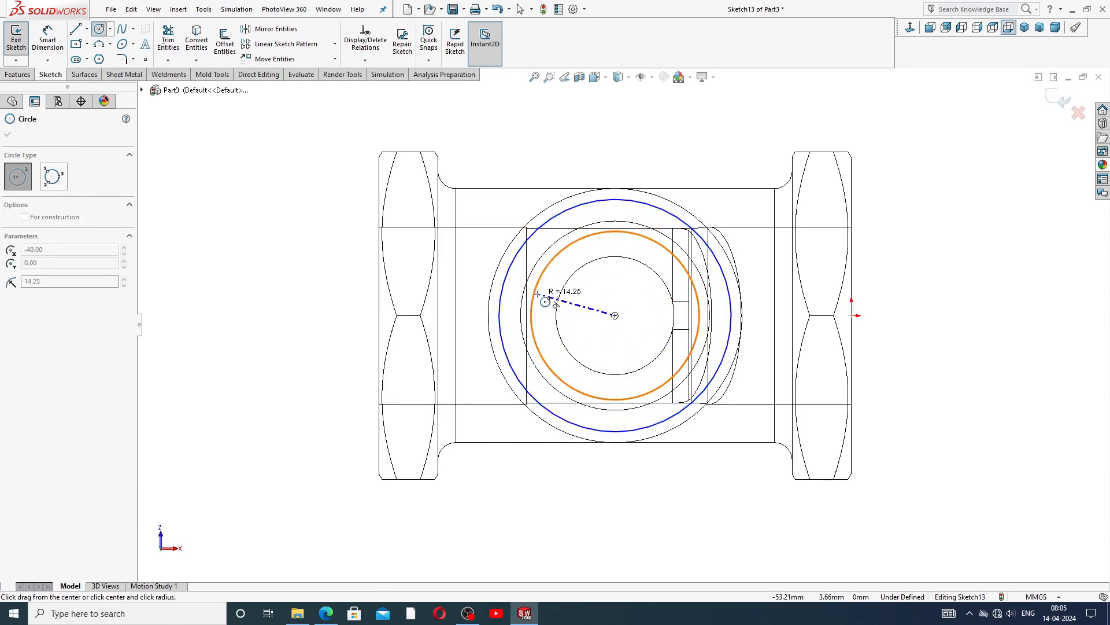
left_click(559, 272)
right_click(670, 158)
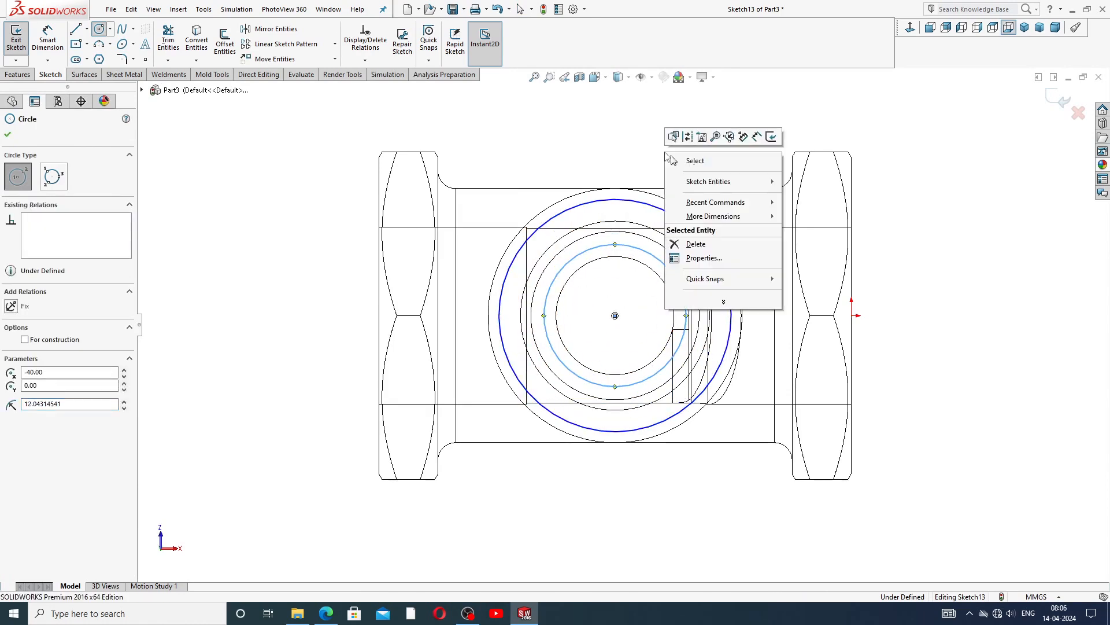
left_click(698, 161)
Dimension the outer circle to a 42 mm diameter and the inner circle to a 30 mm diameter
left_click(47, 39)
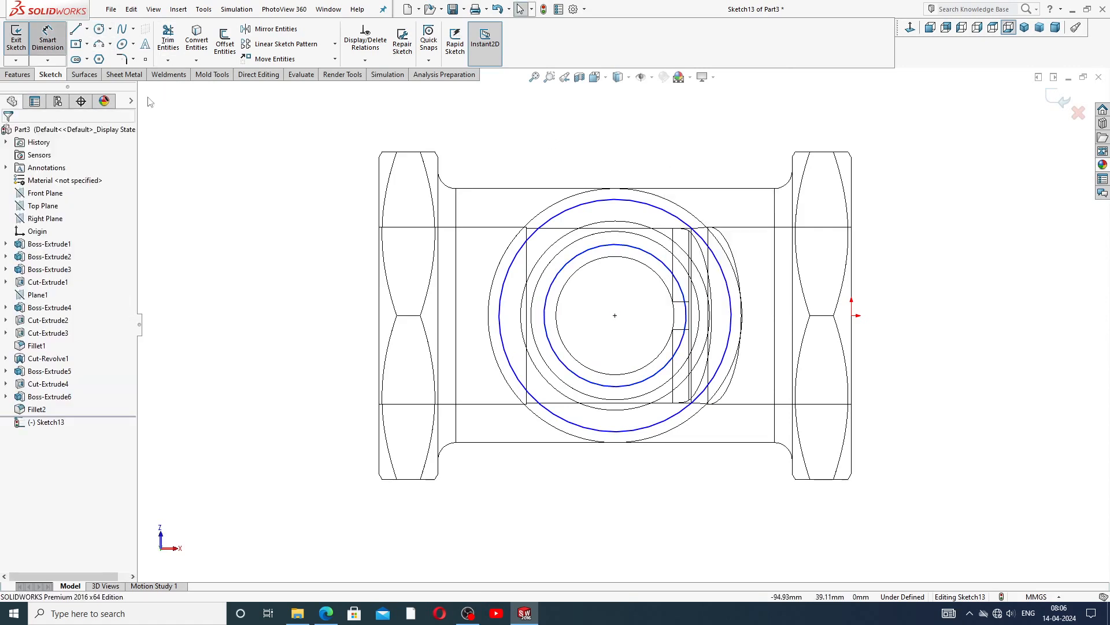
left_click(570, 216)
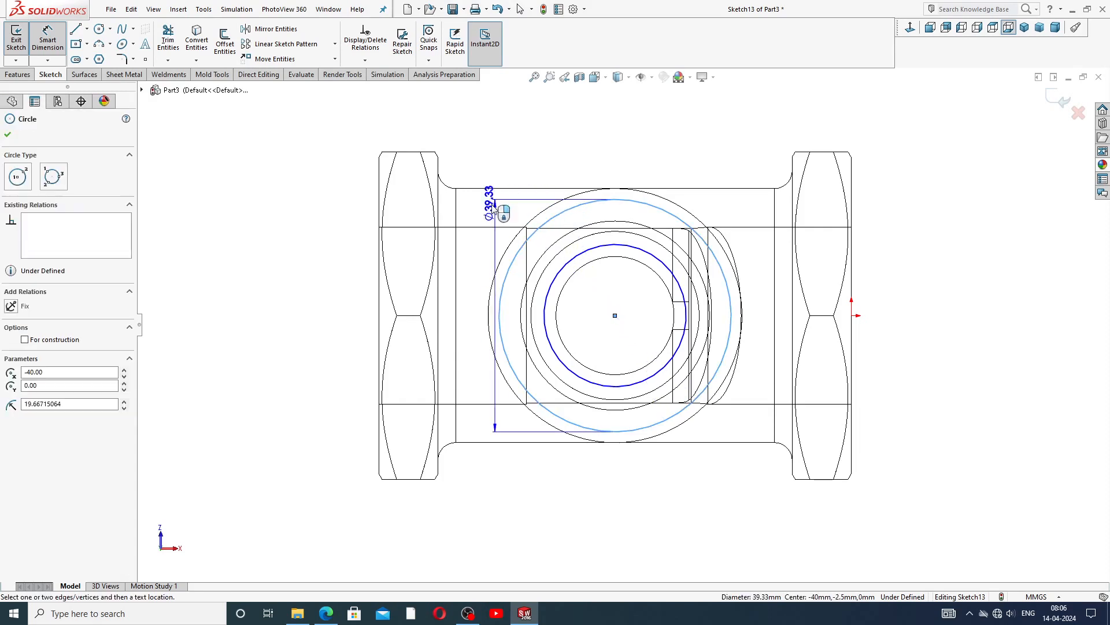
left_click(478, 163)
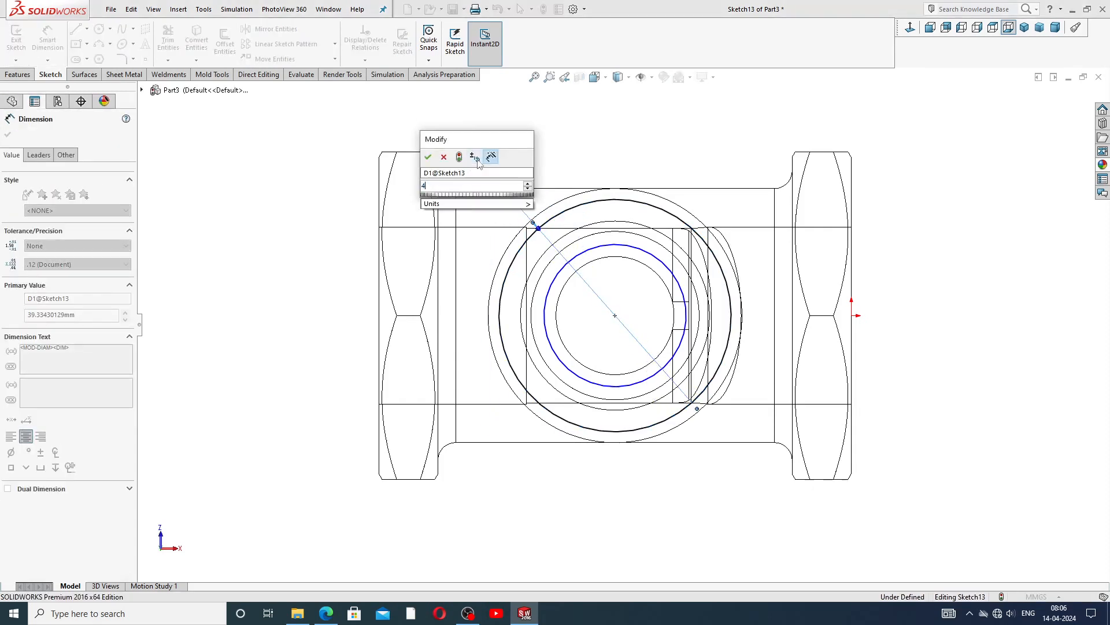
key("Return")
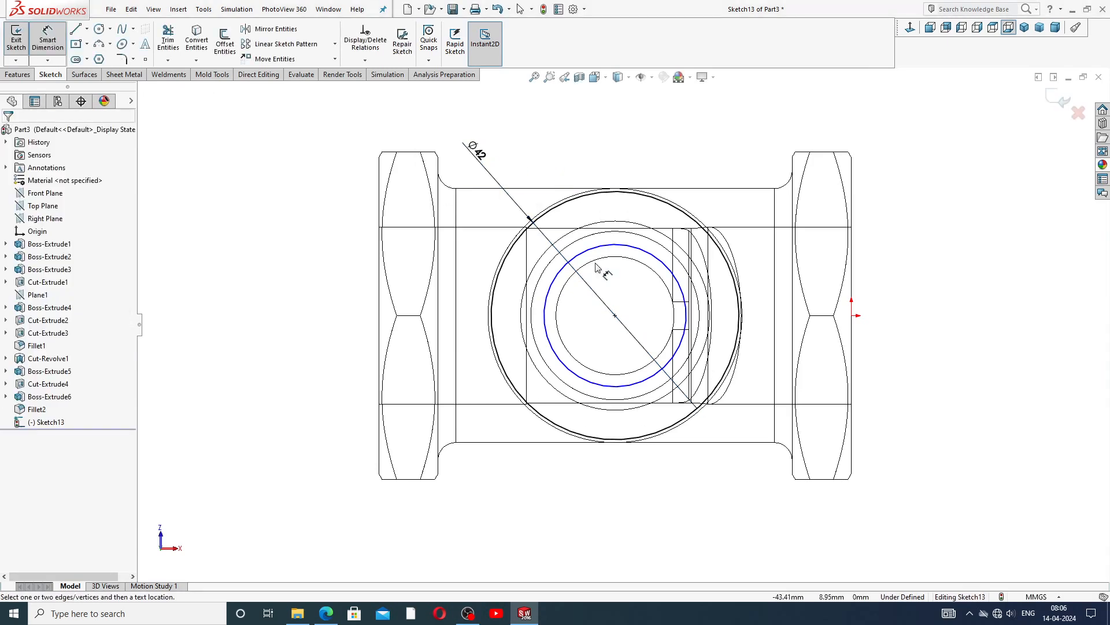
left_click(595, 249)
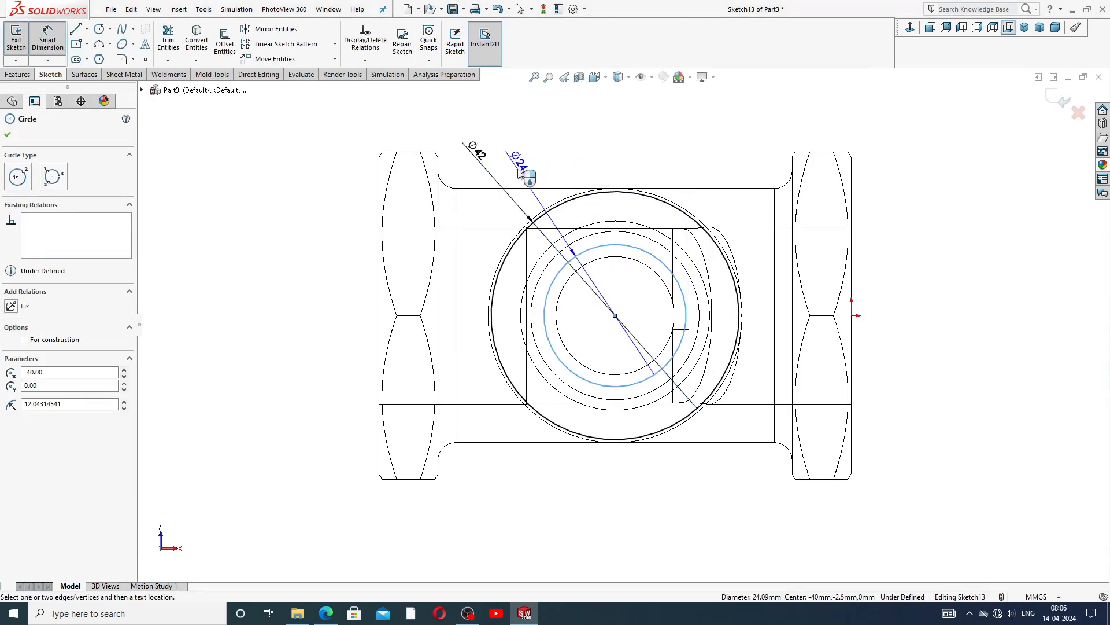
left_click(519, 171)
type("30")
key("Return")
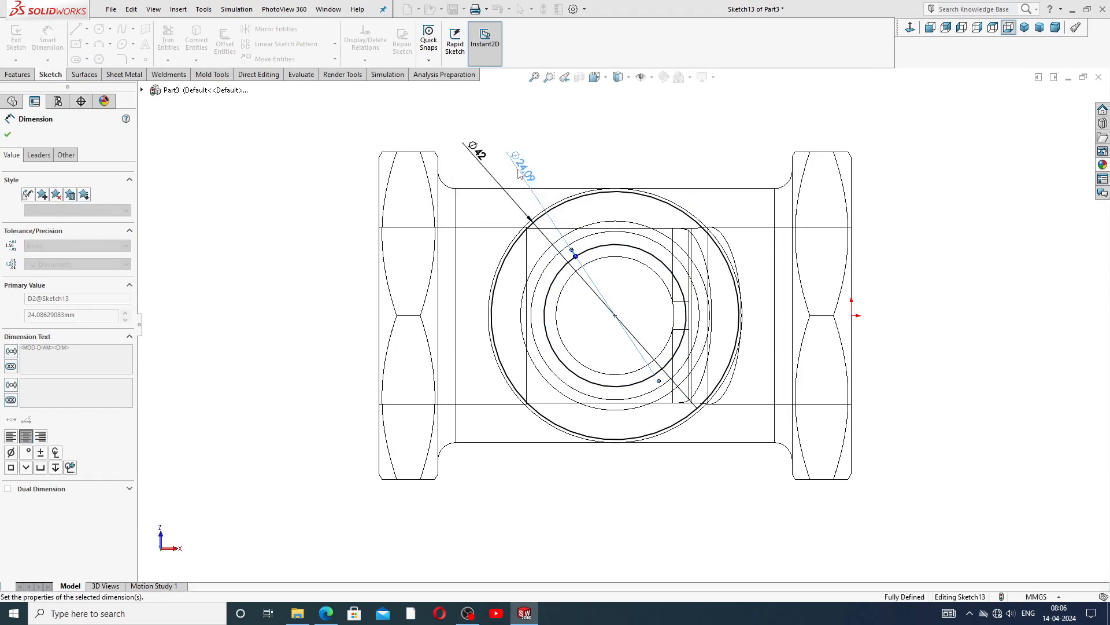
right_click(618, 151)
left_click(652, 169)
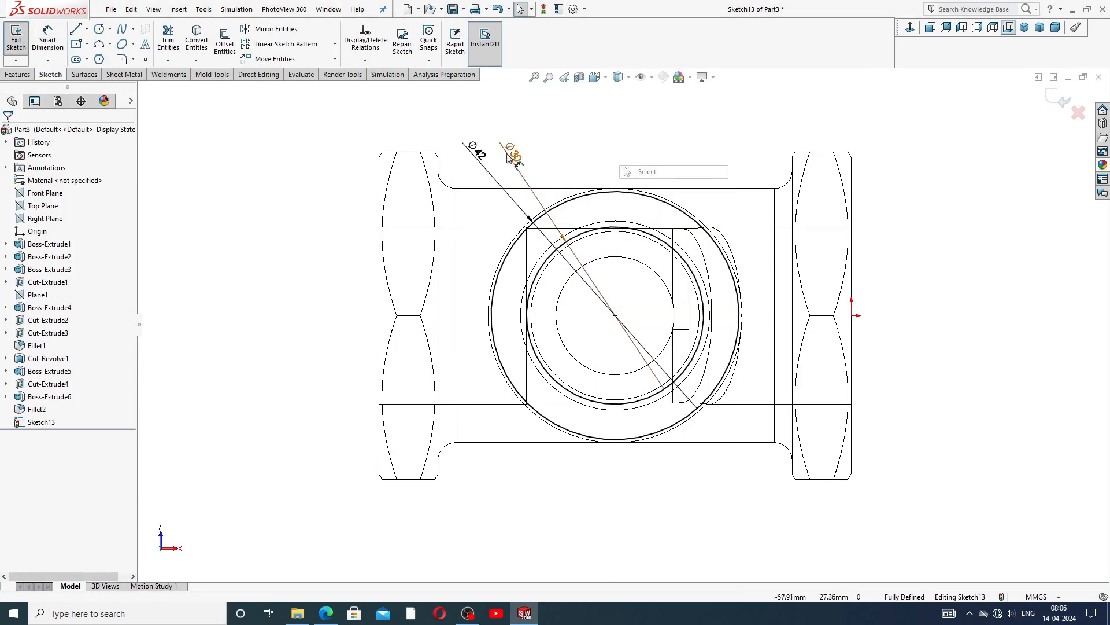
Reposition the 42 mm and 30 mm diameter dimensions beside the circles
left_click_drag(480, 158, 492, 209)
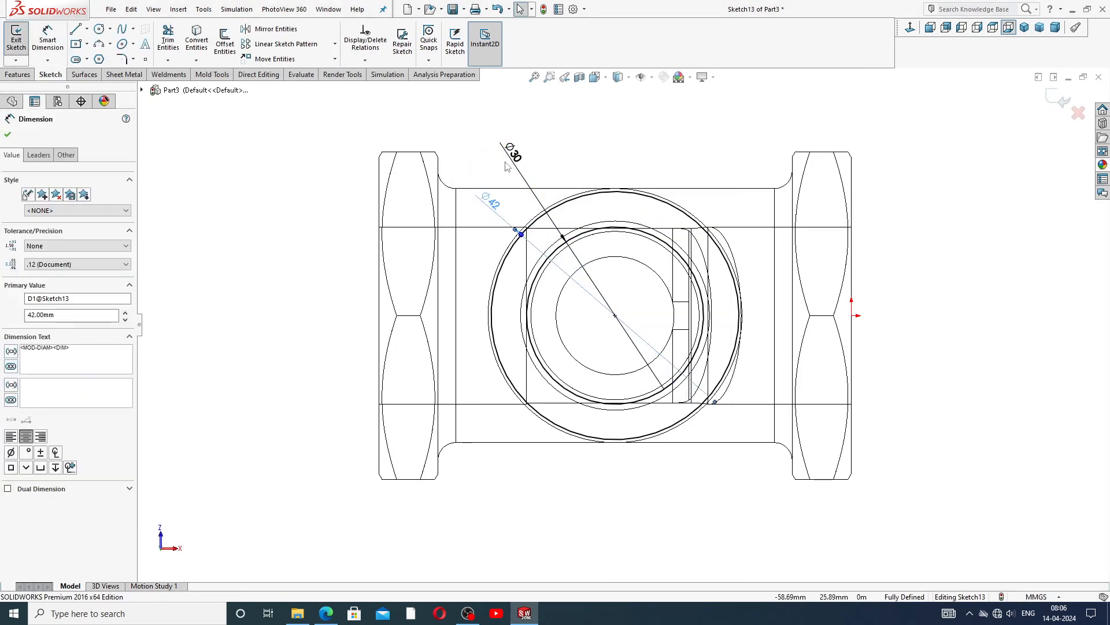
left_click_drag(508, 156, 516, 169)
left_click(592, 166)
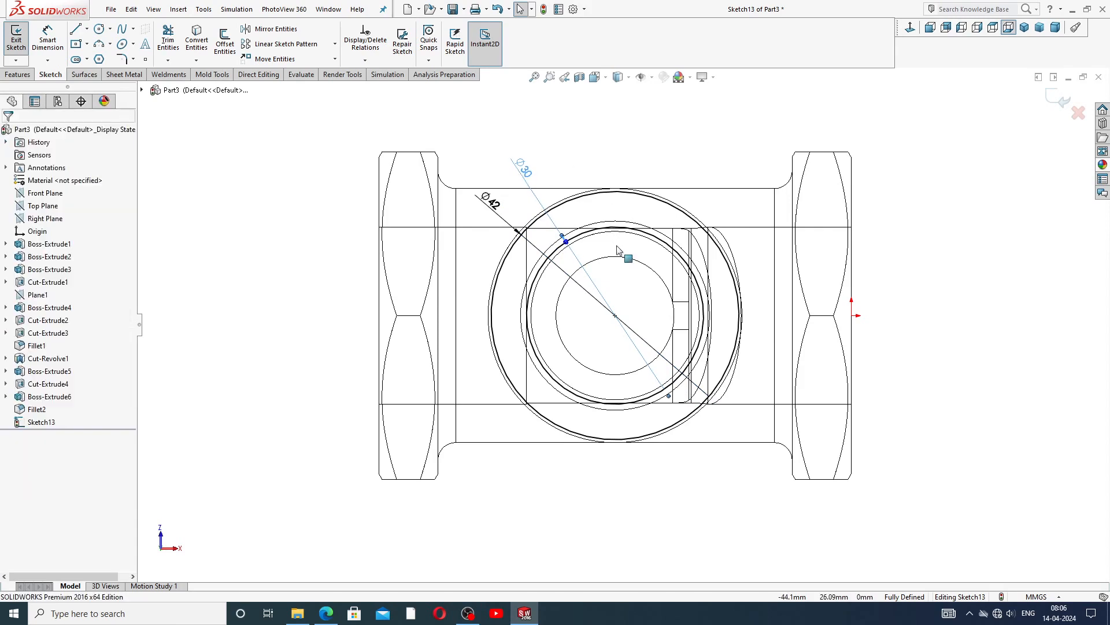
Draw a vertical line across the full diameter of the 42 mm circle through its centre
scroll(614, 228, "down", 1)
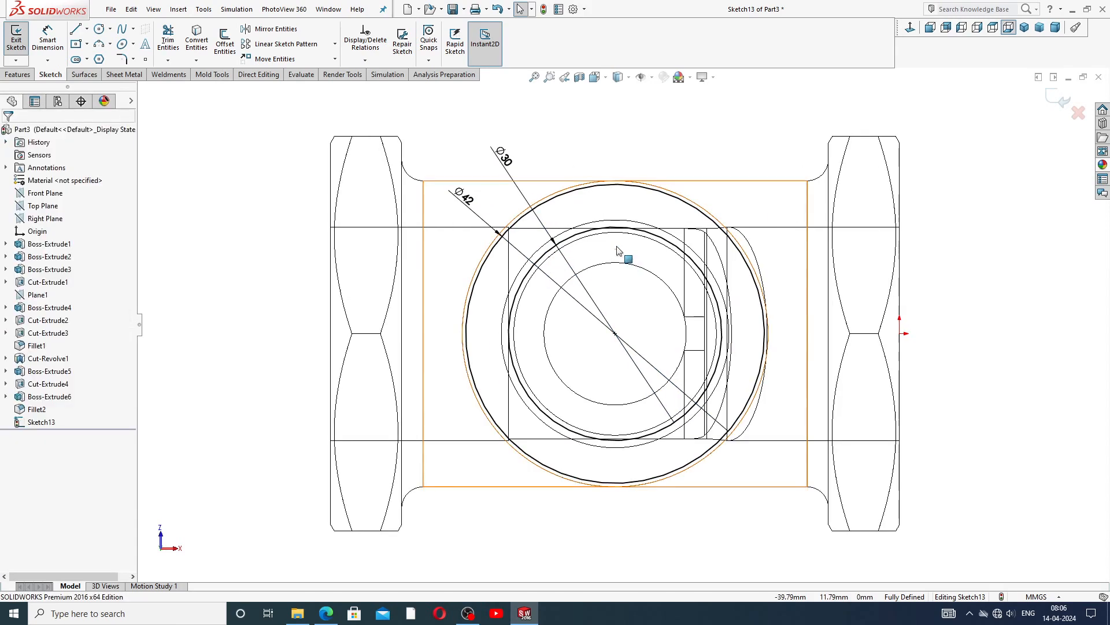
left_click(75, 29)
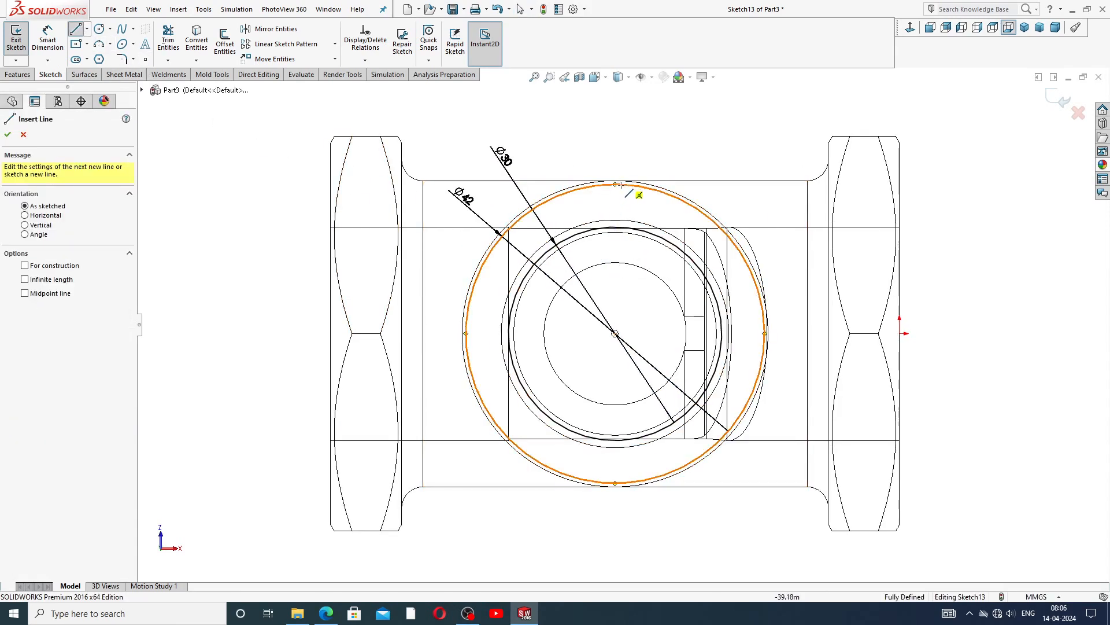
left_click(616, 184)
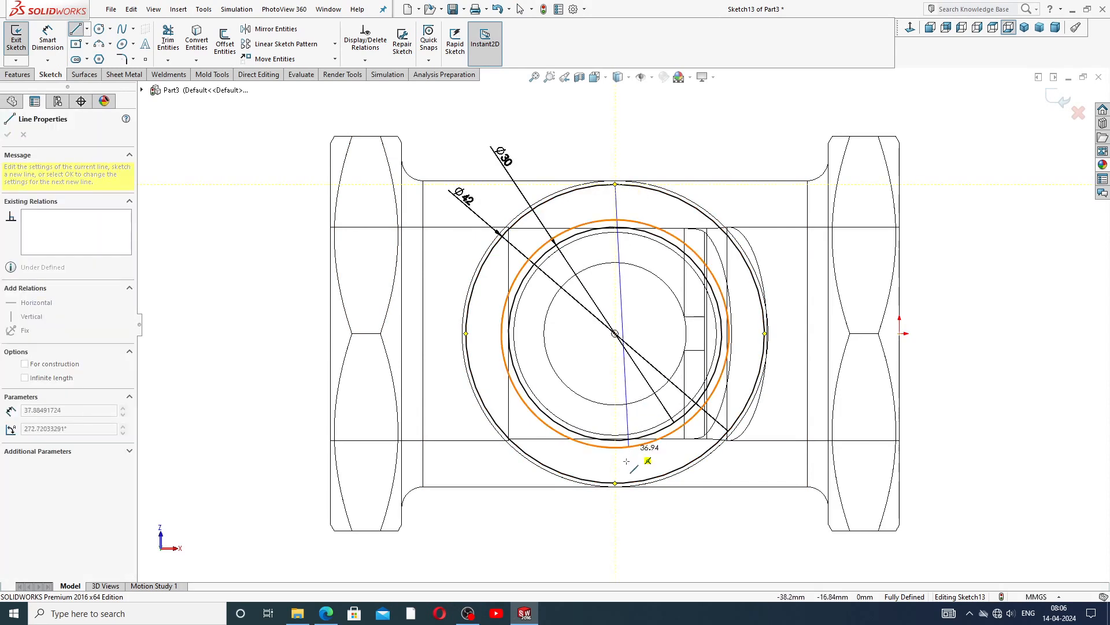
left_click(615, 483)
right_click(720, 141)
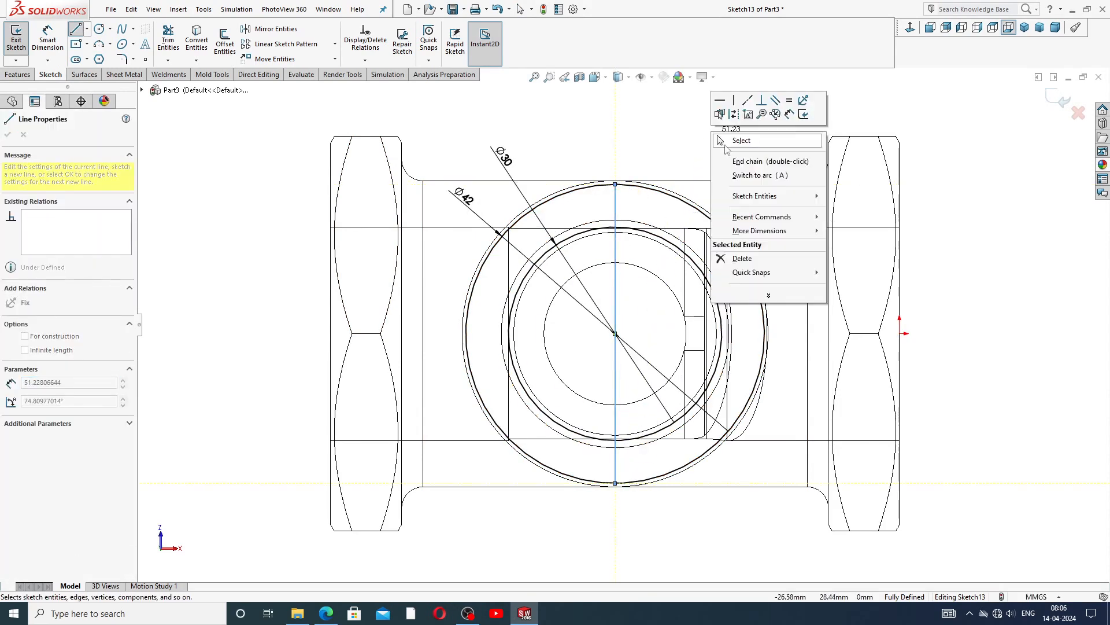
left_click(737, 142)
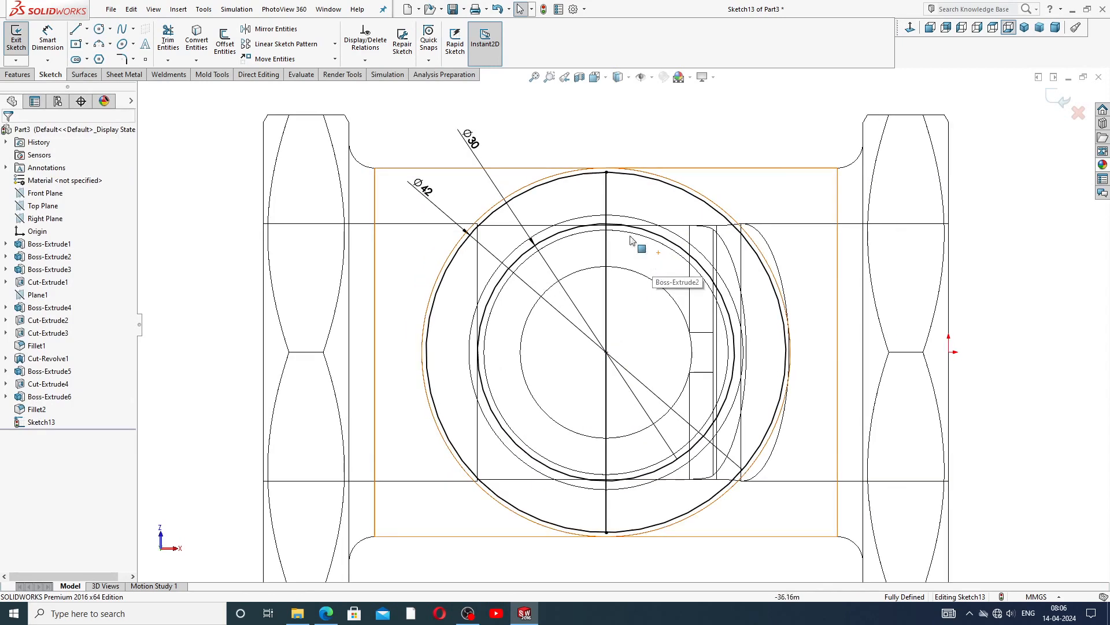
Trim both circles' halves on the slanted-wall side and the line inside the inner circle, leaving a closed half-ring profile
scroll(653, 255, "down", 1)
left_click(168, 39)
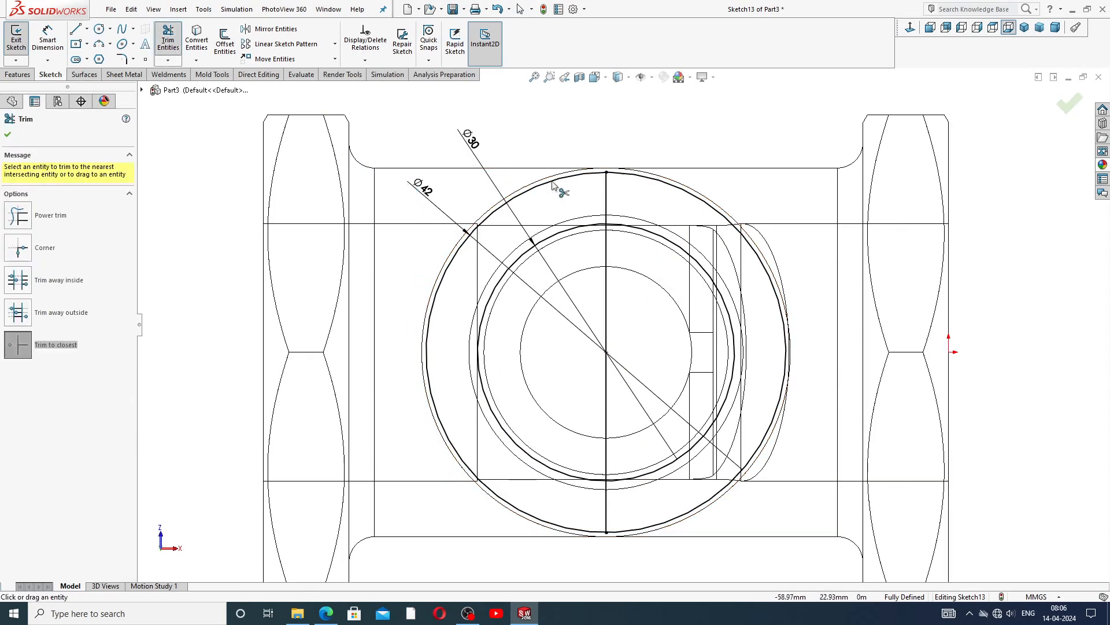
left_click(688, 193)
left_click(674, 247)
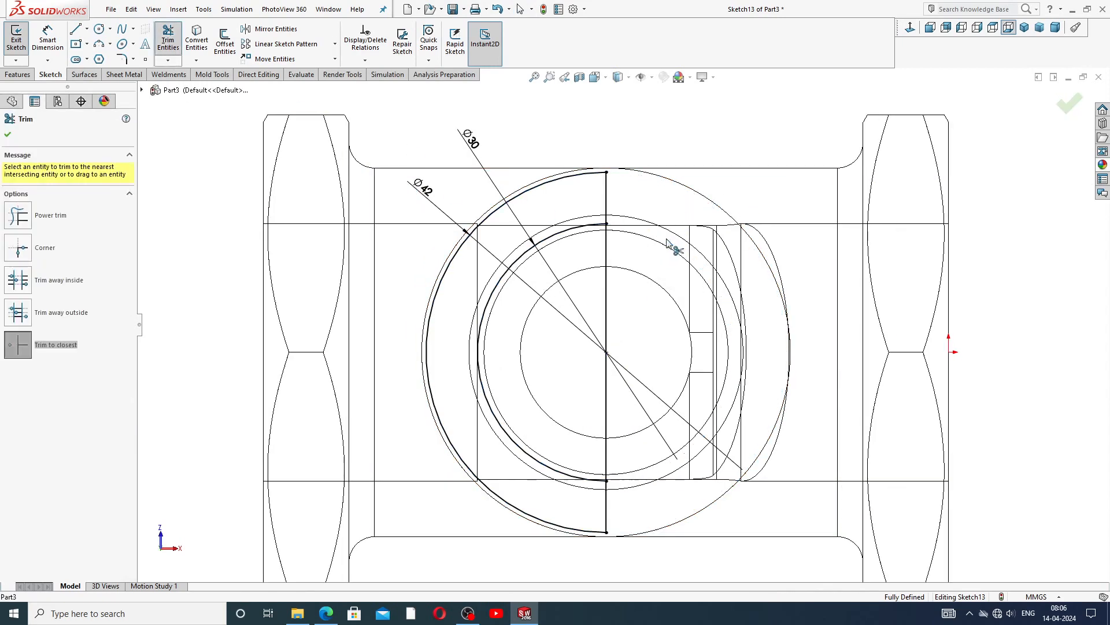
left_click(607, 263)
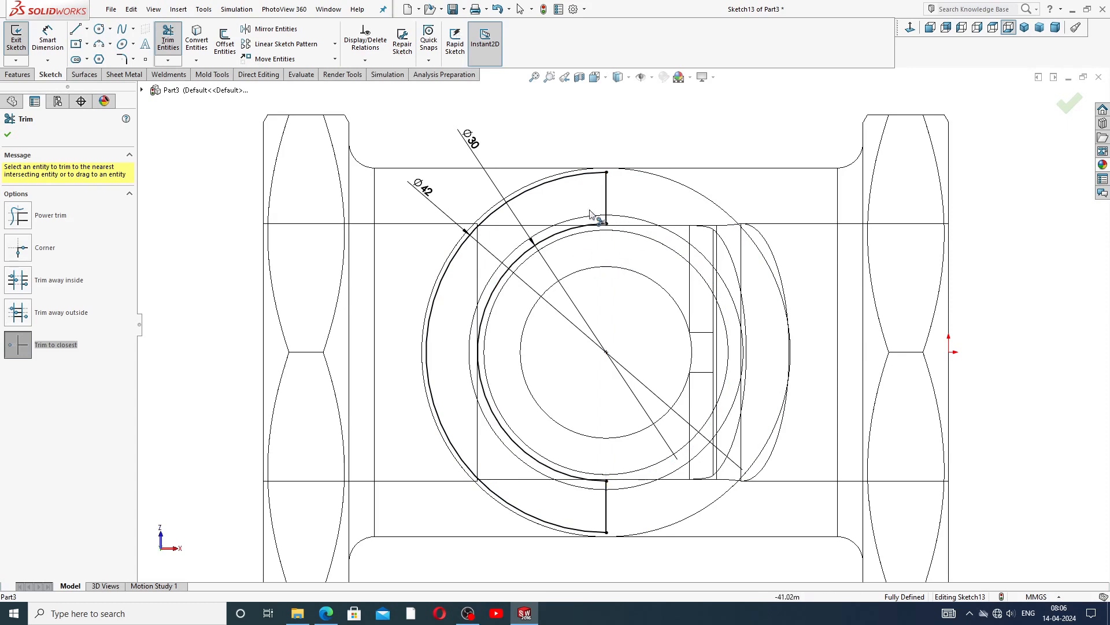
right_click(697, 137)
left_click(723, 168)
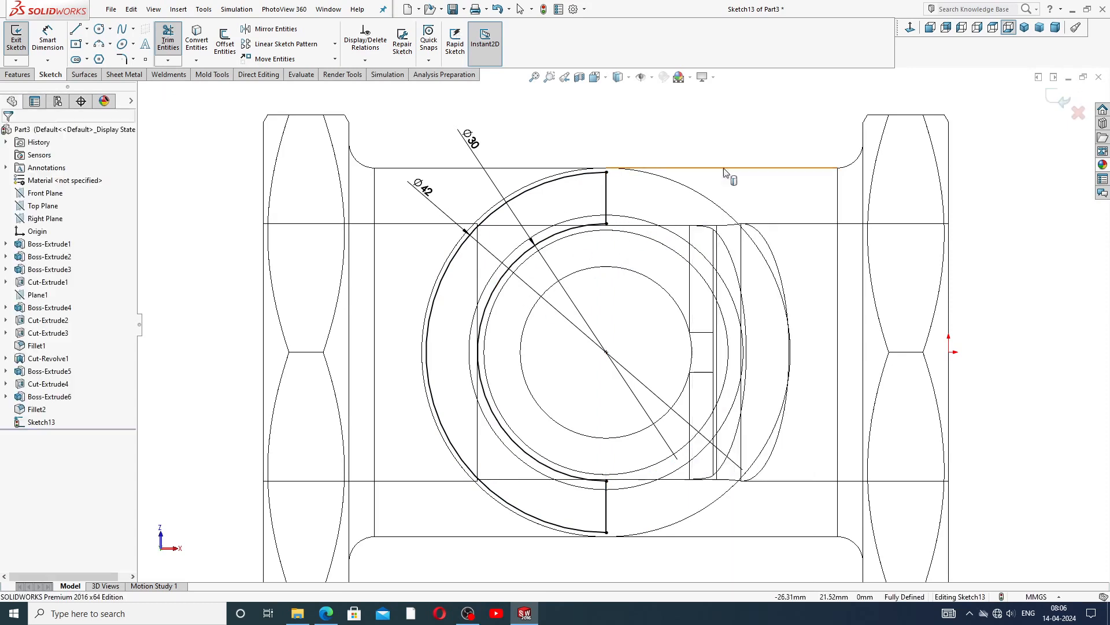
Check the valve body drawing, and extrude the half-ring profile 20 mm upward toward the branch neck, merged with the body
left_click(327, 615)
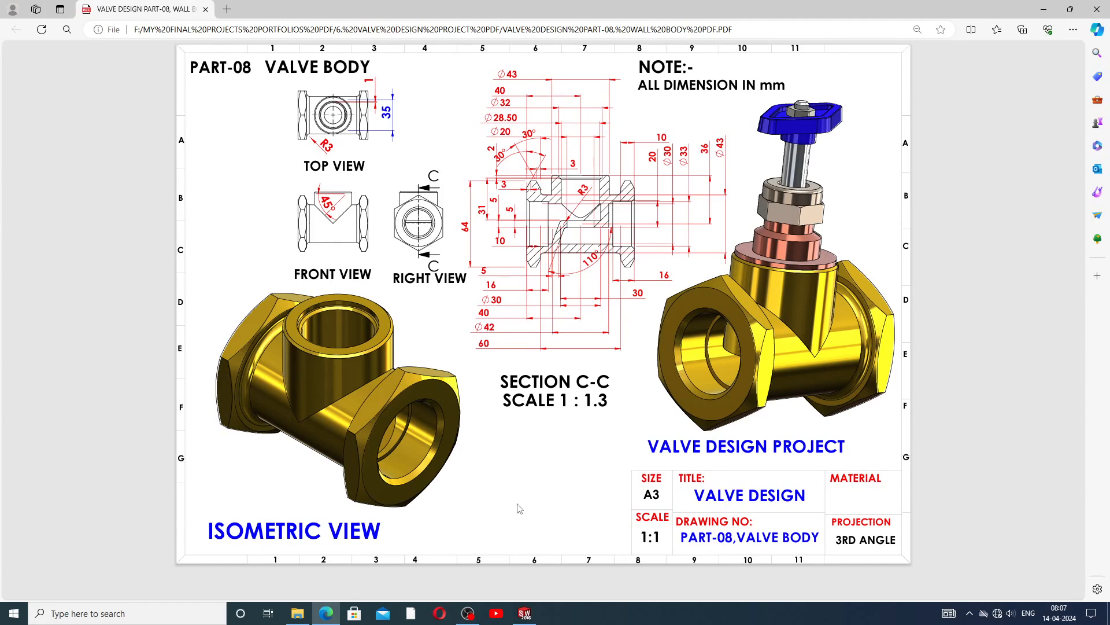
left_click(525, 613)
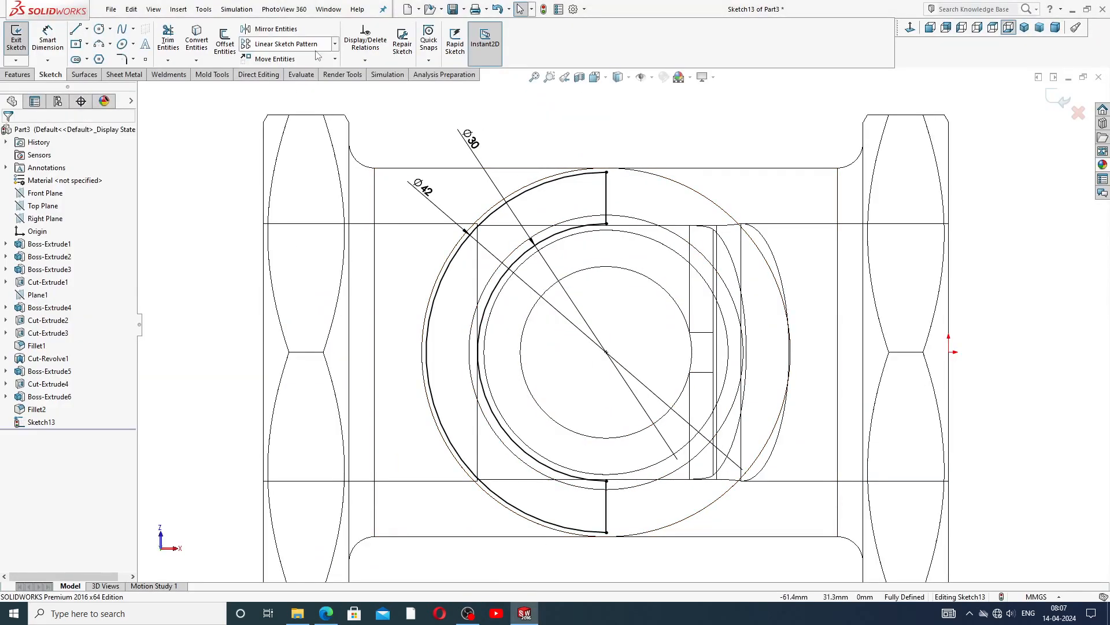
left_click(17, 75)
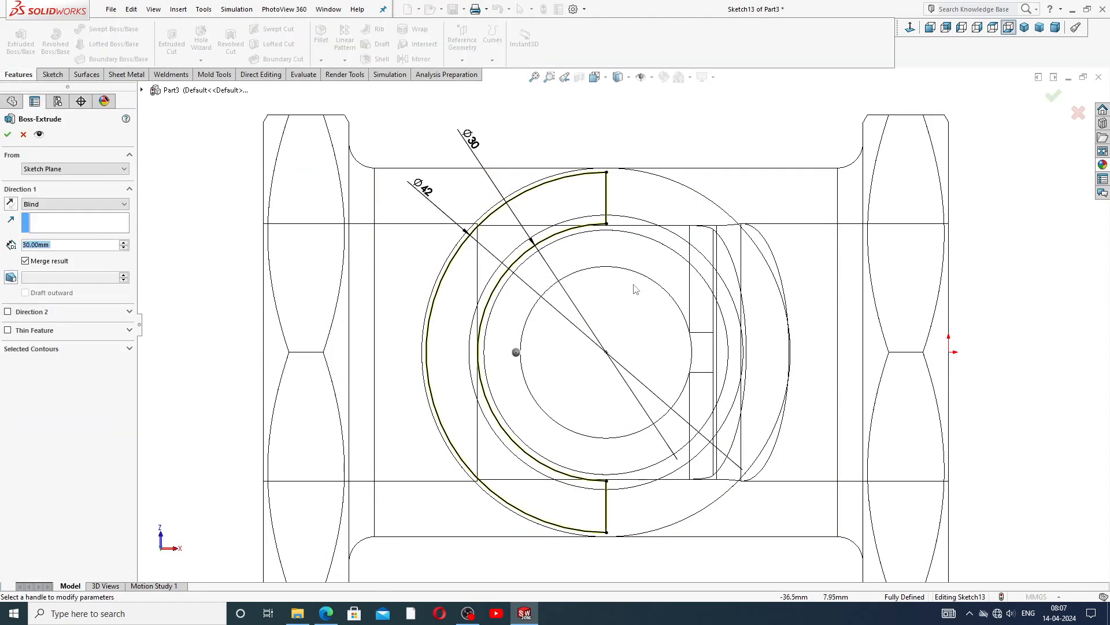
mouse_move(559, 332)
middle_mouse_down()
mouse_move(574, 265)
mouse_move(520, 312)
mouse_move(574, 348)
middle_mouse_up()
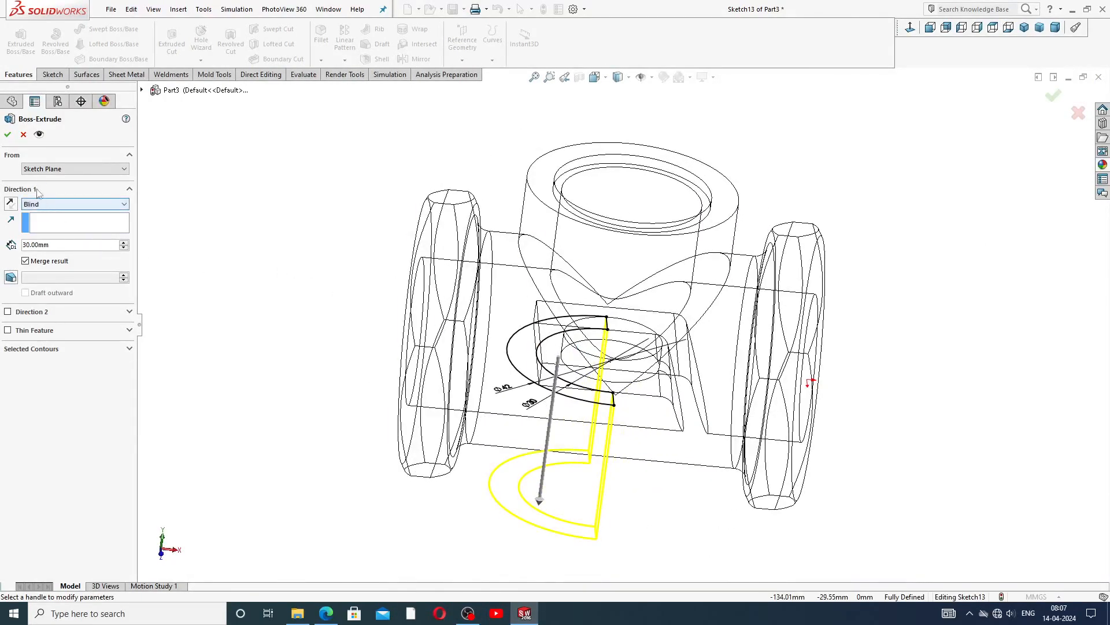
left_click(10, 204)
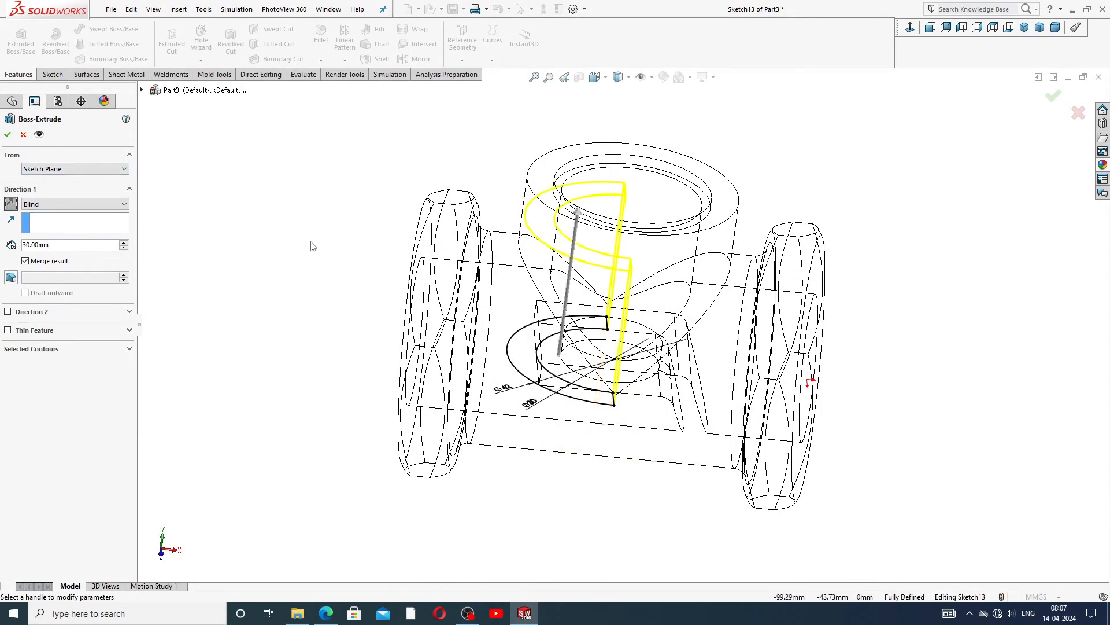
mouse_move(310, 243)
middle_mouse_down()
mouse_move(276, 218)
mouse_move(289, 243)
middle_mouse_up()
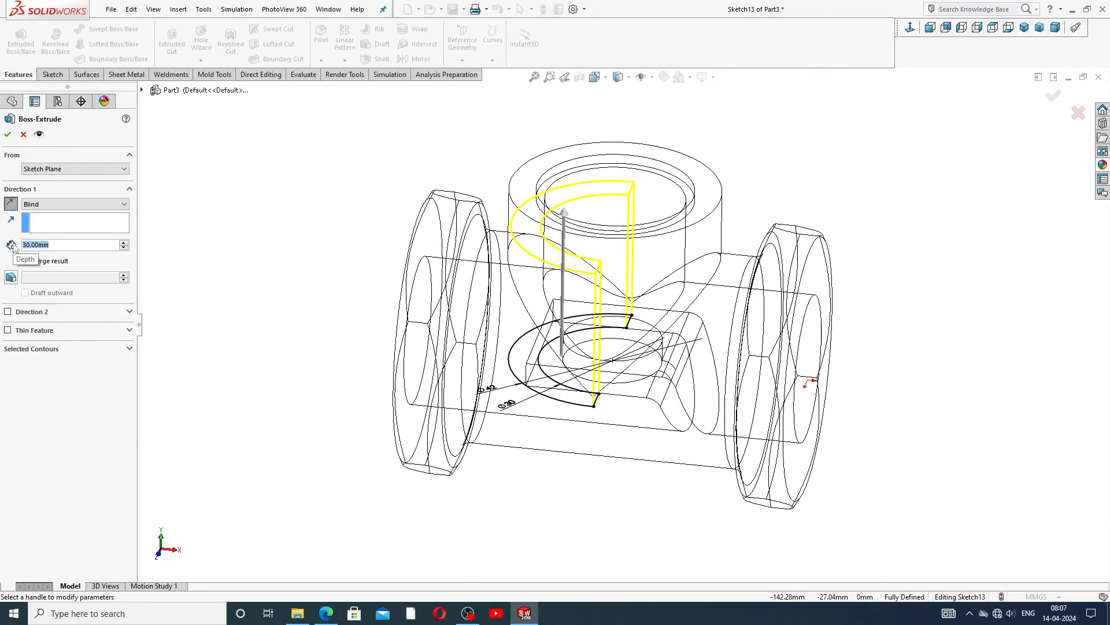
type("20")
key("Return")
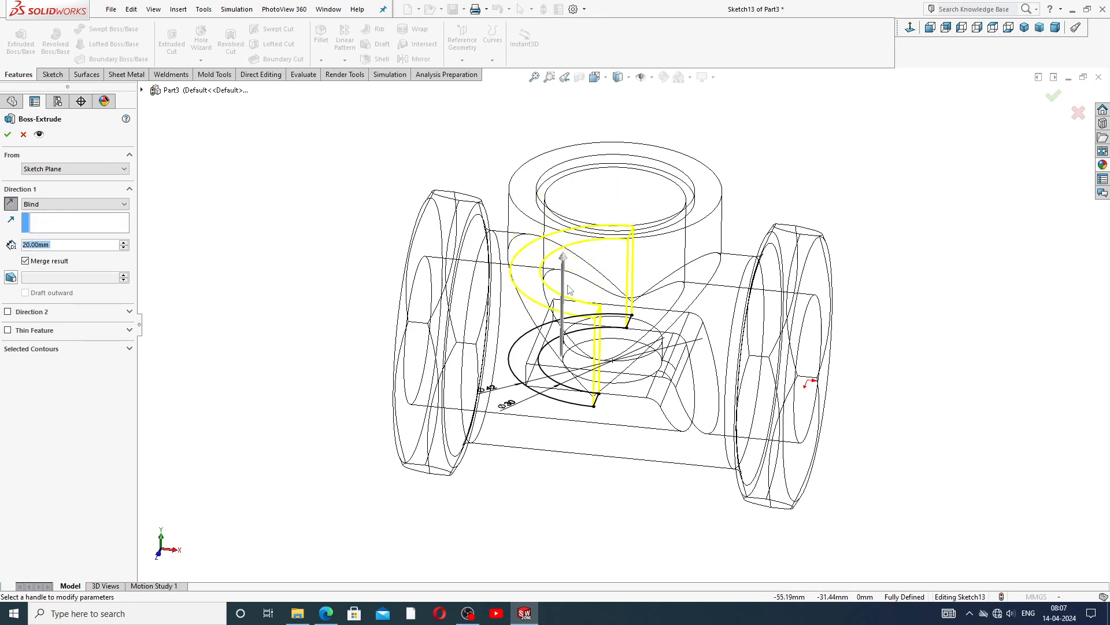
middle_click_drag(568, 289, 636, 246)
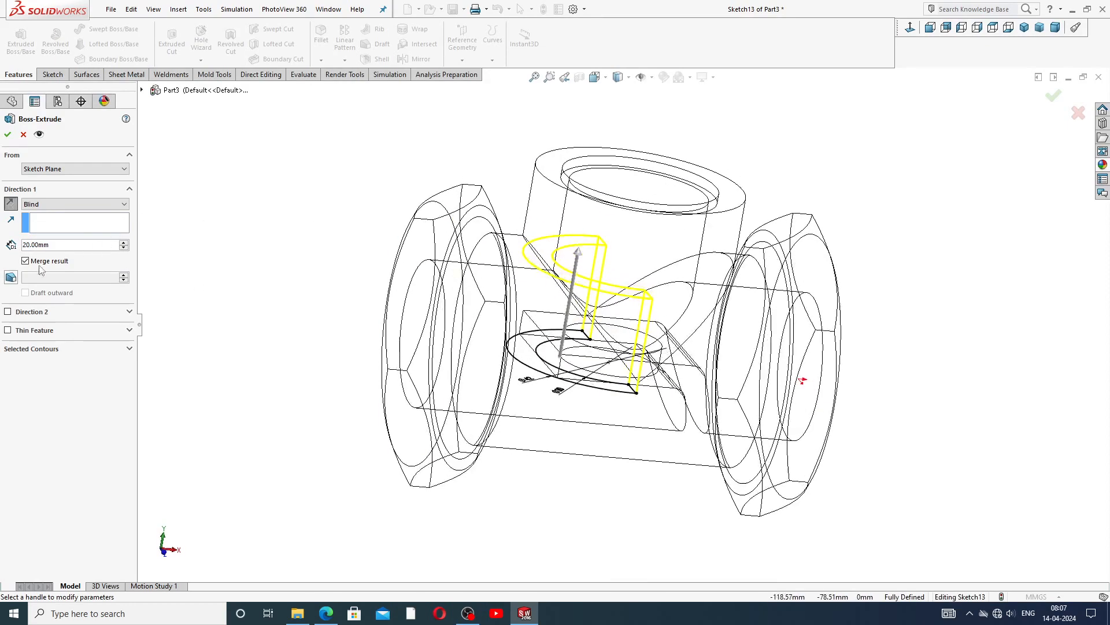
left_click(7, 134)
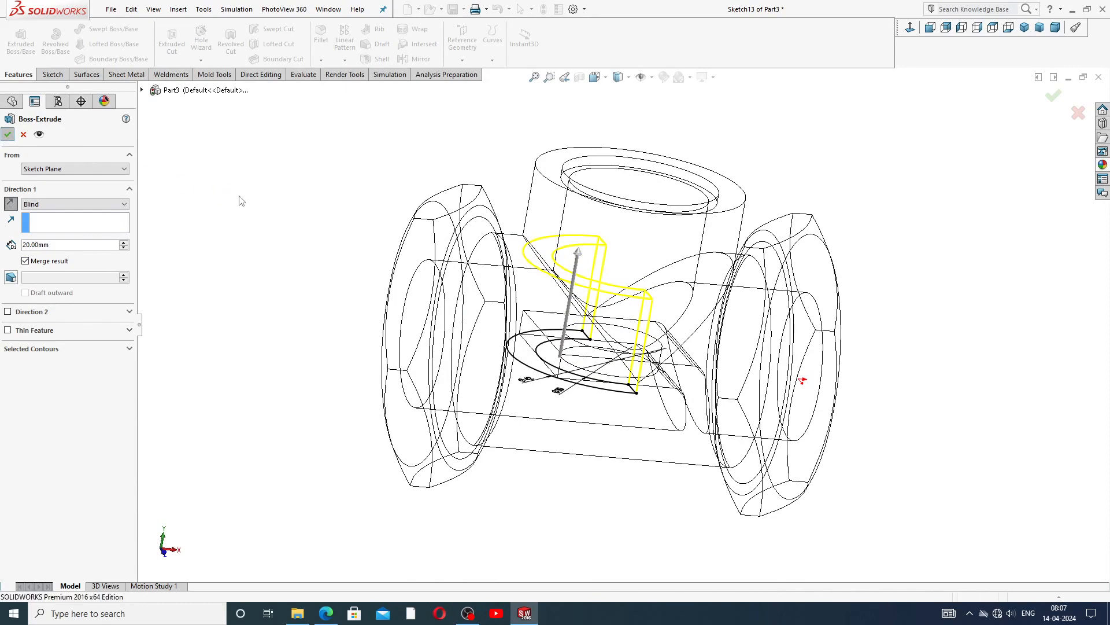
left_click(322, 230)
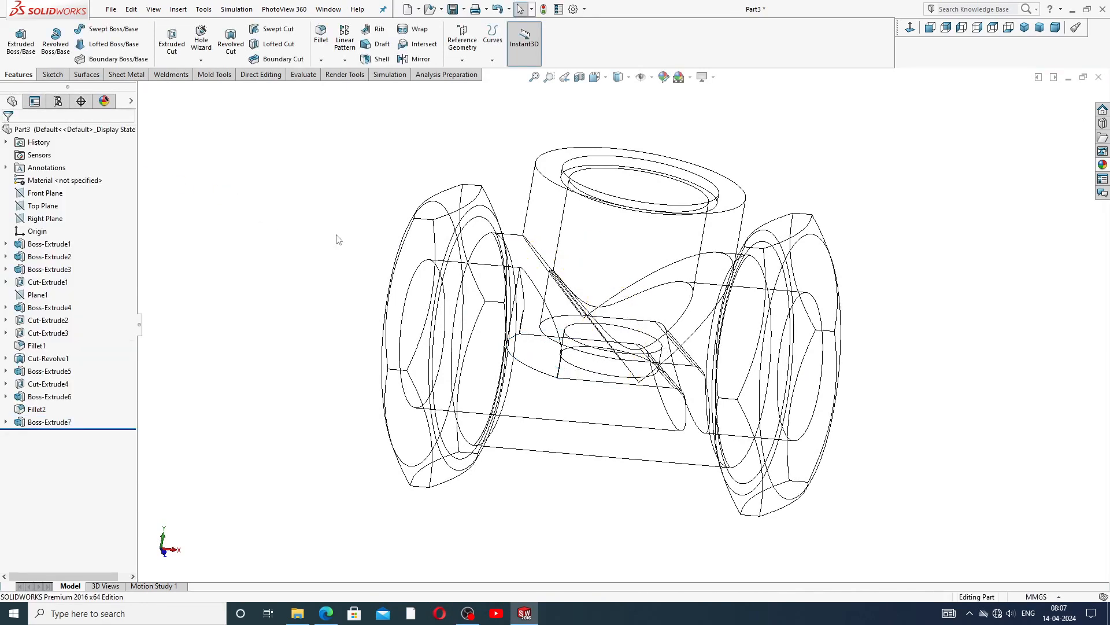
Change the model's display style from wireframe to Shaded With Edges
mouse_move(322, 230)
middle_mouse_down()
mouse_move(458, 310)
mouse_move(414, 272)
mouse_move(377, 265)
mouse_move(397, 288)
mouse_move(514, 123)
middle_mouse_up()
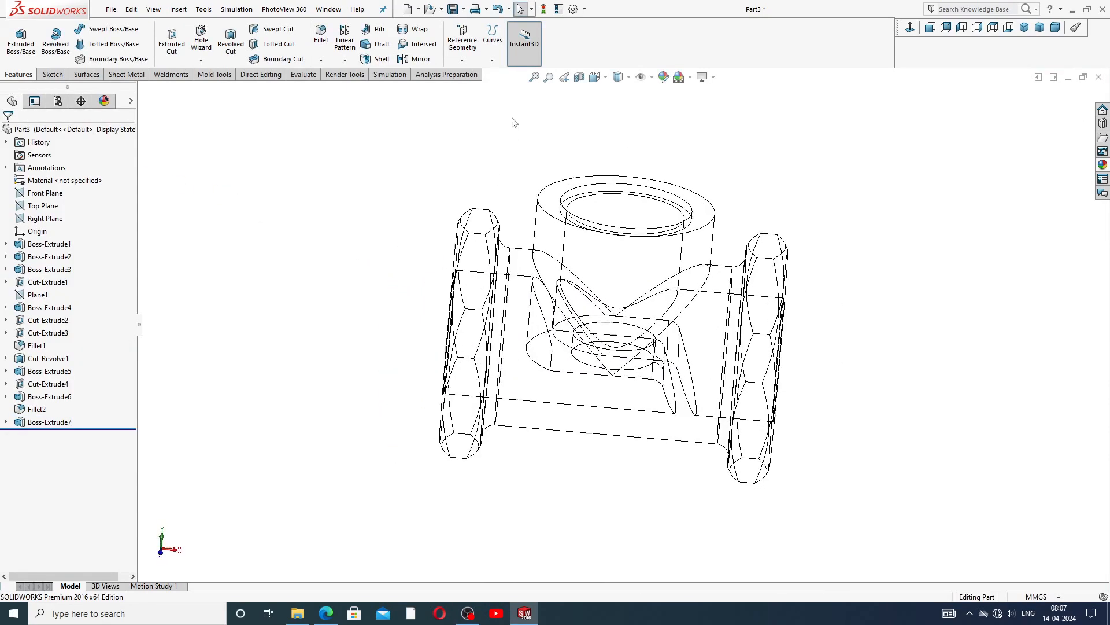
left_click(629, 77)
left_click(619, 108)
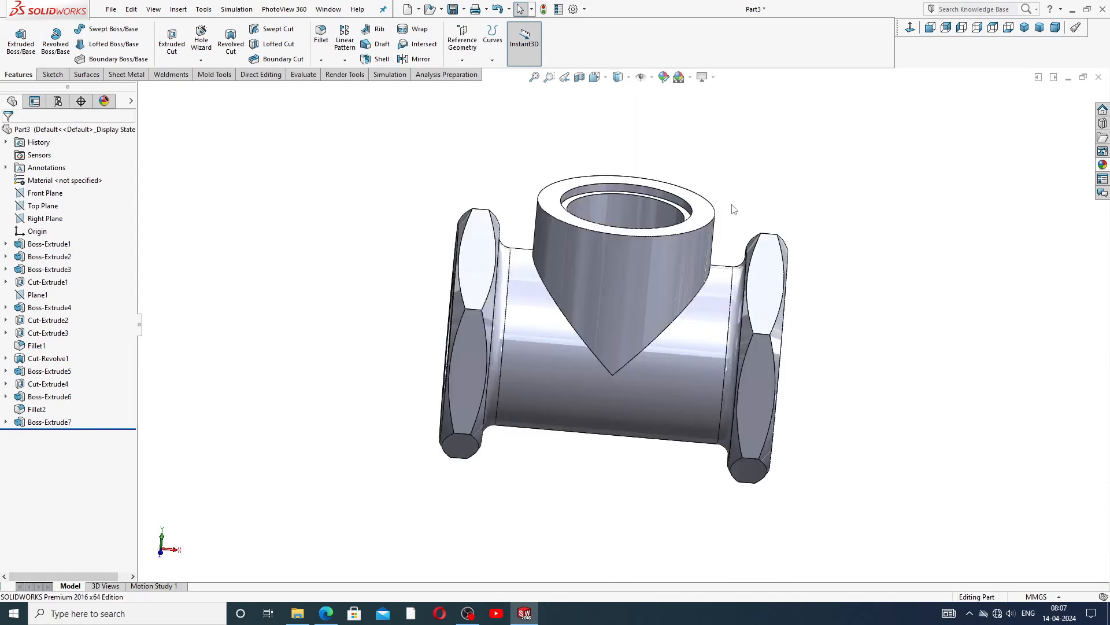
middle_click_drag(733, 210, 731, 324)
middle_click_drag(665, 265, 497, 191)
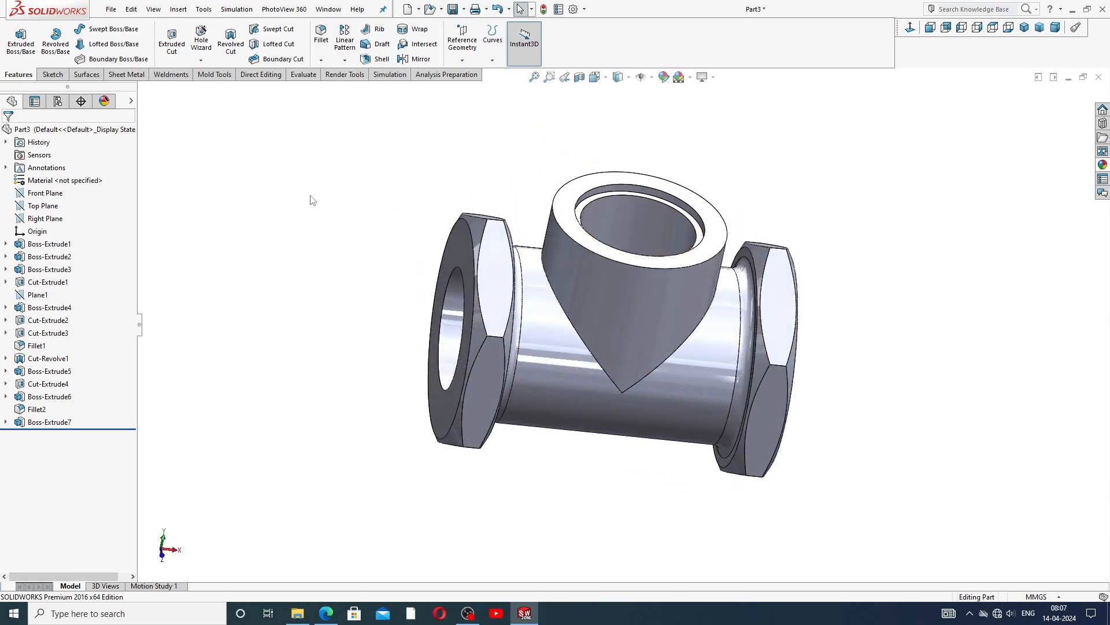
Section the valve body at the Front Plane, examine the seat plate, slanted wall and half-ring wall, and turn the section view off
middle_click_drag(729, 257, 690, 249)
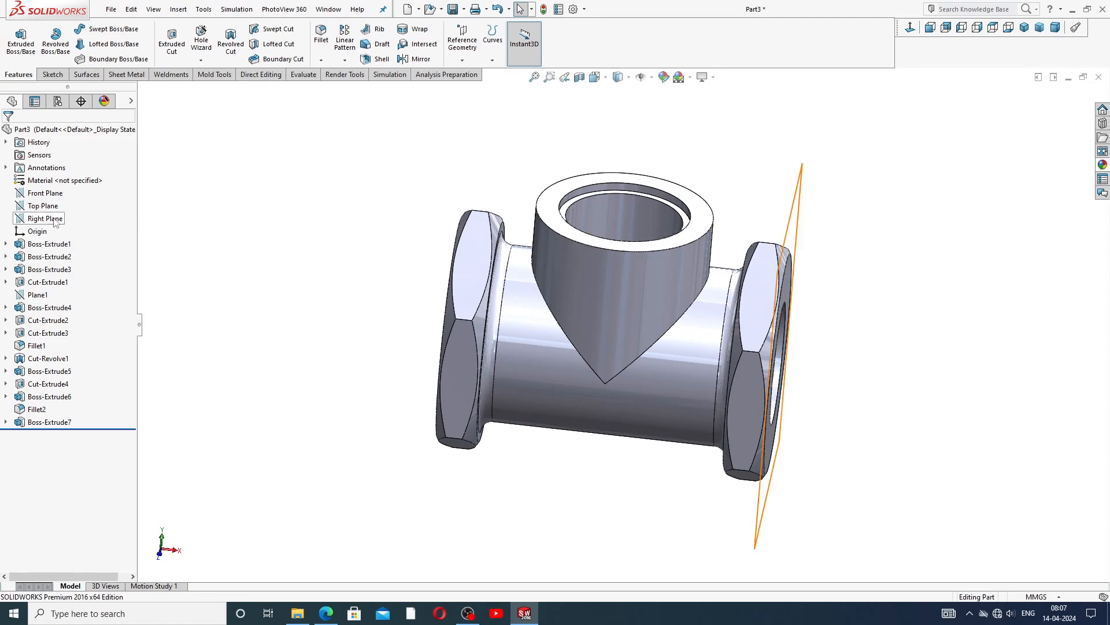
left_click(46, 198)
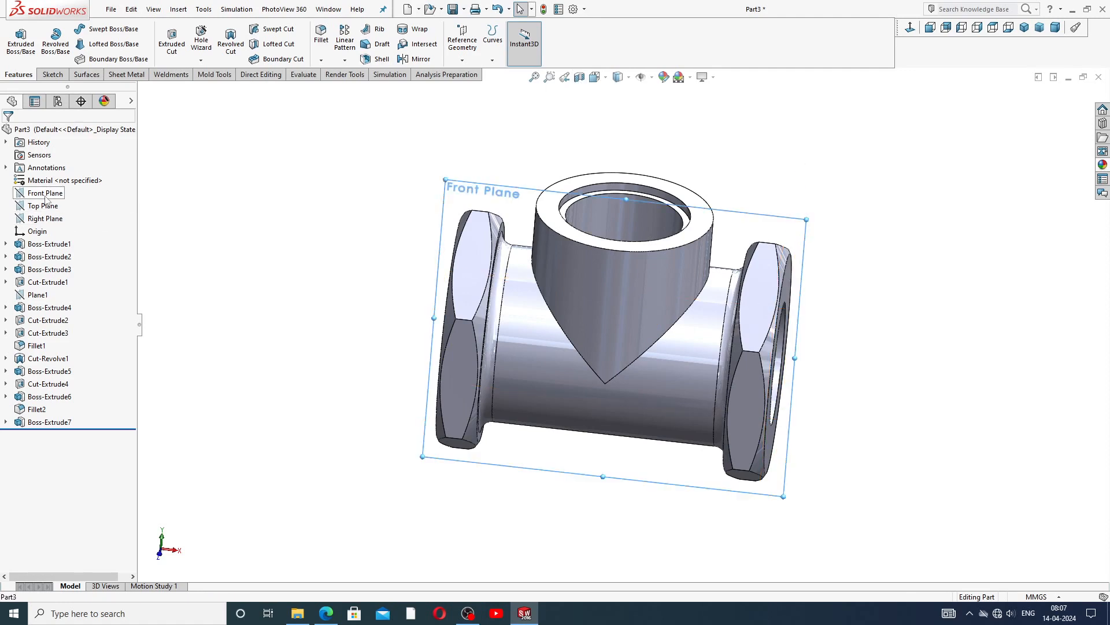
left_click(579, 78)
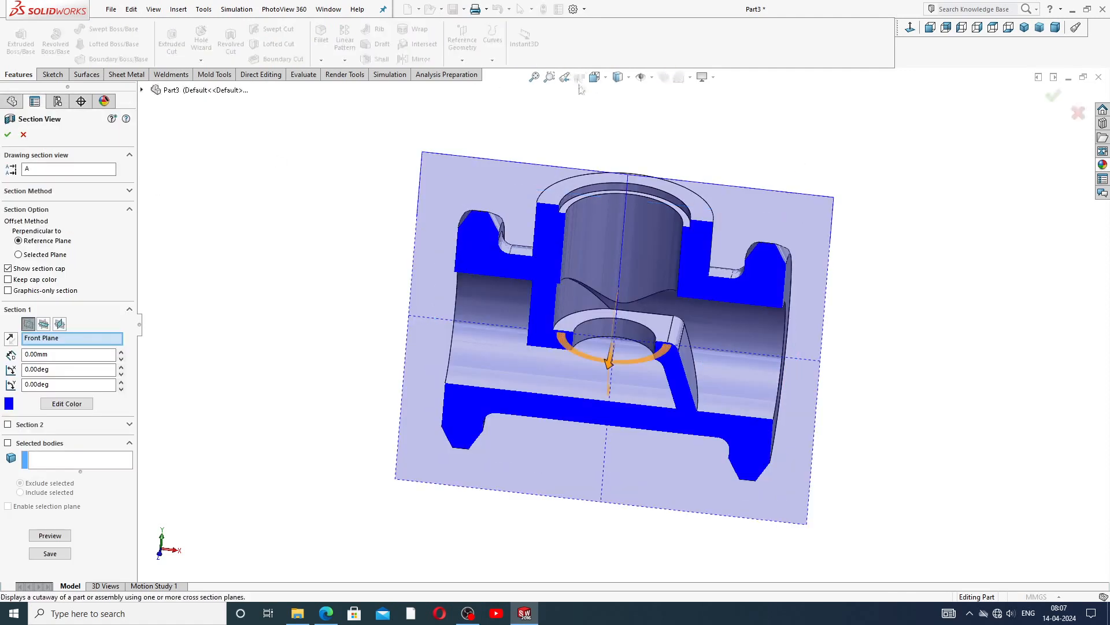
left_click(1054, 96)
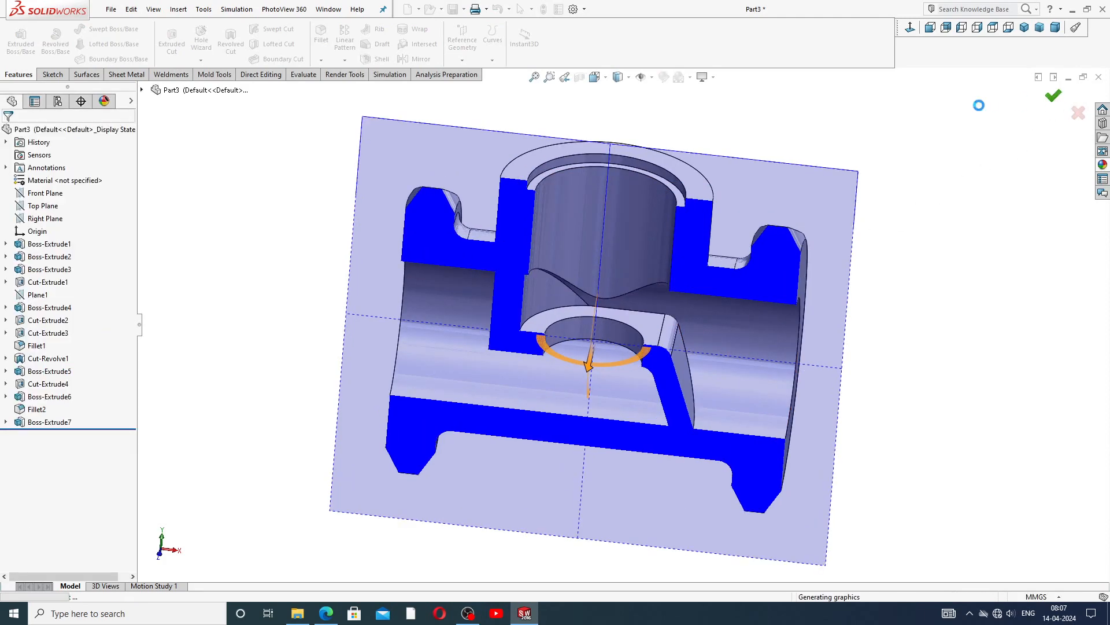
middle_click_drag(707, 276, 726, 219)
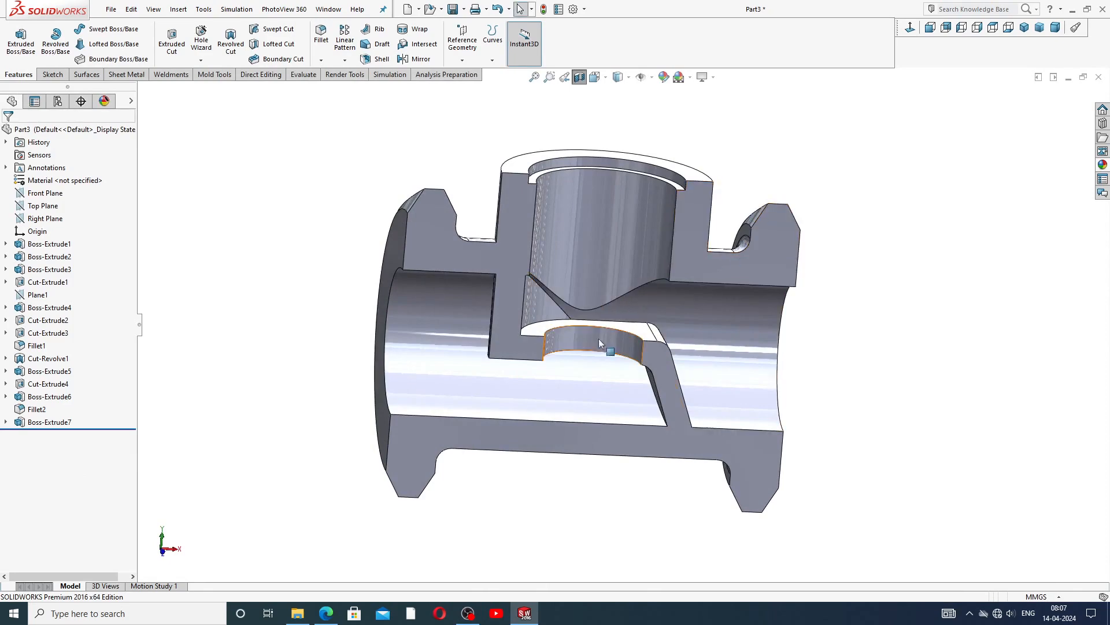
scroll(599, 339, "down", 3)
mouse_move(504, 229)
middle_mouse_down()
mouse_move(523, 178)
mouse_move(512, 213)
mouse_move(520, 217)
middle_mouse_up()
scroll(571, 237, "up", 3)
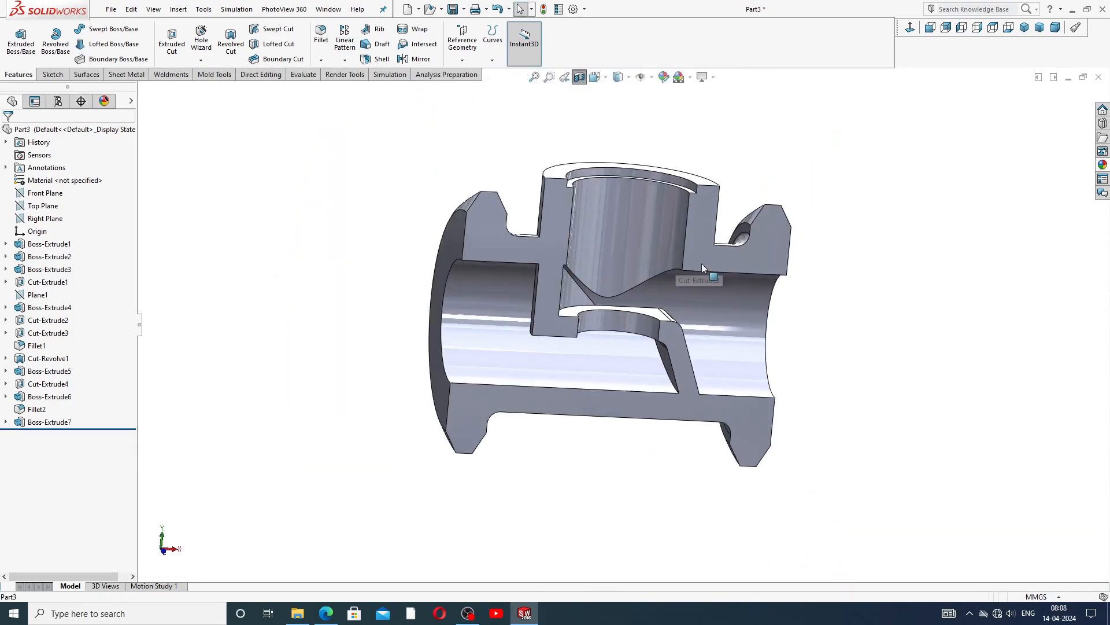
middle_click_drag(702, 262, 650, 272)
middle_click_drag(828, 249, 677, 282)
scroll(676, 278, "down", 2)
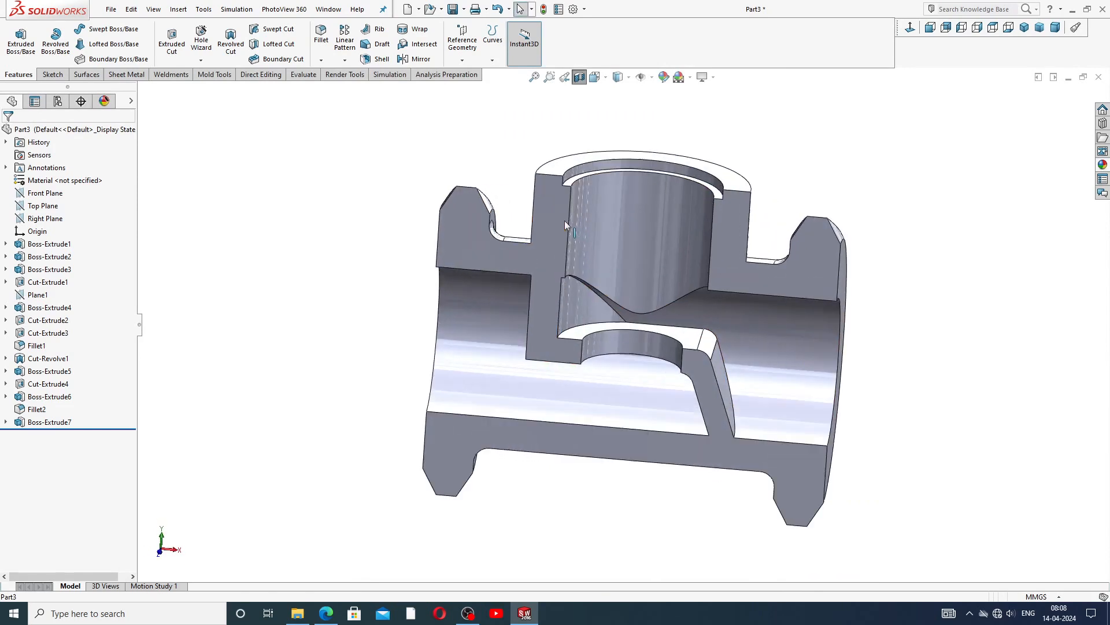
left_click(579, 77)
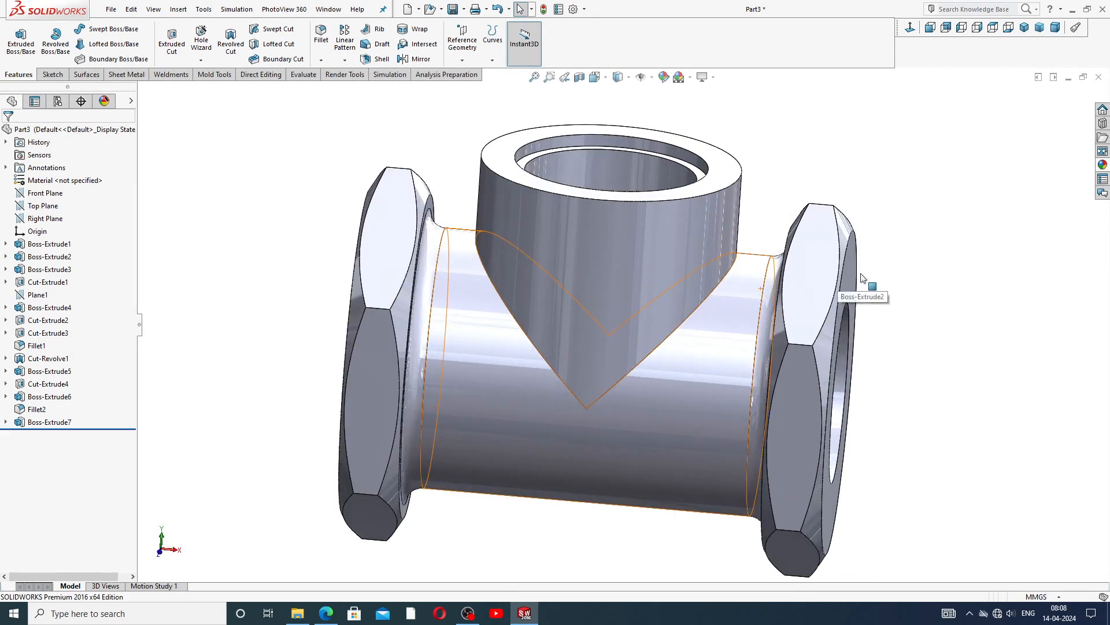
Examine the half-ring wall and the seat plate's exposed edge through the bore of the hex end farther from the origin
scroll(864, 273, "up", 3)
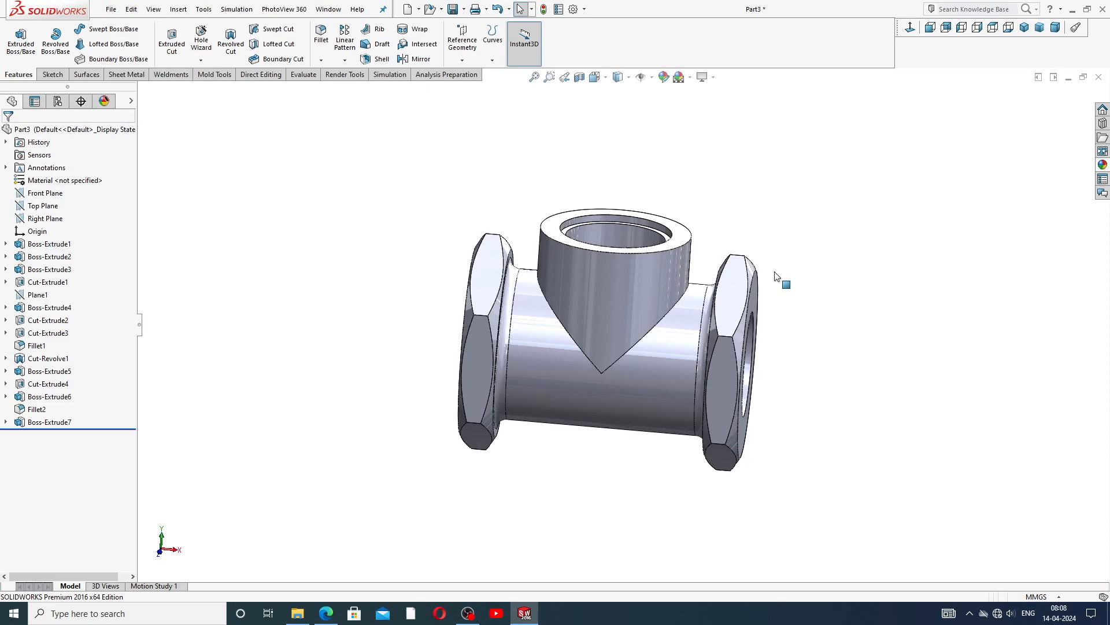
middle_click_drag(692, 218, 590, 338)
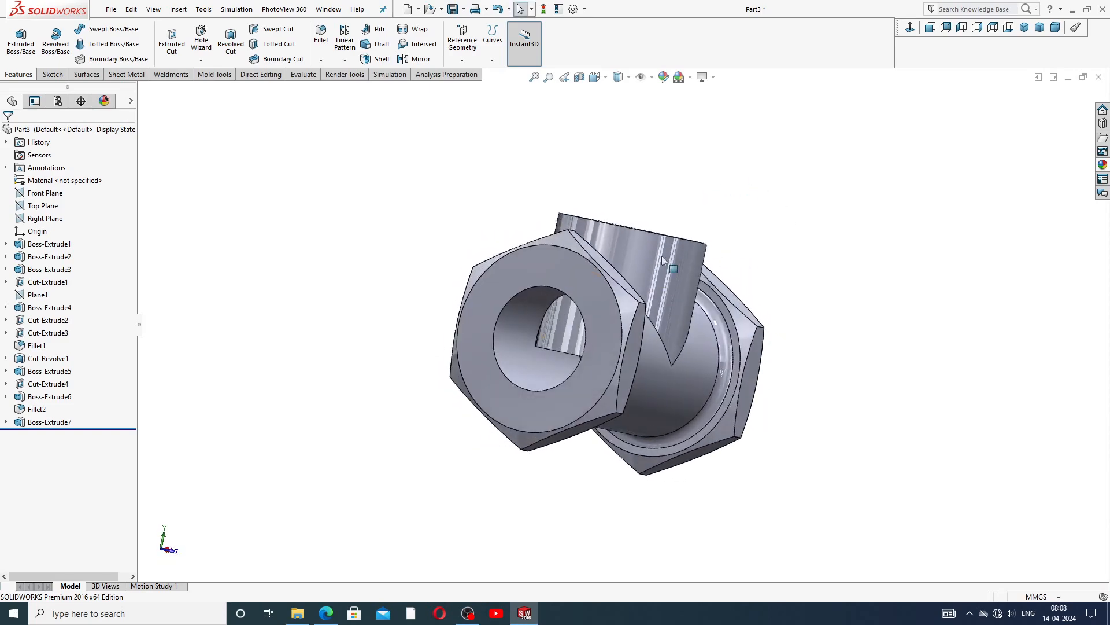
scroll(587, 336, "down", 10)
scroll(555, 316, "up", 5)
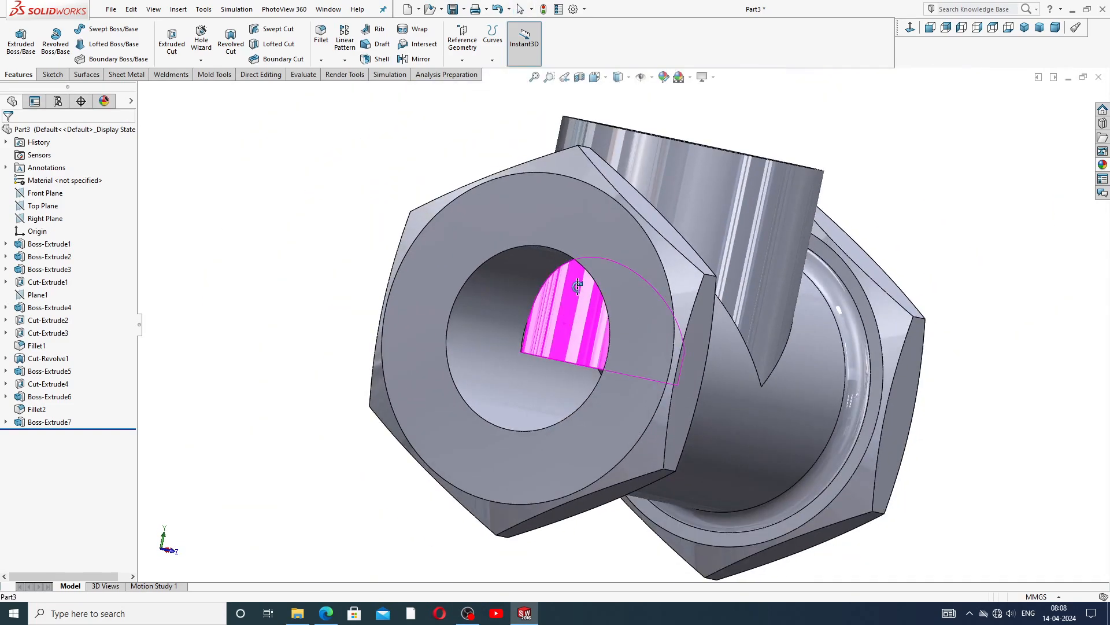
scroll(529, 350, "down", 5)
scroll(522, 358, "down", 3)
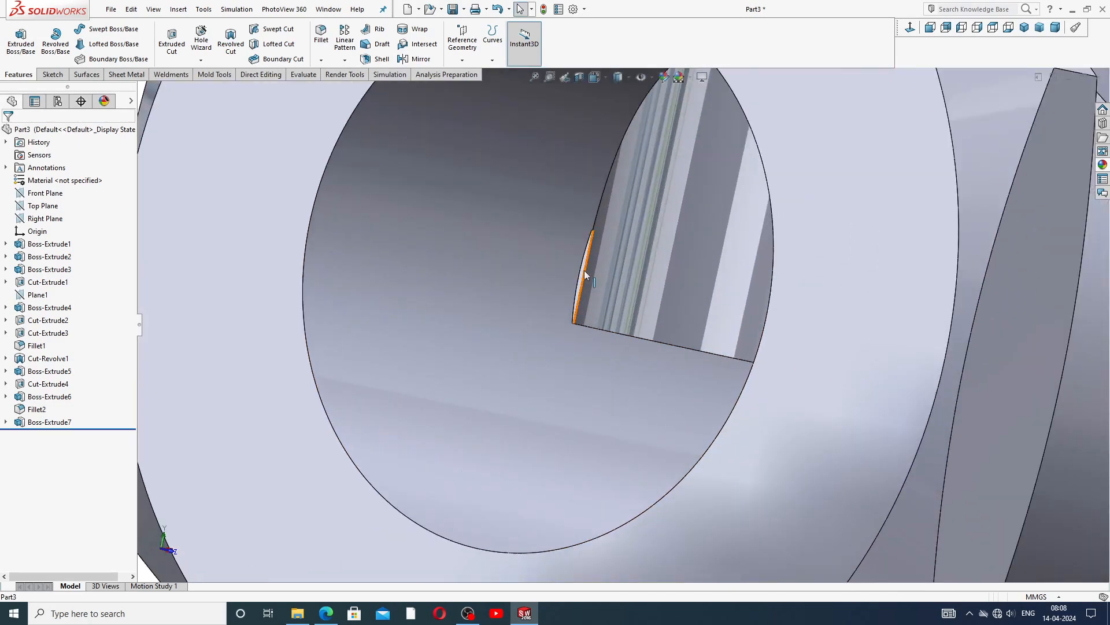
left_click(584, 269)
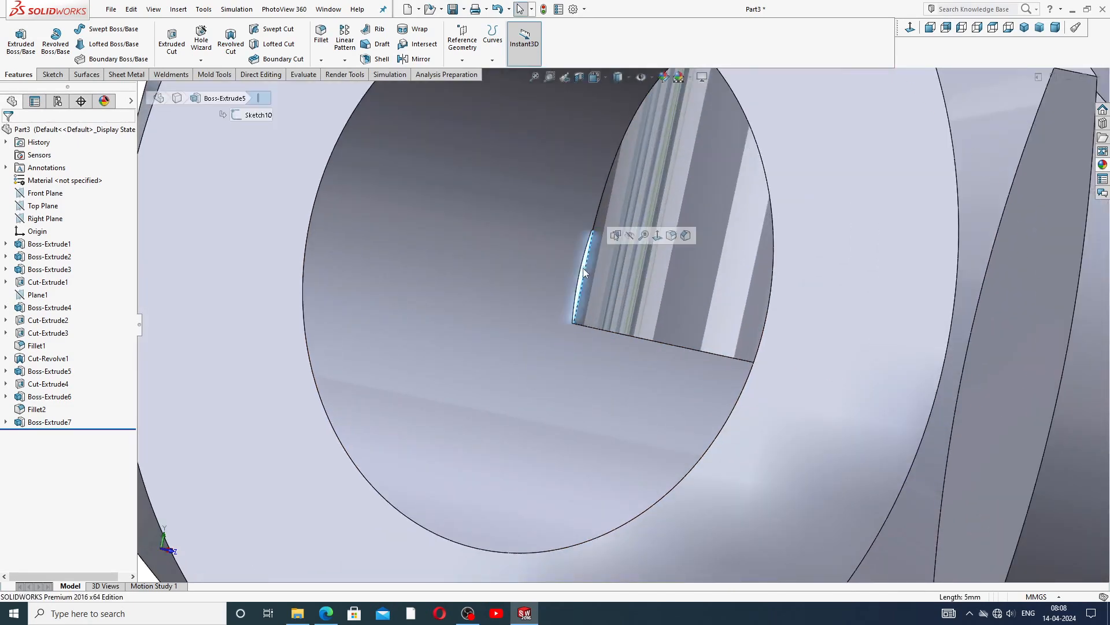
scroll(601, 352, "up", 6)
scroll(643, 329, "up", 2)
left_click(871, 196)
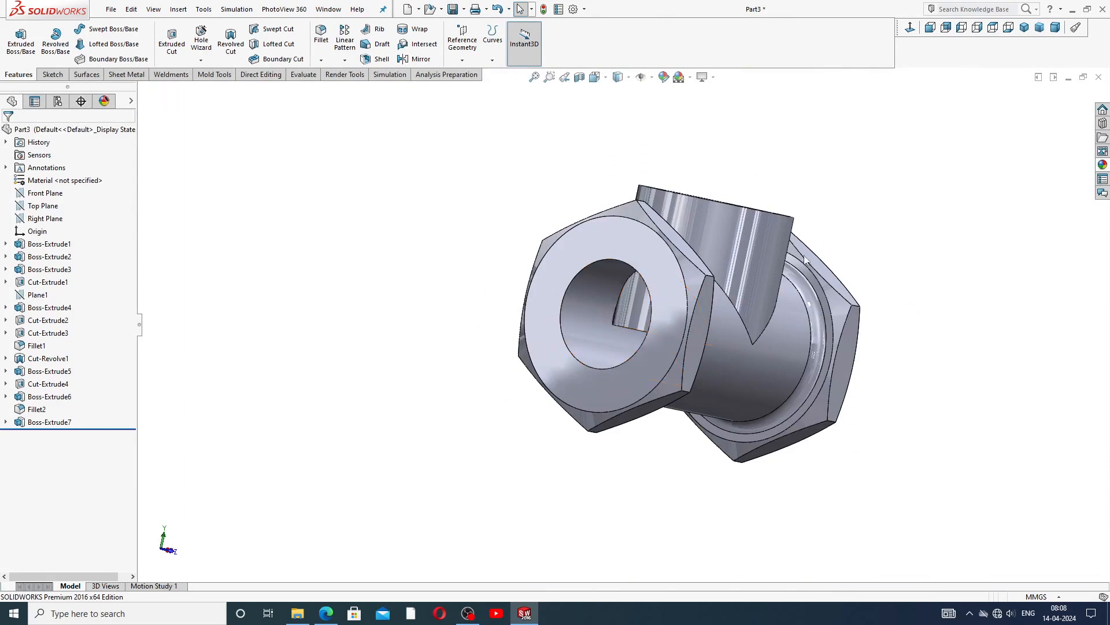
scroll(691, 330, "down", 2)
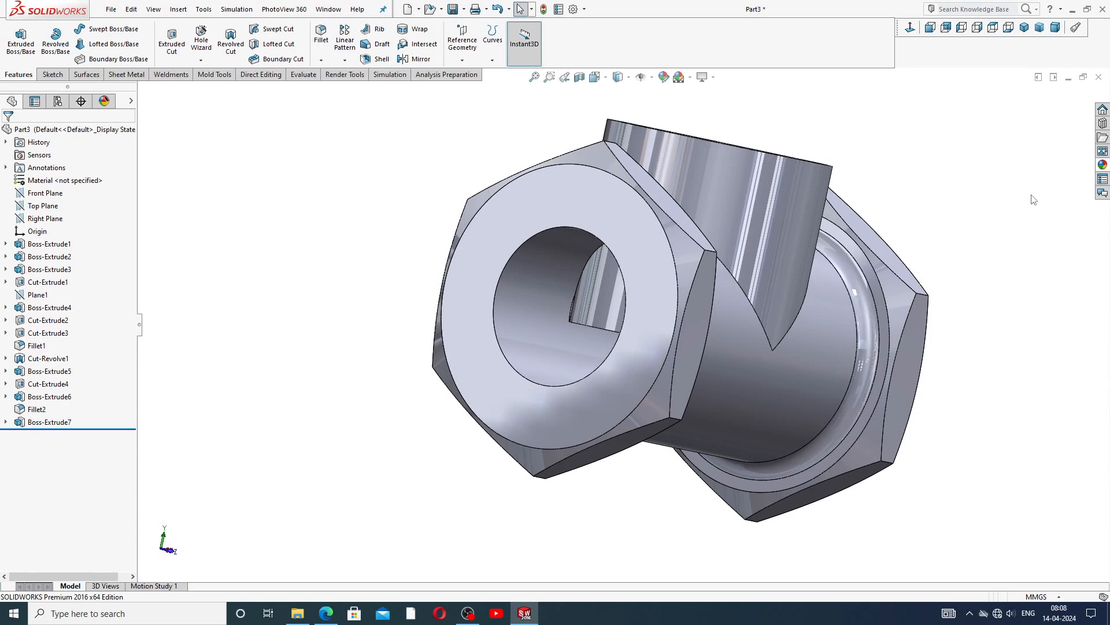
Start a sketch on the outer hex end face at the Right Plane and draw an origin-centred circle around the bore
middle_click_drag(946, 205, 873, 219)
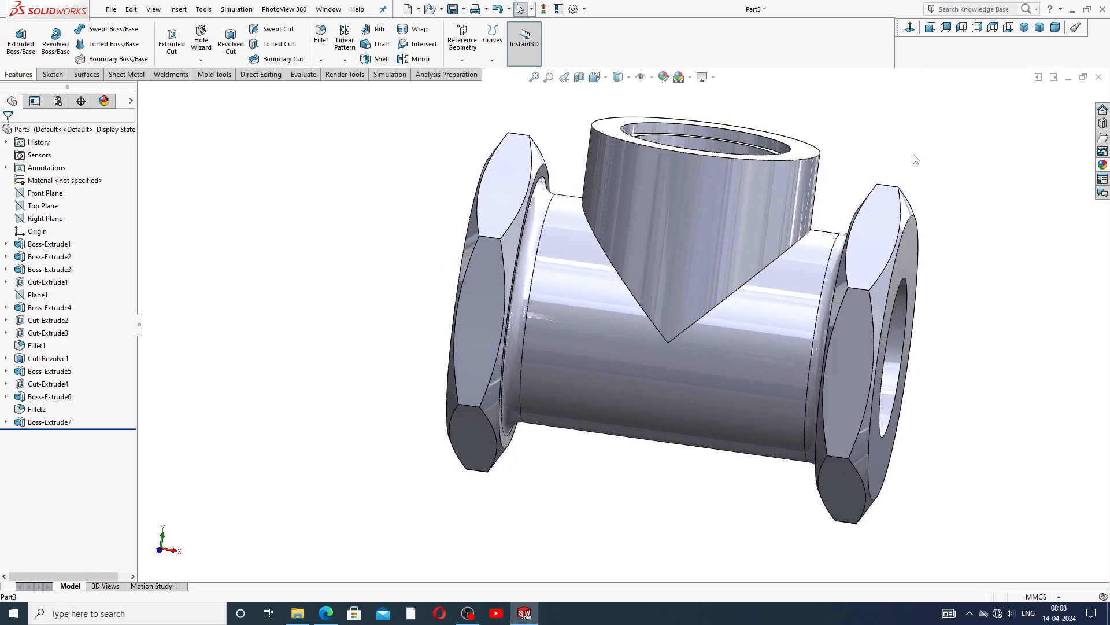
middle_click_drag(916, 159, 833, 219)
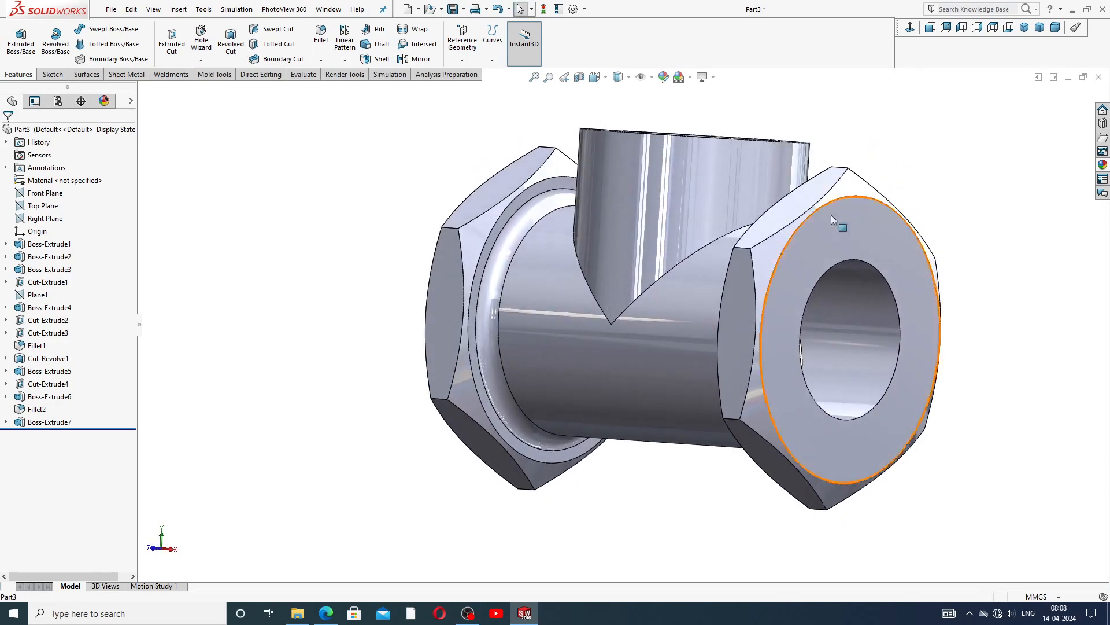
left_click(838, 250)
left_click(884, 215)
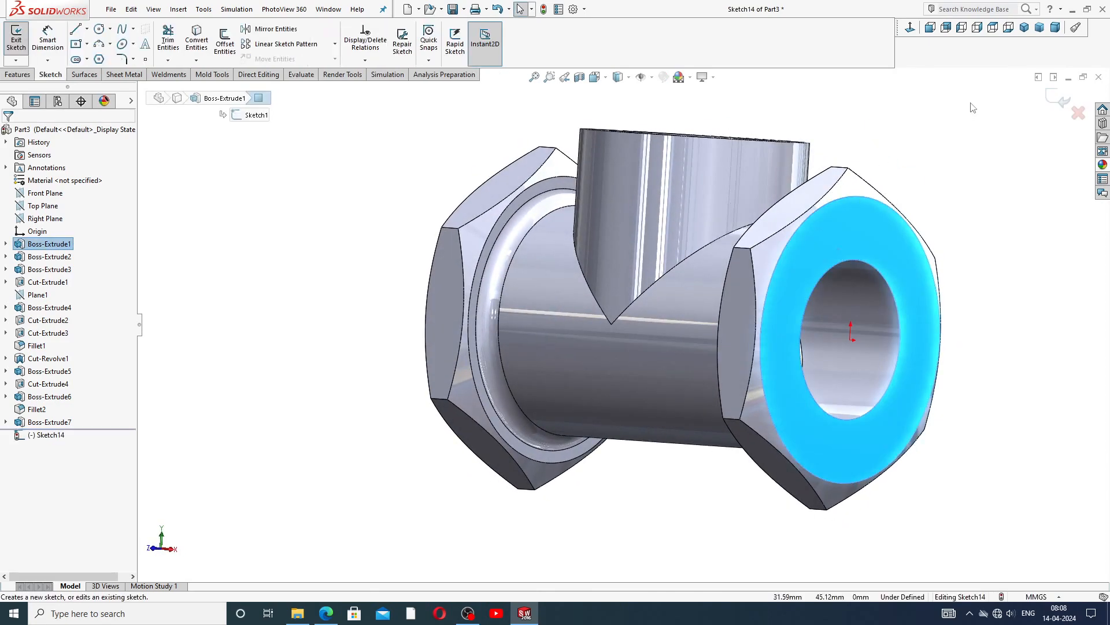
left_click(99, 29)
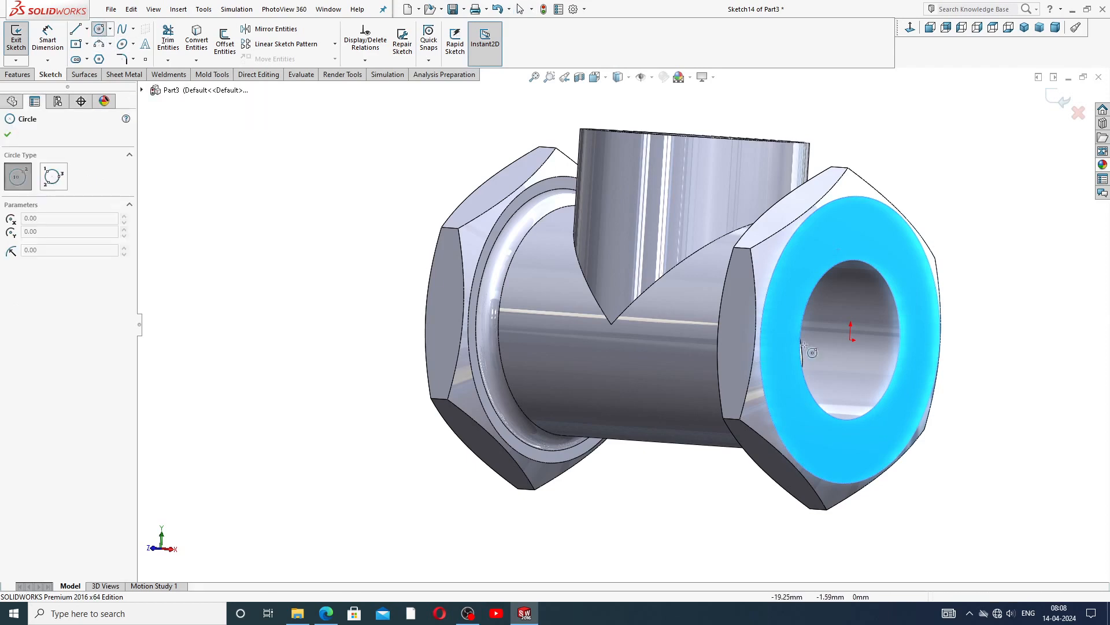
left_click(850, 341)
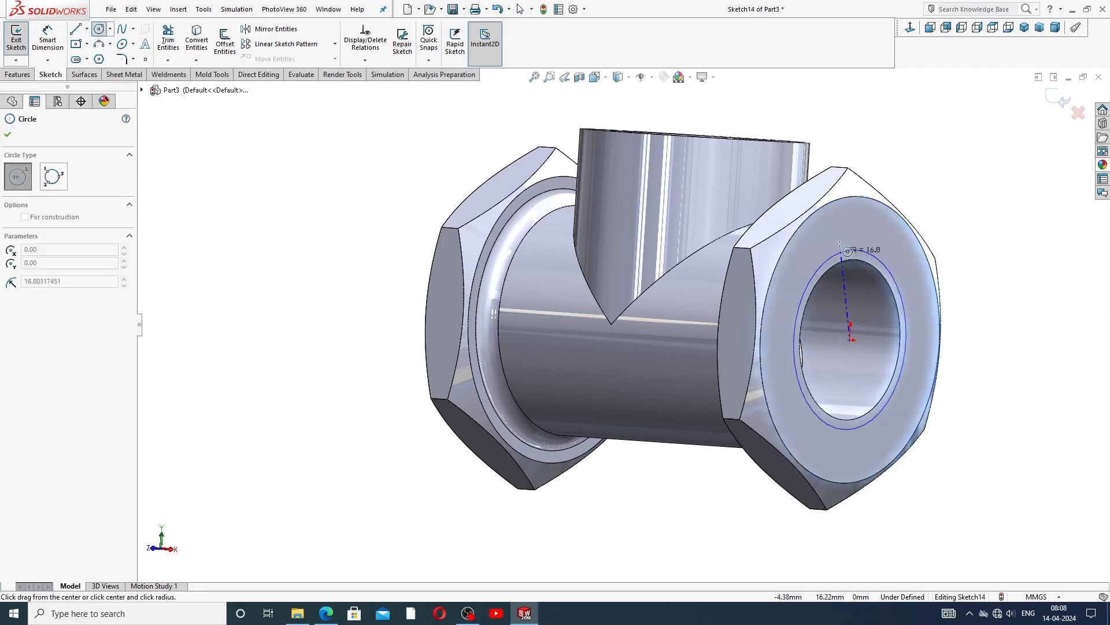
left_click(857, 230)
right_click(890, 184)
left_click(925, 196)
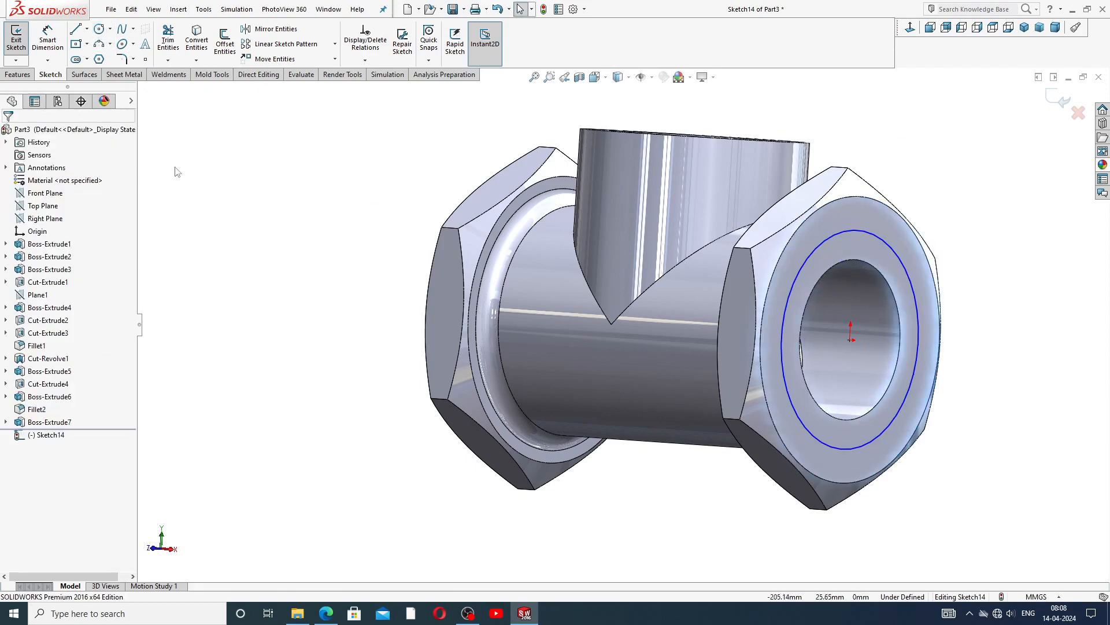
Dimension the sketched circle on the outer hex end face to a diameter of 33 mm
left_click(47, 40)
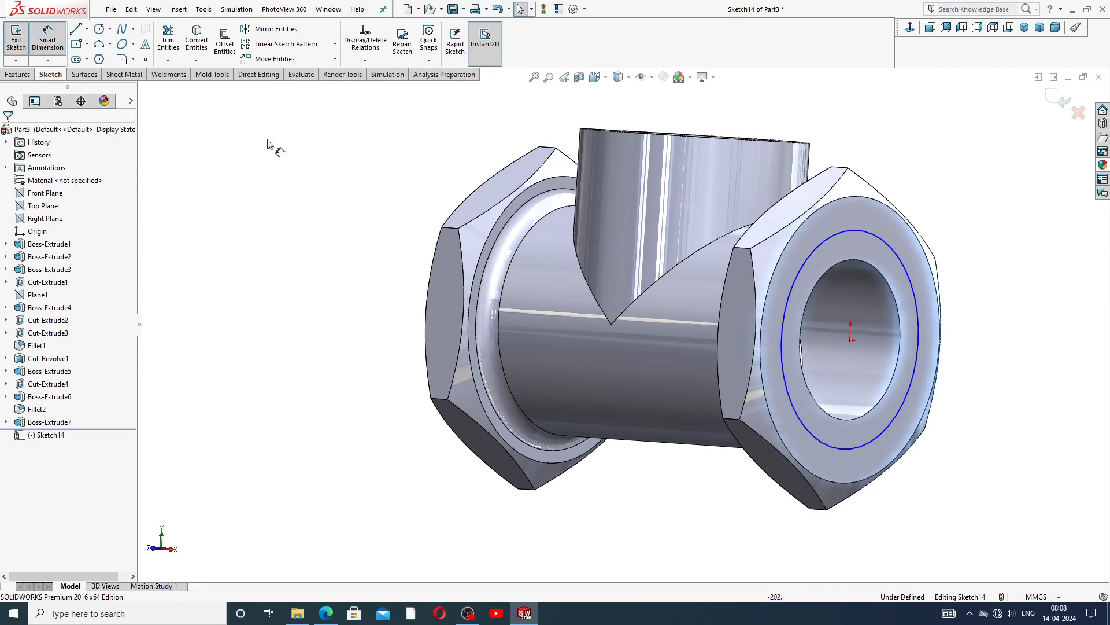
left_click(891, 258)
left_click(933, 218)
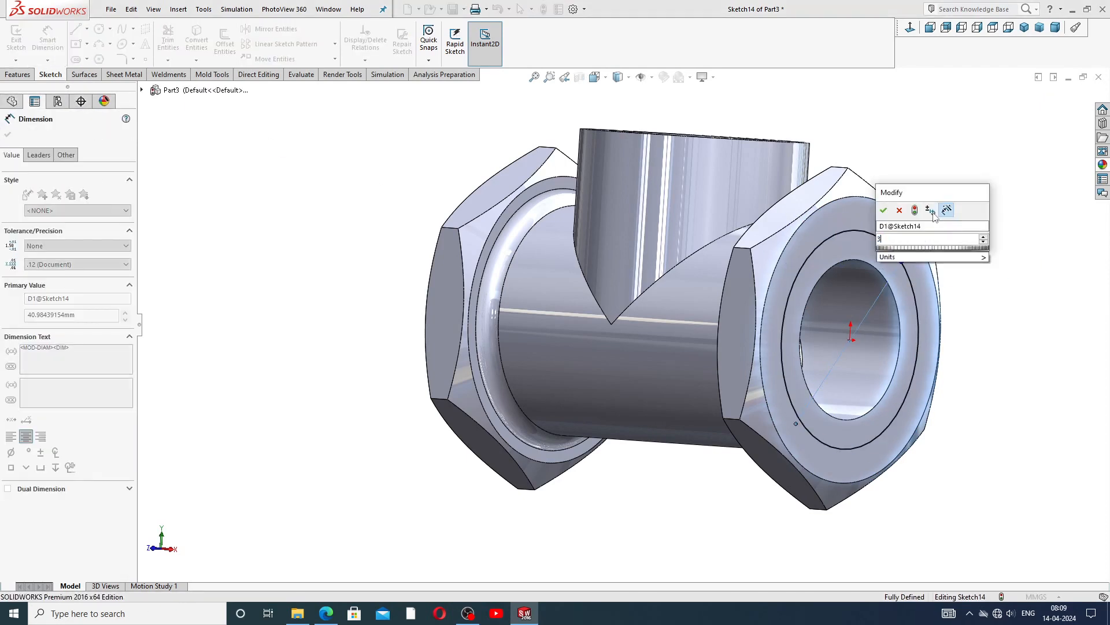
type("33")
key("Return")
left_click(954, 222)
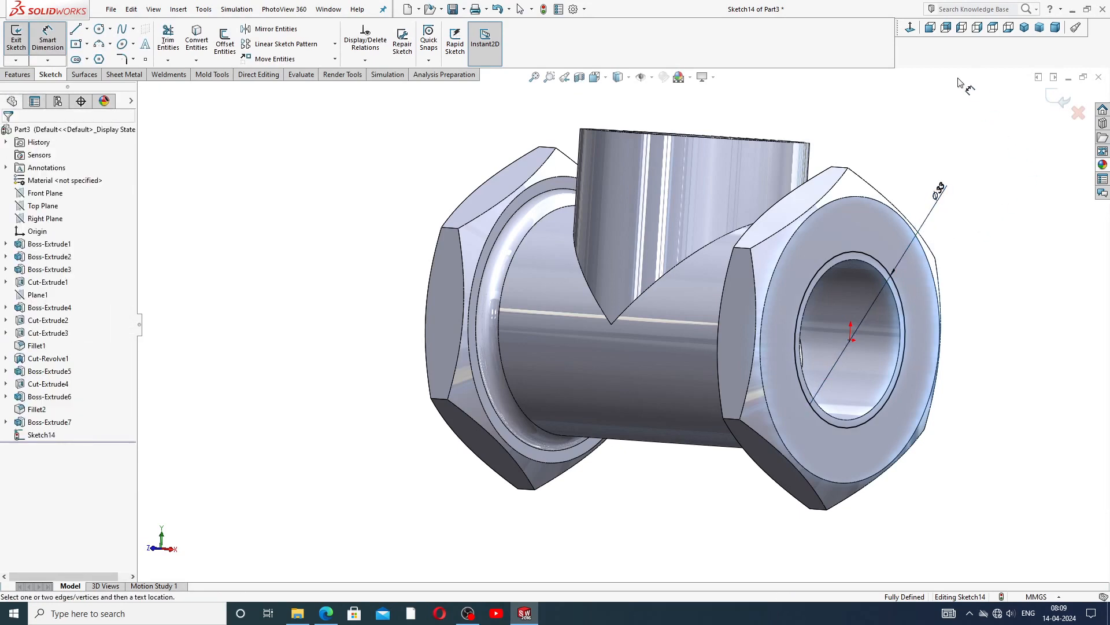
Check the counterbore depth in the PDF drawing and cut the 33 mm circle 16 mm deep into the hex end
left_click(911, 29)
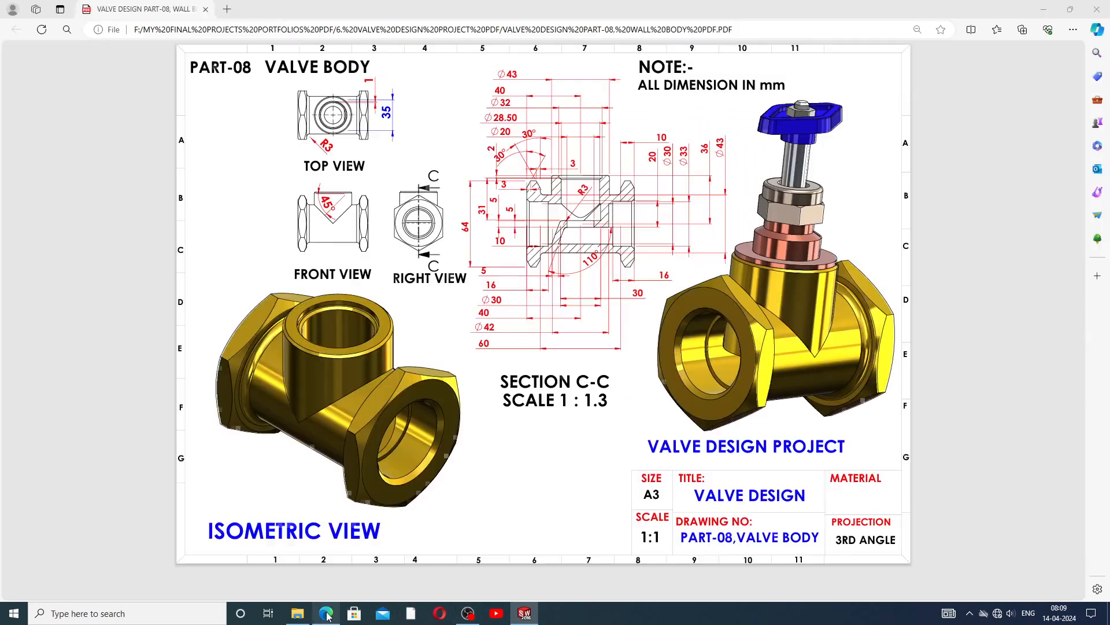
left_click(326, 613)
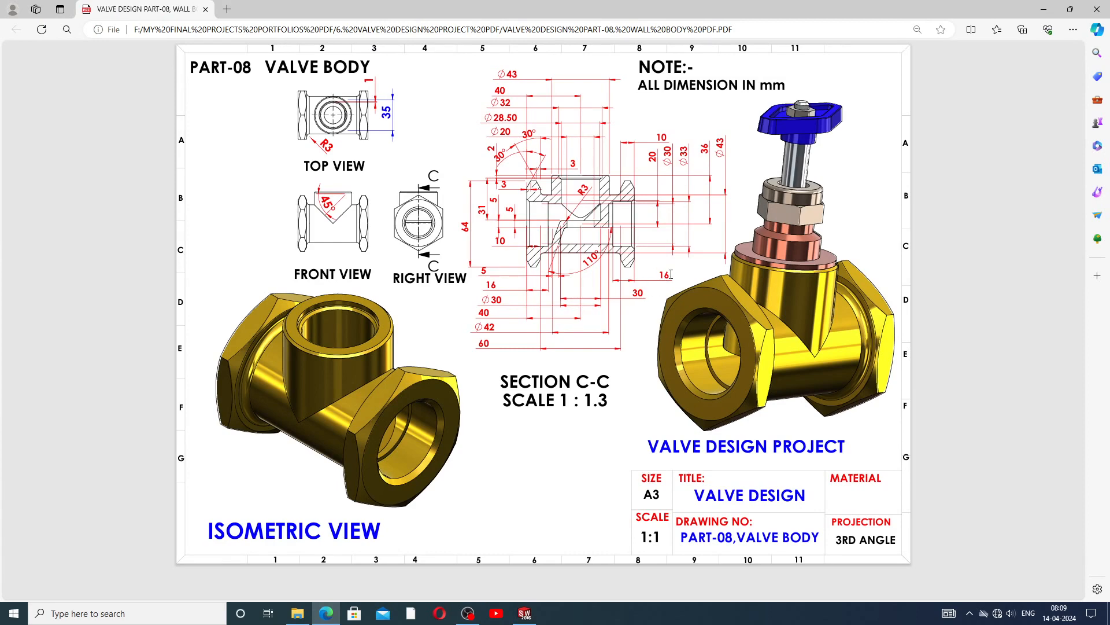
left_click(525, 613)
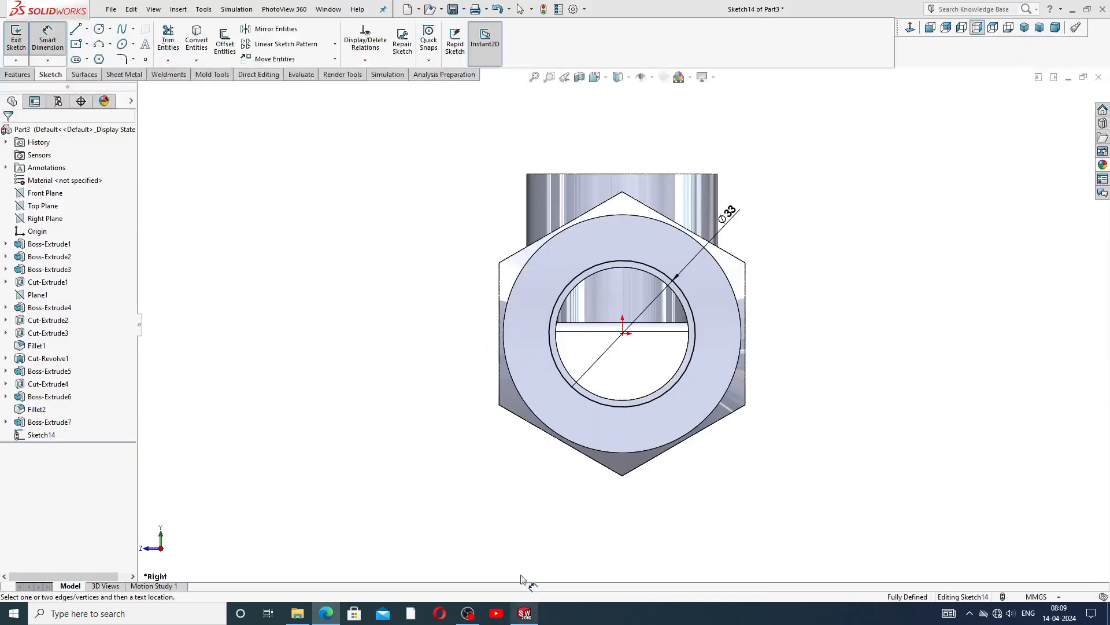
left_click(26, 75)
left_click(172, 41)
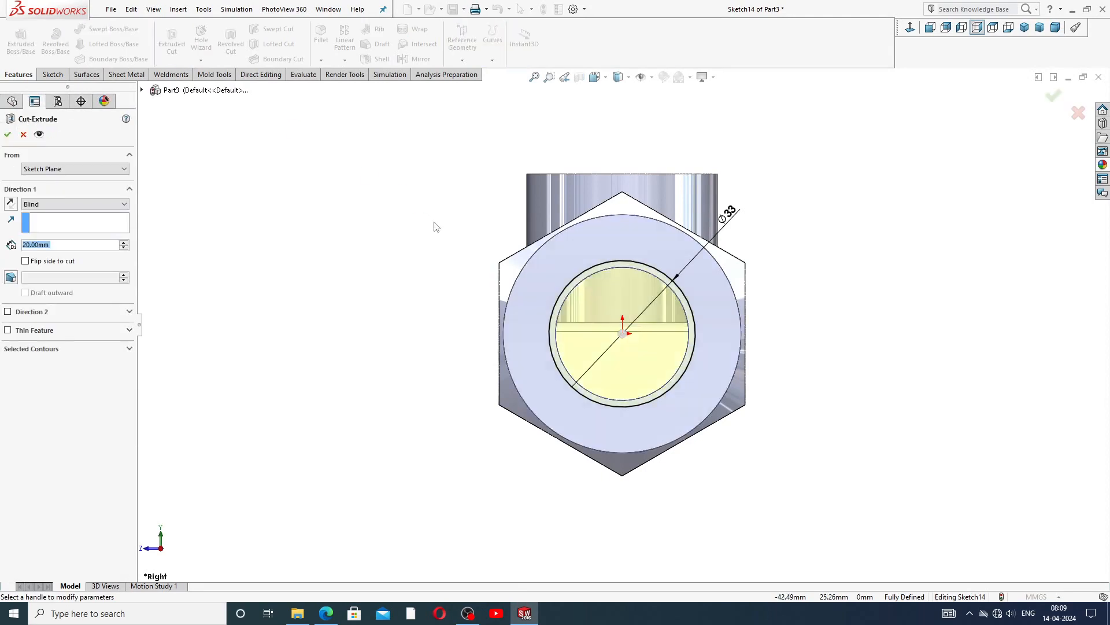
middle_click_drag(547, 221, 596, 249)
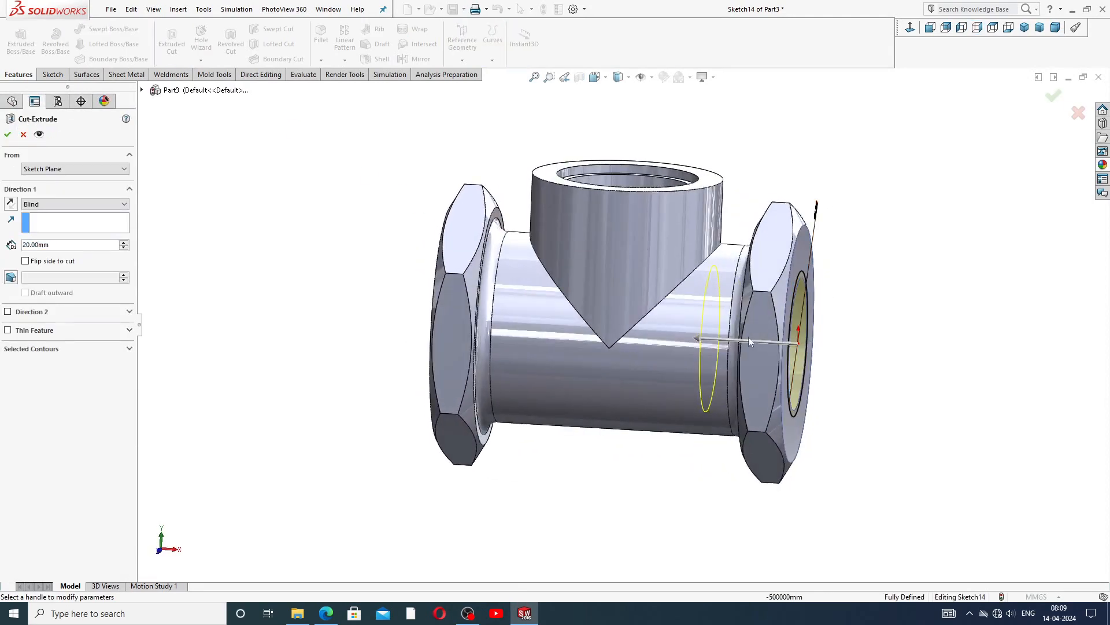
double_click(44, 242)
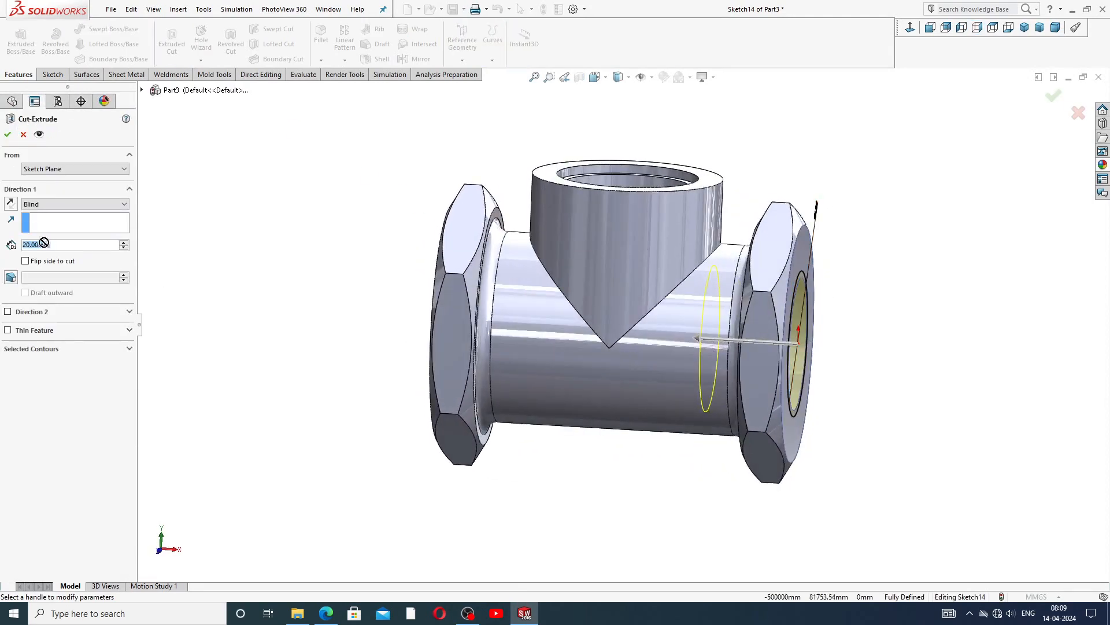
type("16")
key("Return")
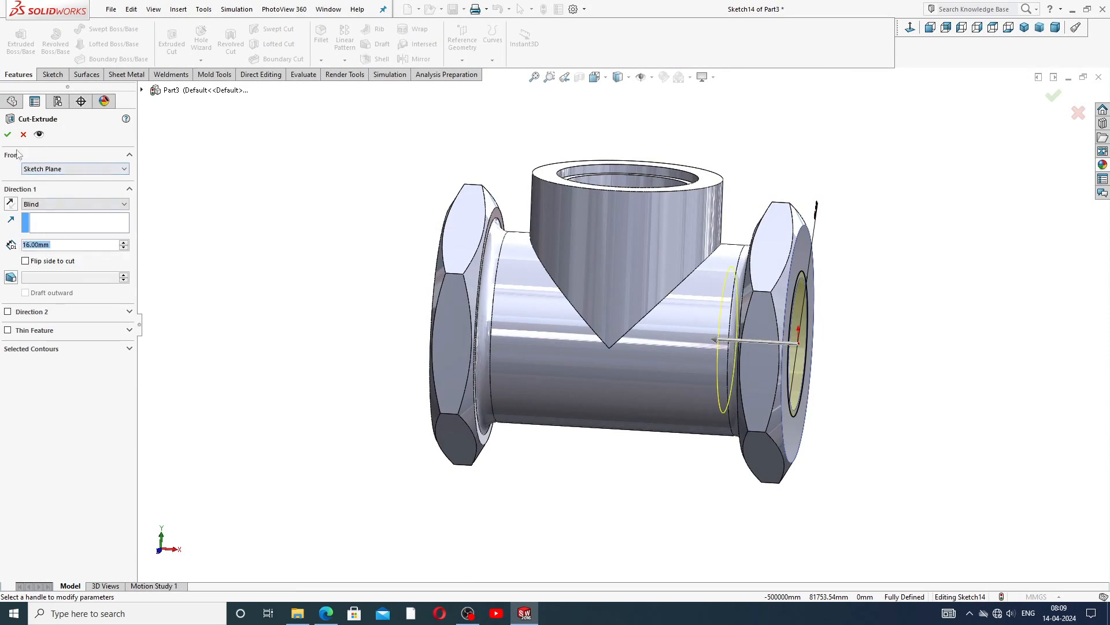
left_click(9, 135)
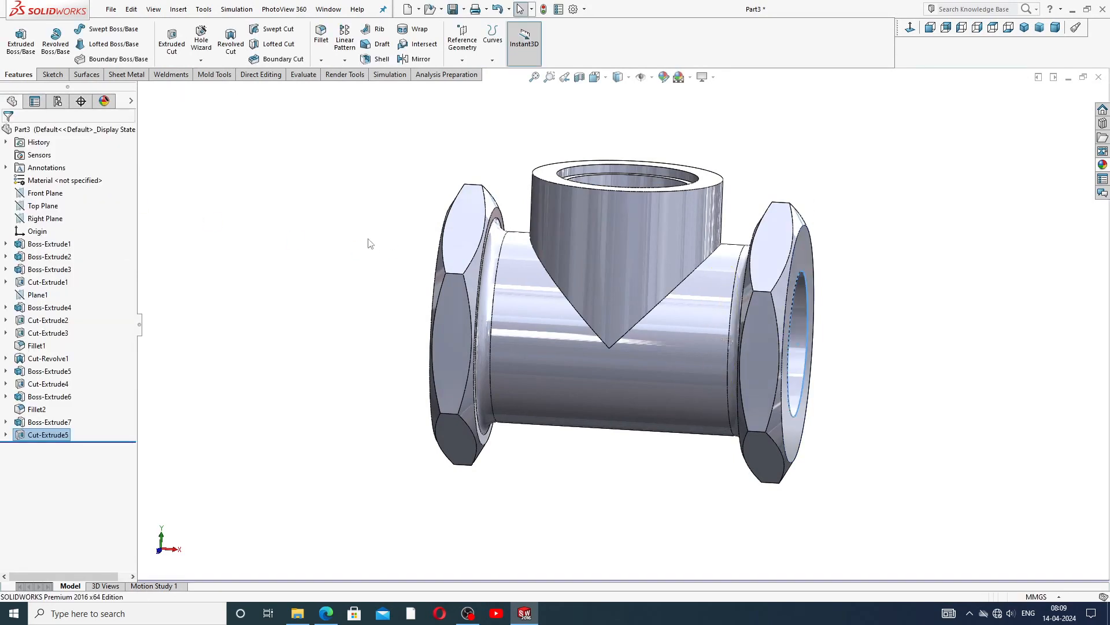
Start a sketch on the opposite hex end's outer face and draw an origin-centred circle about 38 mm in diameter
middle_click_drag(398, 276, 453, 238)
left_click(453, 238)
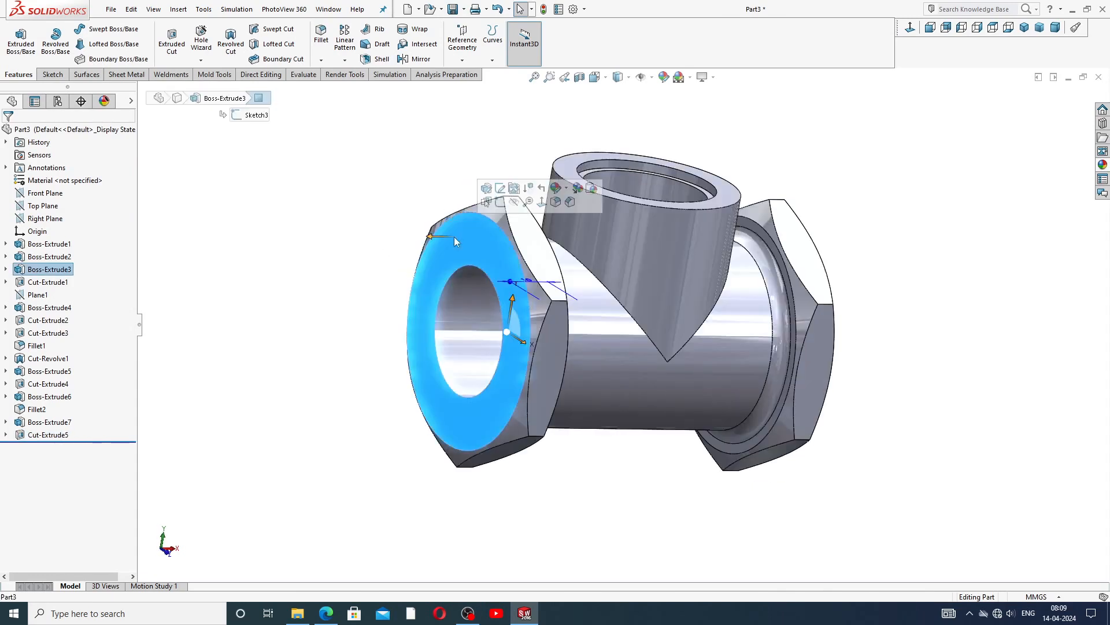
left_click(499, 202)
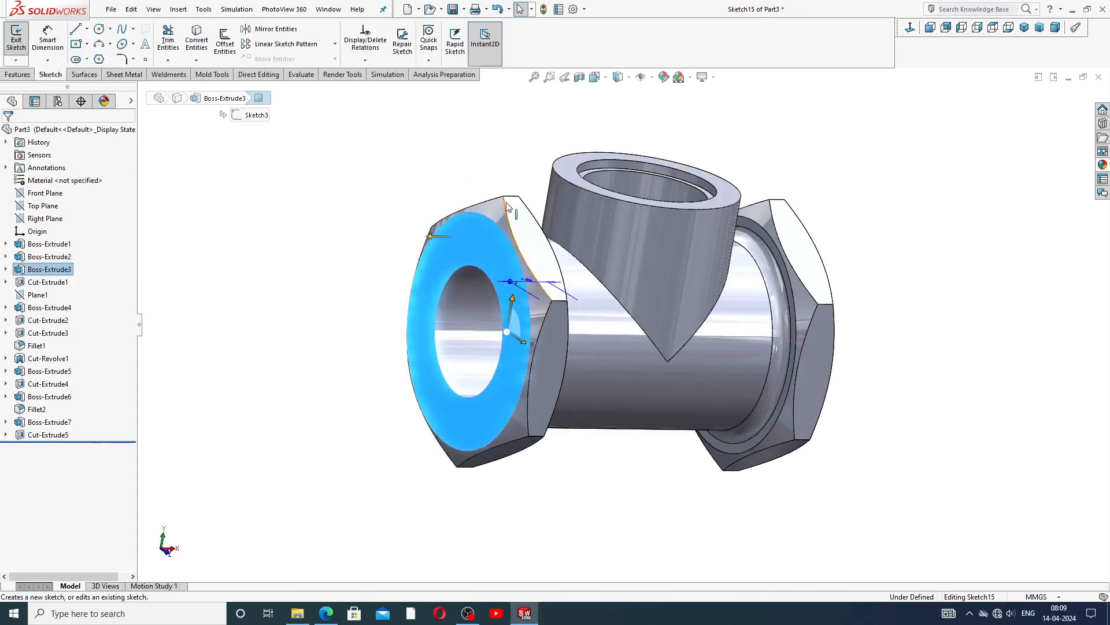
left_click(98, 28)
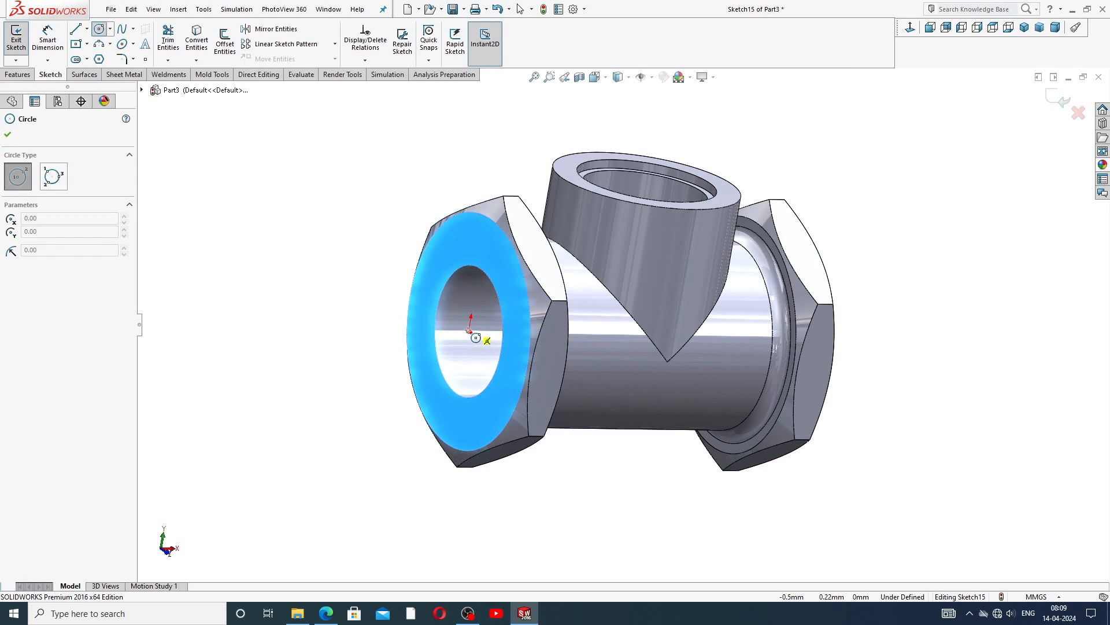
left_click(469, 331)
left_click(483, 250)
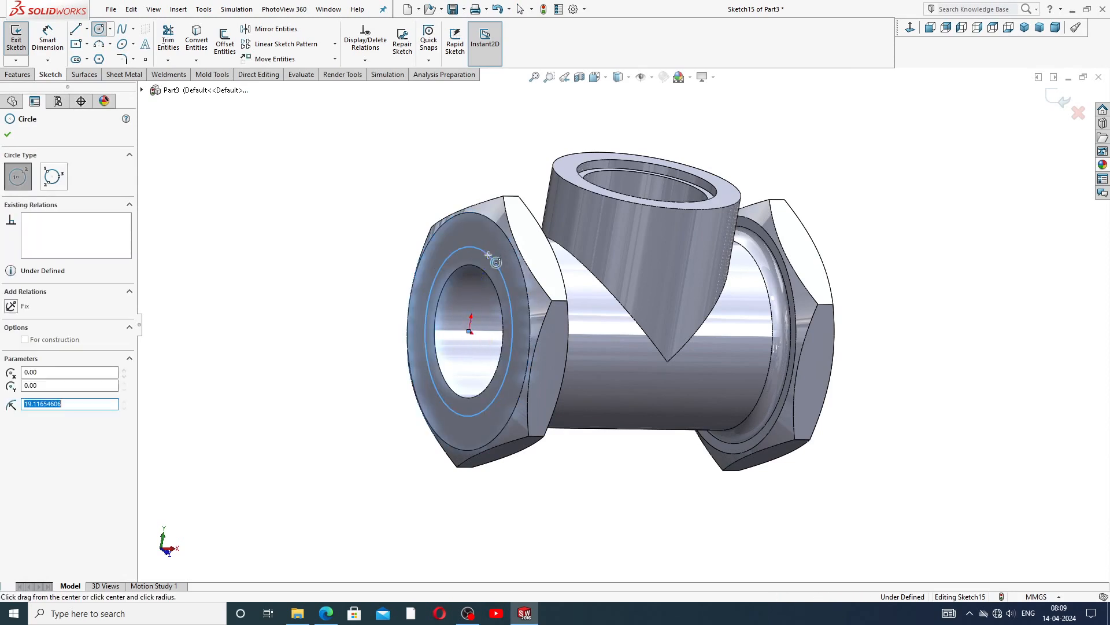
right_click(524, 144)
left_click(546, 159)
Set the diameter of the circle on the opposite hex end face to 33 mm
left_click(47, 37)
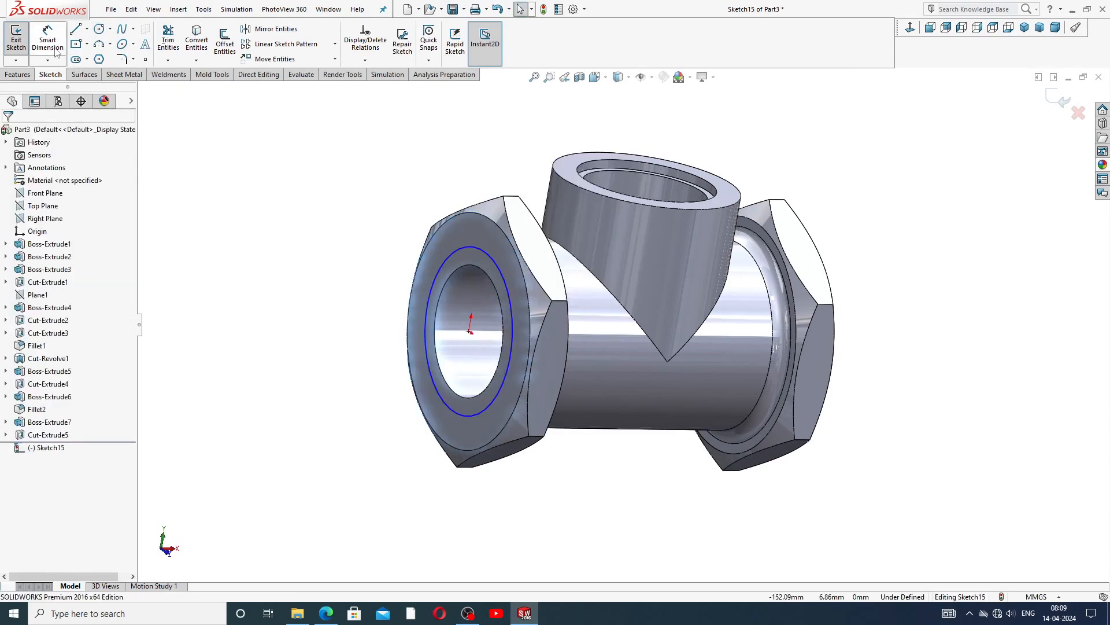
left_click(456, 249)
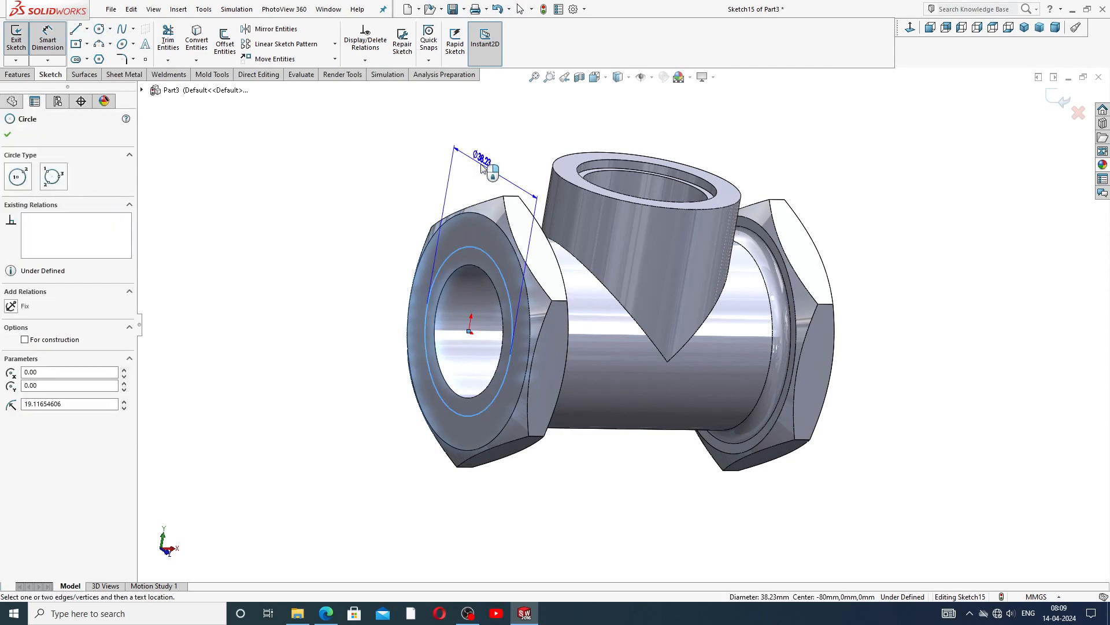
left_click(430, 157)
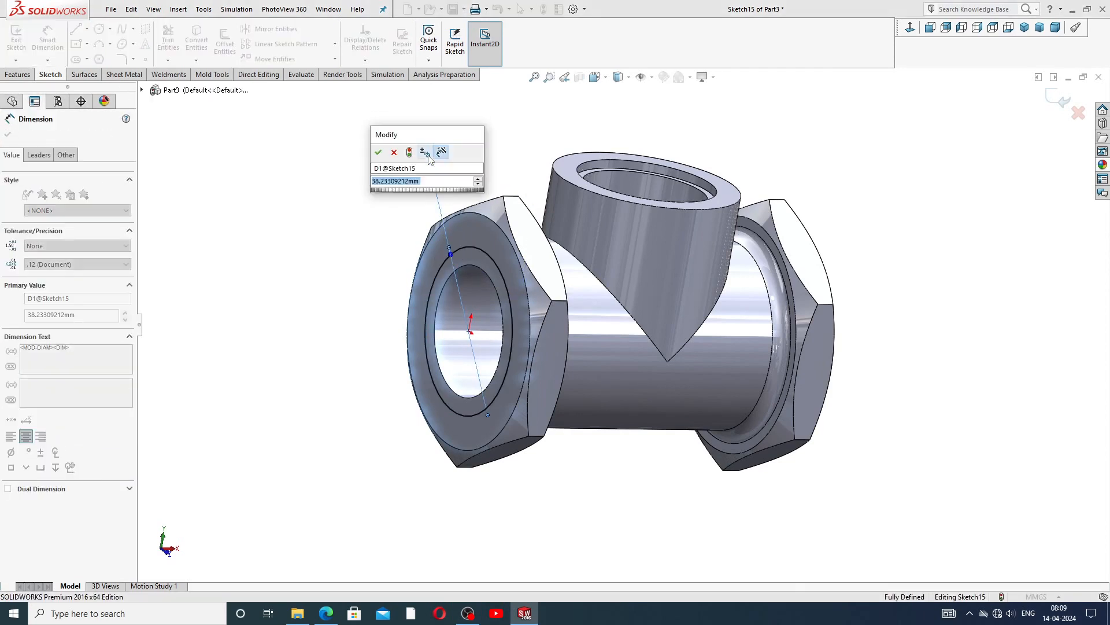
type("33")
key("Return")
left_click(455, 159)
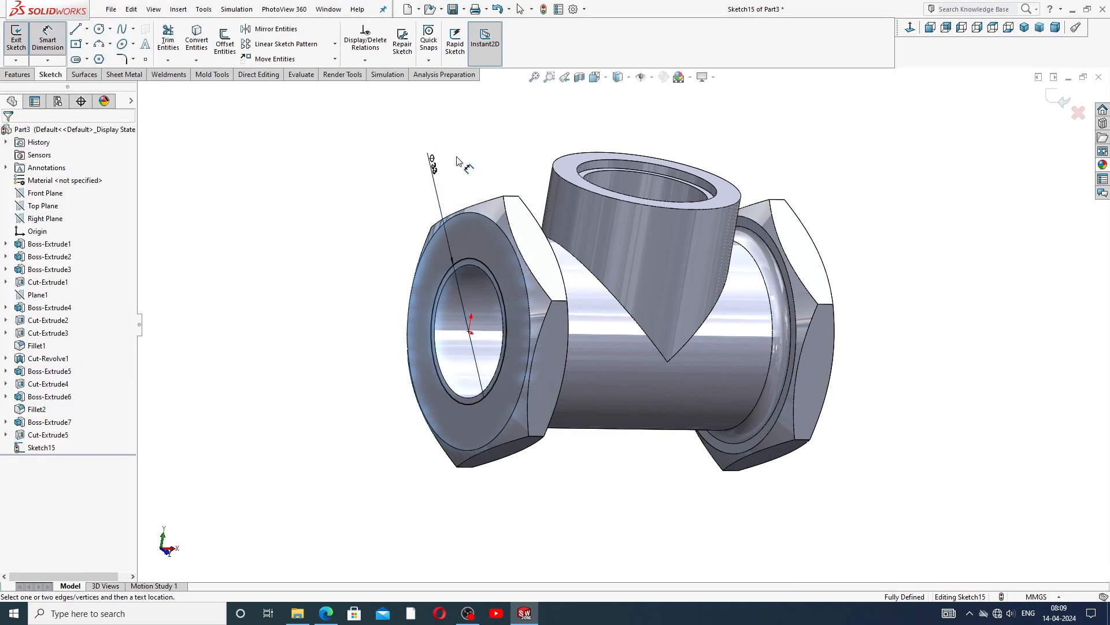
right_click(455, 159)
left_click(467, 172)
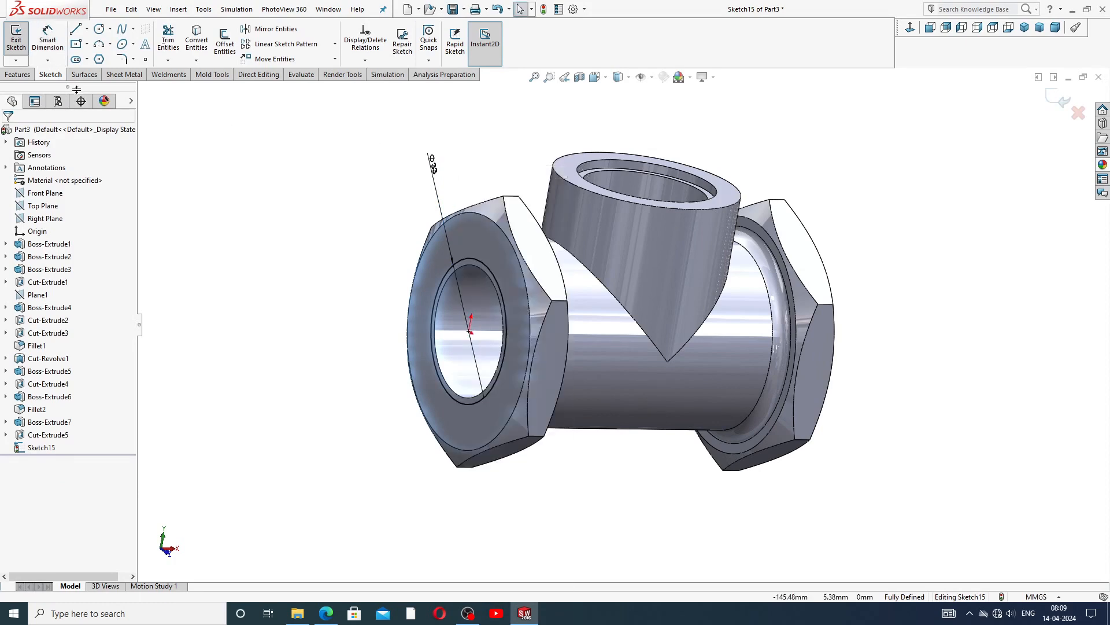
Cut the circle on the opposite hex end face as a blind extrusion 16 mm deep
left_click(25, 75)
left_click(172, 41)
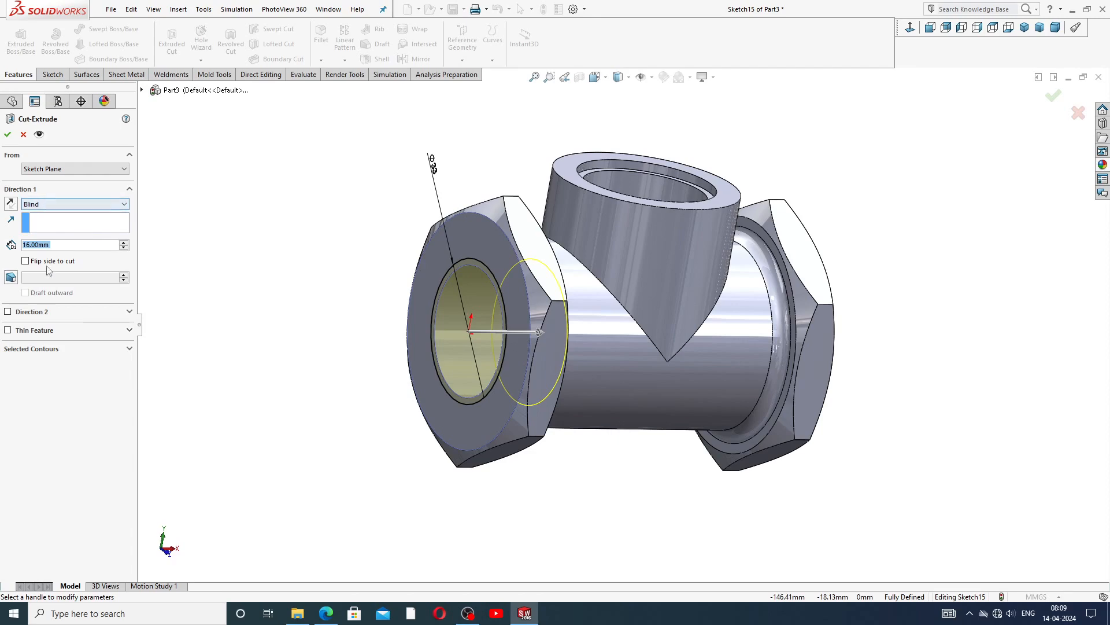
left_click(8, 134)
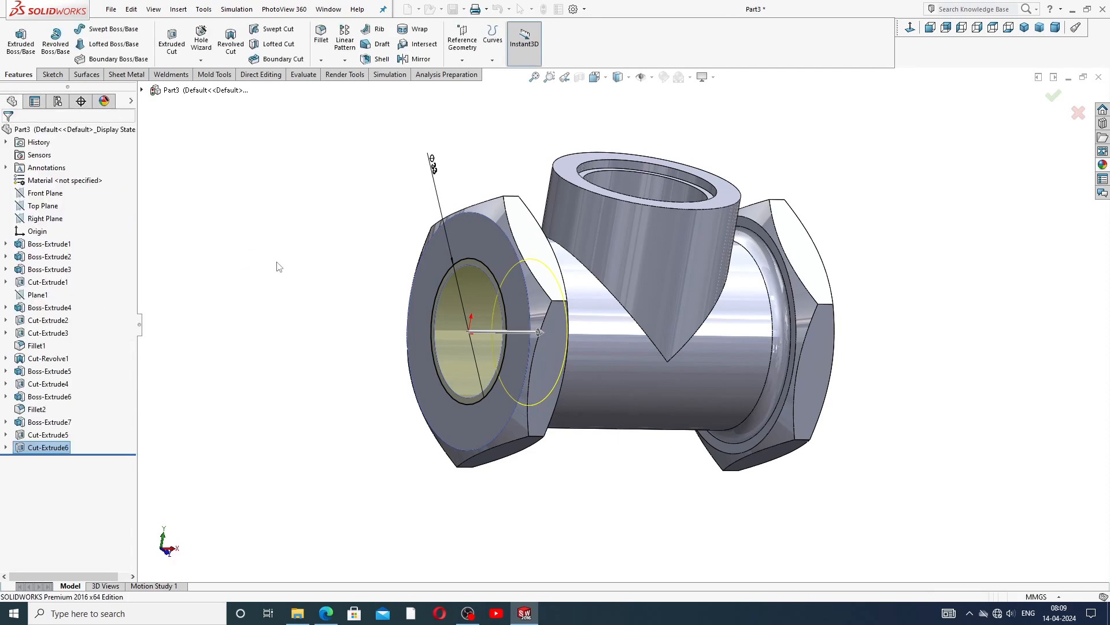
Check the PDF drawing and chamfer the outer bore edges of both hex ends by 2 mm at 45 degrees
middle_click_drag(683, 285, 596, 274)
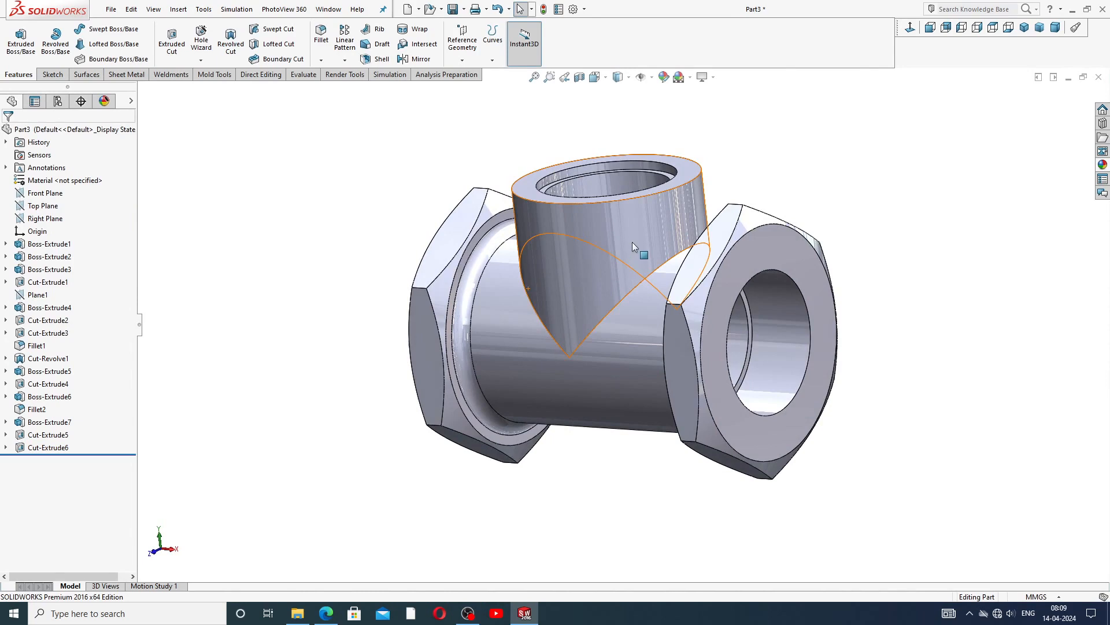
left_click(320, 61)
left_click(341, 87)
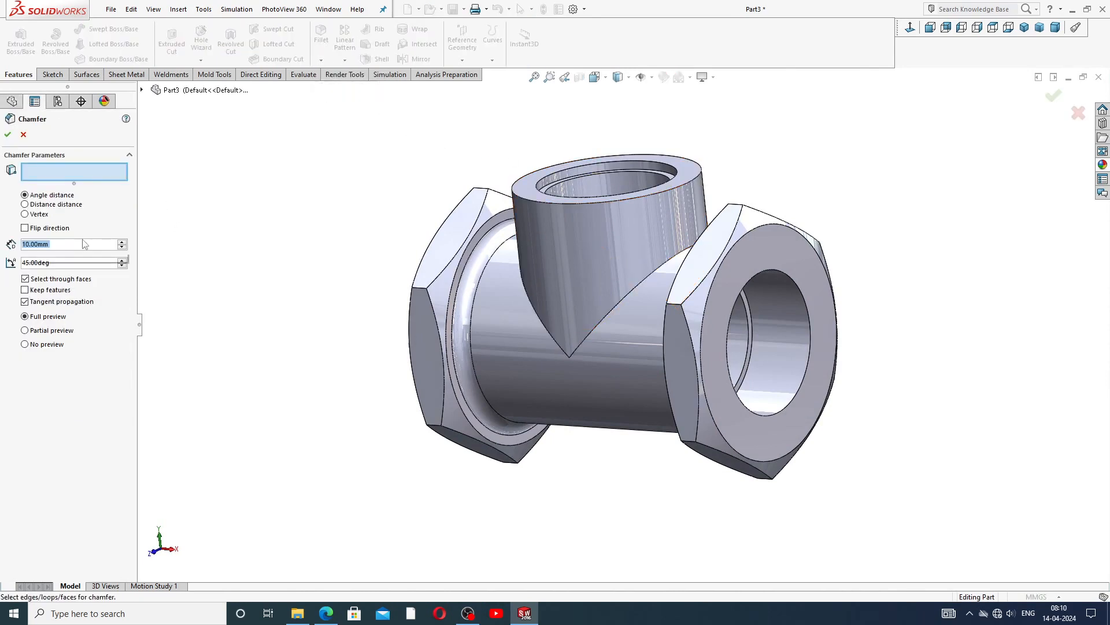
type("2")
key("Return")
left_click(326, 613)
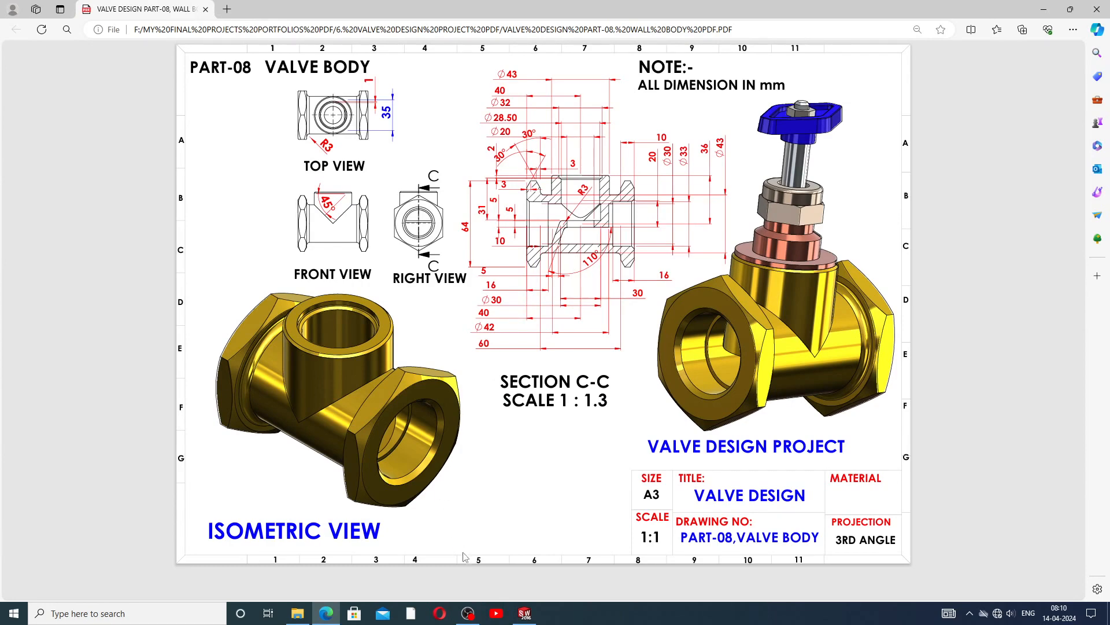
left_click(525, 613)
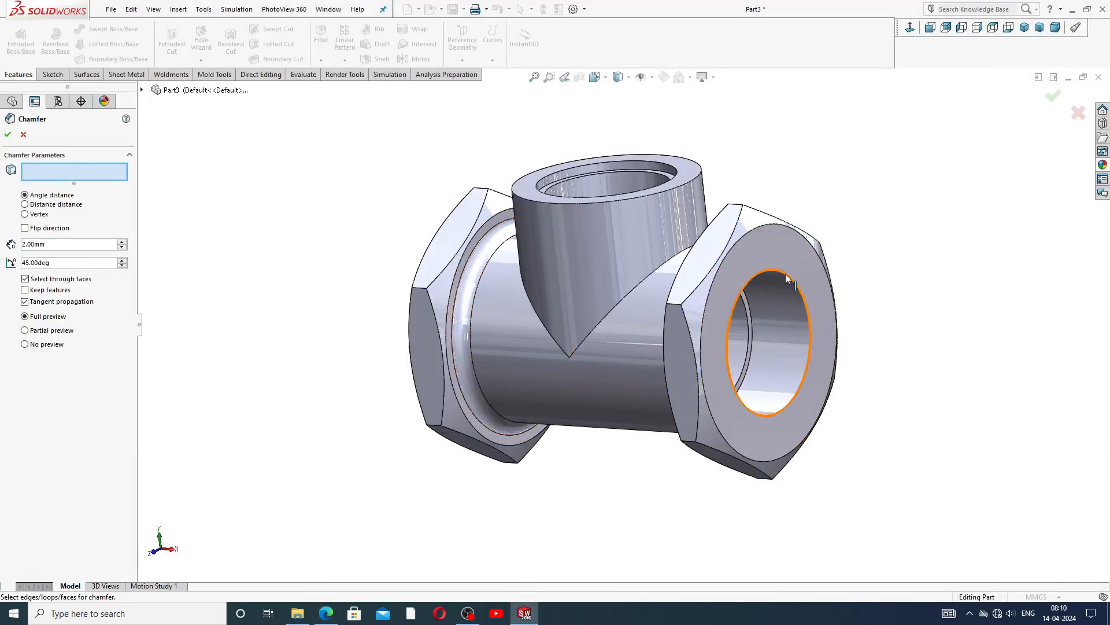
left_click(785, 292)
middle_click_drag(785, 292, 683, 301)
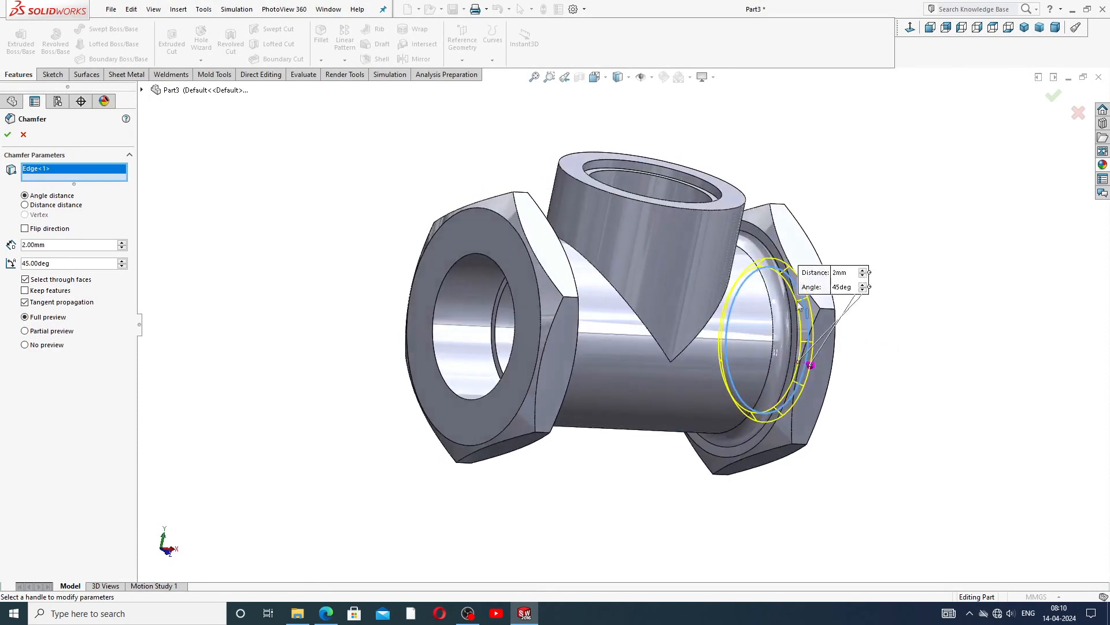
left_click(471, 252)
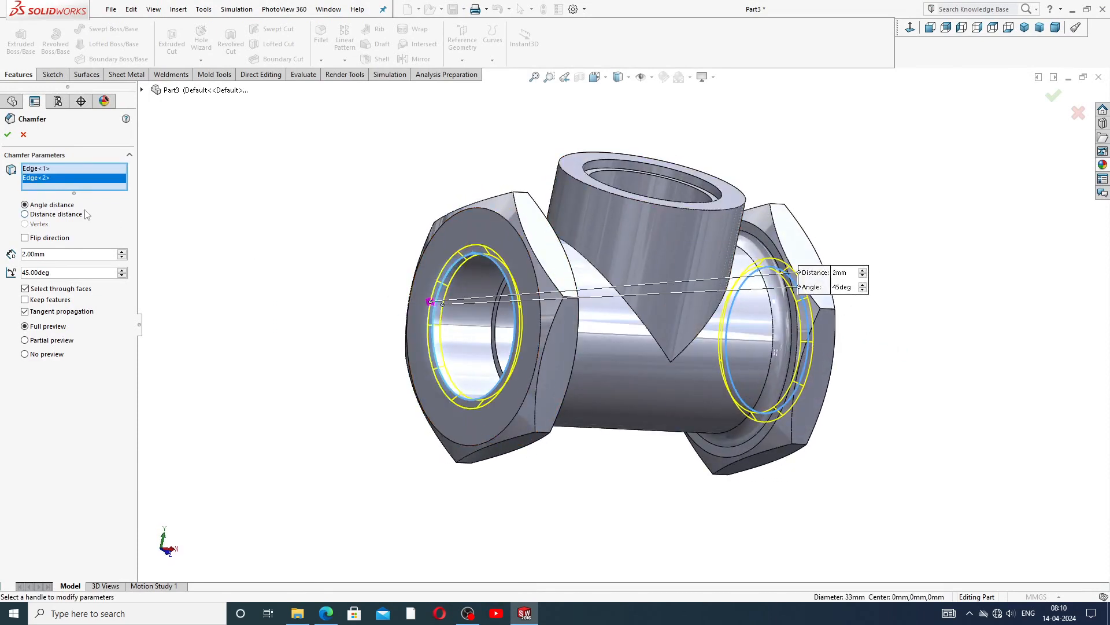
left_click(8, 136)
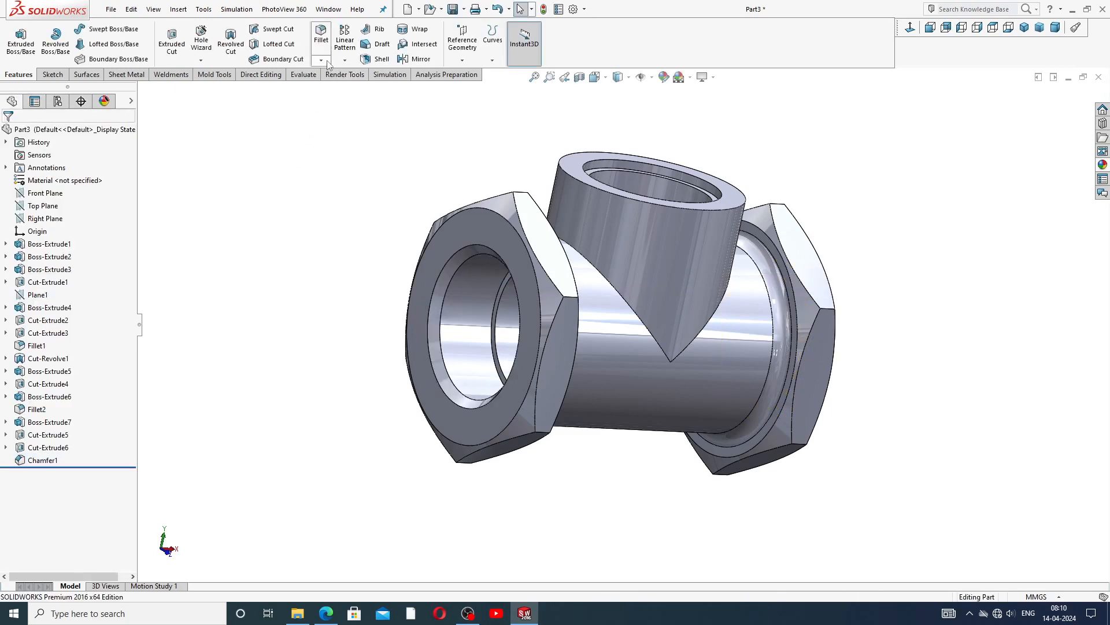
Chamfer the vertical branch's outer rim edge and the bore edge on its inner ledge by 1 mm at 45 degrees
left_click(320, 60)
left_click(336, 88)
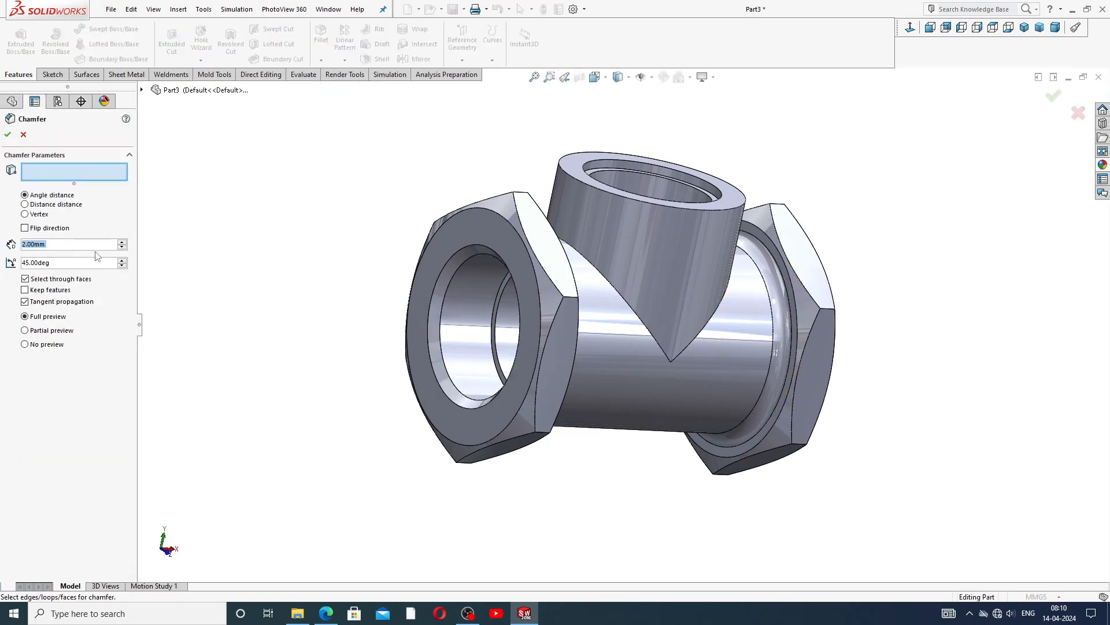
type("1")
key("Return")
middle_click_drag(720, 125, 685, 182)
scroll(684, 178, "down", 3)
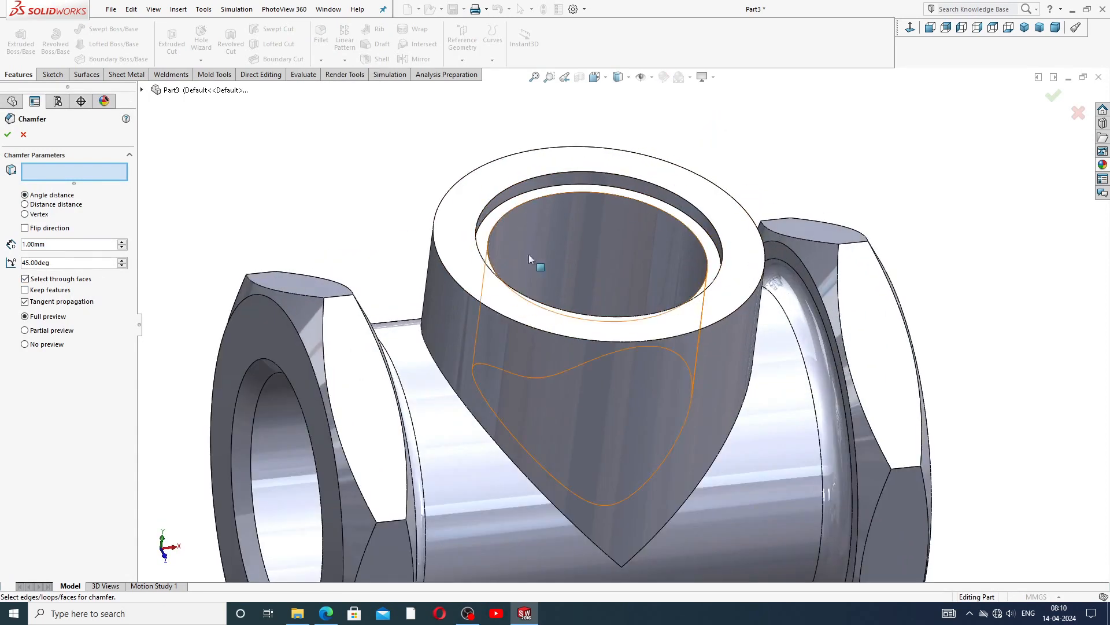
left_click(443, 265)
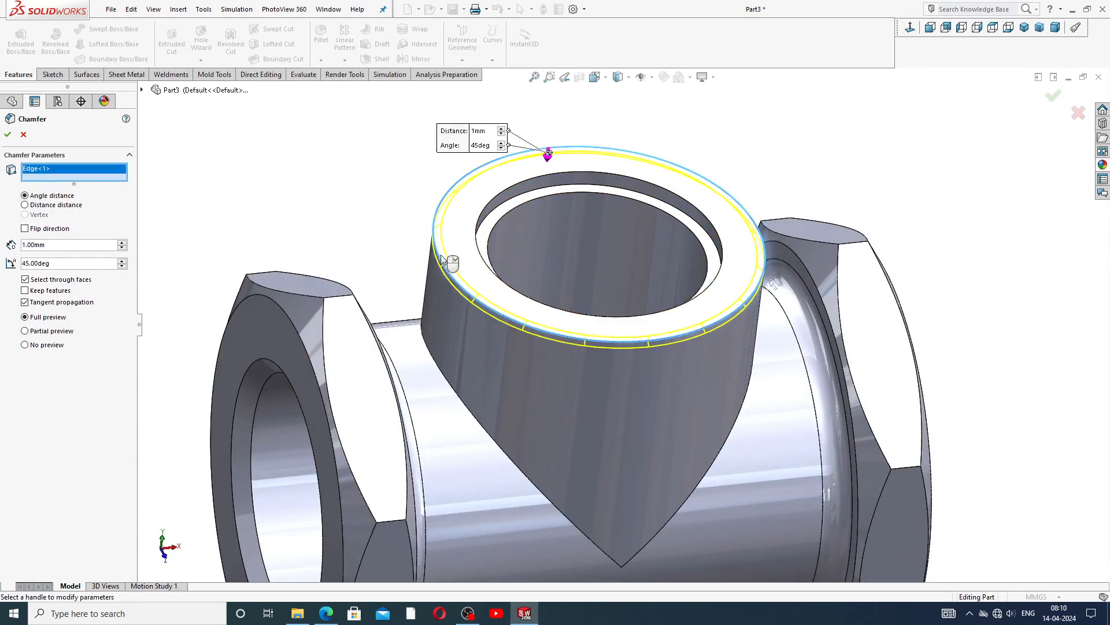
left_click(502, 216)
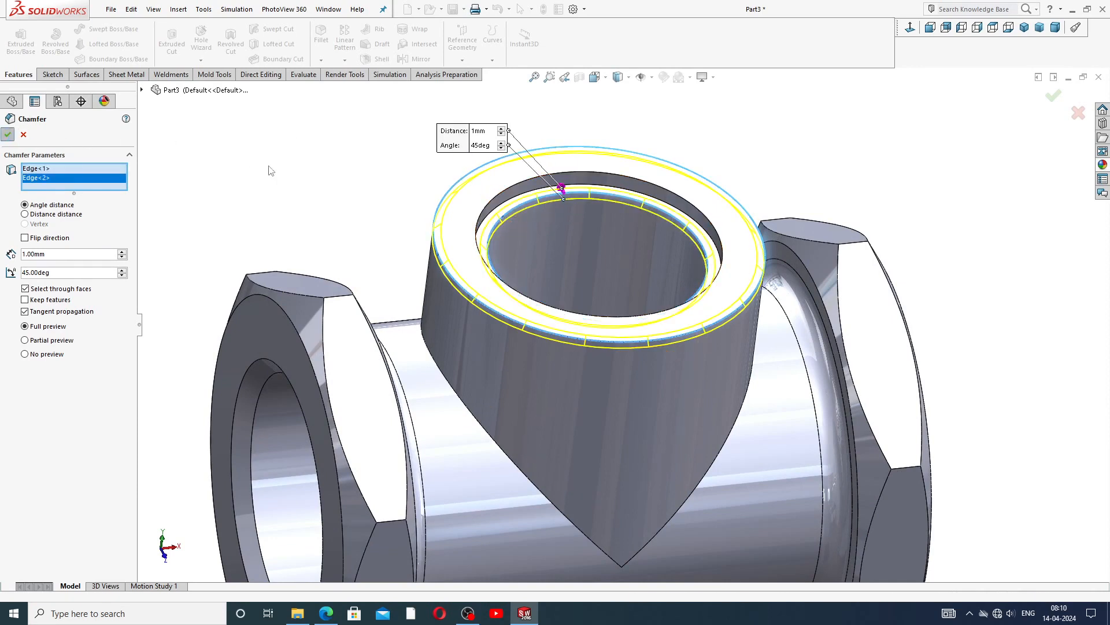
scroll(553, 283, "up", 4)
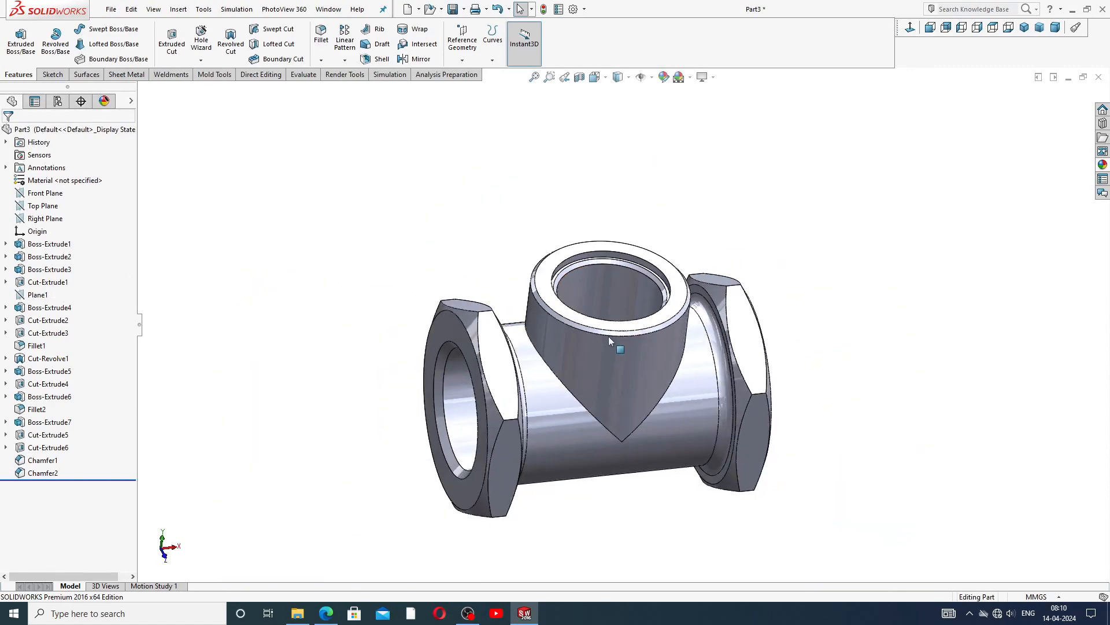
middle_click_drag(608, 335, 668, 390)
scroll(668, 391, "down", 3)
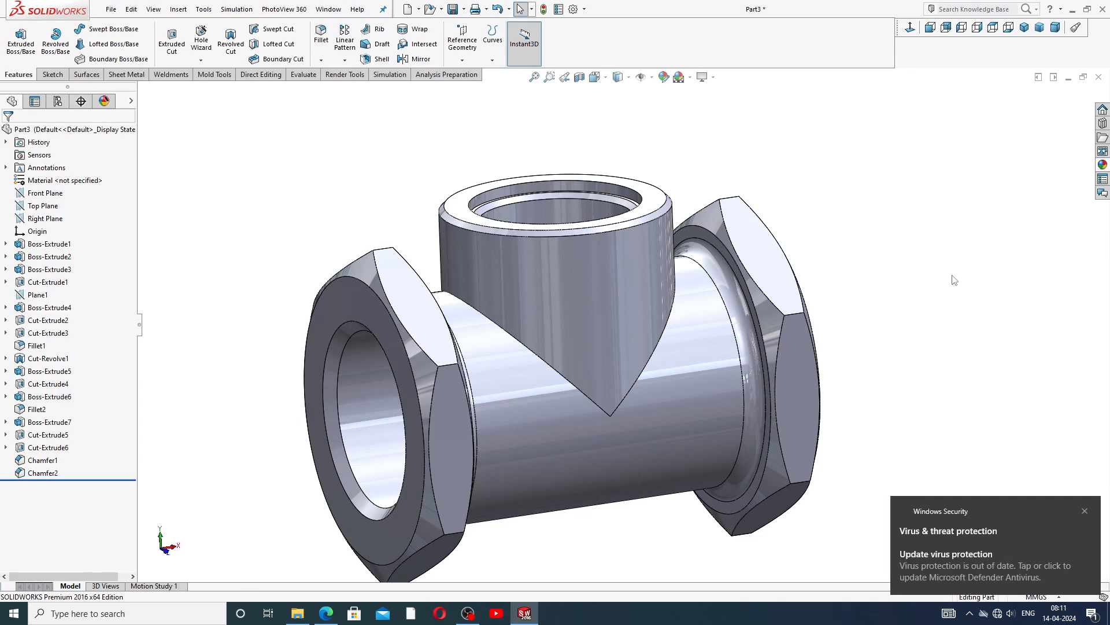
Apply the polished brass appearance to the whole valve body
left_click(1084, 511)
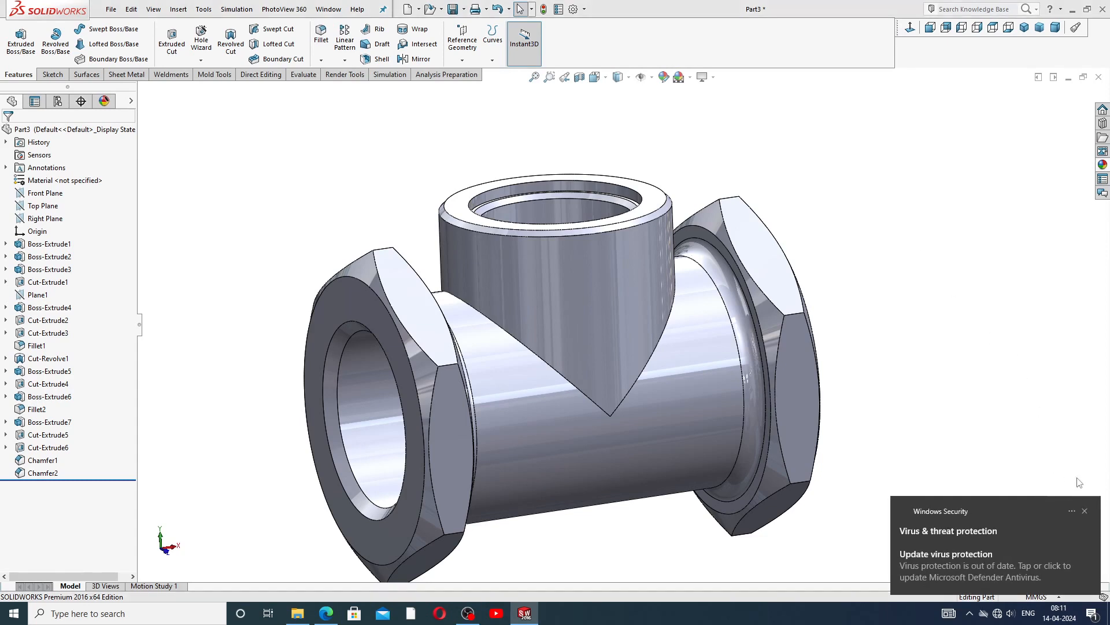
left_click(1103, 166)
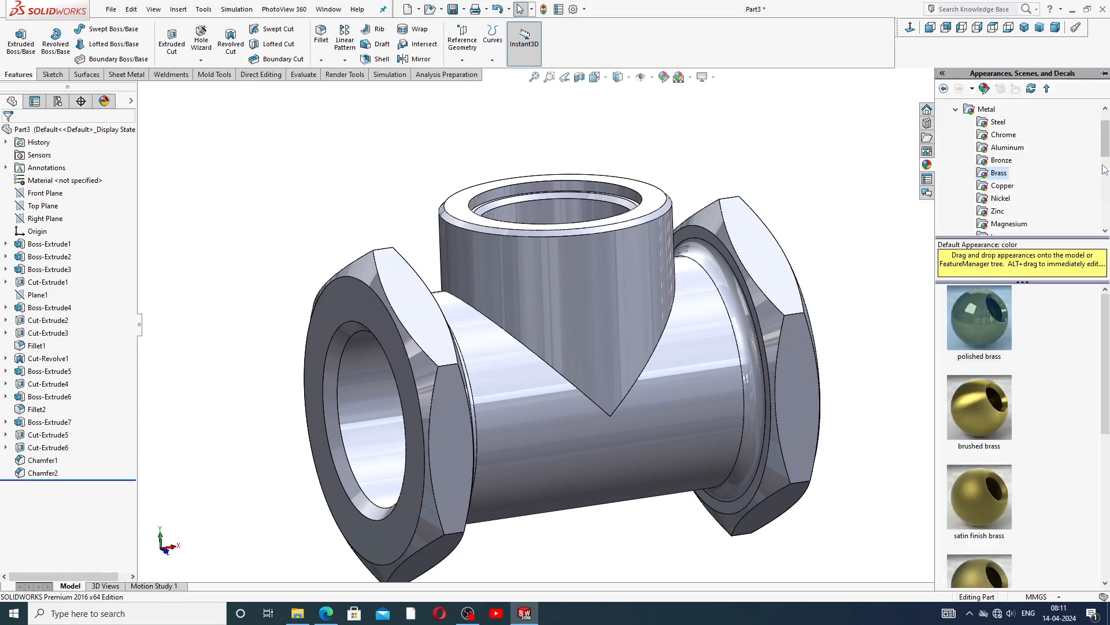
left_click(955, 110)
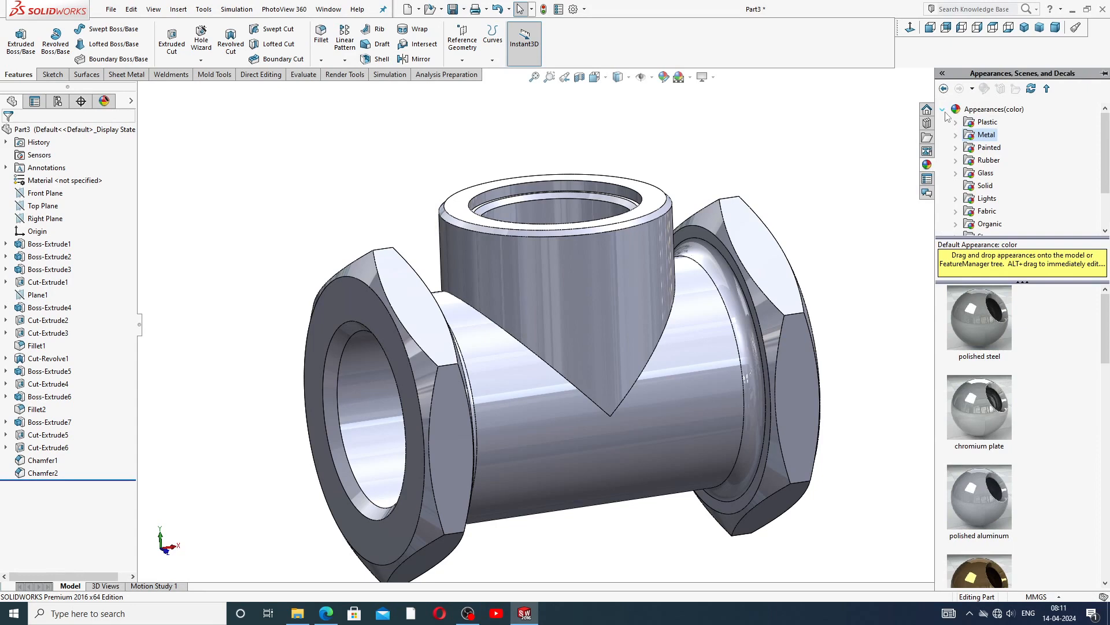
left_click(955, 110)
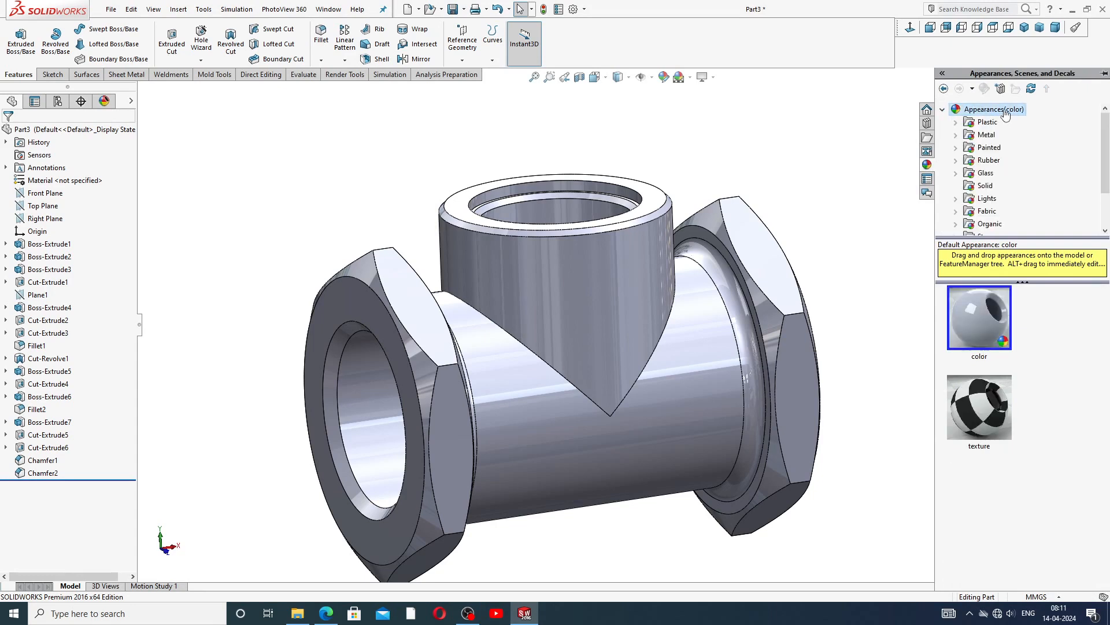
double_click(986, 136)
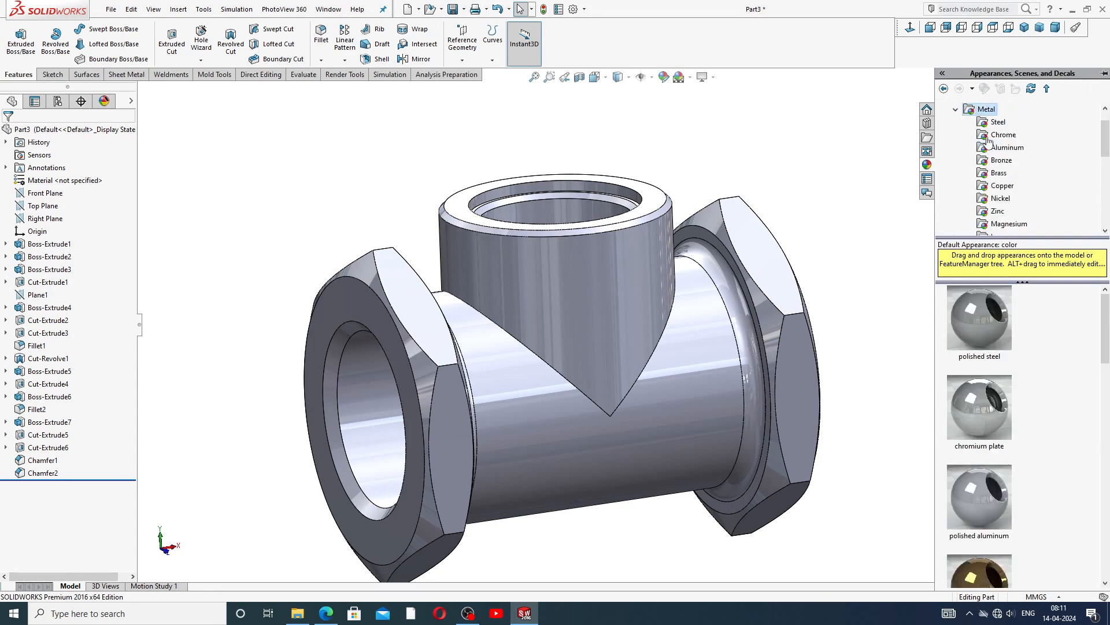
left_click(1000, 174)
double_click(978, 327)
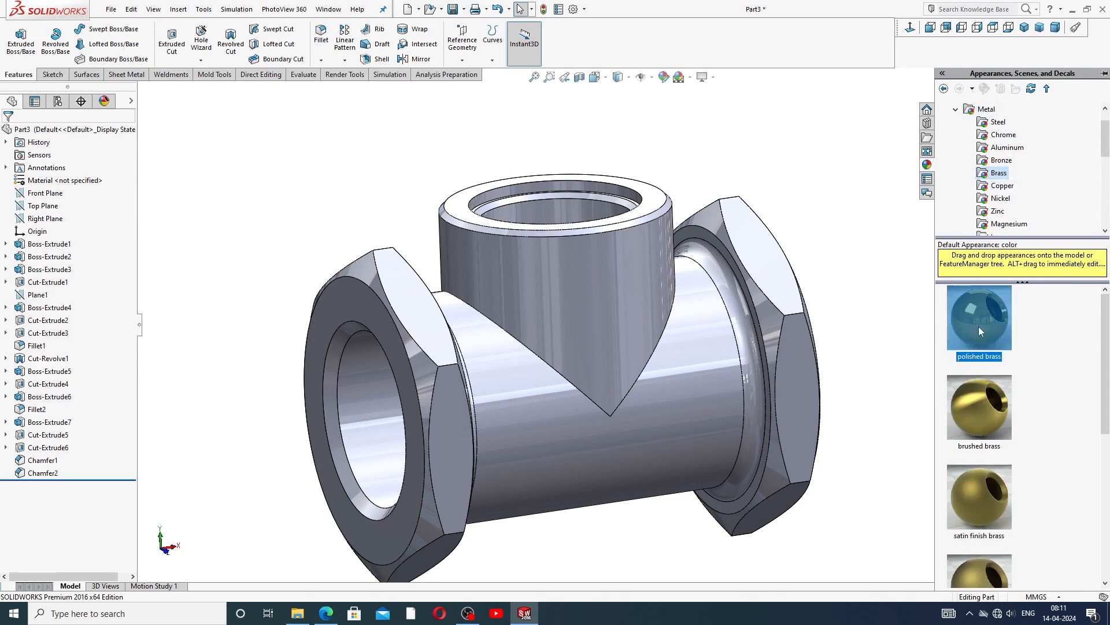
left_click(858, 282)
Examine the brass valve body from several angles, including the hex ends, the bores and the vertical branch
scroll(857, 282, "up", 3)
middle_click_drag(642, 286, 671, 357)
scroll(587, 349, "down", 3)
scroll(671, 358, "up", 4)
scroll(605, 253, "down", 2)
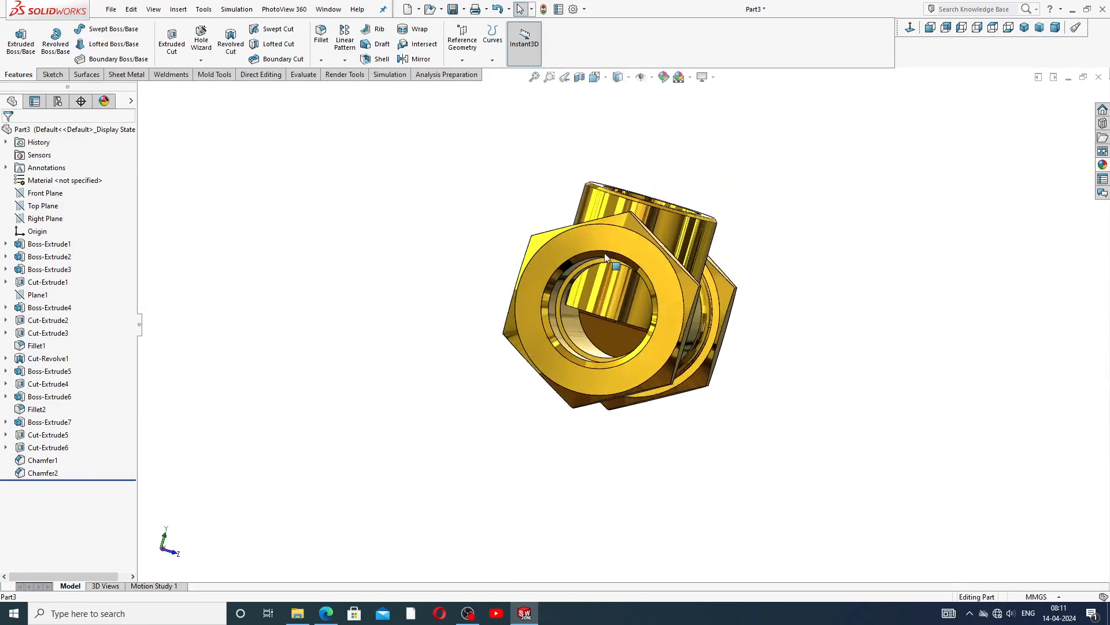
scroll(652, 313, "down", 2)
middle_click_drag(775, 257, 659, 236)
scroll(668, 232, "up", 3)
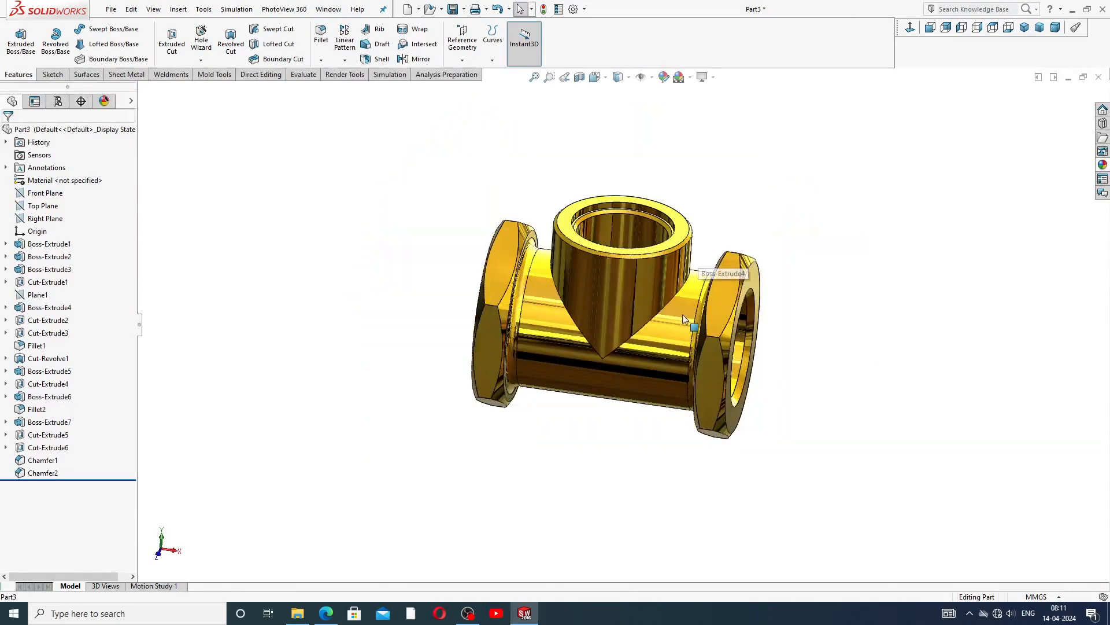
scroll(682, 314, "down", 2)
middle_click_drag(694, 314, 793, 283)
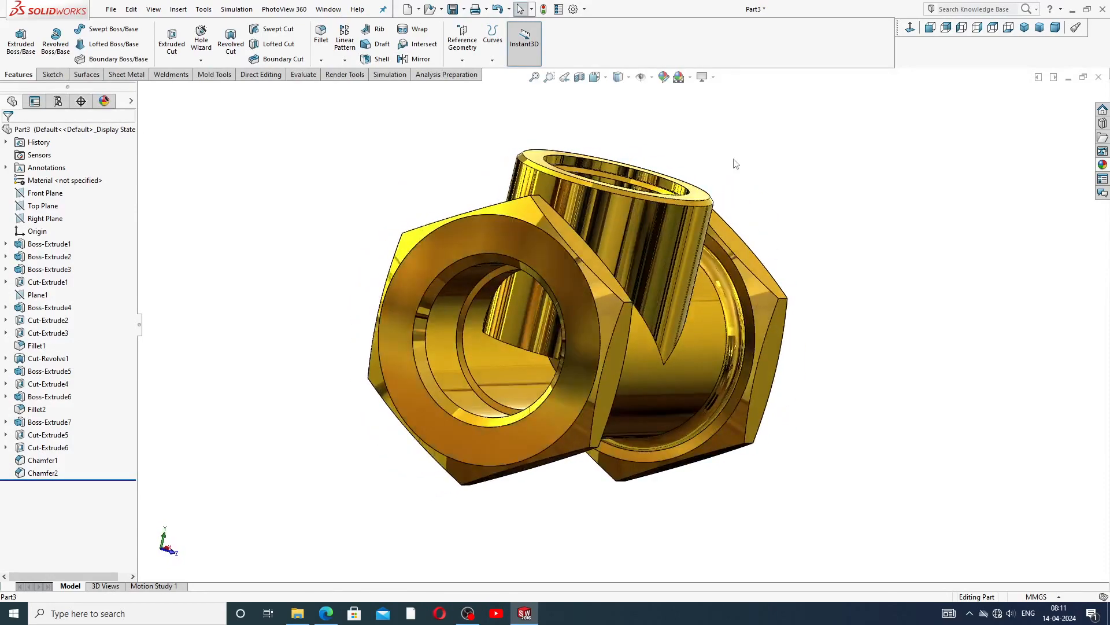
middle_click_drag(733, 142, 759, 92)
middle_click_drag(709, 149, 593, 313)
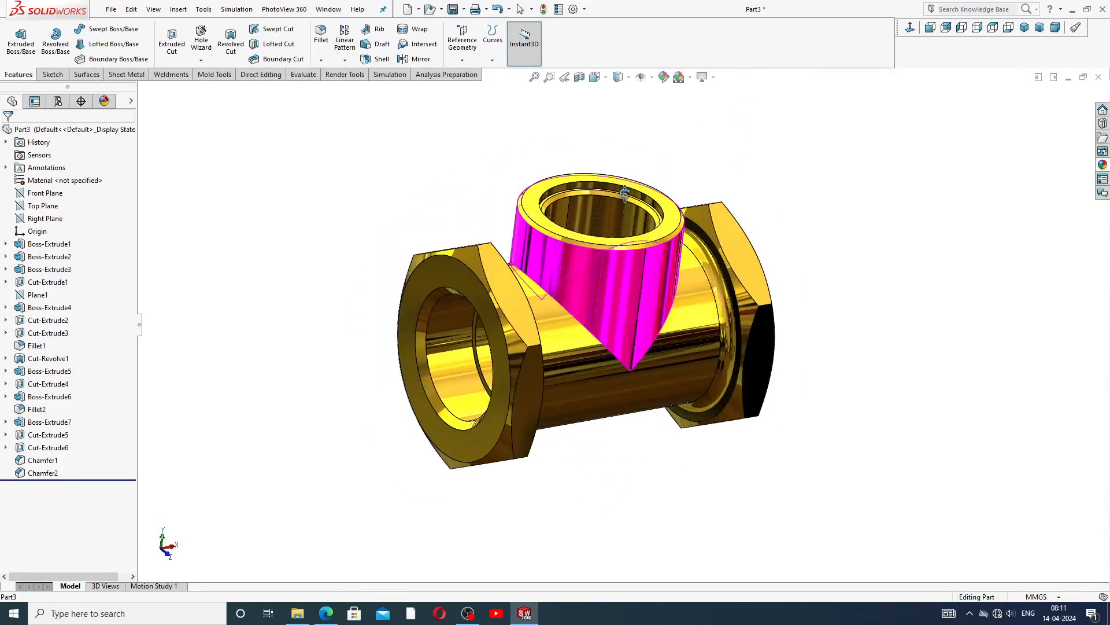
scroll(761, 191, "down", 2)
scroll(788, 227, "up", 2)
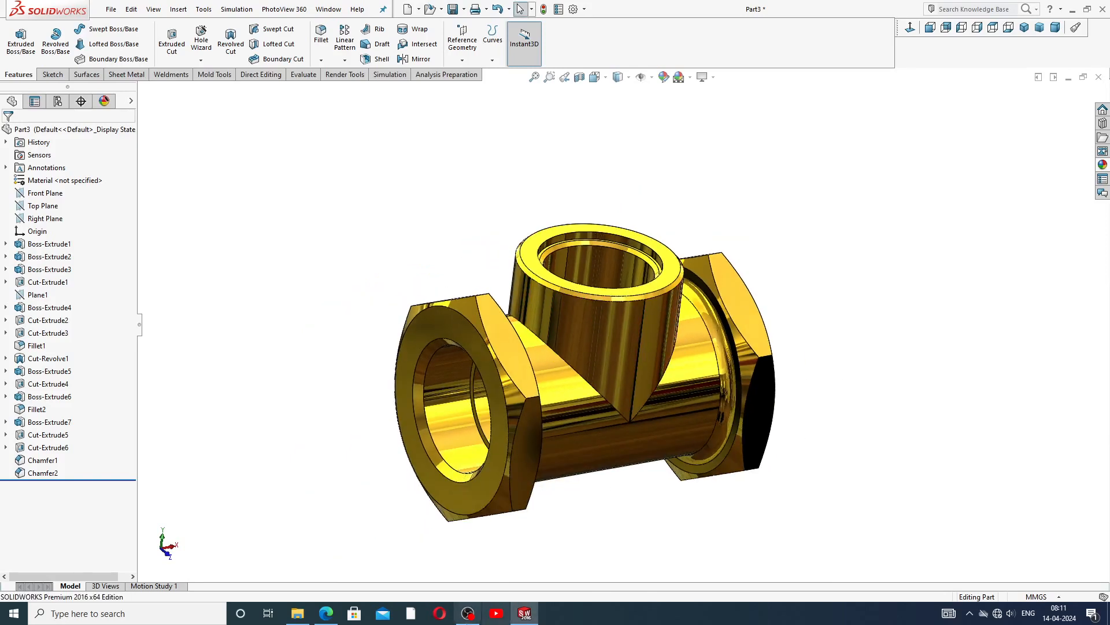
Compare the valve body with its PDF drawing and show the model in the standard isometric view
left_click(326, 614)
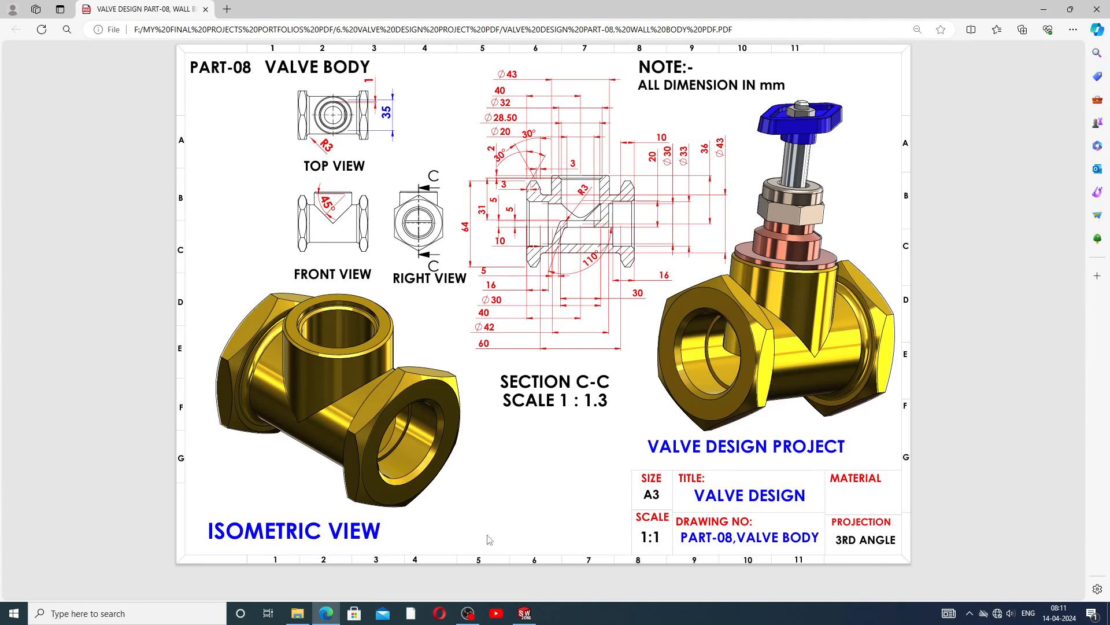
left_click(523, 613)
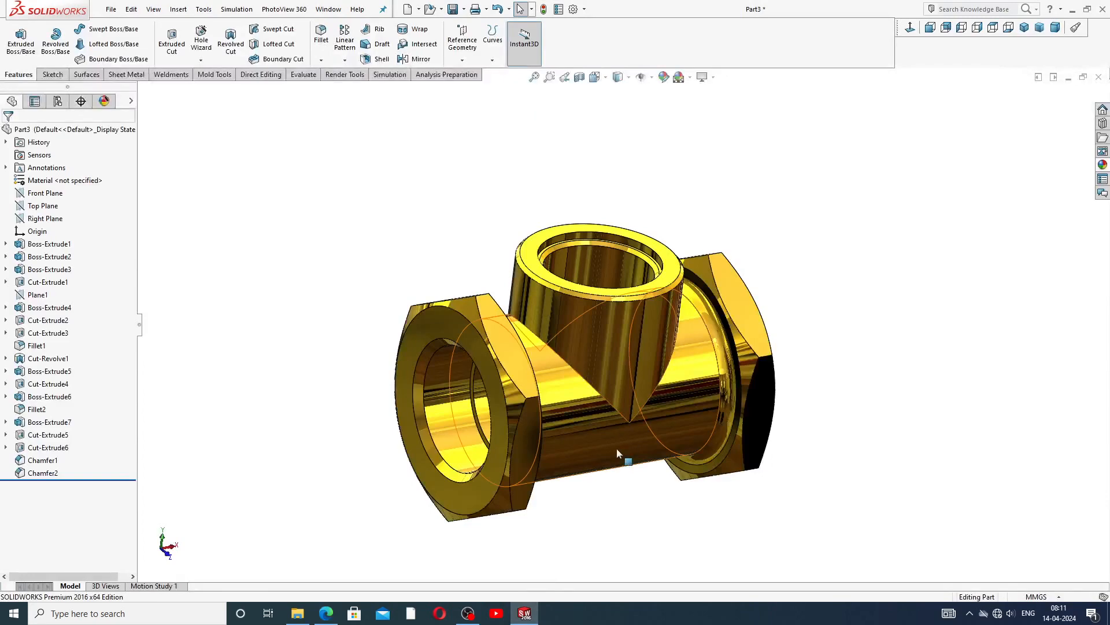
scroll(617, 448, "down", 1)
middle_click_drag(618, 450, 731, 349)
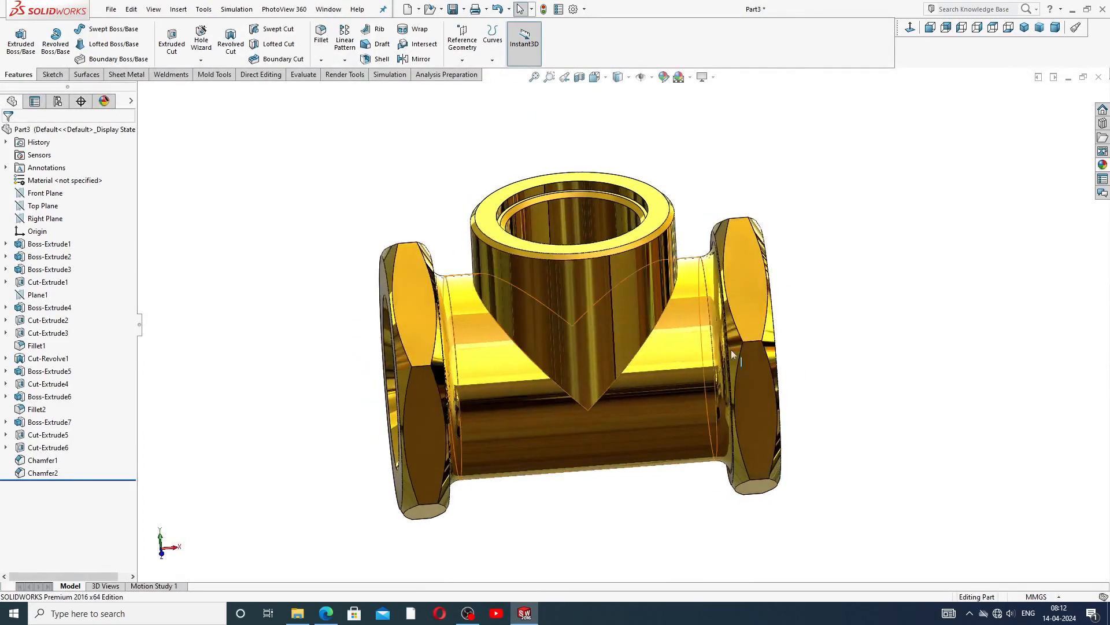
left_click(1024, 28)
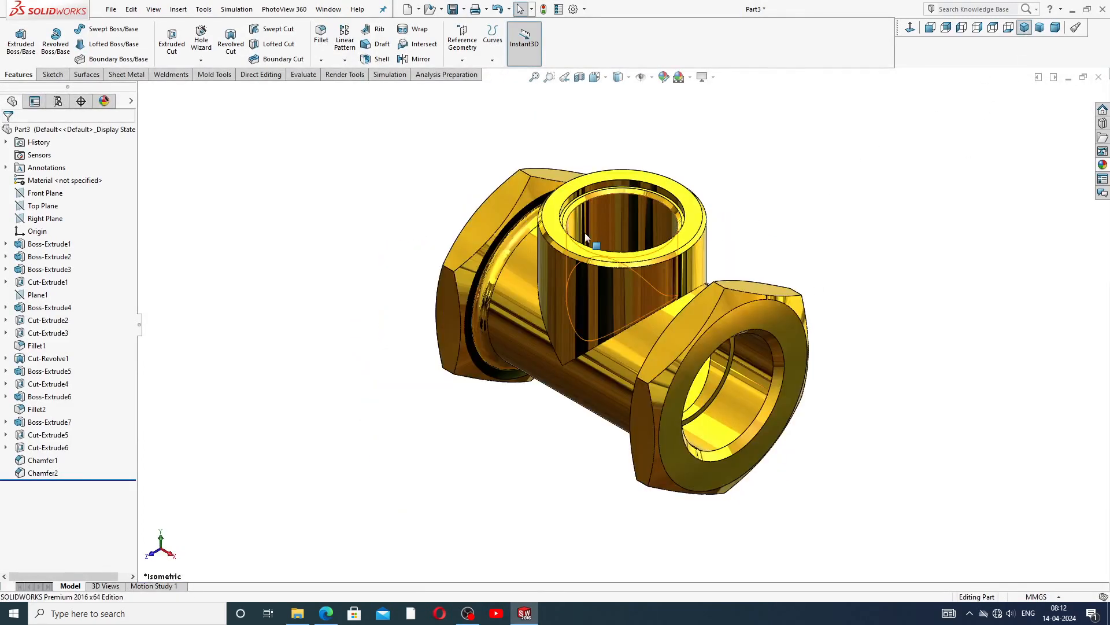
scroll(596, 243, "down", 1)
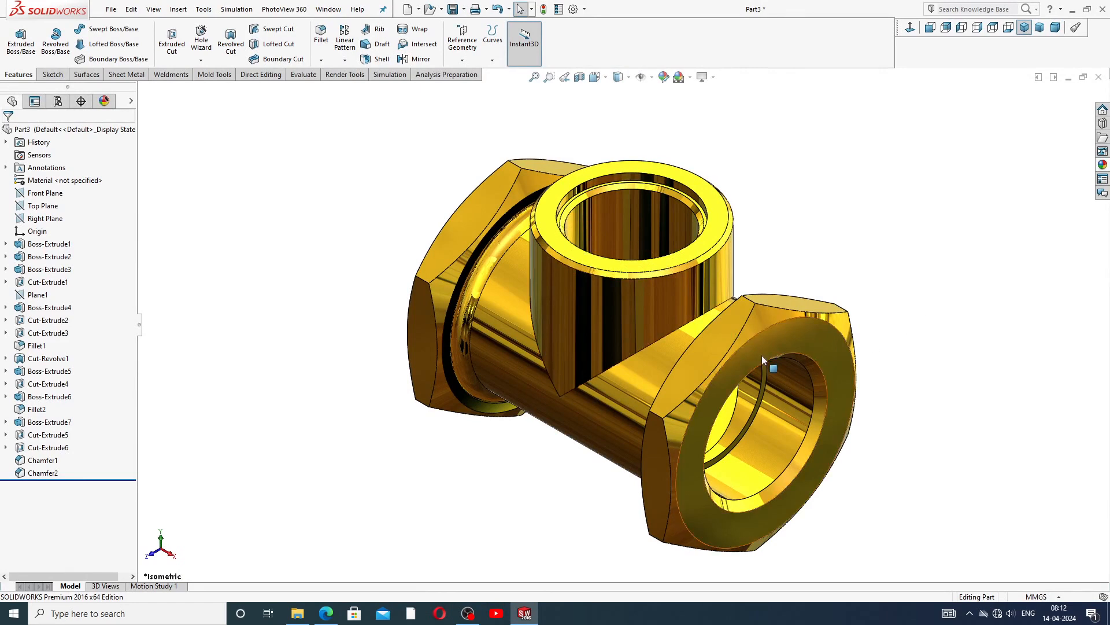
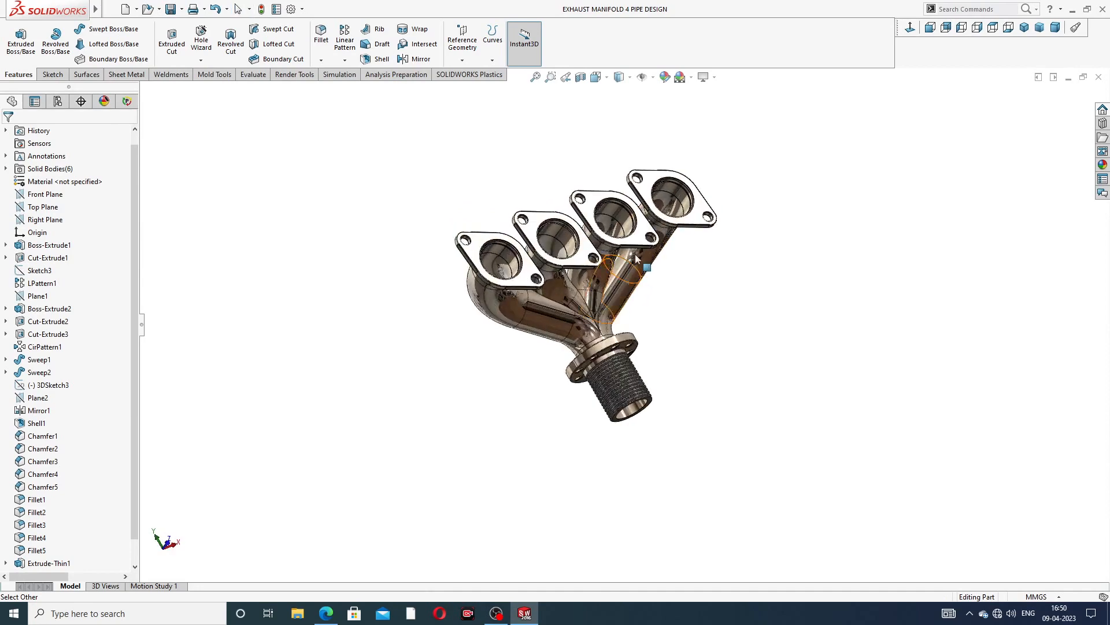
Look over the finished four-pipe exhaust manifold model from the pipe side and close its document
scroll(636, 188, "down", 3)
middle_click_drag(635, 188, 853, 272)
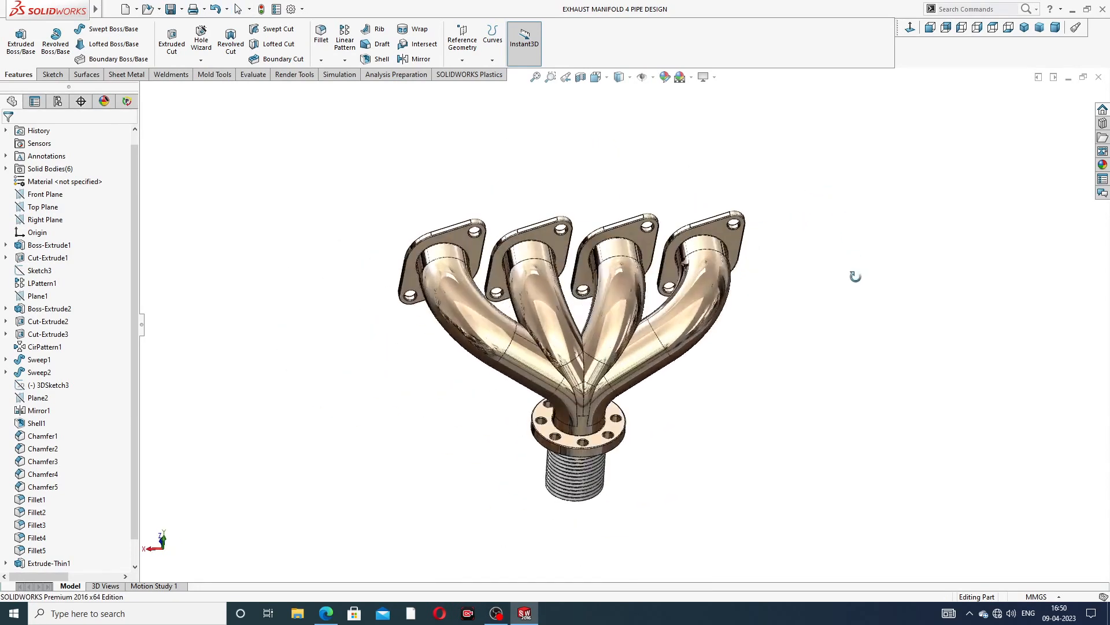
scroll(852, 273, "down", 3)
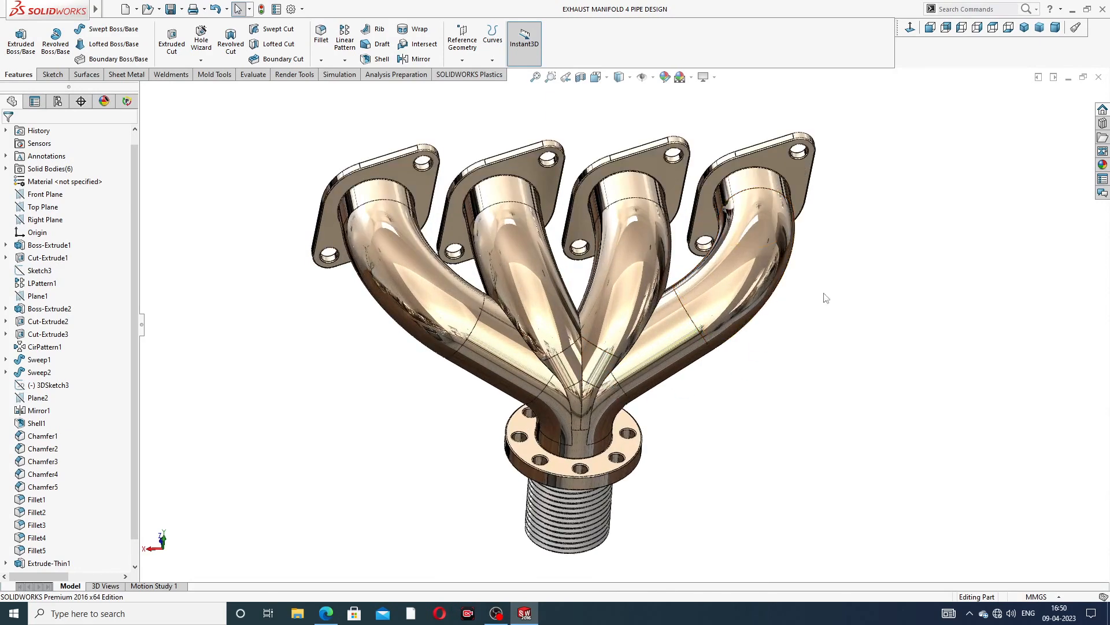
scroll(822, 295, "up", 2)
scroll(636, 340, "down", 2)
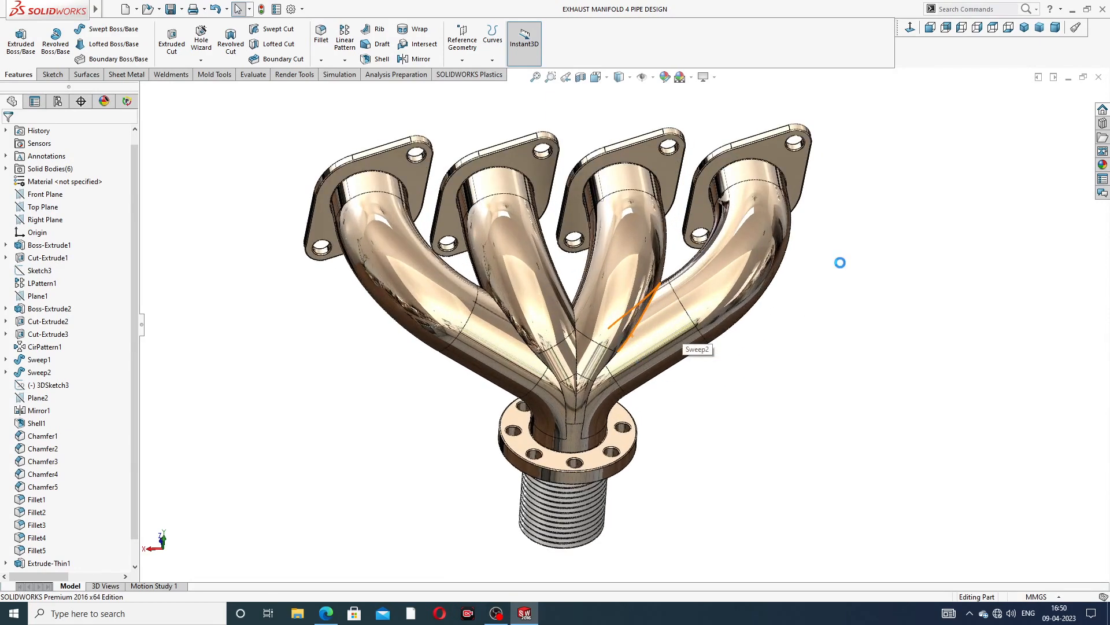
left_click(1098, 77)
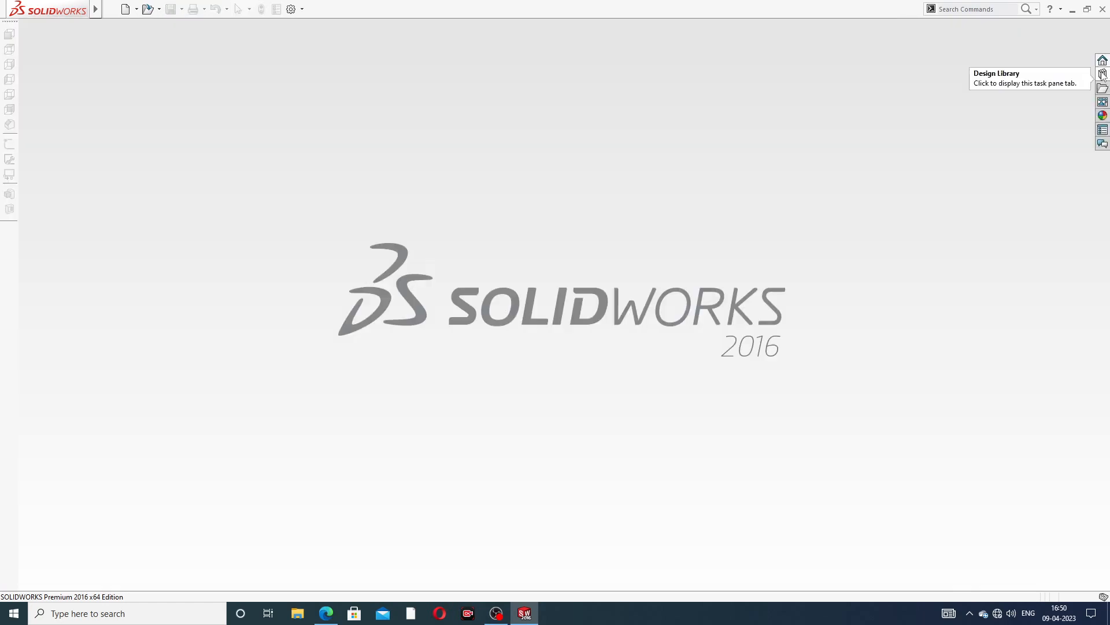
Create a new part document and change its scene to a plain white background
left_click(125, 9)
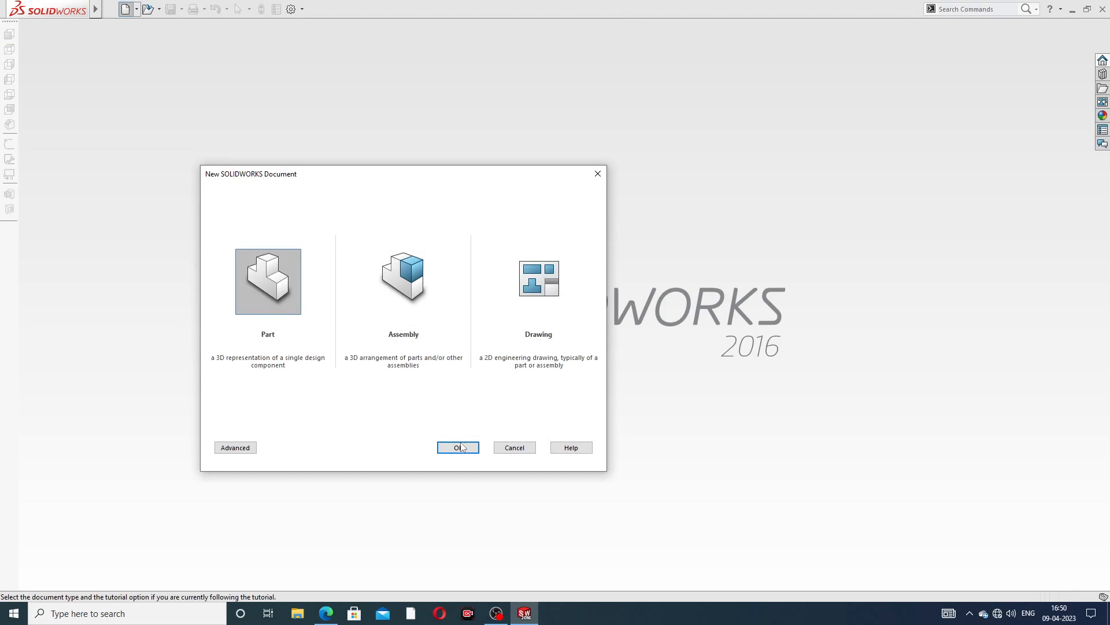
left_click(458, 447)
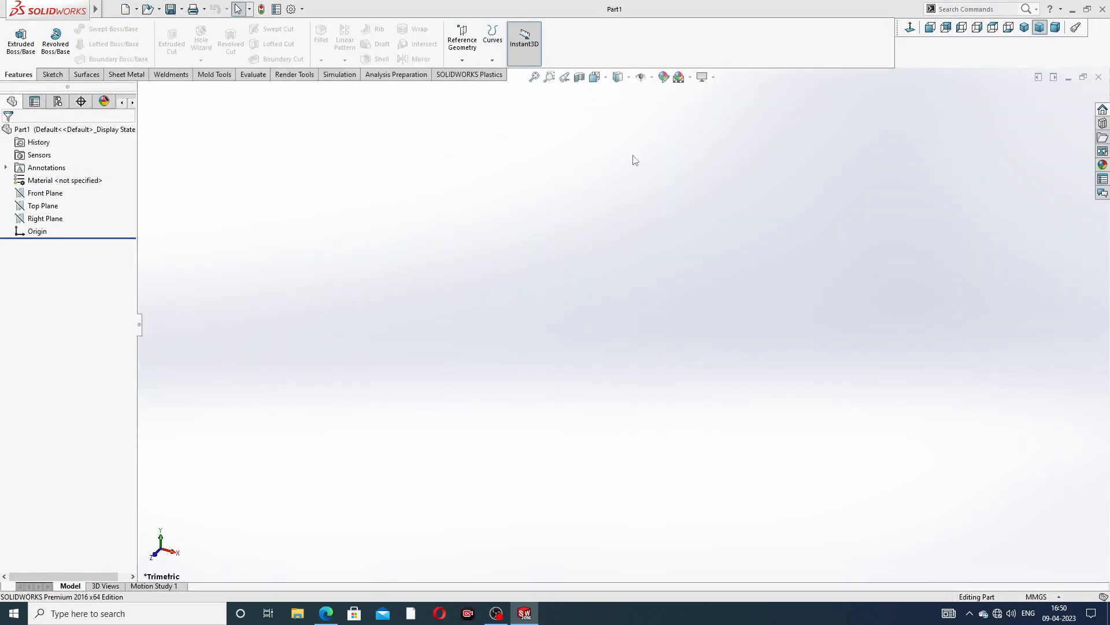
left_click(690, 77)
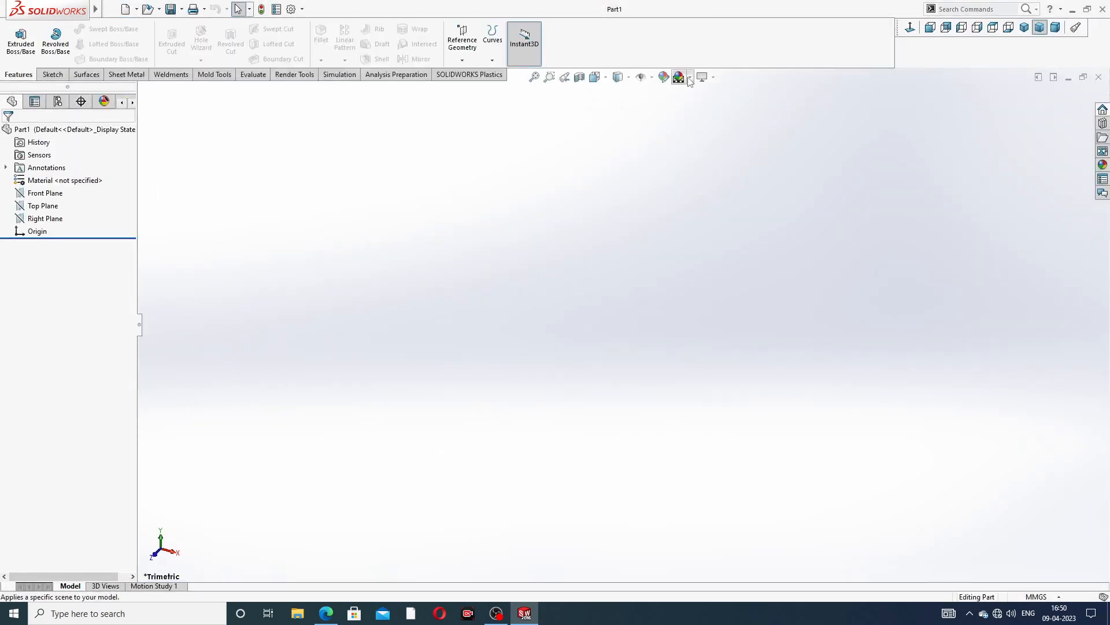
left_click(715, 32)
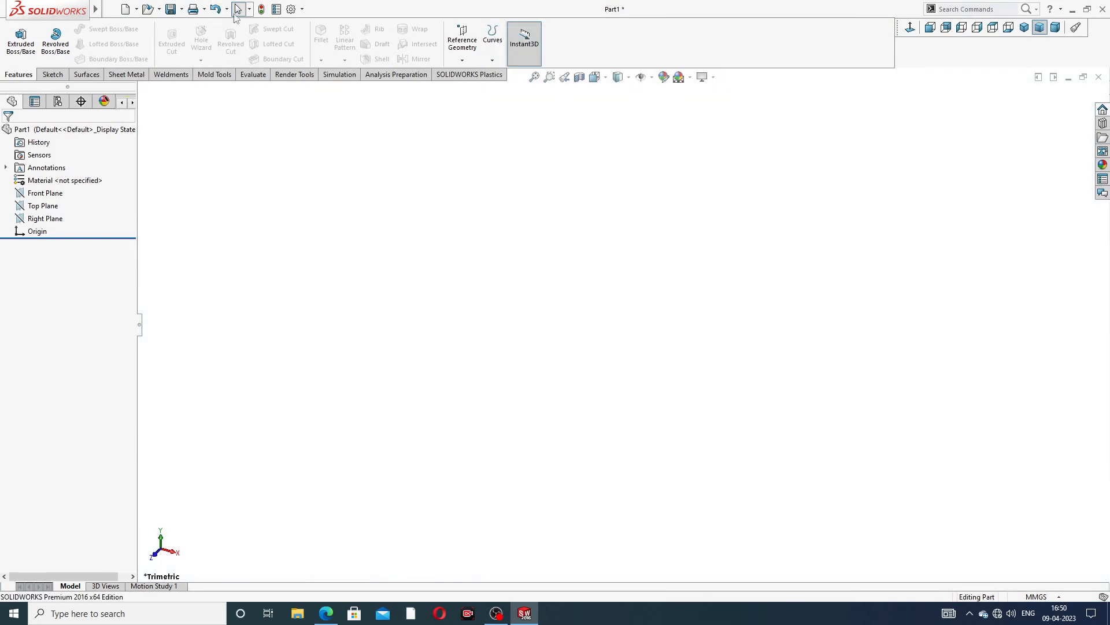
Raise both the shaded and the wireframe image quality in the new part's document properties
left_click(291, 8)
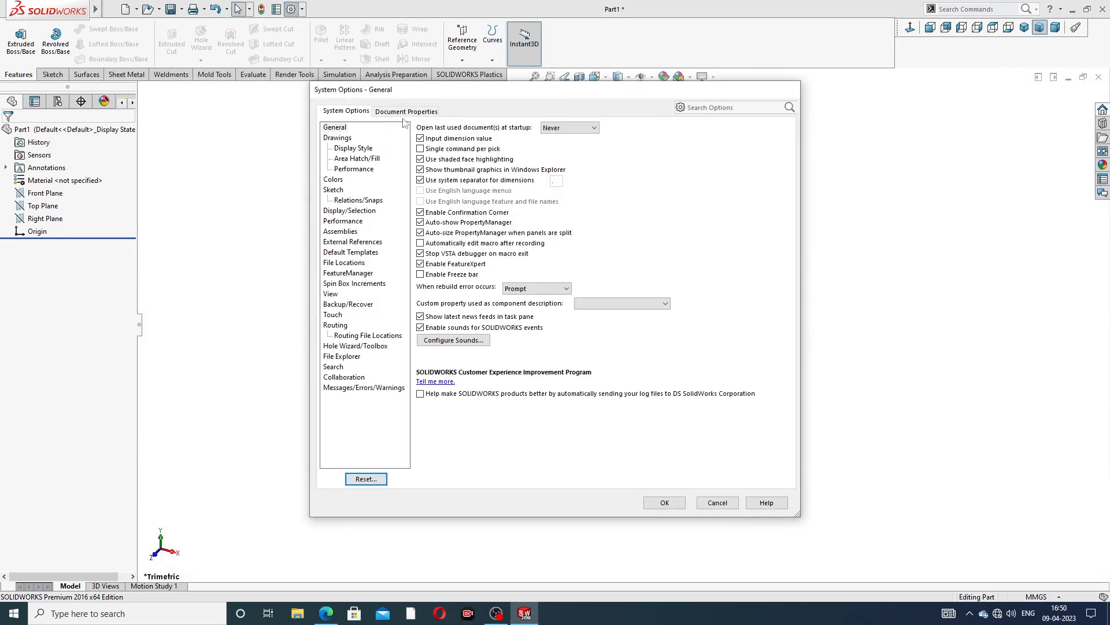
left_click(407, 113)
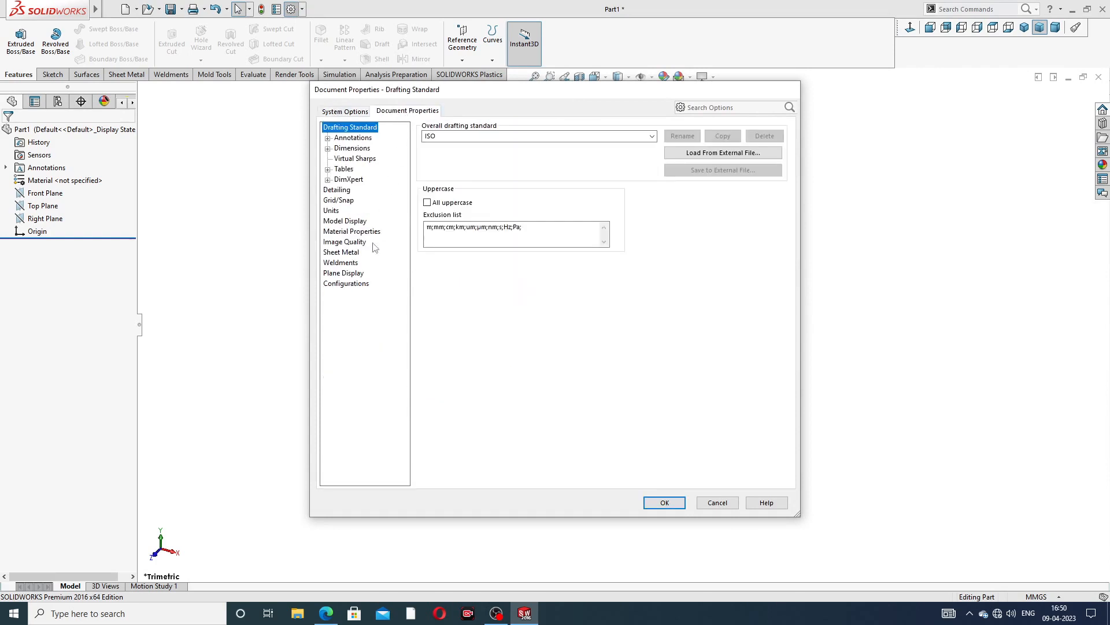
left_click(343, 243)
left_click_drag(523, 144, 637, 152)
left_click_drag(528, 262, 638, 262)
left_click(666, 502)
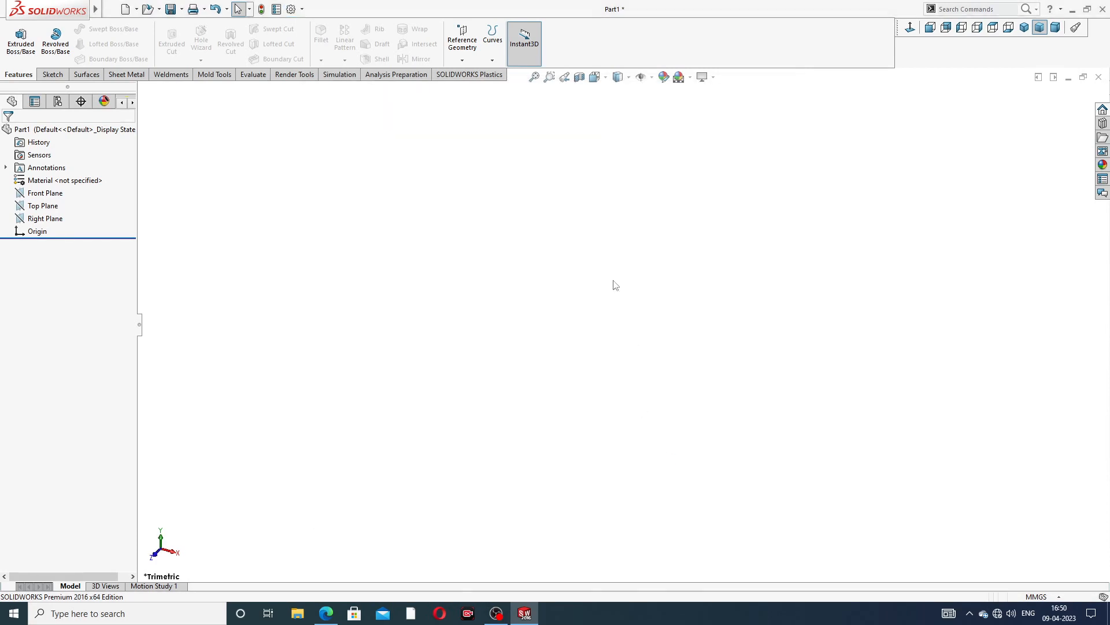
Check the exhaust manifold PDF drawing and sketch a vertical centerline about 150 mm long through the origin on the Front Plane
left_click(326, 613)
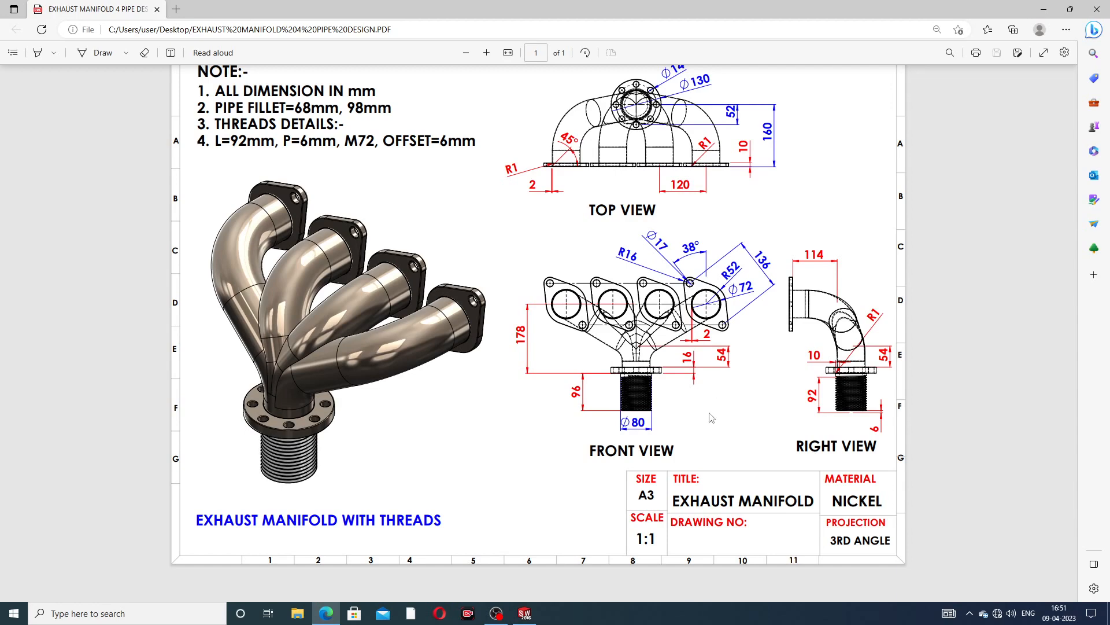
left_click(322, 614)
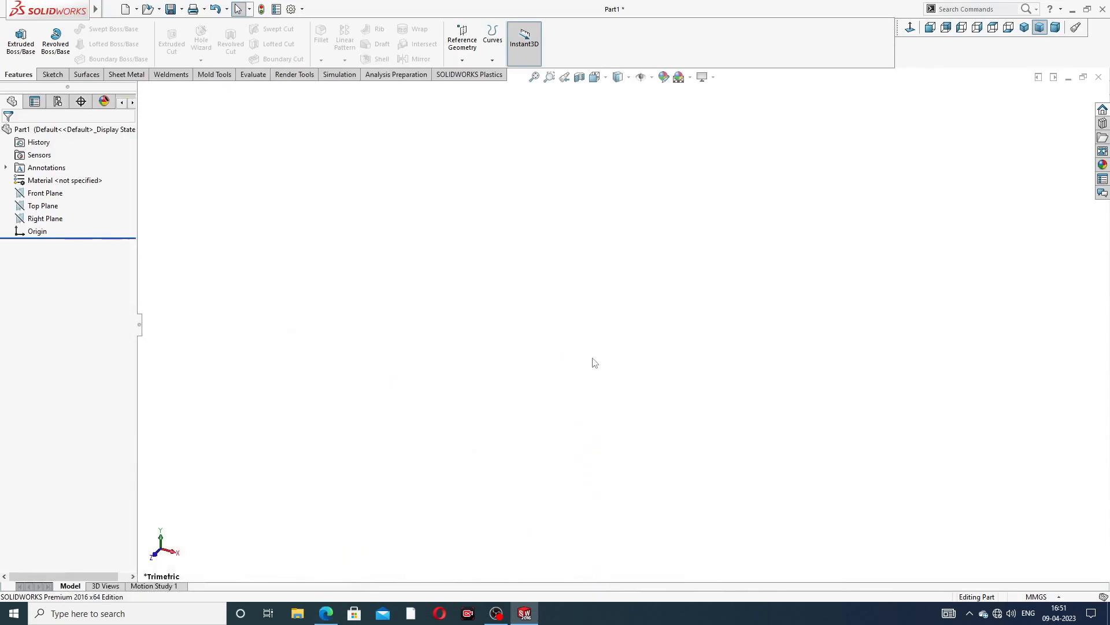
left_click(56, 197)
left_click(64, 182)
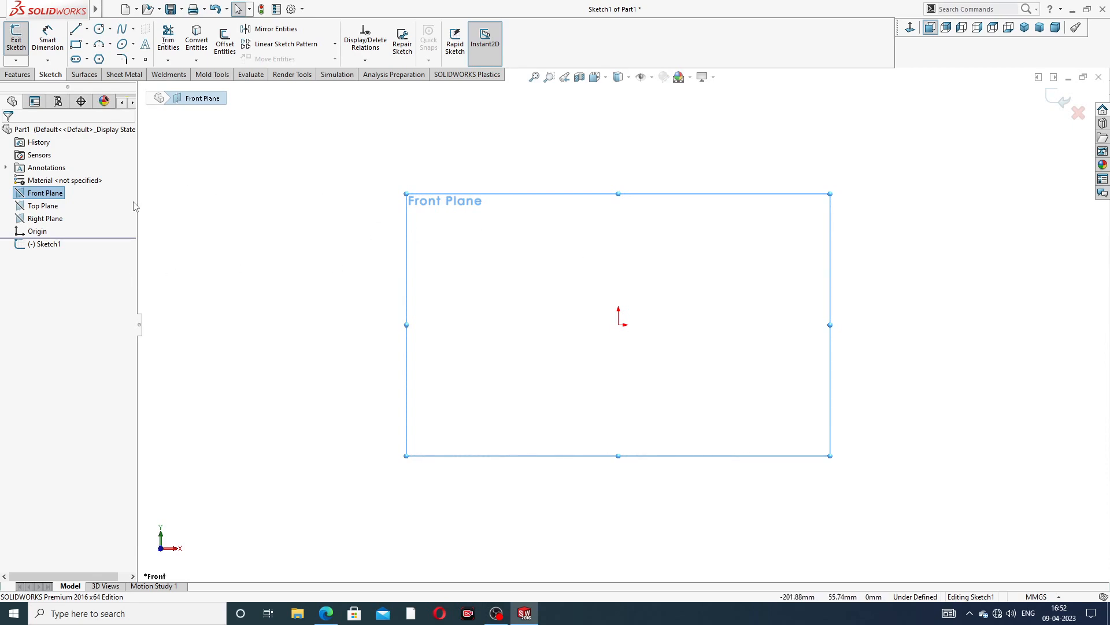
left_click(87, 29)
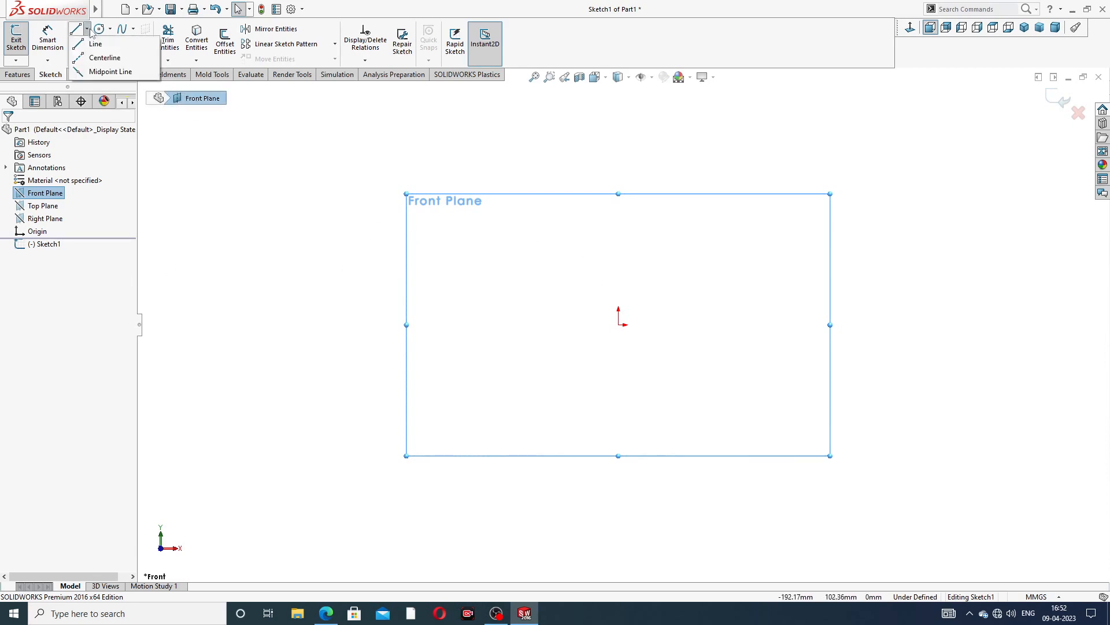
left_click(104, 57)
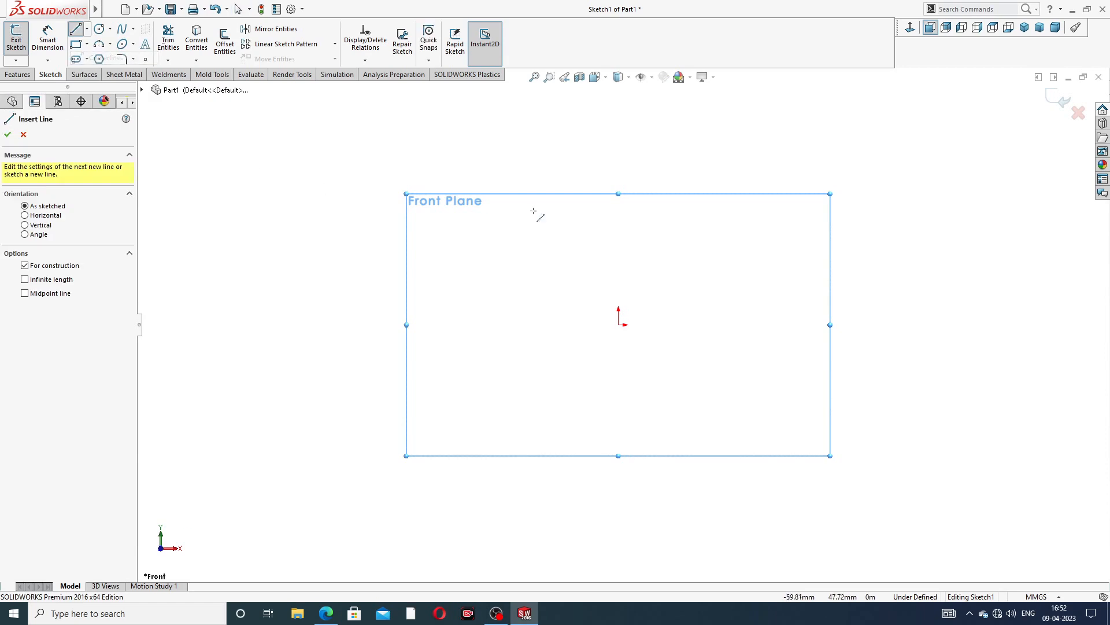
left_click(618, 115)
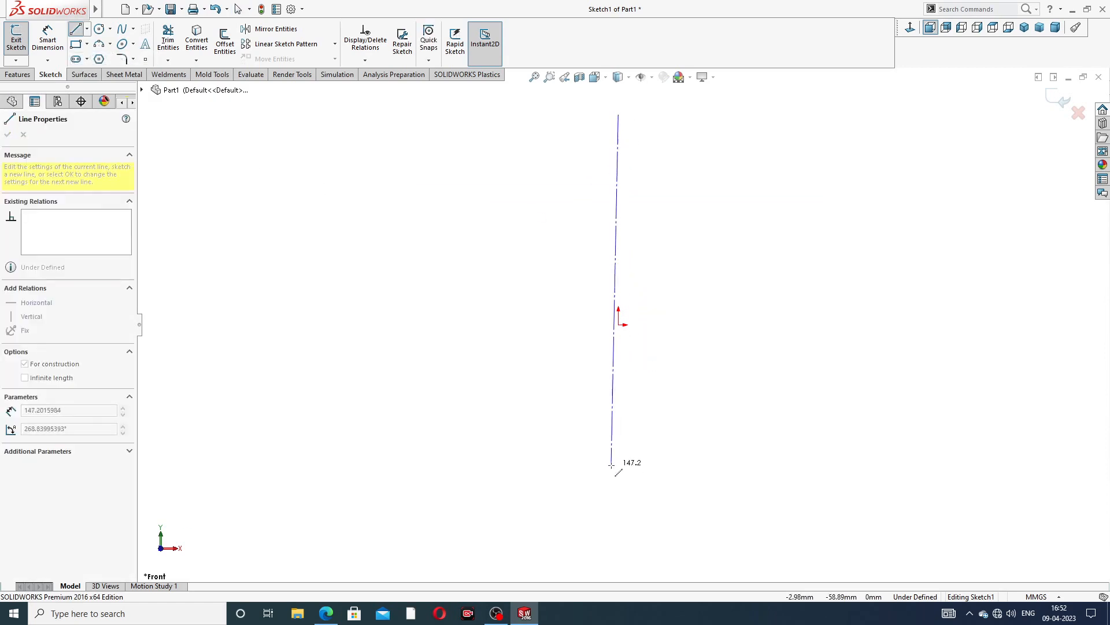
left_click(618, 470)
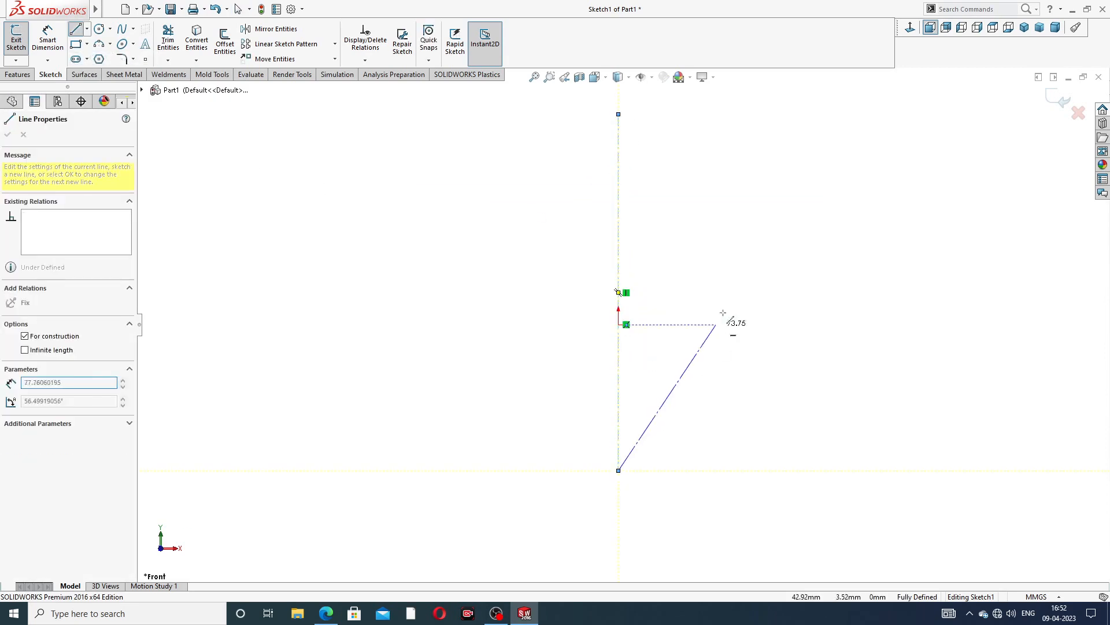
Sketch a diagonal centerline about 129 mm long, running from upper left to lower right past the origin
right_click(768, 236)
left_click(786, 243)
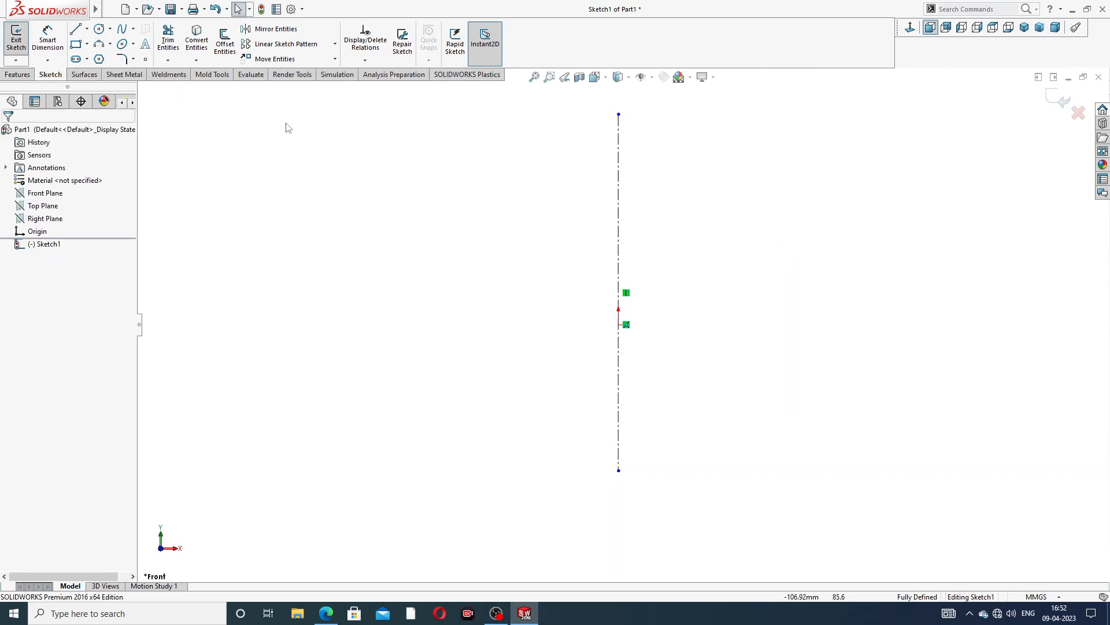
left_click(86, 29)
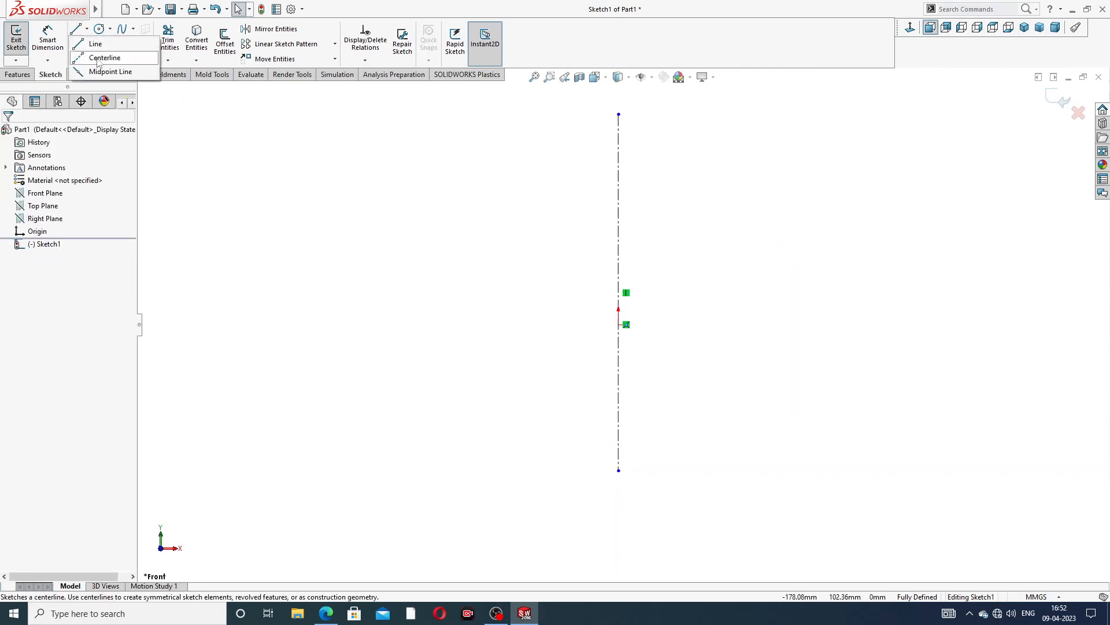
left_click(94, 44)
left_click(488, 209)
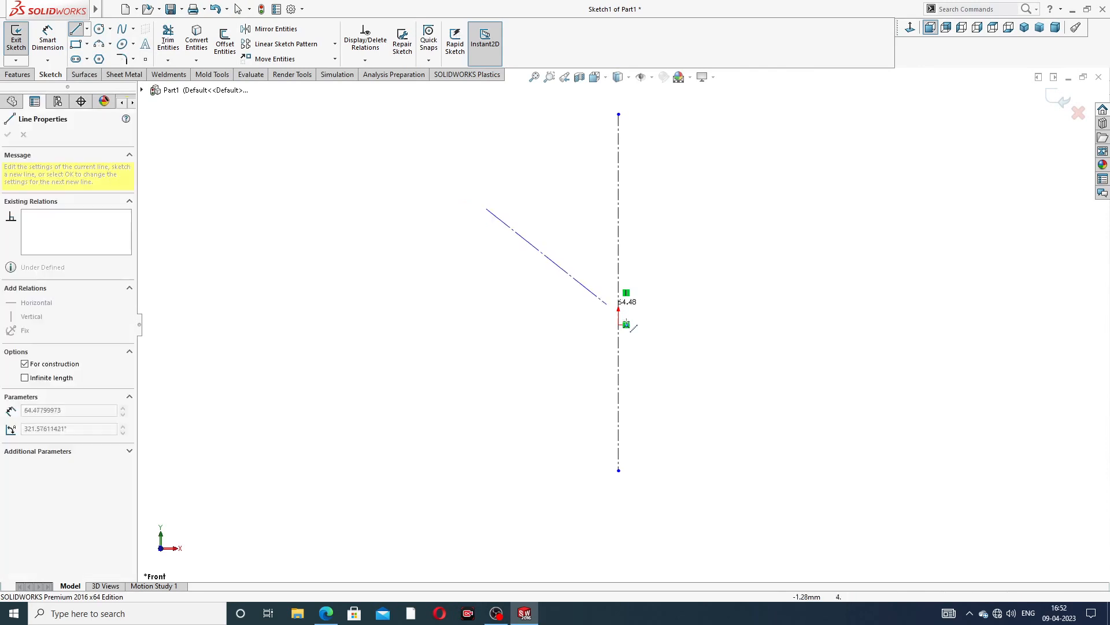
left_click(716, 412)
right_click(752, 287)
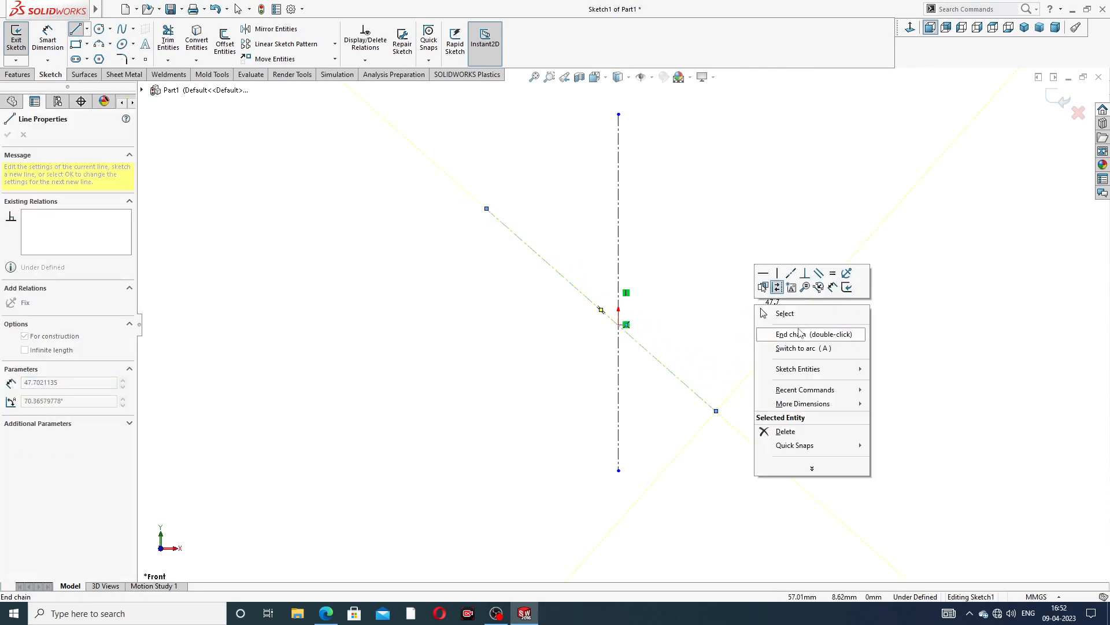
left_click(778, 314)
Add coincident and midpoint relations between the diagonal centerline and the origin
left_click(590, 300)
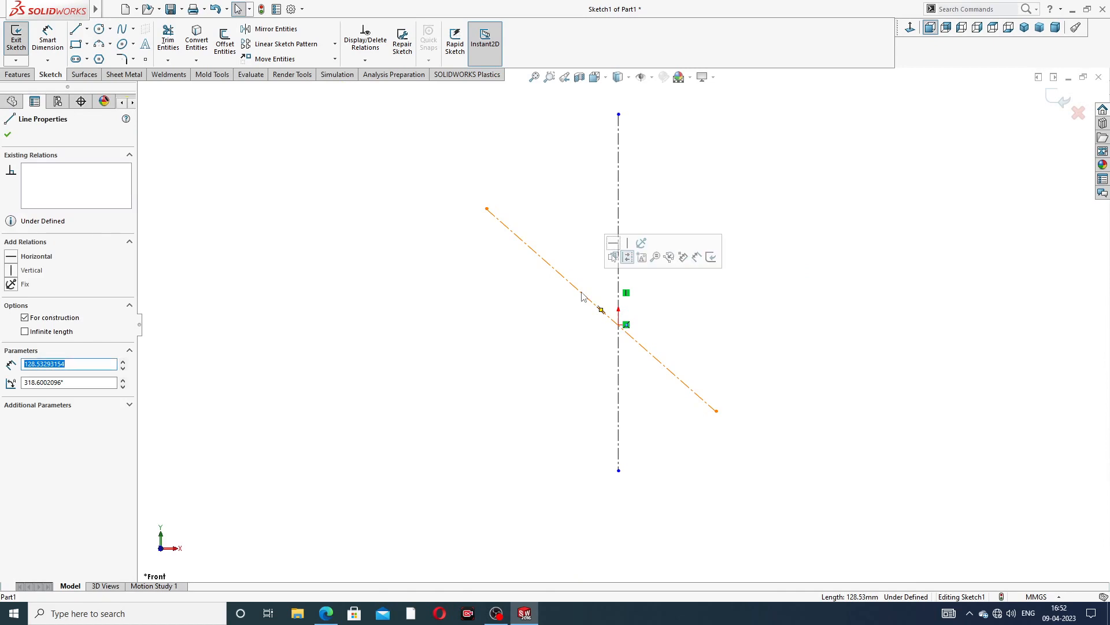
left_click(619, 326, "ctrl")
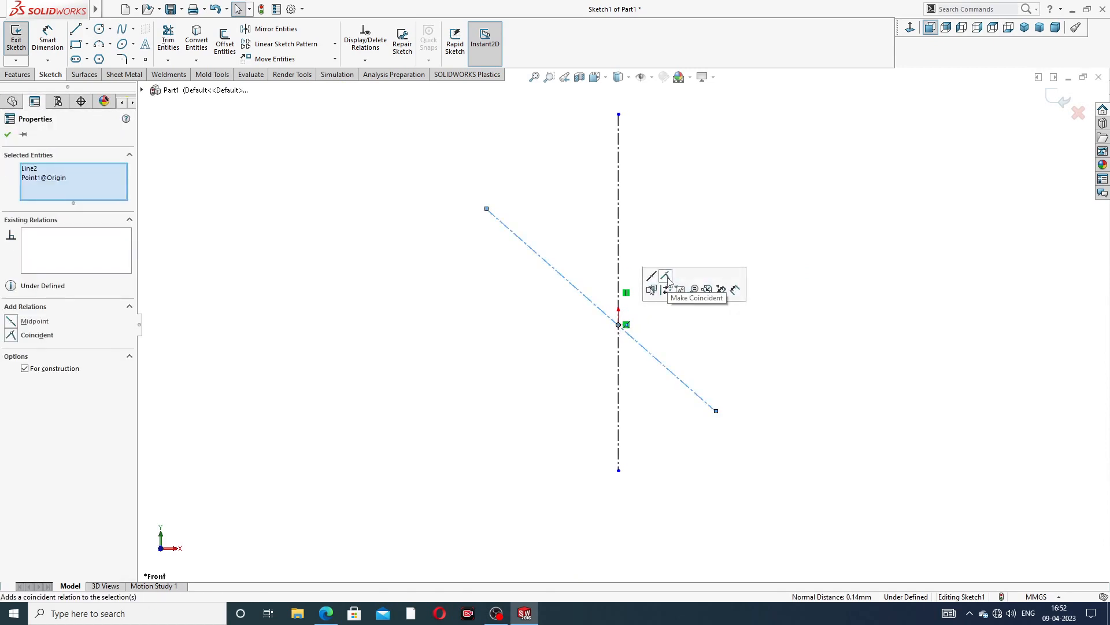
left_click(665, 276)
left_click(675, 231)
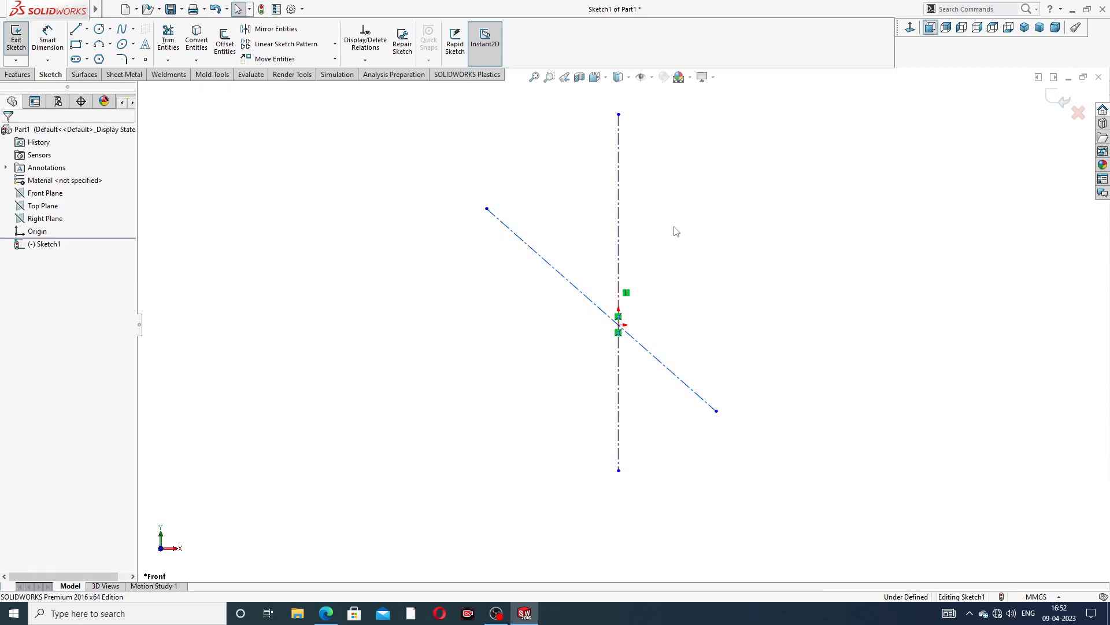
left_click(579, 296)
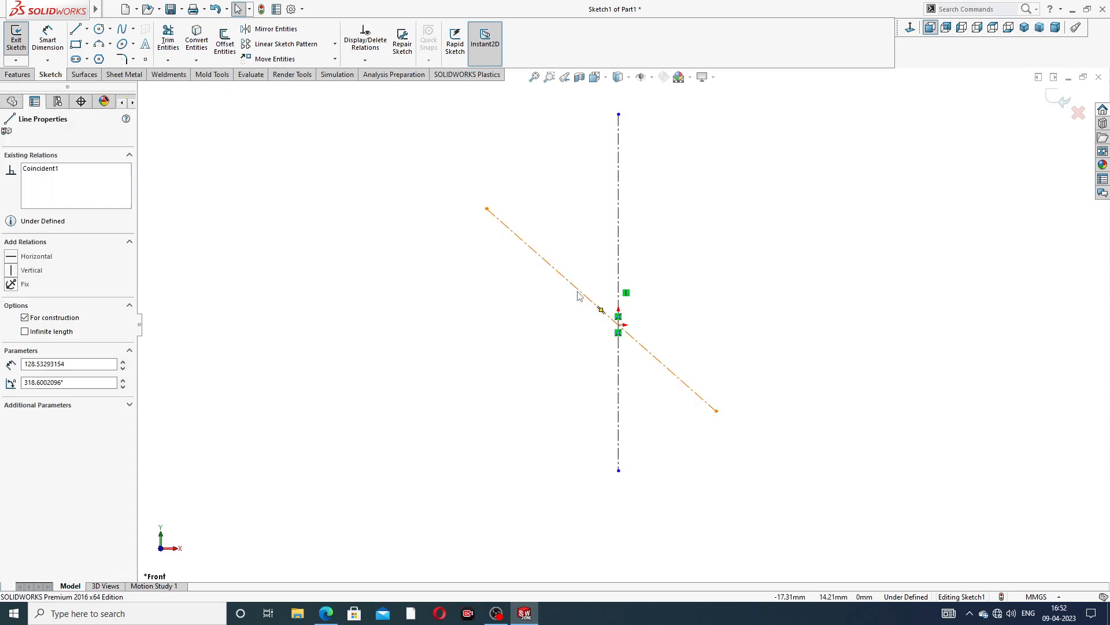
left_click(620, 326, "ctrl")
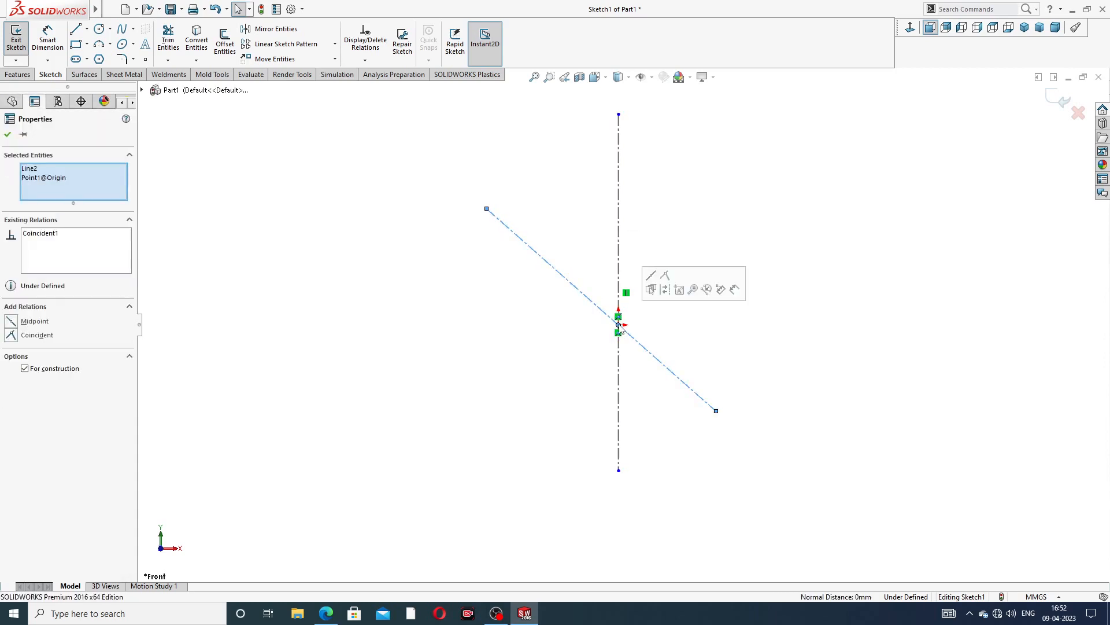
left_click(651, 288)
left_click(682, 204)
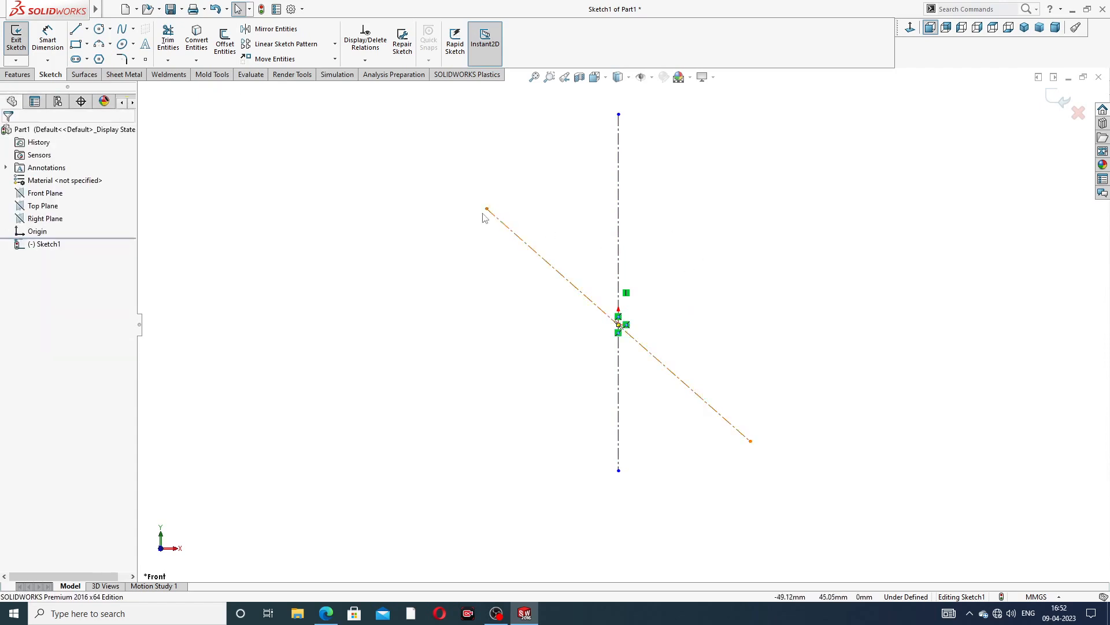
Adjust the diagonal centerline's endpoints so that it is about 141 mm long
left_click_drag(487, 210, 466, 191)
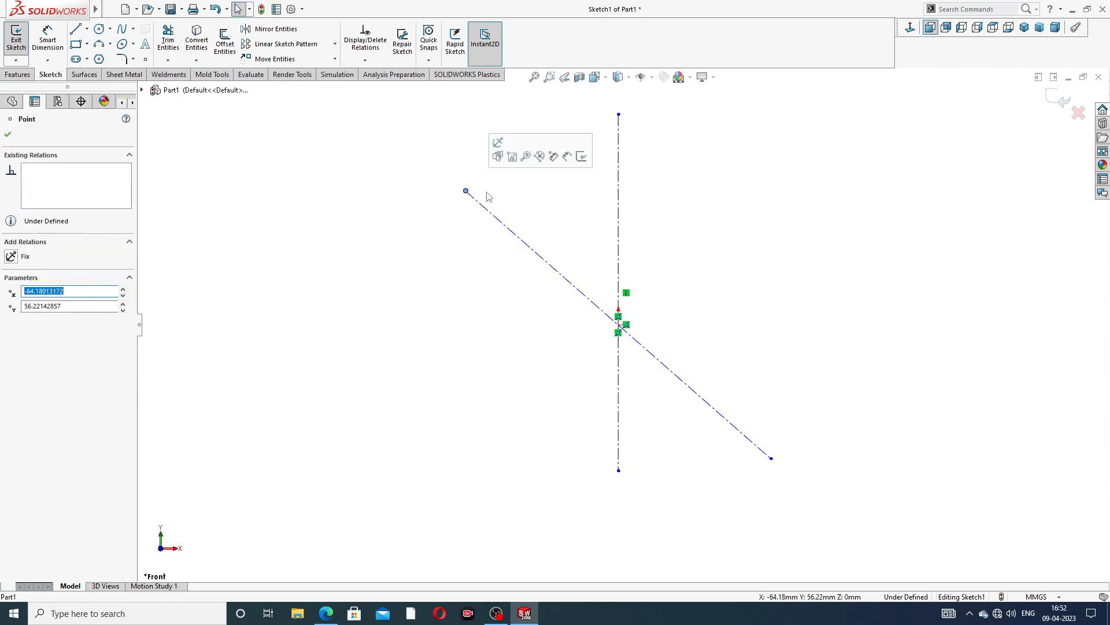
left_click_drag(774, 468, 744, 443)
left_click(244, 114)
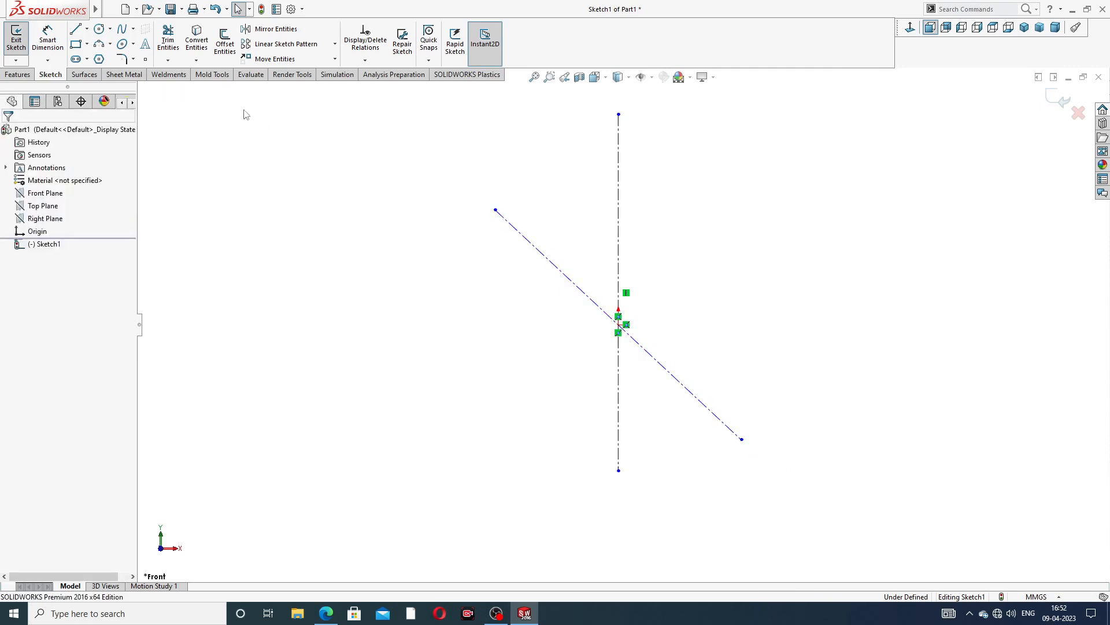
Dimension the angle between the diagonal and vertical centerlines as 38°
left_click(50, 38)
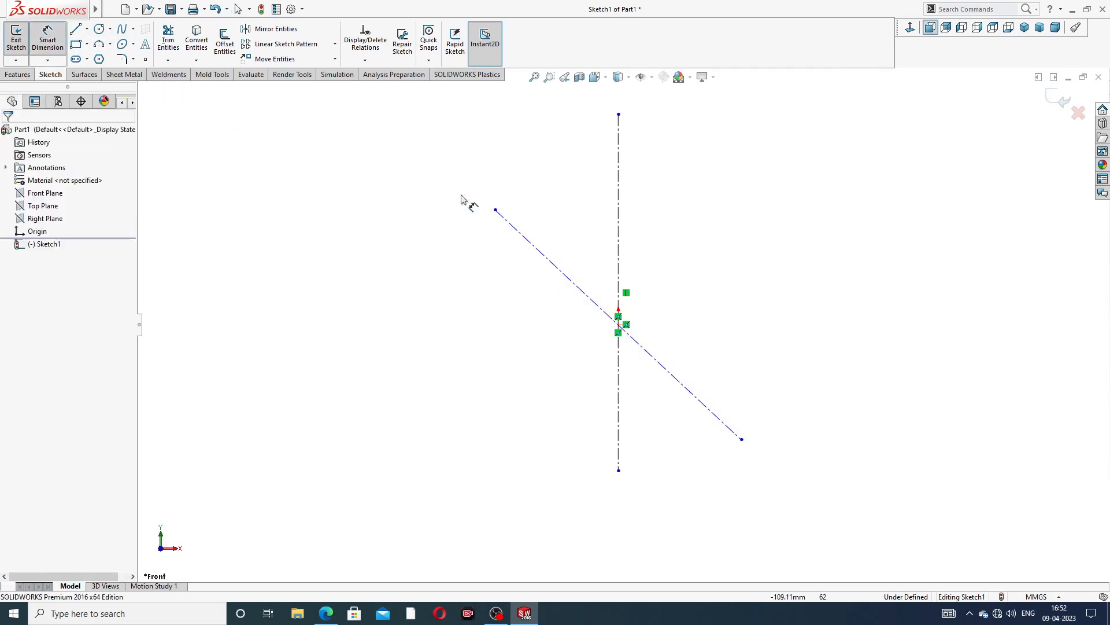
left_click(576, 283)
left_click(618, 258)
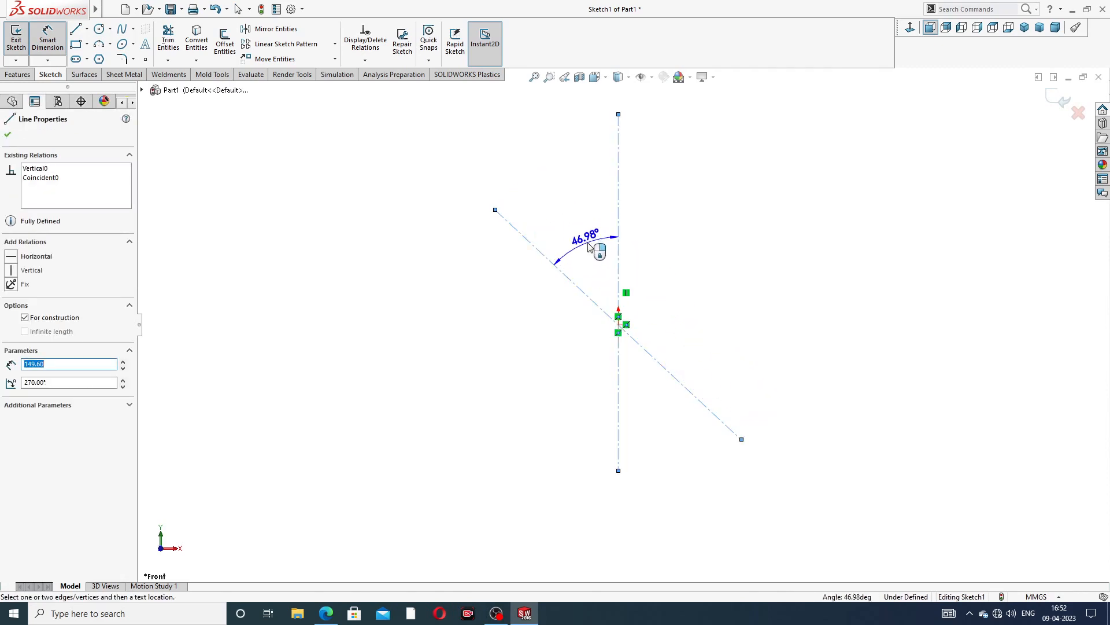
left_click(590, 248)
type("38")
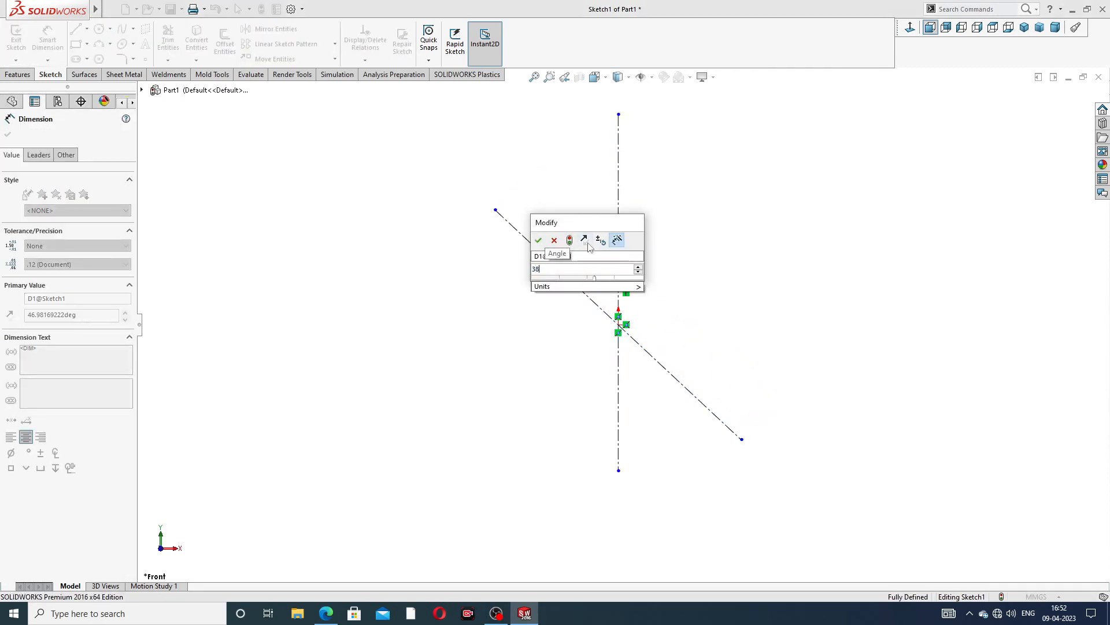
key("Return")
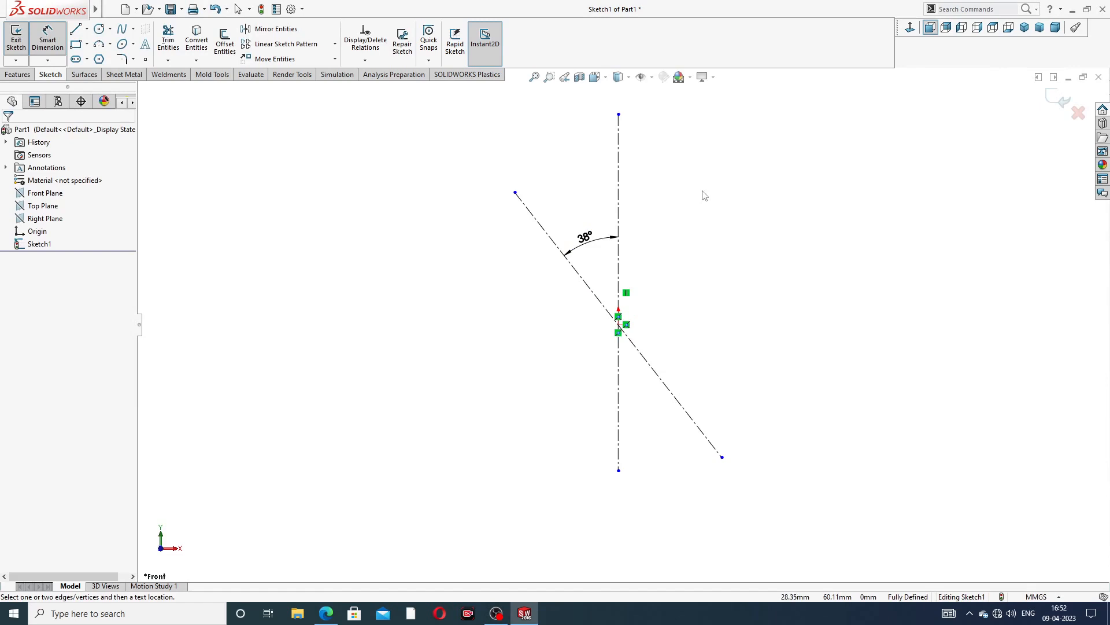
right_click(694, 188)
left_click(721, 173)
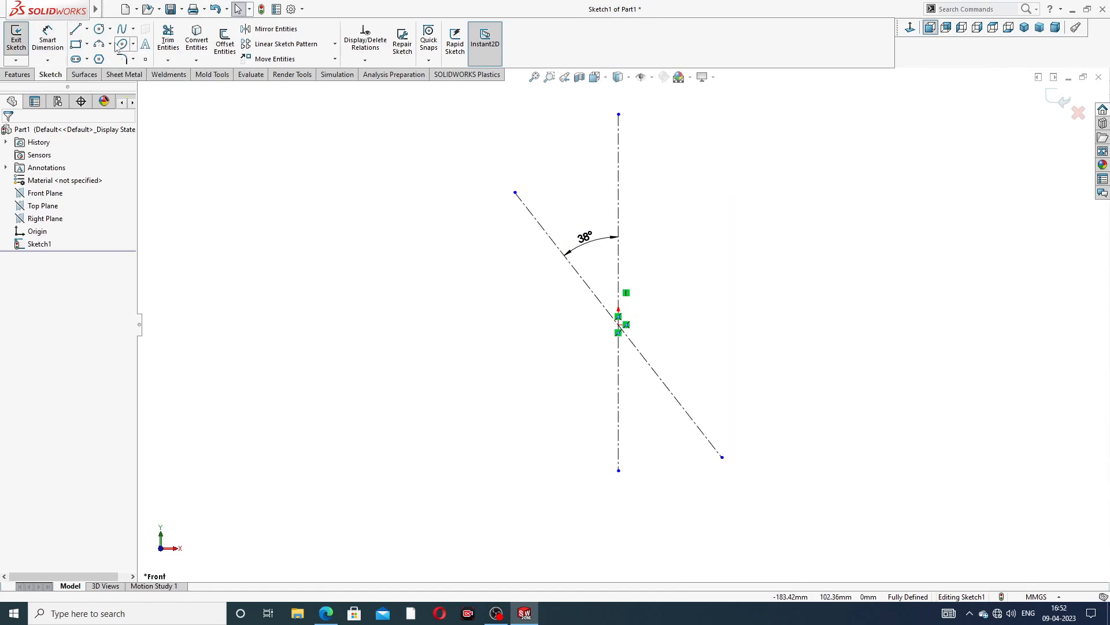
Sketch a circle of about 31 mm radius at the origin and a small circle at each end of the diagonal centerline
left_click(101, 29)
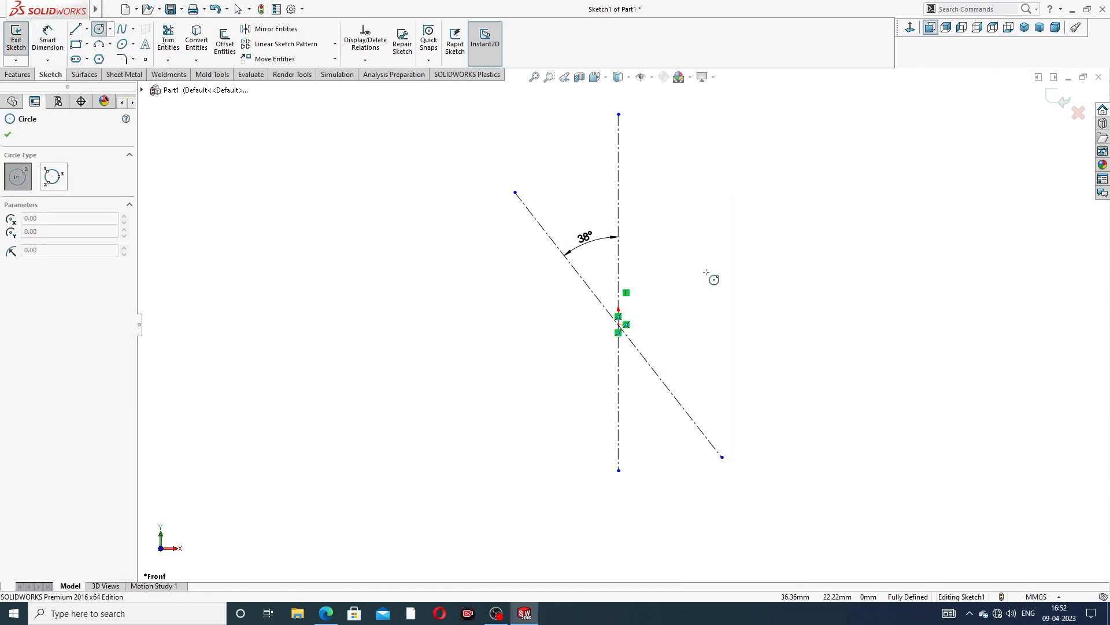
left_click(618, 324)
left_click(659, 260)
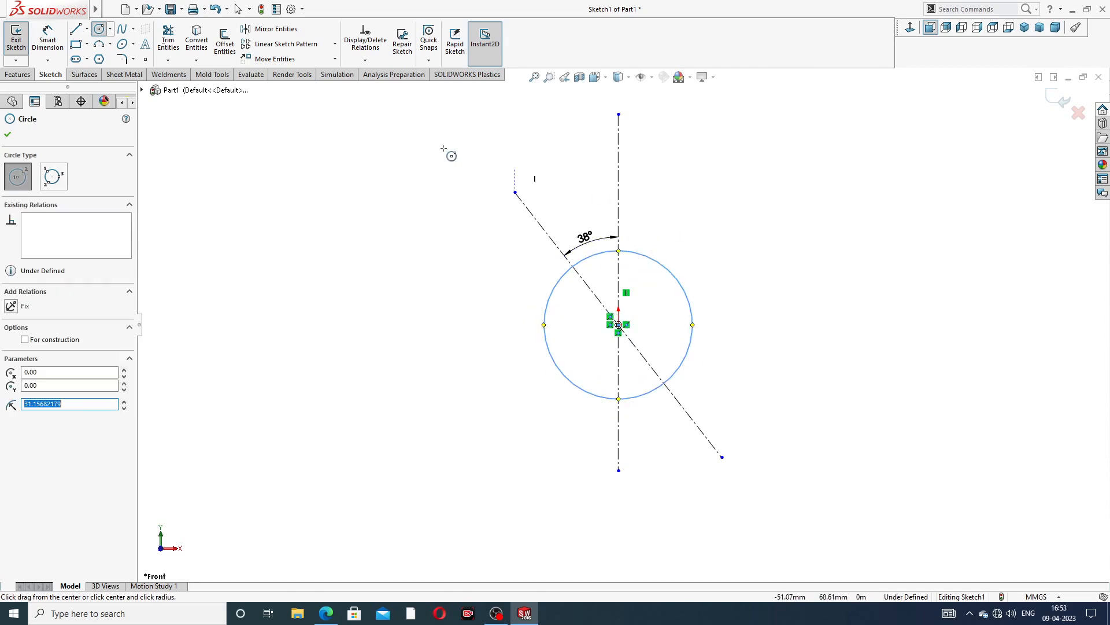
left_click(515, 192)
left_click(522, 196)
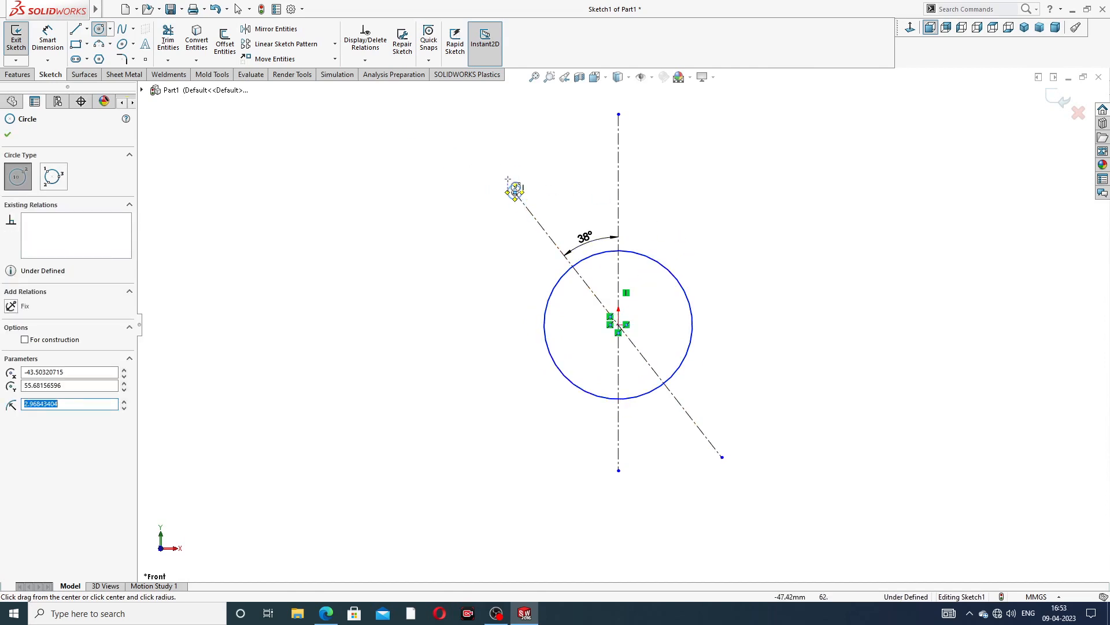
left_click(722, 457)
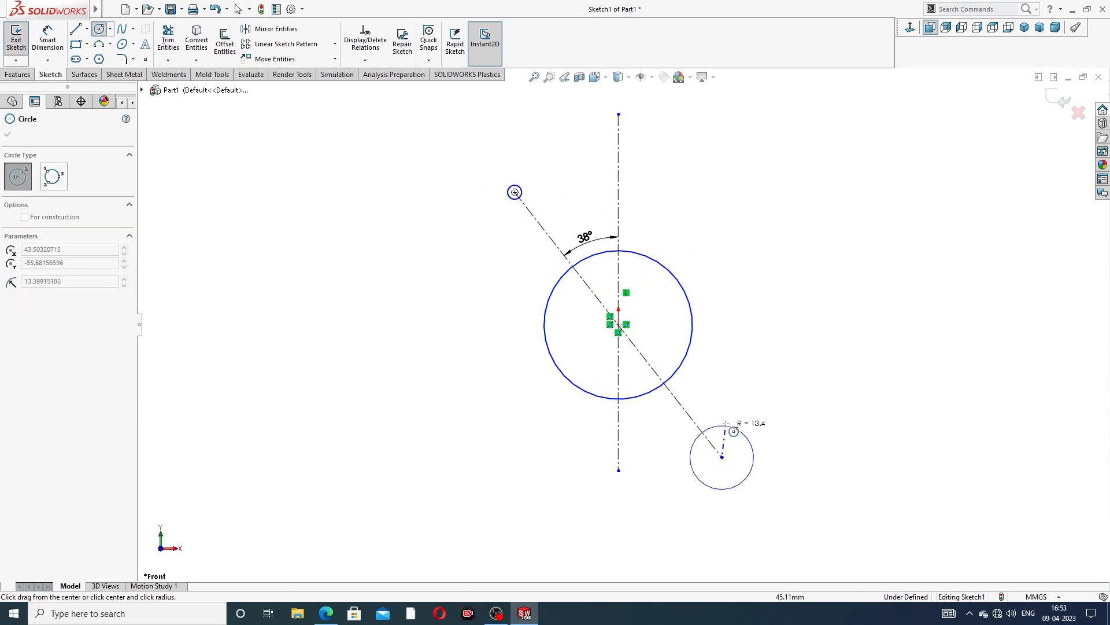
left_click(732, 440)
right_click(737, 323)
left_click(768, 331)
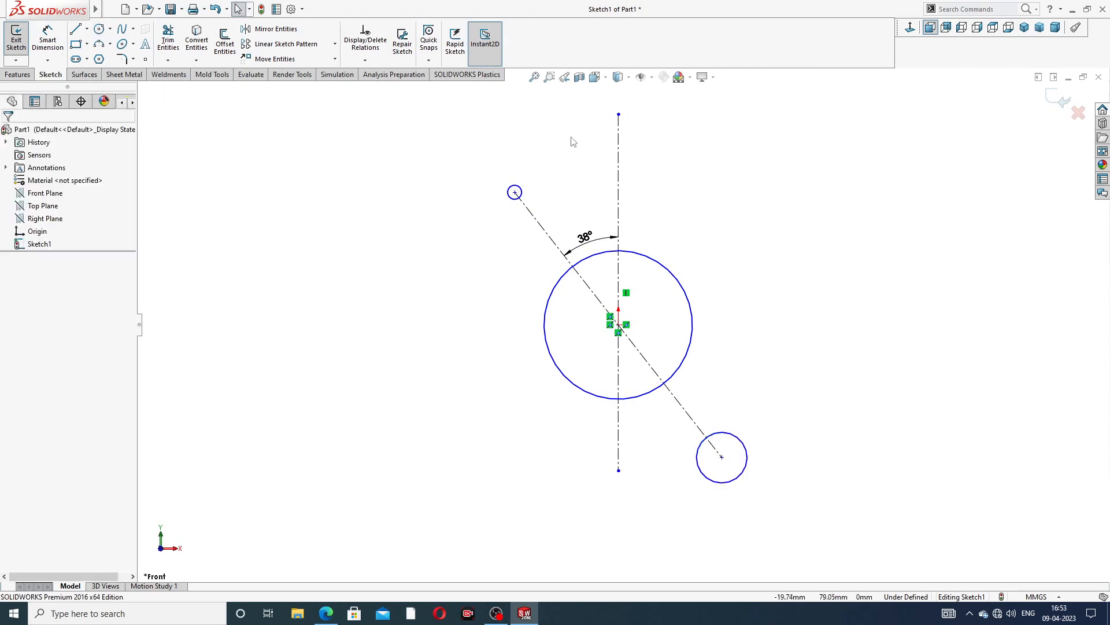
Enlarge the upper small circle to about 10.5 mm radius and make the two small circles equal
left_click_drag(522, 186, 524, 169)
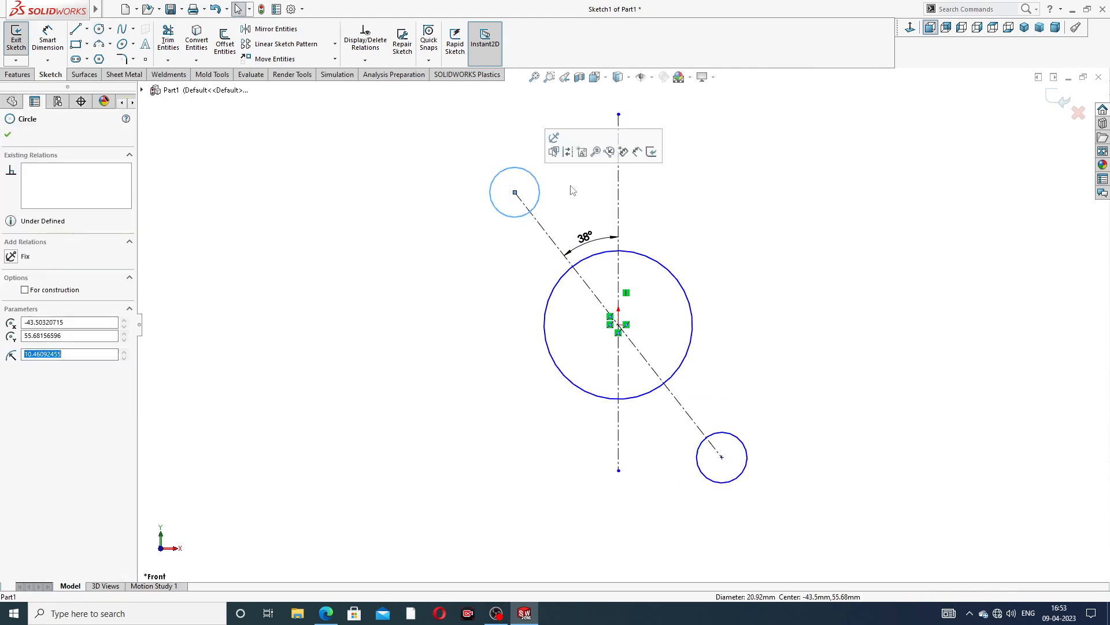
left_click(724, 185)
left_click(539, 193)
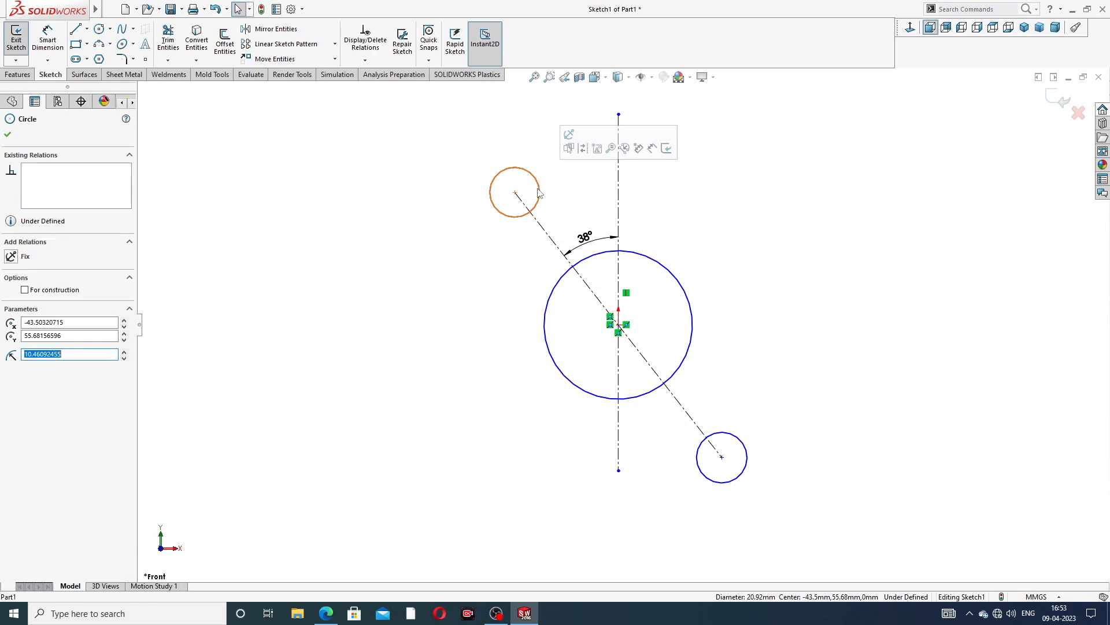
left_click(735, 440, "ctrl")
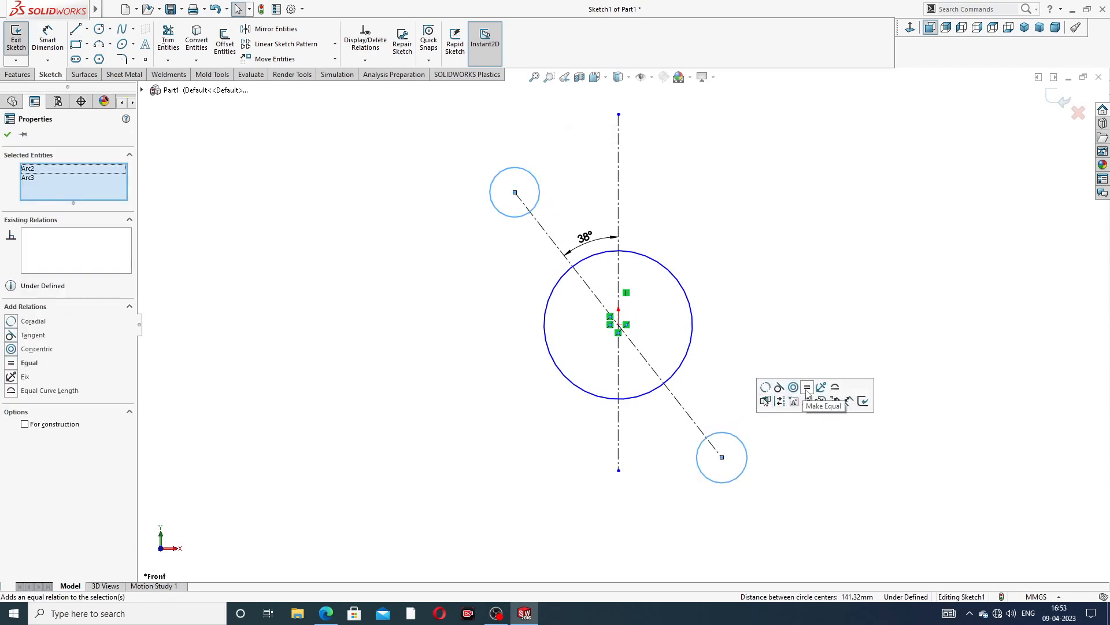
left_click(808, 388)
Sketch a line from the upper right of the upper small circle to the upper right of the large circle
key("z")
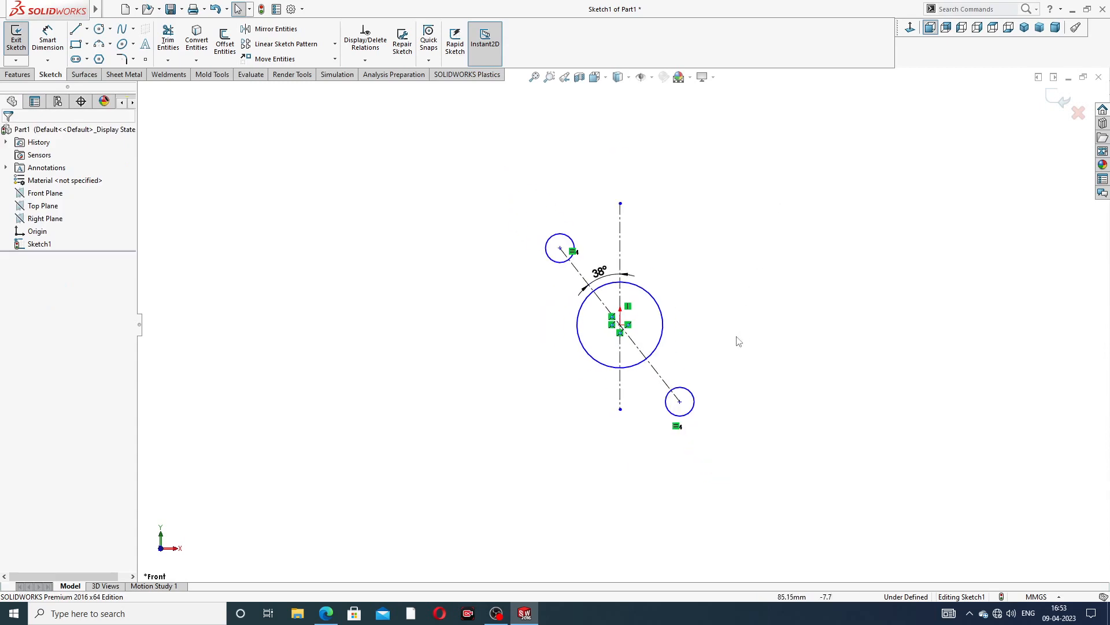
scroll(739, 341, "down", 2)
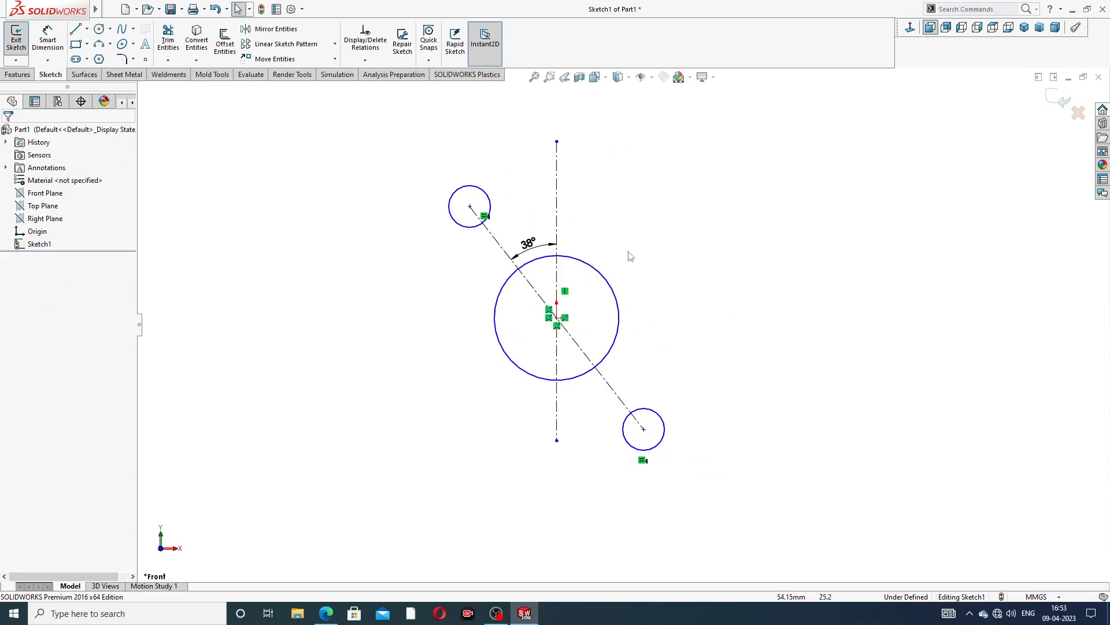
left_click(76, 30)
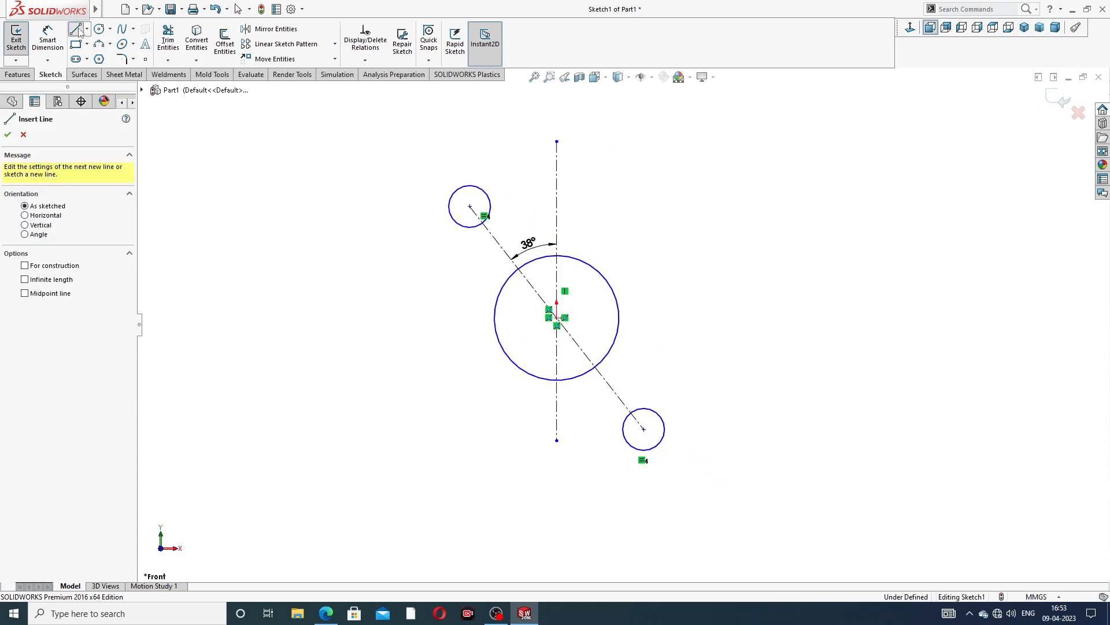
left_click(481, 189)
left_click(602, 275)
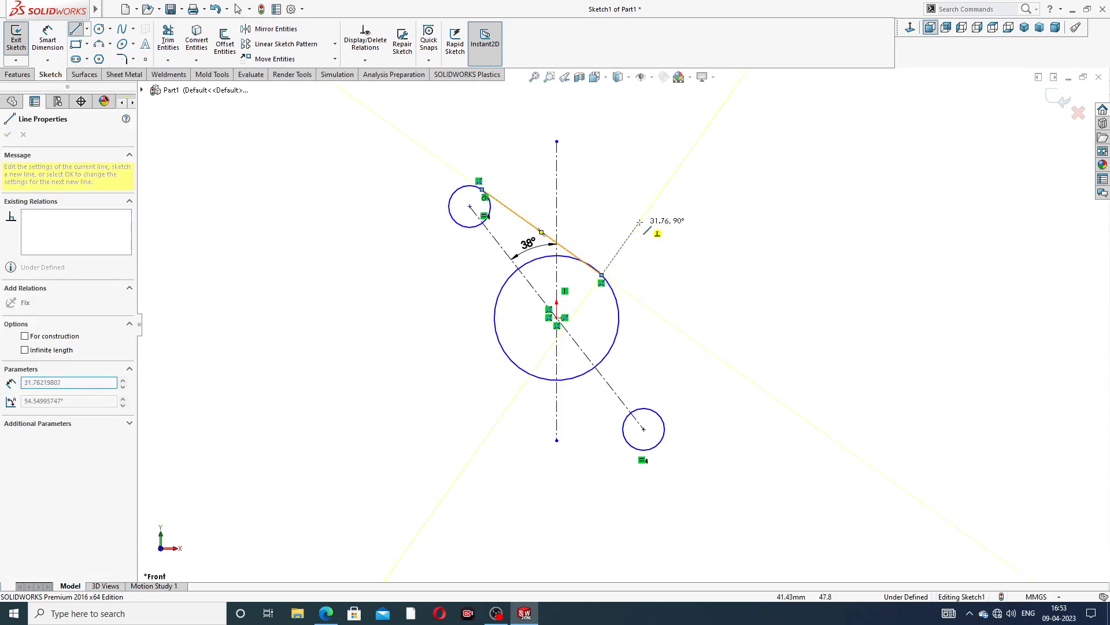
right_click(640, 222)
left_click(659, 227)
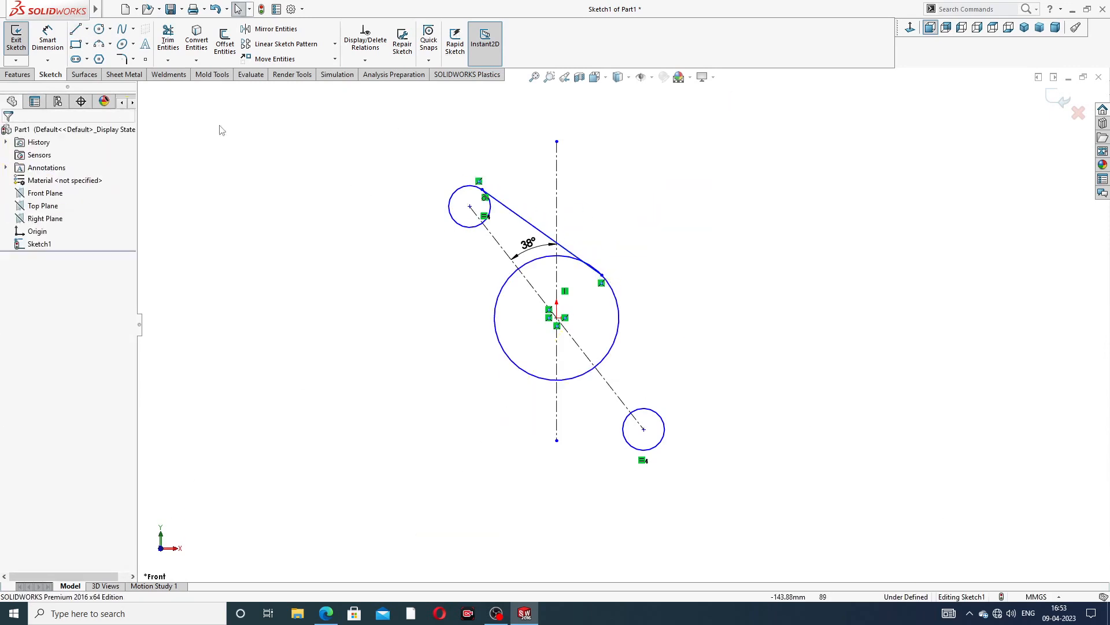
Sketch a line about 66 mm long from the lower left of the upper small circle to the large circle's lower left
left_click(74, 31)
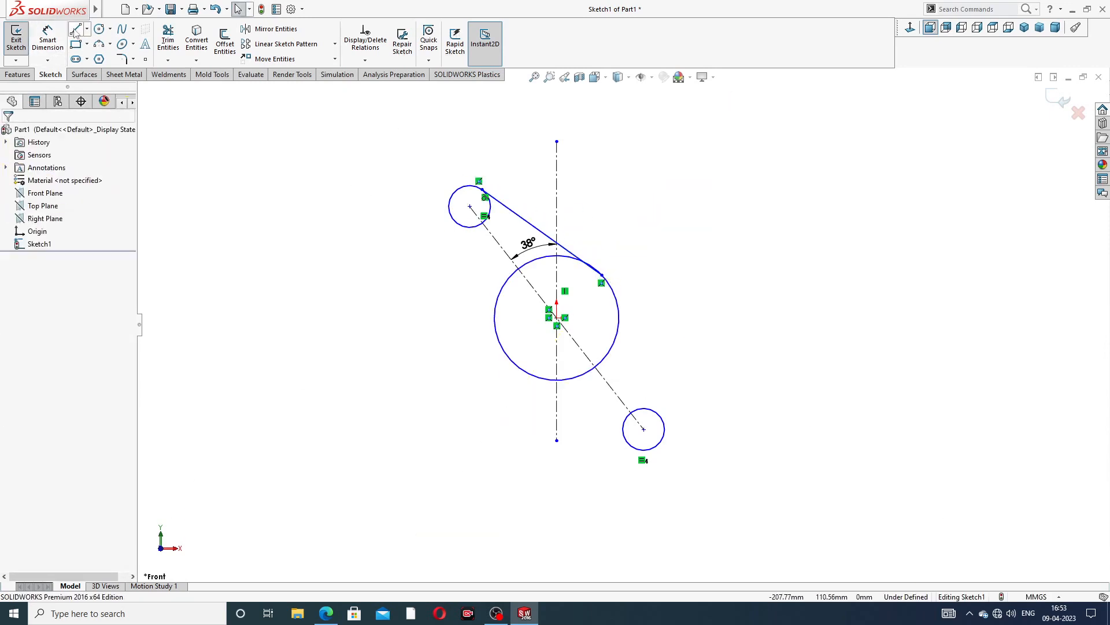
left_click(458, 224)
left_click(503, 347)
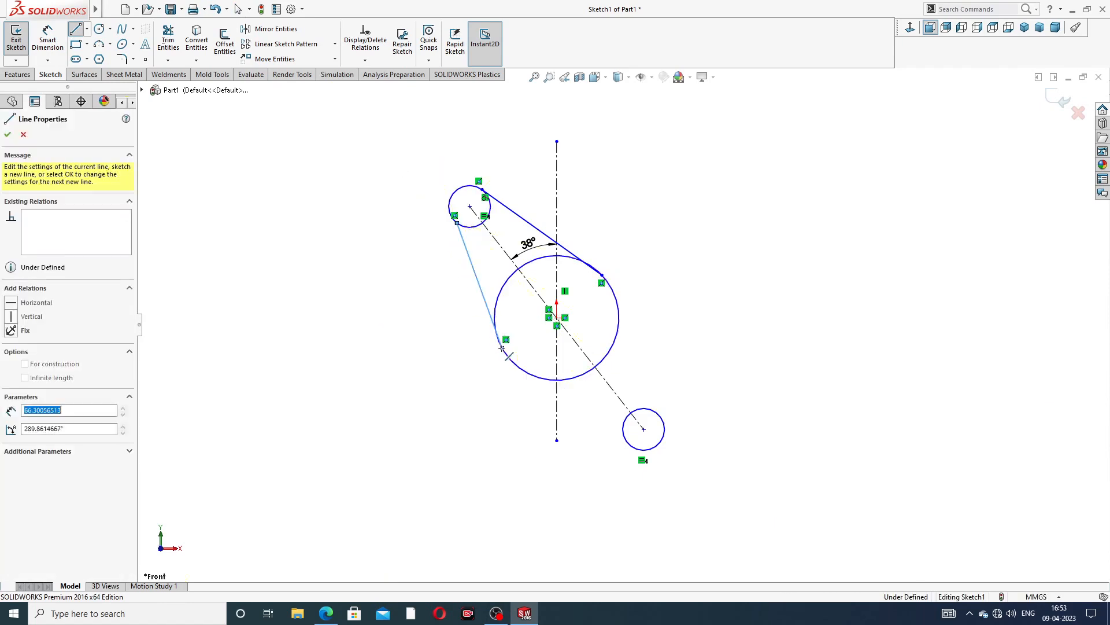
right_click(427, 285)
left_click(446, 291)
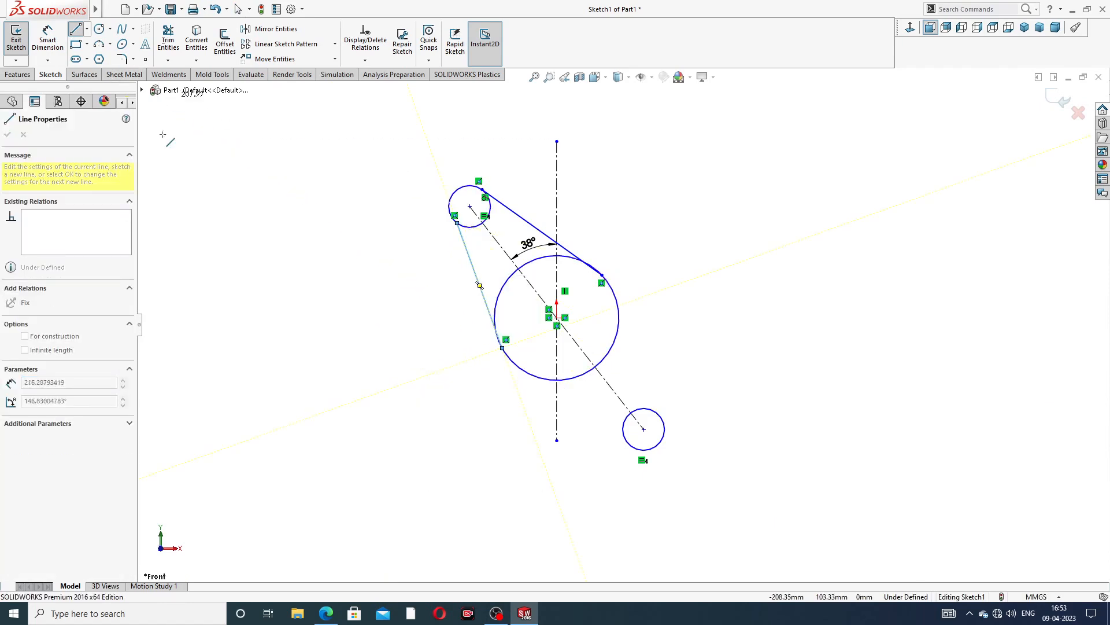
right_click(229, 126)
left_click(238, 152)
Sketch a line from the right side of the large circle to the right side of the lower small circle
left_click(75, 29)
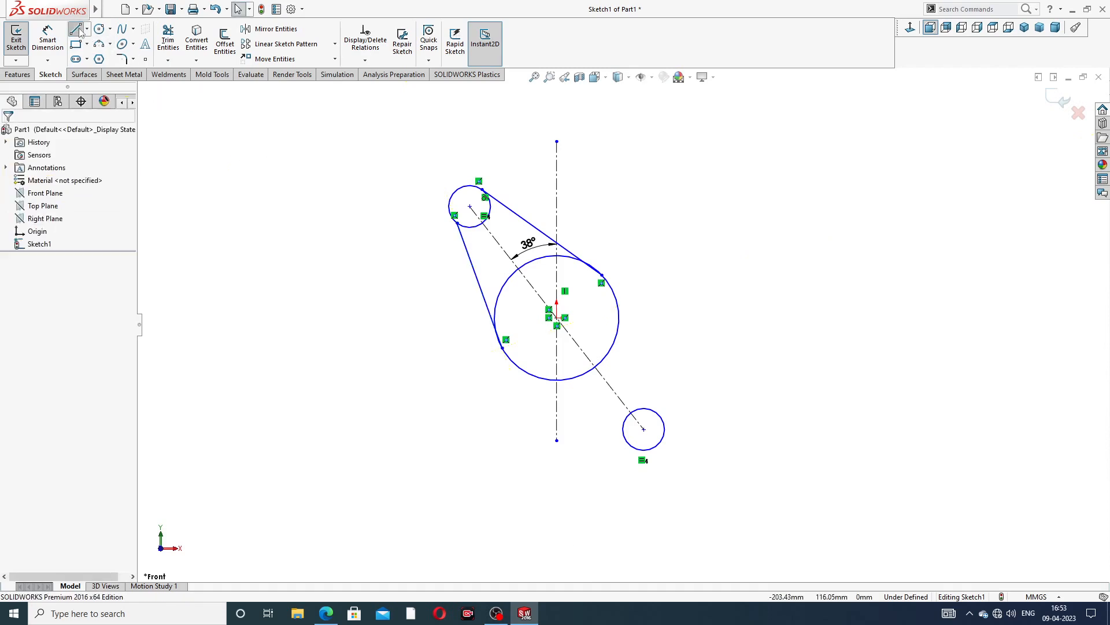
left_click(614, 293)
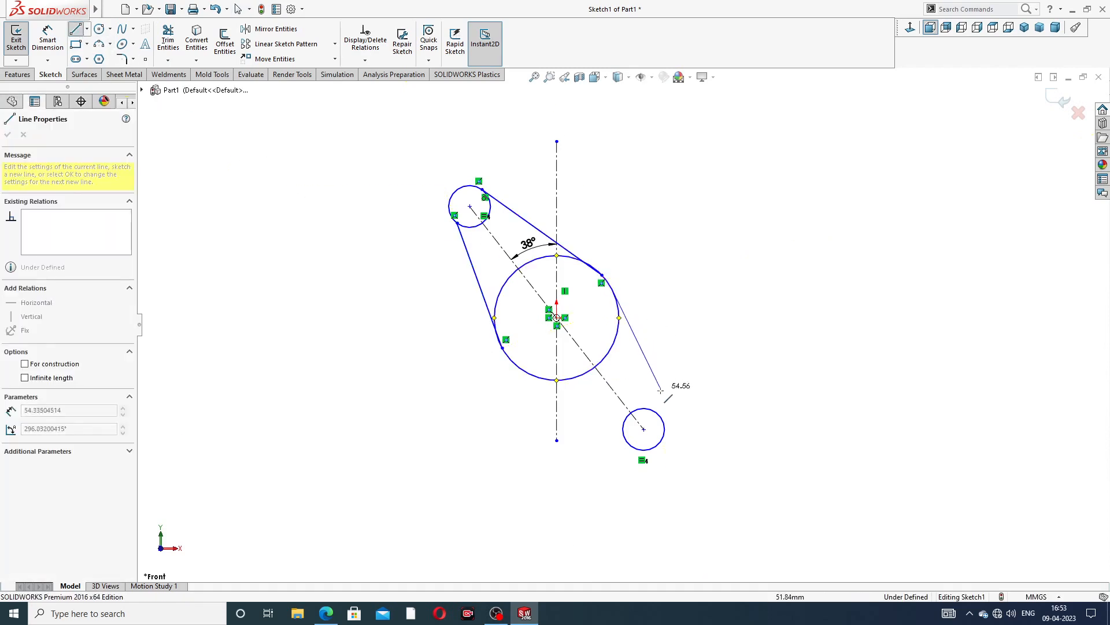
left_click(663, 421)
right_click(689, 352)
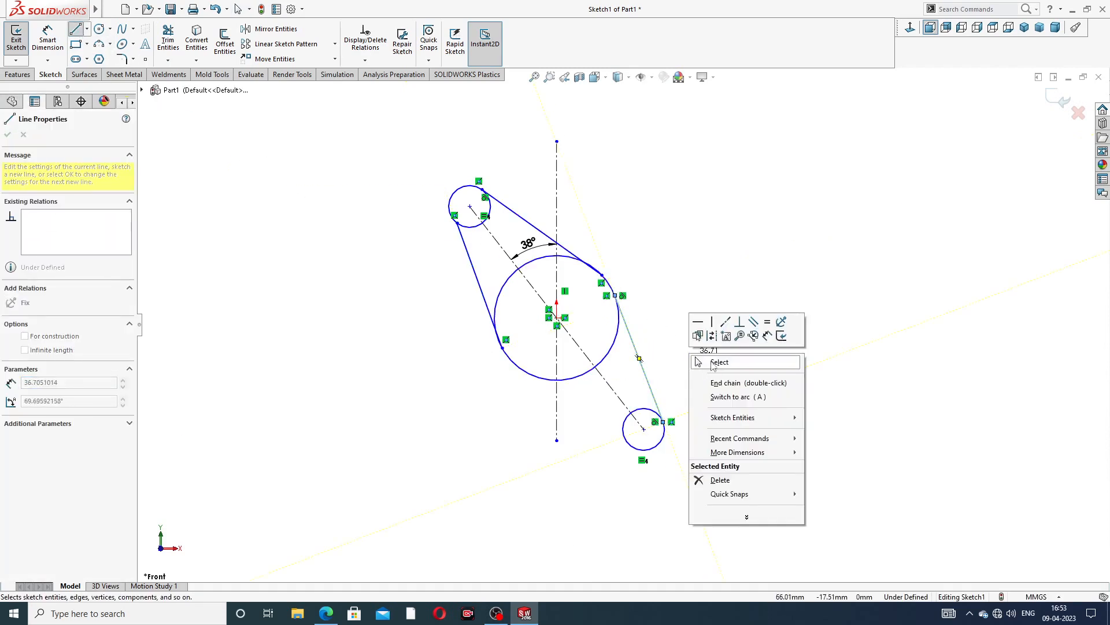
left_click(711, 362)
Sketch a line about 70 mm long from the lower left of the large circle to the lower left of the lower small circle
left_click(75, 29)
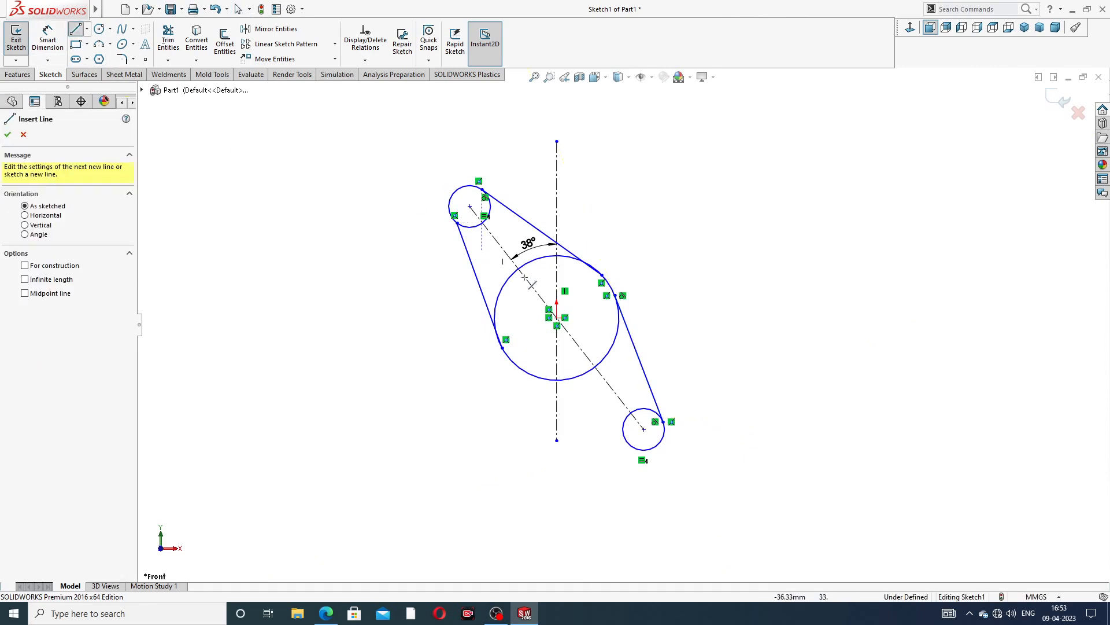
left_click(531, 377)
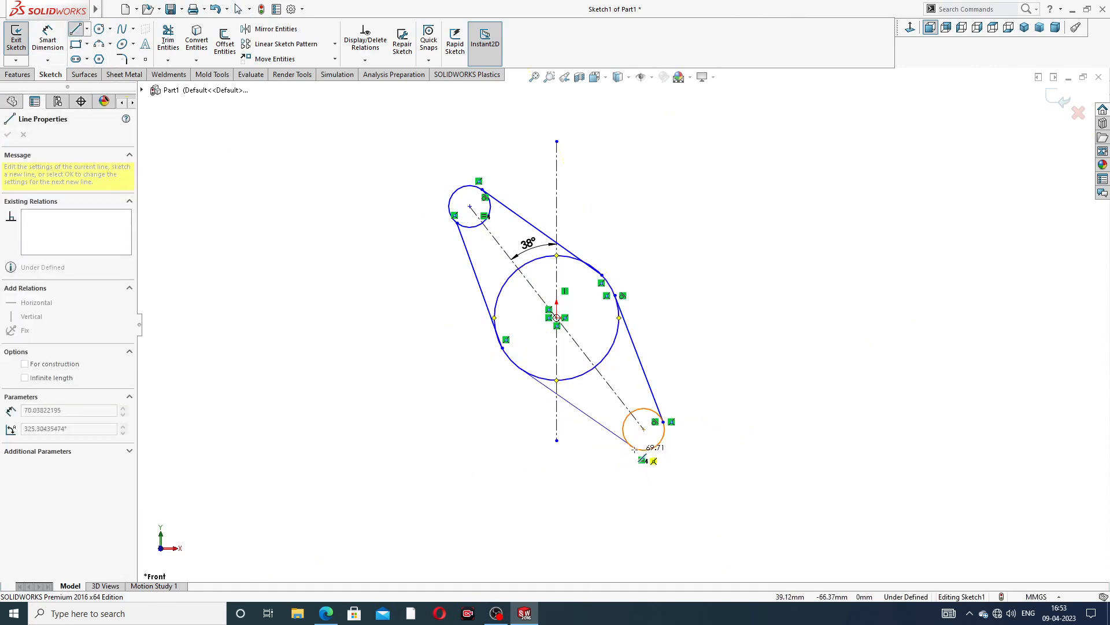
left_click(633, 448)
right_click(733, 317)
left_click(751, 328)
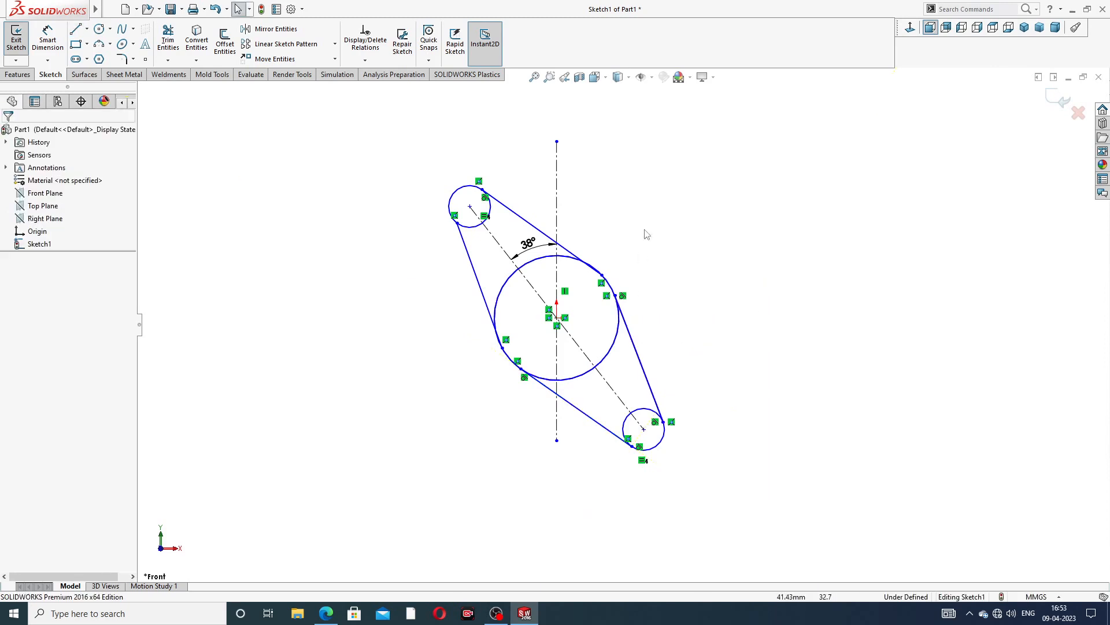
Make the upper-right connecting line tangent to the large circle
scroll(600, 258, "down", 1)
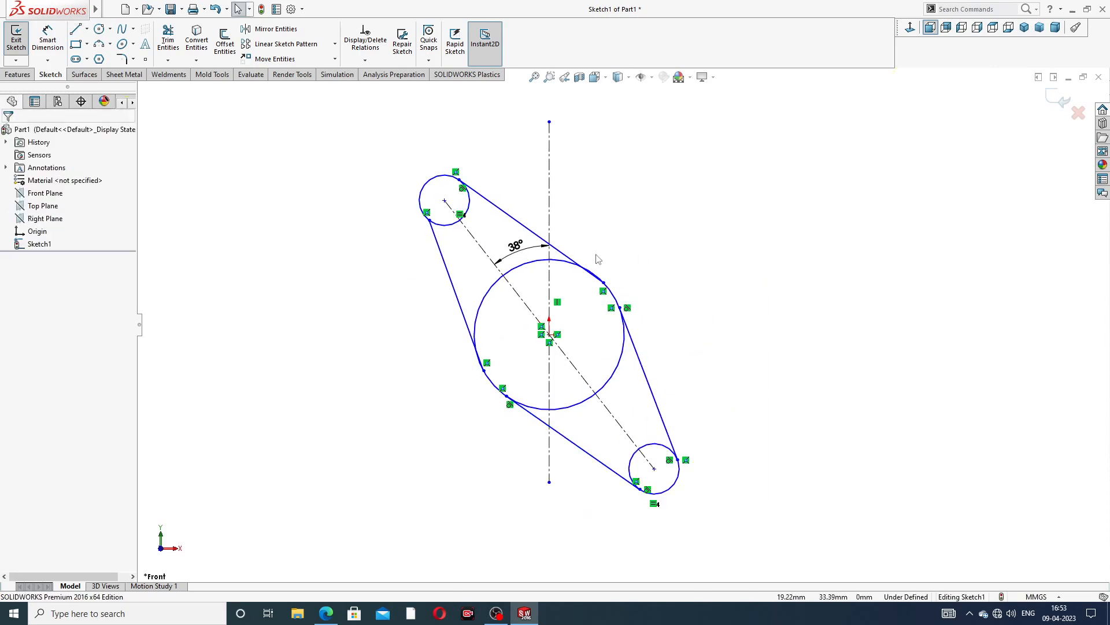
scroll(602, 271, "down", 2)
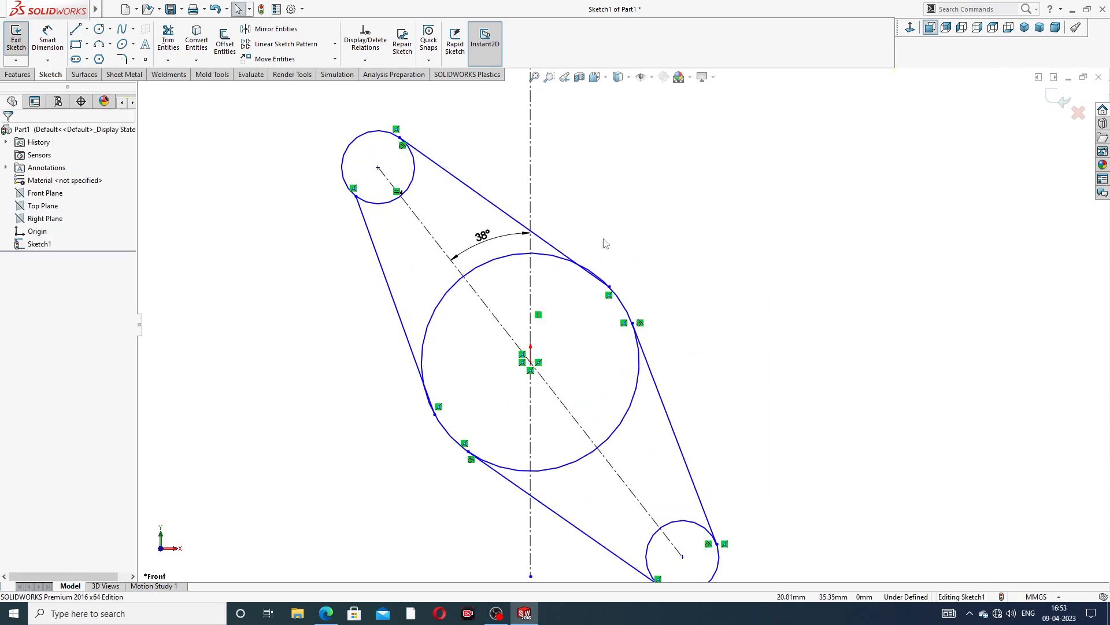
left_click_drag(597, 284, 562, 297)
left_click_drag(616, 246, 629, 230)
left_click(636, 160)
left_click(628, 232)
left_click(567, 259)
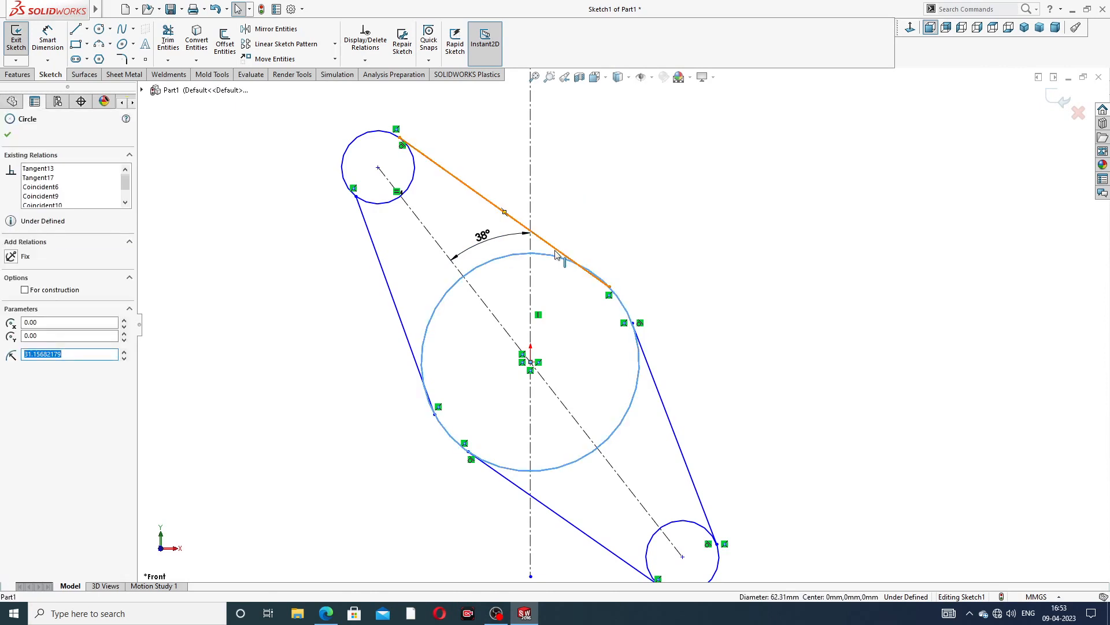
left_click(571, 258, "ctrl")
left_click(588, 201)
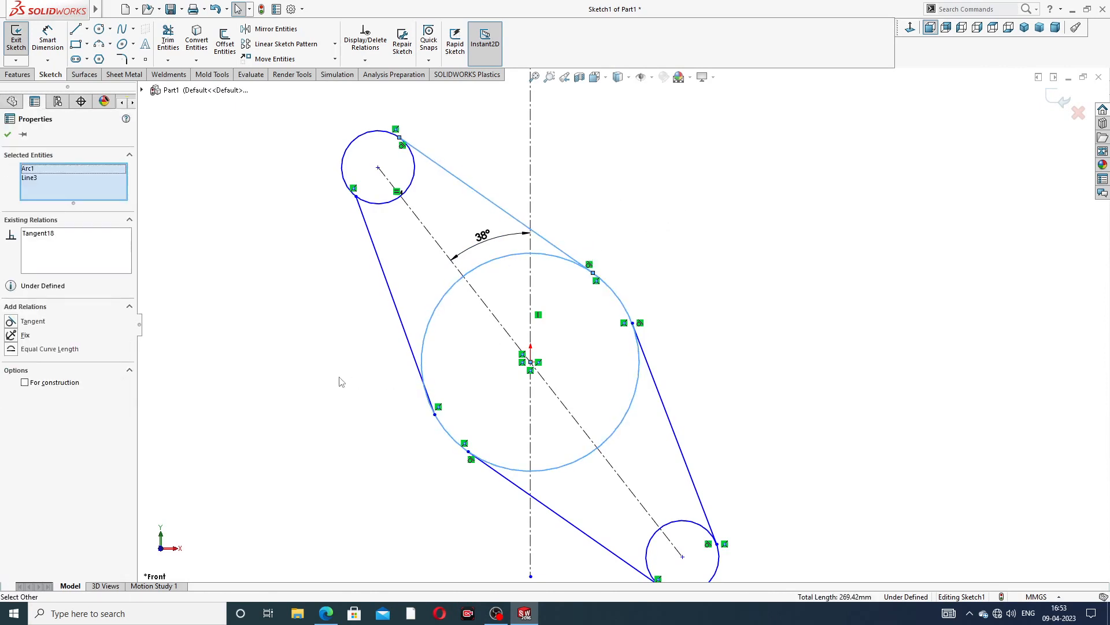
Make the left connecting line from the upper small circle tangent to the large circle
left_click(394, 371)
left_click(411, 358)
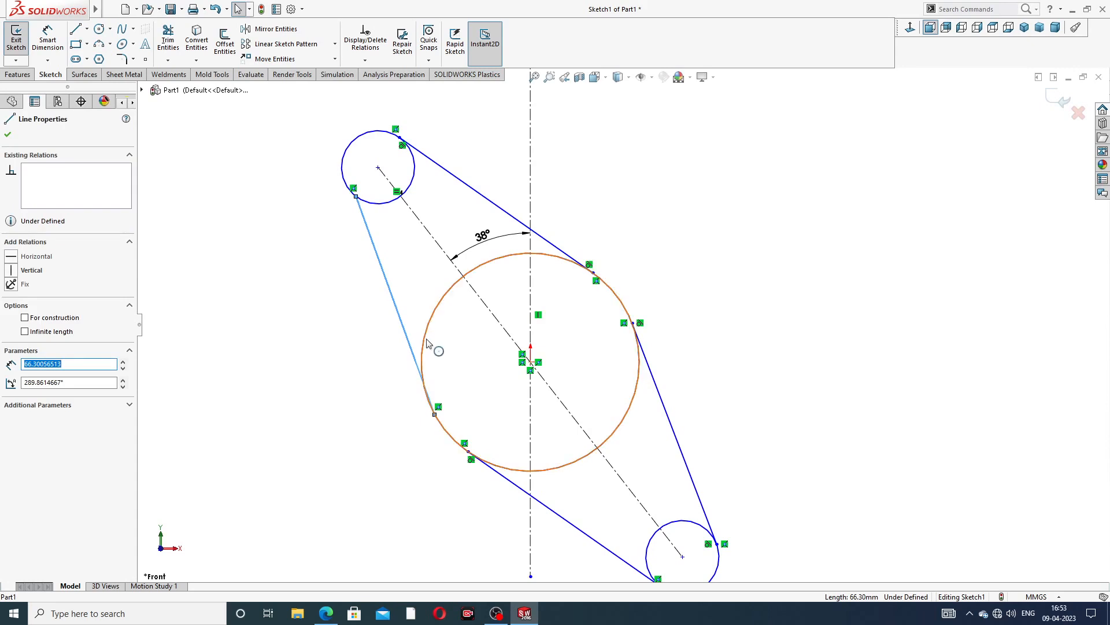
left_click(425, 348, "ctrl")
left_click(457, 302)
left_click(609, 191)
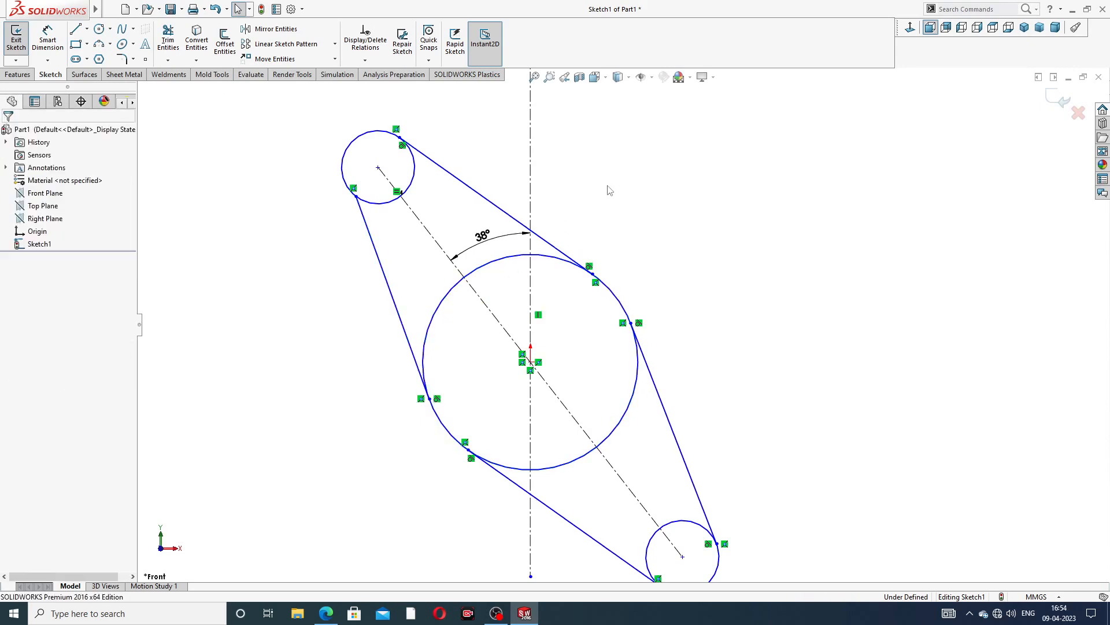
Make the left connecting line tangent to the upper small circle
left_click(379, 204)
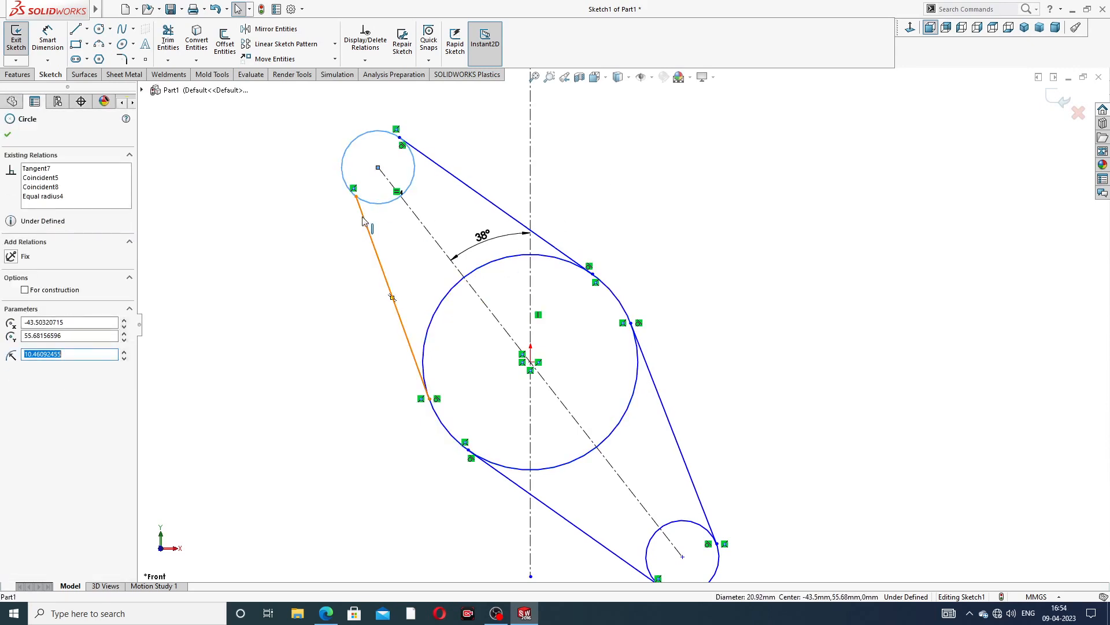
left_click(362, 214, "ctrl")
left_click(393, 168)
left_click(684, 211)
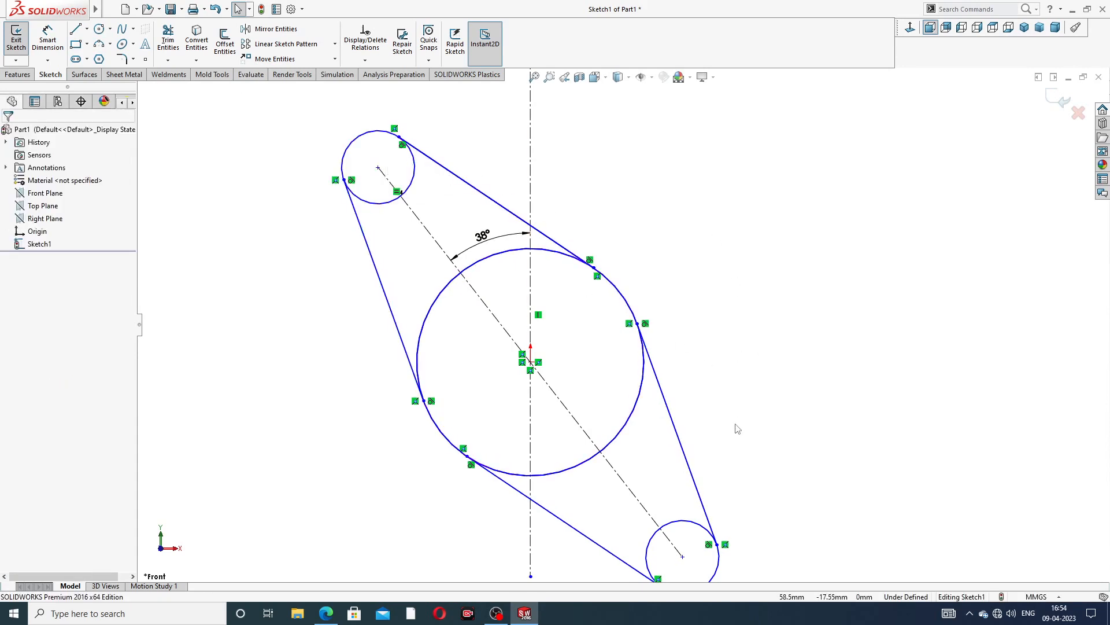
Check the flange radius in the PDF drawing and dimension the large circle's diameter as 104 mm
key("z")
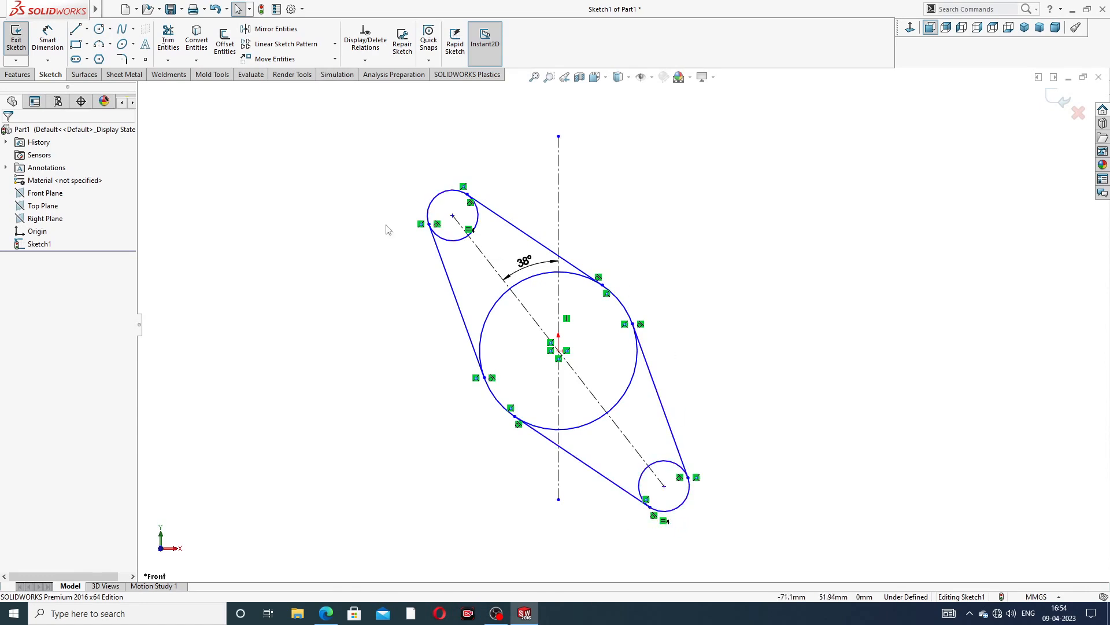
left_click(47, 41)
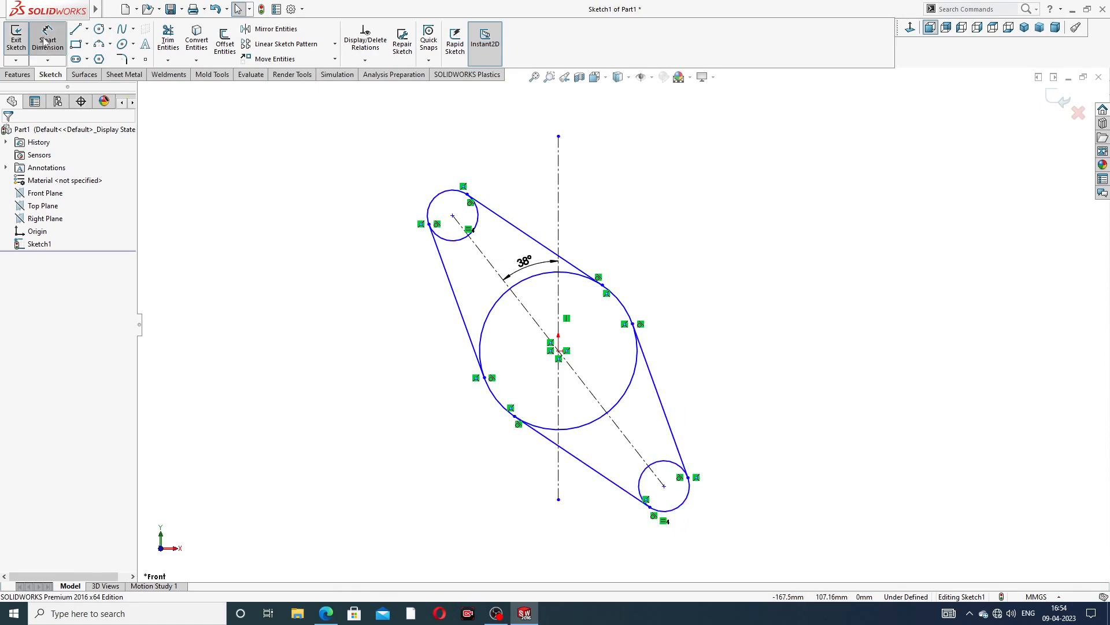
left_click(580, 280)
left_click(663, 263)
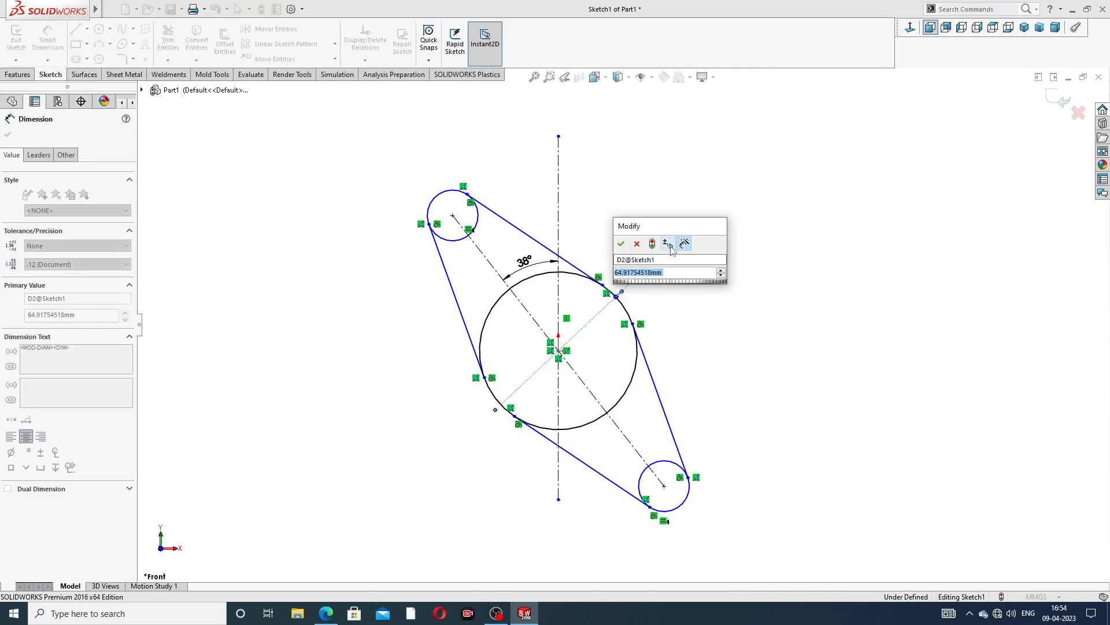
left_click(326, 613)
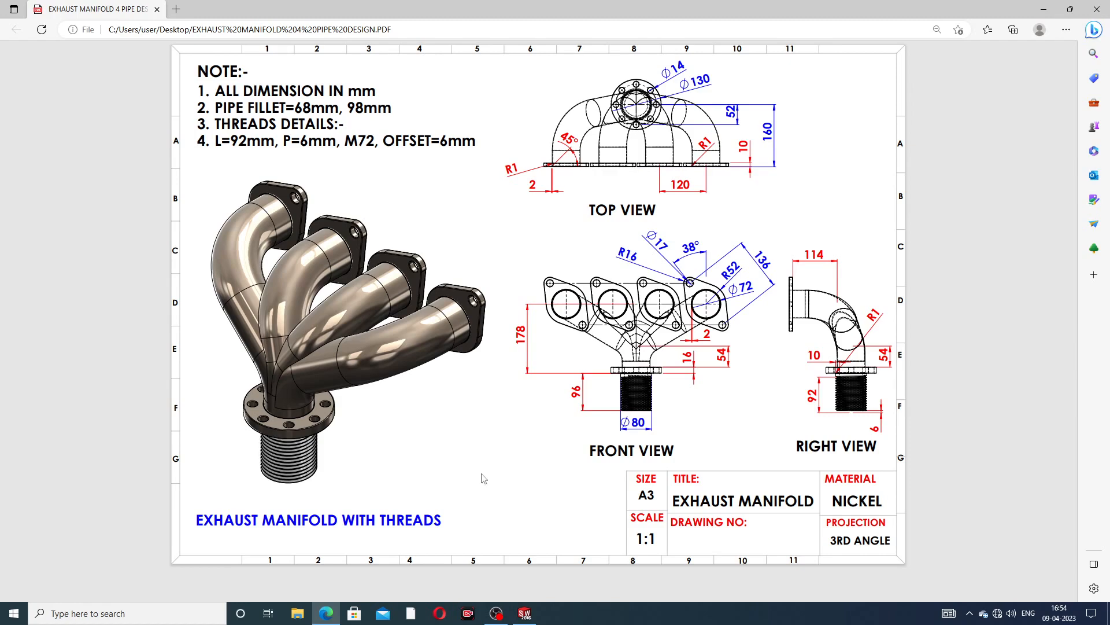
left_click(326, 613)
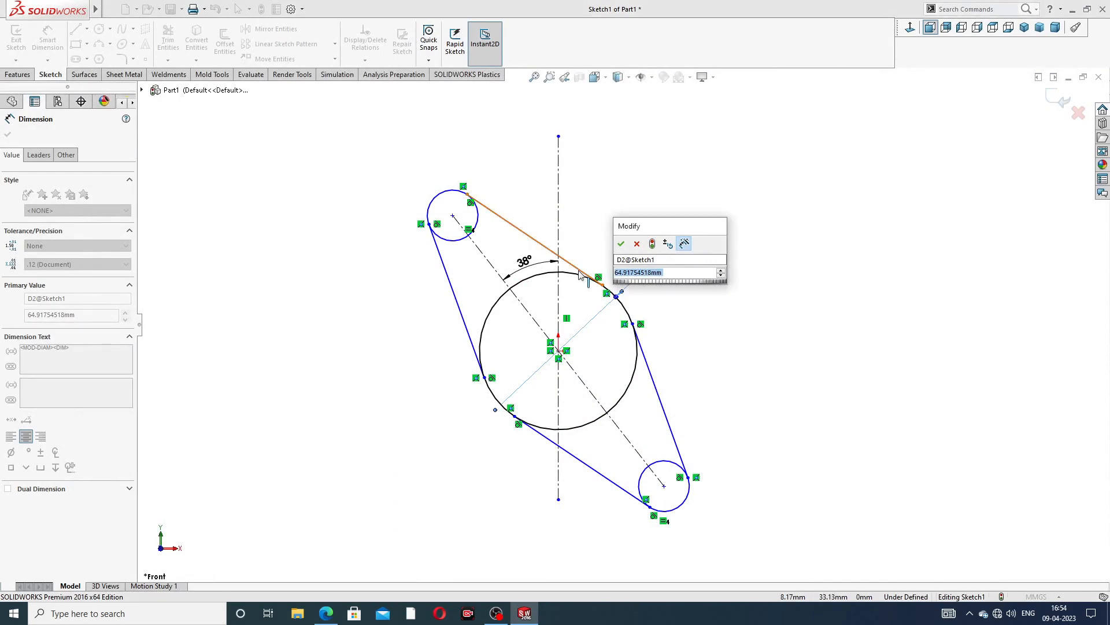
type("104")
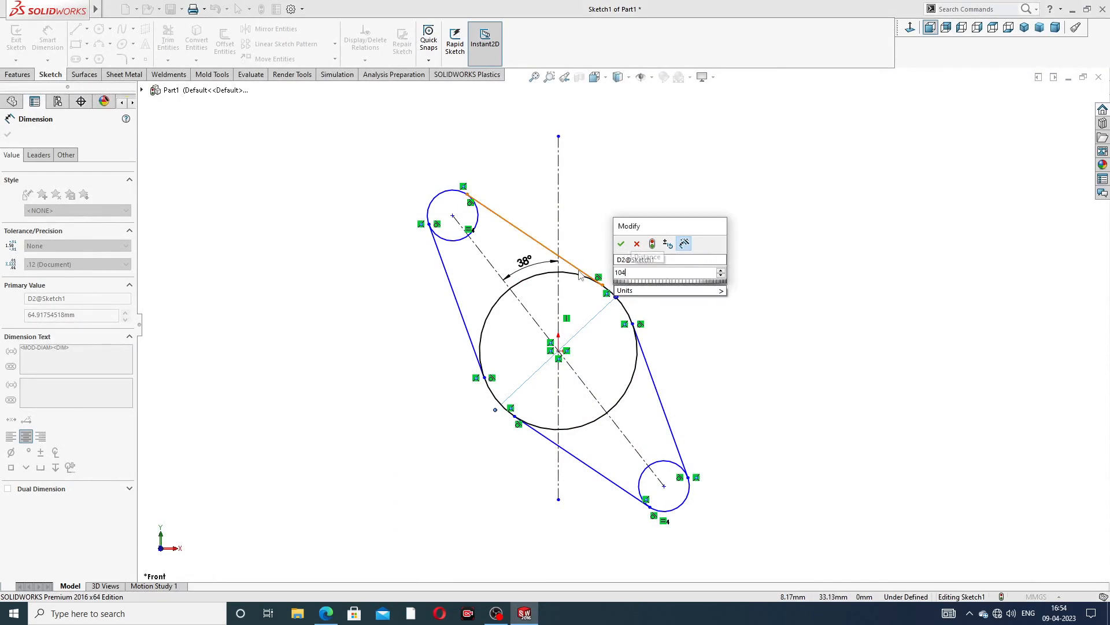
key("Return")
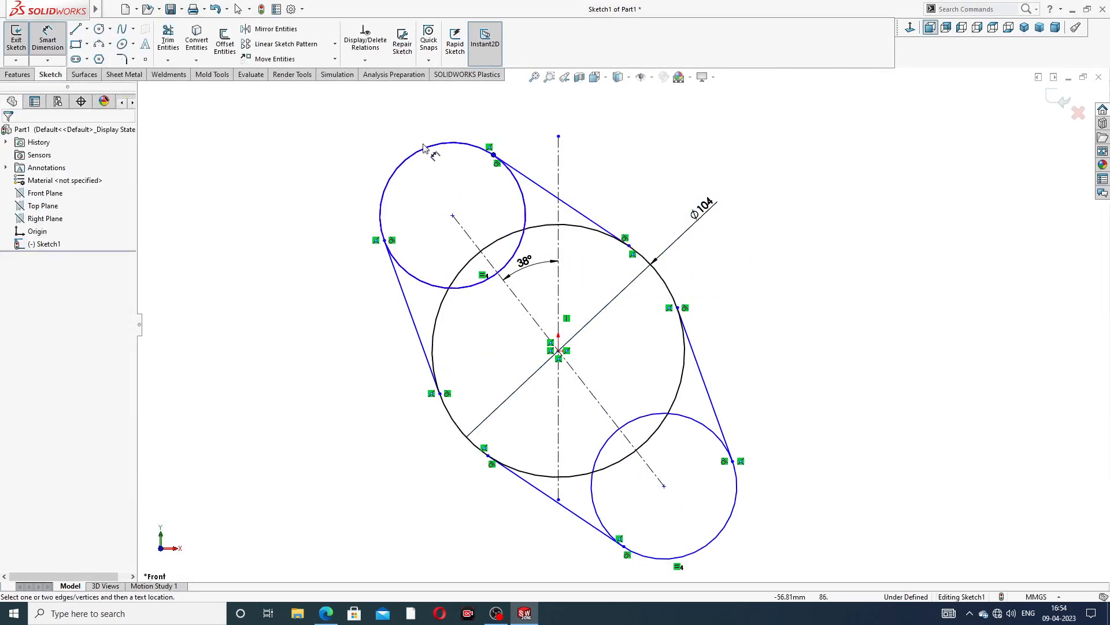
left_click(424, 147)
left_click(355, 149)
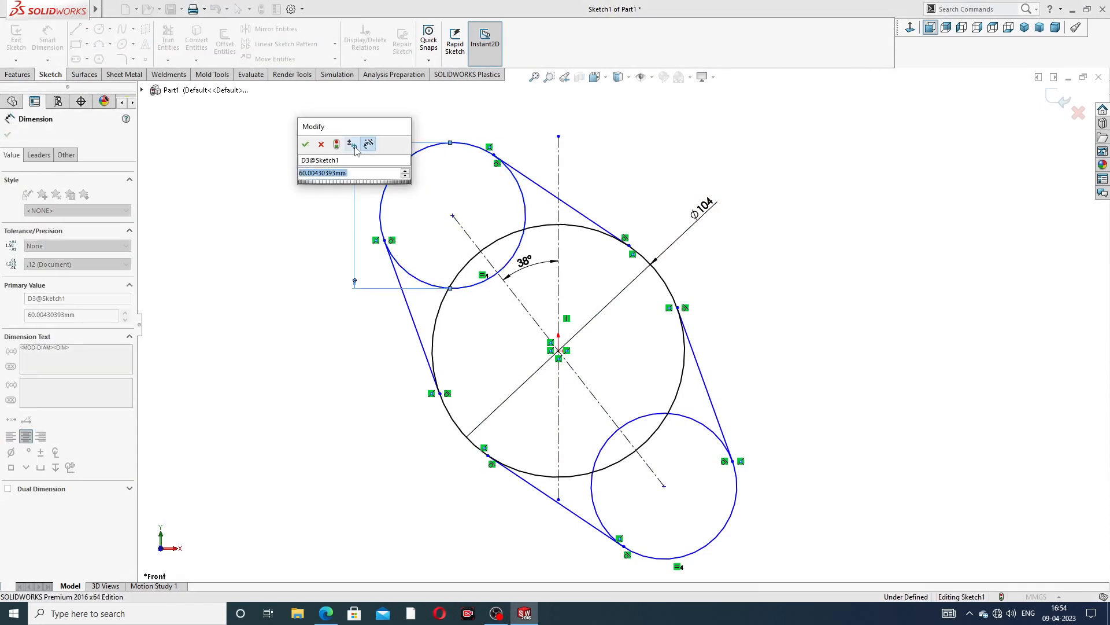
left_click(321, 144)
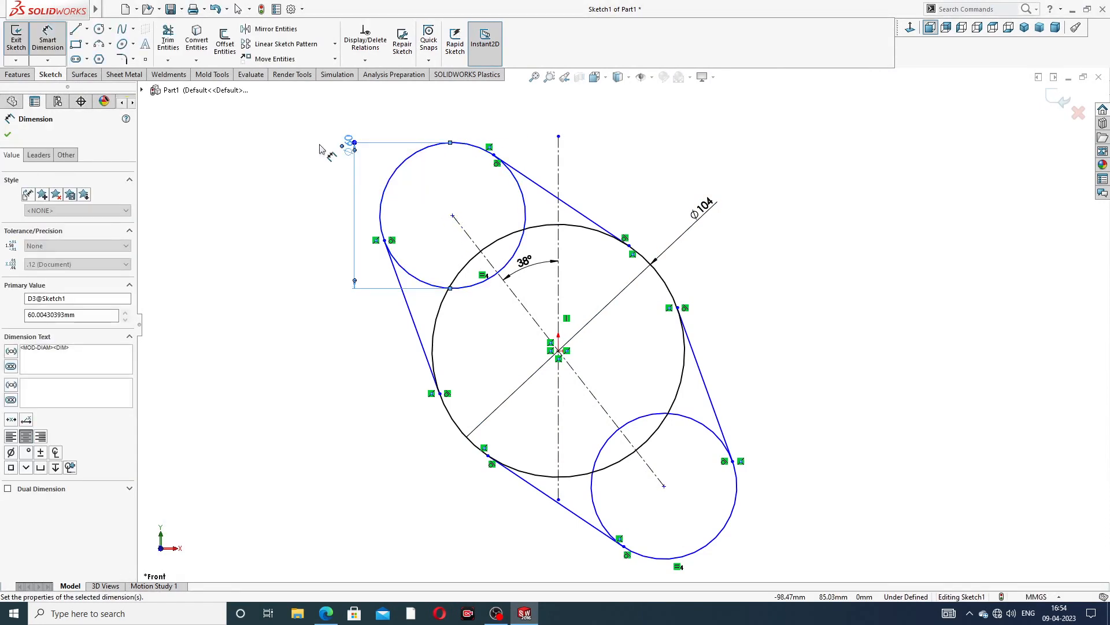
key("Delete")
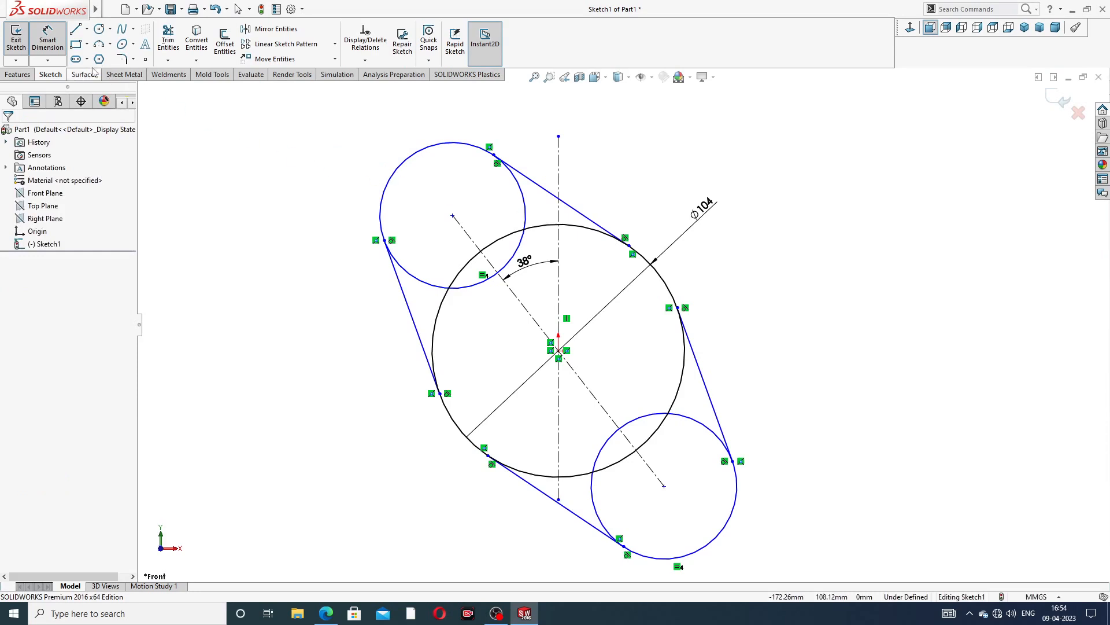
Dimension the upper small circle's diameter as 32 mm
left_click(406, 156)
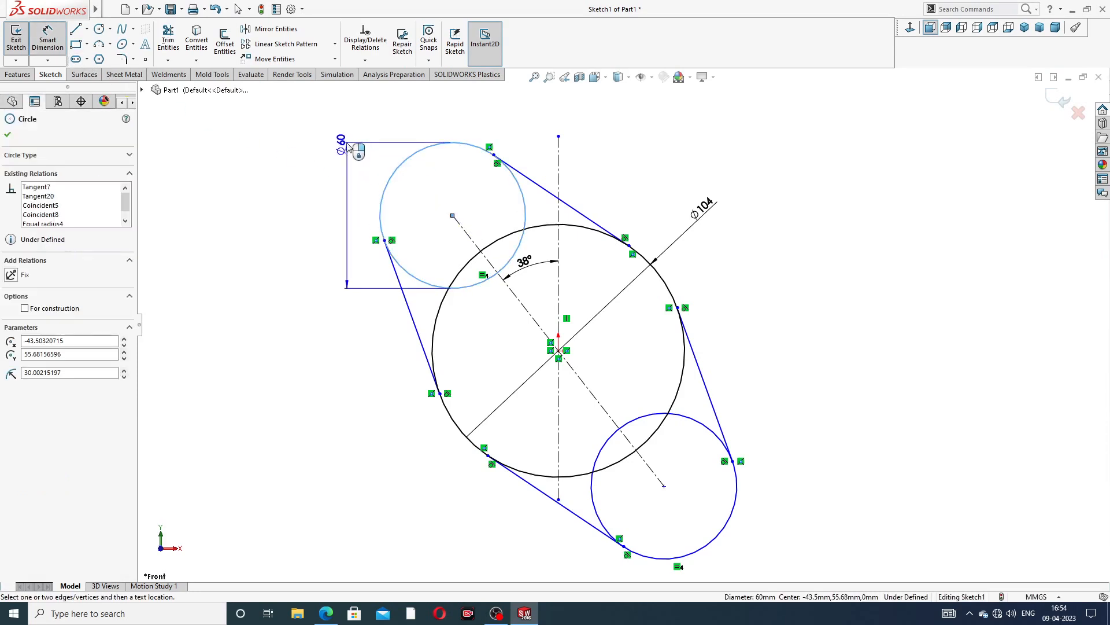
left_click(349, 133)
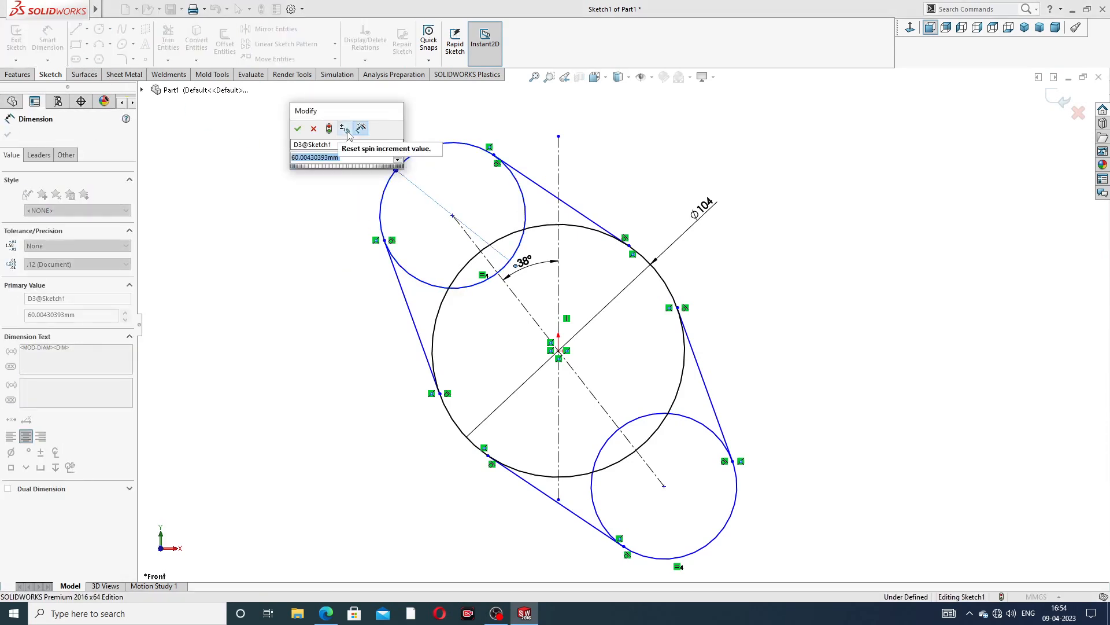
type("32")
key("Return")
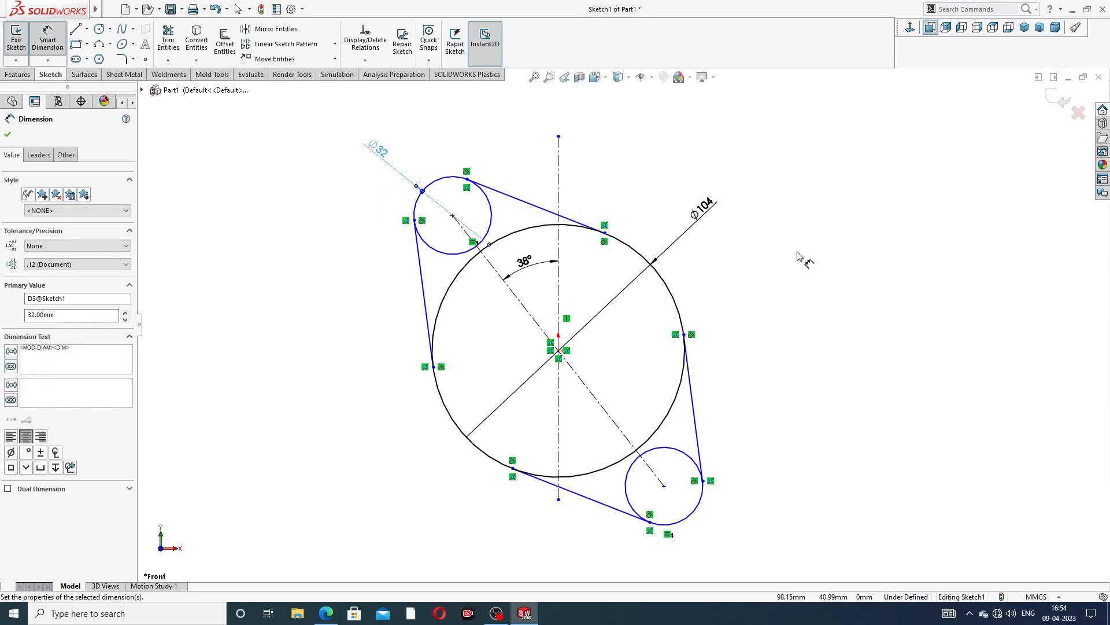
Dimension the distance between the centres of the two small circles as 136 mm
left_click(453, 216)
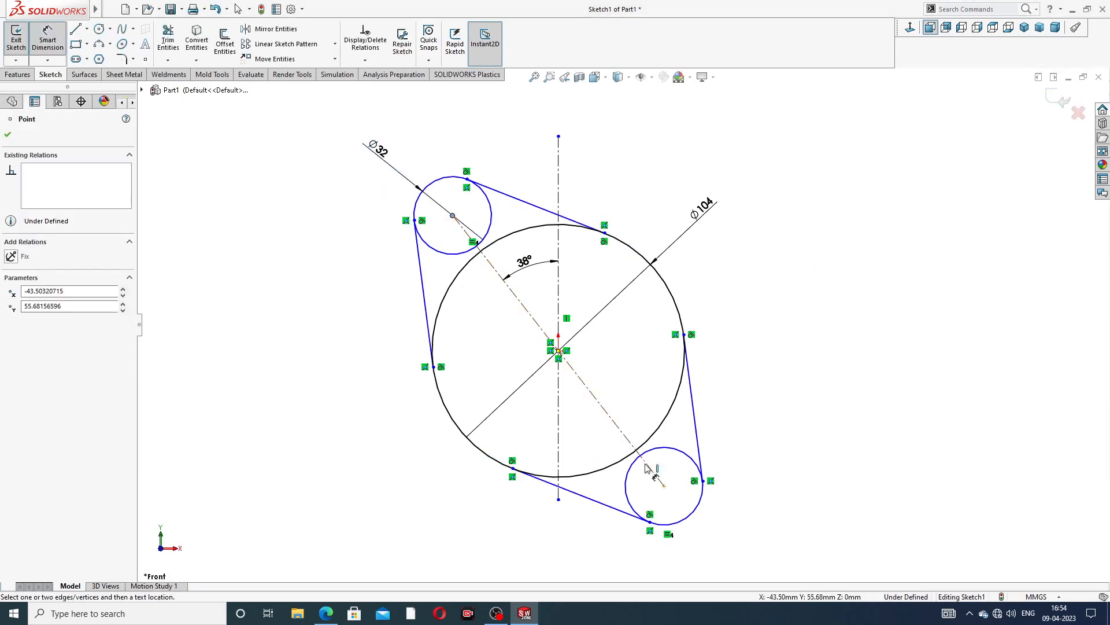
left_click(664, 487)
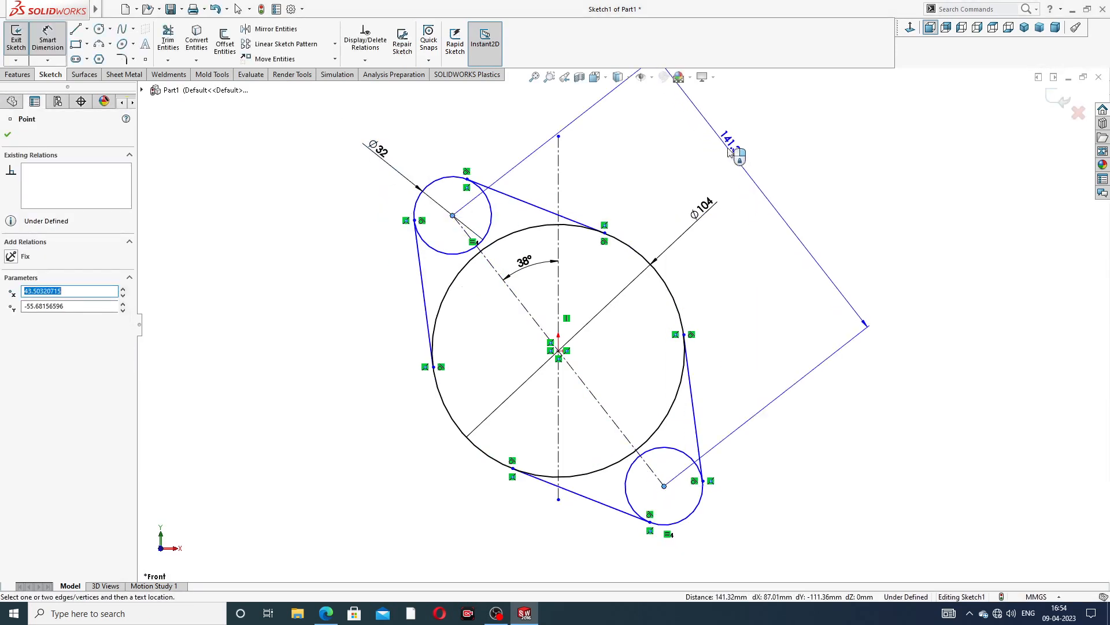
left_click(729, 171)
type("1")
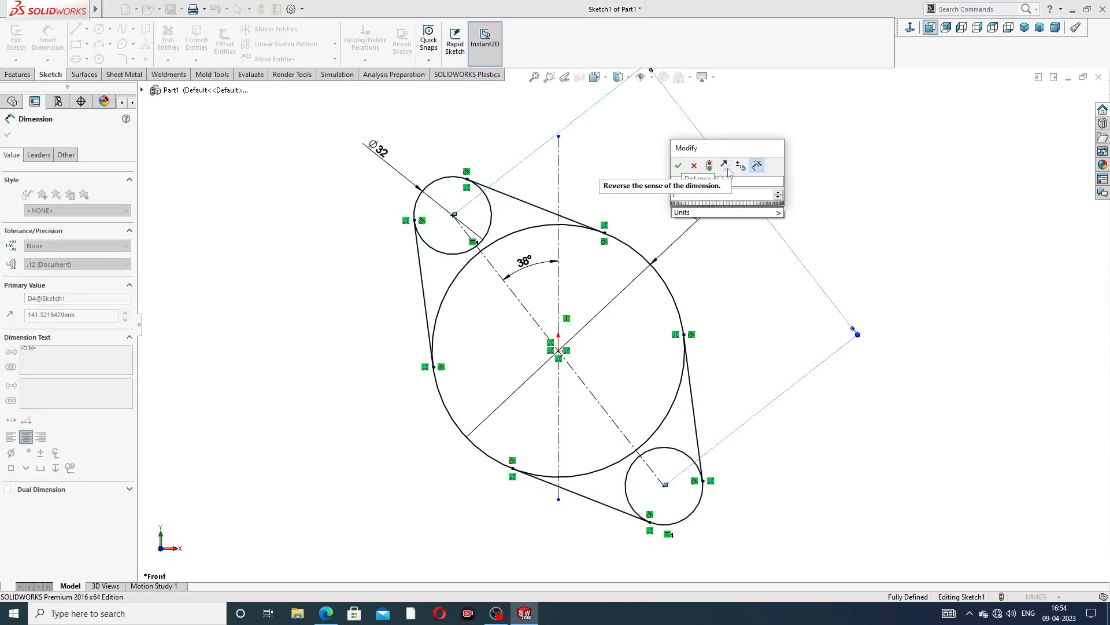
type("36")
key("Return")
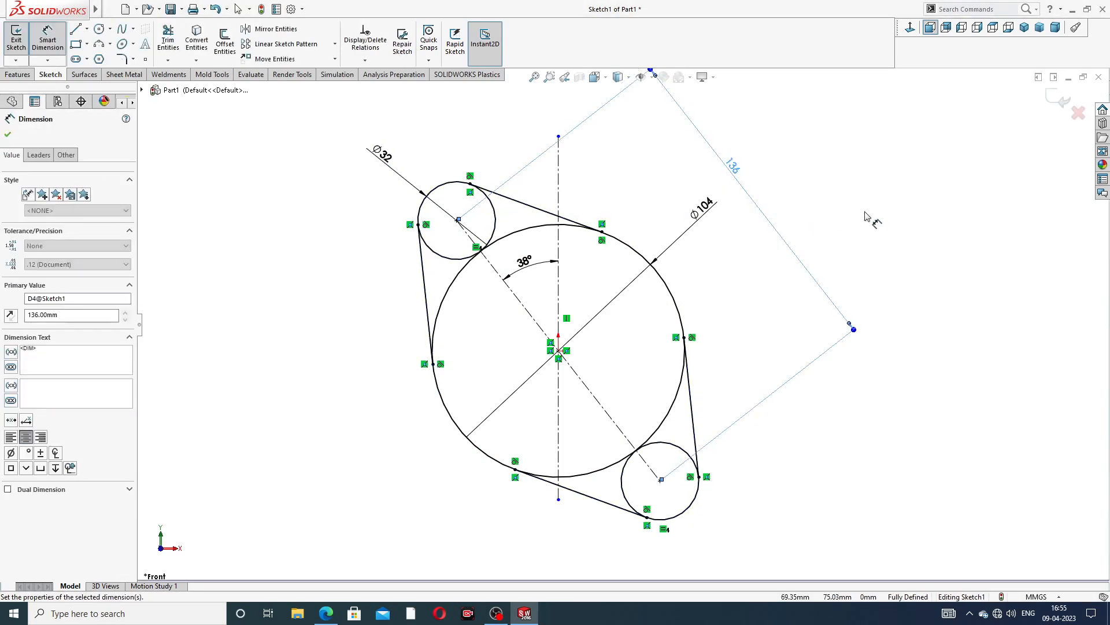
Leave the dimension command and move the 104 mm and 136 mm dimensions closer to the flange outline
scroll(753, 253, "up", 2)
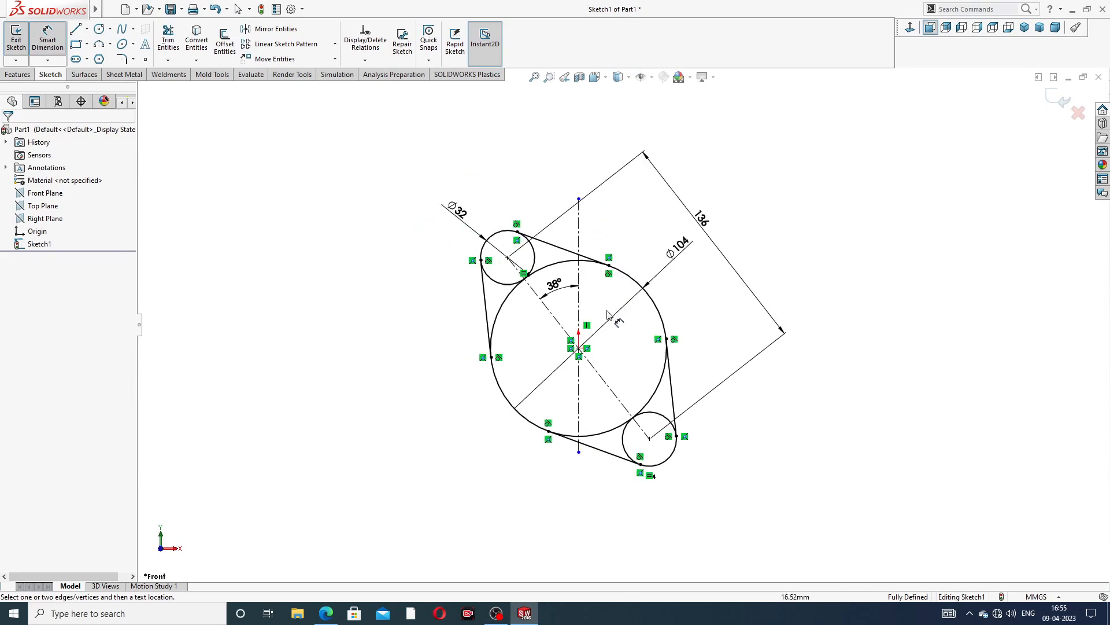
right_click(776, 176)
left_click(804, 171)
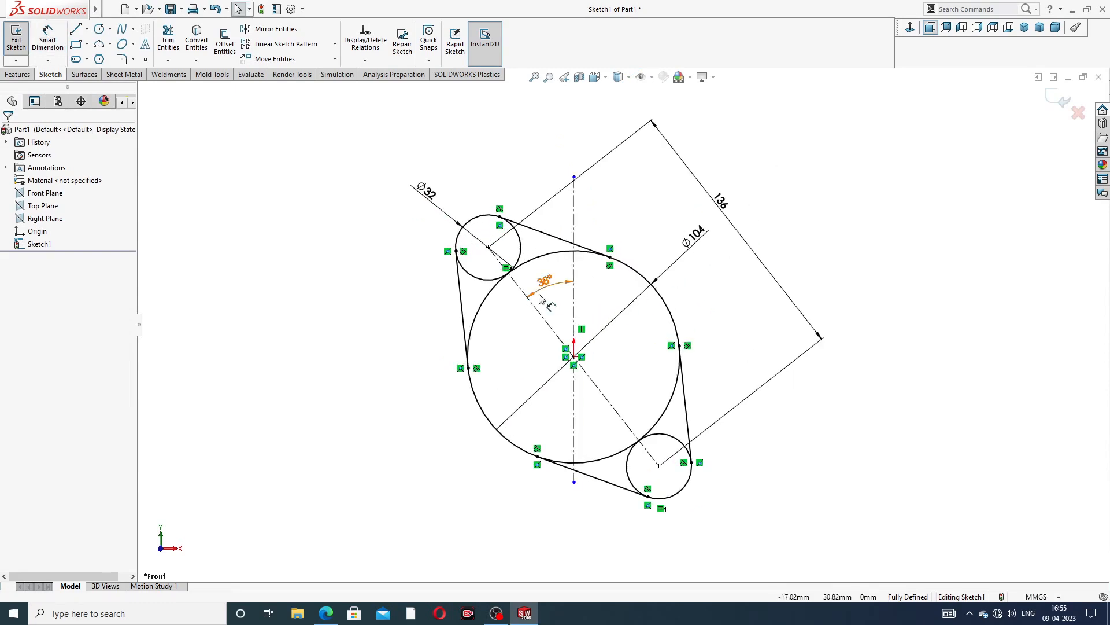
left_click_drag(709, 230, 683, 235)
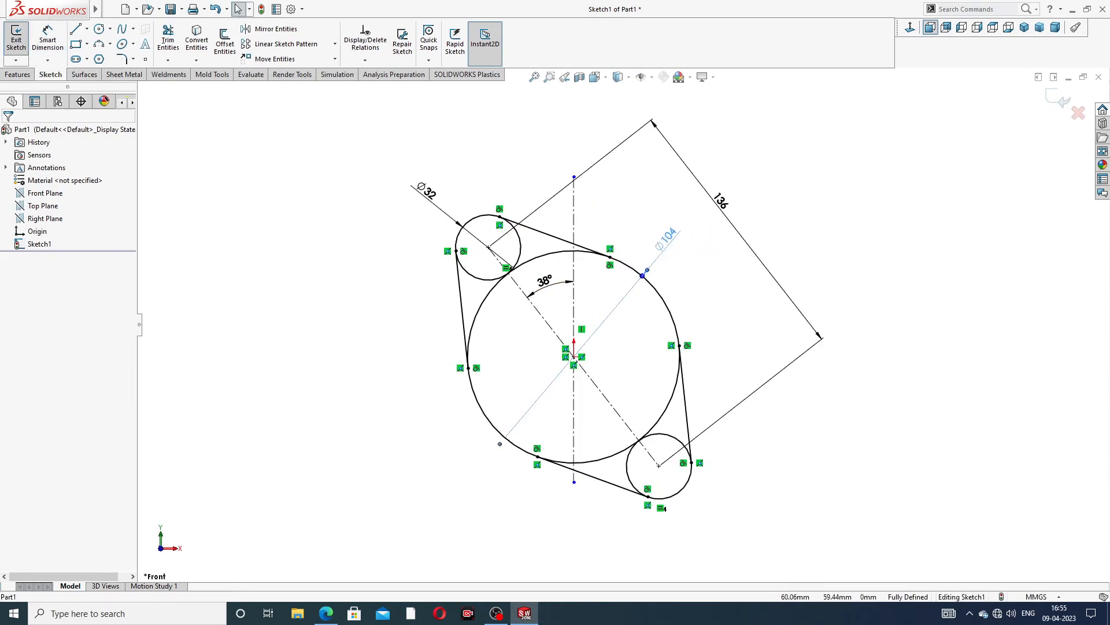
left_click(764, 193)
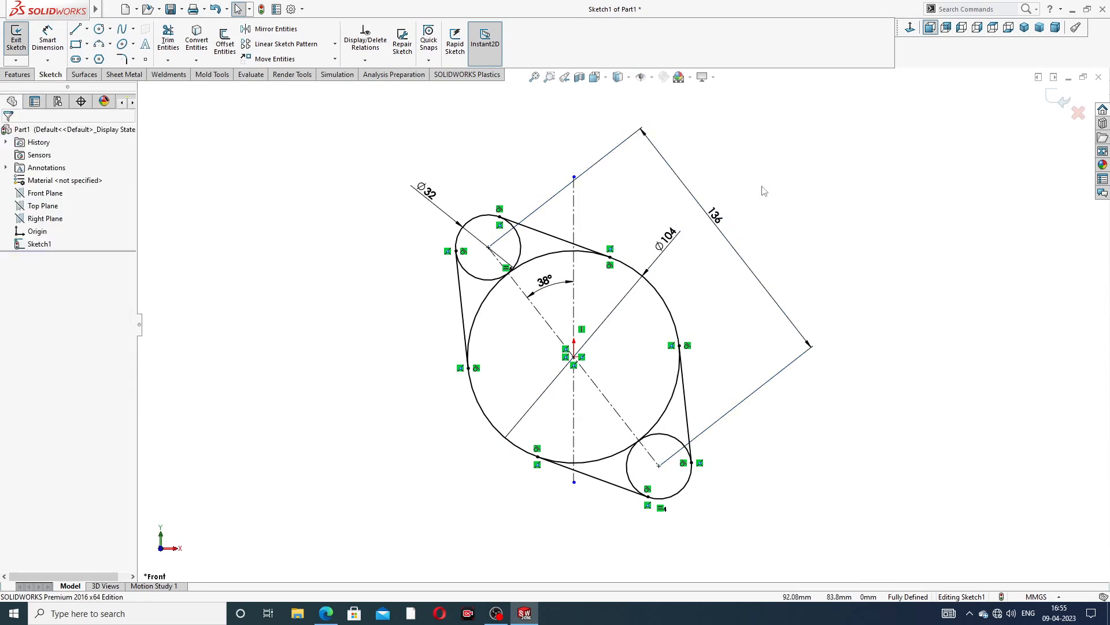
Trim the inner arcs of the two small corner circles and the large circle's arcs lying inside the flange outline
left_click(167, 44)
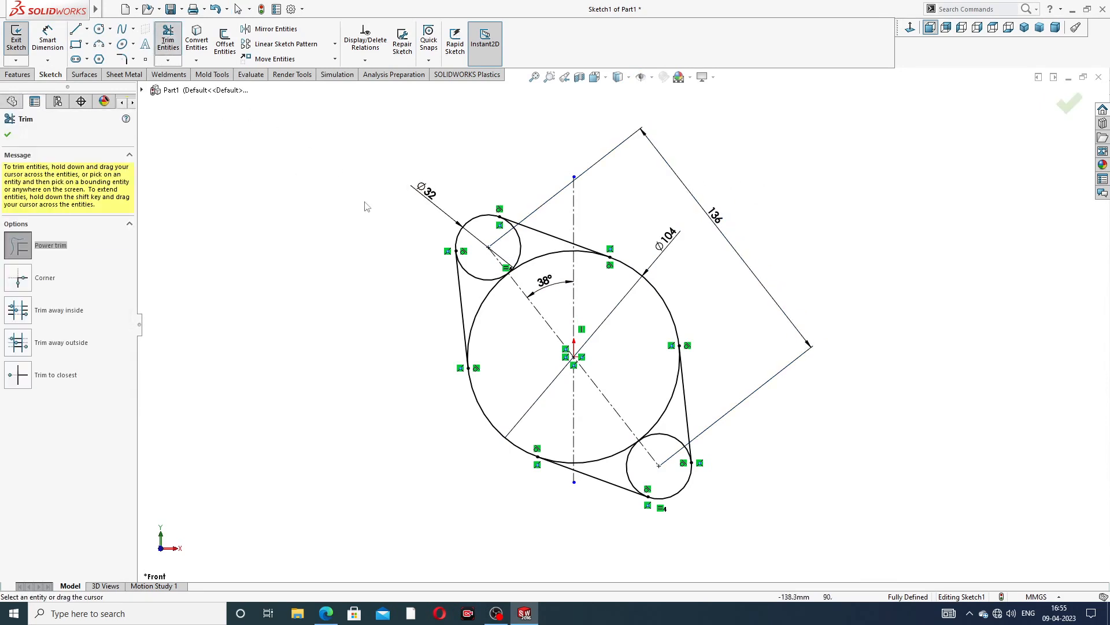
mouse_move(503, 315)
left_mouse_down()
mouse_move(511, 277)
mouse_move(535, 272)
mouse_move(509, 243)
left_mouse_up()
left_click_drag(602, 437, 634, 463)
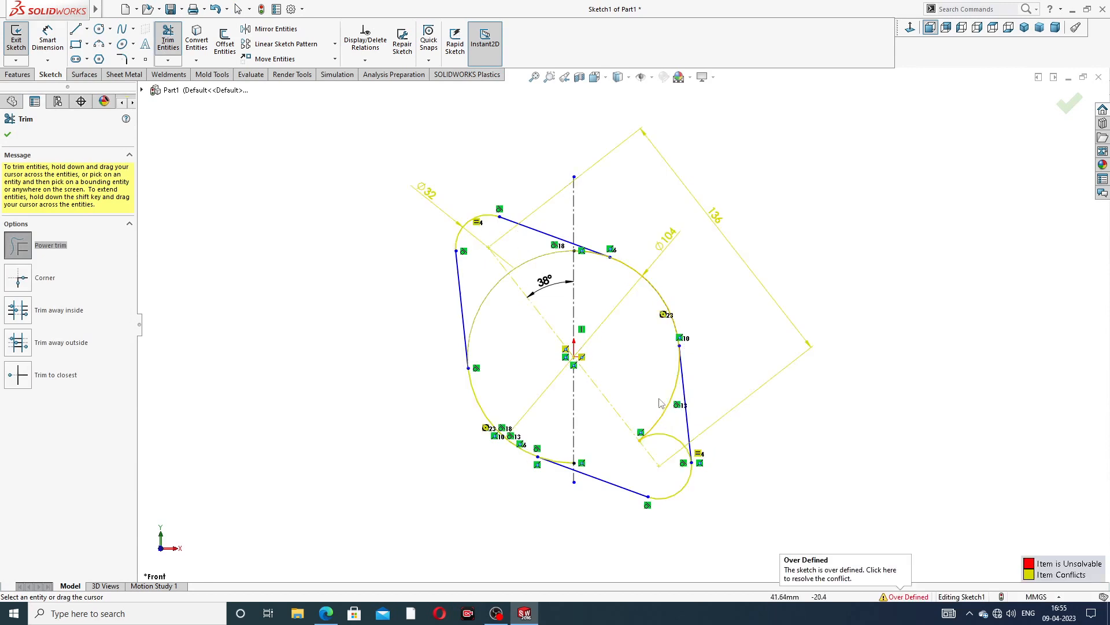
left_click_drag(658, 400, 656, 439)
Trim the leftover arc stubs of the large circle next to the vertical centerline and finish trimming
scroll(648, 394, "down", 4)
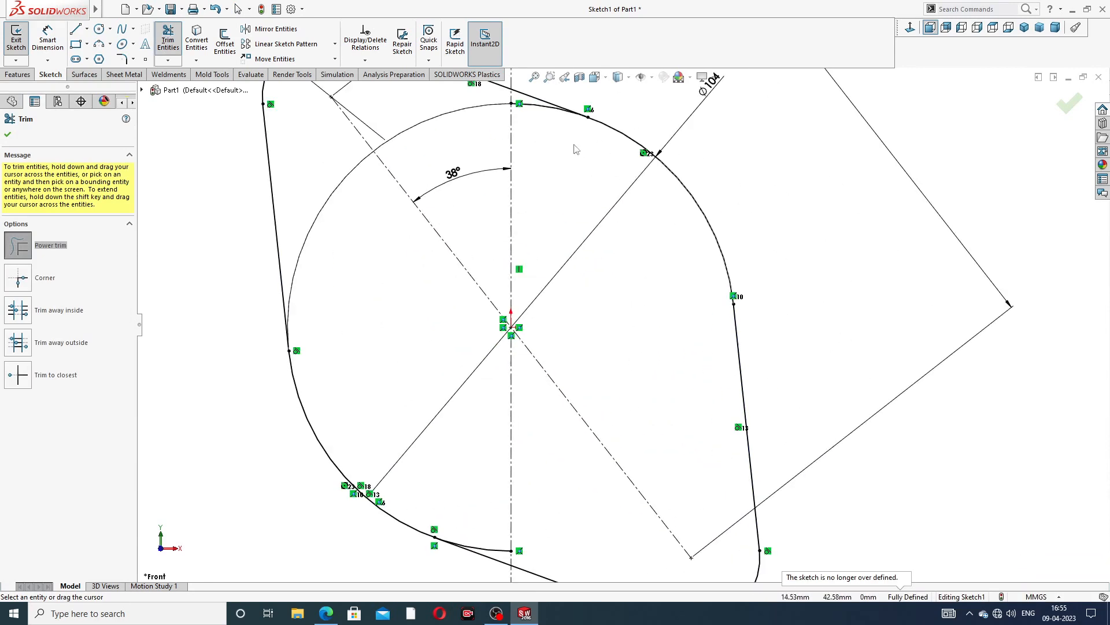
scroll(575, 149, "up", 2)
scroll(564, 182, "down", 4)
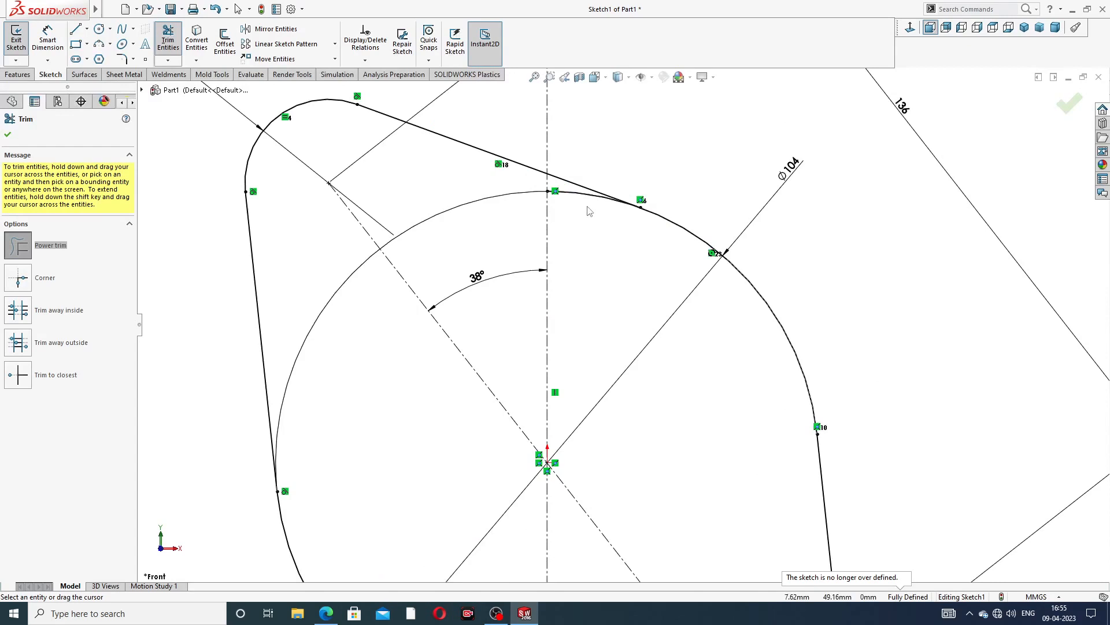
scroll(589, 211, "up", 3)
scroll(598, 292, "down", 3)
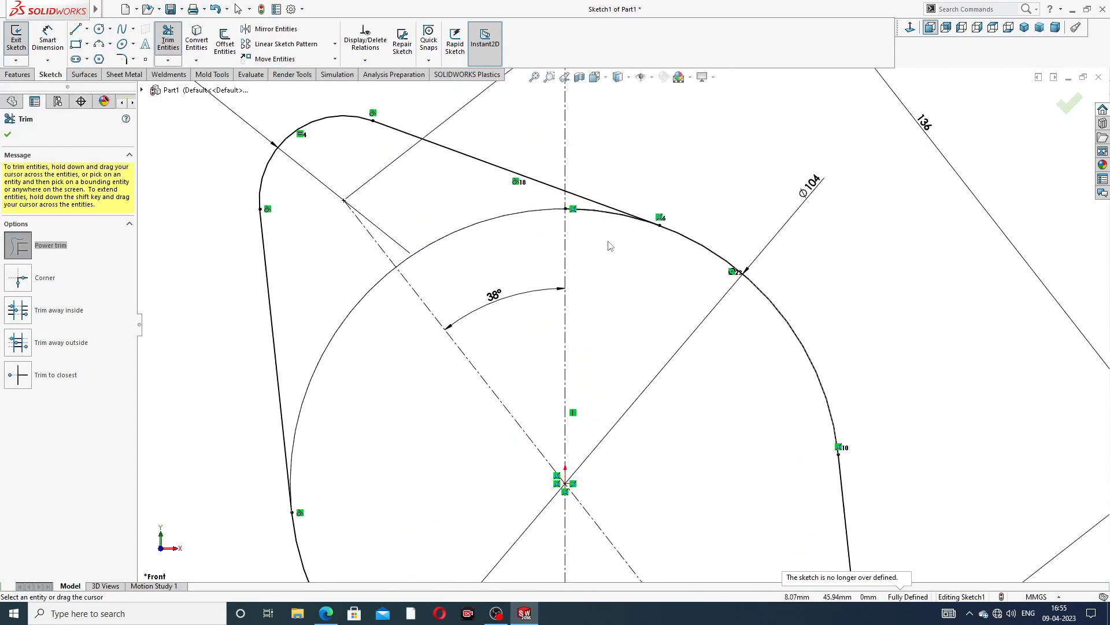
left_click_drag(608, 243, 597, 211)
scroll(615, 298, "up", 5)
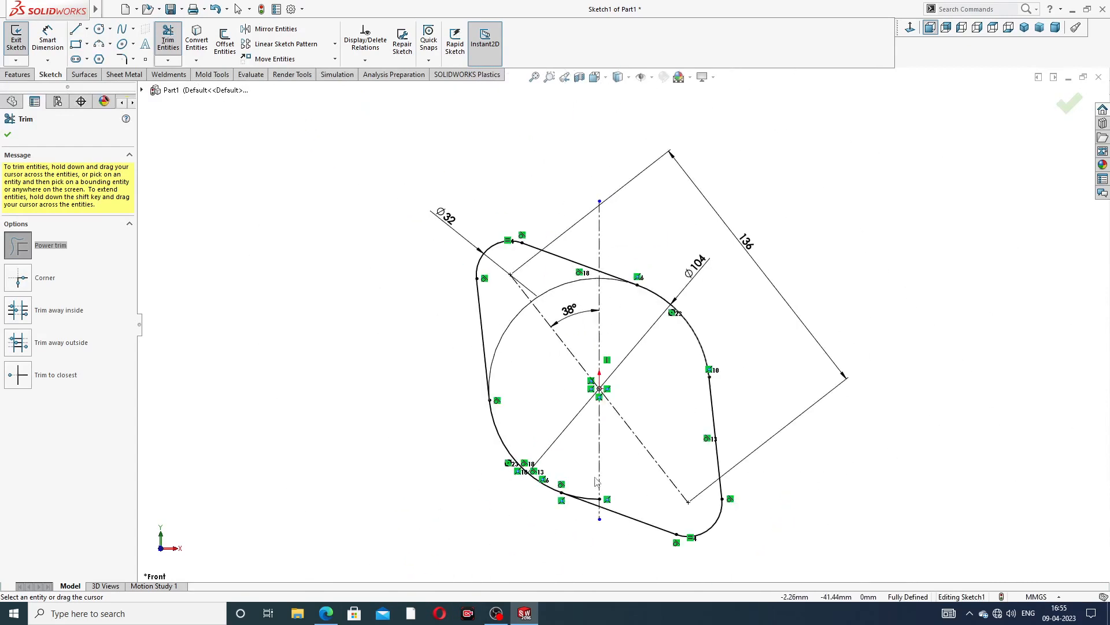
scroll(598, 482, "down", 4)
scroll(620, 417, "up", 5)
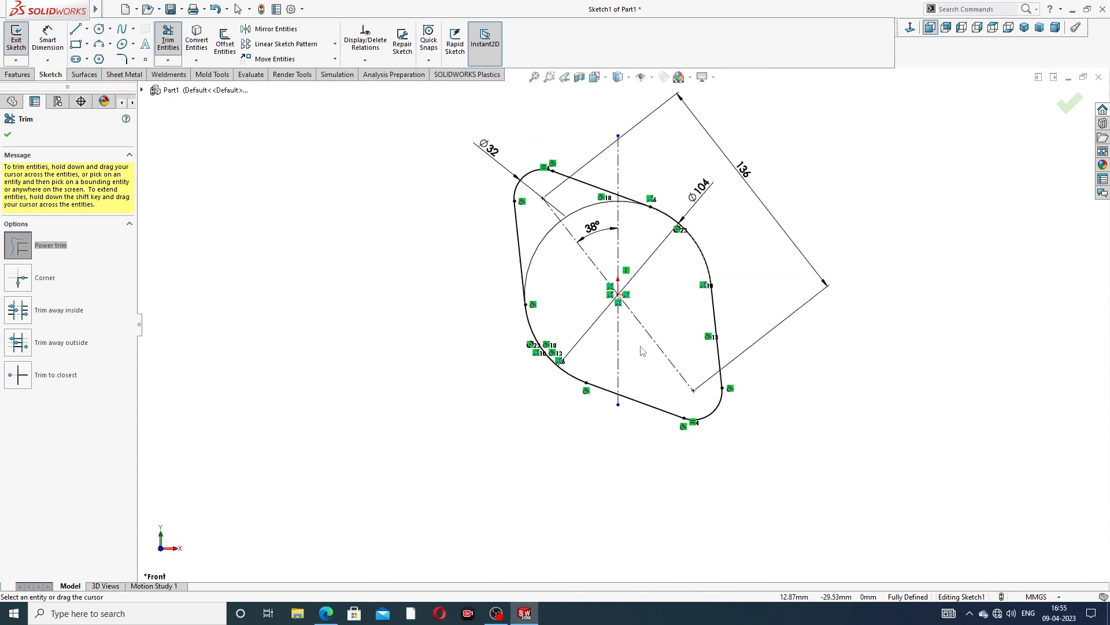
left_click(8, 136)
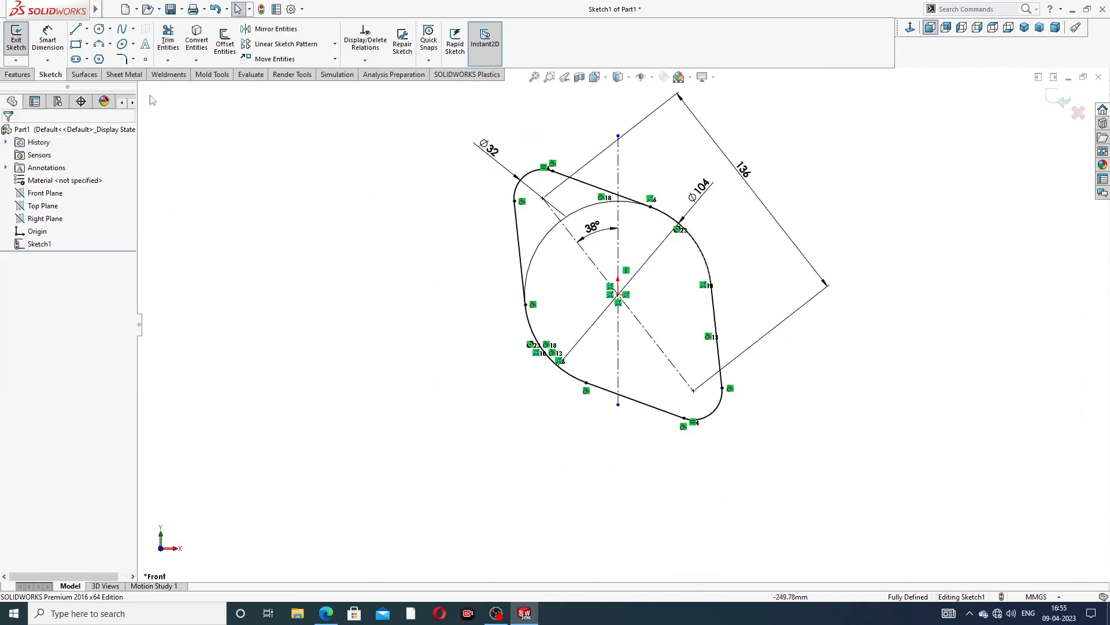
Check the flange thickness in the PDF drawing and extrude the flange sketch as a blind boss 10 mm deep
left_click(18, 75)
left_click(20, 41)
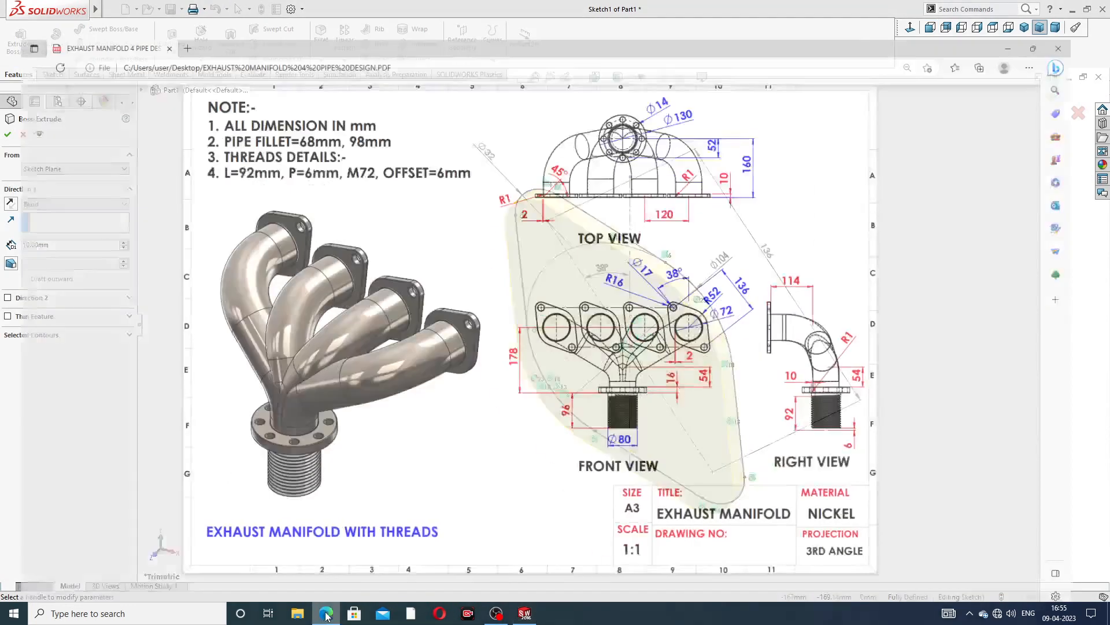
left_click(326, 613)
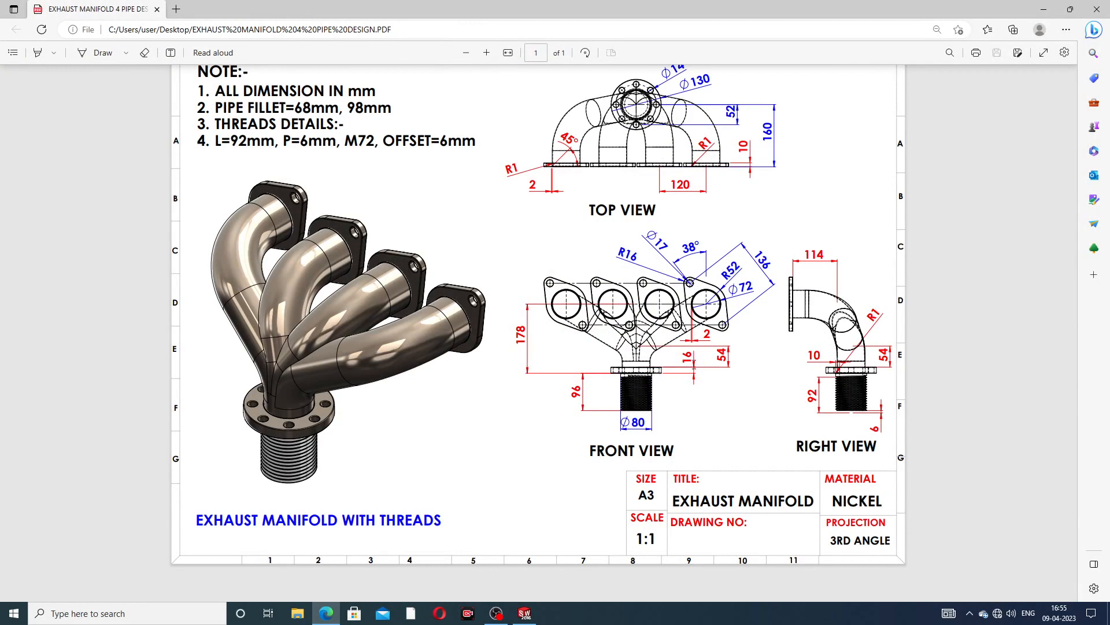
left_click(326, 613)
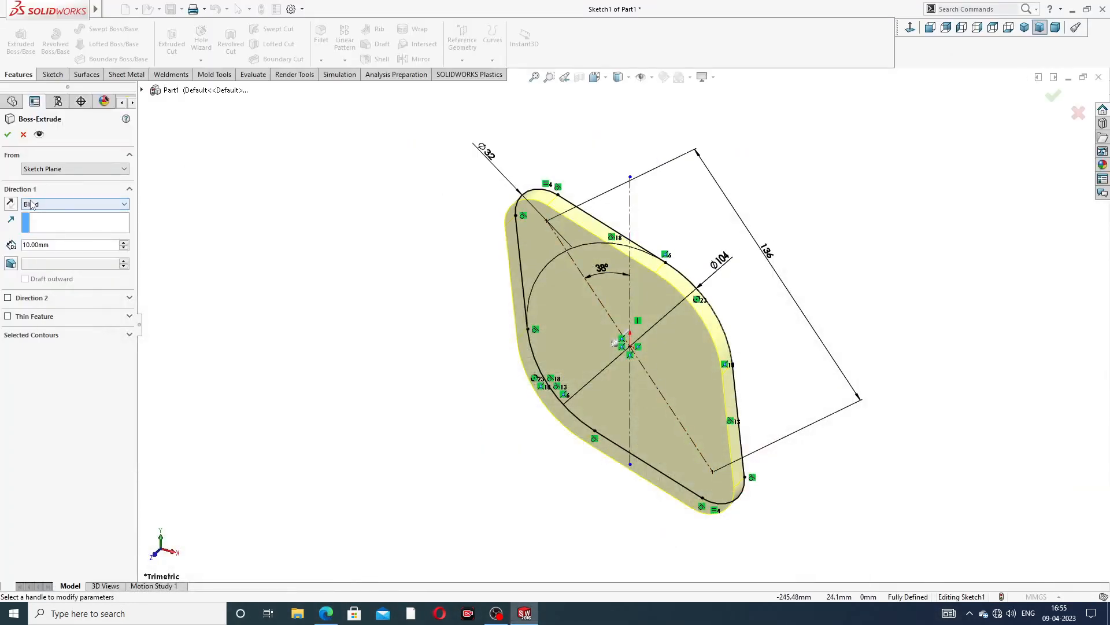
left_click(8, 135)
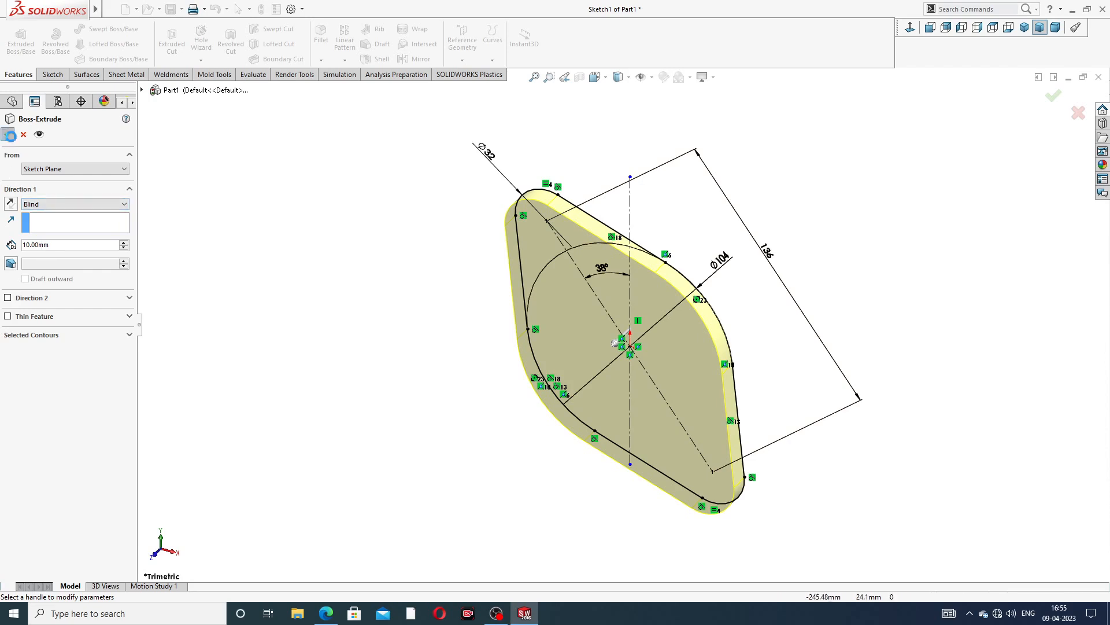
Start a sketch on the flange's front face, viewed normal, and draw a circle about 45 mm in diameter centred on the origin
middle_click_drag(746, 268, 635, 324)
left_click(635, 321)
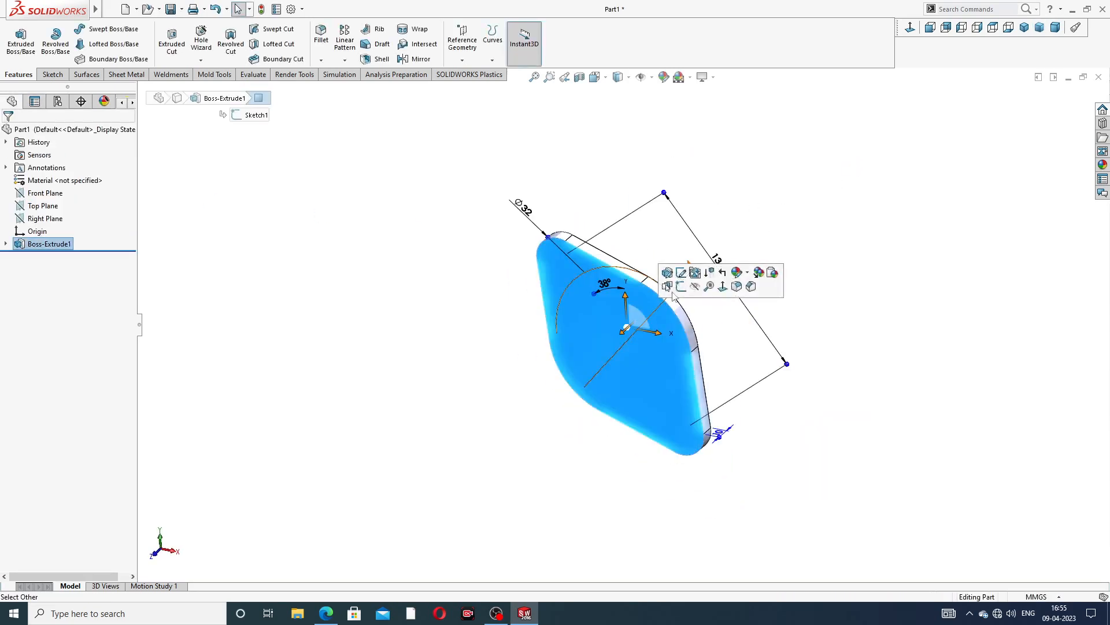
left_click(686, 296)
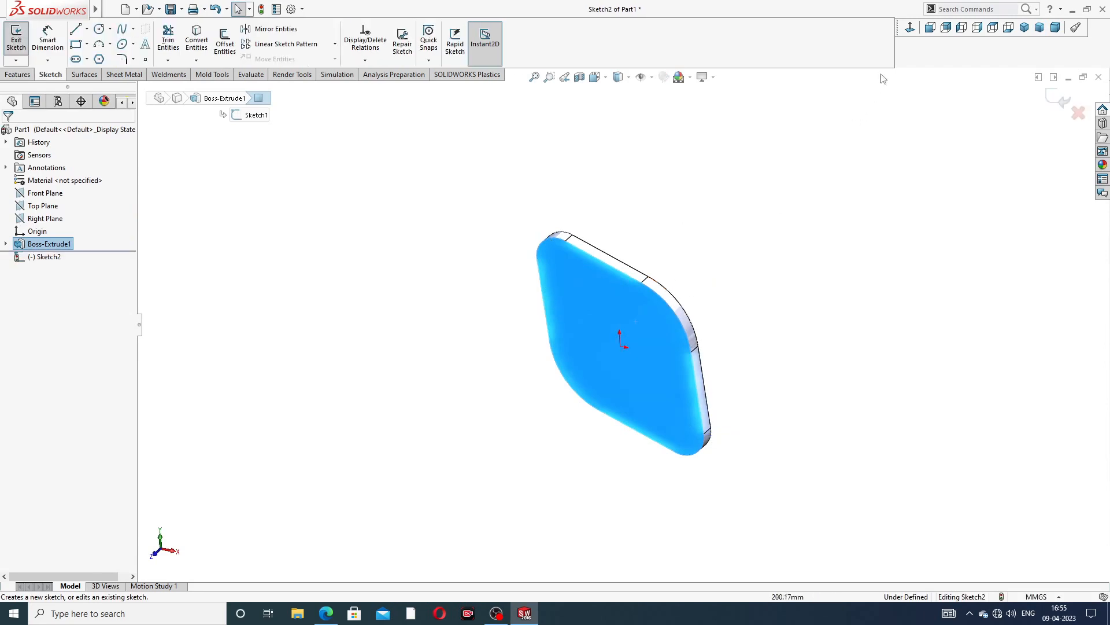
left_click(913, 34)
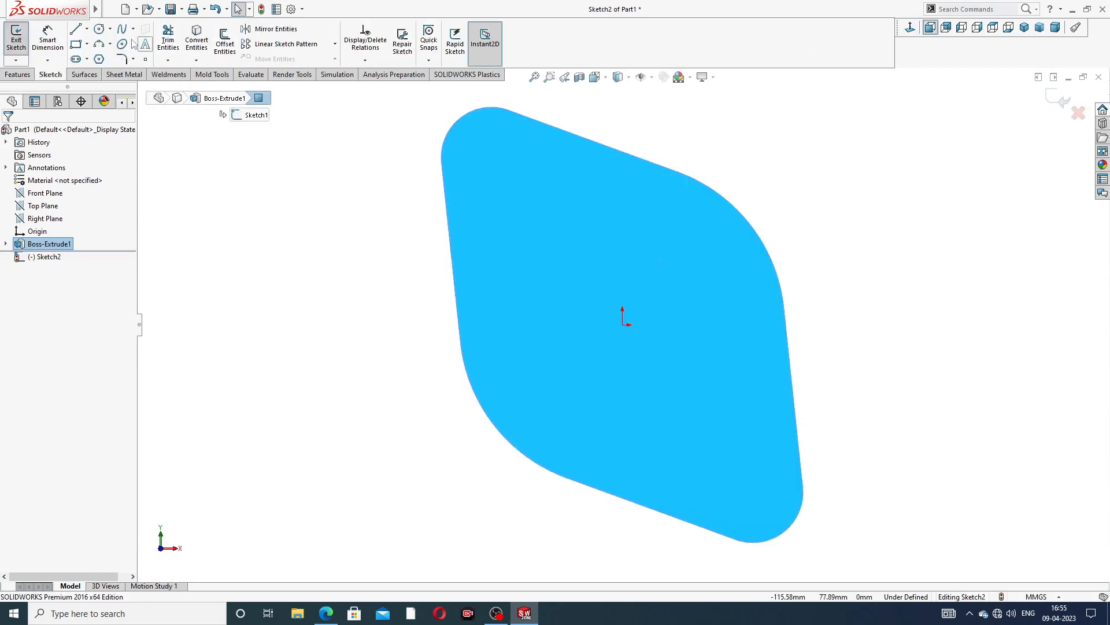
left_click(98, 29)
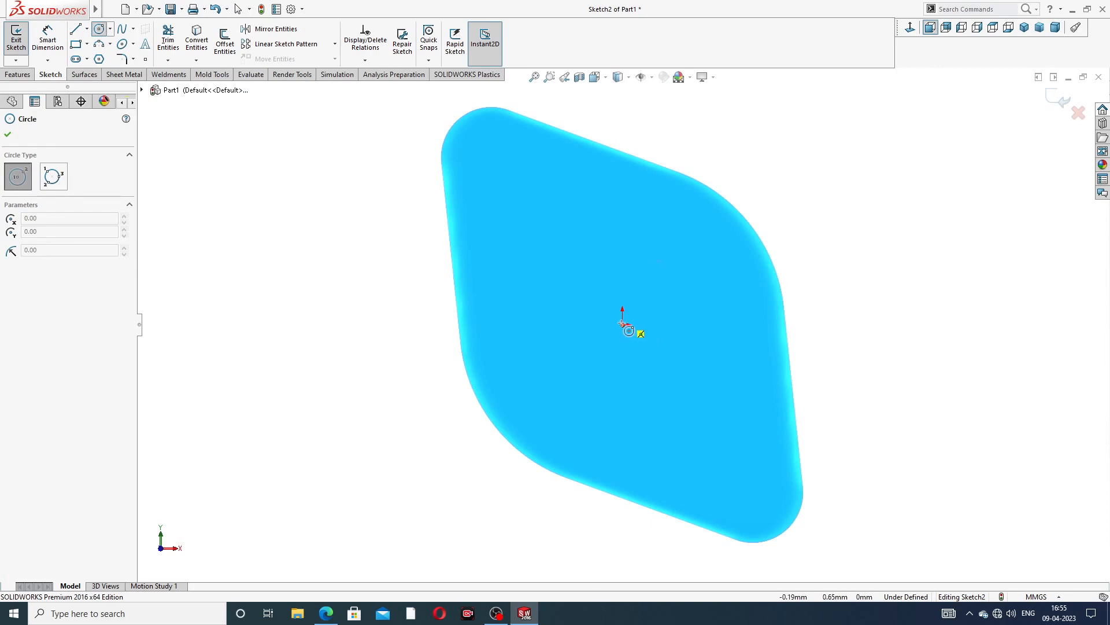
left_click(622, 325)
left_click(627, 256)
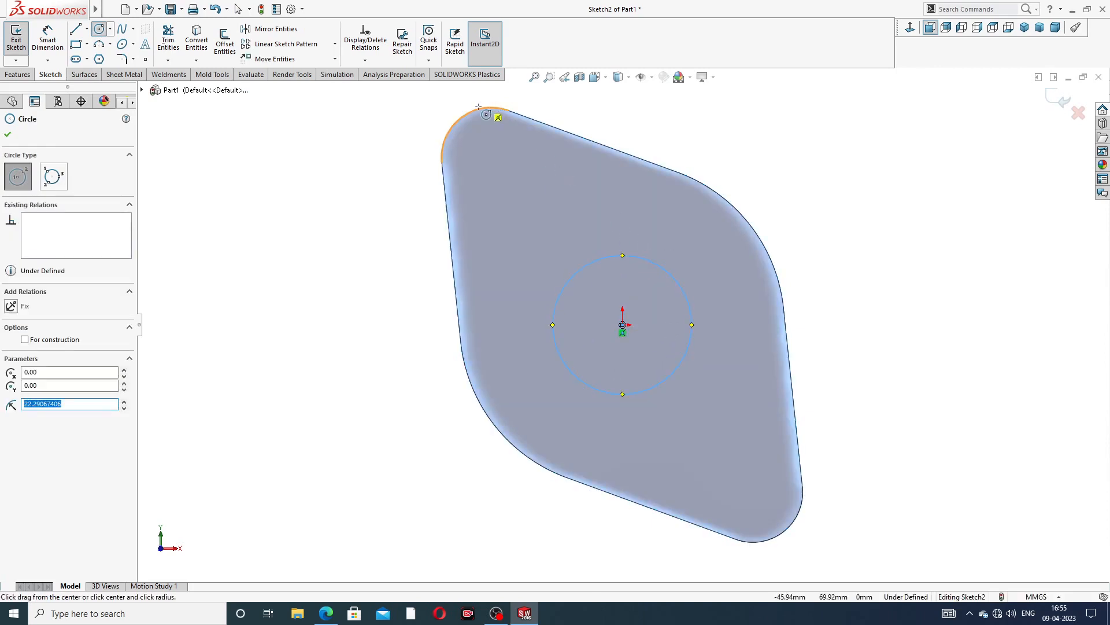
Draw a small circle about 13 mm in diameter concentric with each of the two rounded flange corners
left_click(491, 157)
left_click(506, 144)
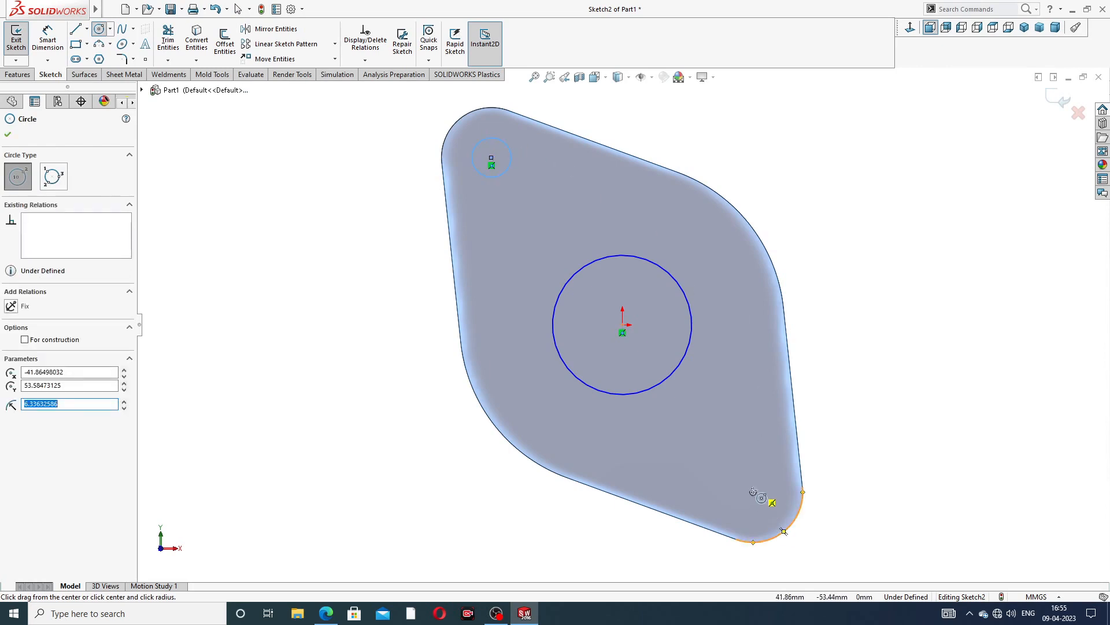
left_click(753, 492)
left_click(768, 475)
right_click(860, 219)
left_click(883, 223)
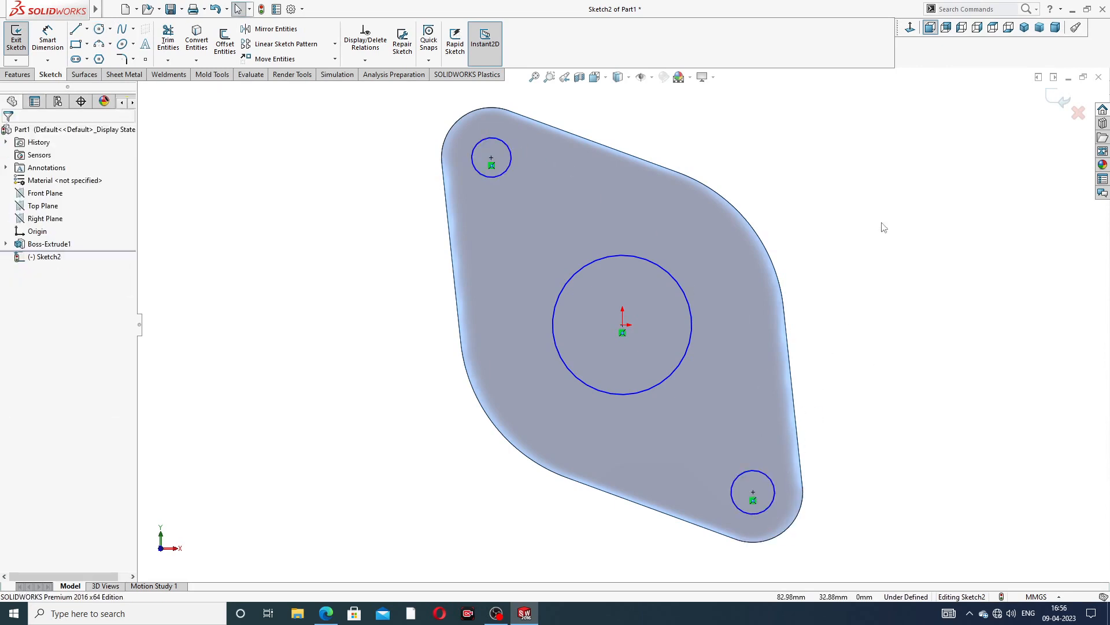
Make the two small corner circles equal in size
left_click(509, 163)
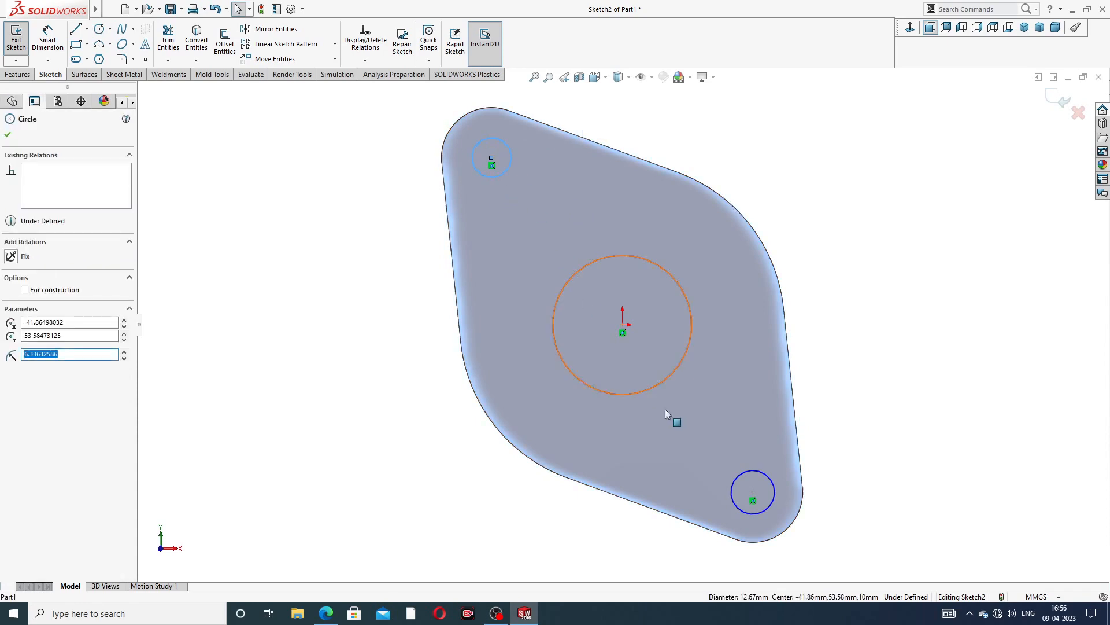
left_click(751, 470, "ctrl")
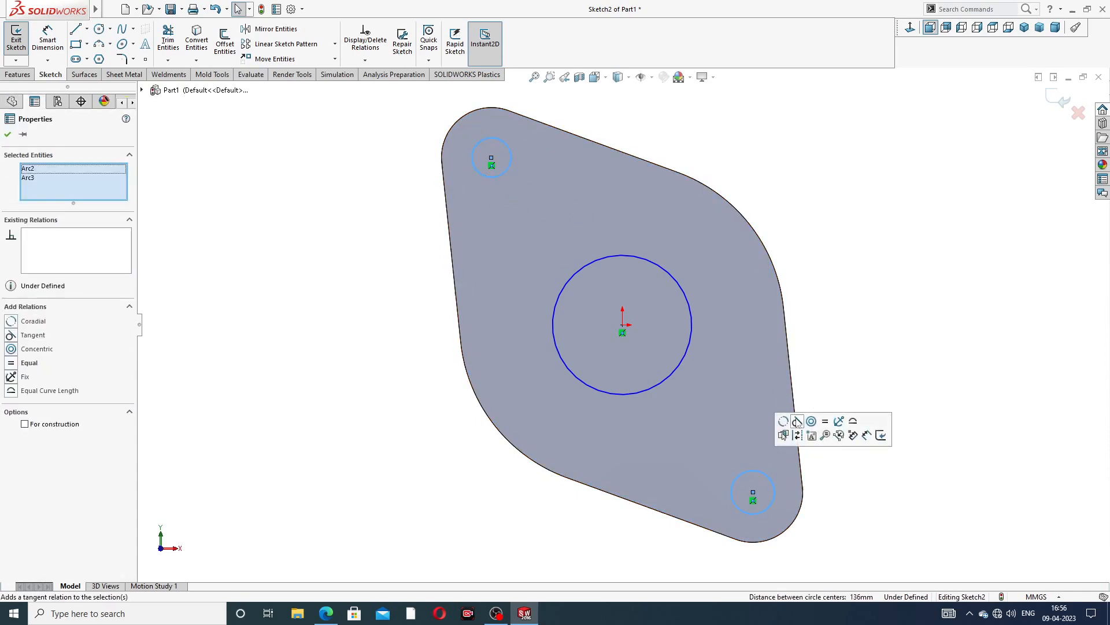
key("Escape")
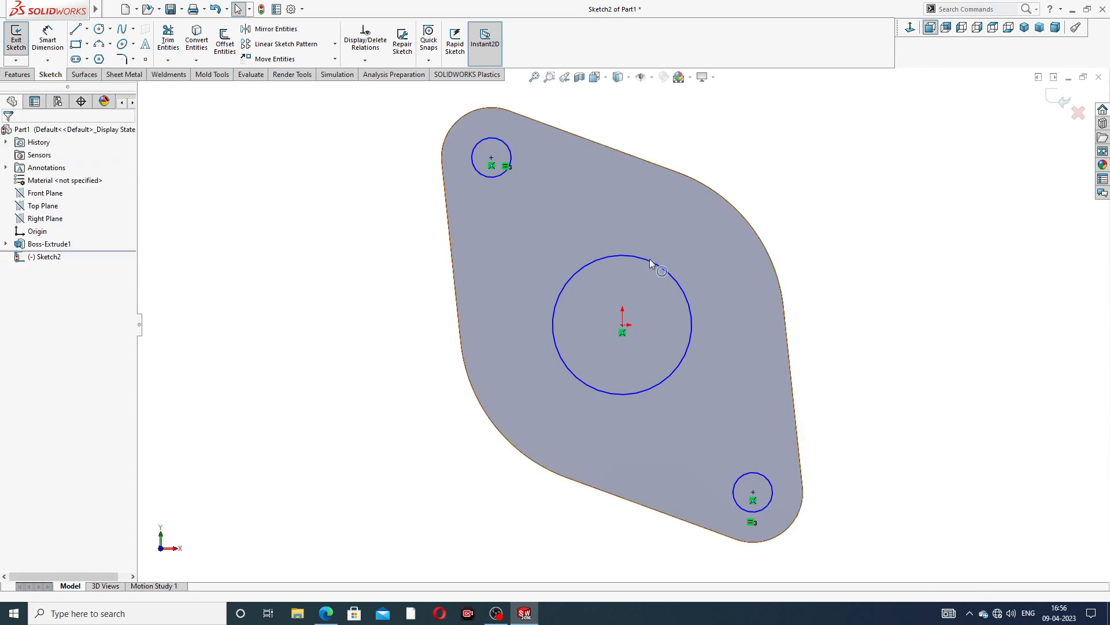
Dimension the central circle's diameter as 72 mm
left_click(36, 49)
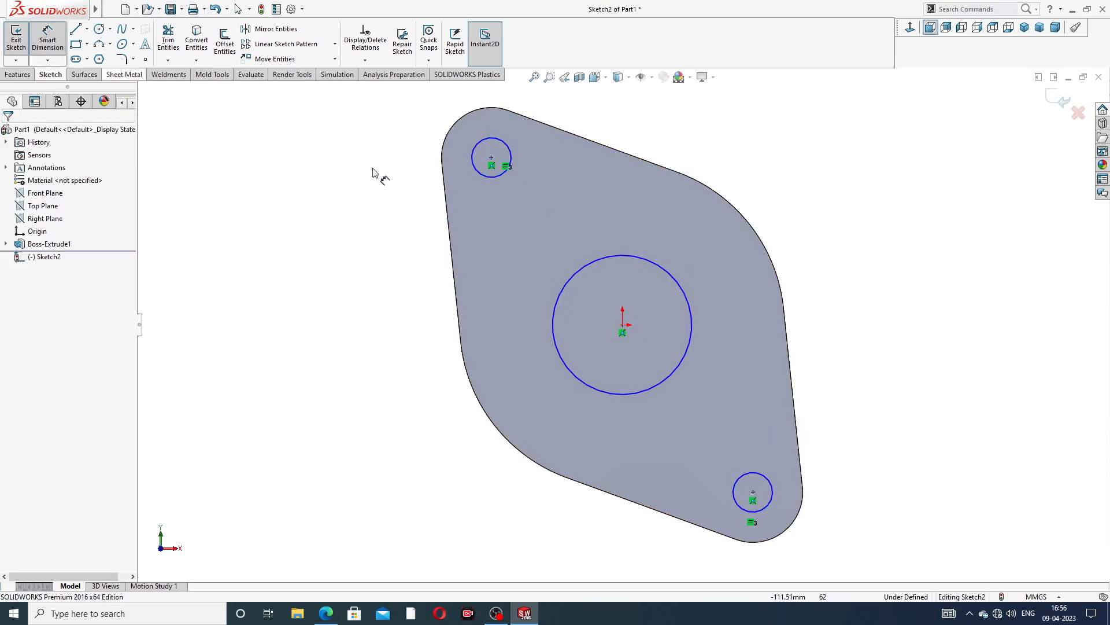
left_click(674, 271)
left_click(776, 176)
type("72")
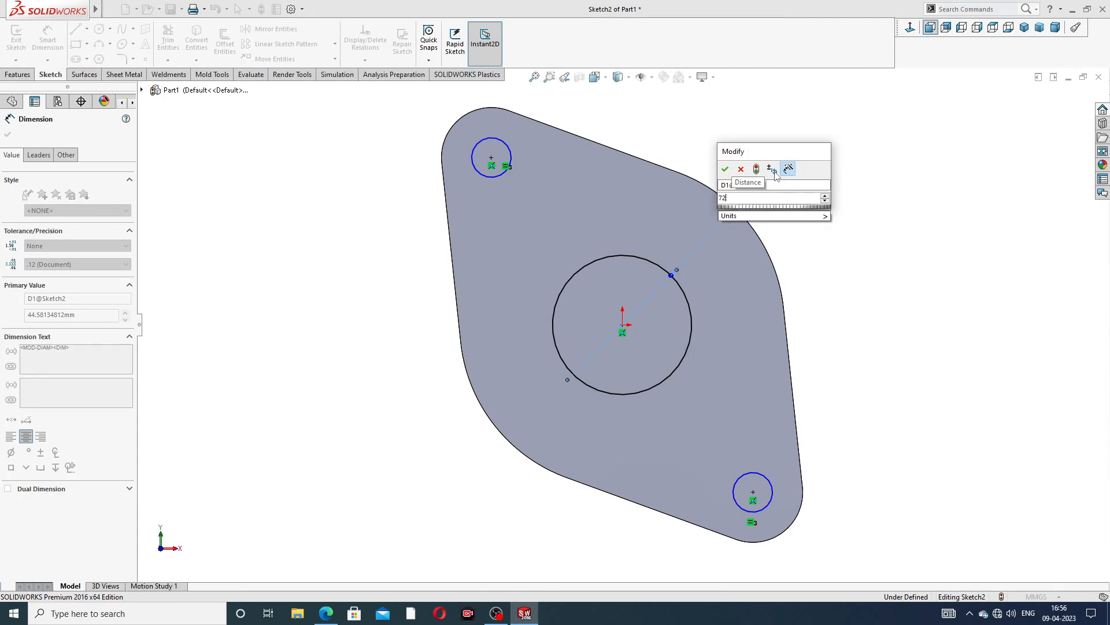
key("Return")
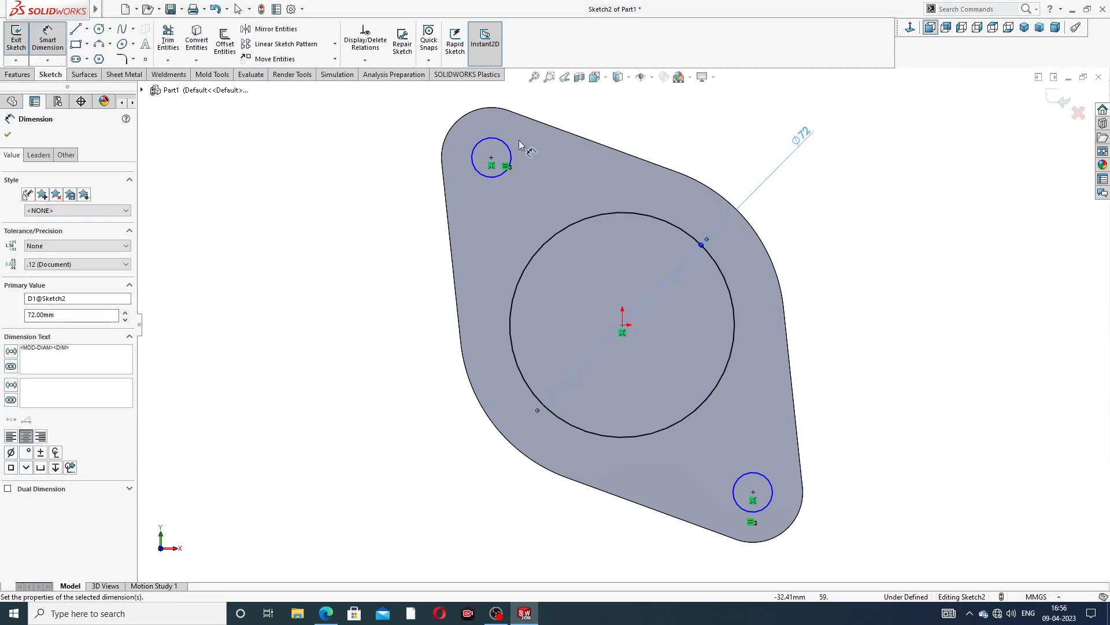
Dimension the upper corner circle's diameter as 17 mm and leave the dimension command
left_click(503, 143)
left_click(408, 135)
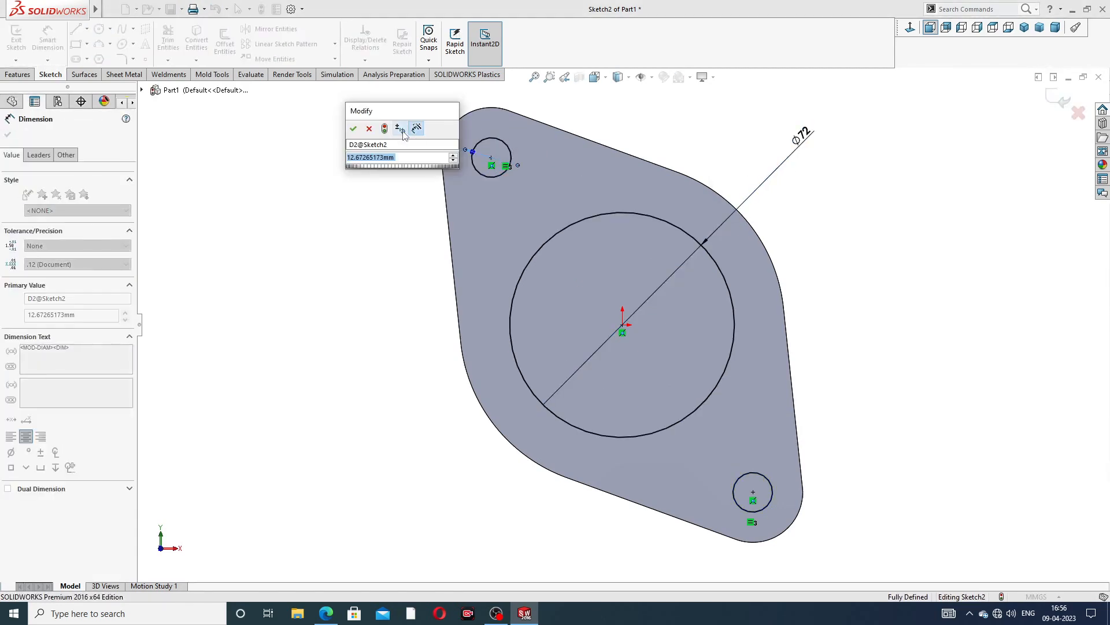
type("1")
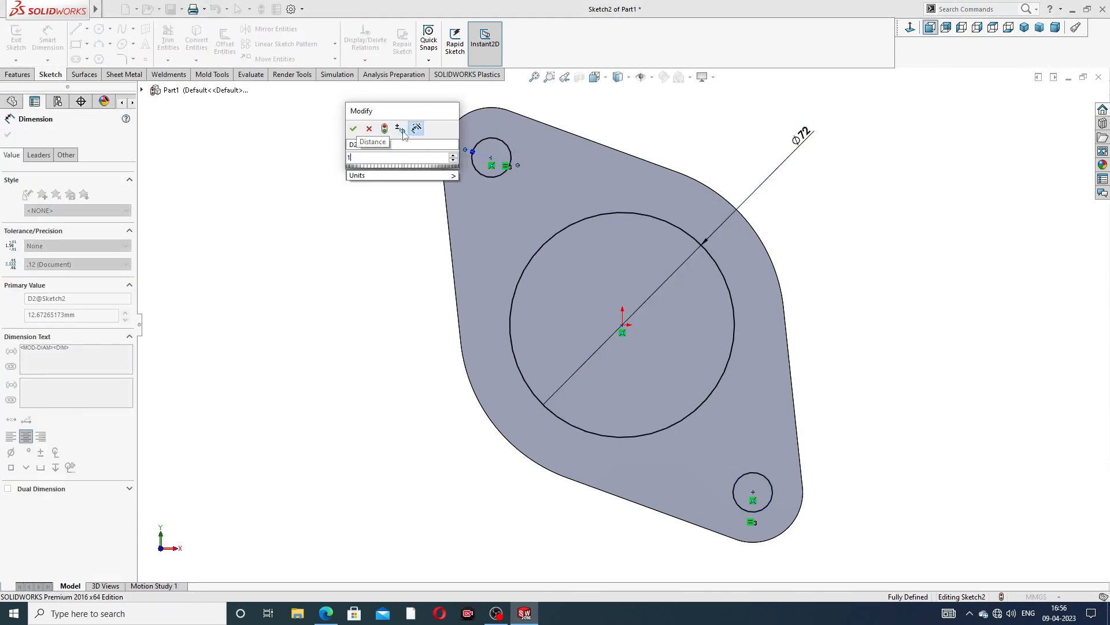
type("7")
key("Return")
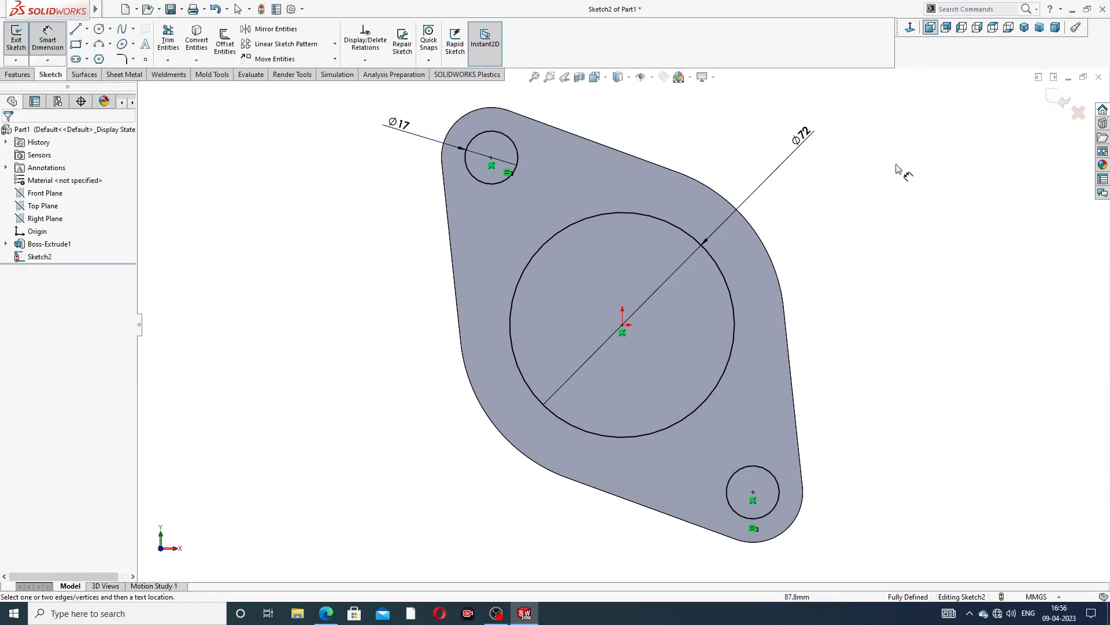
right_click(896, 167)
left_click(937, 179)
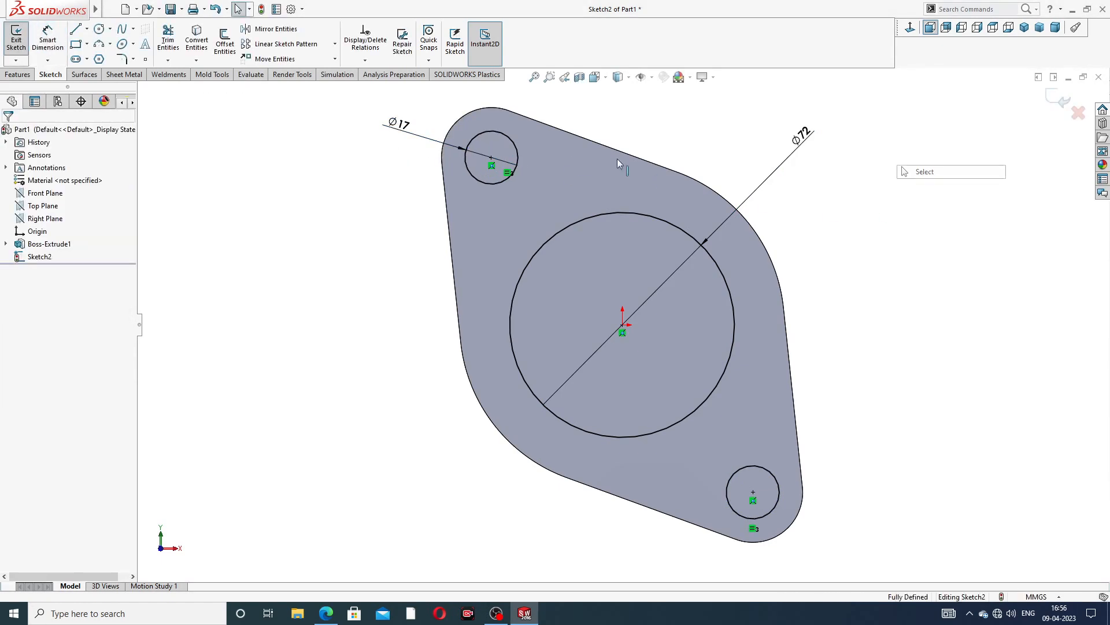
Cut the central bore and the two bolt holes through the flange with a blind extruded cut 10 mm deep
left_click(6, 77)
left_click(172, 41)
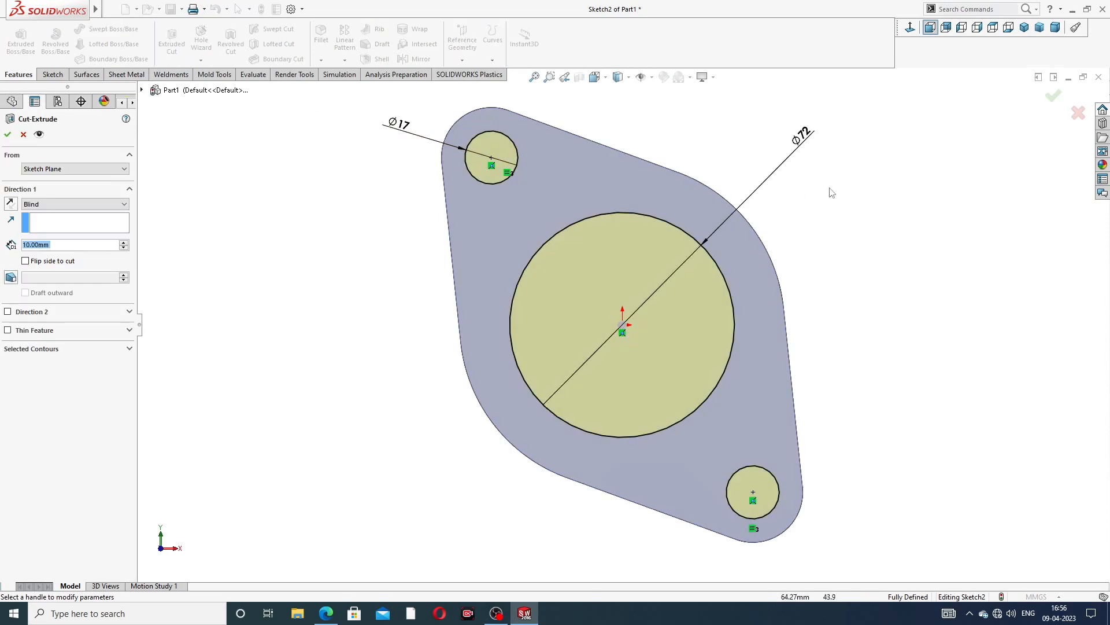
middle_click_drag(842, 195, 711, 224)
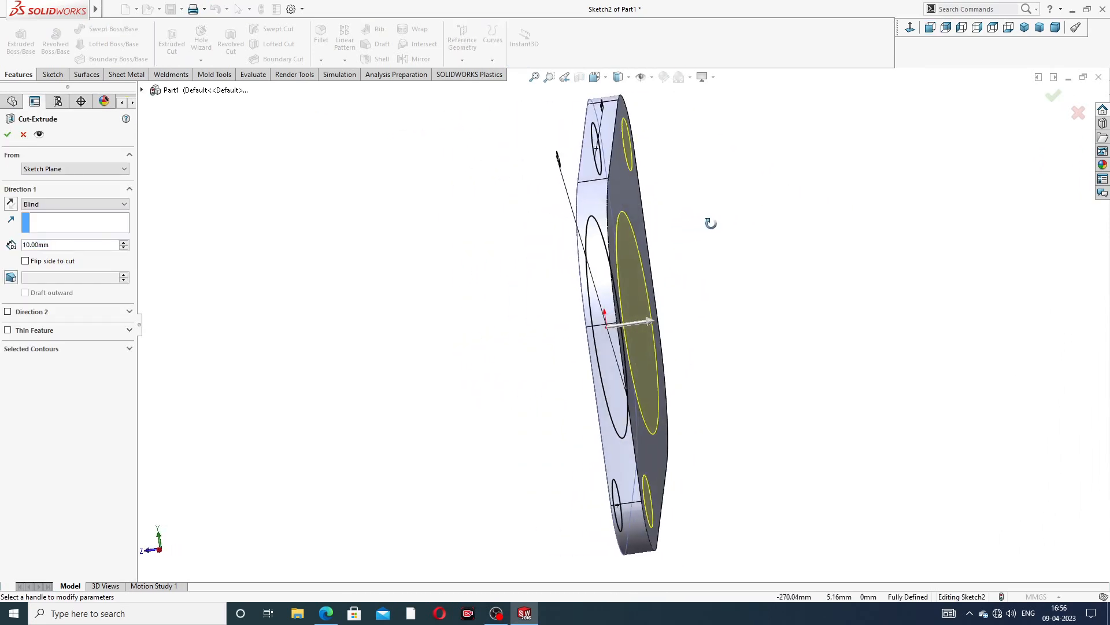
left_click(1054, 100)
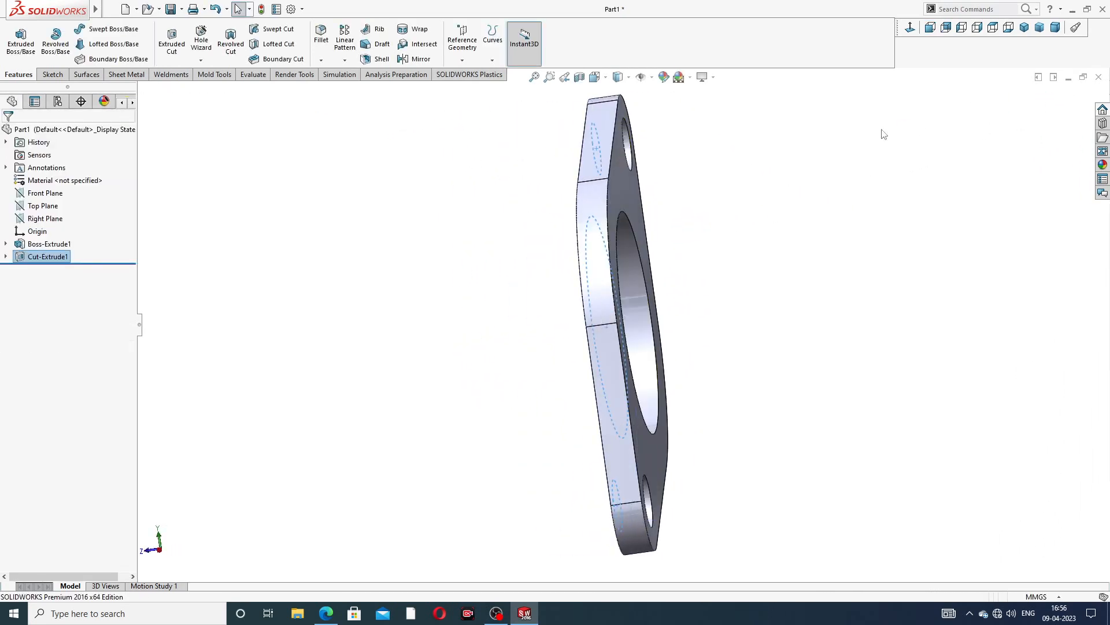
scroll(751, 217, "up", 3)
middle_click_drag(754, 215, 840, 166)
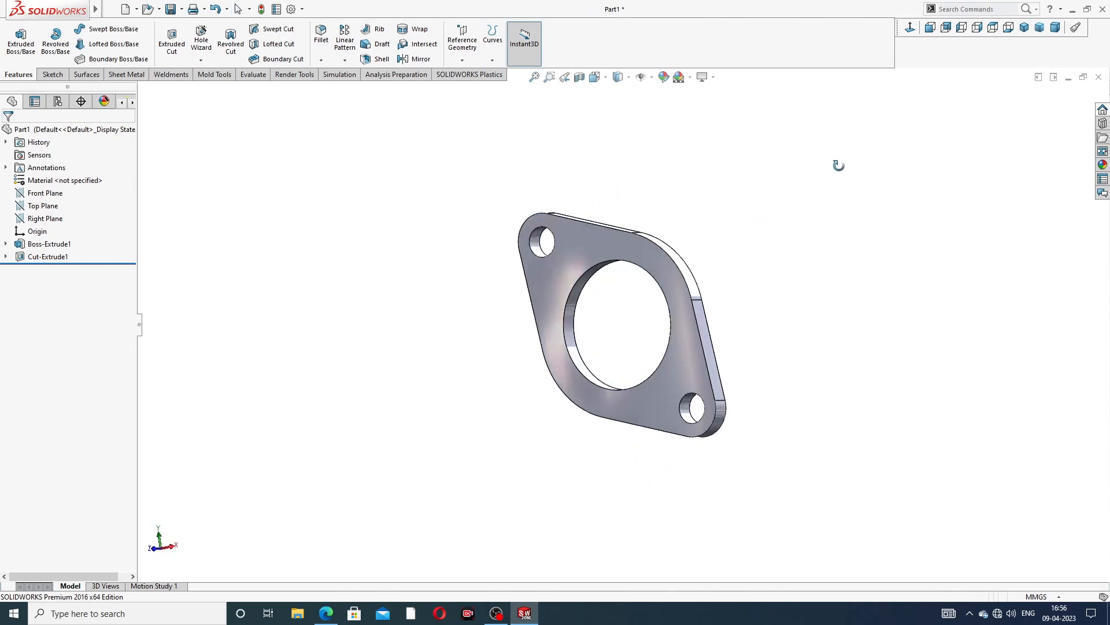
middle_click_drag(528, 337, 589, 354)
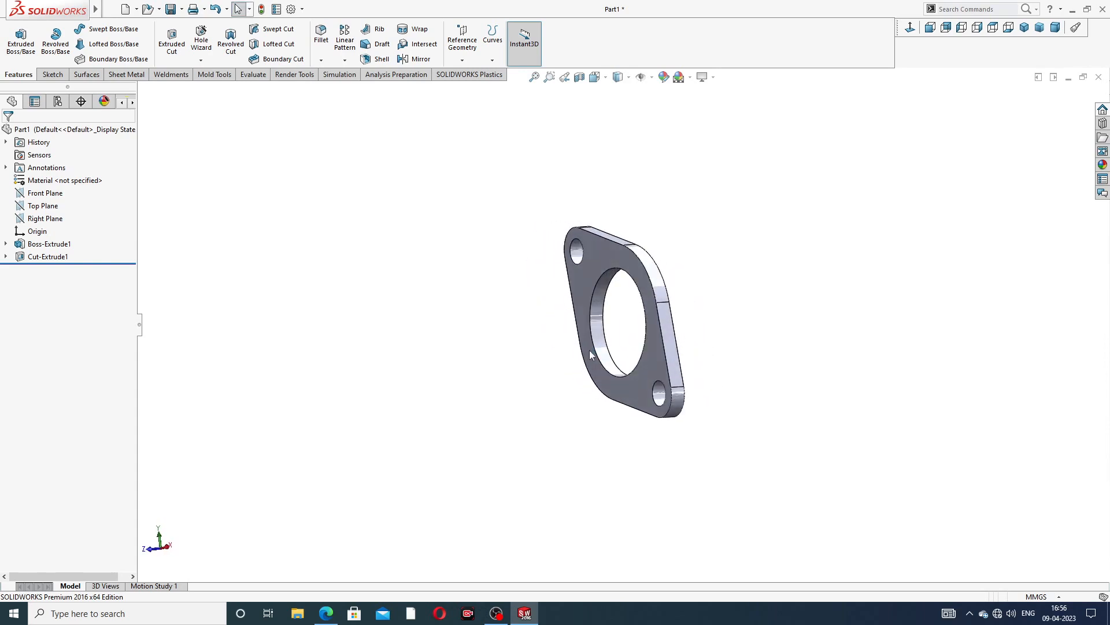
scroll(590, 356, "down", 2)
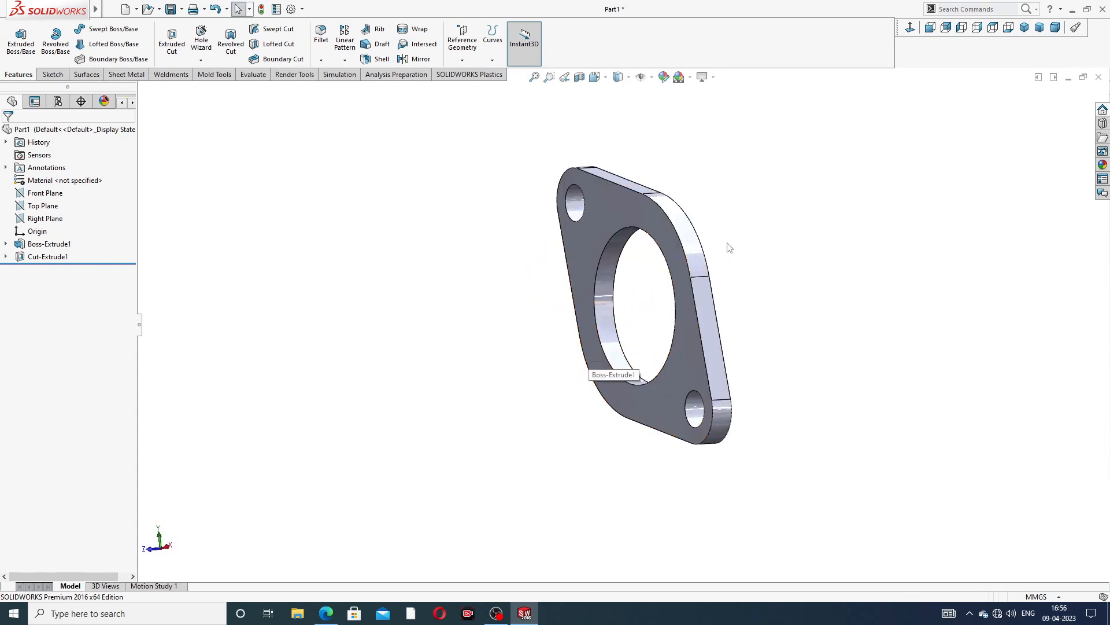
On the flange's front face, sketch a horizontal centerline about 104 mm long running leftward from the origin and exit the sketch
scroll(690, 245, "up", 2)
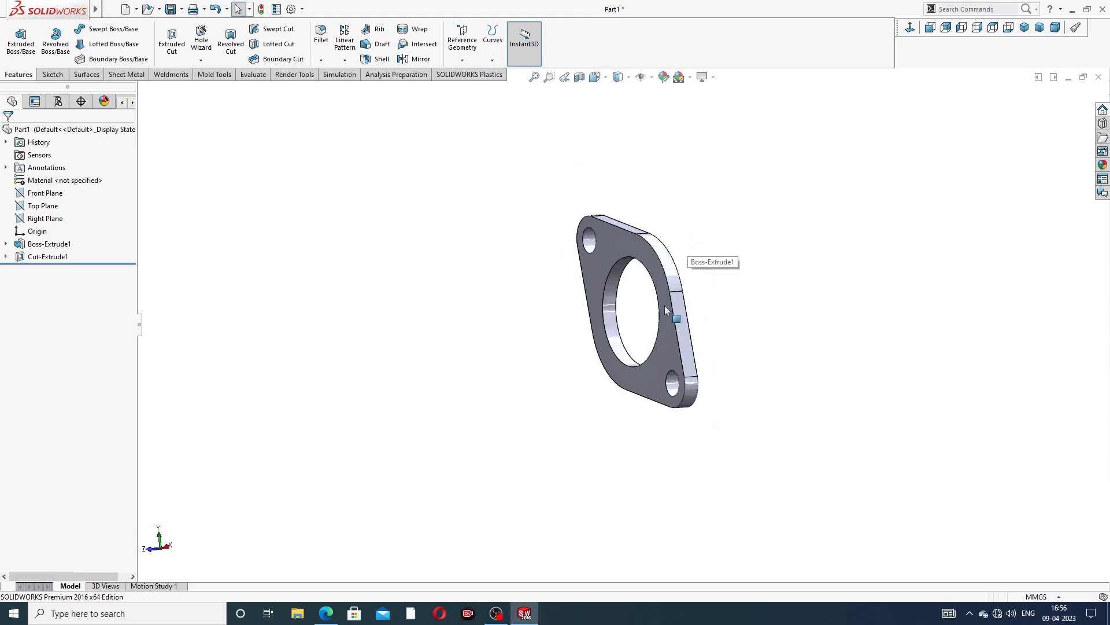
scroll(664, 305, "down", 2)
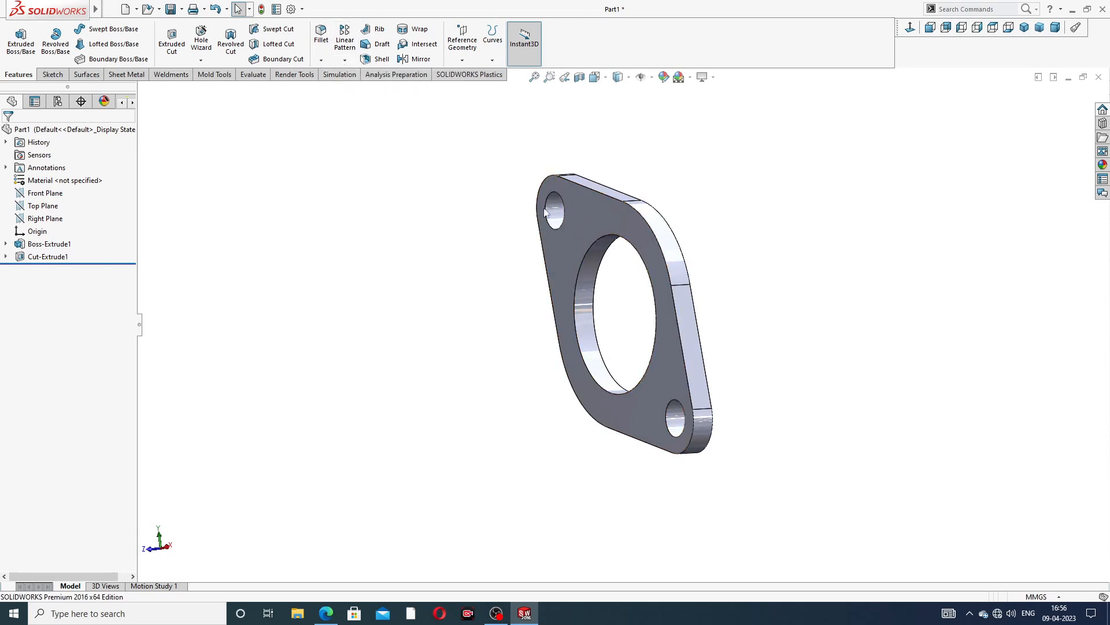
left_click(578, 212)
left_click(624, 177)
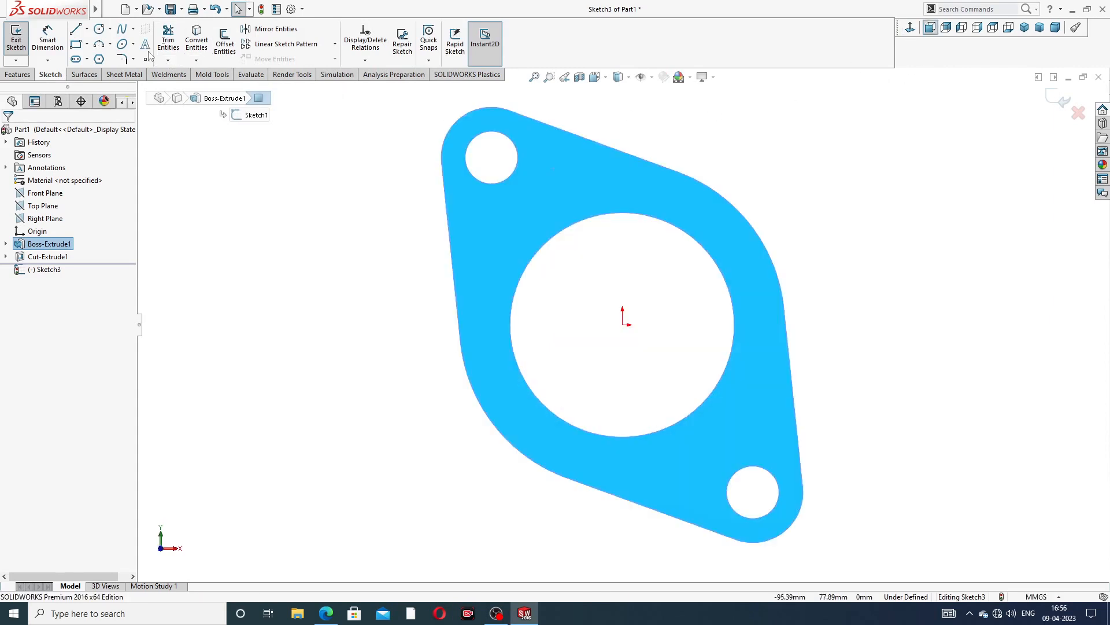
left_click(87, 29)
left_click(107, 58)
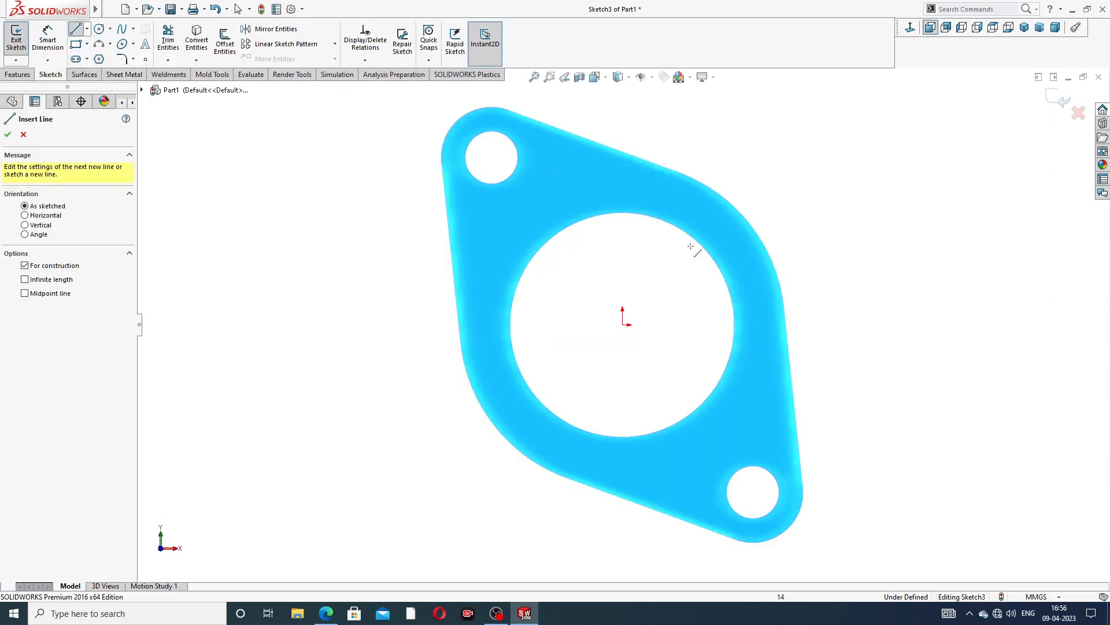
left_click(622, 325)
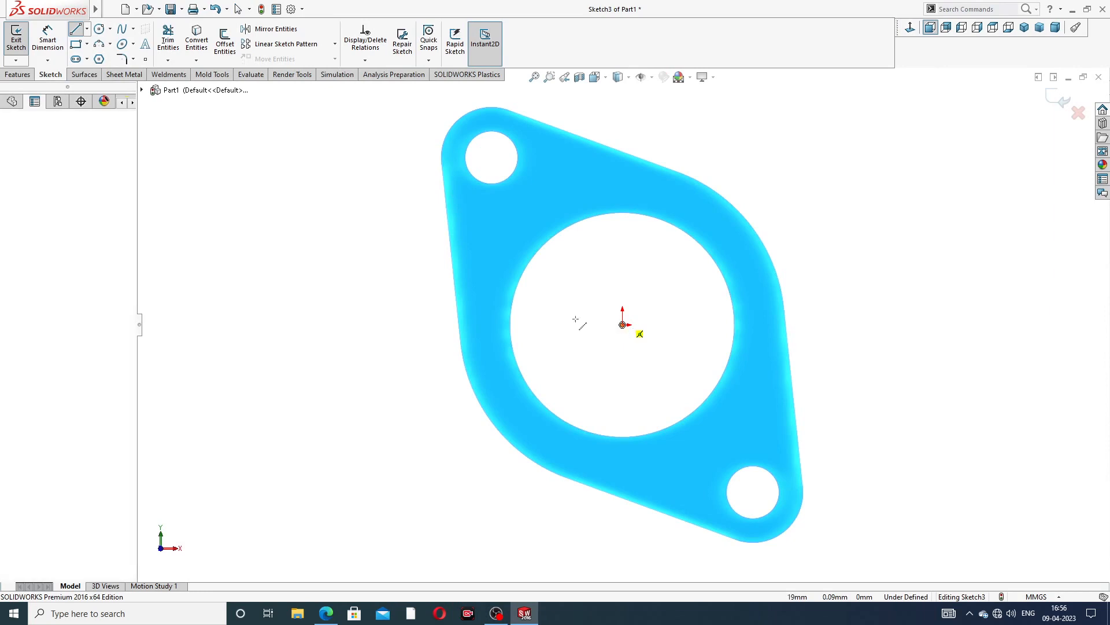
left_click(297, 324)
right_click(340, 237)
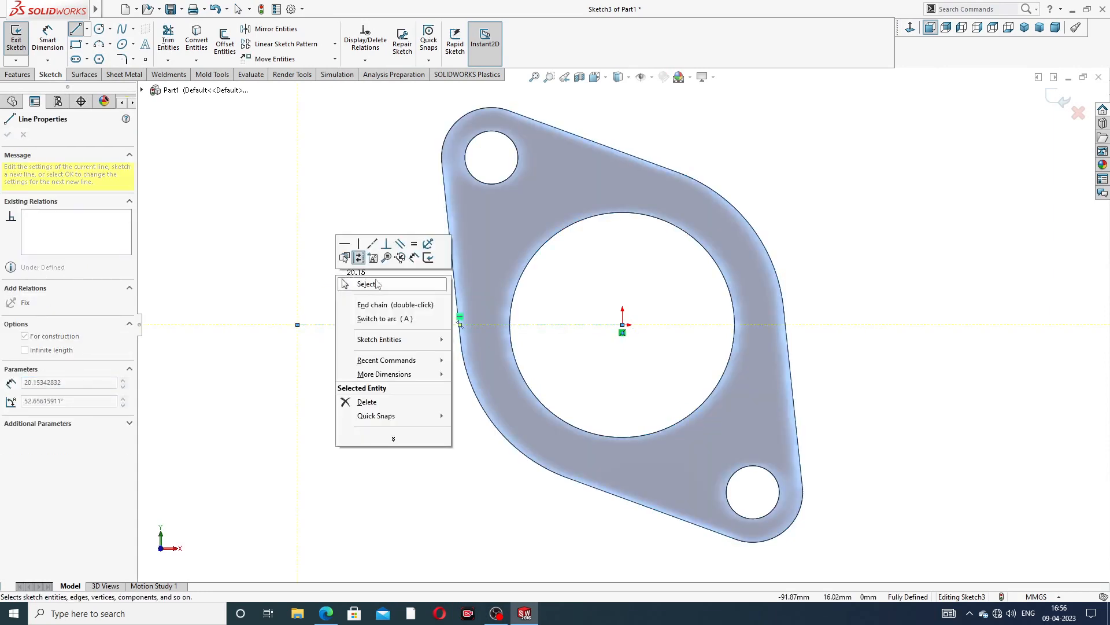
left_click(355, 284)
left_click(393, 325)
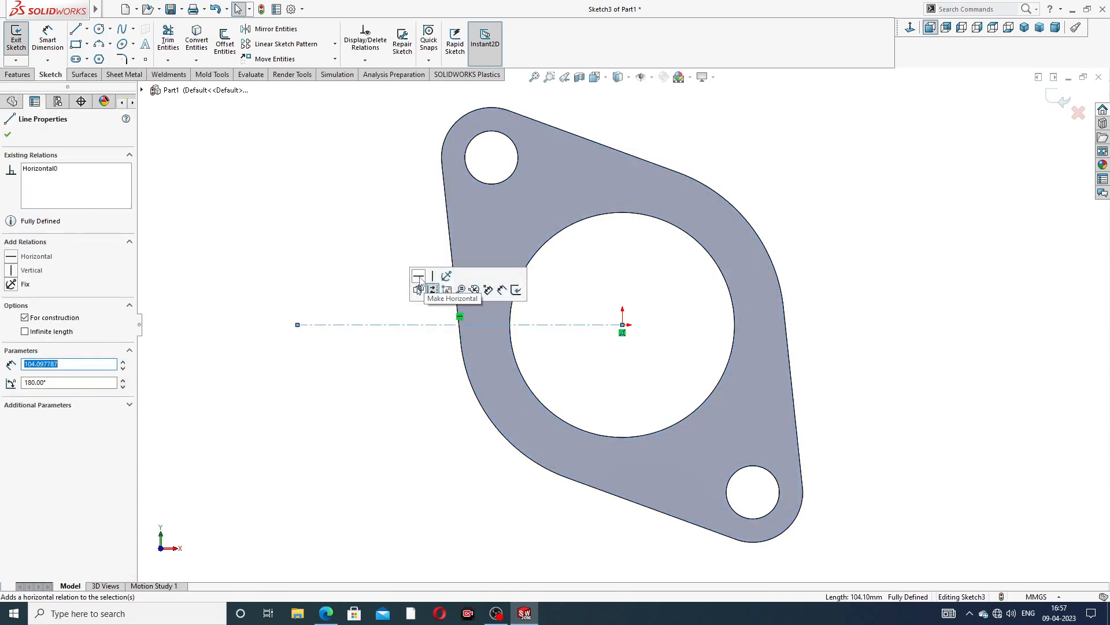
left_click(361, 233)
scroll(396, 243, "up", 3)
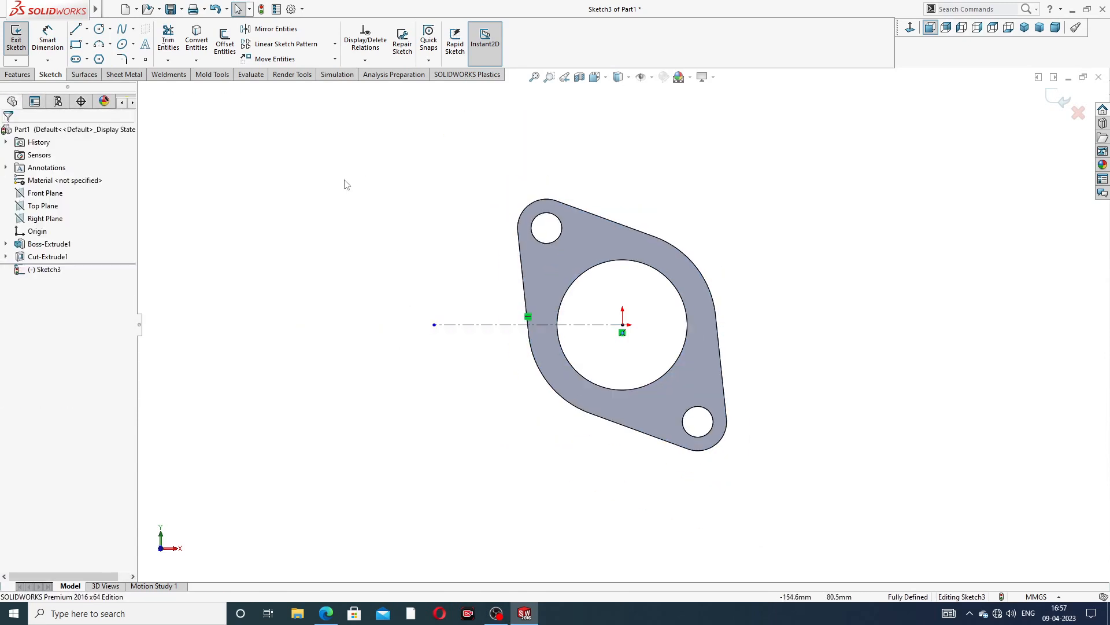
scroll(347, 184, "up", 2)
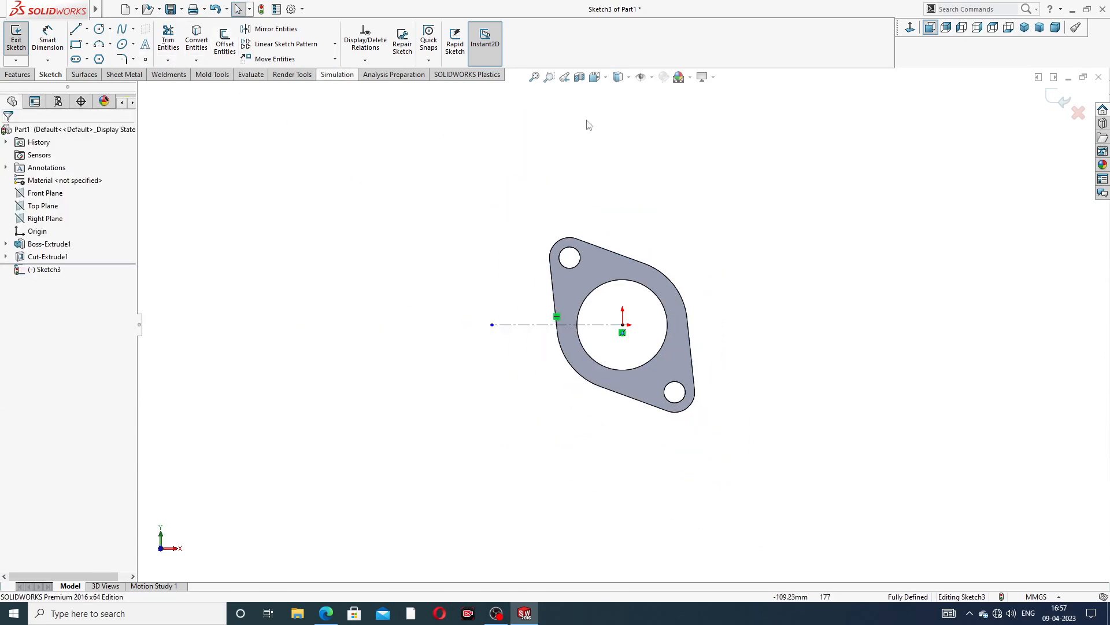
left_click(1060, 98)
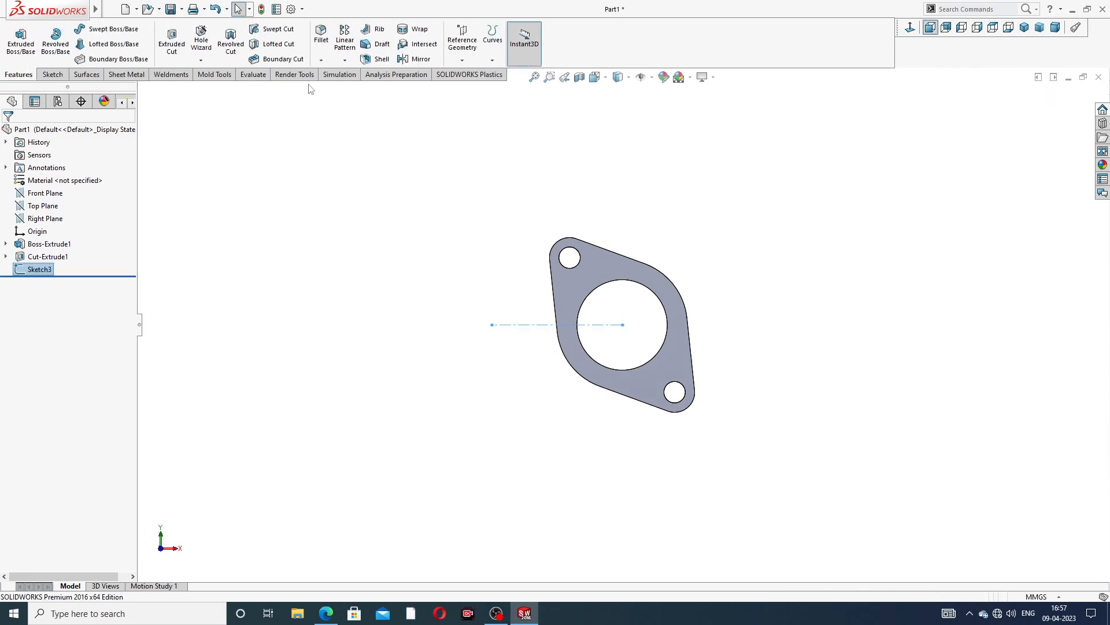
Start a linear pattern along the sketched centerline with a spacing of 120 mm
left_click(345, 62)
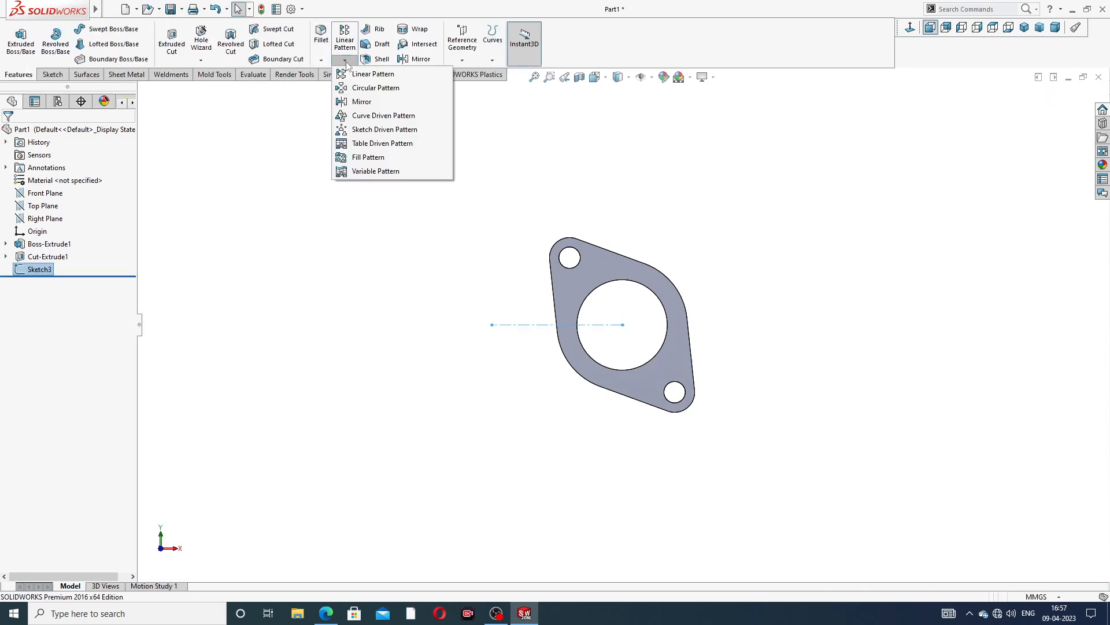
left_click(390, 76)
scroll(544, 356, "down", 2)
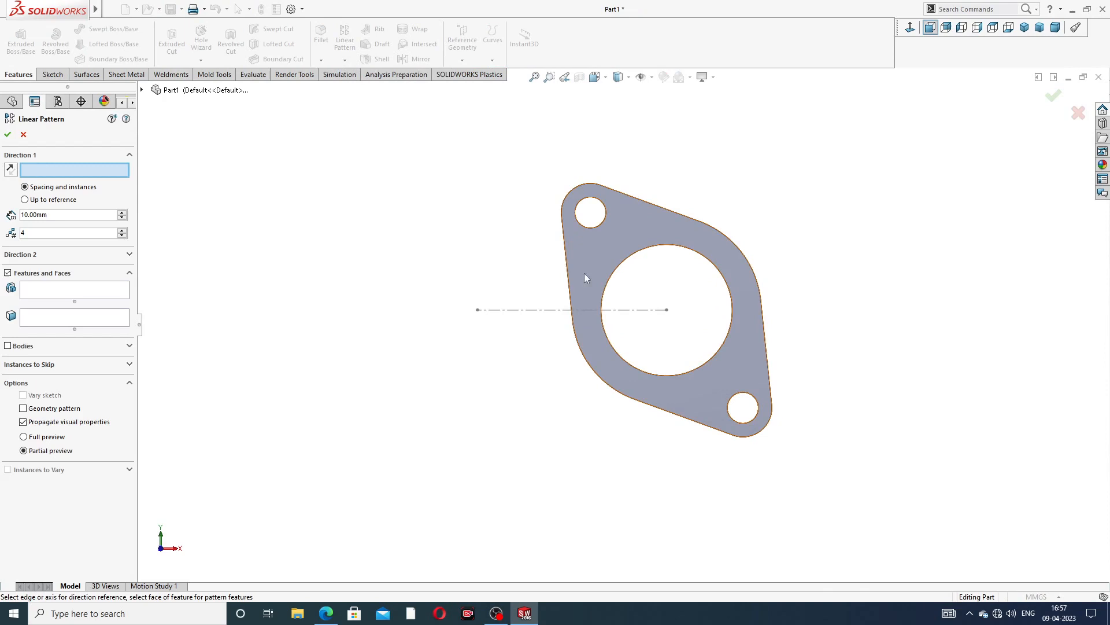
left_click(552, 311)
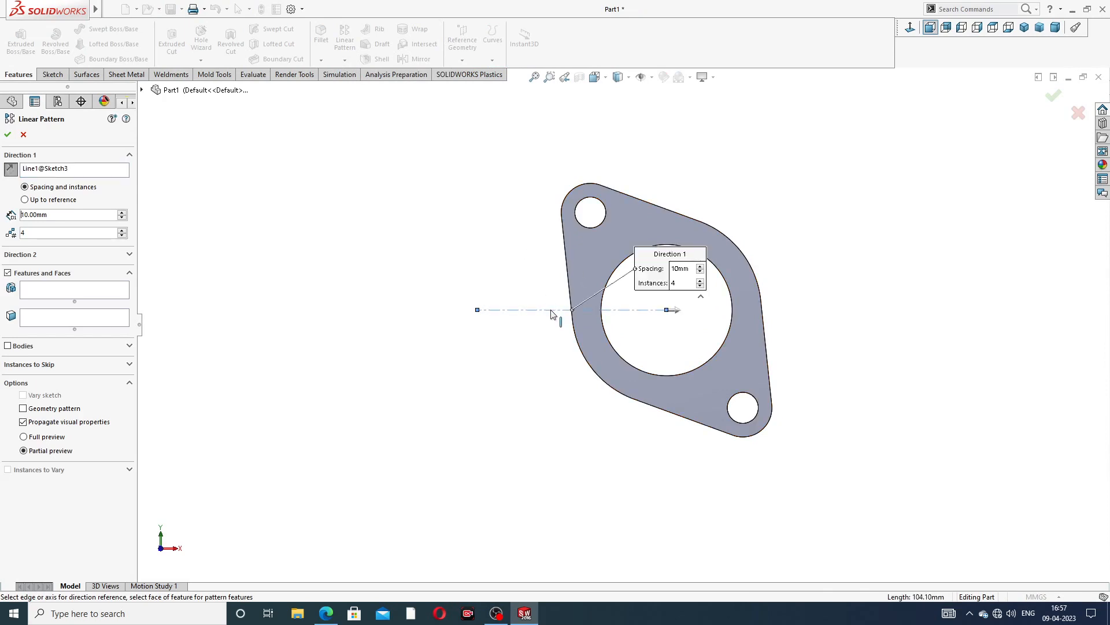
double_click(54, 215)
type("120")
key("Return")
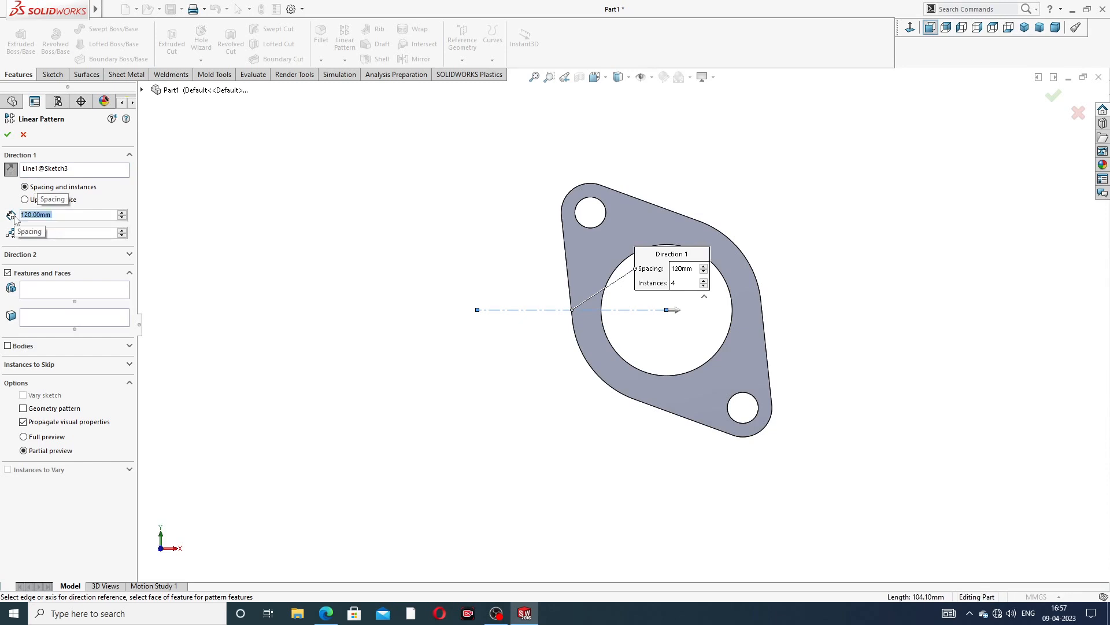
Check the spacing against the PDF drawing and pattern the flange body as four instances in the reversed direction
left_click(326, 613)
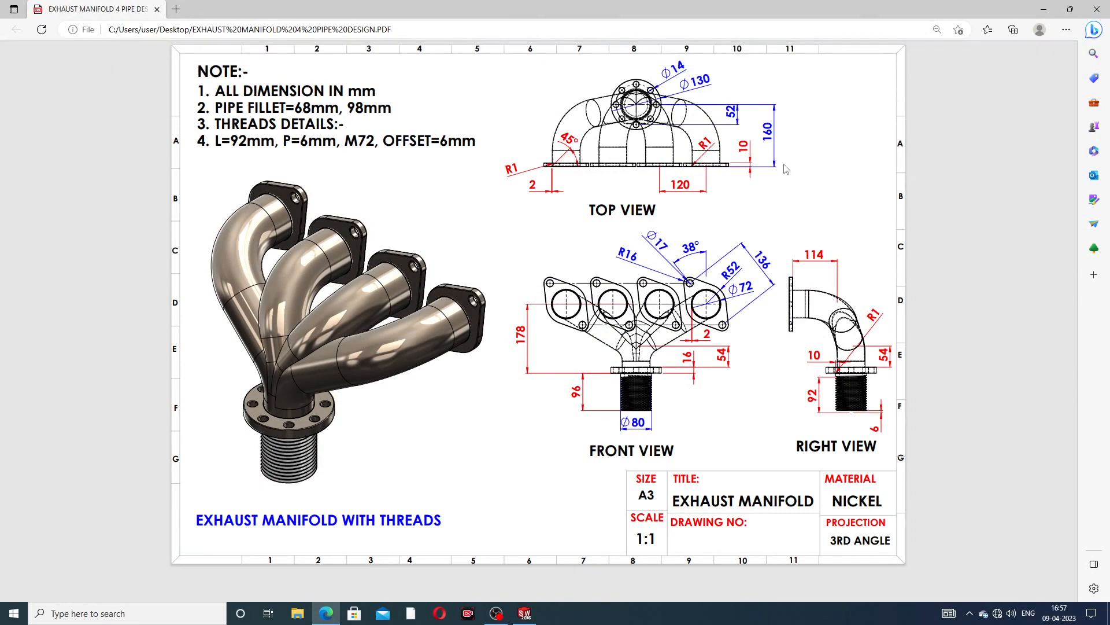
left_click(327, 613)
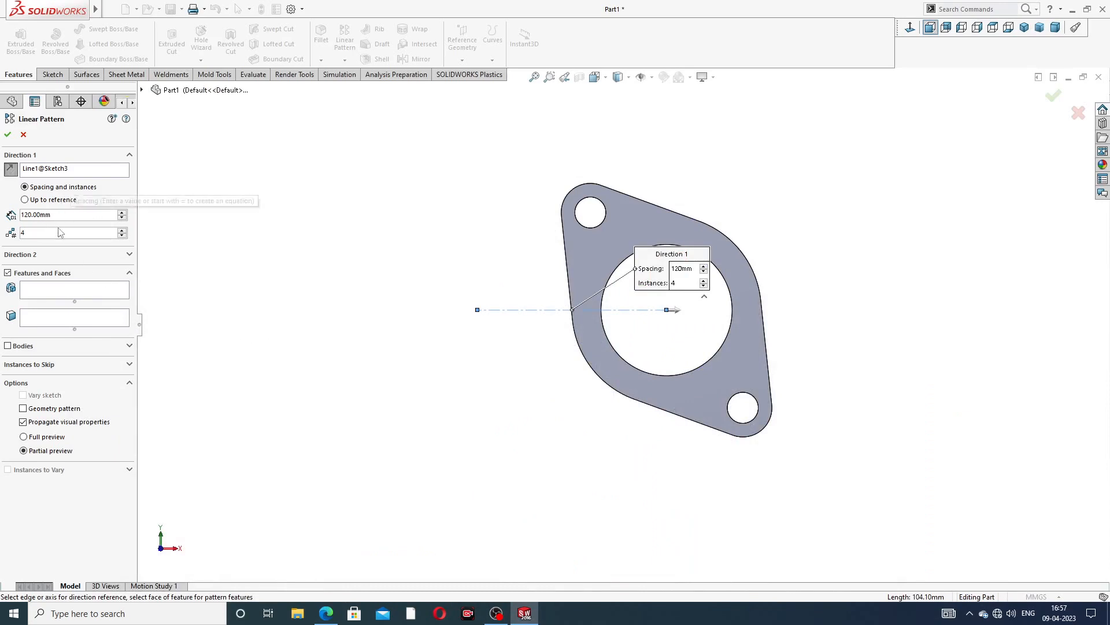
left_click(8, 346)
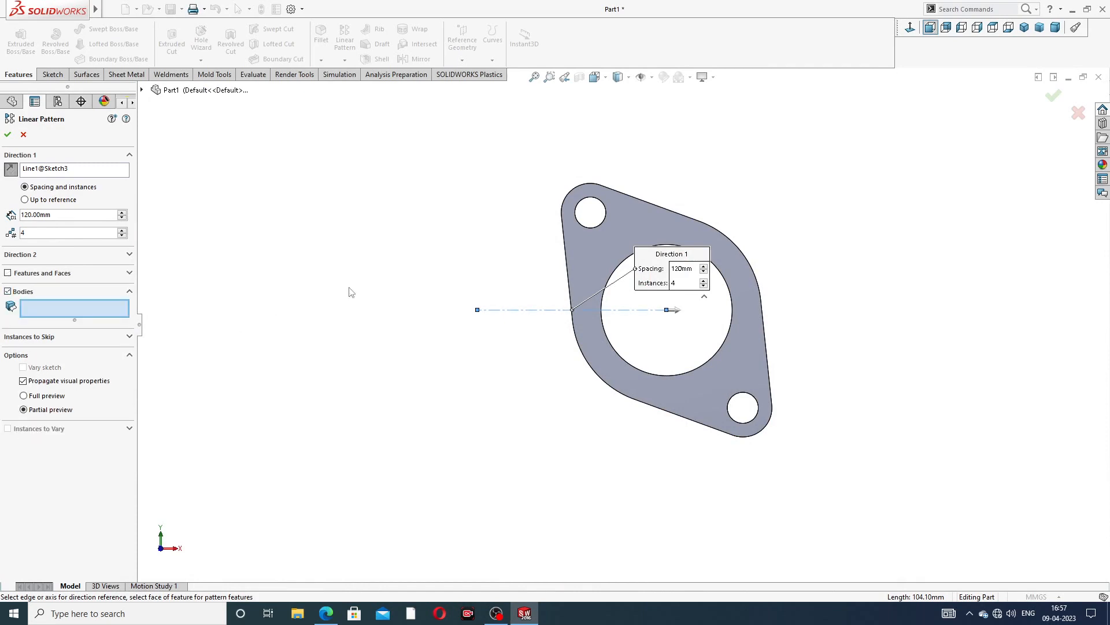
left_click(574, 245)
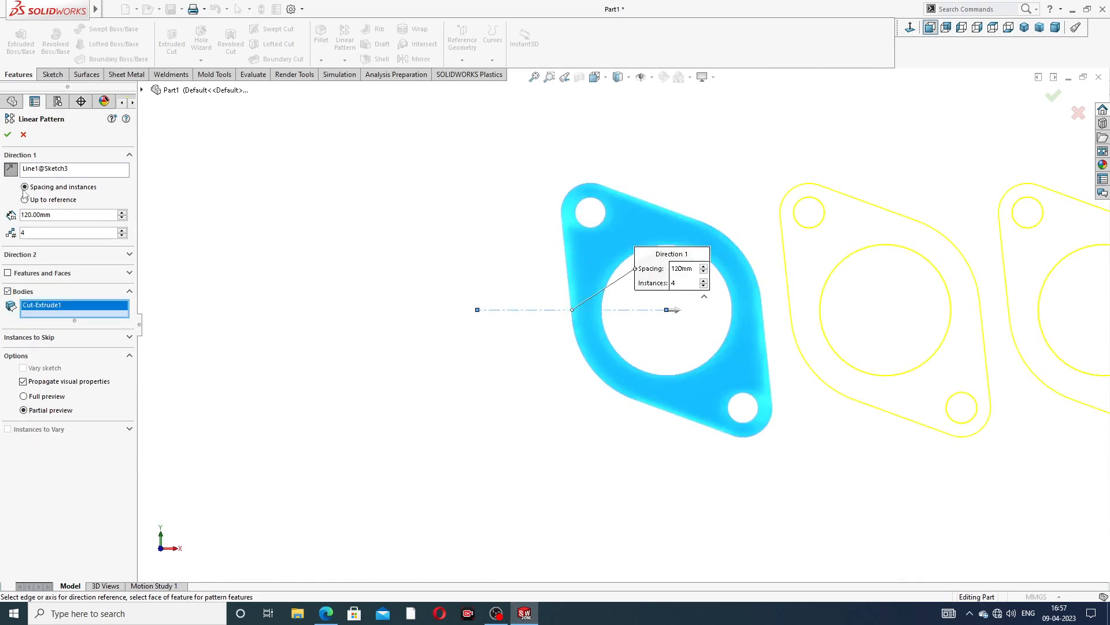
left_click(10, 169)
scroll(407, 249, "up", 3)
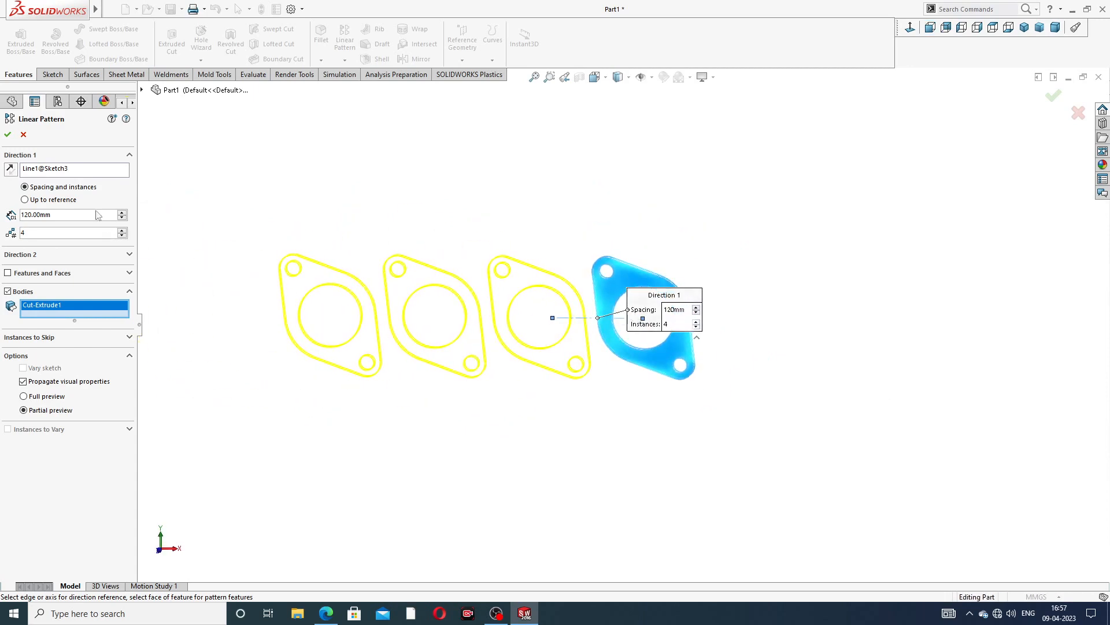
left_click(8, 137)
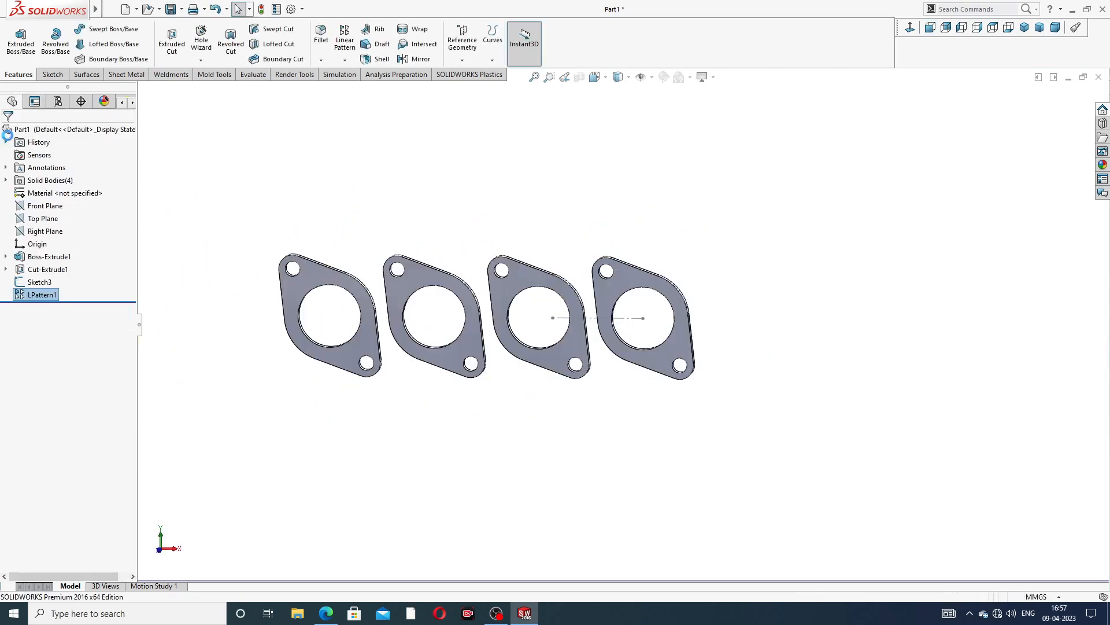
Hide the centerline sketch between the two rightmost flanges
scroll(593, 332, "down", 3)
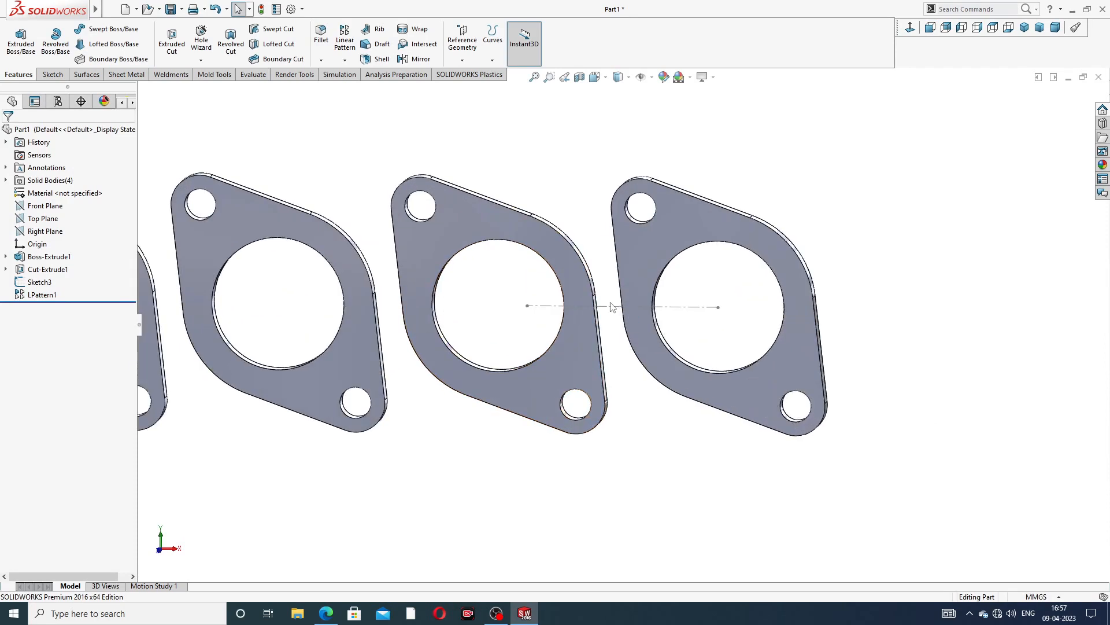
left_click(611, 307)
left_click(656, 269)
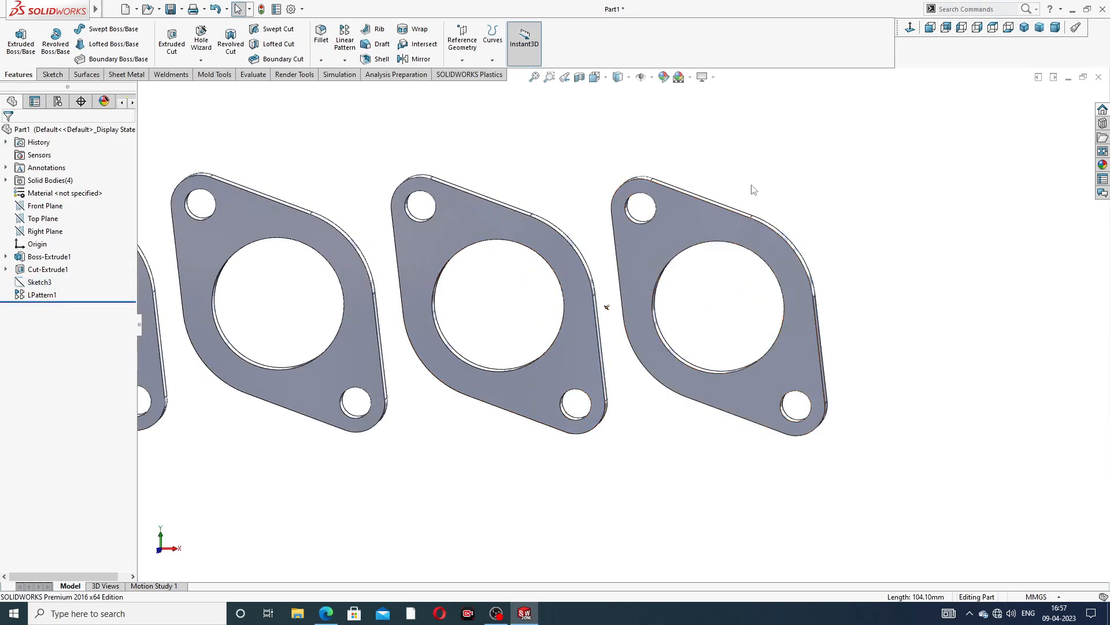
scroll(684, 249, "up", 4)
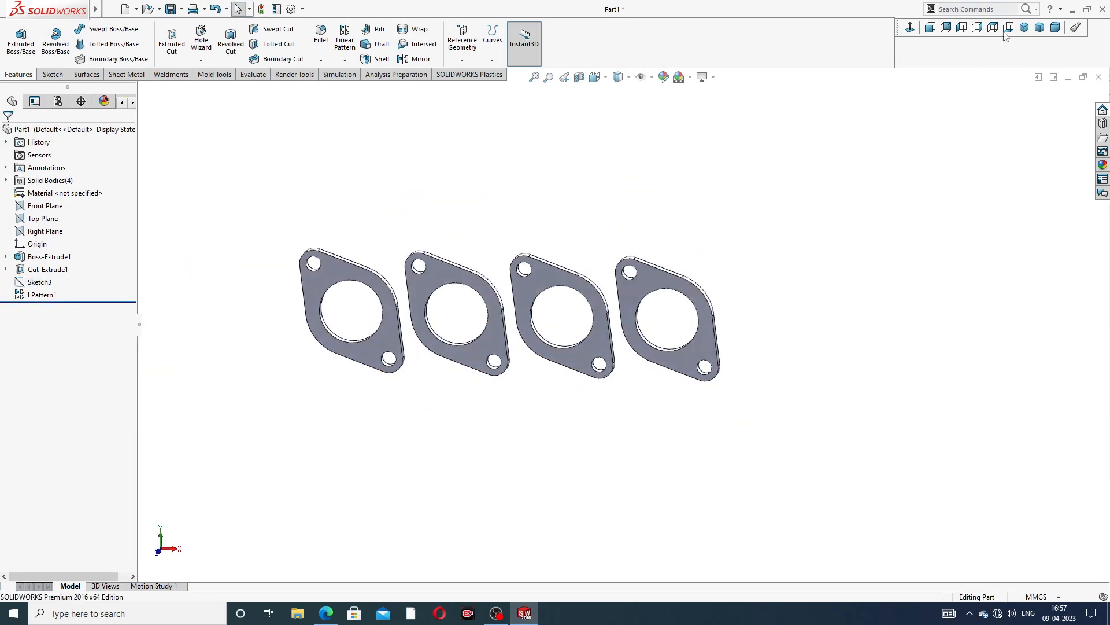
left_click(1024, 27)
scroll(801, 241, "up", 4)
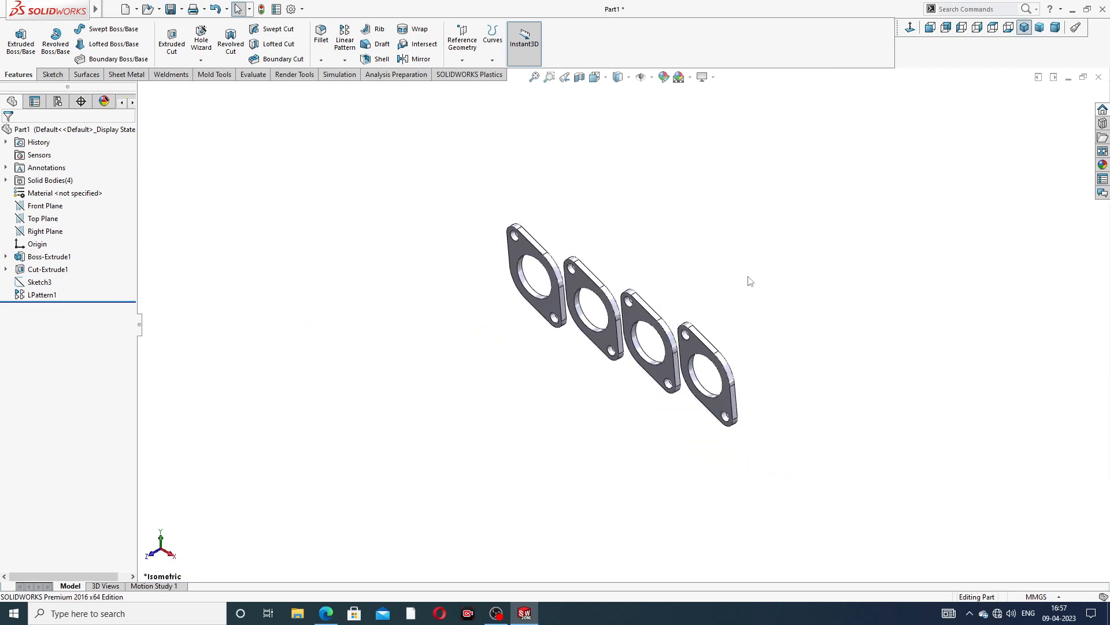
middle_click_drag(746, 277, 761, 271)
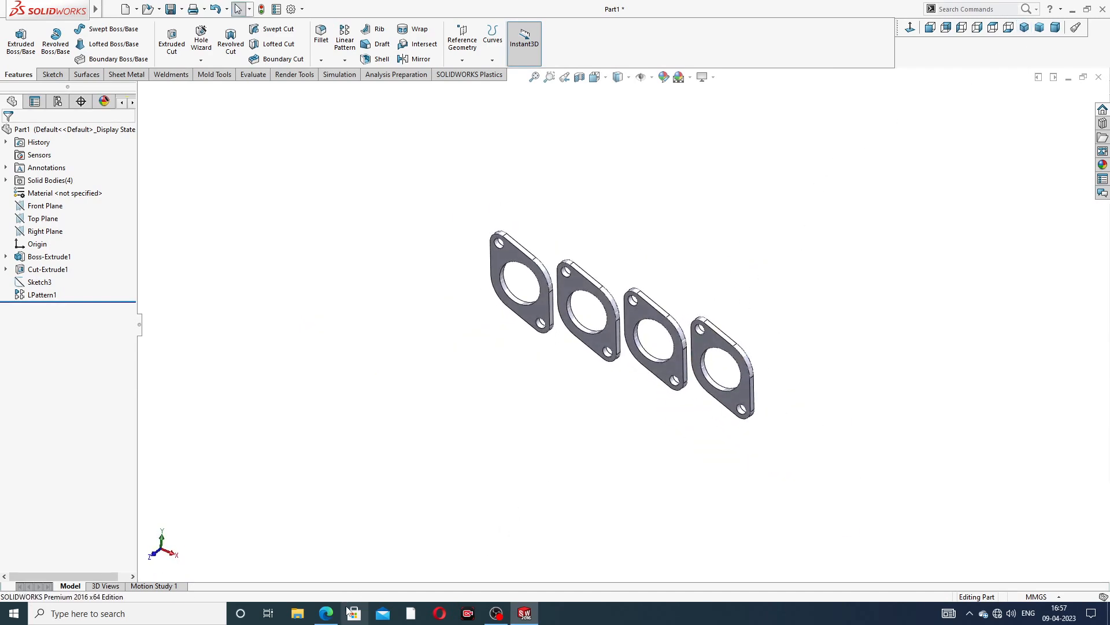
Review the pipe dimensions in the PDF drawing and select the Top Plane in the part
left_click(326, 614)
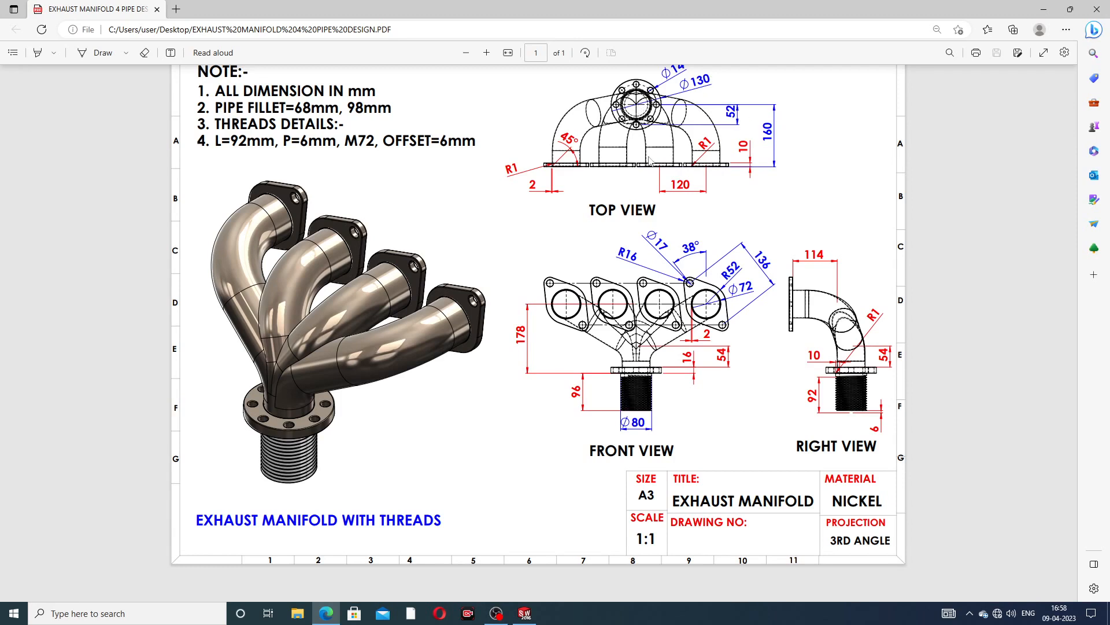
left_click(334, 610)
left_click(328, 612)
left_click(327, 614)
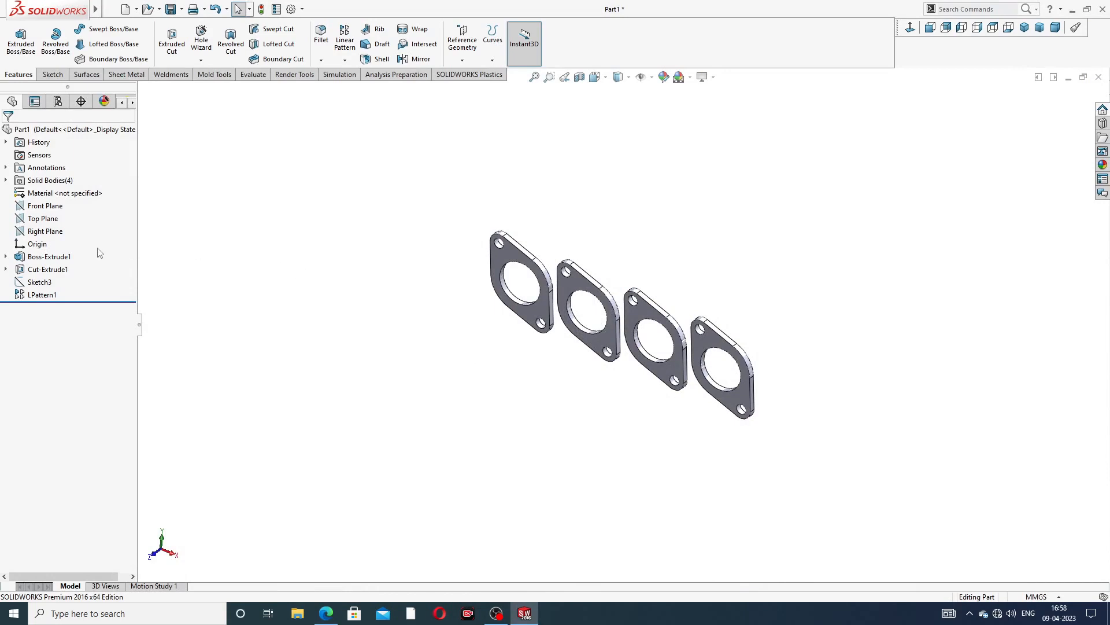
left_click(55, 221)
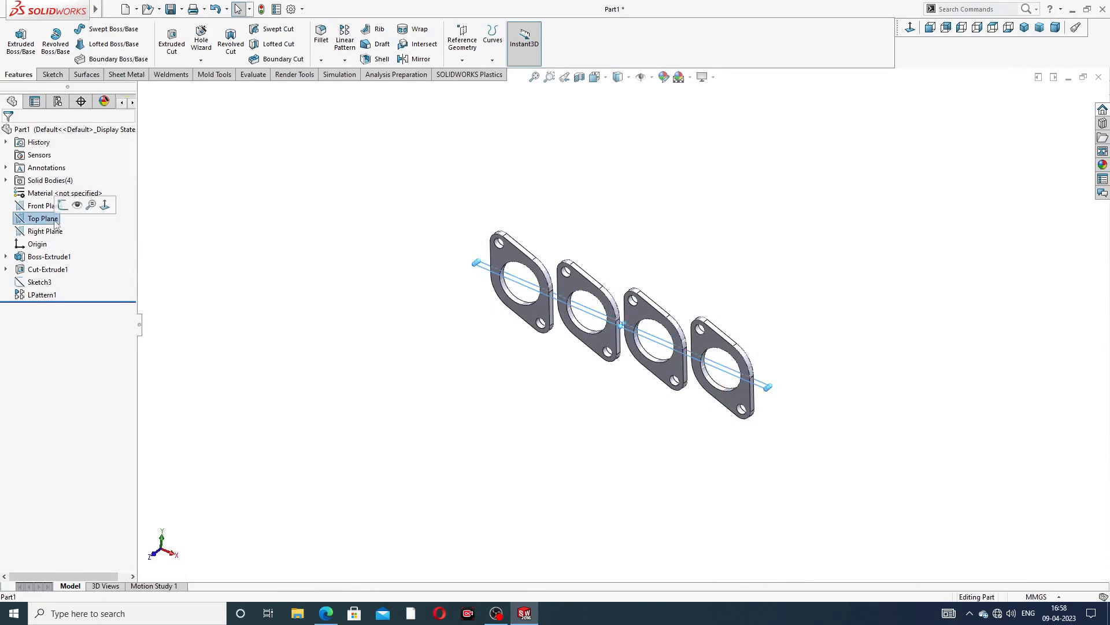
Create a reference plane offset 178 mm from the Top Plane, with the offset flipped to lie below the flanges
left_click(462, 60)
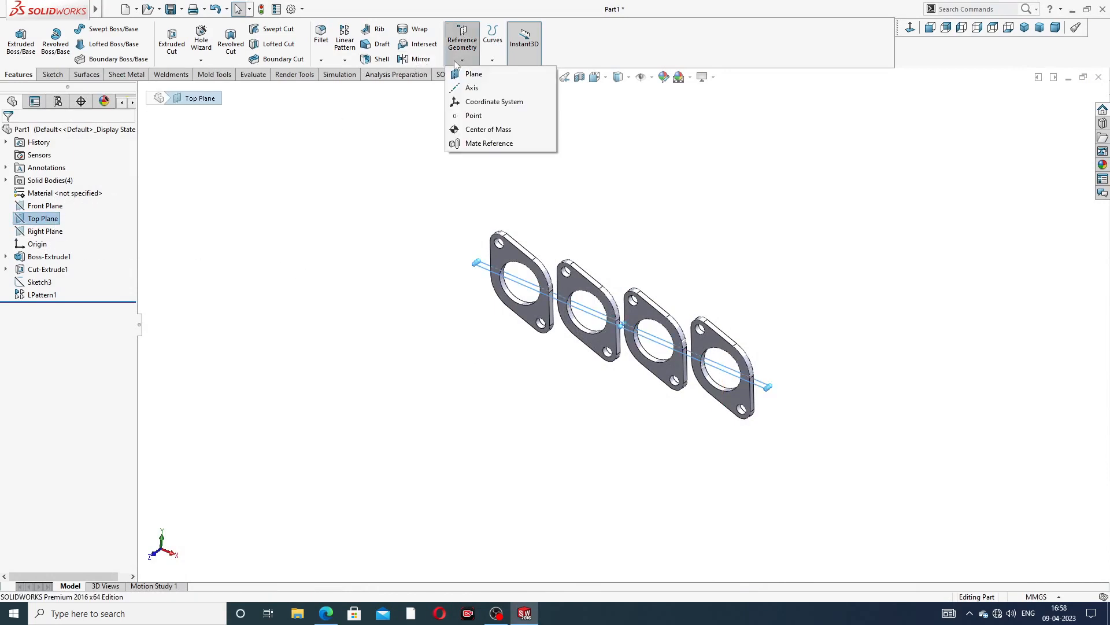
left_click(474, 72)
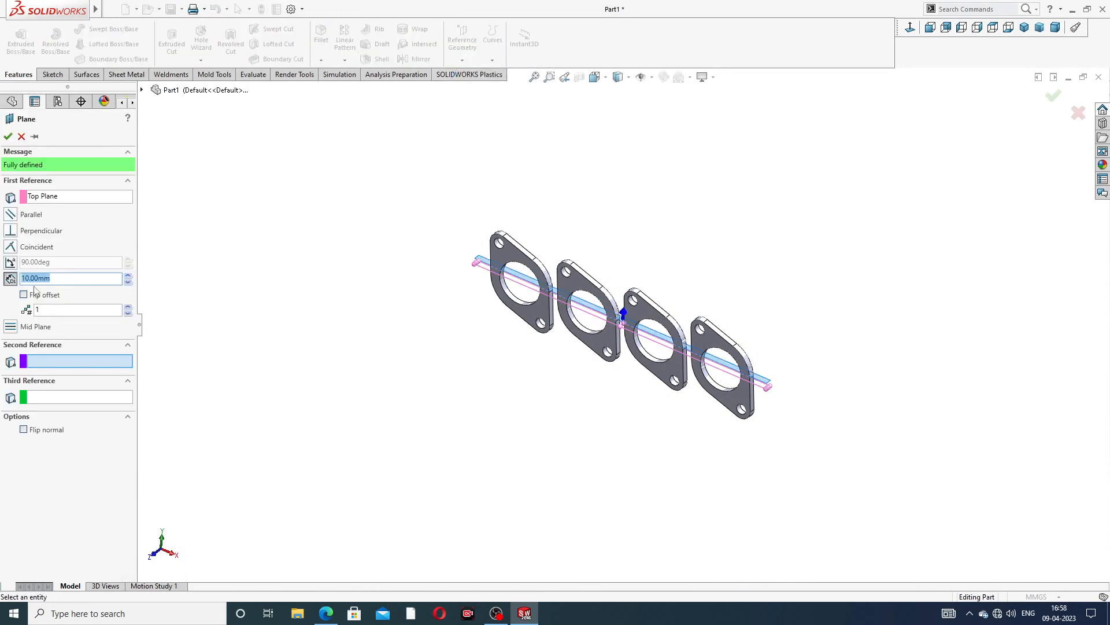
type("1")
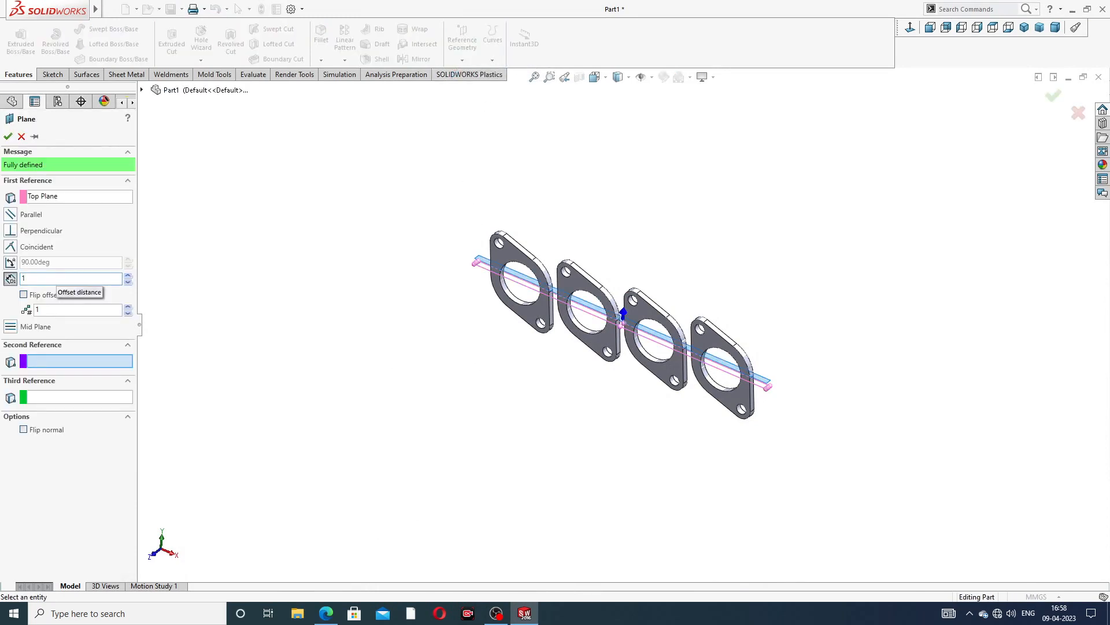
type("78")
key("Return")
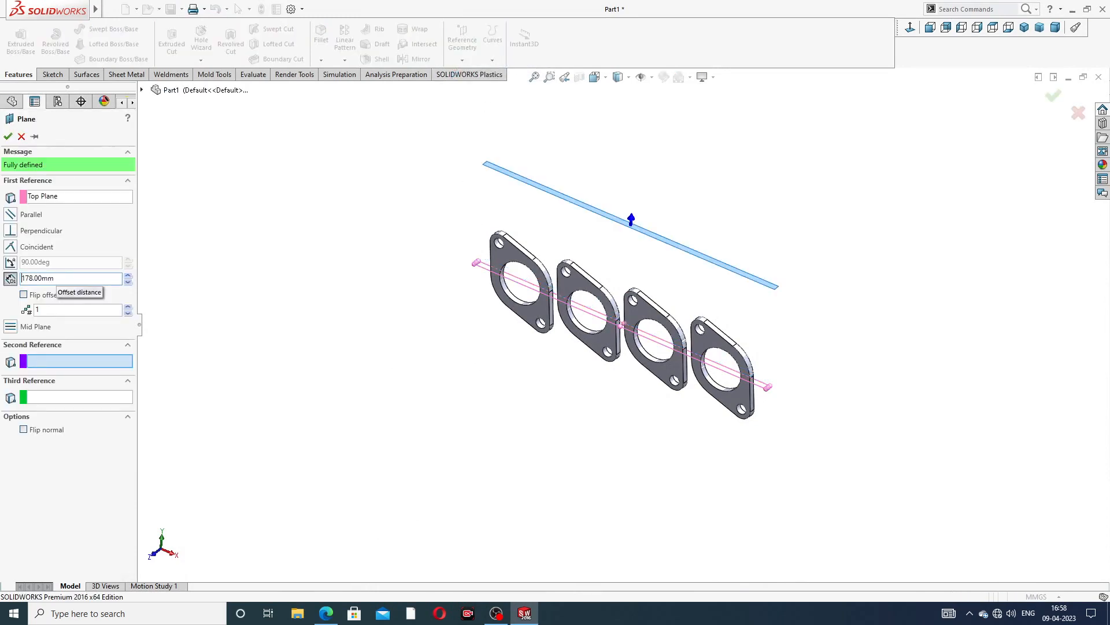
left_click(24, 294)
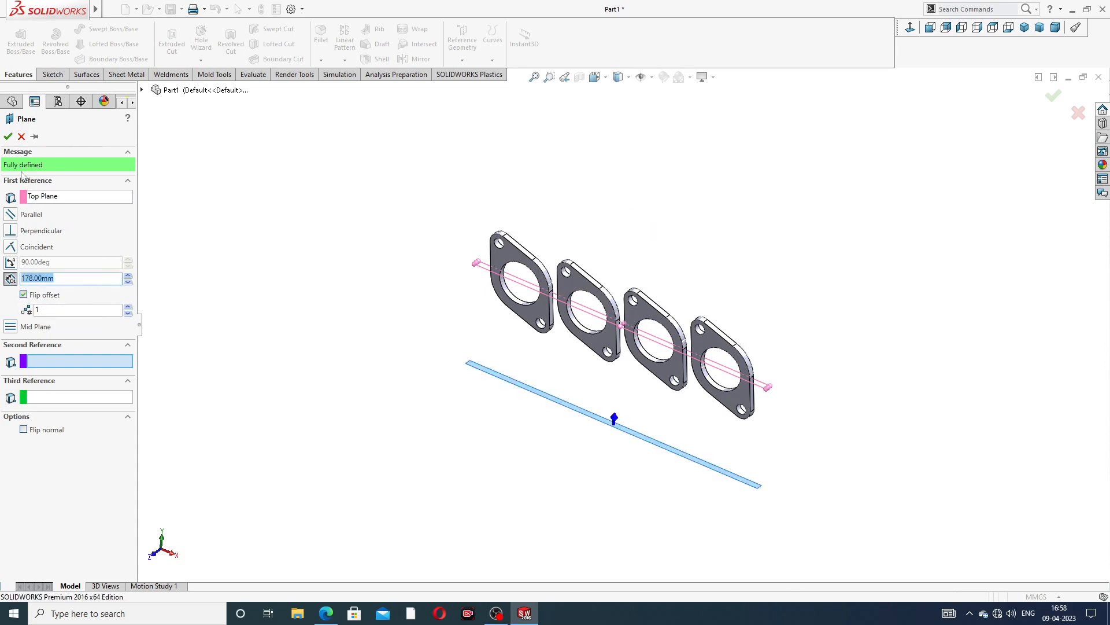
left_click(8, 136)
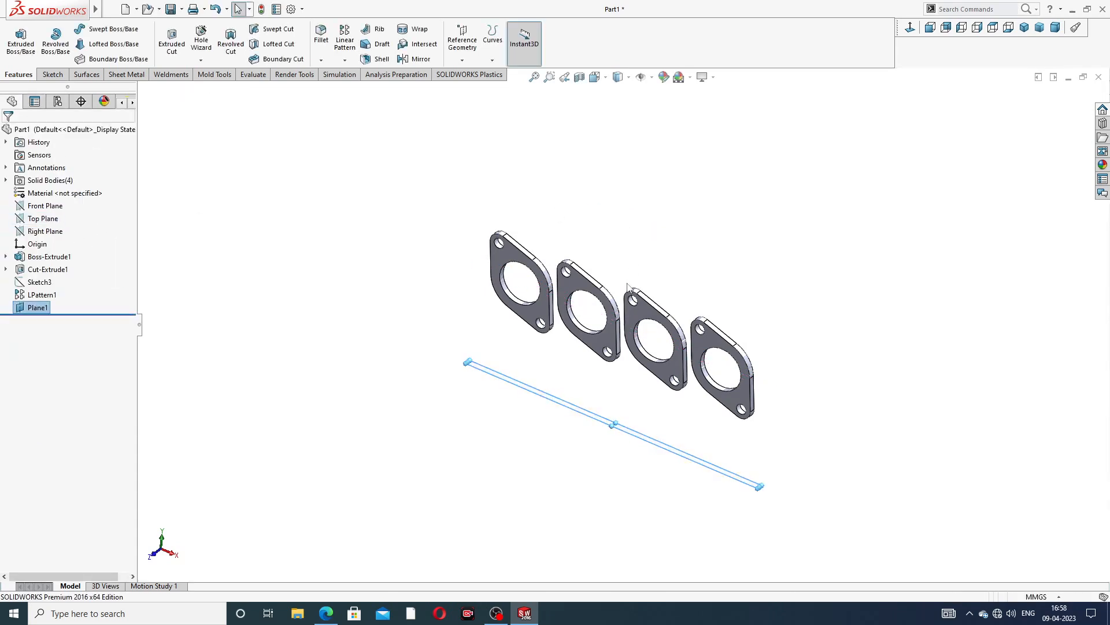
Enlarge the new offset plane's displayed border and start a sketch on it, viewed normal to the plane
middle_click_drag(628, 287, 642, 347)
left_click_drag(640, 413, 686, 380)
middle_click_drag(767, 258, 804, 227)
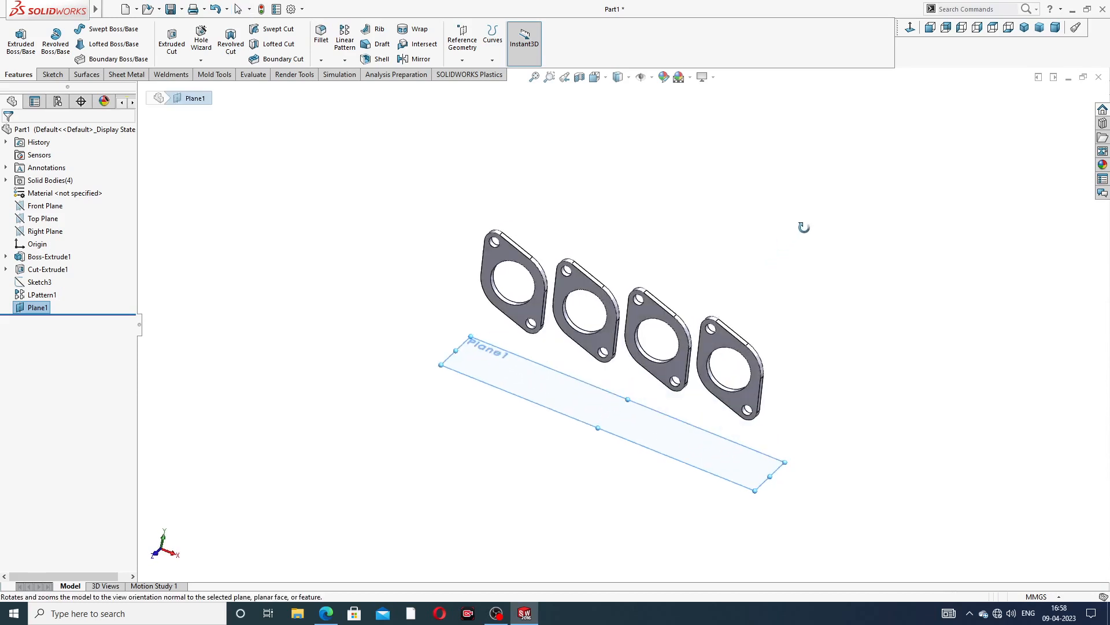
left_click(704, 442)
left_click(745, 388)
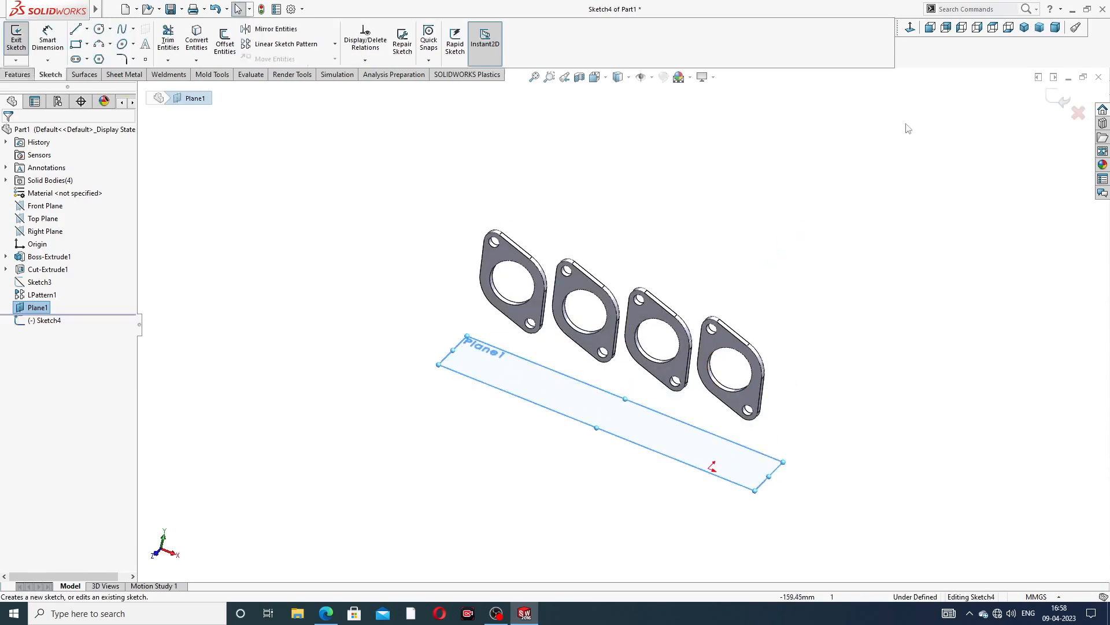
left_click(910, 27)
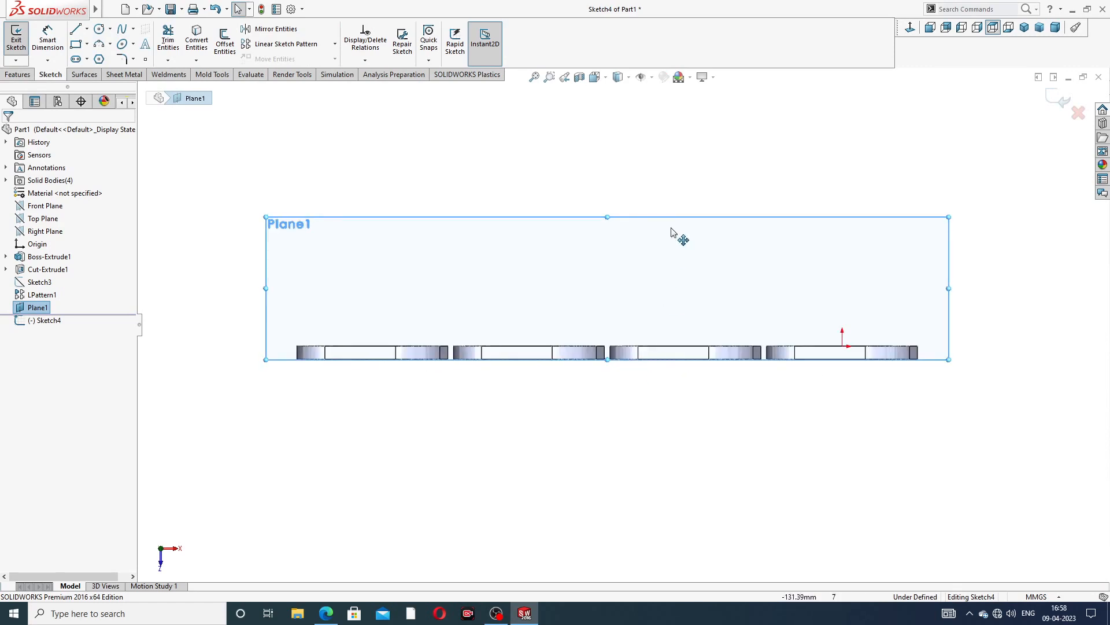
Sketch a short horizontal centerline across the gap between the two middle flanges, joining their facing front corners
scroll(617, 347, "down", 5)
scroll(612, 370, "down", 5)
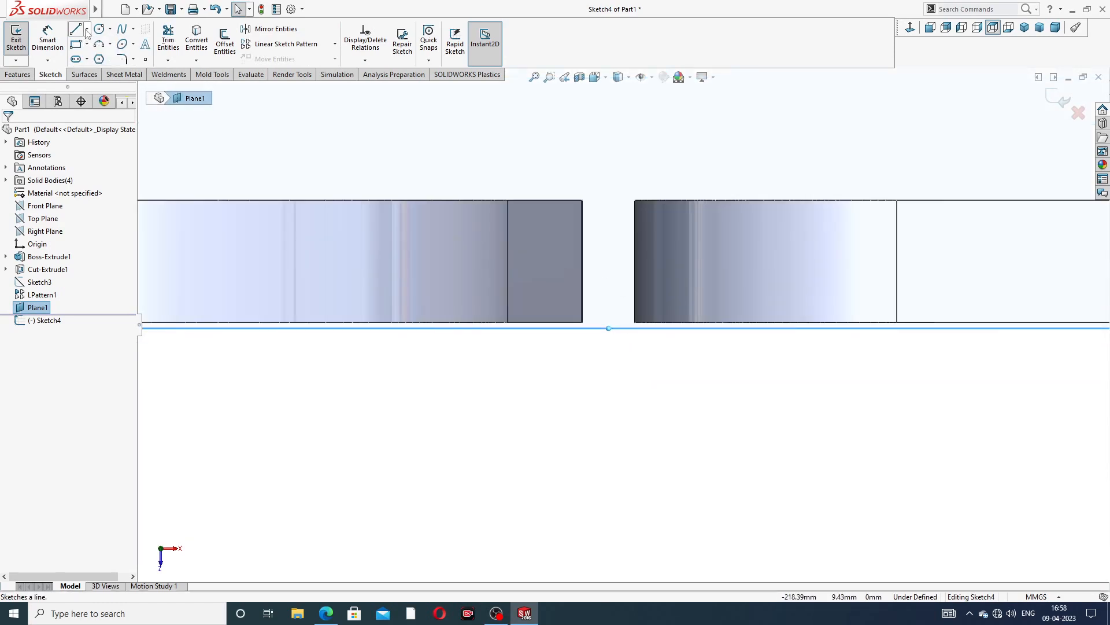
left_click(87, 29)
left_click(105, 56)
scroll(591, 338, "down", 3)
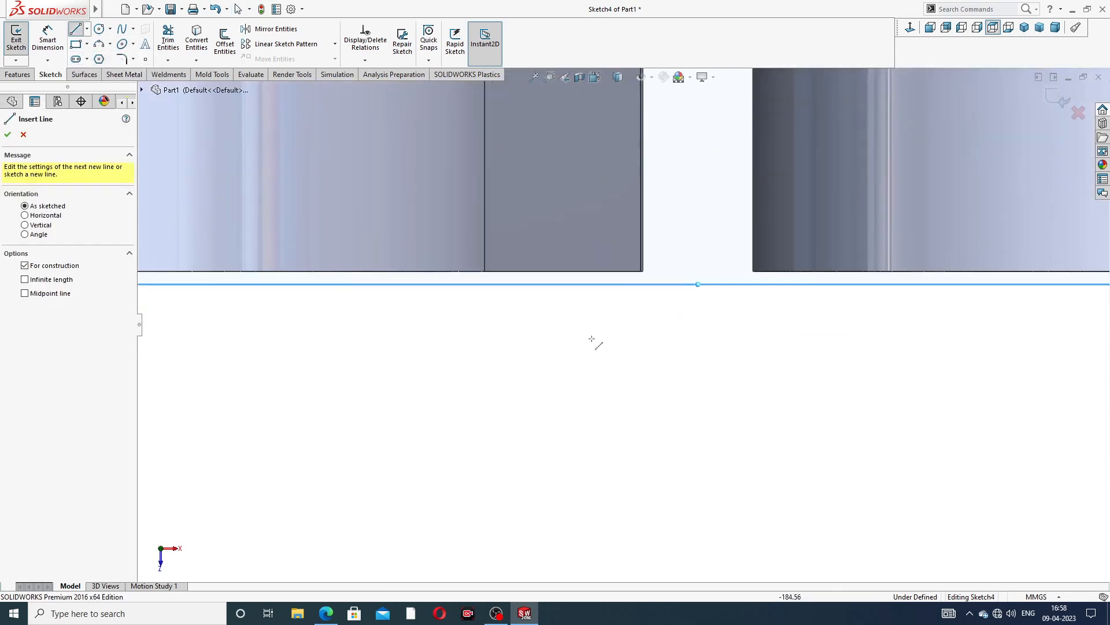
left_click(643, 271)
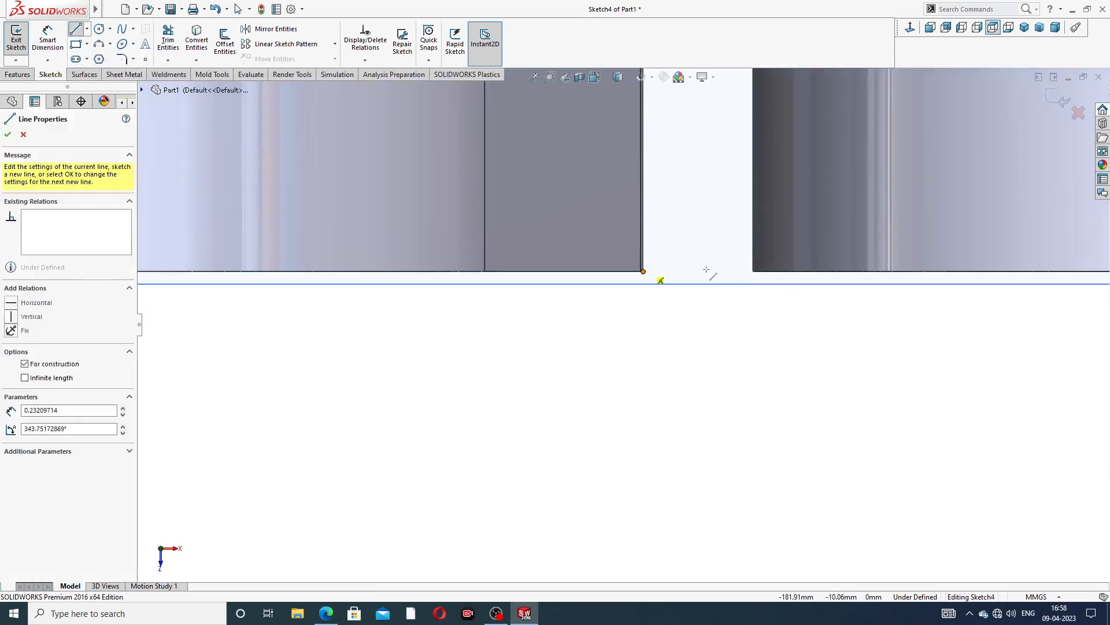
left_click(753, 271)
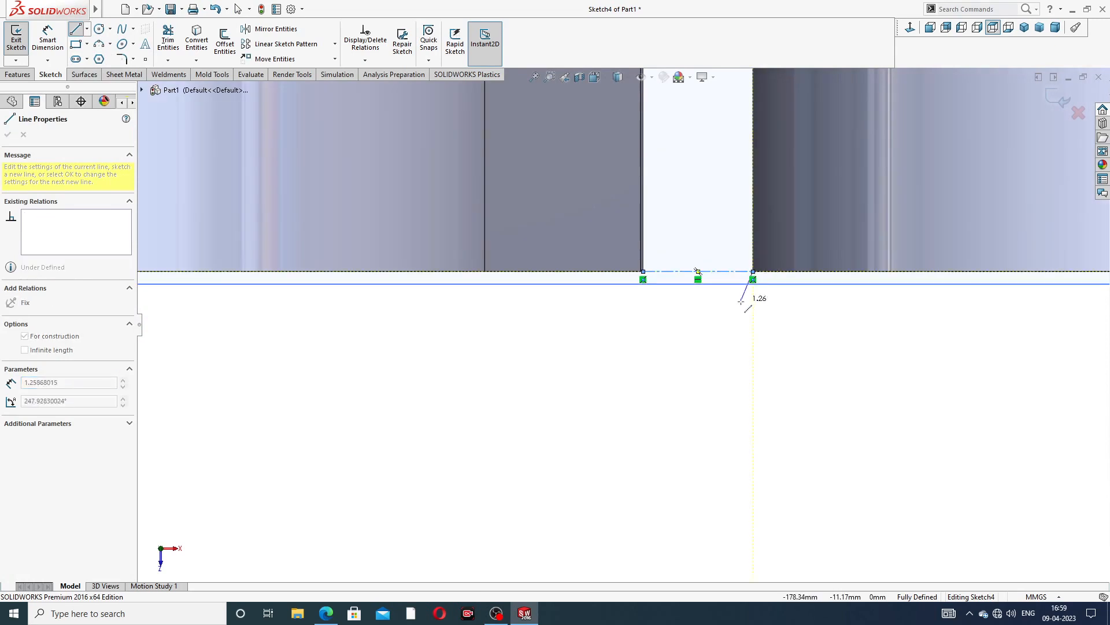
scroll(718, 197, "up", 5)
right_click(720, 175)
left_click(743, 181)
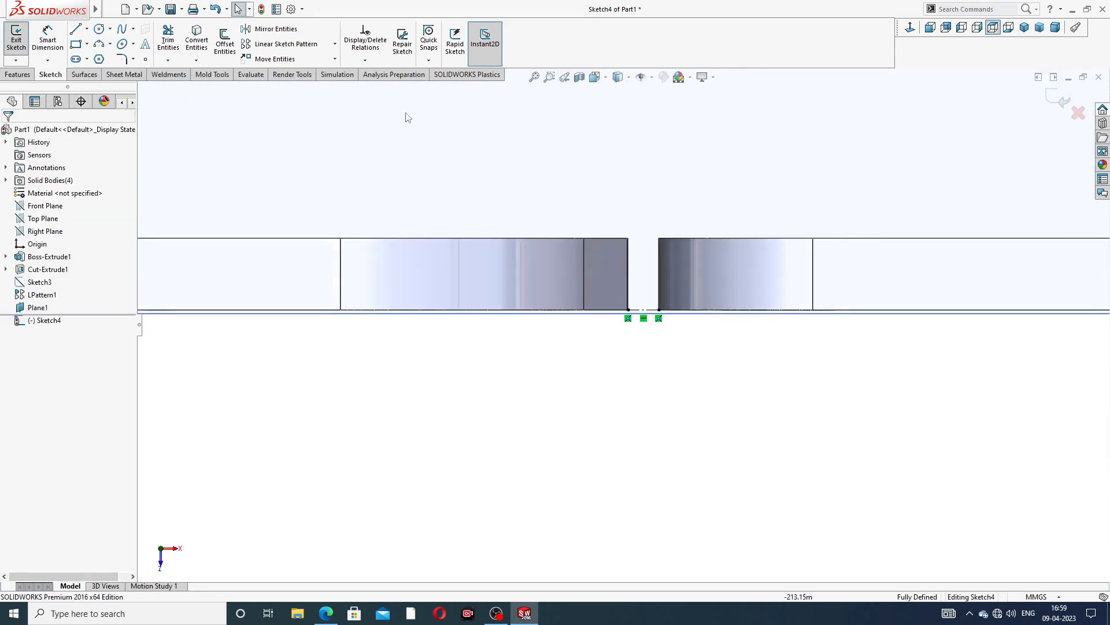
Sketch a vertical centerline about 88 mm long from the midpoint of the short horizontal centerline, extending past the flanges' back faces
left_click(87, 29)
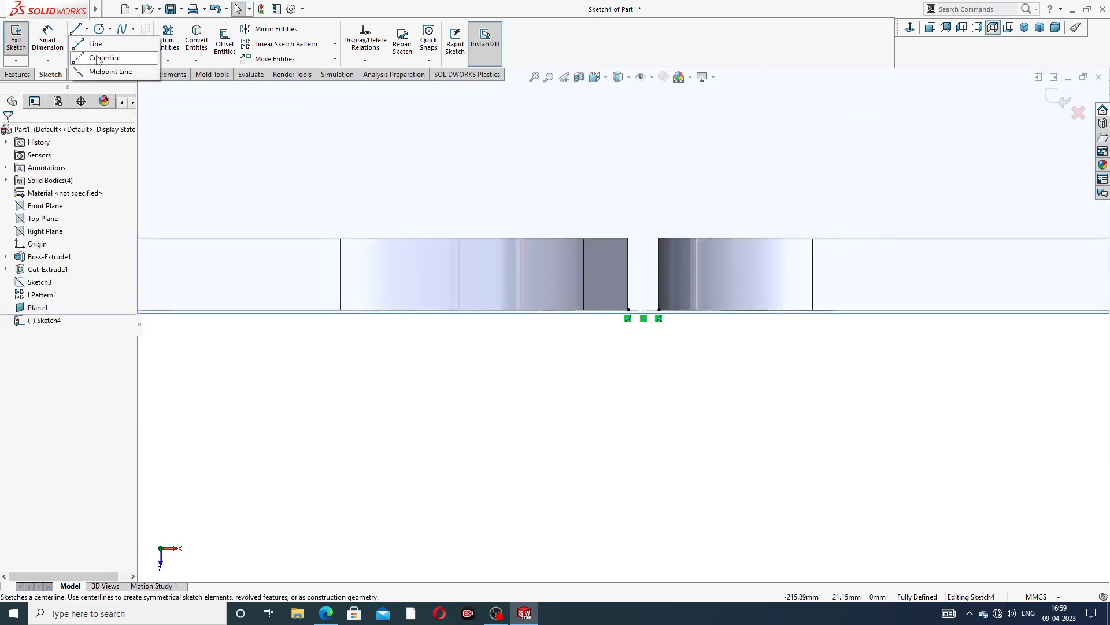
left_click(98, 58)
scroll(643, 311, "down", 5)
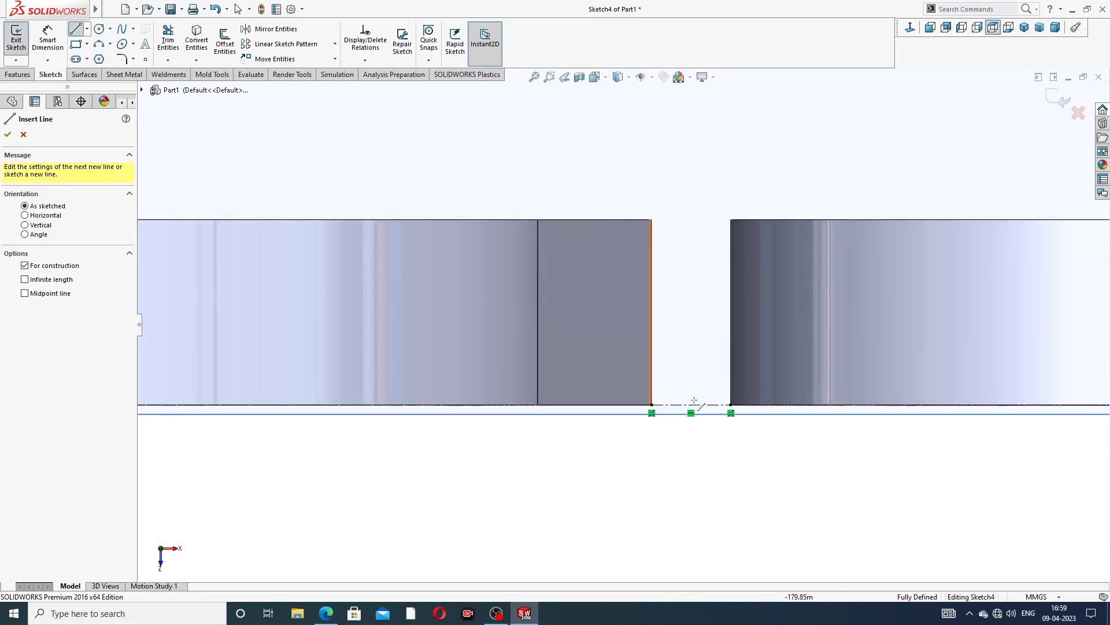
left_click(691, 404)
scroll(714, 153, "up", 5)
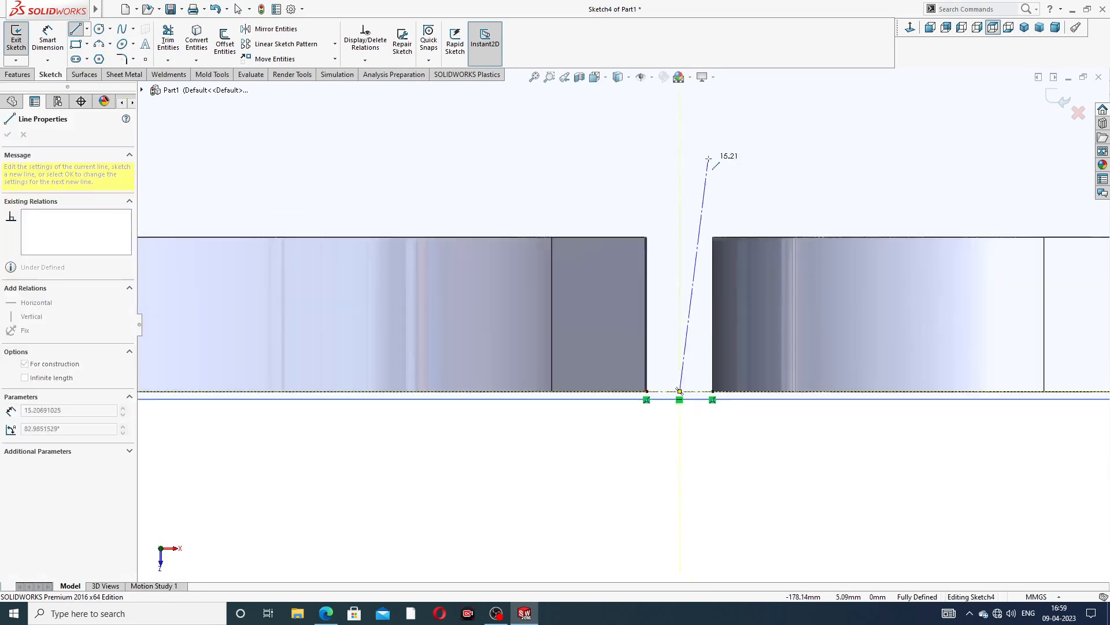
scroll(648, 142, "up", 3)
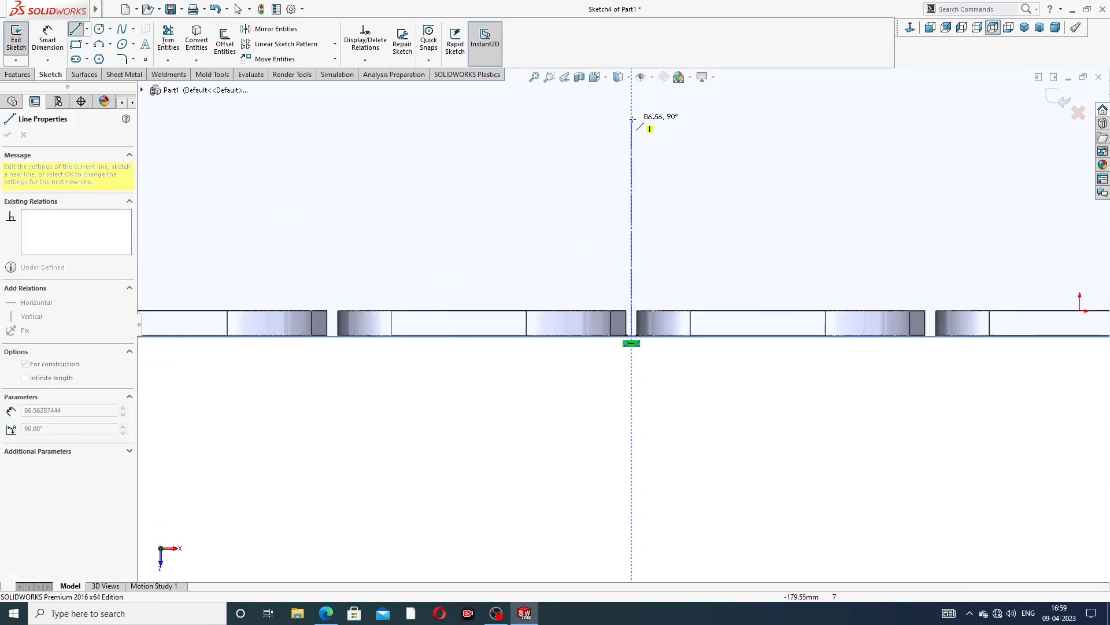
left_click(632, 115)
right_click(684, 124)
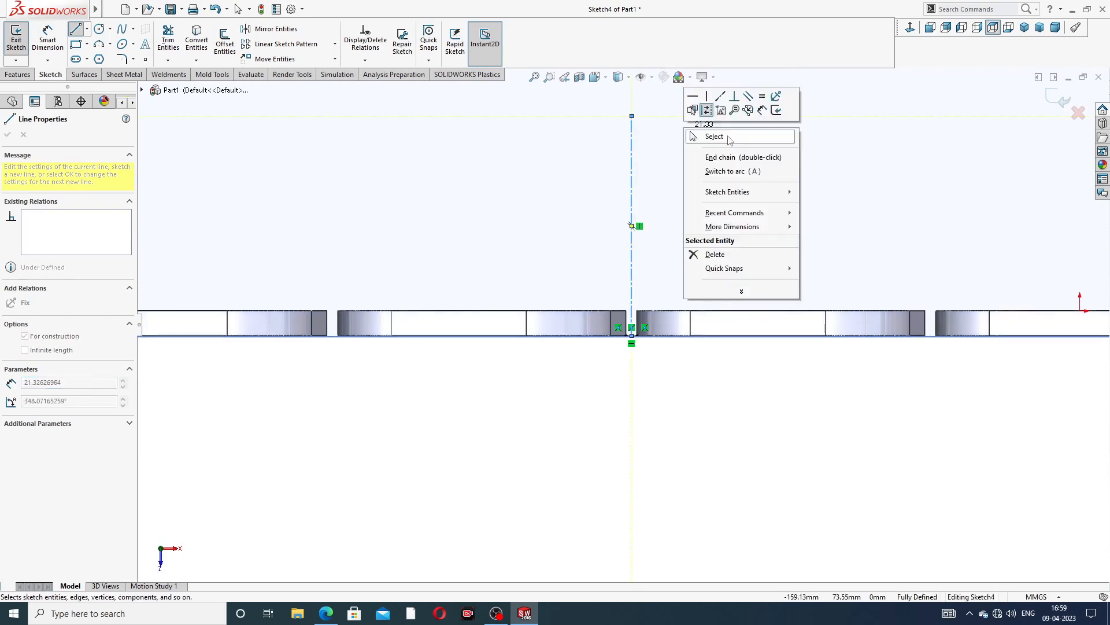
left_click(727, 139)
Hide the offset plane Plane1
scroll(721, 145, "up", 5)
left_click(695, 231)
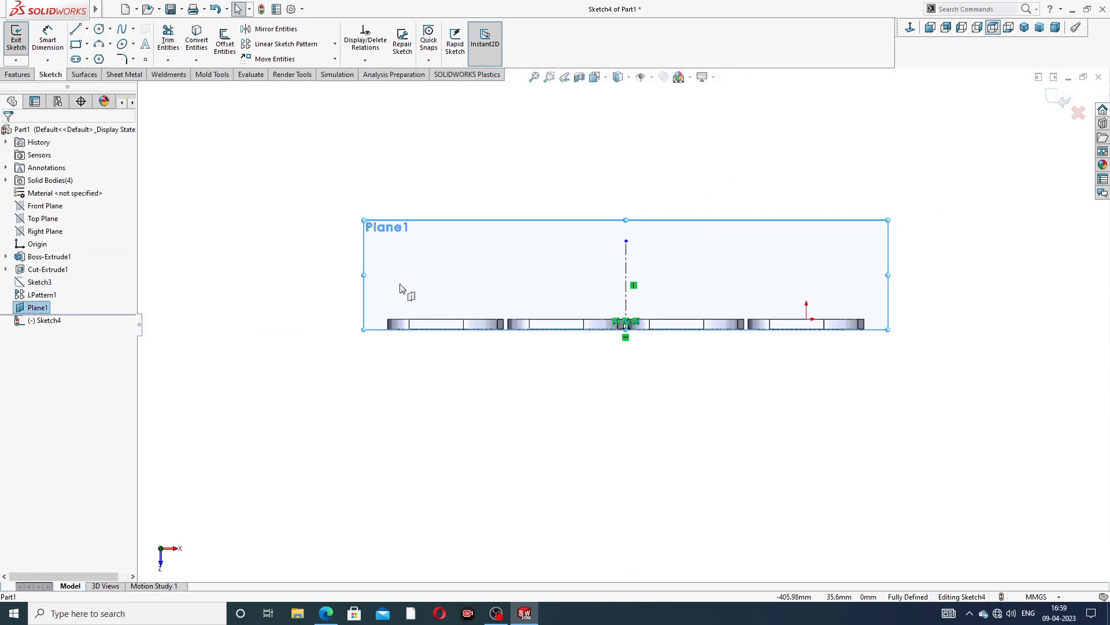
left_click(40, 308)
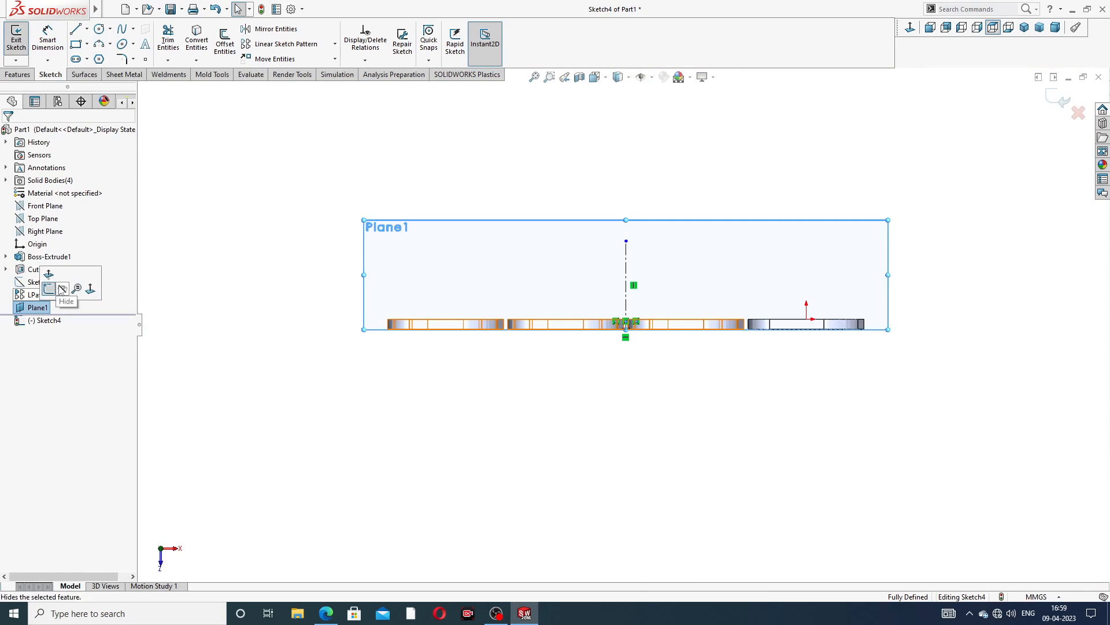
left_click(59, 291)
Sketch a circle about 73 mm in diameter centred on the free end of the vertical centerline
scroll(599, 255, "up", 3)
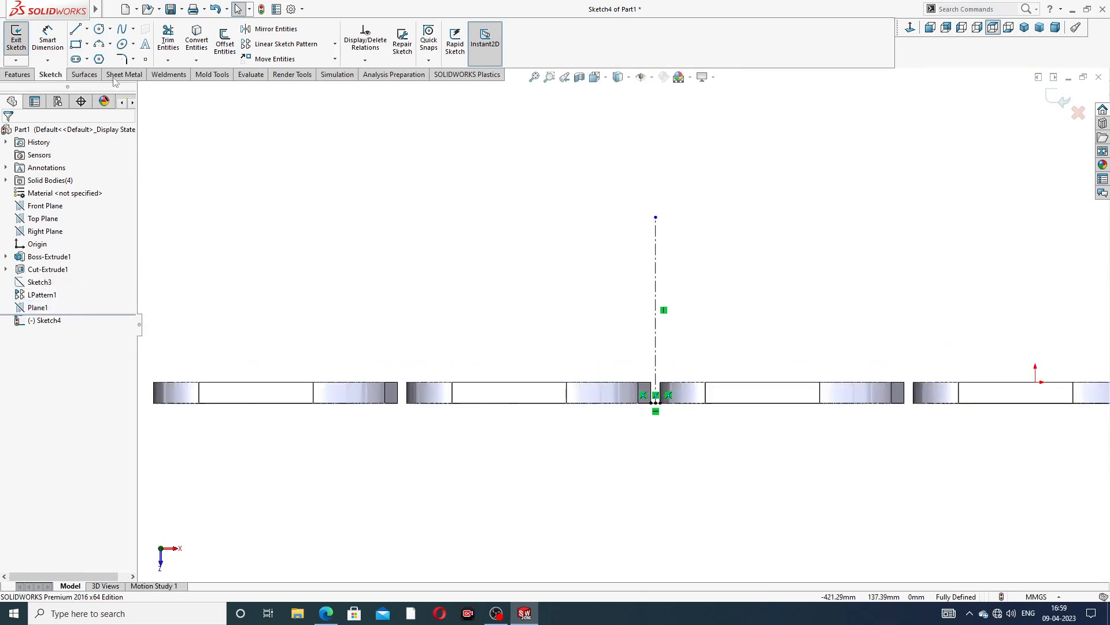
left_click(98, 28)
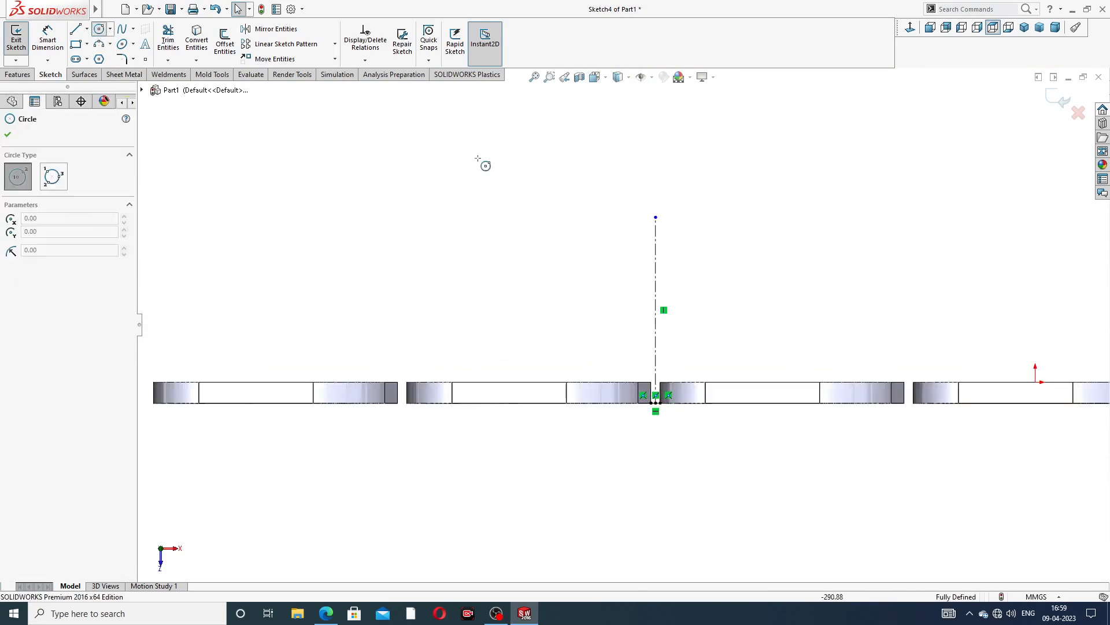
left_click(655, 217)
left_click(700, 154)
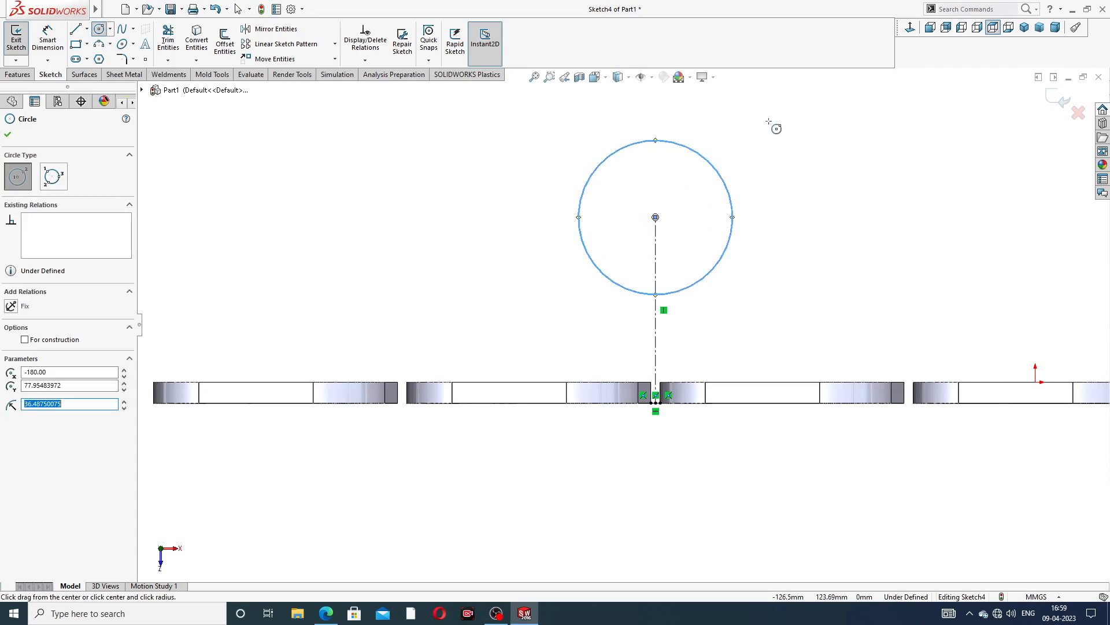
right_click(769, 119)
left_click(793, 129)
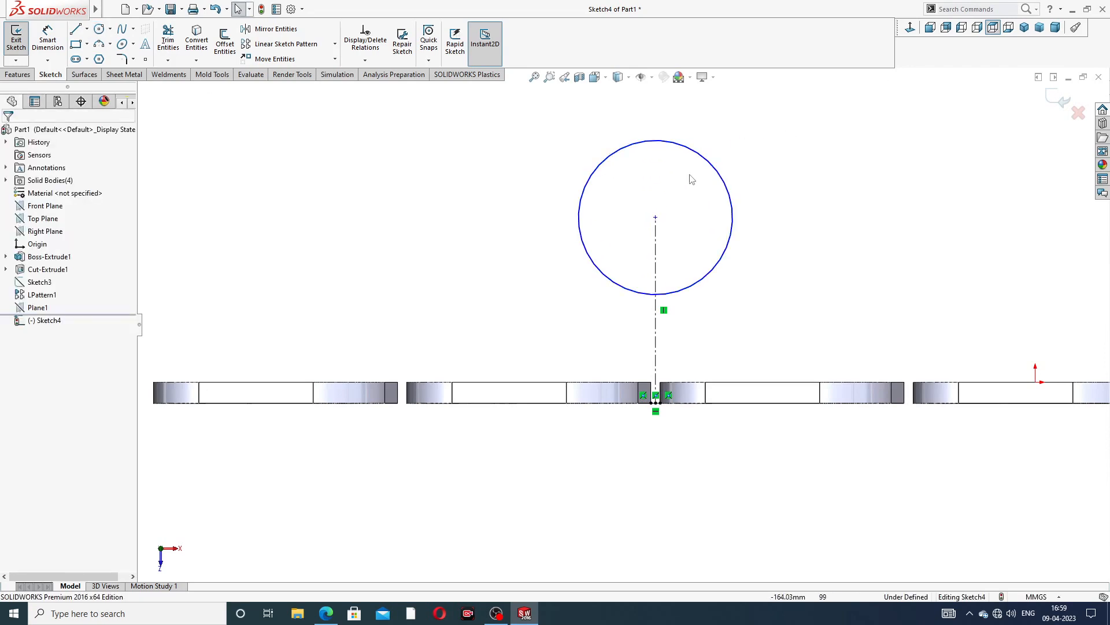
Try a vertically aligned 130 mm diameter dimension on the circle, reposition it and delete it
left_click(48, 40)
left_click(685, 151)
left_click(774, 147)
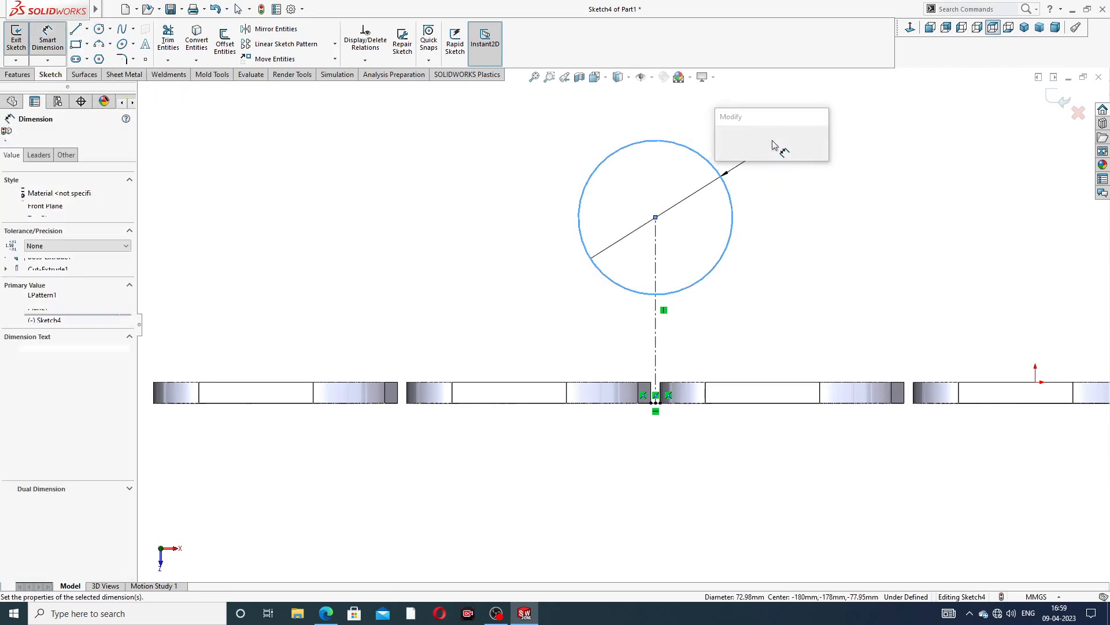
type("130")
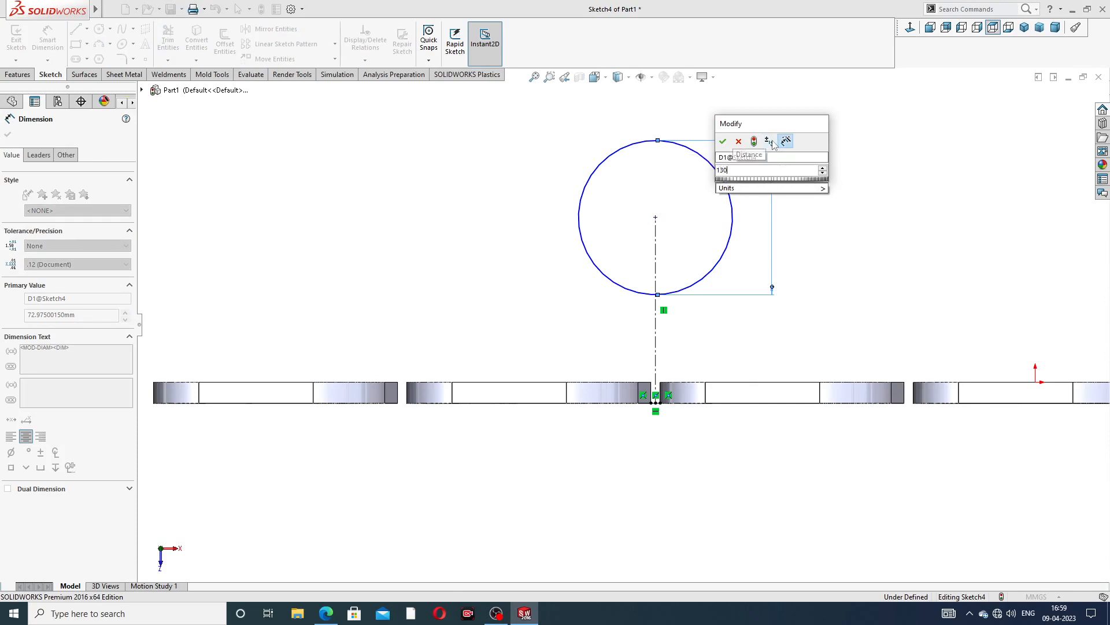
key("Return")
left_click(817, 166)
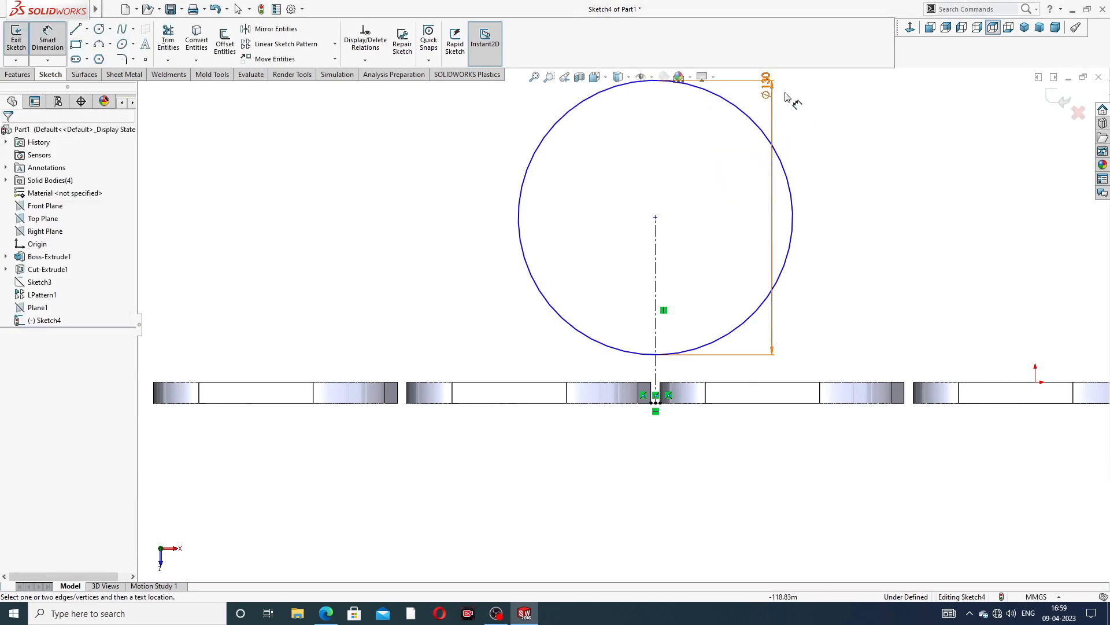
left_click_drag(768, 83, 752, 221)
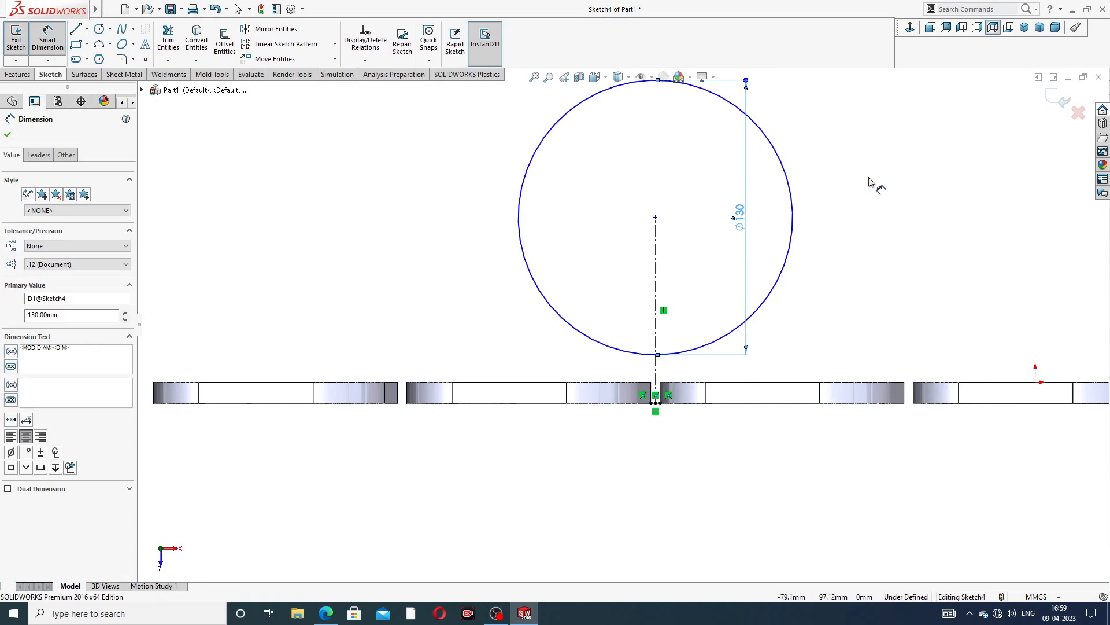
key("Delete")
Dimension the circle's diameter as 130 mm with a slanted diameter dimension
scroll(849, 173, "up", 4)
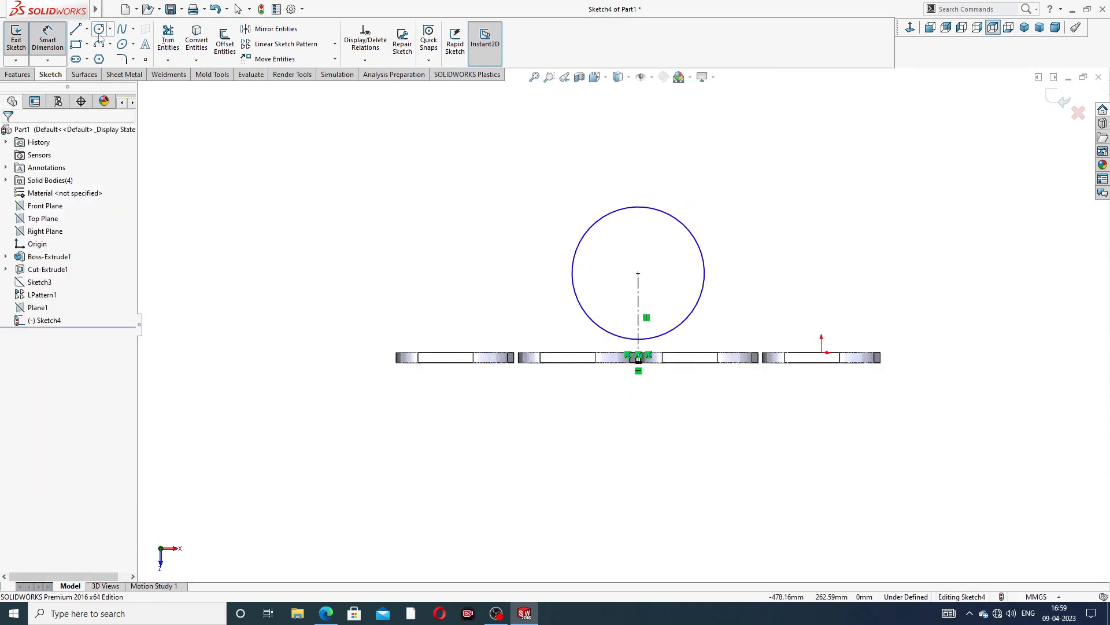
left_click(674, 221)
left_click(720, 168)
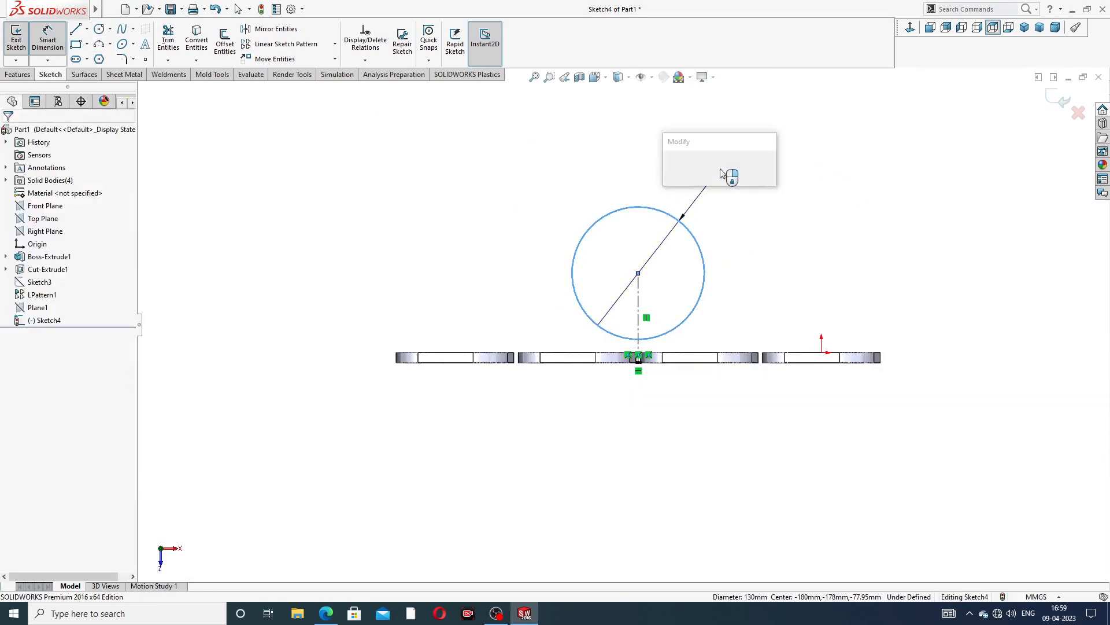
type("130")
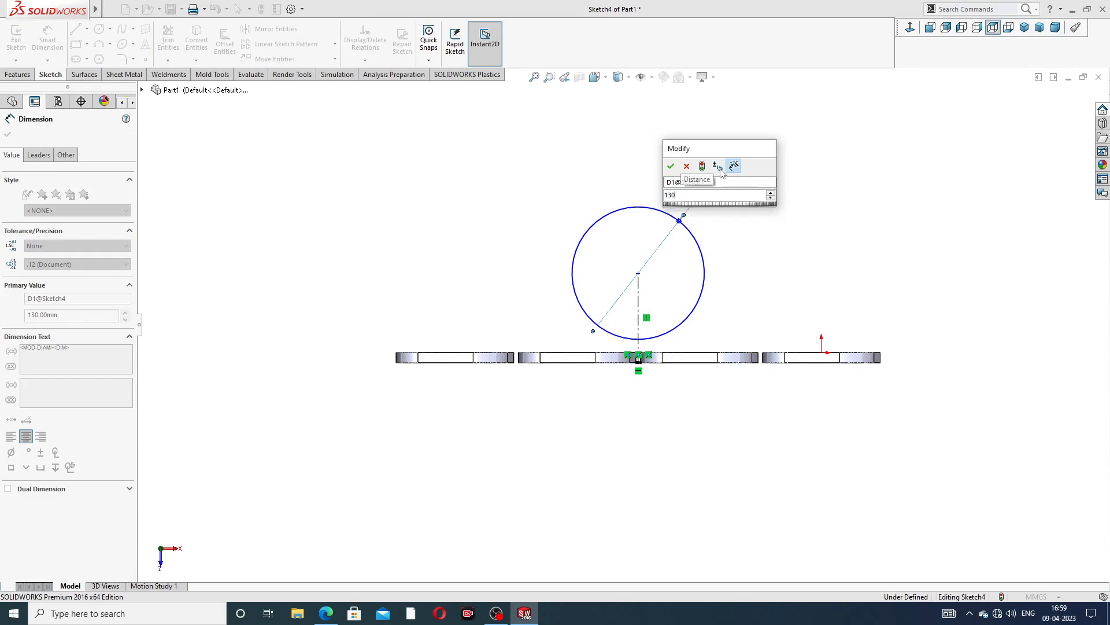
key("Return")
Dimension the distance from the circle's centre to the midpoint between the two middle flanges as 160 mm
scroll(633, 334, "down", 3)
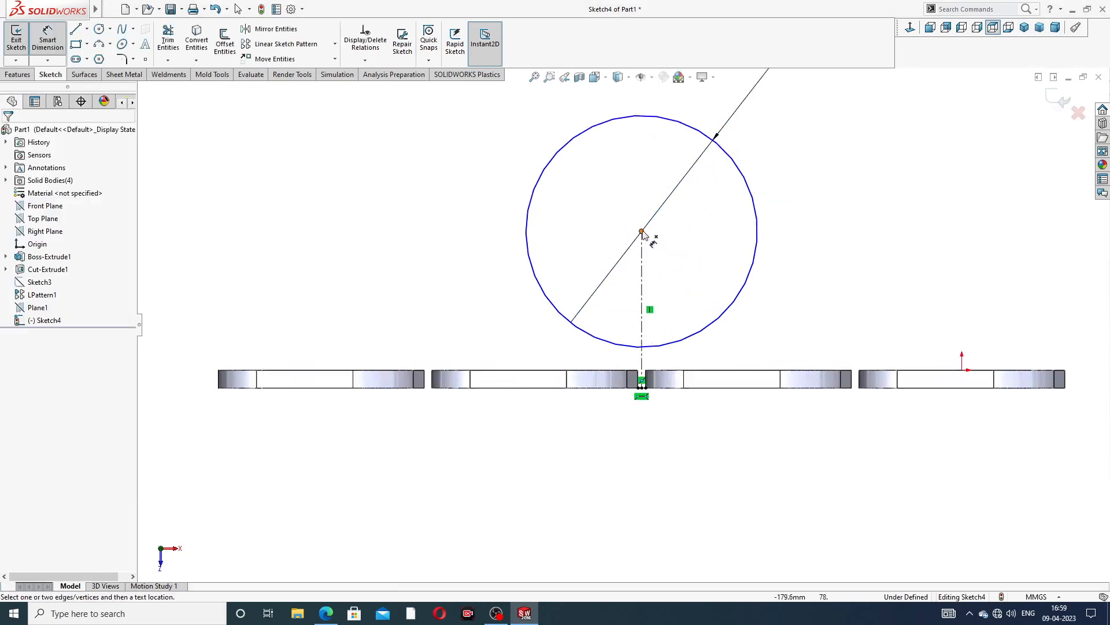
left_click(642, 231)
scroll(642, 394, "down", 5)
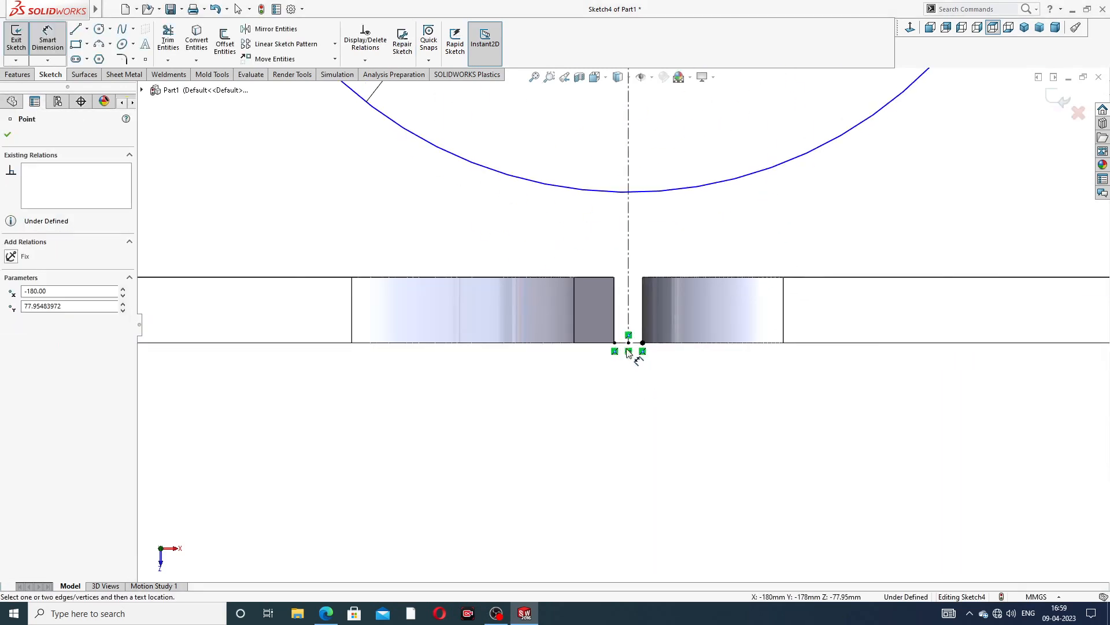
left_click(629, 343)
scroll(914, 201, "up", 3)
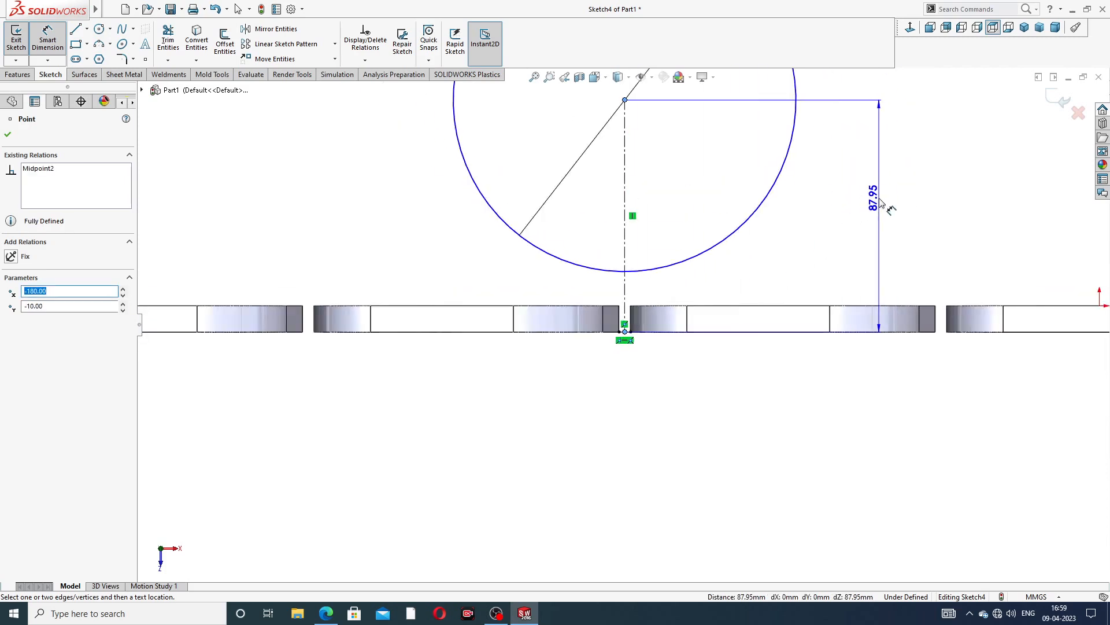
left_click(885, 207)
type("1")
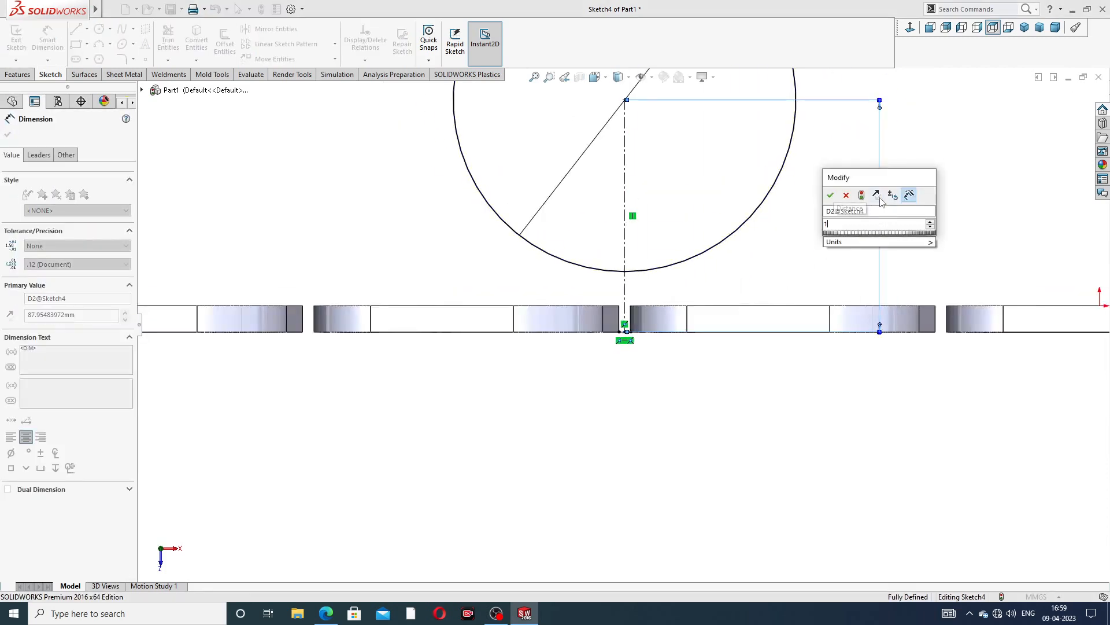
type("60")
key("Return")
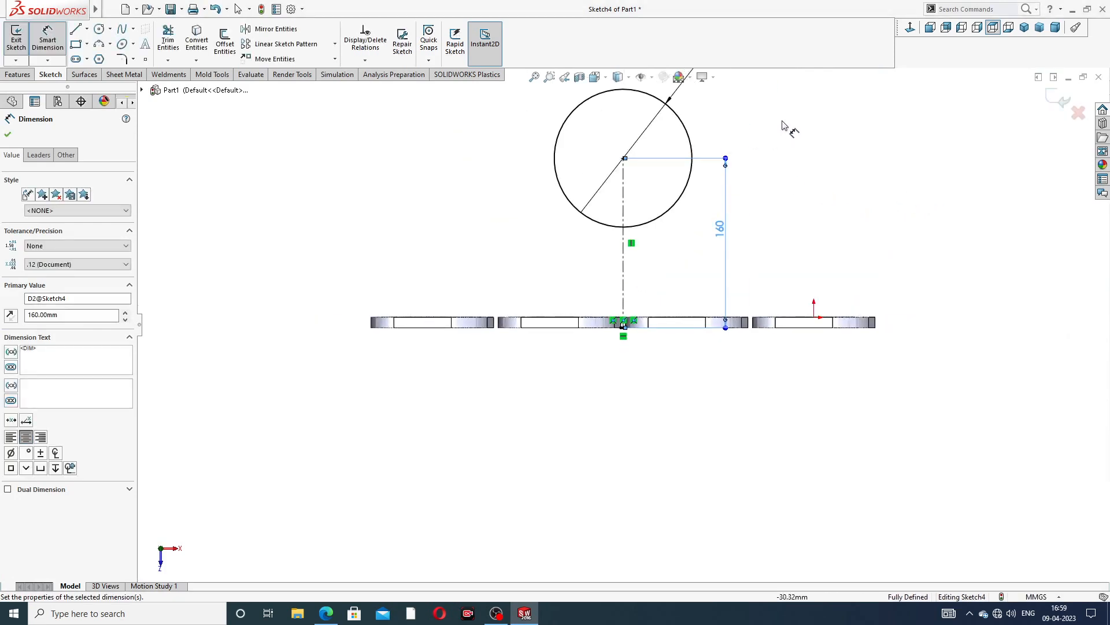
right_click(786, 123)
left_click(816, 158)
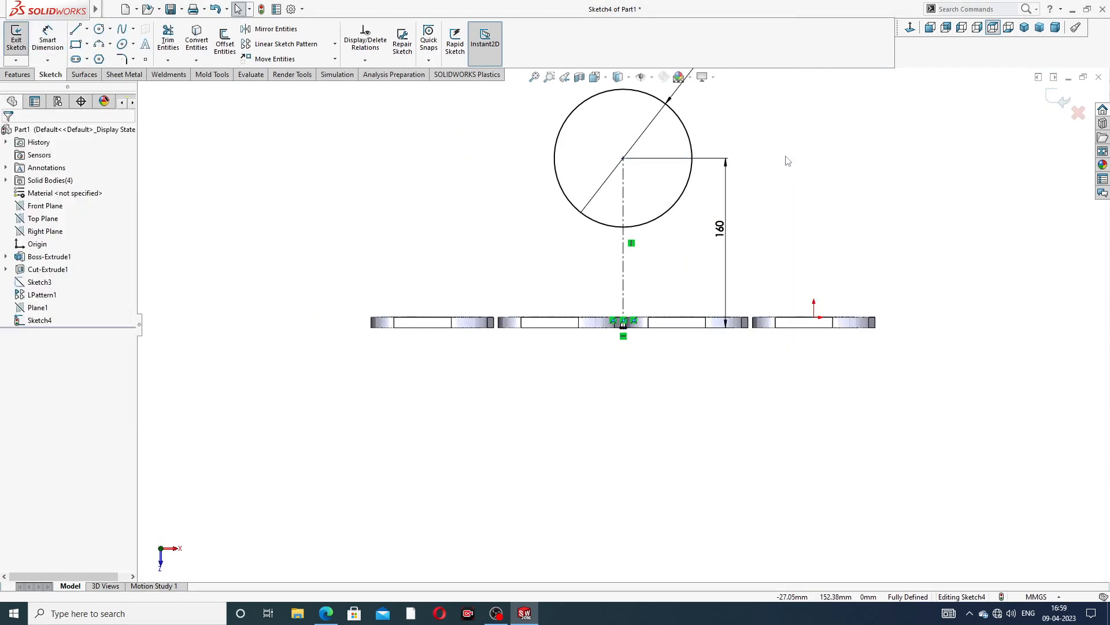
left_click(326, 613)
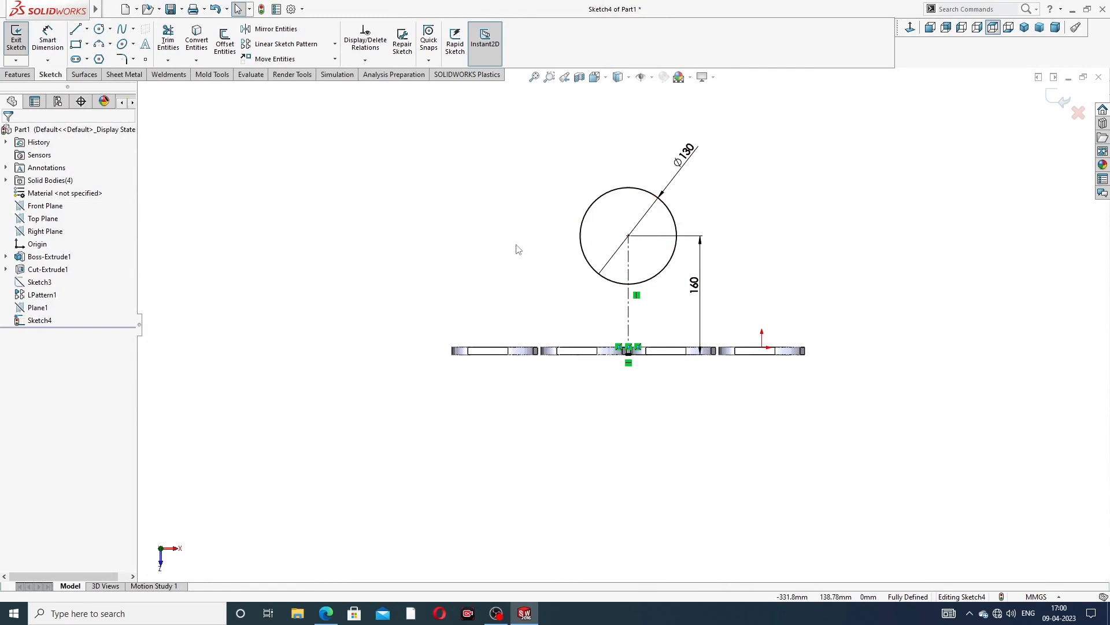
Extrude the 130 mm circle as a blind boss 16 mm deep
left_click(29, 75)
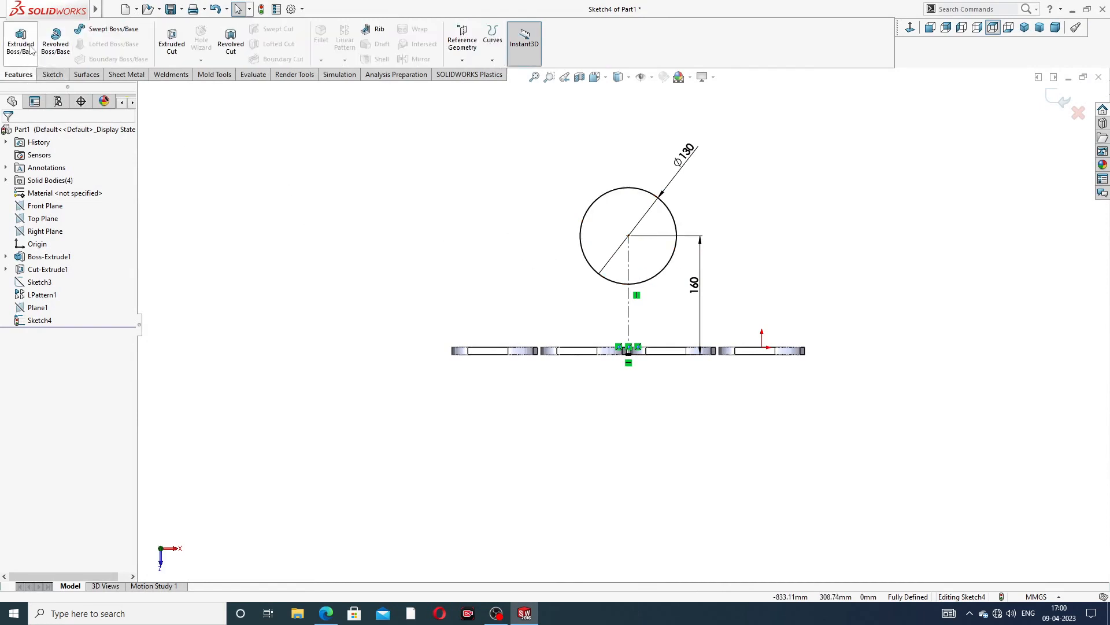
left_click(21, 40)
middle_click_drag(728, 215, 627, 241)
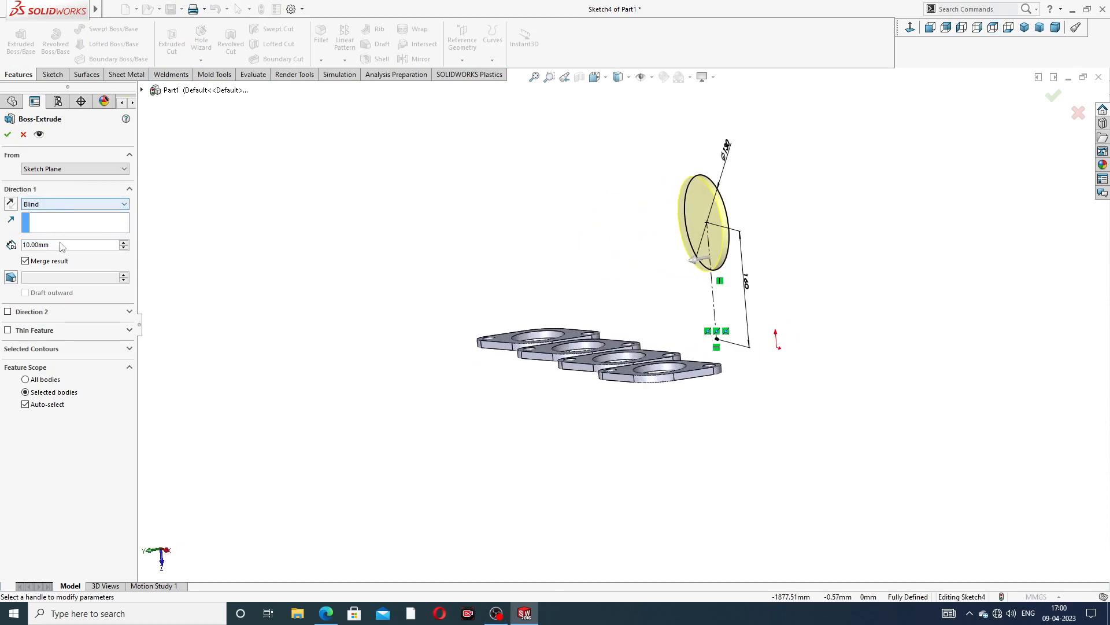
left_click_drag(63, 247, 14, 244)
type("16")
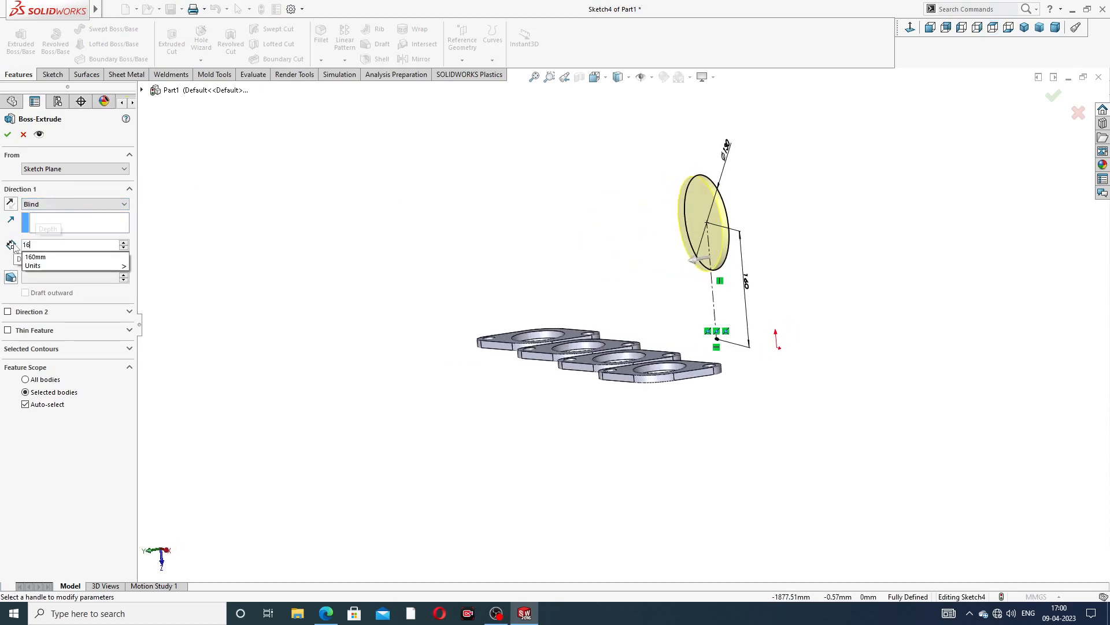
key("Return")
left_click(8, 134)
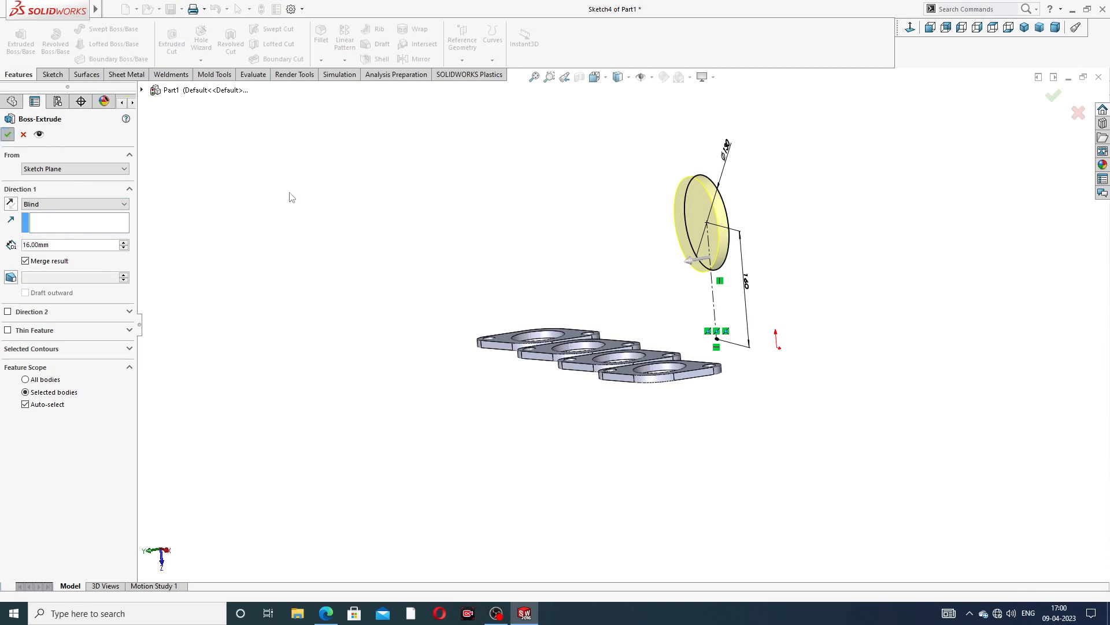
Start a sketch on the disc's flat face and draw a concentric circle about 81 mm in diameter
middle_click_drag(820, 214, 691, 235)
left_click(701, 212)
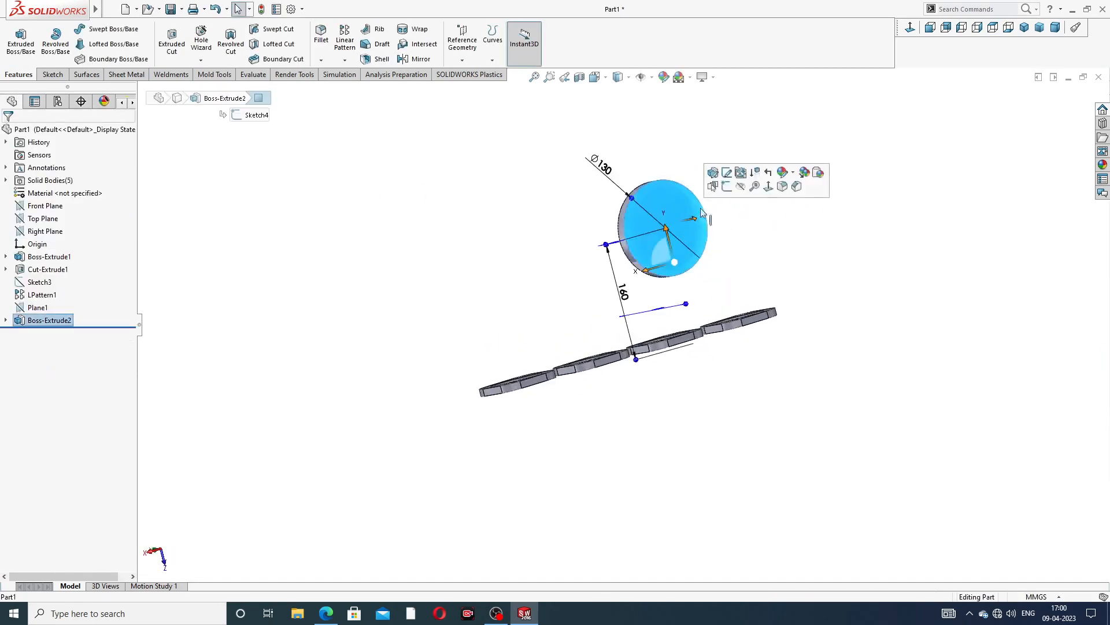
left_click(727, 186)
left_click(910, 29)
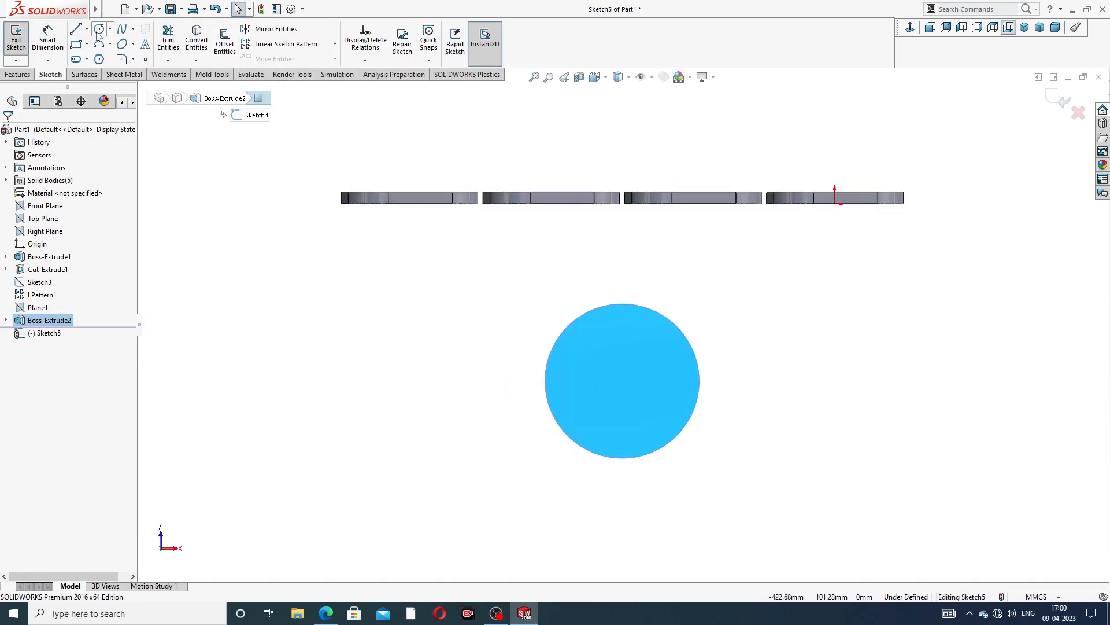
left_click(99, 29)
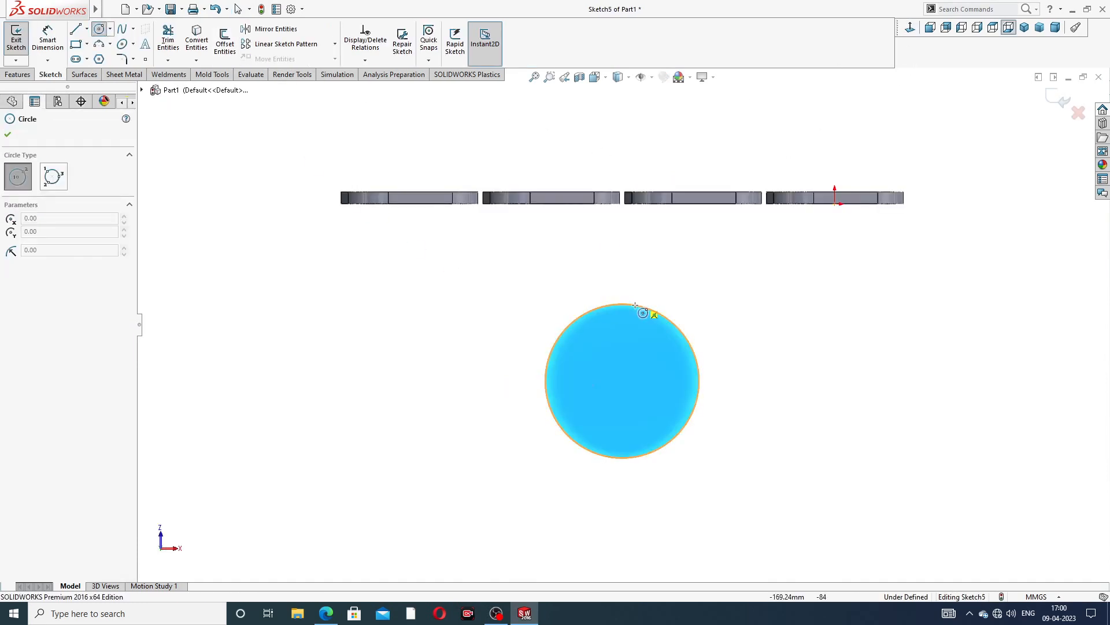
left_click(622, 381)
left_click(657, 345)
right_click(735, 275)
left_click(752, 288)
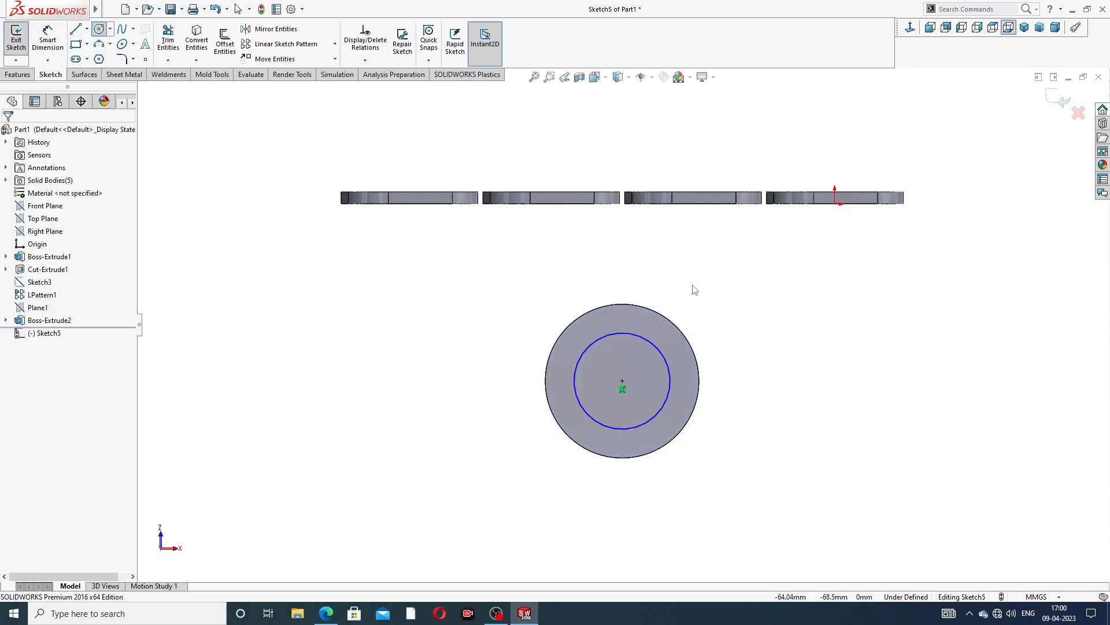
Dimension the concentric circle's diameter as 72 mm
left_click(41, 48)
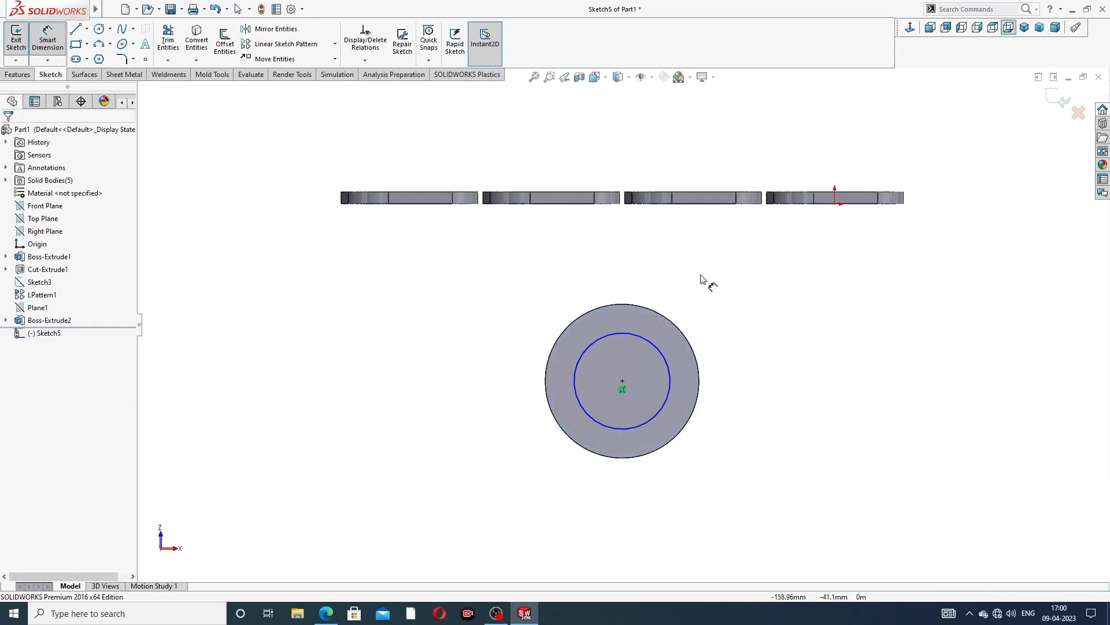
left_click(668, 359)
left_click(750, 311)
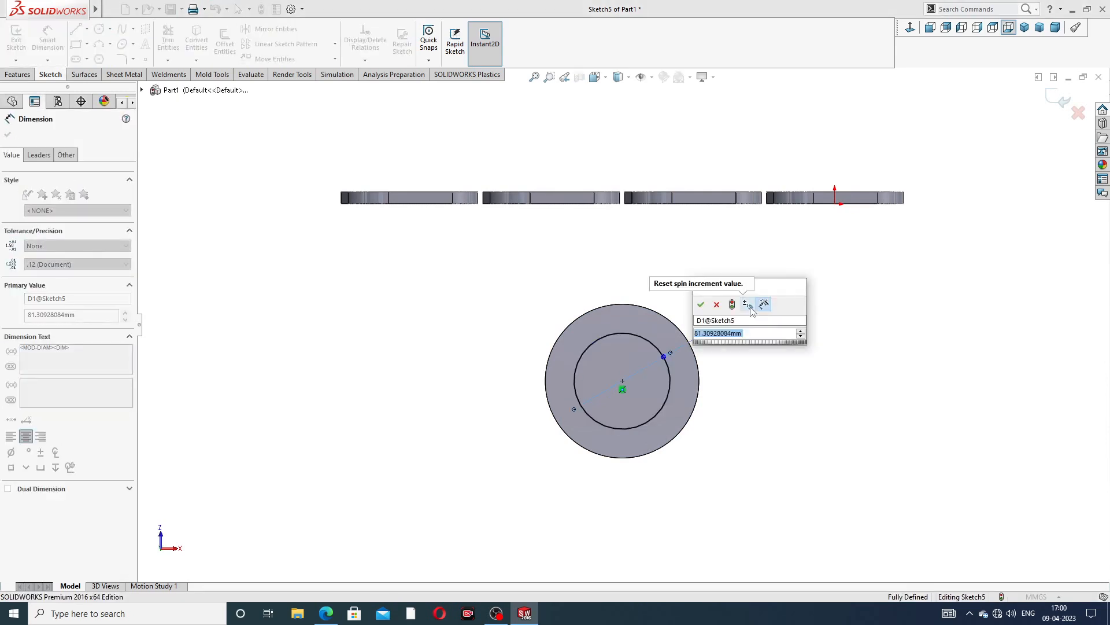
type("72")
key("Return")
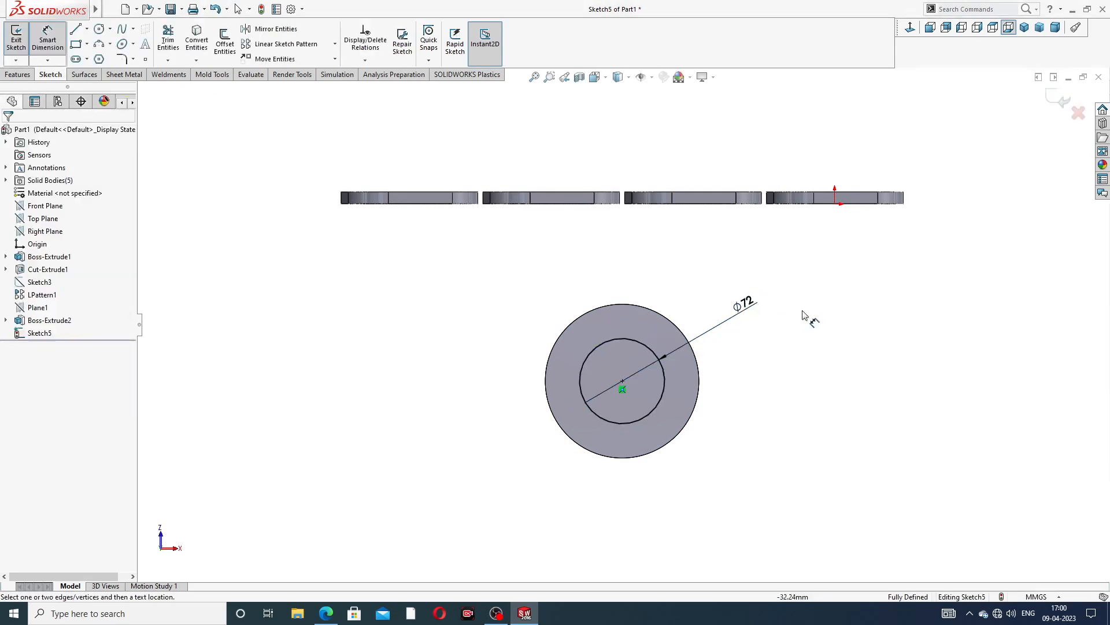
right_click(843, 276)
left_click(870, 172)
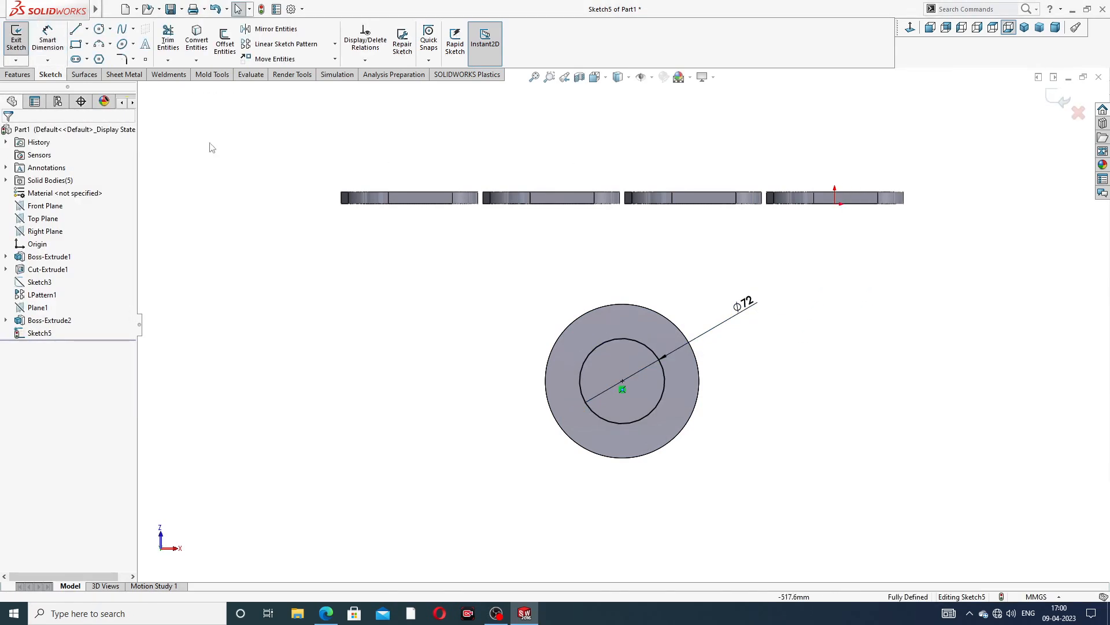
Cut the 72 mm circle through the disc with an Extruded Cut set to Through All
left_click(18, 75)
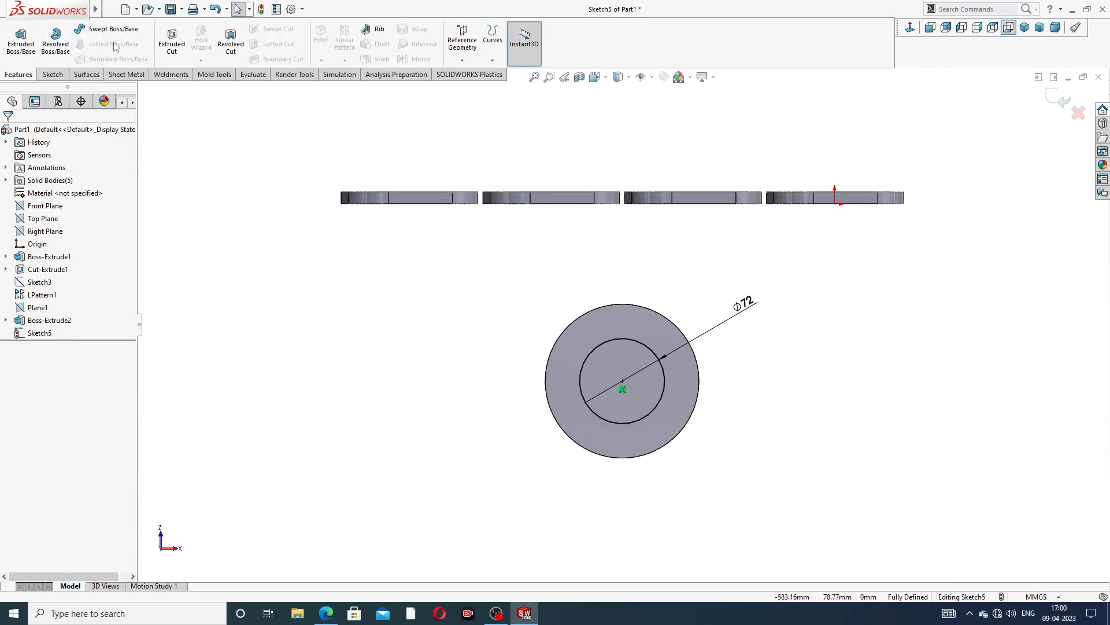
left_click(171, 40)
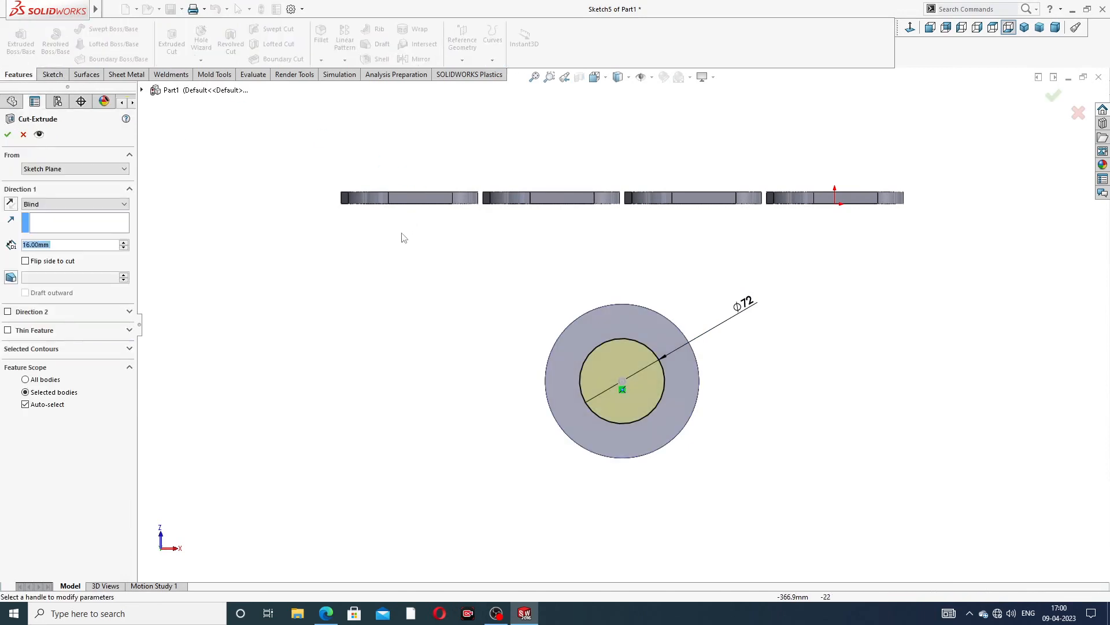
left_click(49, 204)
left_click(49, 220)
middle_click_drag(486, 370, 618, 366)
left_click(8, 134)
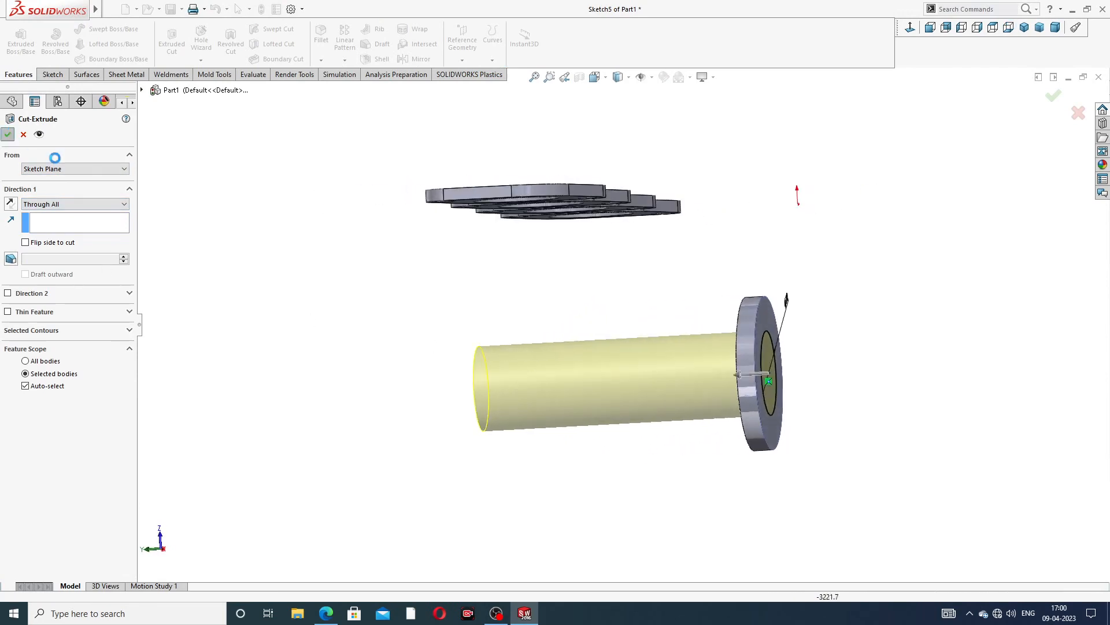
Start a sketch on the ring's flat face and draw a vertical 65 mm centerline from the outer edge's top point to the centre
middle_click_drag(702, 309, 667, 297)
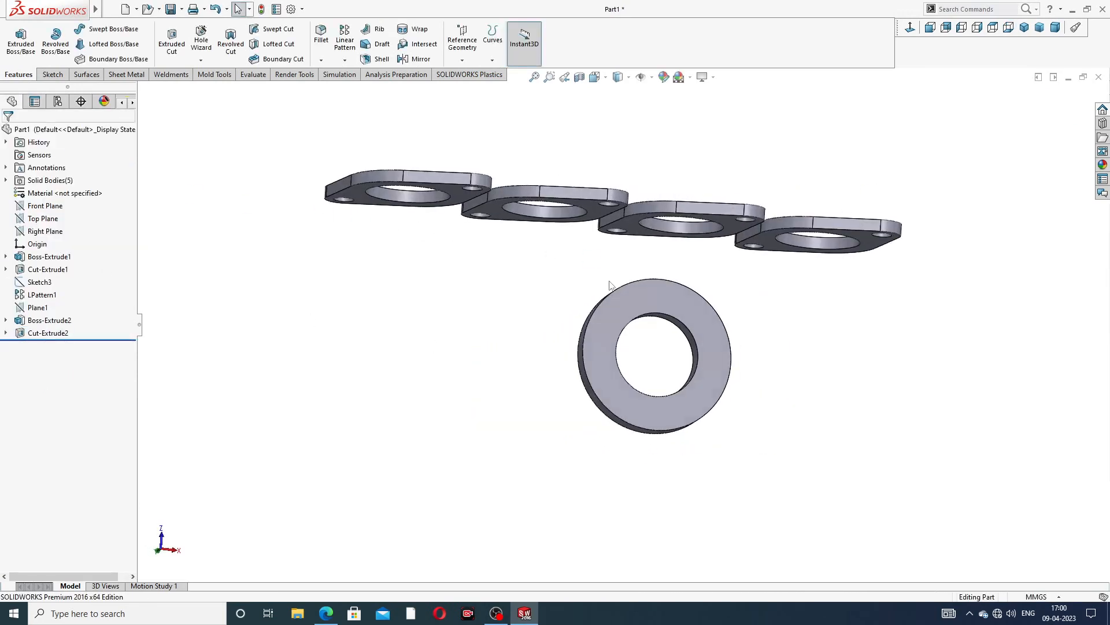
left_click(667, 297)
left_click(713, 264)
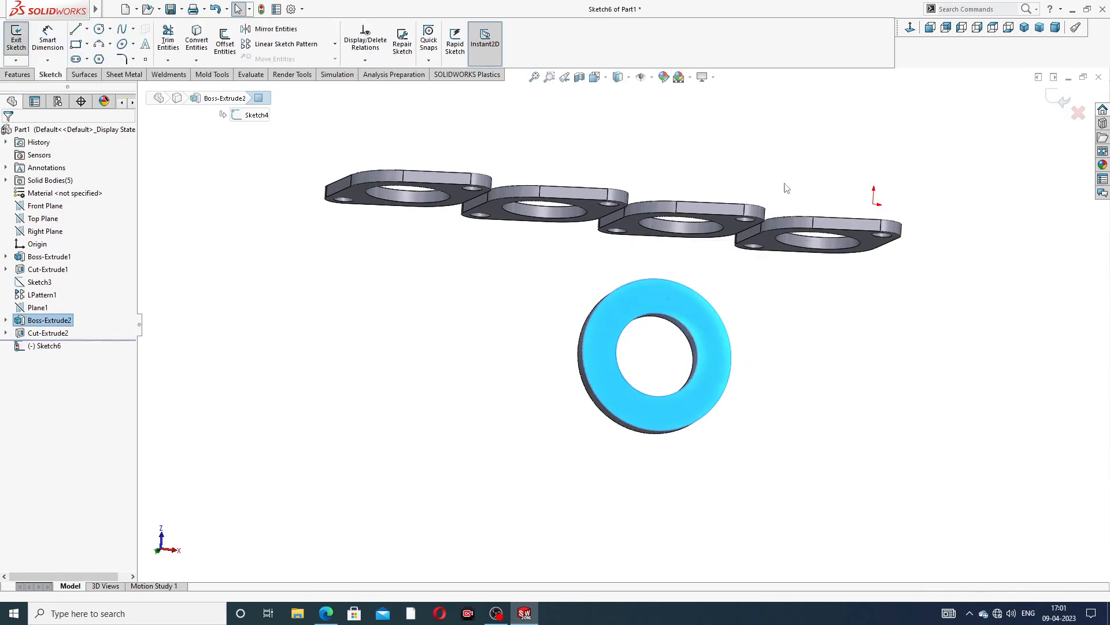
left_click(912, 30)
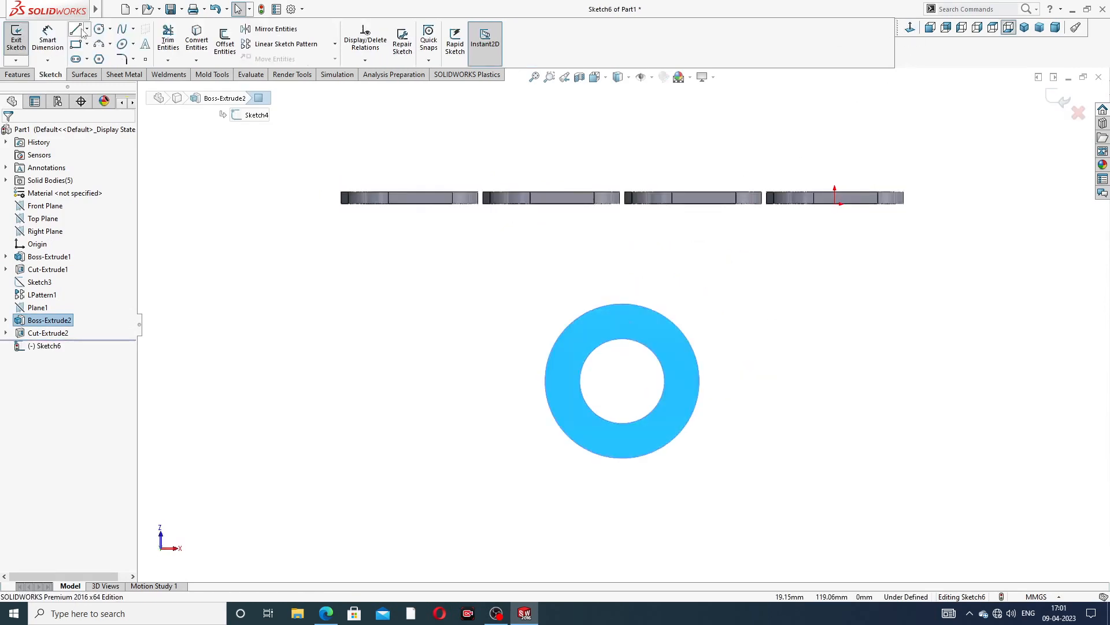
left_click(86, 30)
left_click(104, 55)
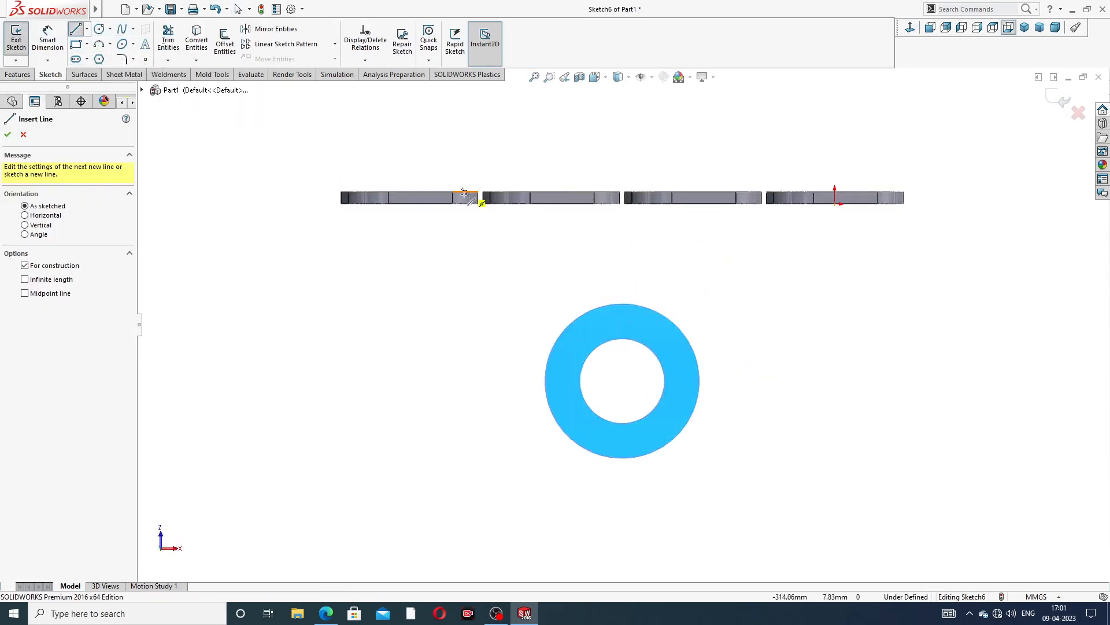
left_click(622, 304)
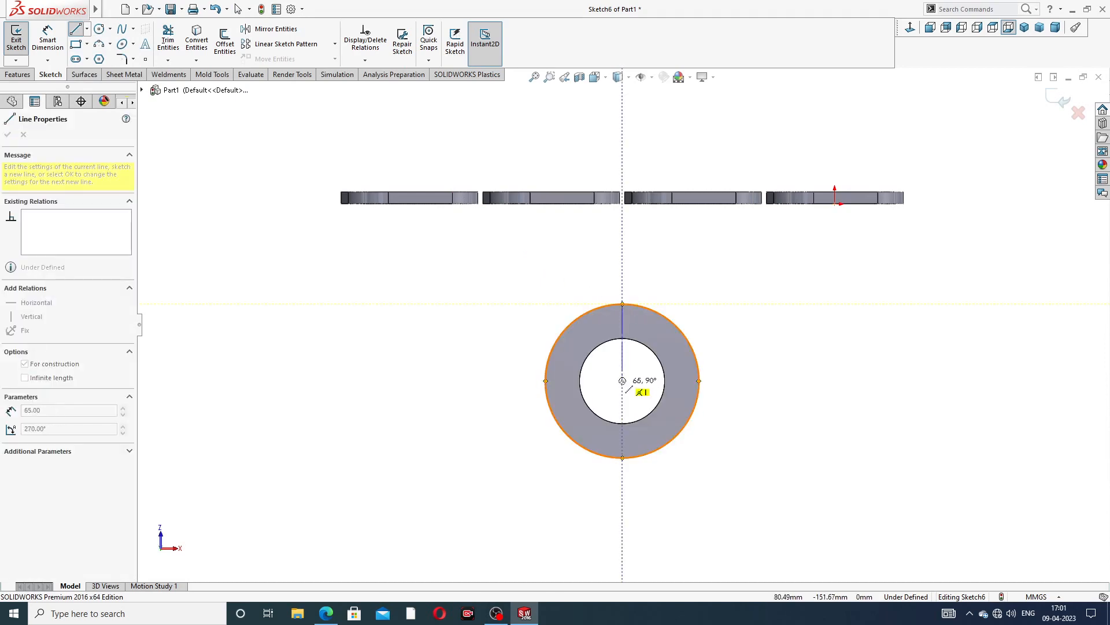
left_click(622, 381)
right_click(736, 242)
left_click(751, 289)
Sketch a bolt-hole circle about 10.5 mm in diameter centred on the centerline, between the ring's inner and outer edges
scroll(633, 306, "down", 2)
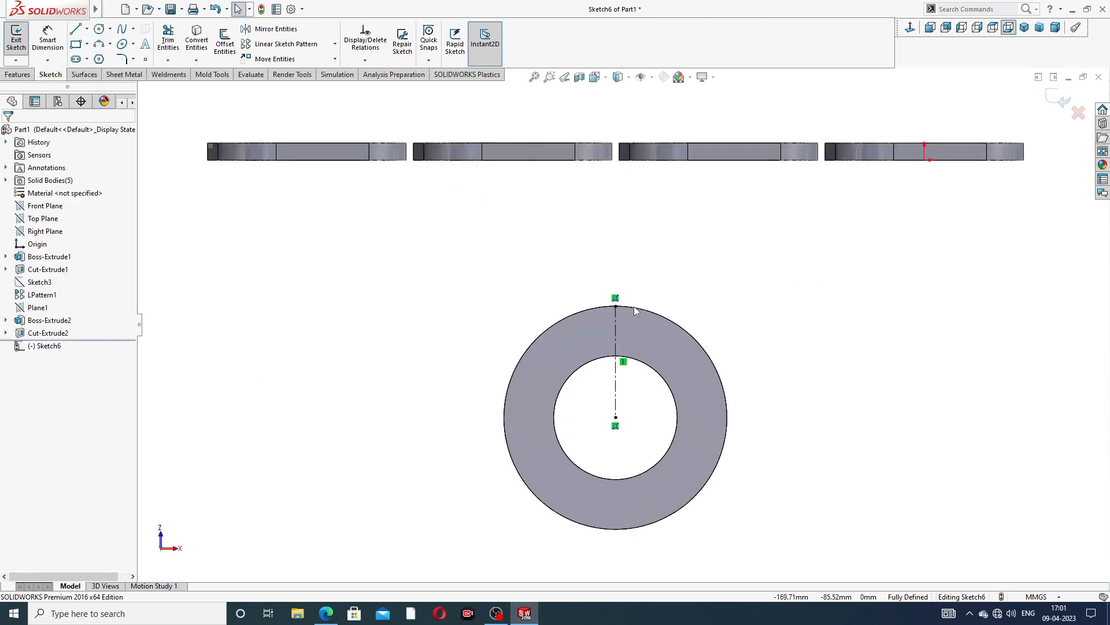
scroll(634, 307, "down", 2)
left_click(99, 29)
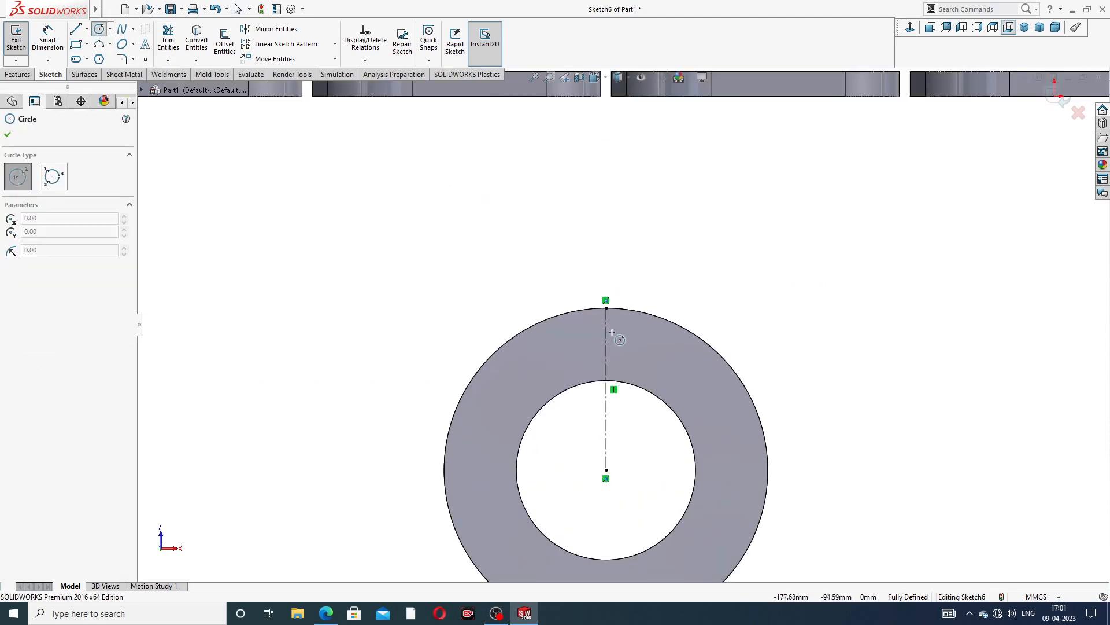
scroll(611, 337, "down", 2)
left_click(605, 338)
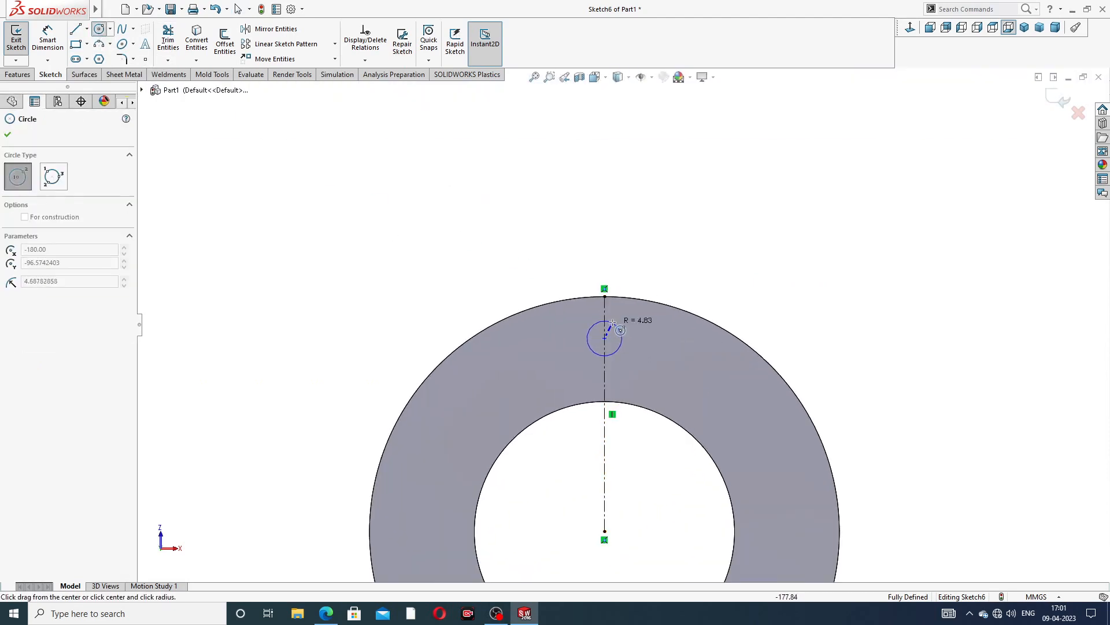
left_click(619, 324)
right_click(676, 269)
left_click(721, 280)
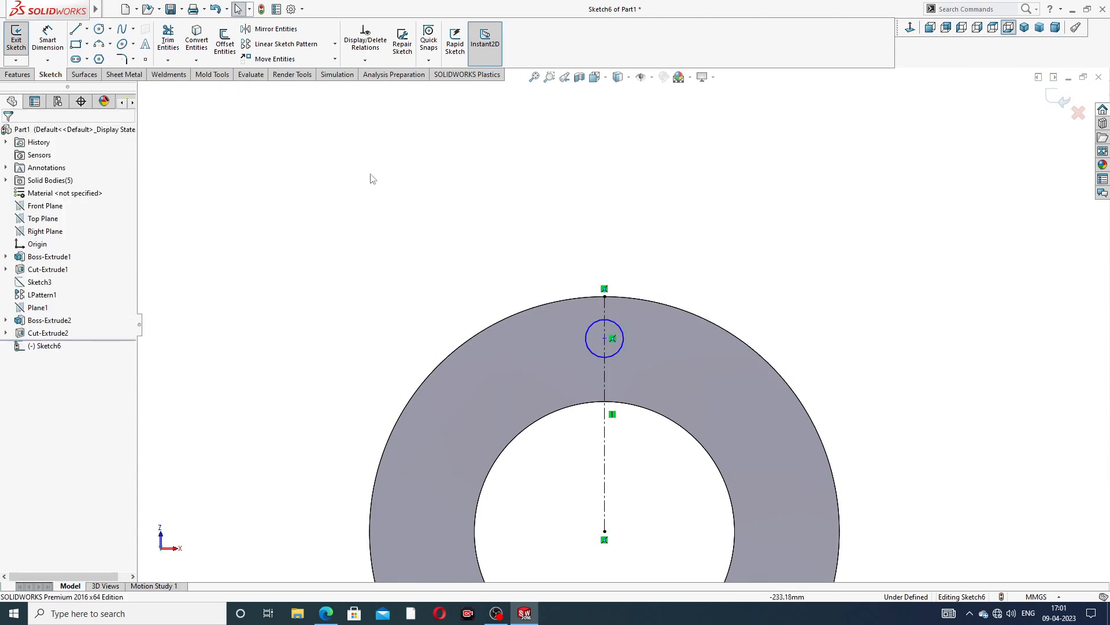
Dimension the bolt-hole circle's diameter as 14 mm
left_click(48, 39)
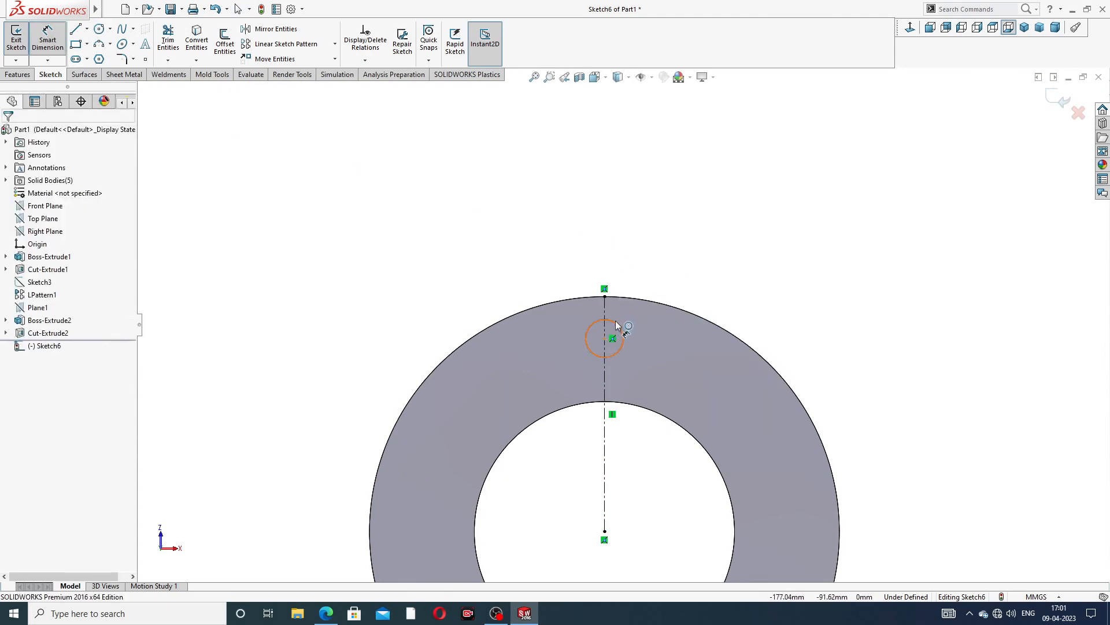
left_click(616, 325)
left_click(649, 264)
type("14")
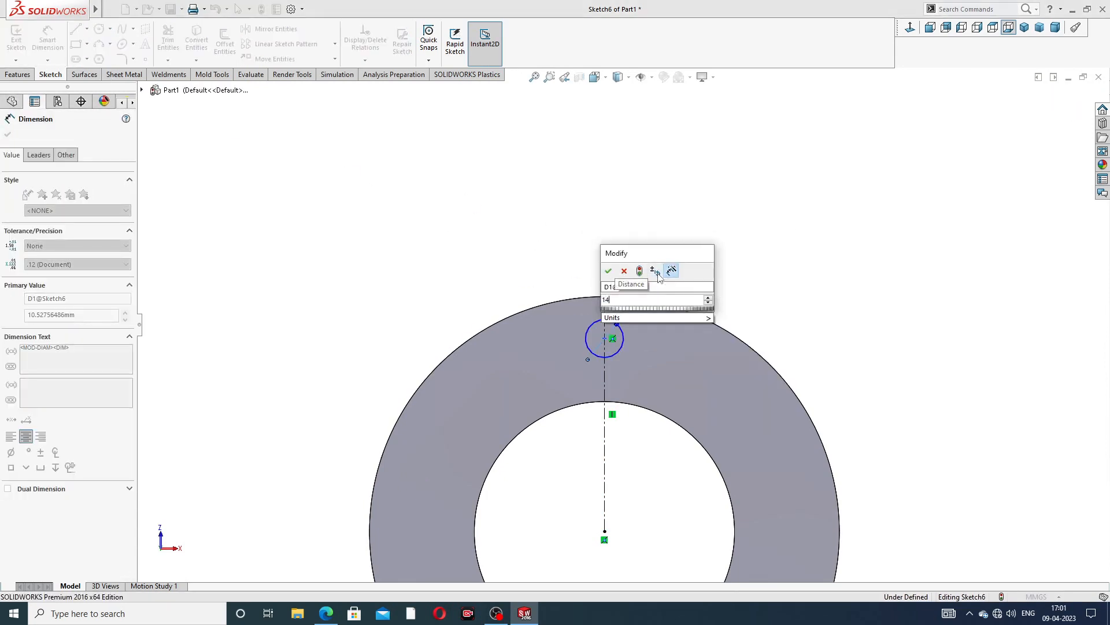
key("Return")
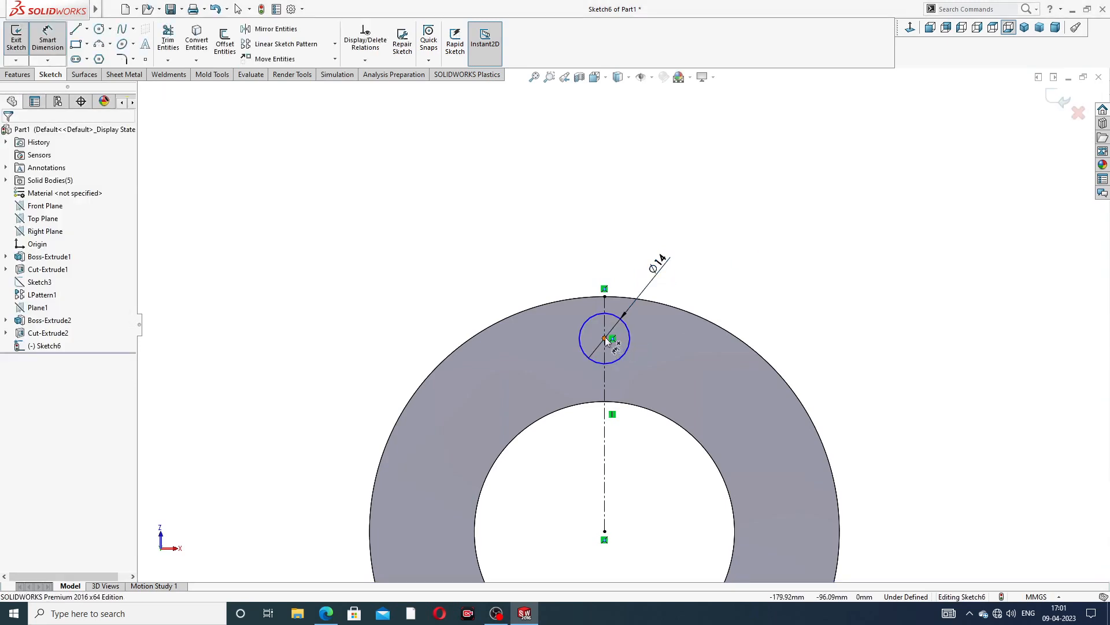
Dimension the vertical distance from the bolt-hole circle's centre to the ring's centre as 50 mm
left_click(604, 339)
left_click(604, 531)
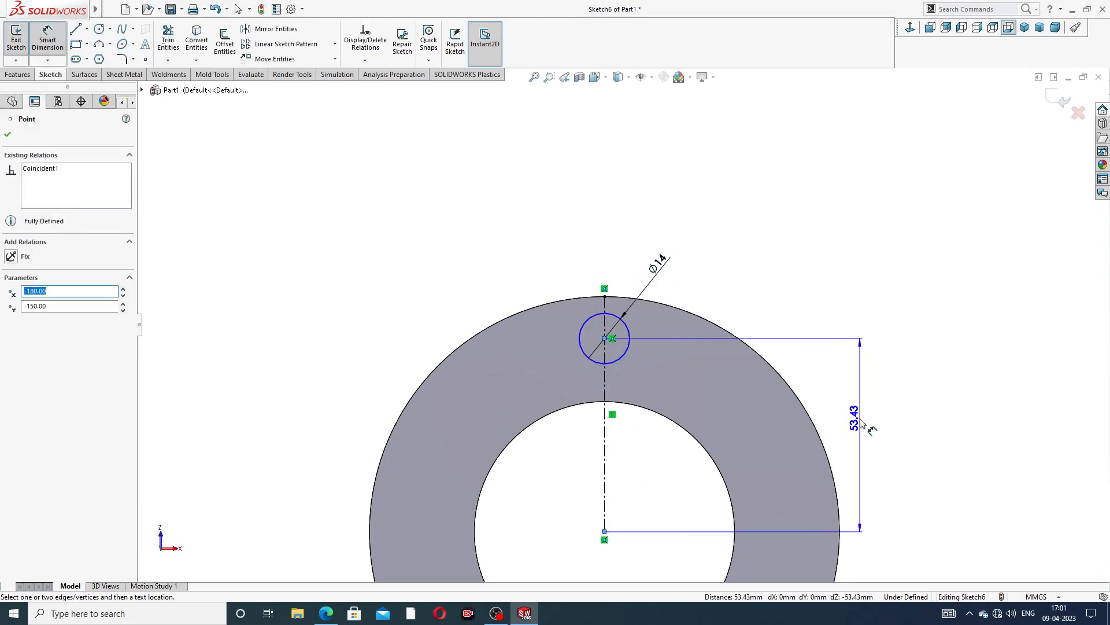
left_click(860, 431)
type("5")
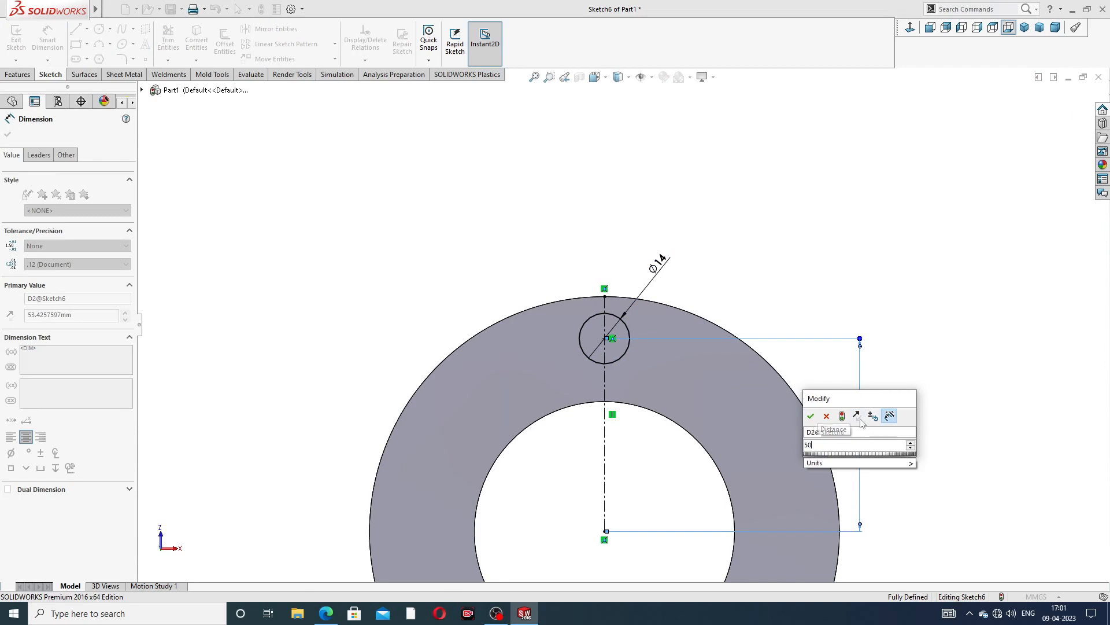
type("0")
key("Return")
right_click(756, 150)
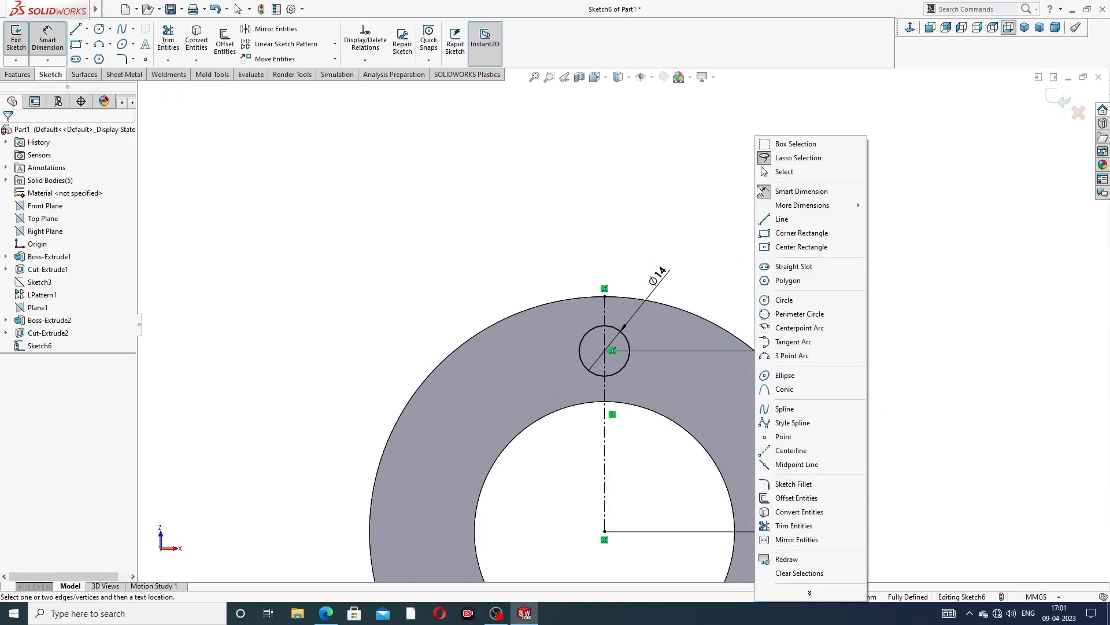
left_click(769, 171)
key("f")
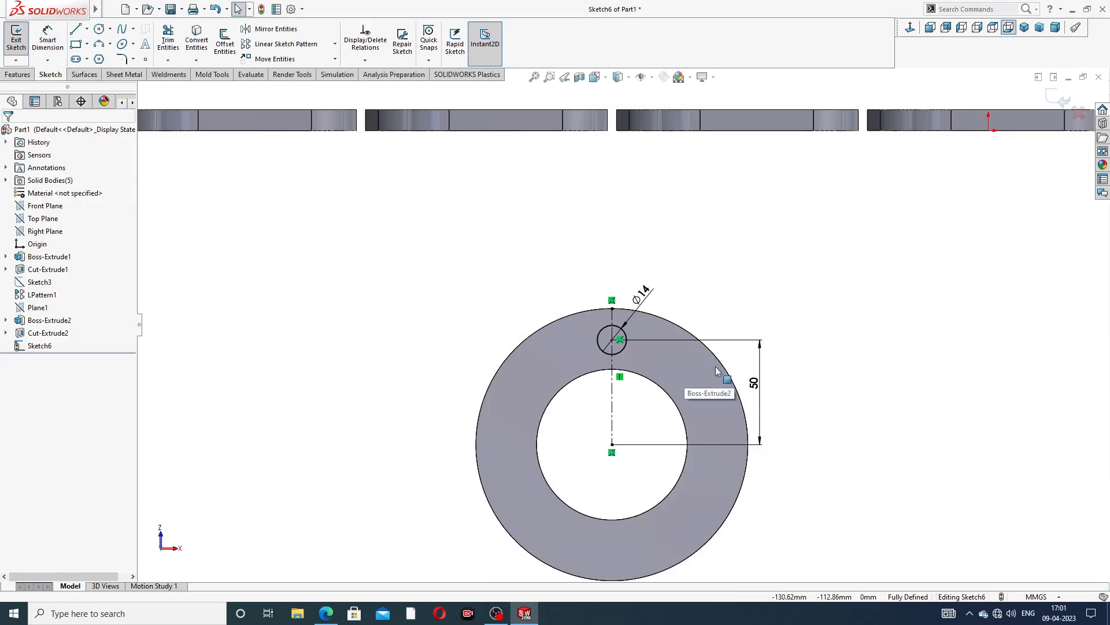
scroll(638, 354, "up", 2)
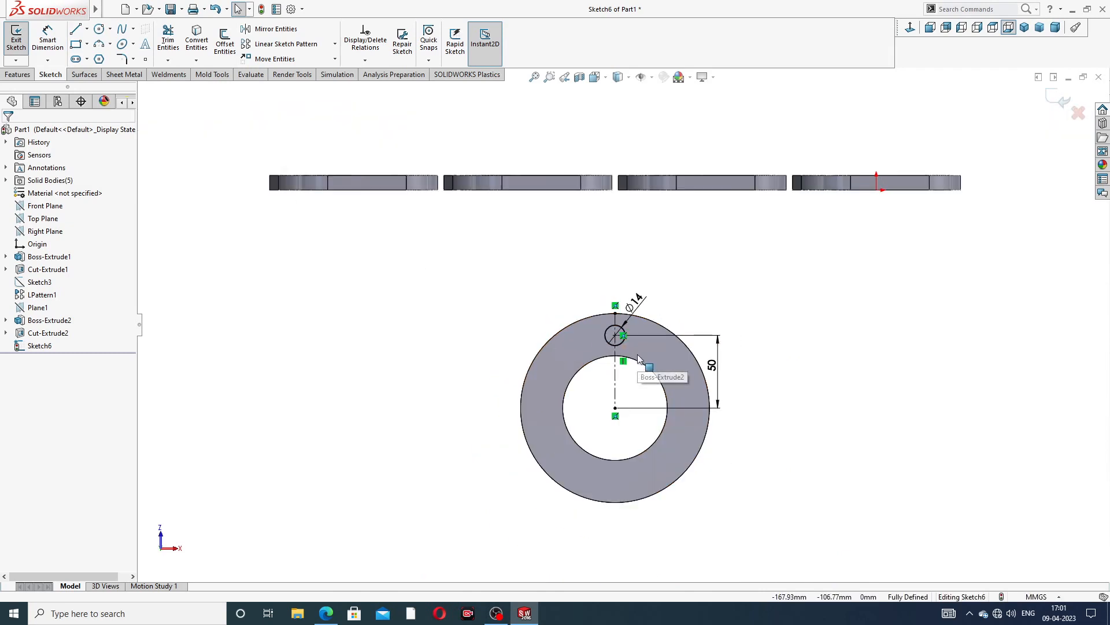
Check the bolt-hole distance in the exhaust manifold PDF drawing and set the centre-to-centre dimension to 52 mm
left_click(325, 614)
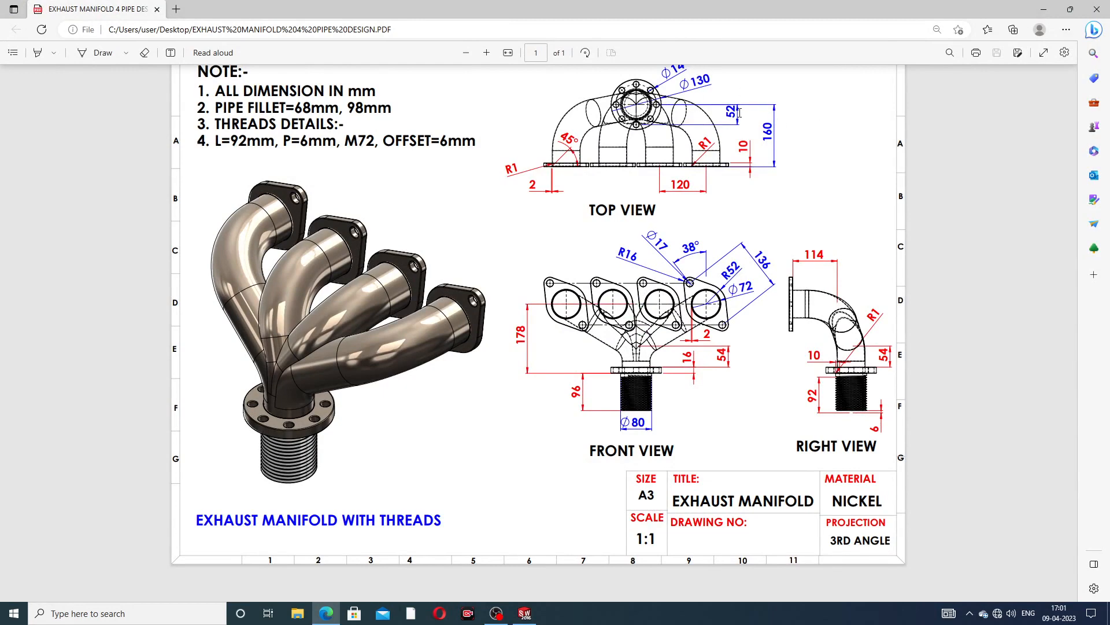
left_click(326, 613)
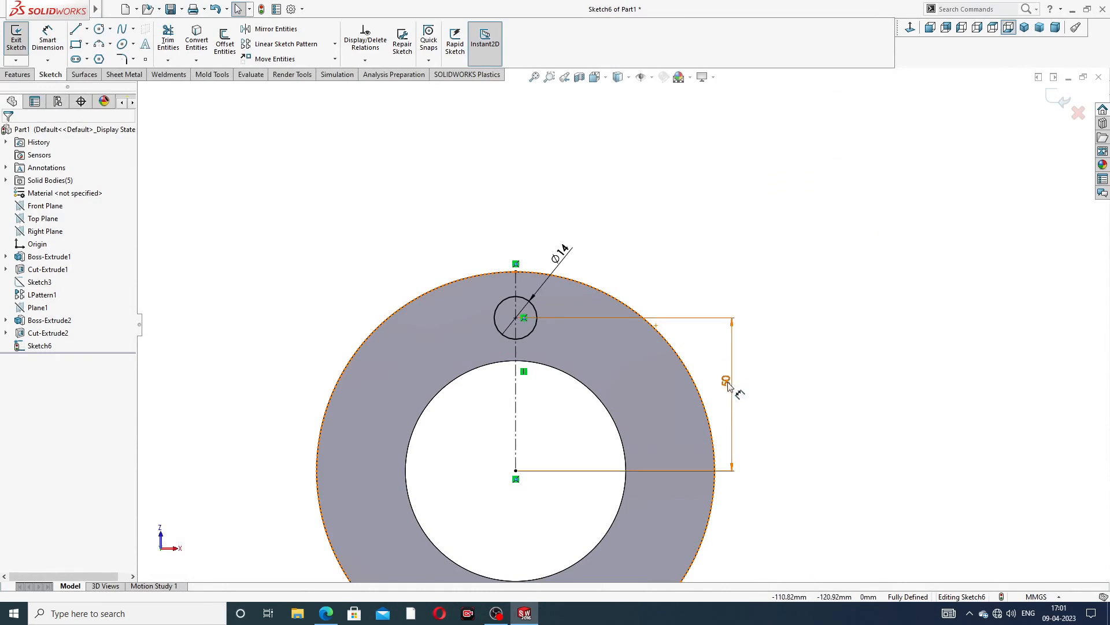
double_click(726, 377)
type("52")
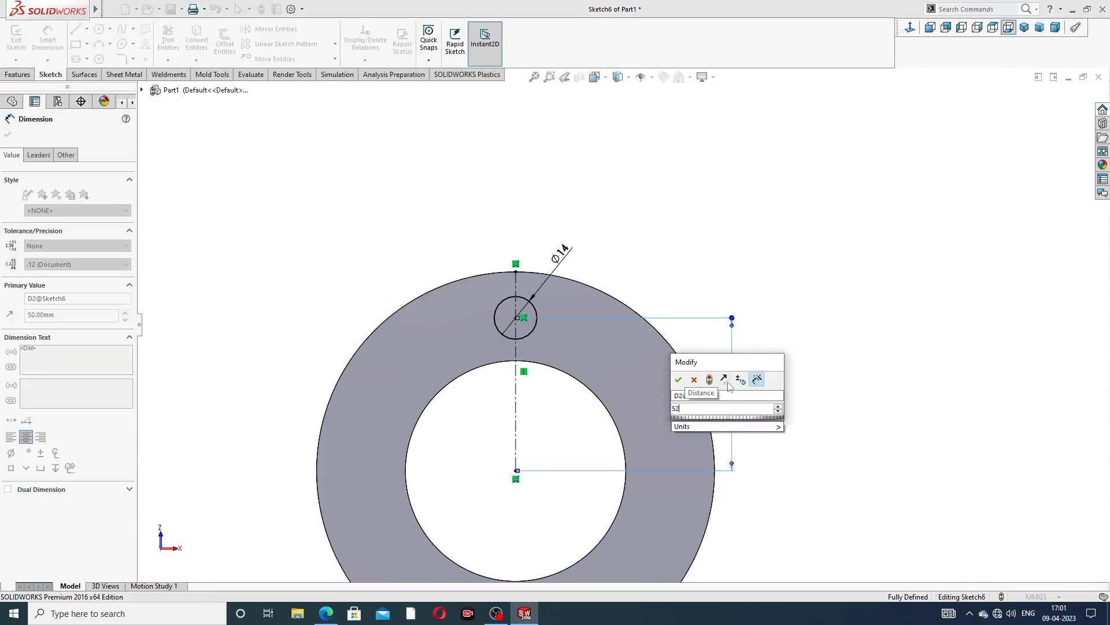
key("Return")
left_click(786, 292)
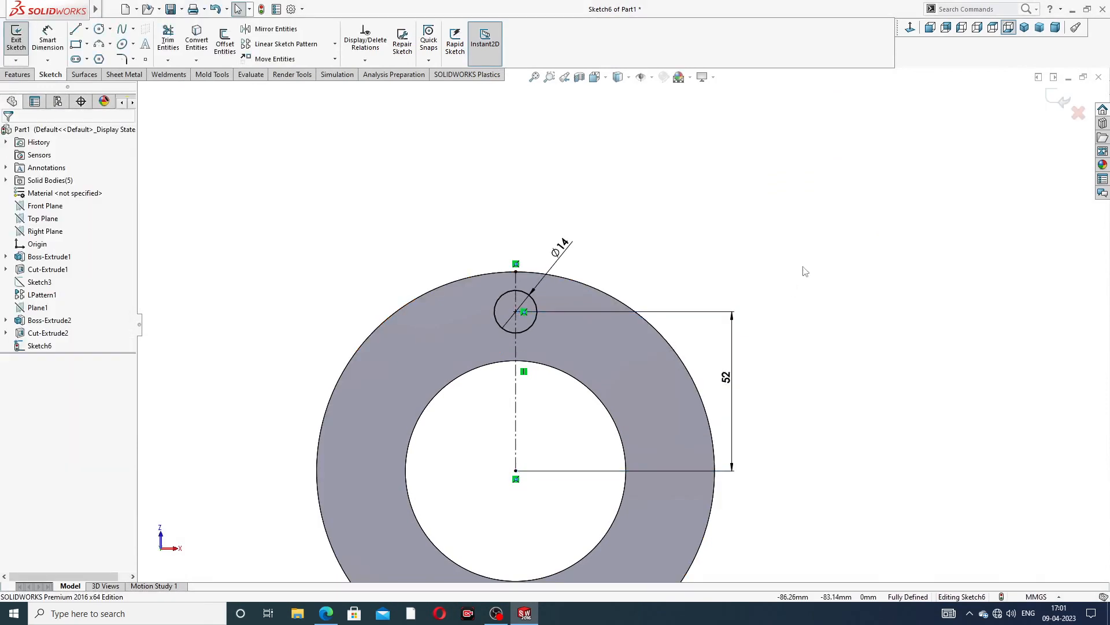
Cut the 14 mm bolt hole through the ring with an Extruded Cut set to Through All
left_click(18, 74)
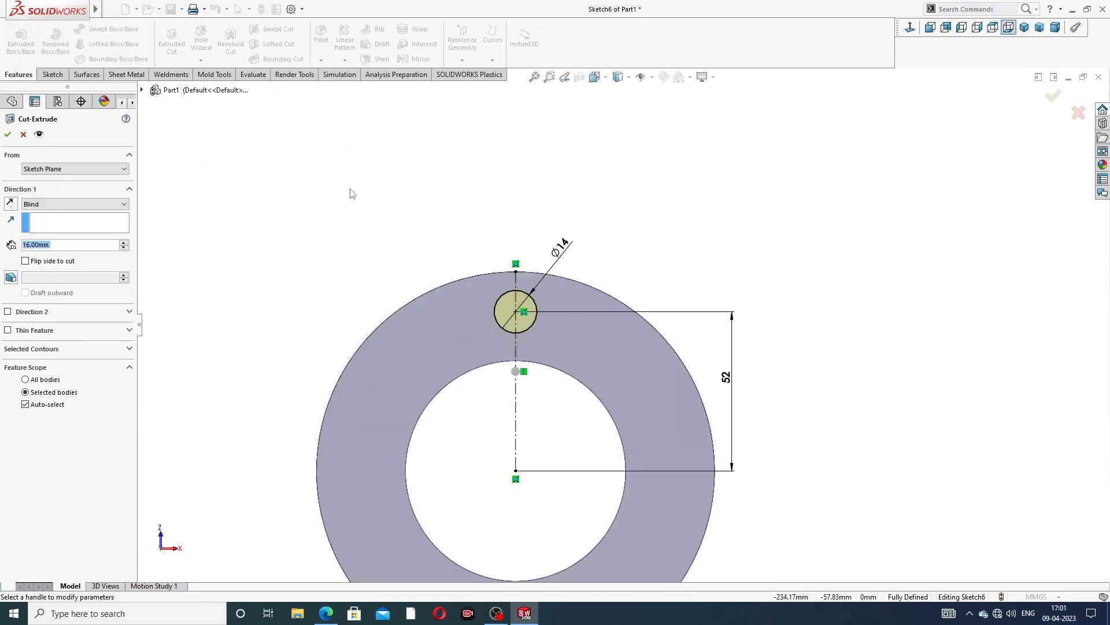
left_click(70, 204)
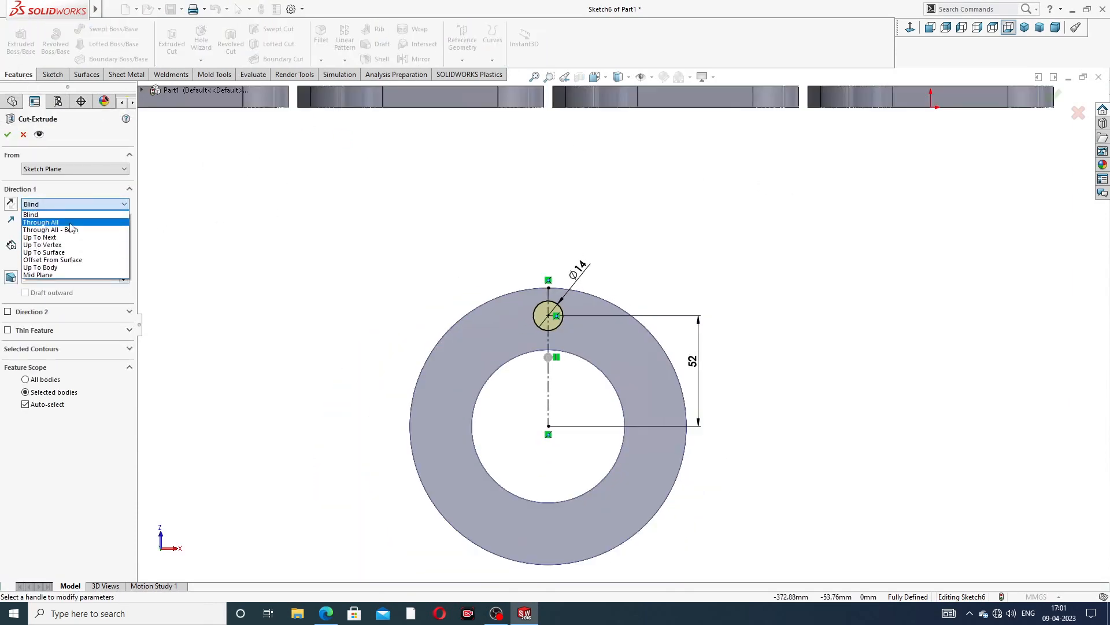
left_click(58, 221)
left_click(7, 135)
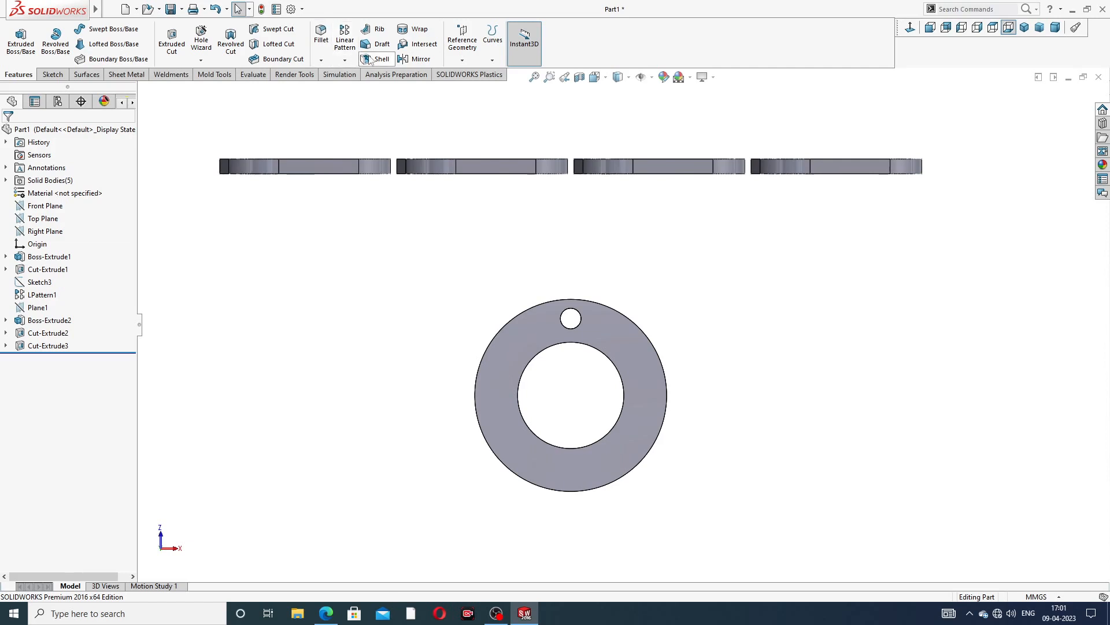
Circular-pattern the bolt hole's face about the ring's outer edge with 8 equally spaced instances over 360 degrees
left_click(345, 60)
left_click(408, 86)
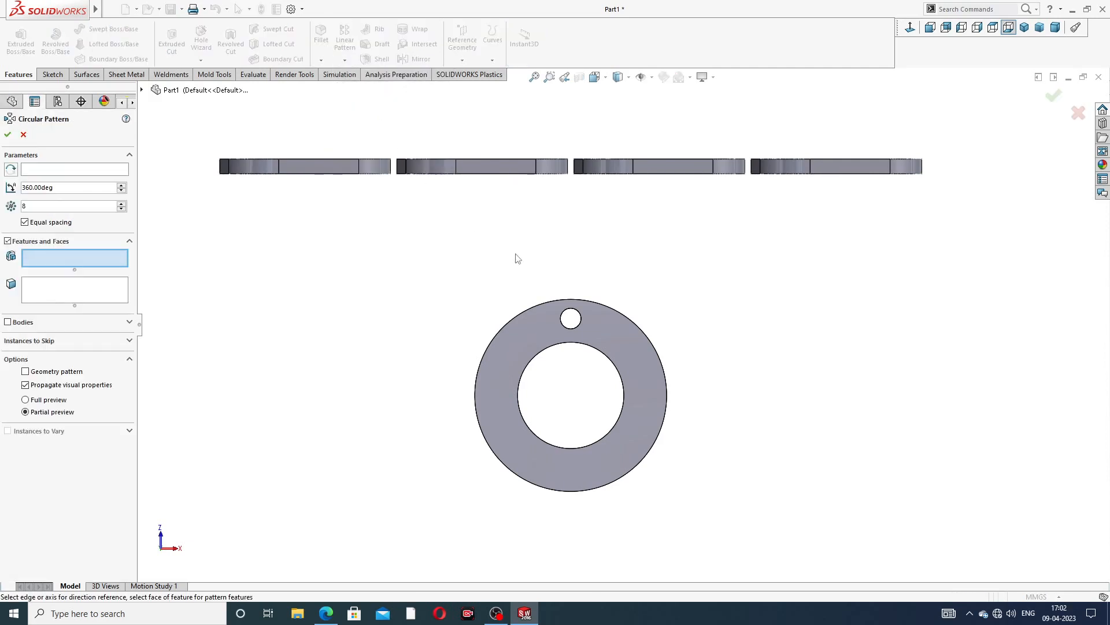
scroll(560, 323, "down", 3)
scroll(561, 323, "down", 2)
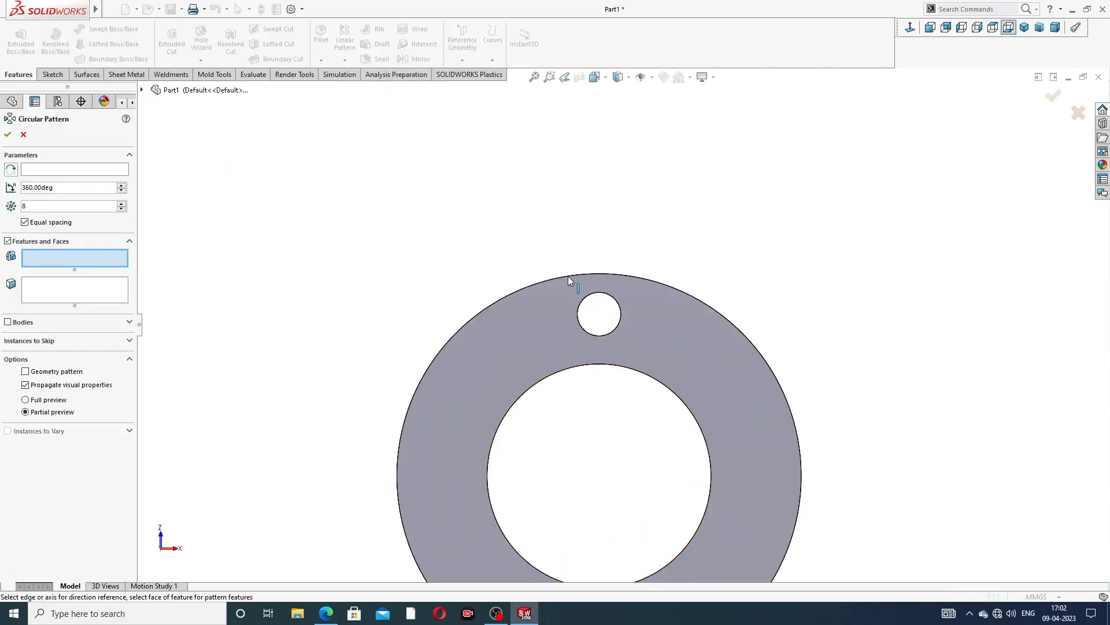
left_click(115, 169)
left_click(501, 297)
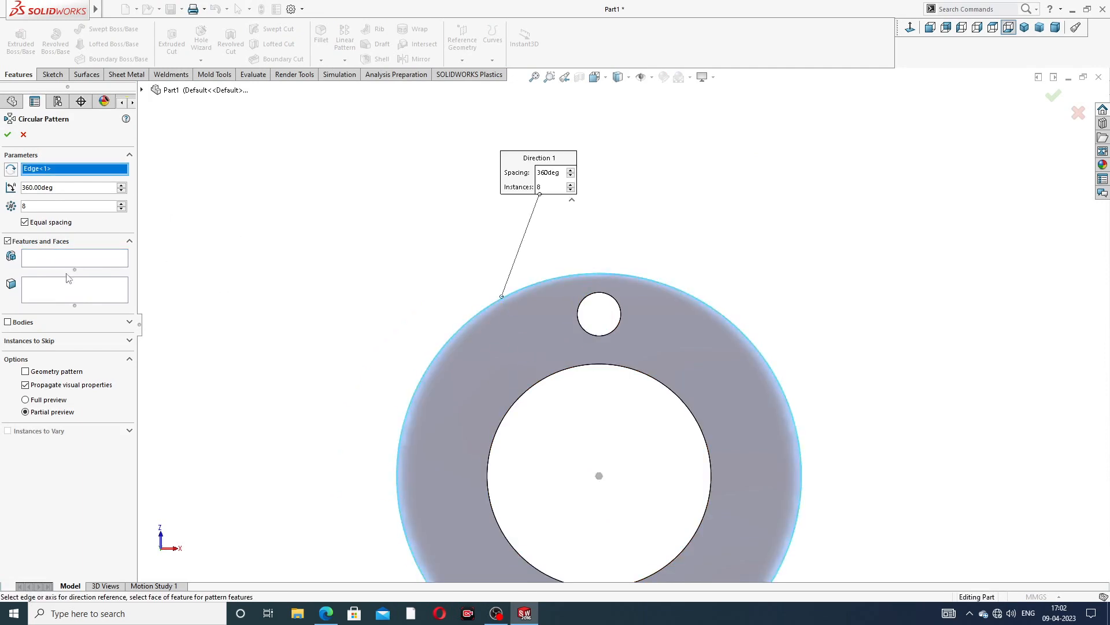
left_click(65, 295)
scroll(538, 268, "up", 2)
middle_click_drag(540, 268, 548, 322)
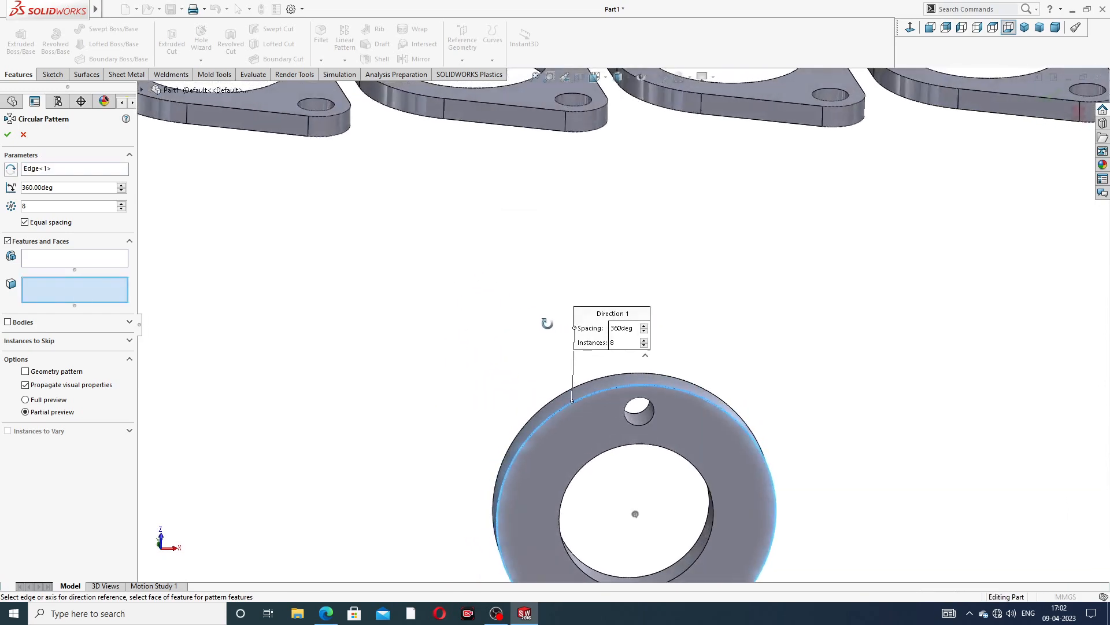
left_click(643, 419)
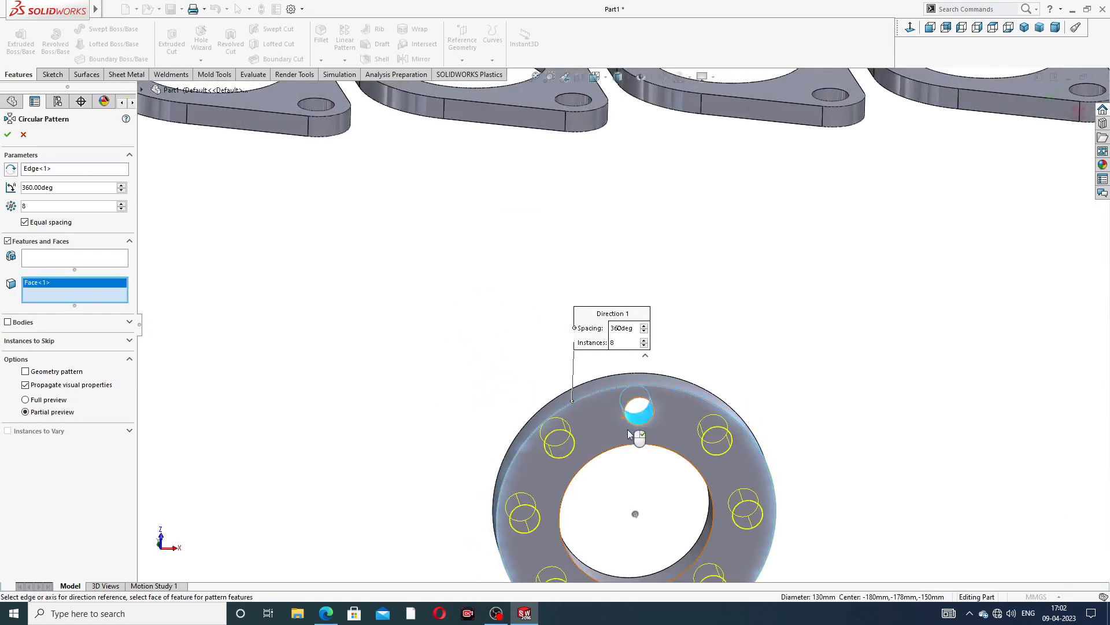
key("f")
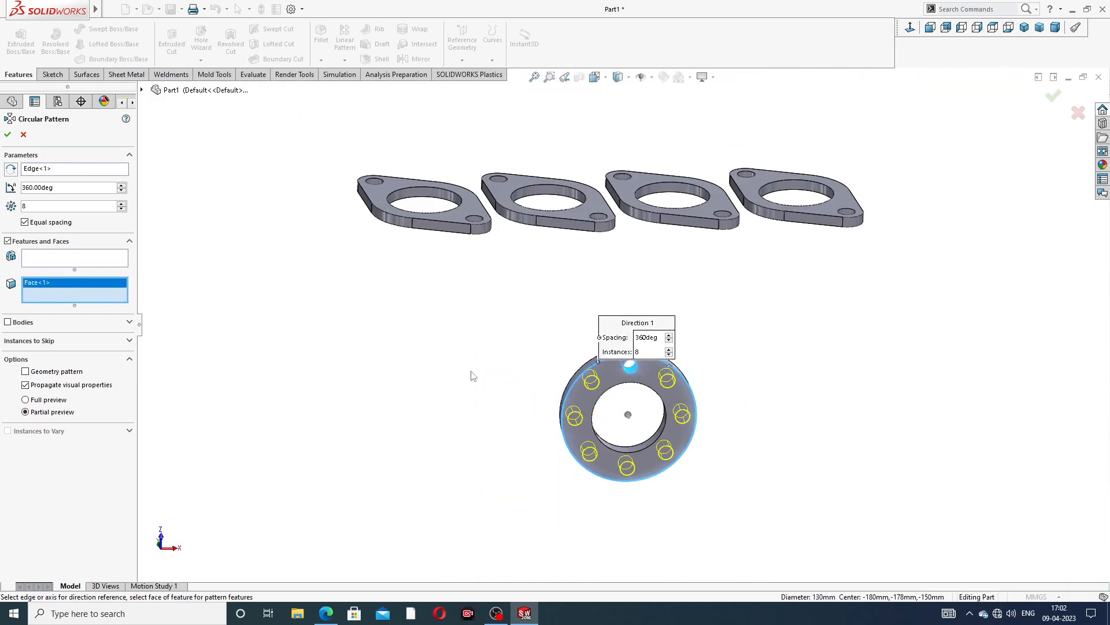
left_click(8, 135)
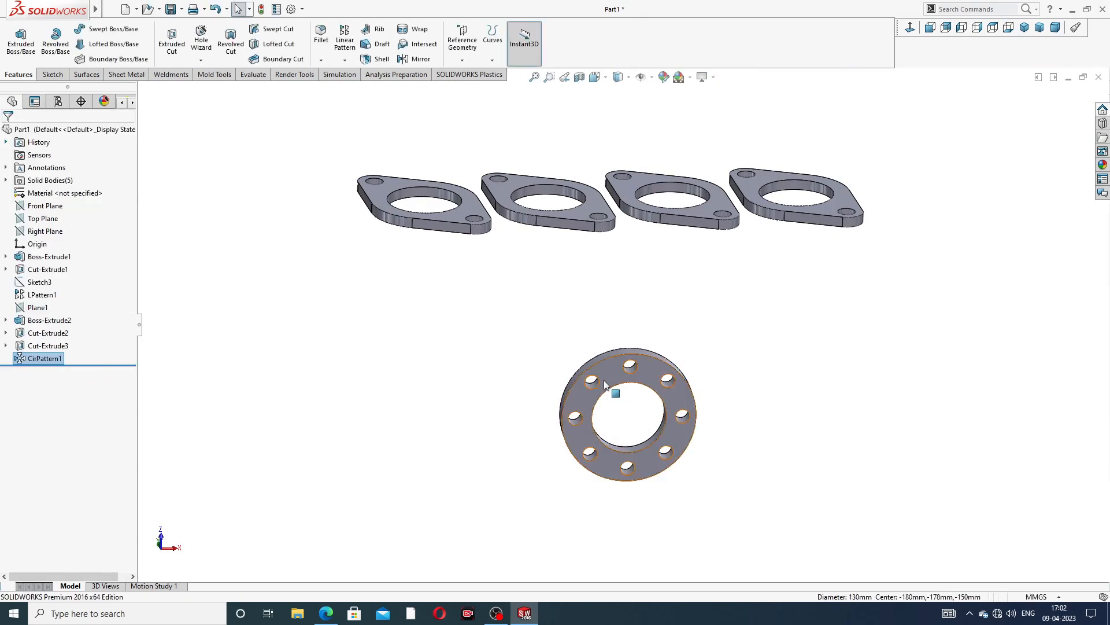
Examine the drilled outlet ring from several sides and review the exhaust manifold PDF drawing for the remaining geometry
middle_click_drag(608, 388, 663, 332)
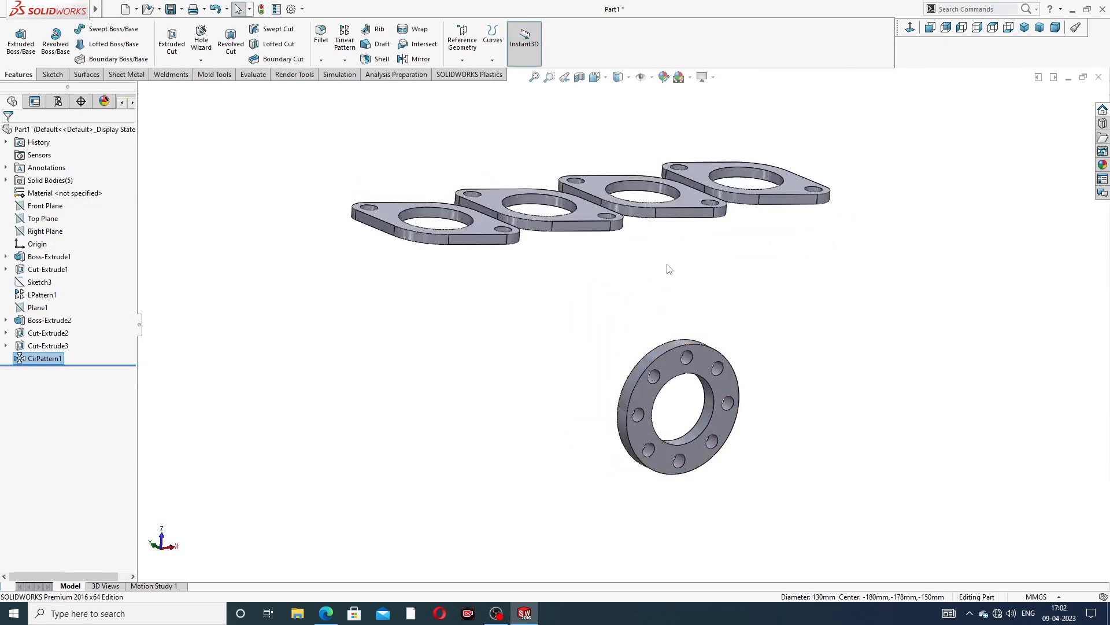
middle_click_drag(669, 269, 670, 128)
scroll(676, 264, "down", 2)
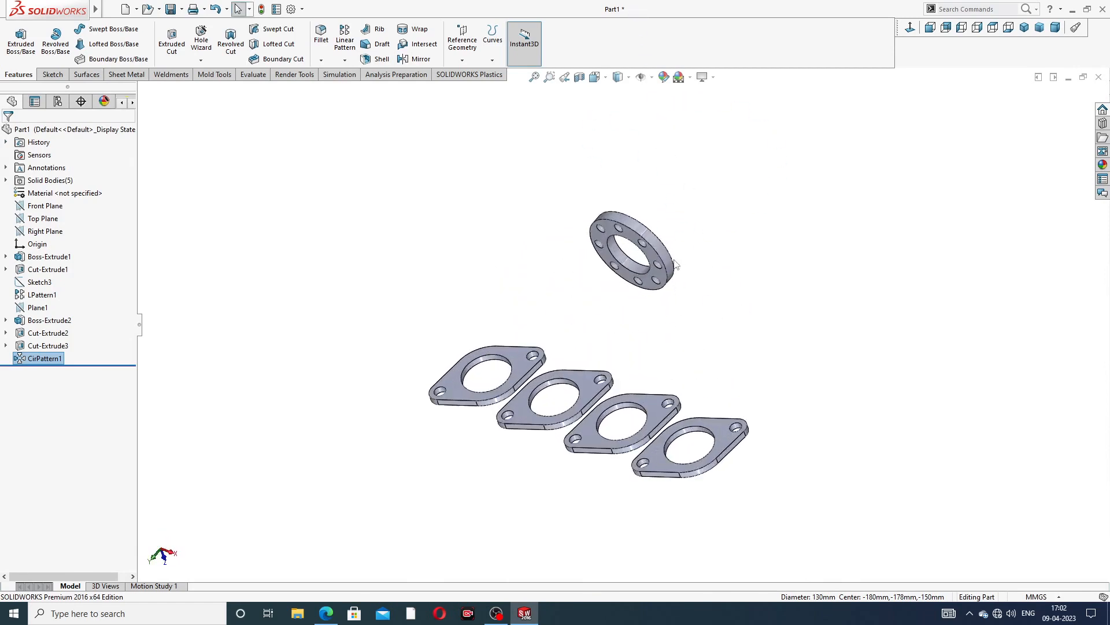
middle_click_drag(676, 264, 669, 232)
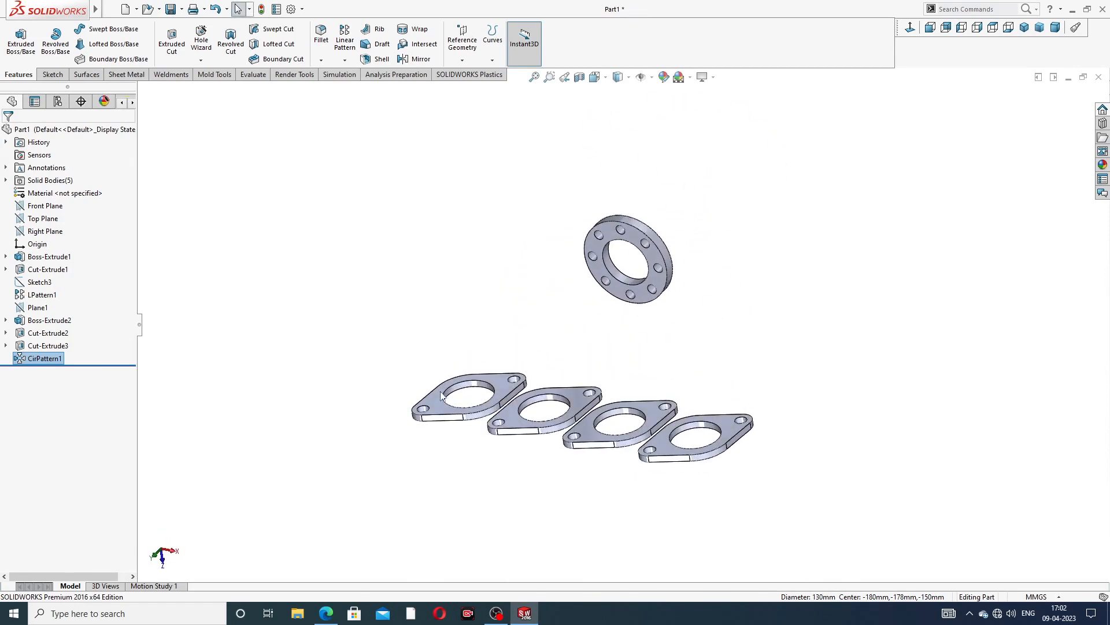
left_click(339, 611)
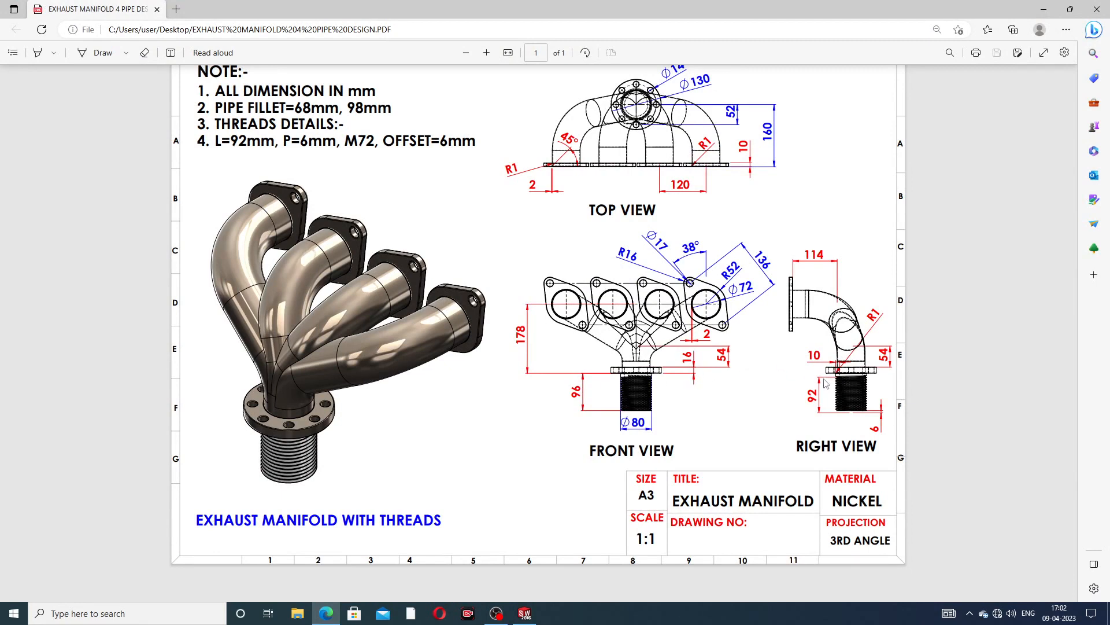
left_click(324, 613)
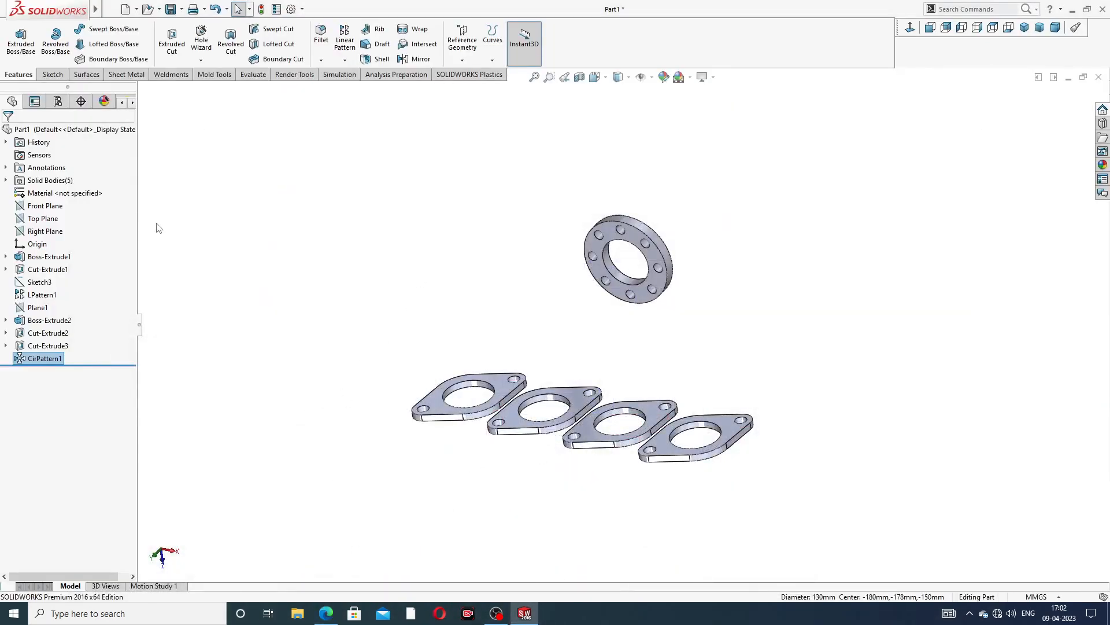
Start a 3D sketch and draw a line from the outlet ring's bore centre straight out along its axis on the near side
left_click(52, 75)
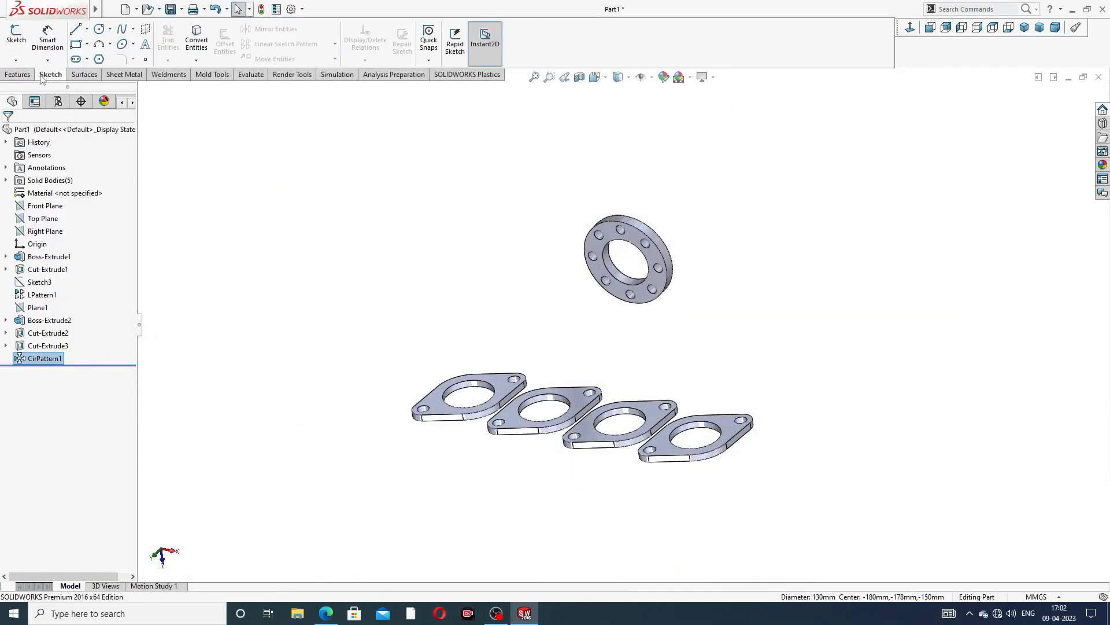
left_click(15, 60)
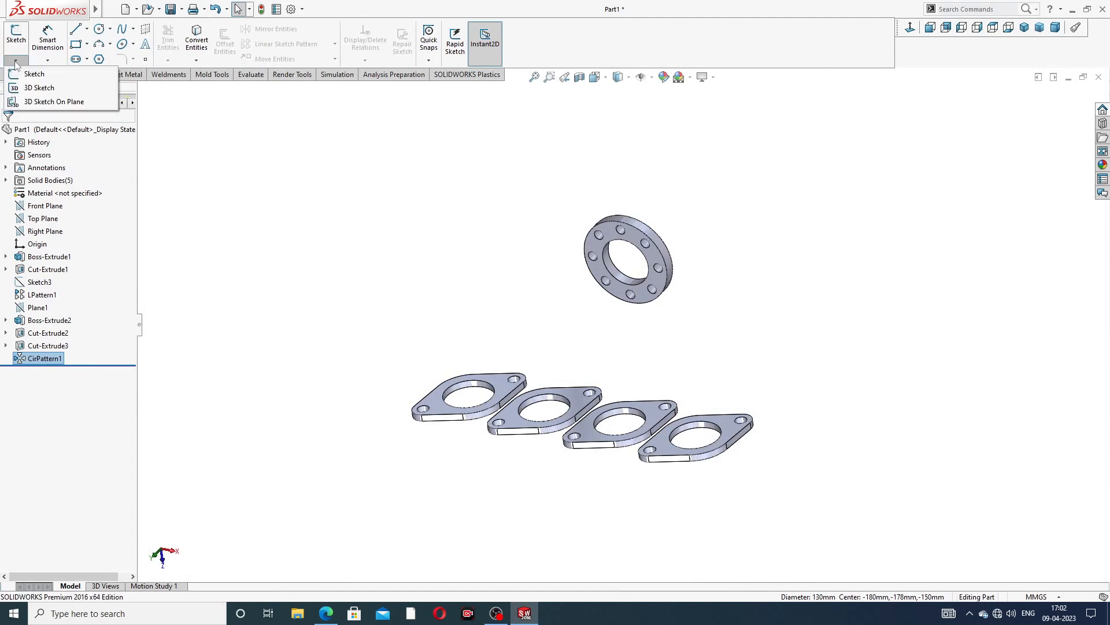
left_click(40, 88)
middle_click_drag(613, 325, 634, 346)
scroll(622, 332, "down", 3)
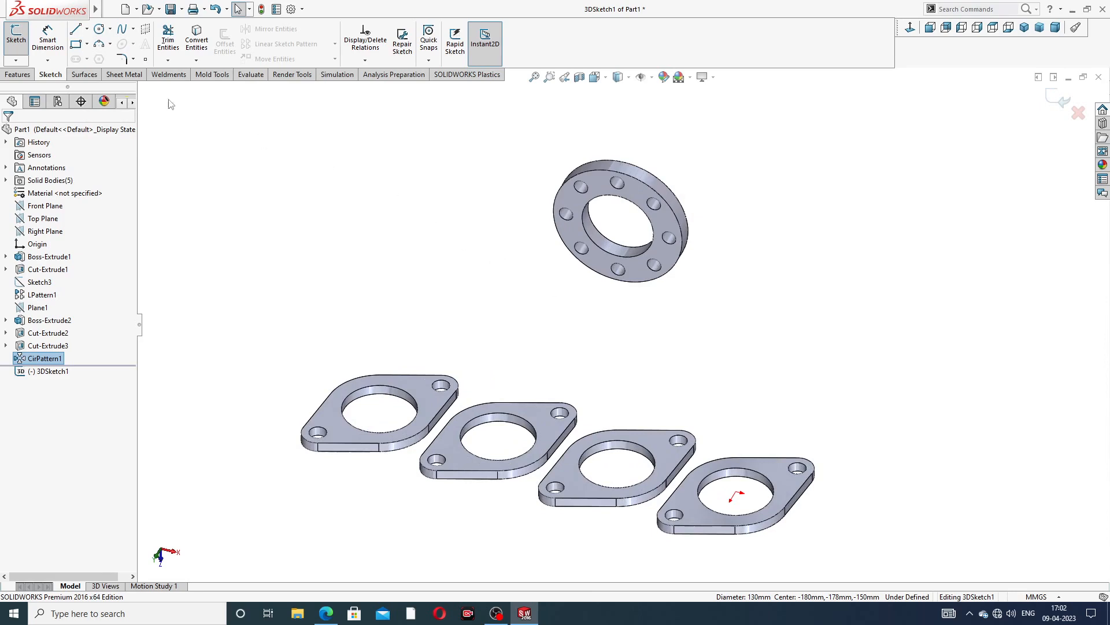
left_click(76, 30)
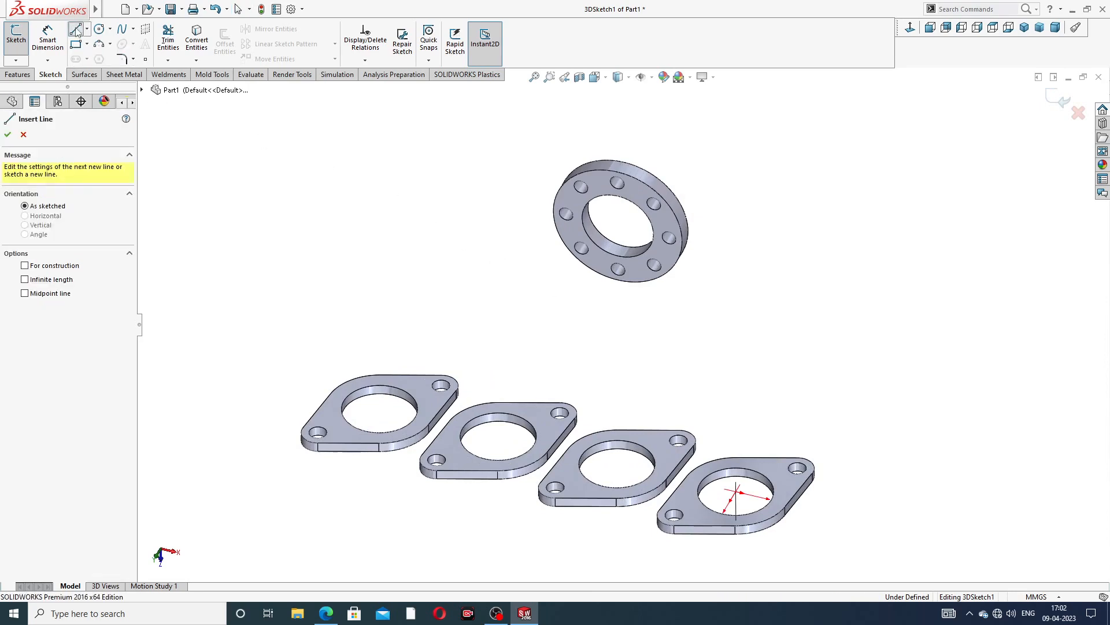
middle_click_drag(620, 256, 664, 293)
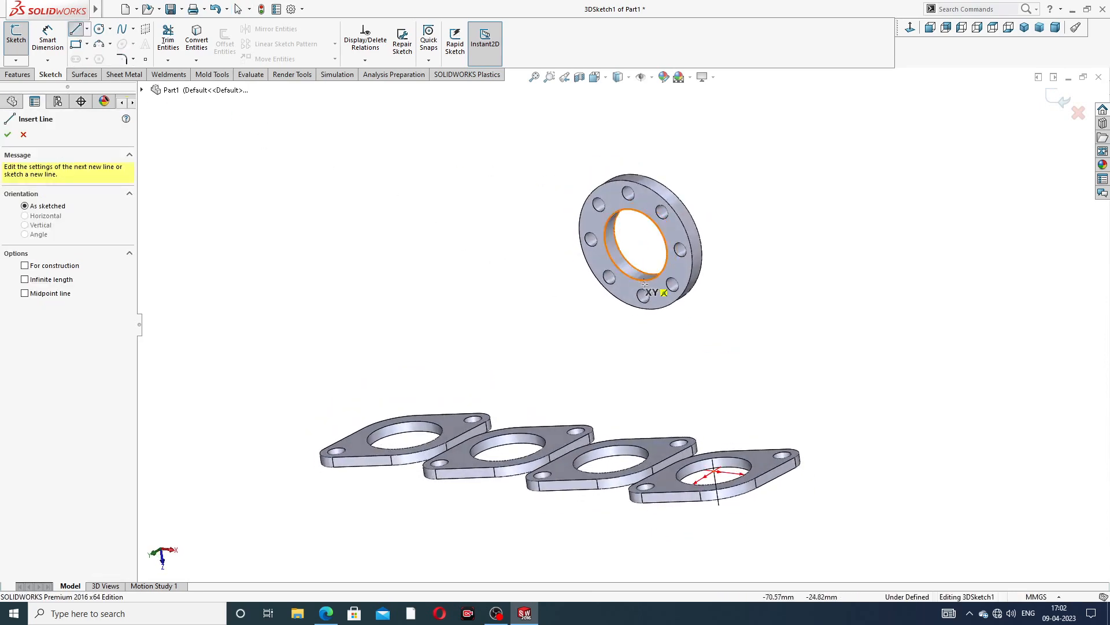
left_click(636, 244)
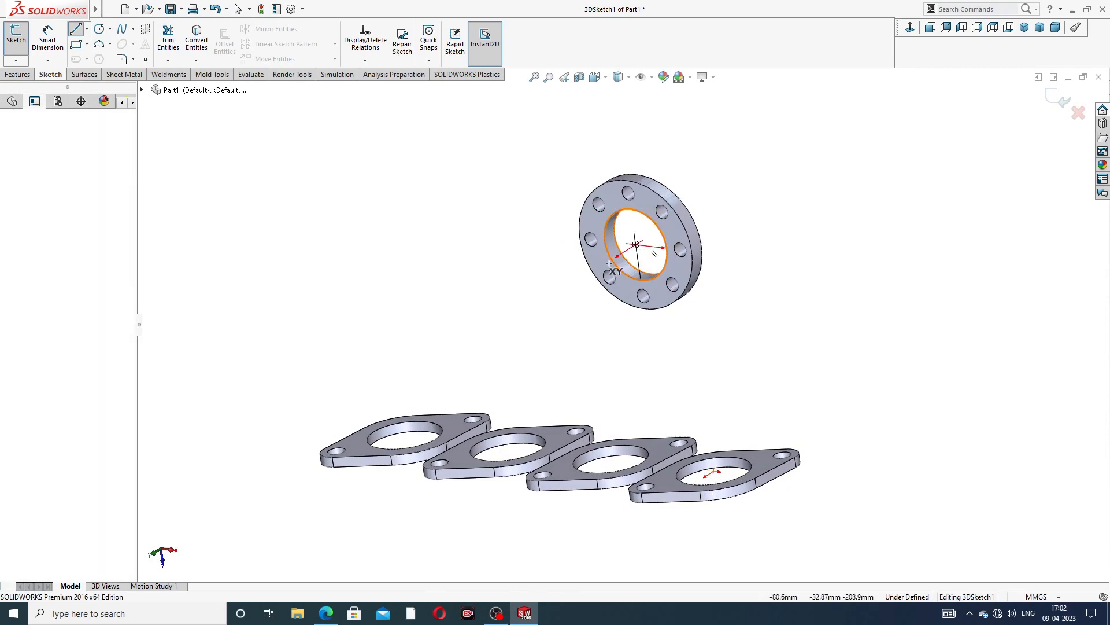
mouse_move(555, 307)
middle_mouse_down()
mouse_move(505, 302)
mouse_move(565, 307)
middle_mouse_up()
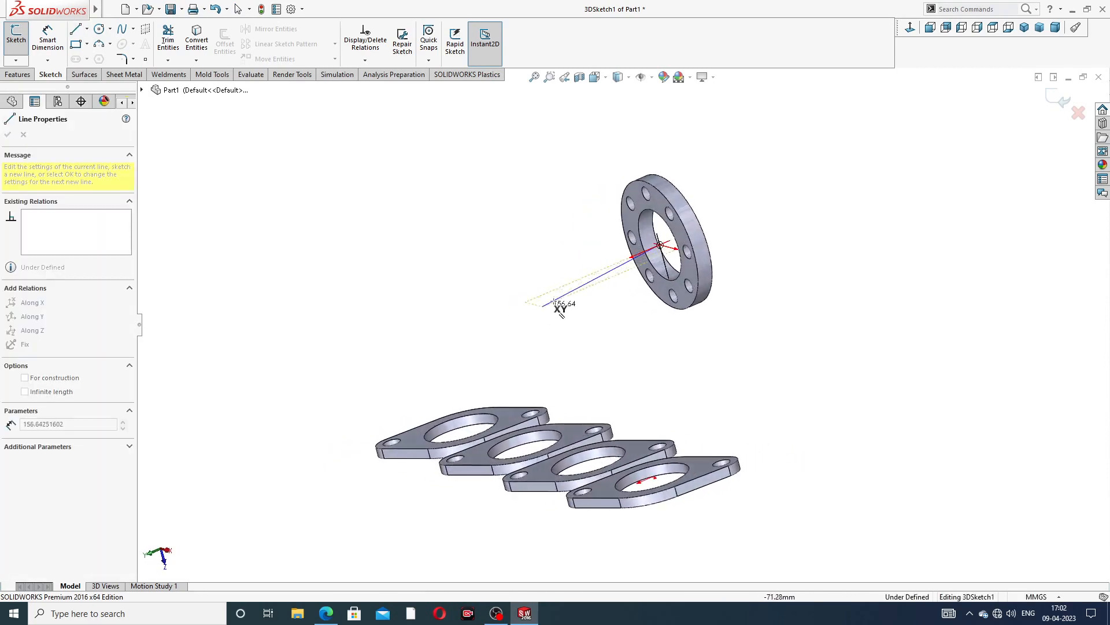
left_click(605, 269)
right_click(703, 181)
left_click(732, 200)
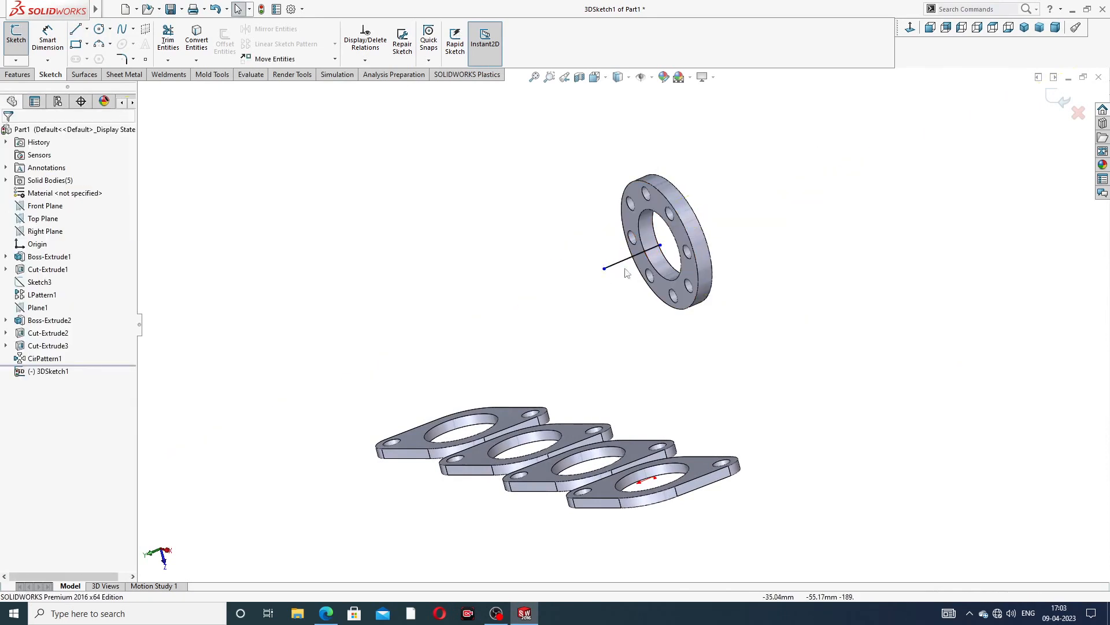
Draw a line from the bore centre of the first inlet flange straight up, perpendicular to the flange face
left_click(75, 29)
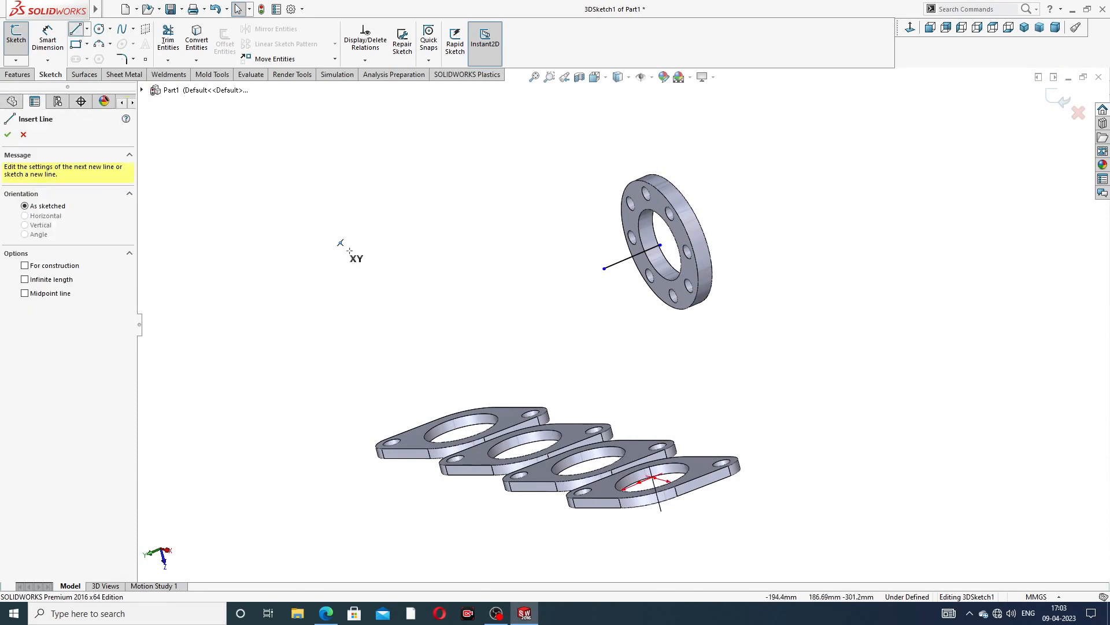
middle_click_drag(509, 368, 497, 404)
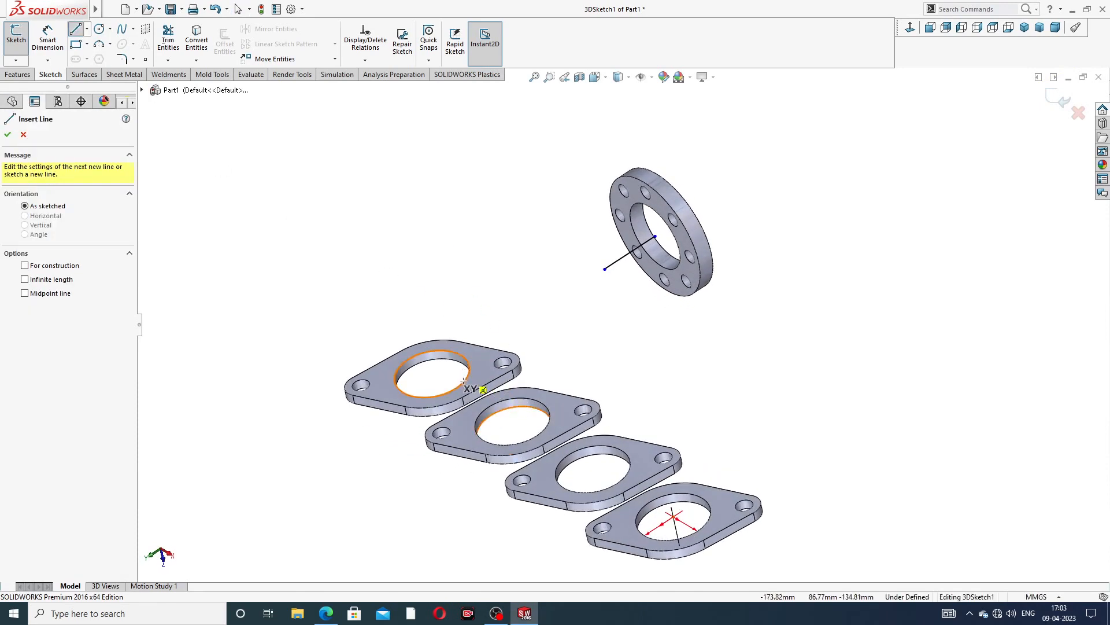
left_click(433, 374)
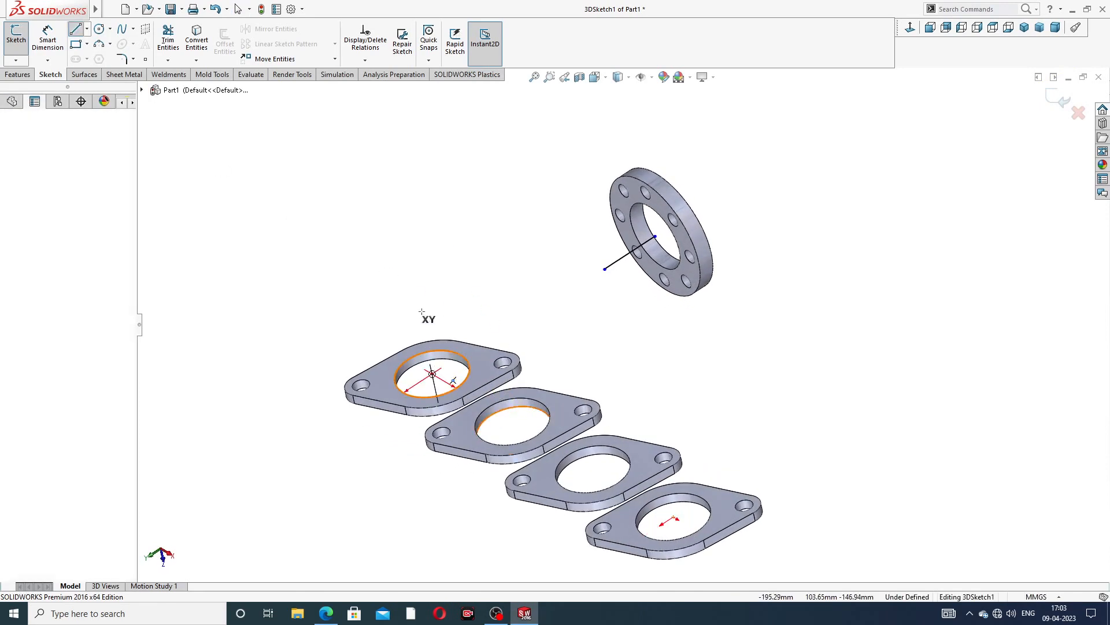
middle_click_drag(438, 250, 459, 241)
middle_click_drag(444, 335, 442, 294)
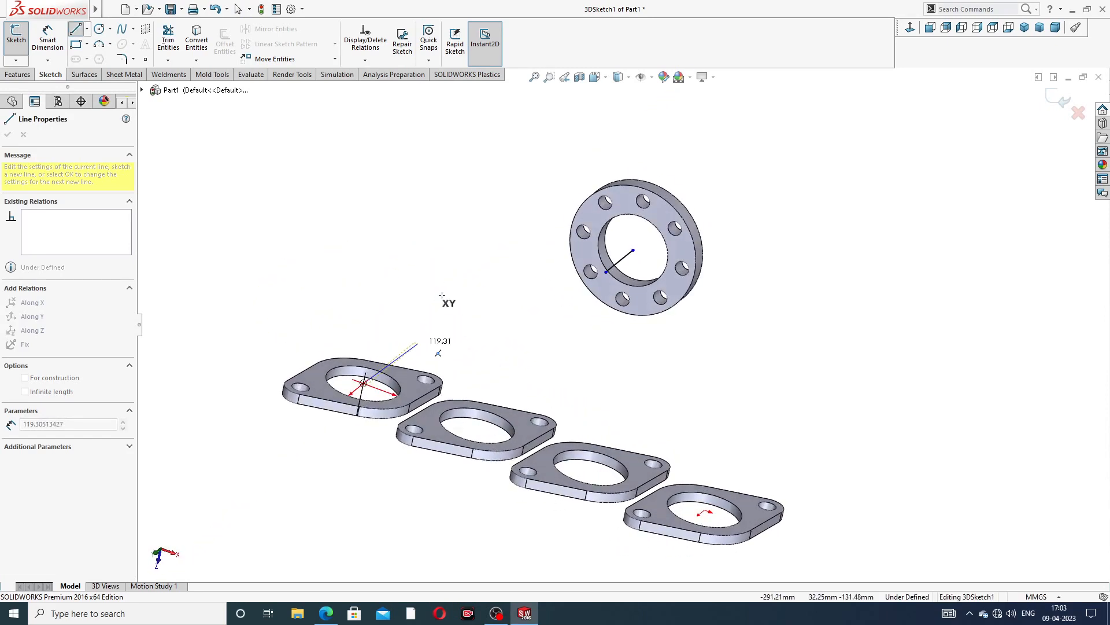
key("Tab")
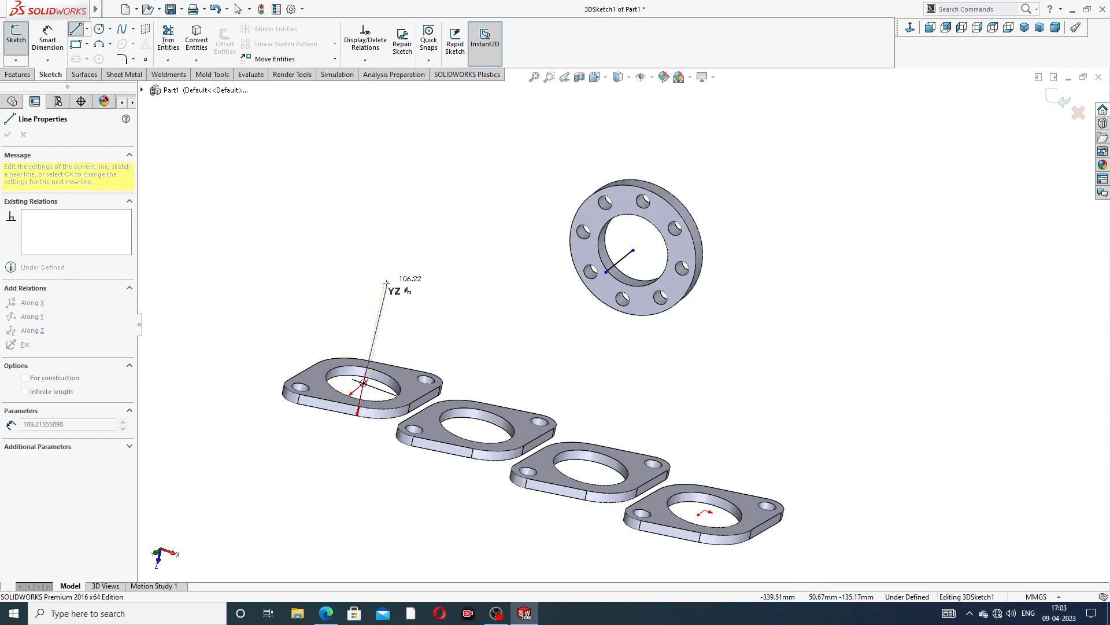
right_click(421, 264)
left_click(452, 275)
scroll(496, 312, "up", 2)
mouse_move(495, 312)
middle_mouse_down()
mouse_move(498, 294)
mouse_move(491, 327)
middle_mouse_up()
left_click_drag(456, 313, 459, 335)
left_click(320, 201)
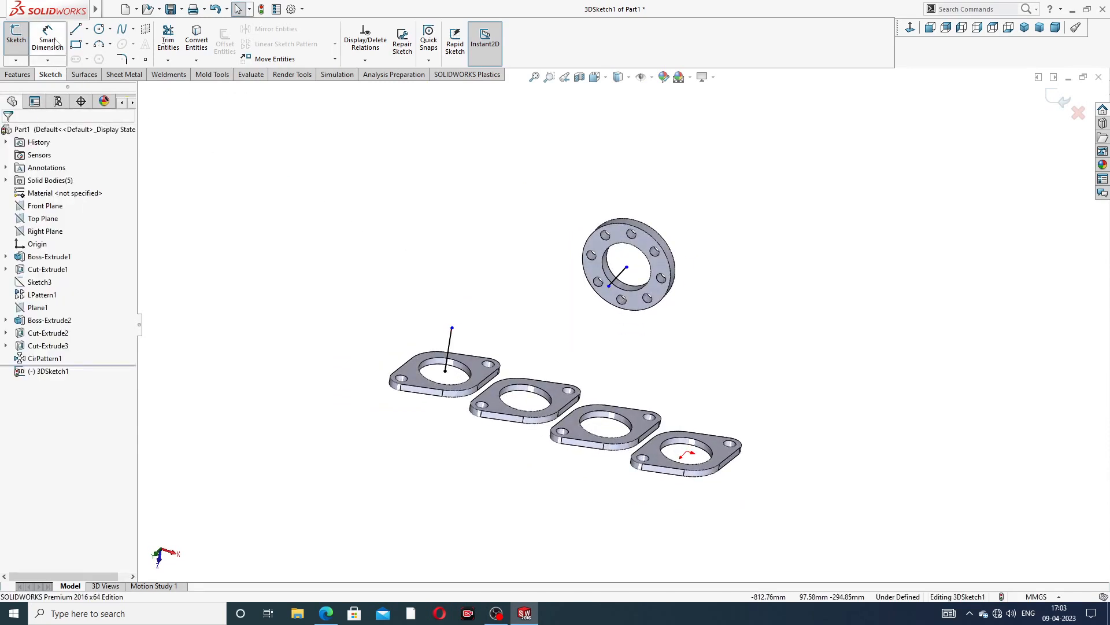
Connect the free ends of the flange line and the outlet ring line with a straight line, and open the manifold PDF drawing
left_click(76, 30)
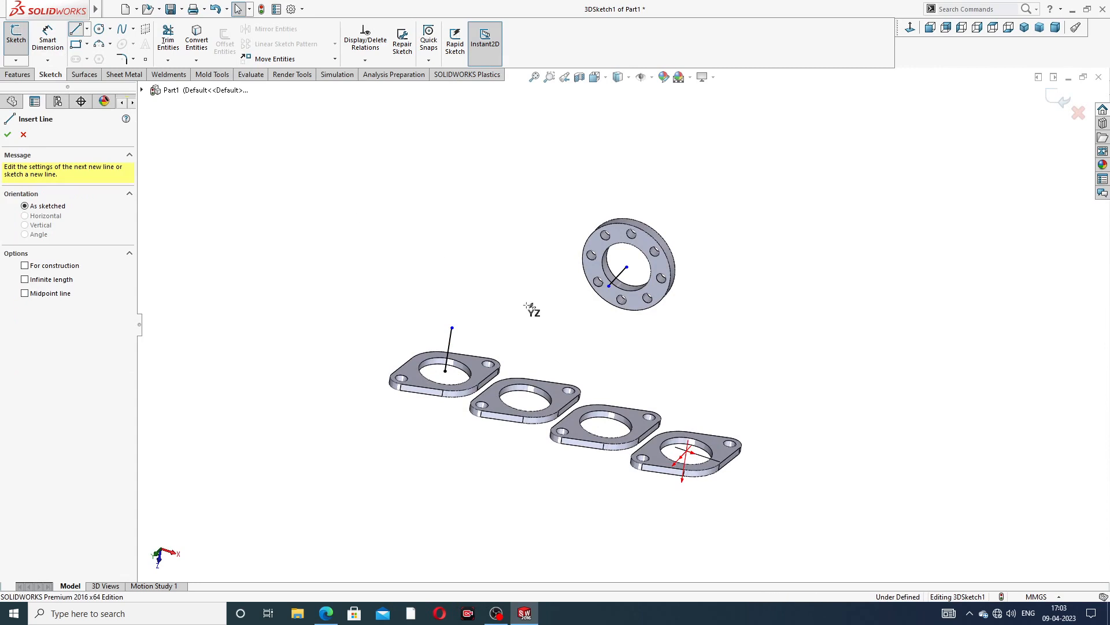
left_click(451, 328)
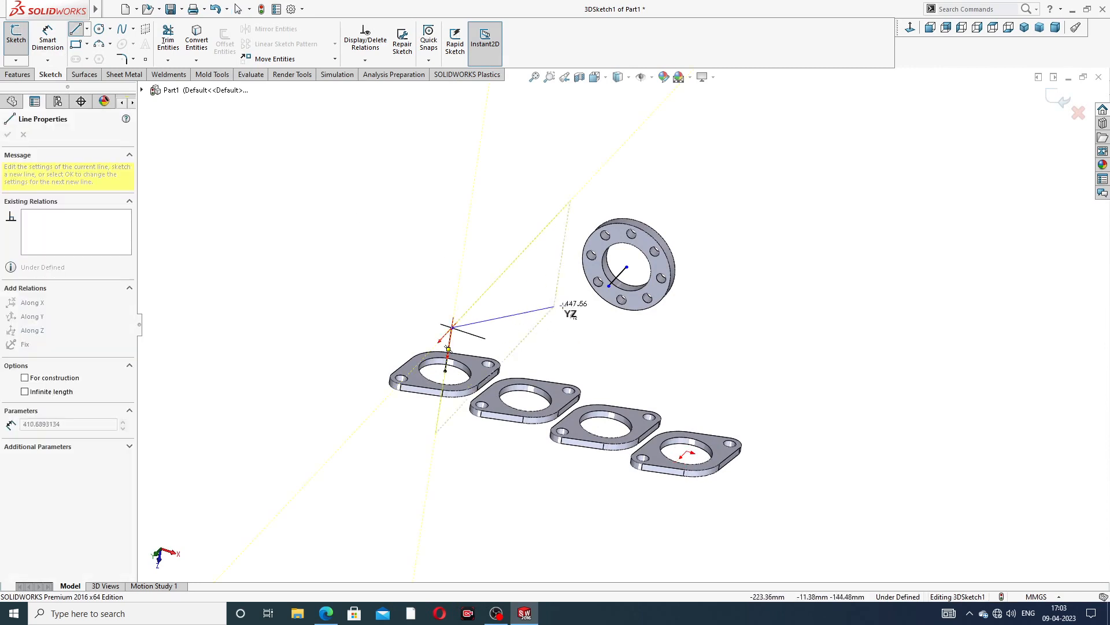
left_click(609, 285)
right_click(769, 163)
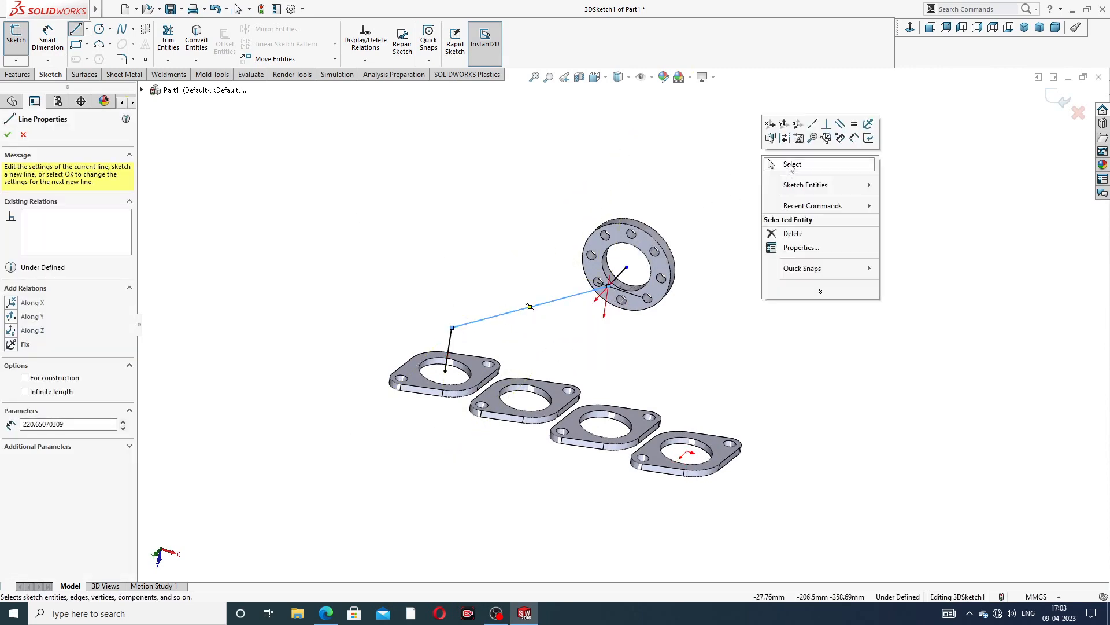
left_click(789, 166)
middle_click_drag(722, 311, 738, 253)
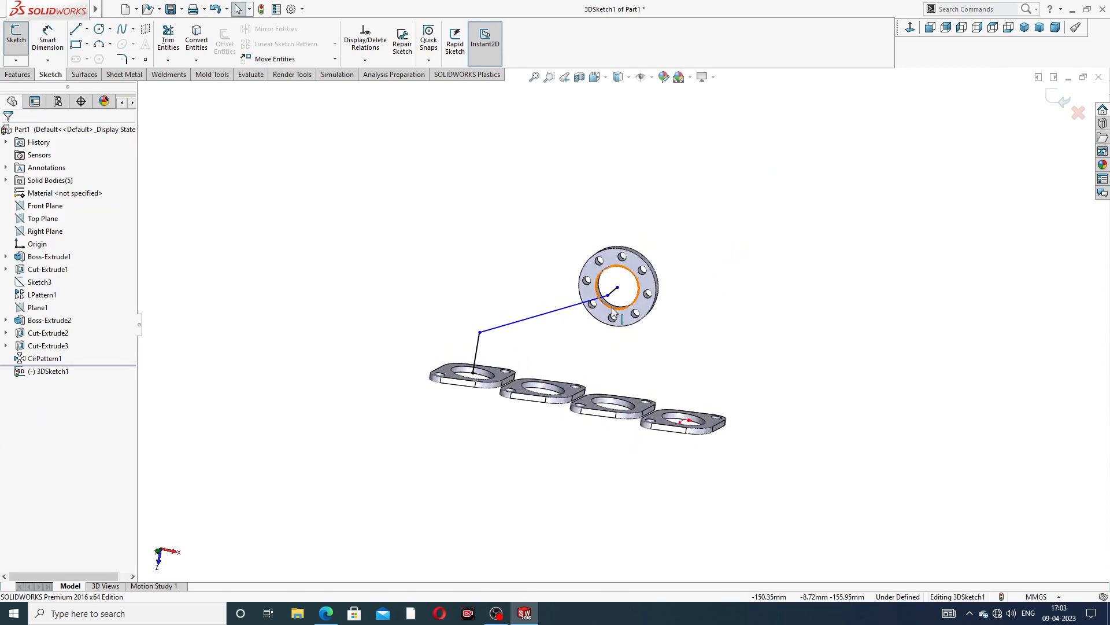
scroll(613, 313, "down", 3)
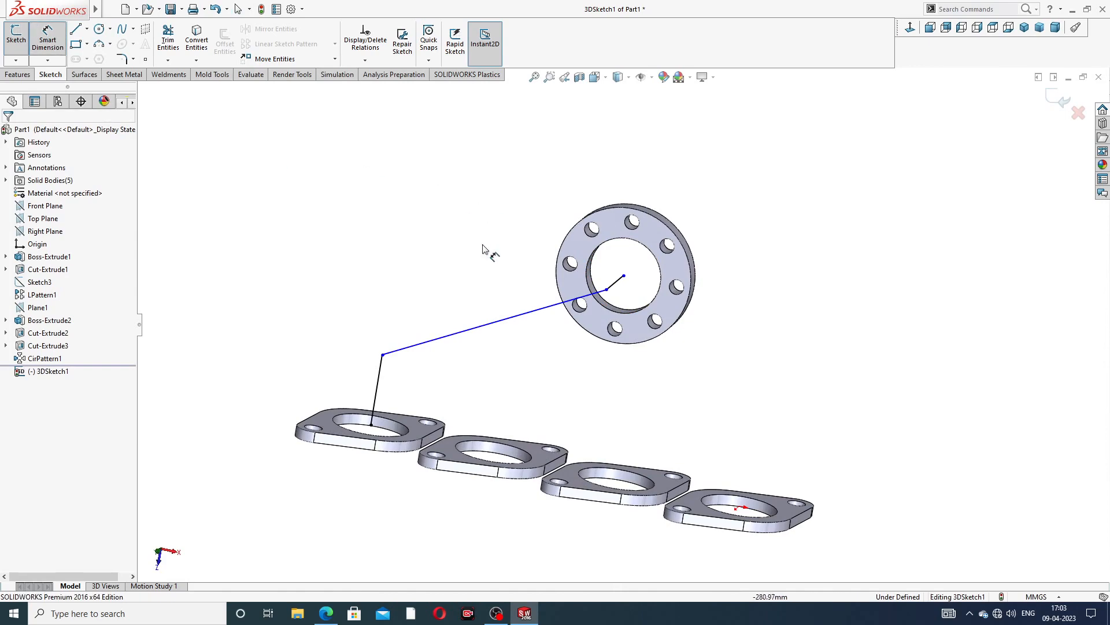
left_click(327, 613)
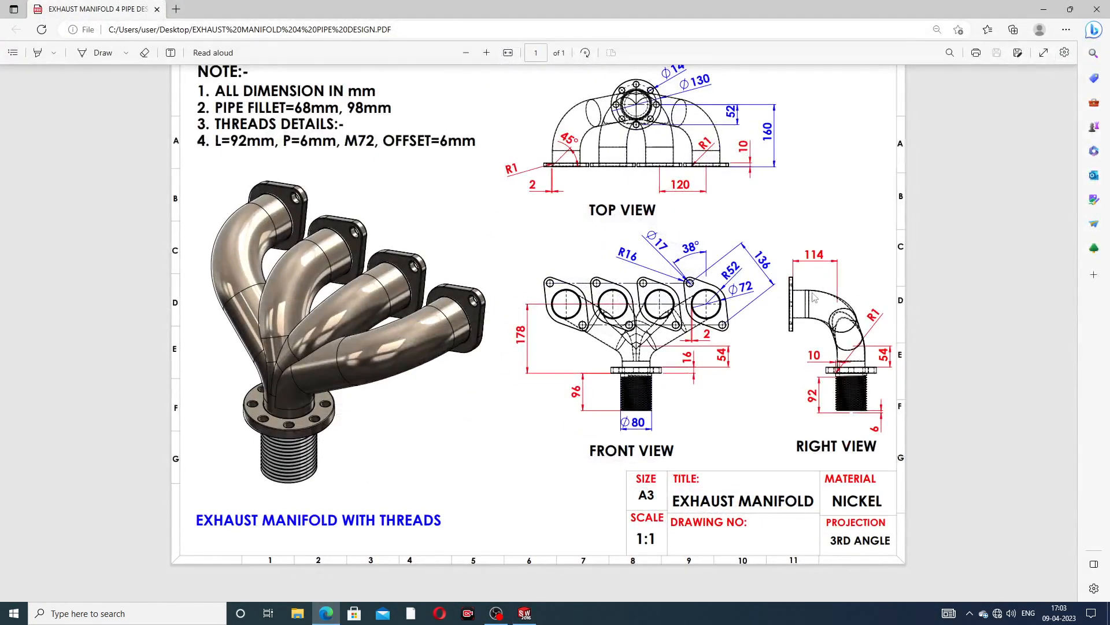
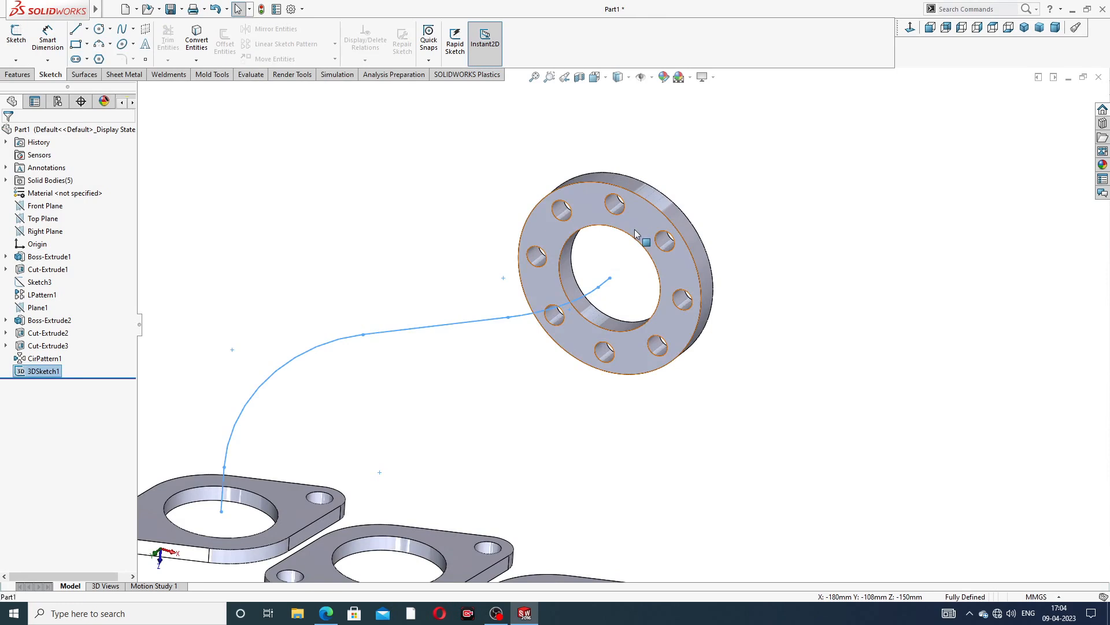
Sketch on the outlet ring's near face and convert its 72 mm bore edge into a profile circle
left_click(700, 185)
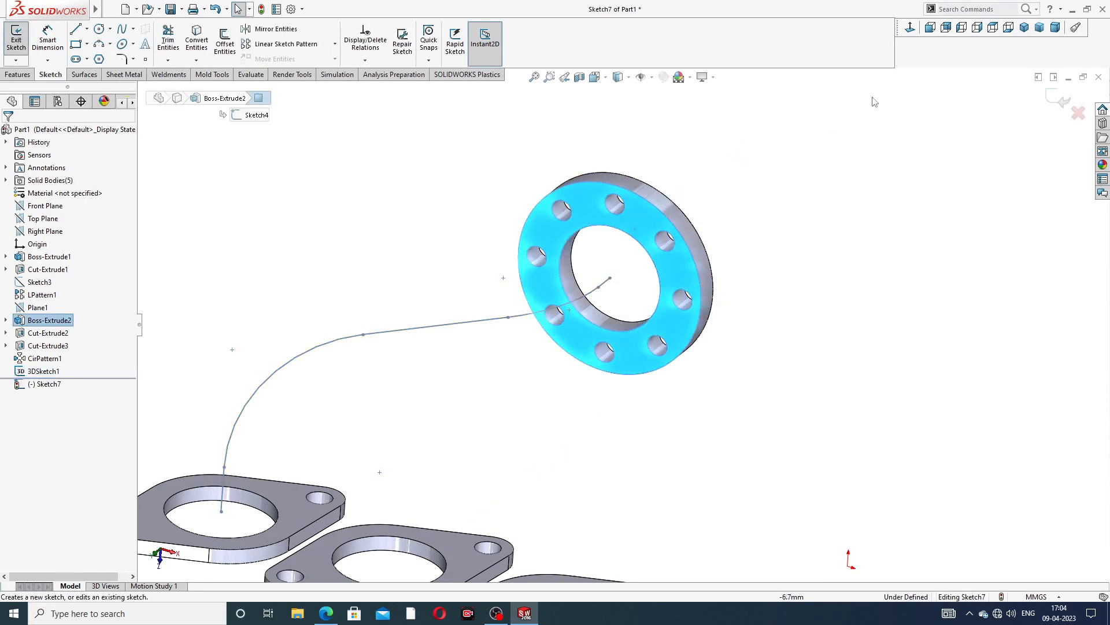
left_click(630, 239)
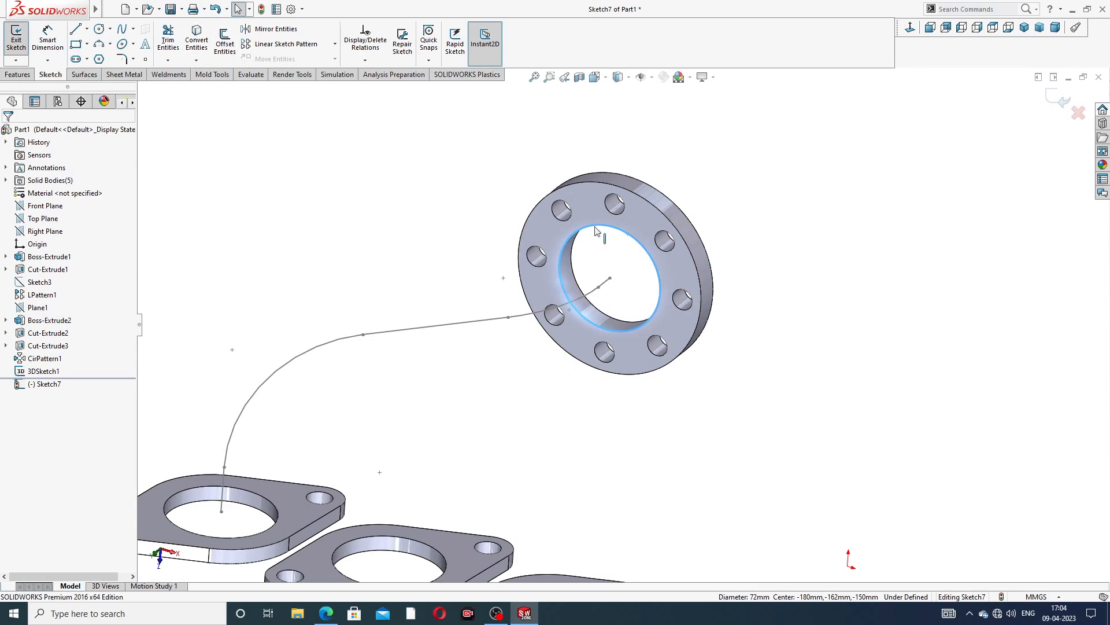
left_click(204, 49)
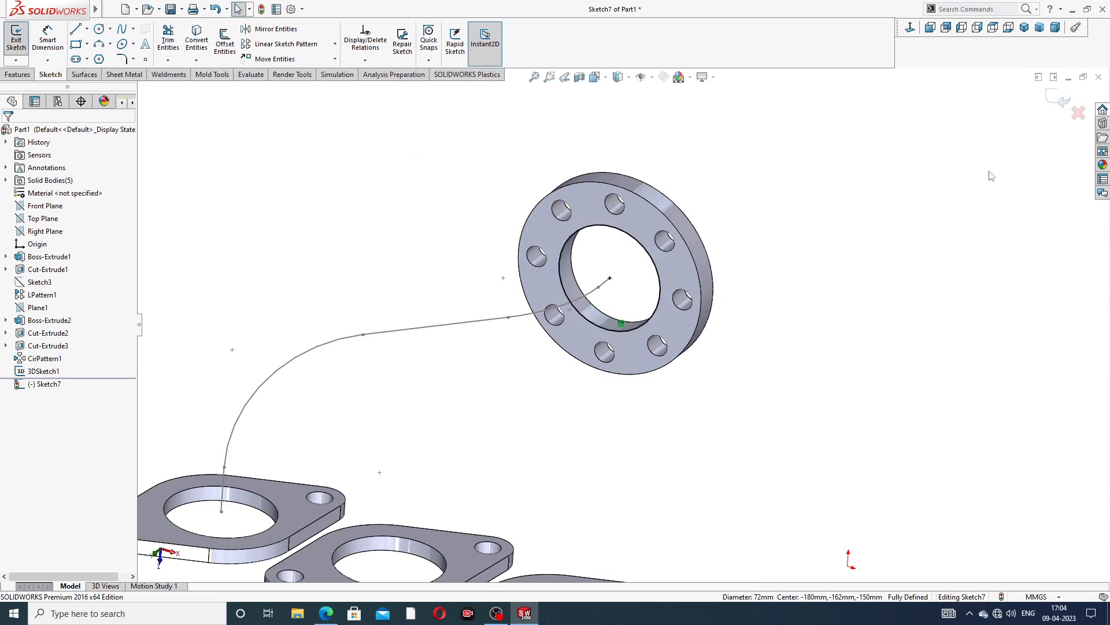
left_click(1058, 103)
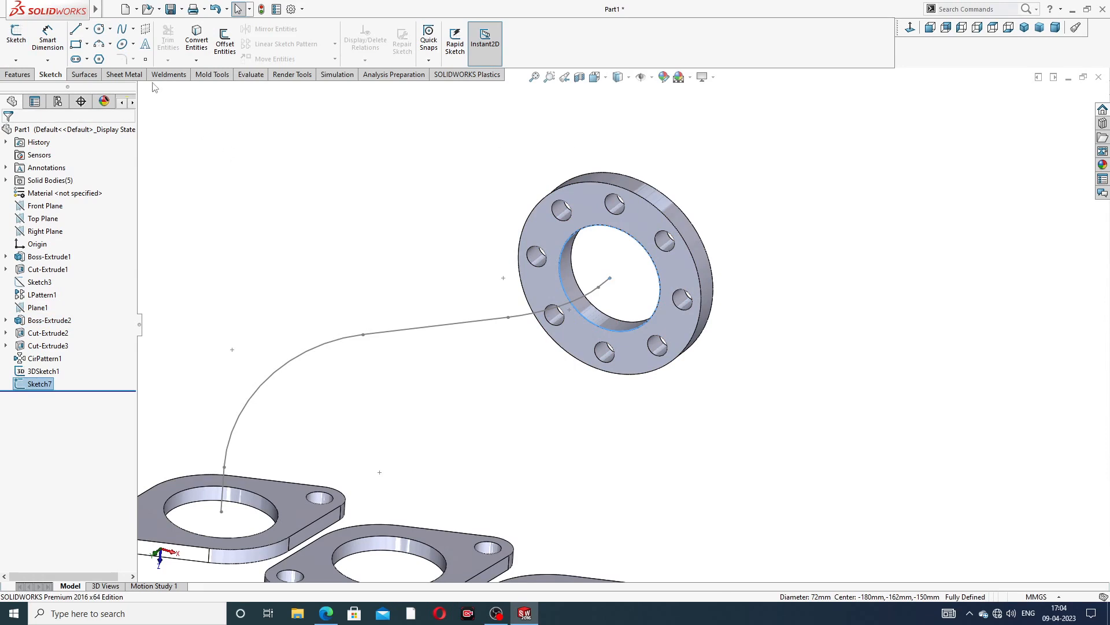
Sweep the 72 mm bore circle along the filleted 3D sketch path to form the first pipe
left_click(17, 74)
left_click(94, 32)
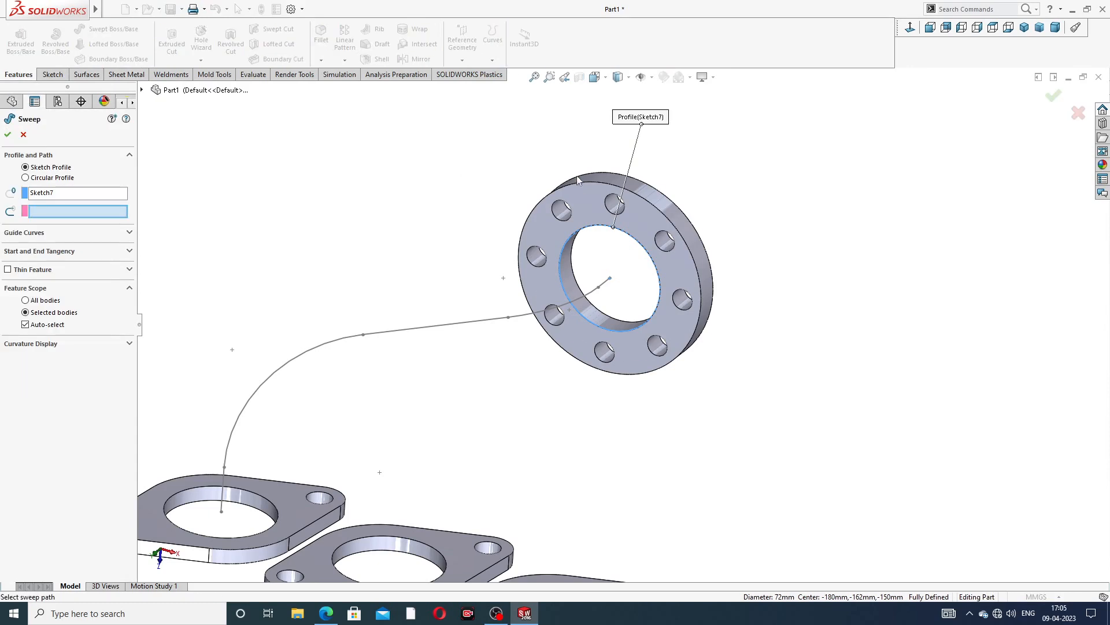
mouse_move(296, 263)
middle_mouse_down()
mouse_move(276, 210)
mouse_move(296, 251)
middle_mouse_up()
left_click(426, 344)
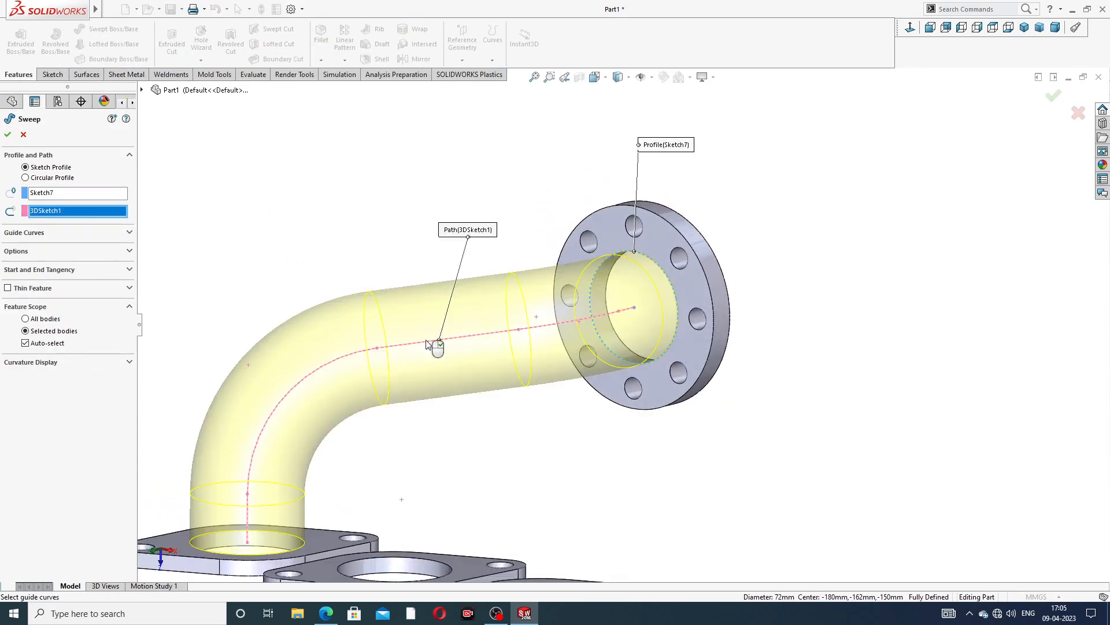
scroll(443, 353, "up", 3)
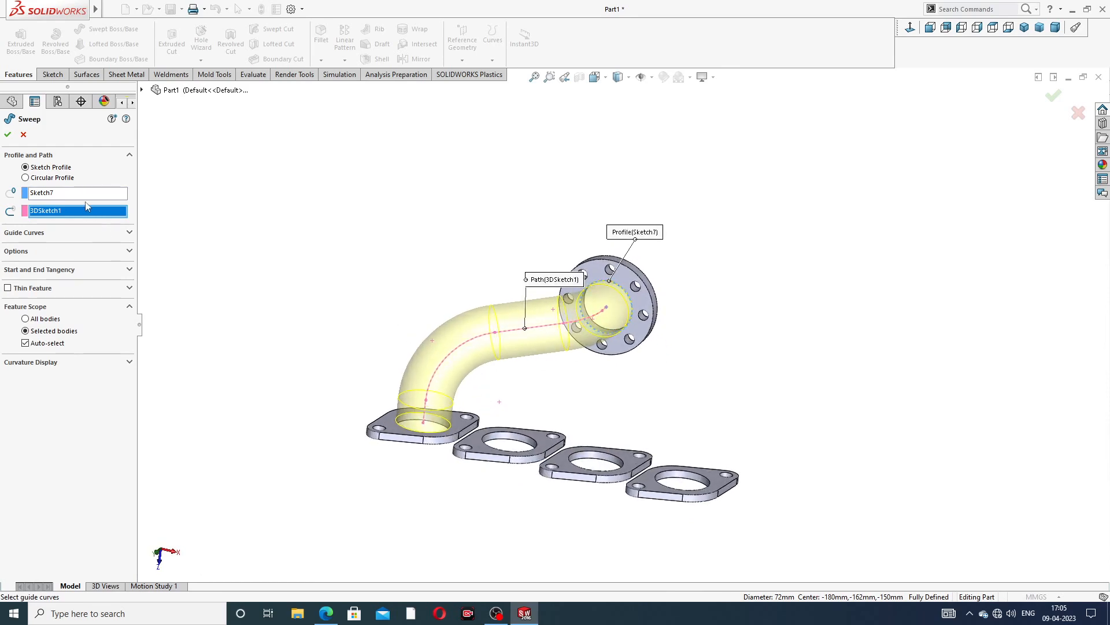
left_click(9, 137)
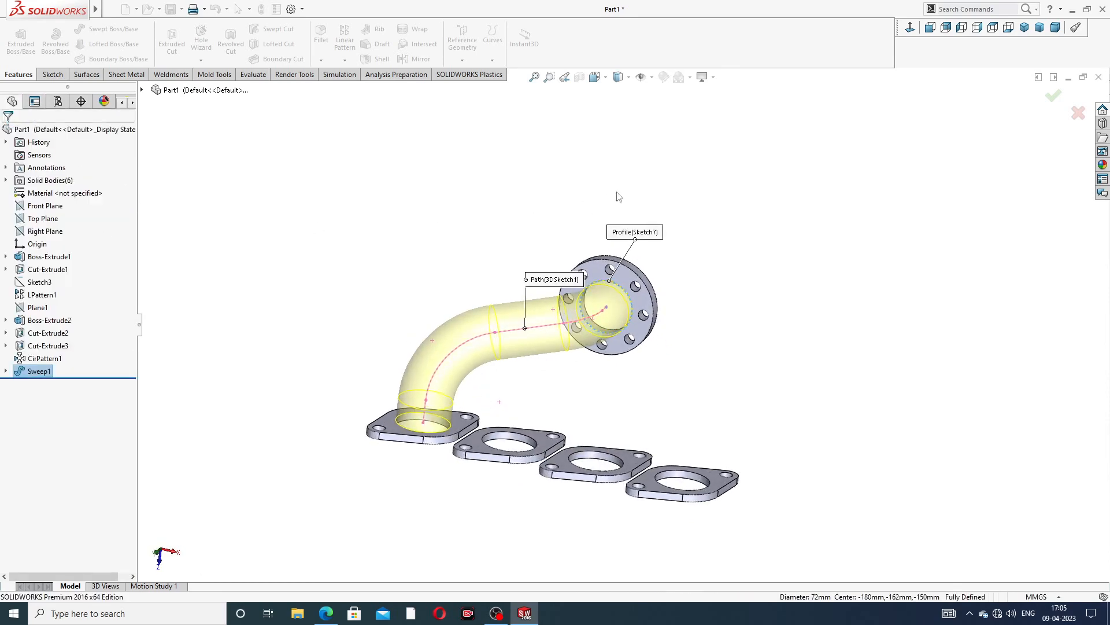
Inspect the swept first pipe and start a new 3D sketch for the second pipe's path
middle_click_drag(685, 363, 605, 429)
scroll(613, 425, "down", 2)
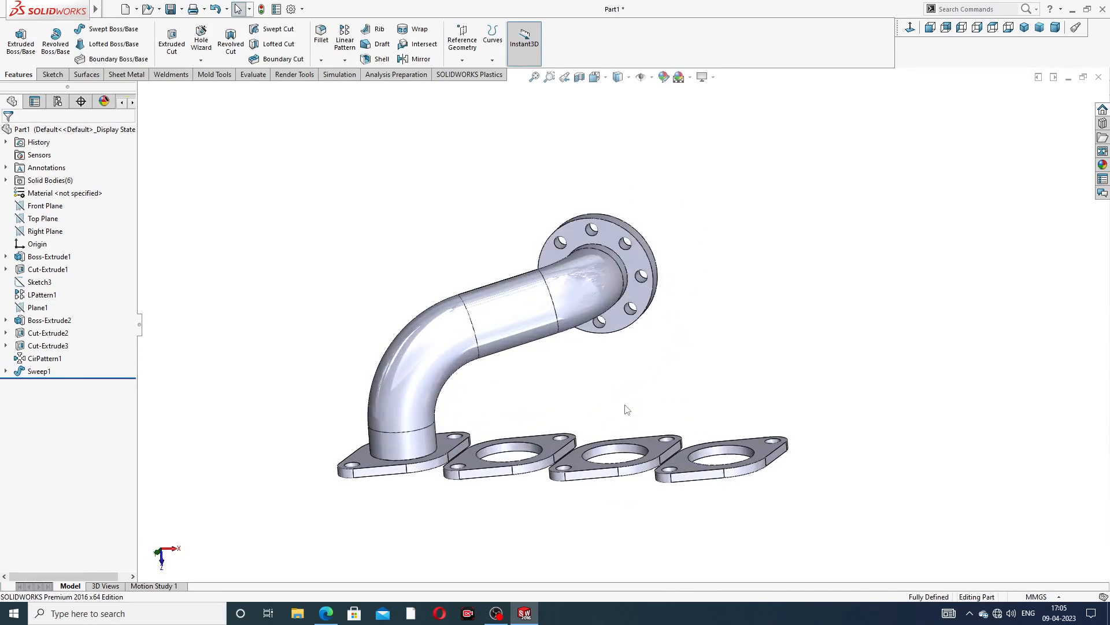
middle_click_drag(701, 263, 676, 249)
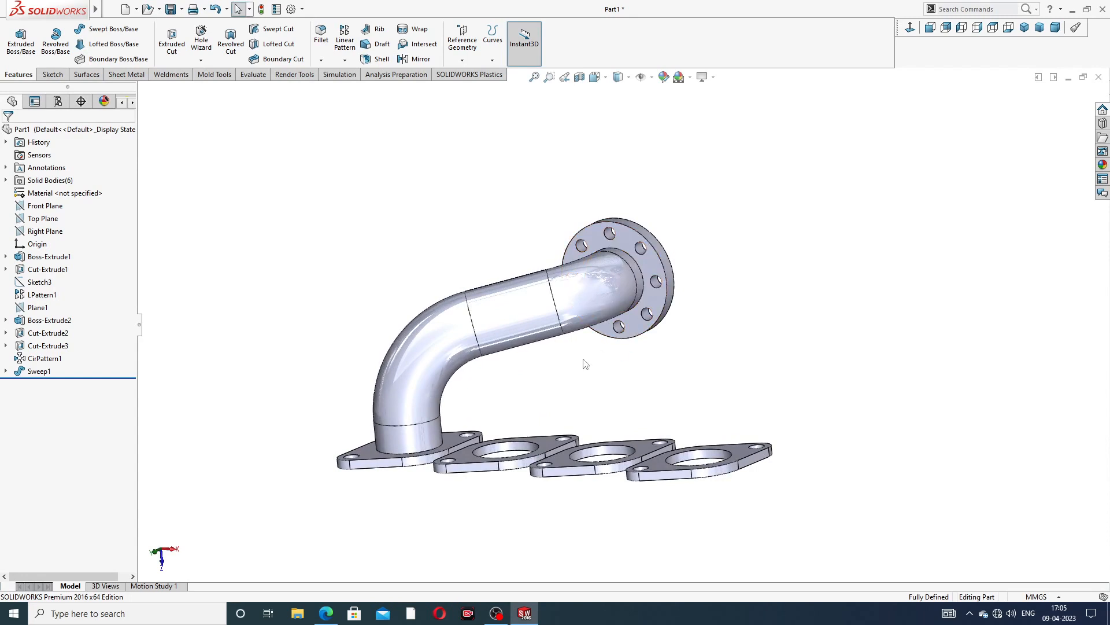
scroll(530, 436, "down", 2)
scroll(585, 324, "up", 3)
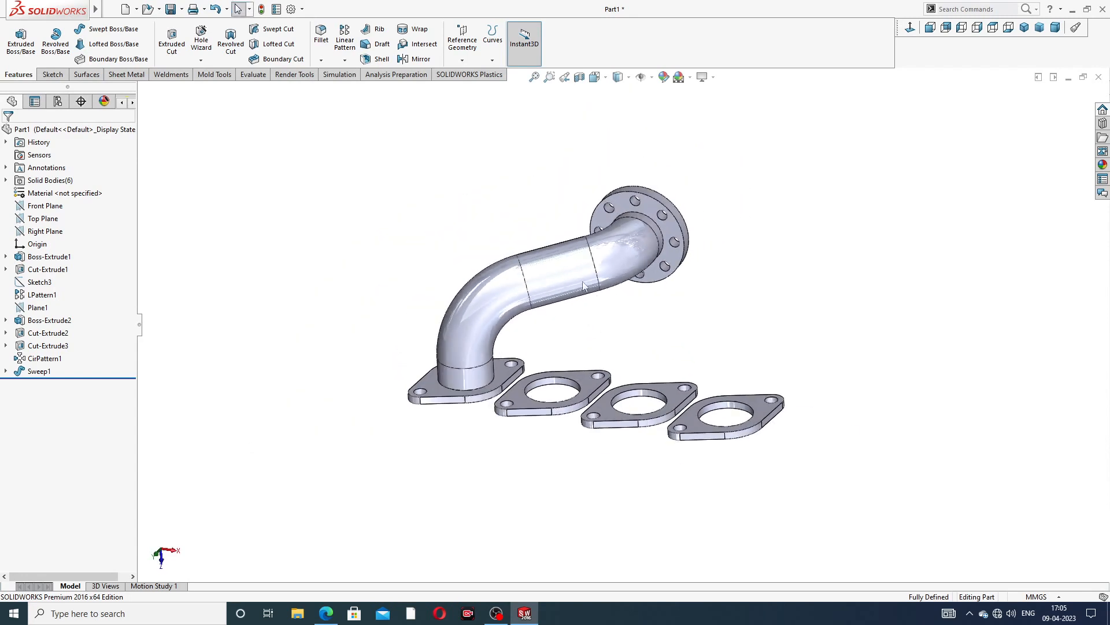
left_click(58, 74)
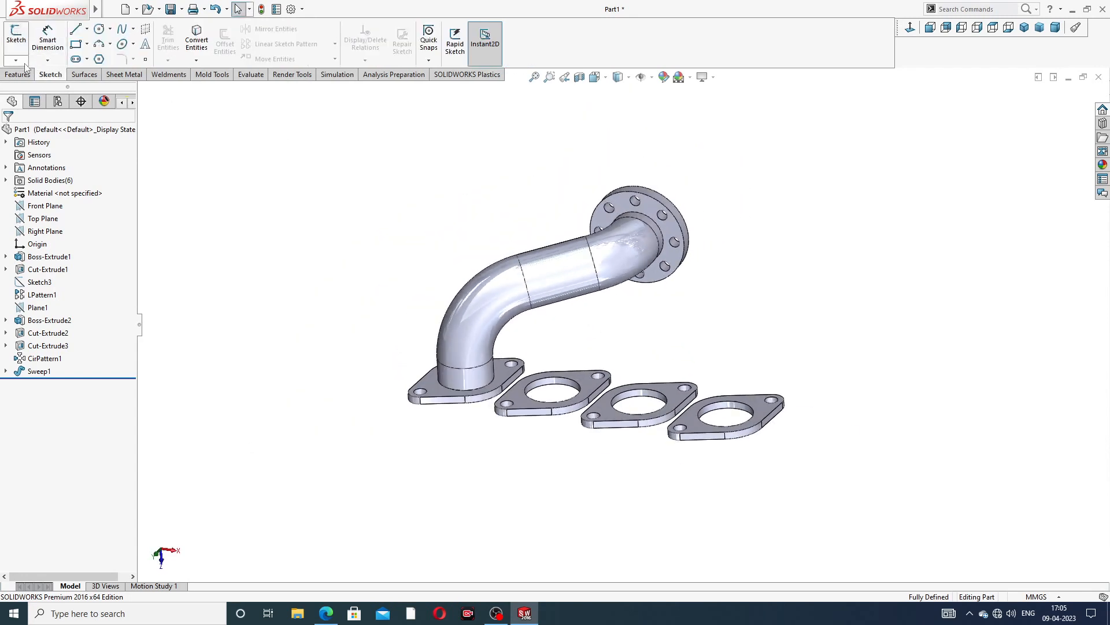
left_click(17, 60)
left_click(35, 88)
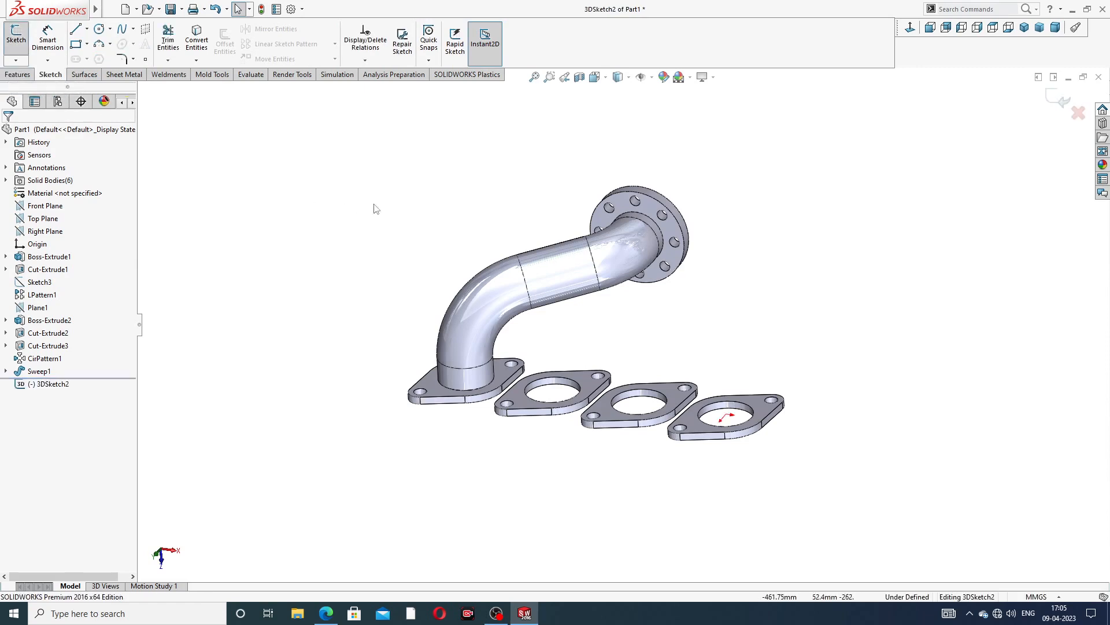
Try to draw a line about 39 mm long from the outlet ring's bore centre, and delete it
left_click(75, 31)
middle_click_drag(755, 243, 654, 166)
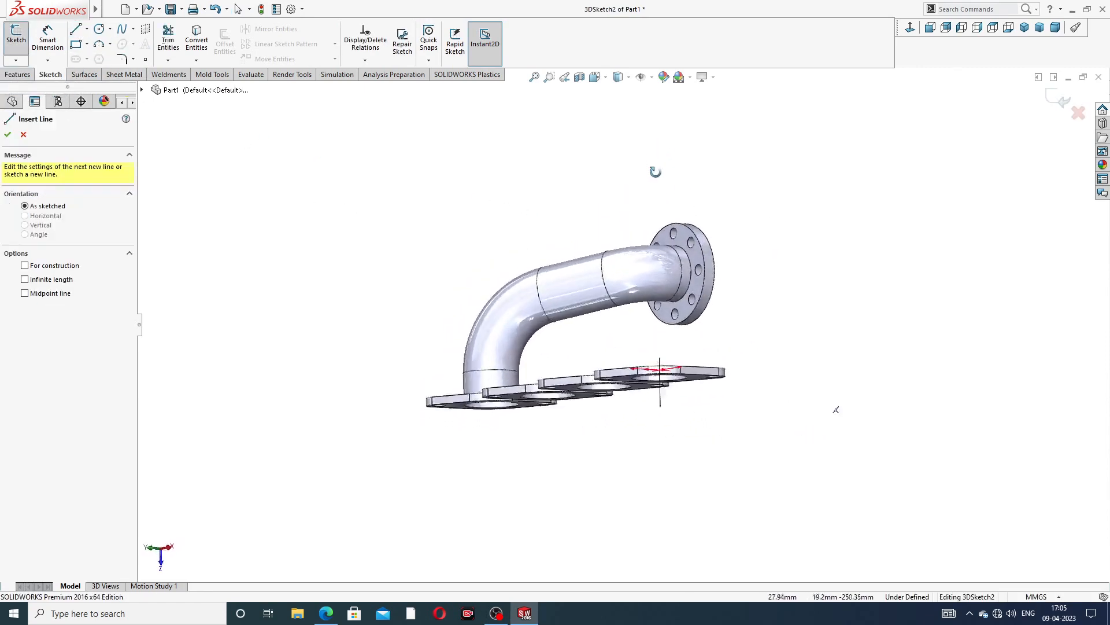
scroll(682, 272, "down", 4)
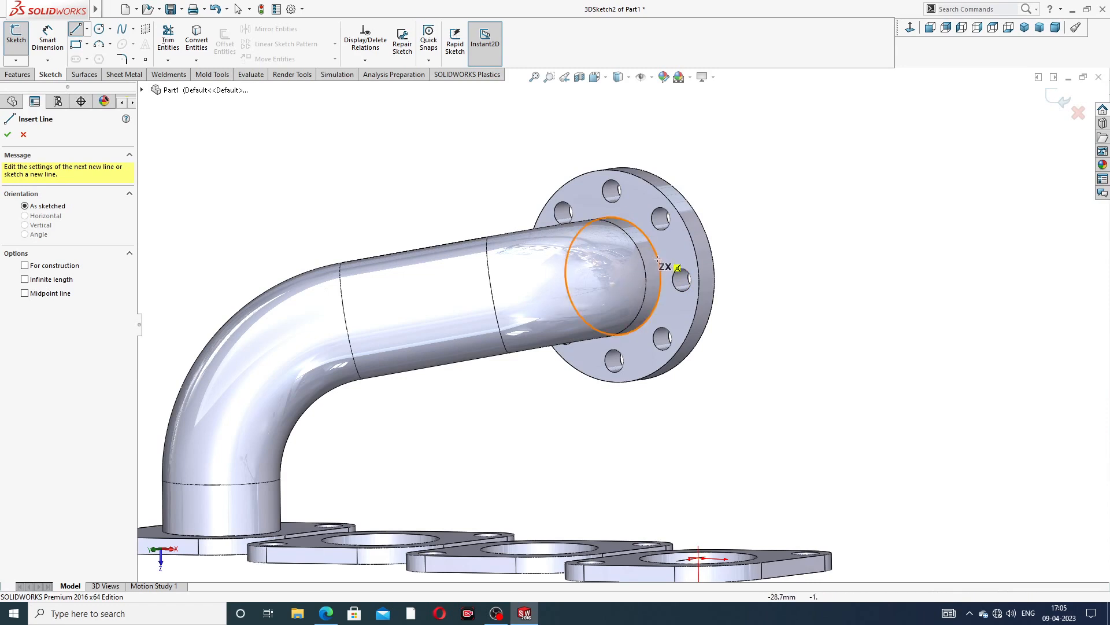
left_click(613, 278)
middle_click_drag(614, 279, 594, 294)
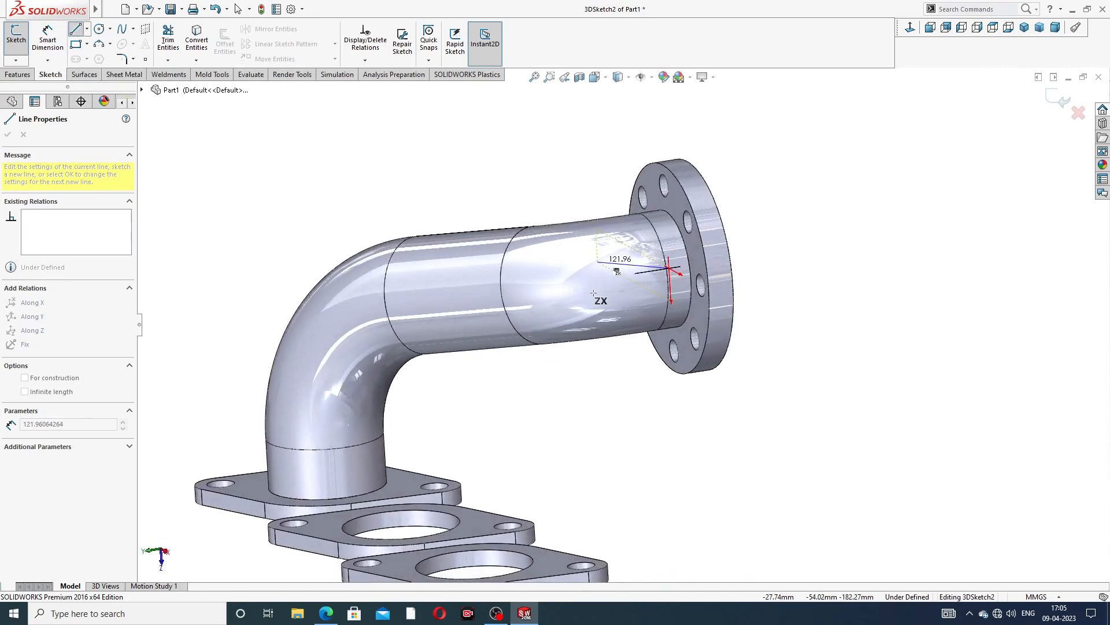
key("Tab")
left_click(669, 268)
right_click(792, 206)
left_click(809, 213)
mouse_move(688, 249)
middle_mouse_down()
mouse_move(723, 181)
mouse_move(739, 255)
middle_mouse_up()
left_click(623, 269)
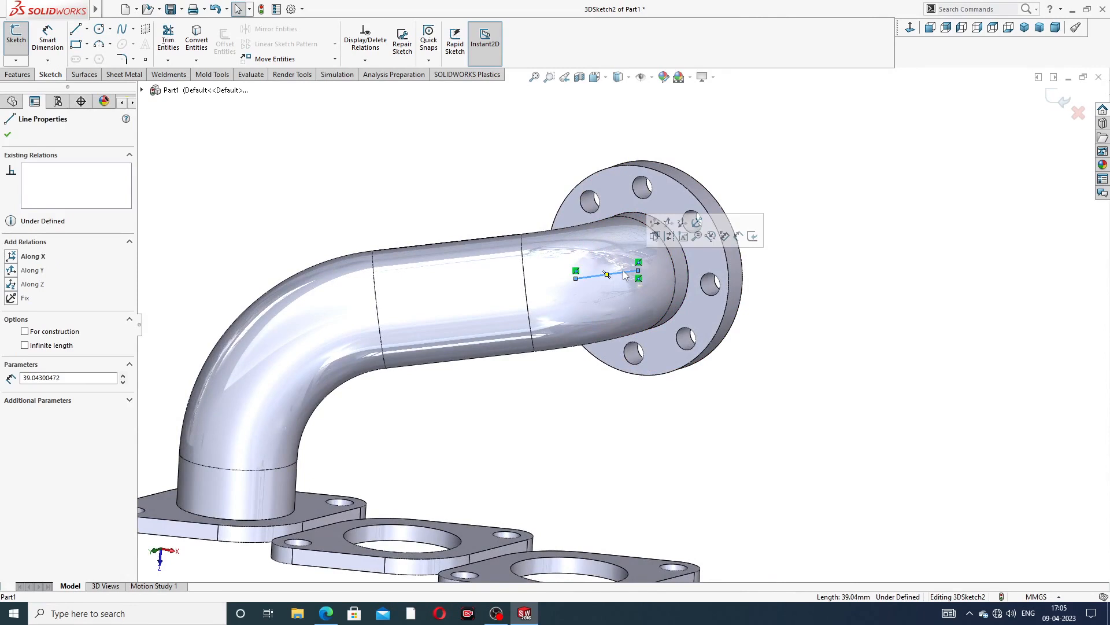
key("Delete")
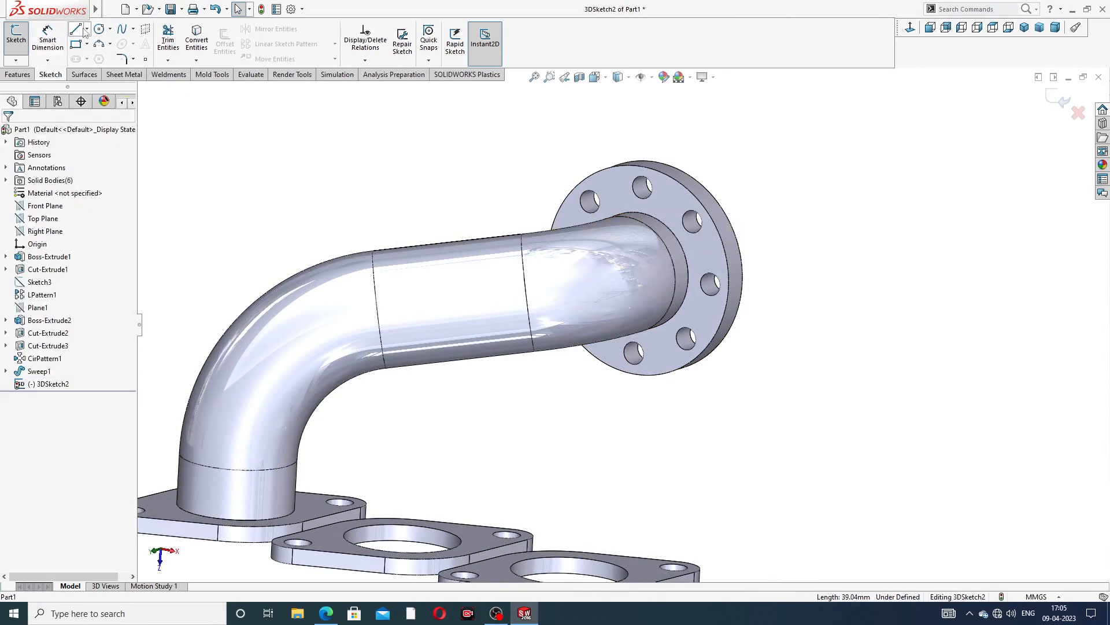
Draw a line from the outlet ring's bore centre straight out along its axis toward the pipe side
left_click(81, 30)
scroll(665, 278, "up", 3)
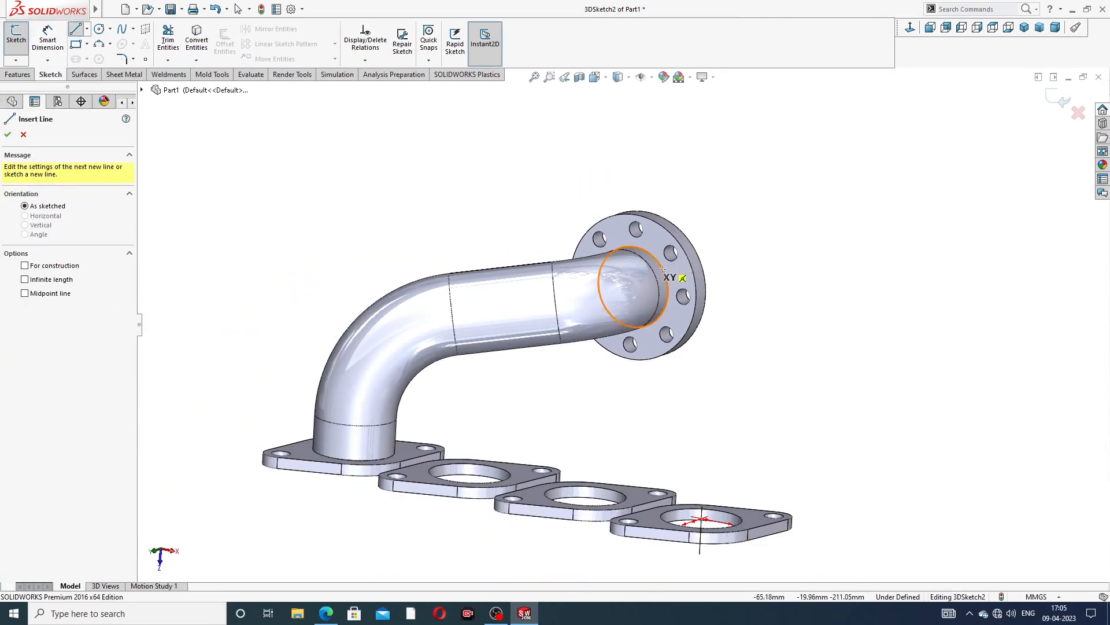
left_click(634, 287)
middle_click_drag(621, 318, 636, 292)
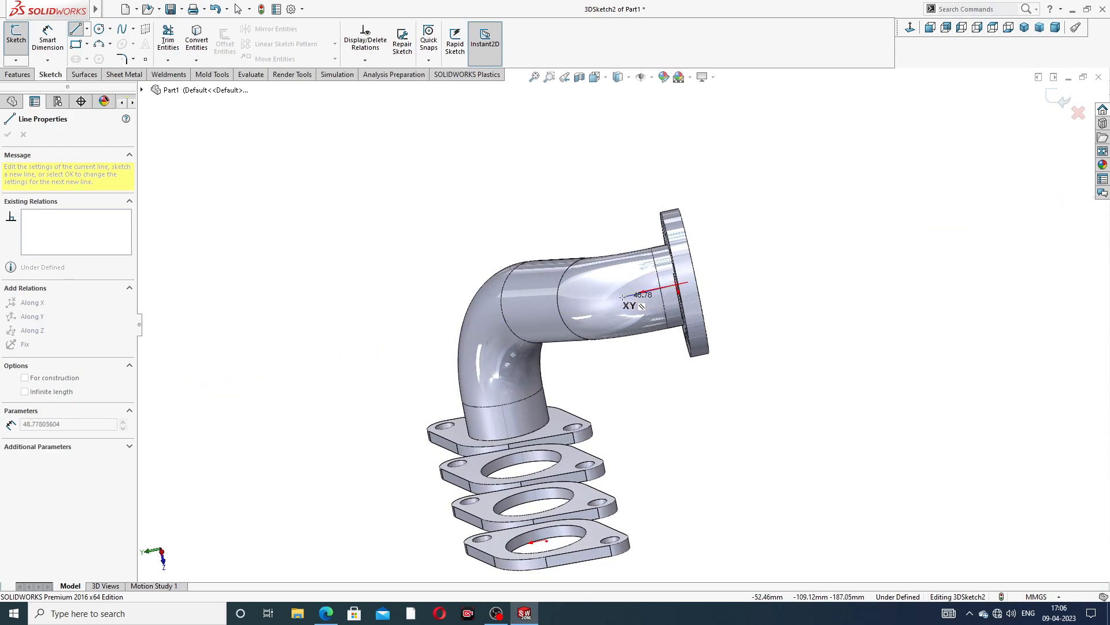
left_click(629, 295)
right_click(697, 182)
left_click(714, 199)
middle_click_drag(720, 267, 518, 215)
Draw a vertical line about 43 mm long upward from the bore centre of the second inlet flange
left_click(76, 29)
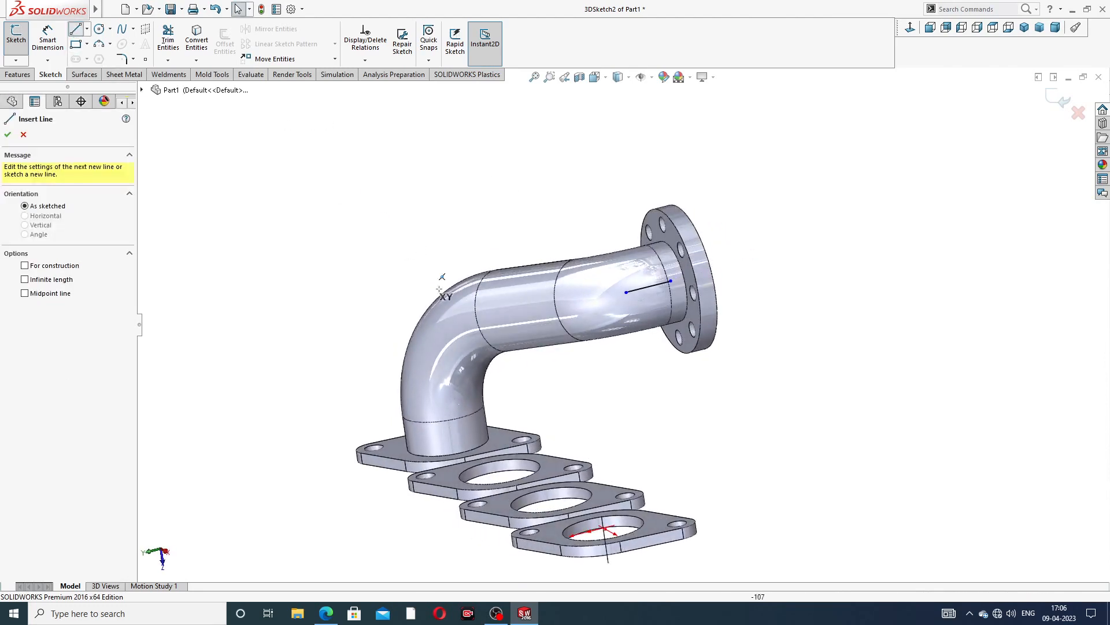
scroll(555, 364, "up", 3)
scroll(567, 398, "down", 5)
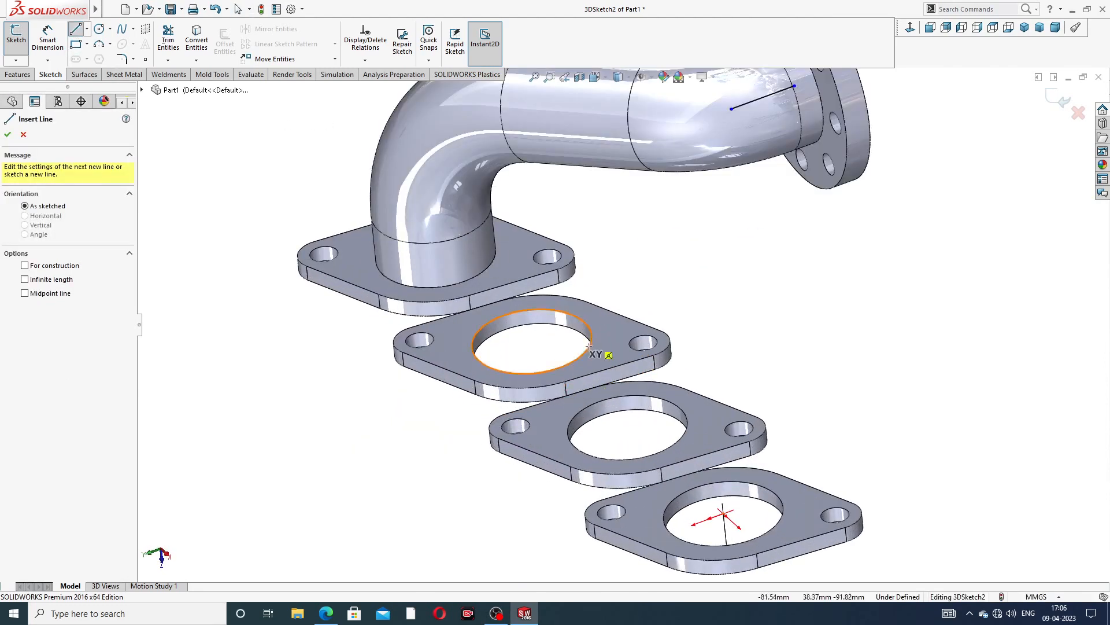
left_click(509, 337)
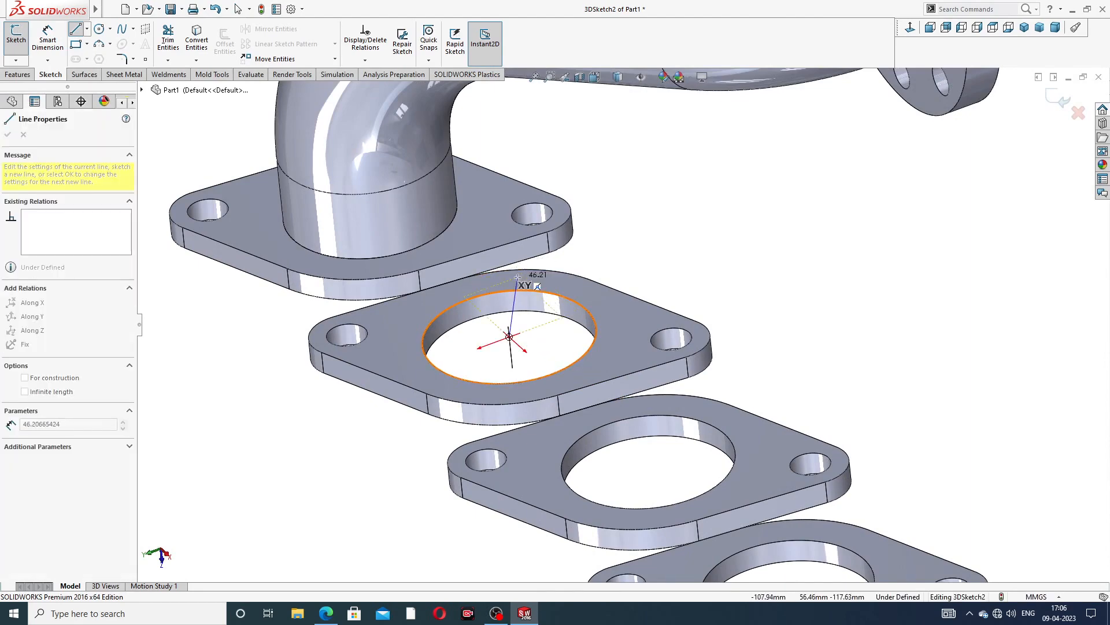
scroll(515, 278, "up", 3)
middle_click_drag(531, 258, 595, 229)
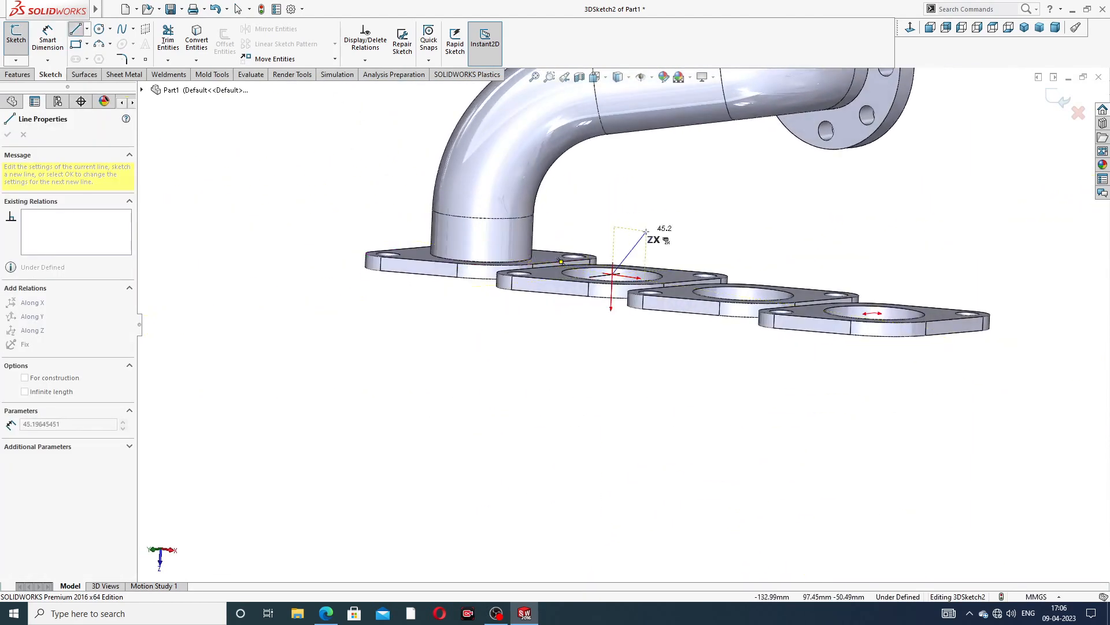
left_click(614, 215)
right_click(680, 149)
left_click(707, 196)
scroll(699, 177, "up", 3)
middle_click_drag(704, 188, 703, 218)
scroll(698, 212, "down", 2)
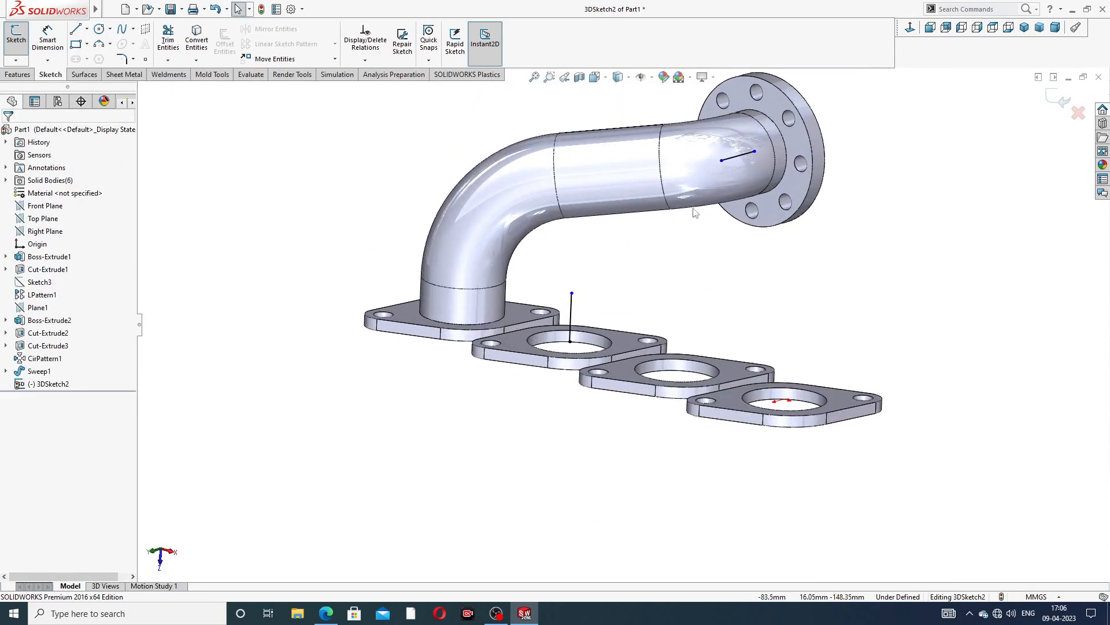
Connect the upper end of the second flange's vertical line to the free end of the outlet line with a straight line
left_click(78, 30)
left_click(573, 294)
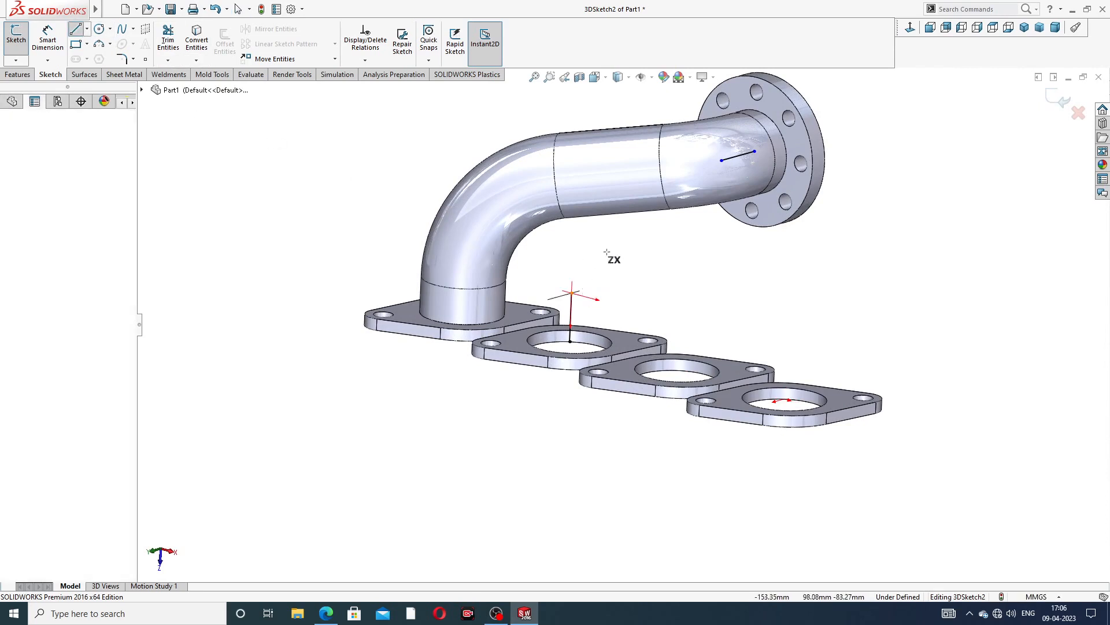
left_click(721, 160)
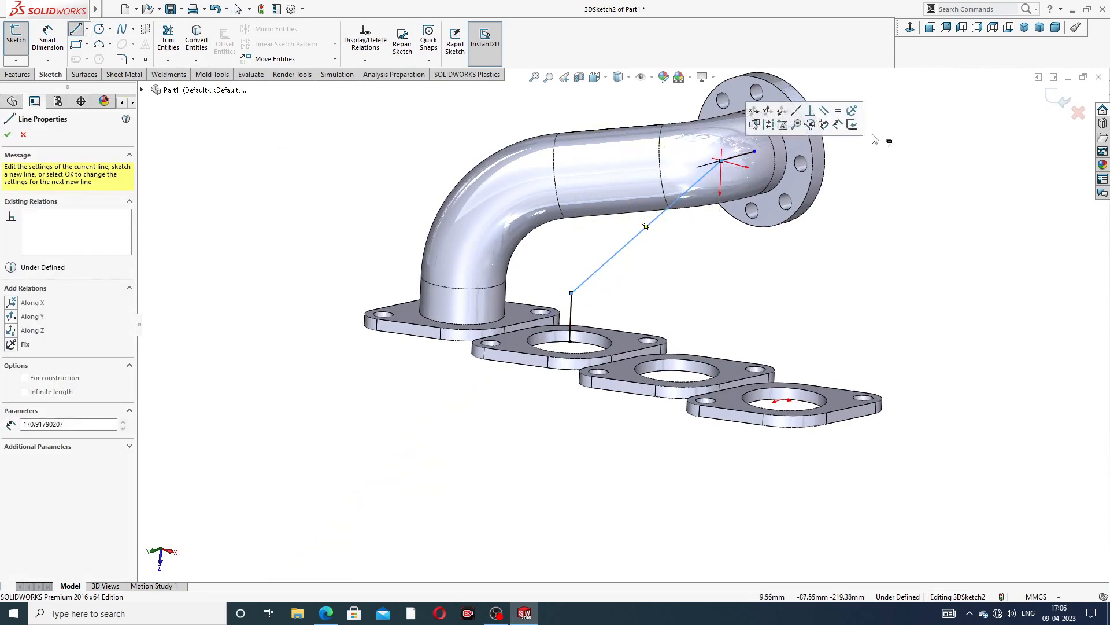
right_click(890, 143)
left_click(911, 145)
scroll(785, 154, "down", 6)
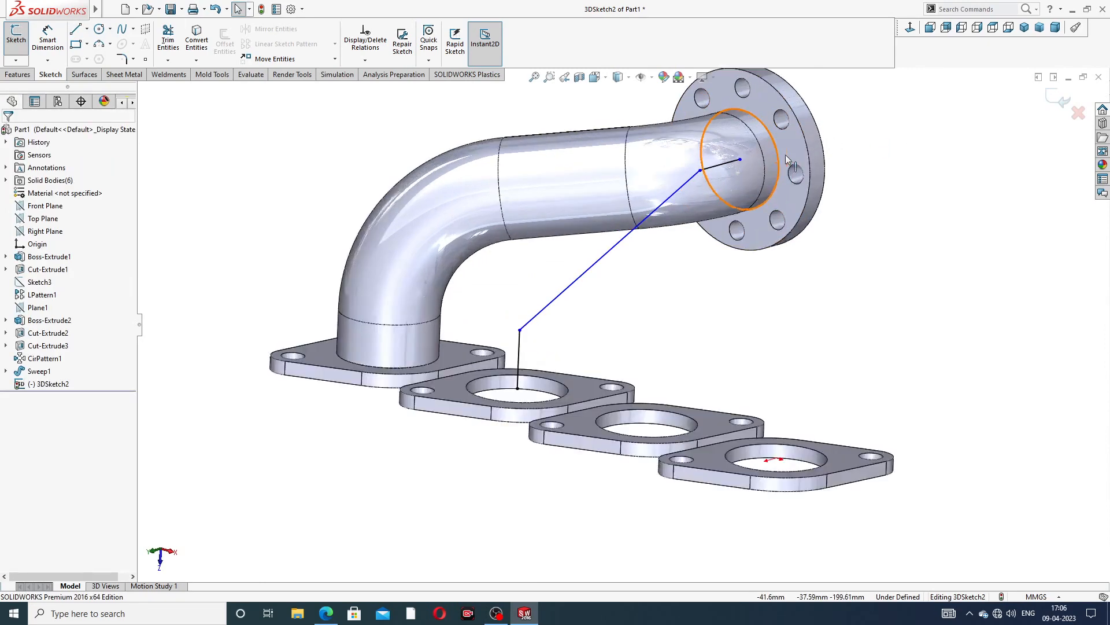
scroll(629, 220, "down", 5)
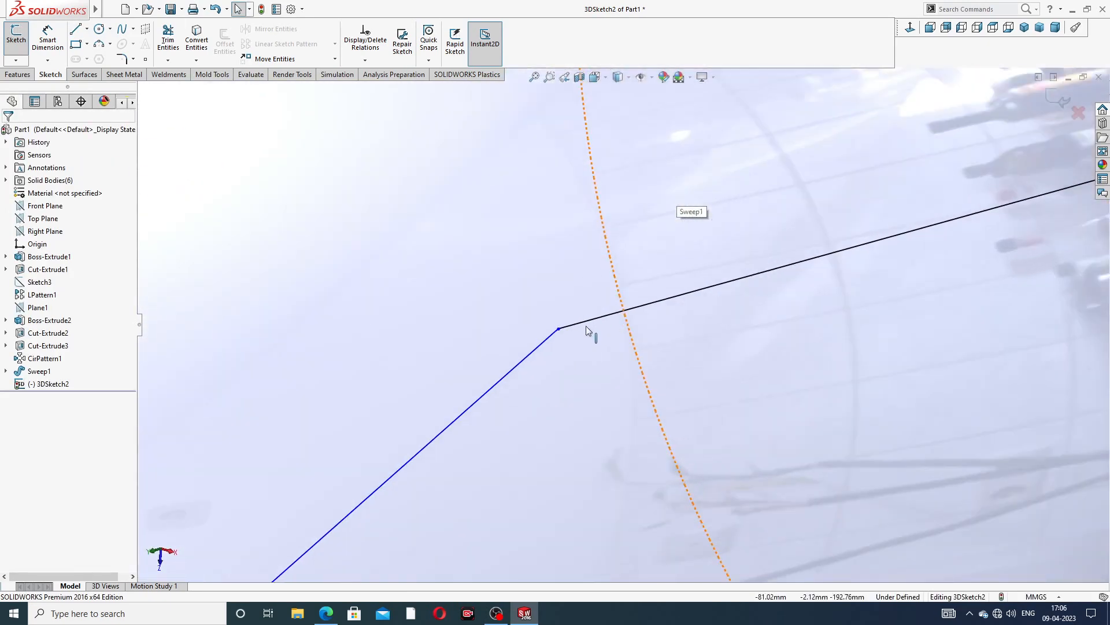
scroll(615, 338, "down", 5)
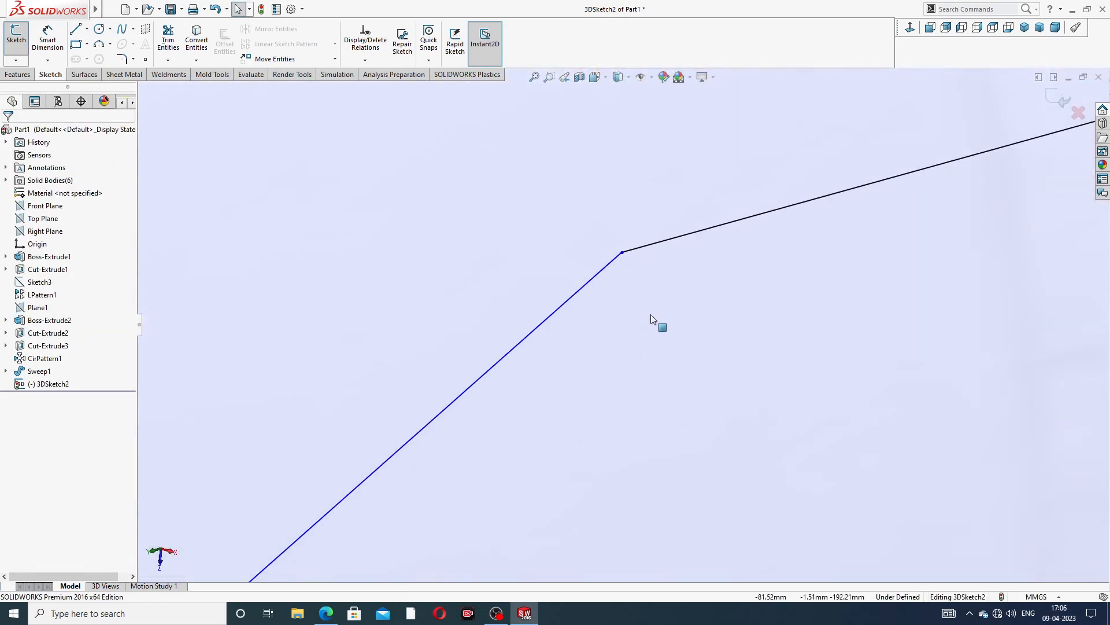
scroll(653, 315, "up", 6)
scroll(666, 309, "up", 6)
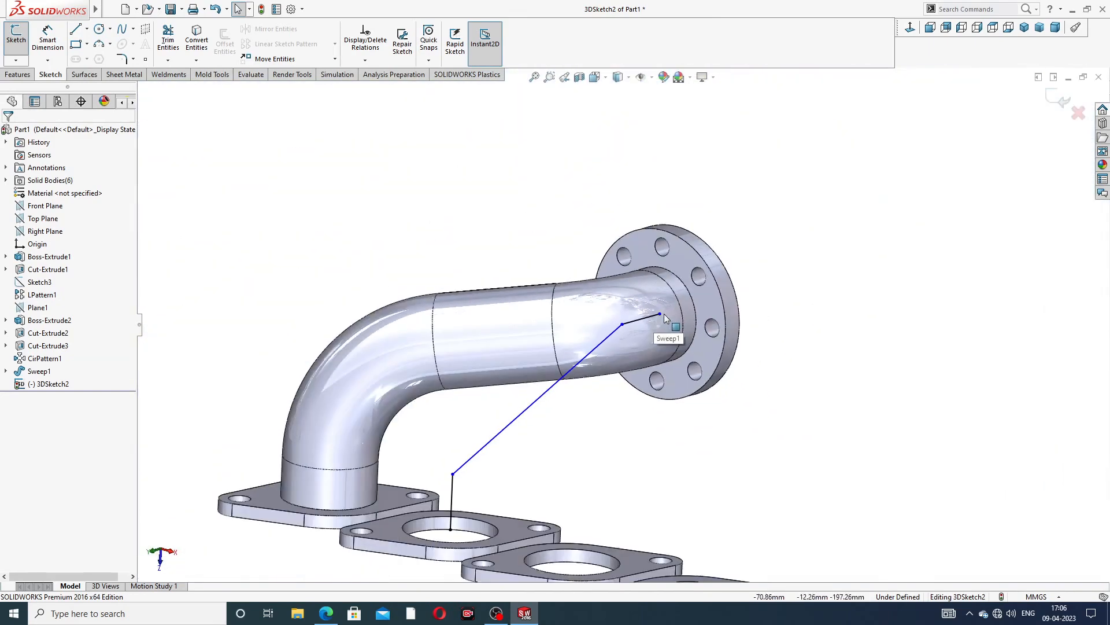
scroll(584, 446, "up", 4)
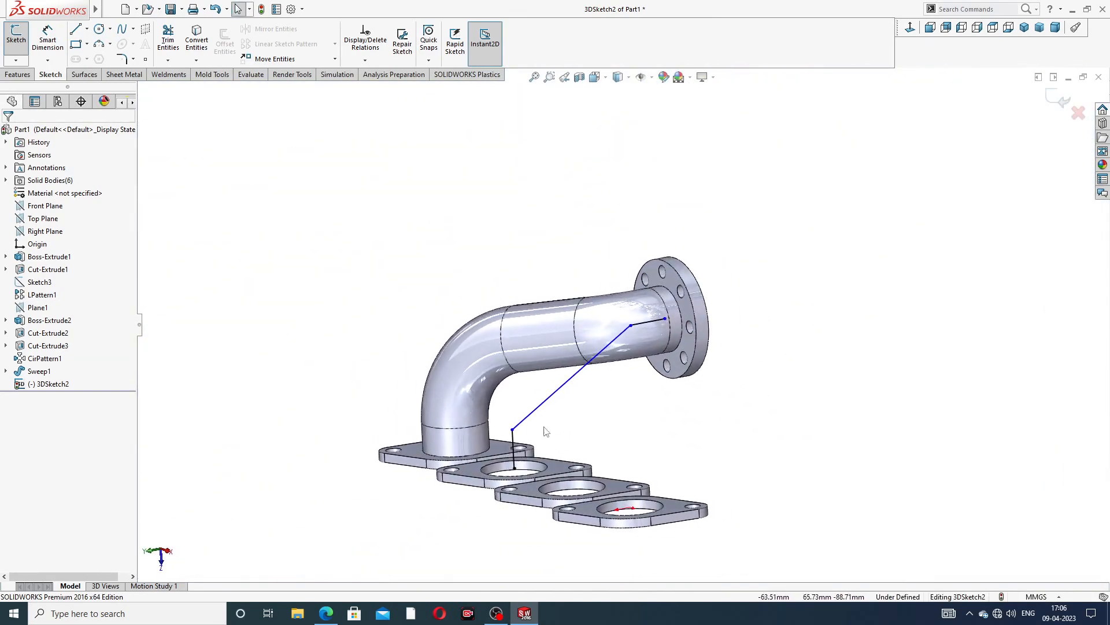
Dimension the vertical line above the second inlet flange to 114 mm
left_click(47, 39)
scroll(552, 471, "down", 3)
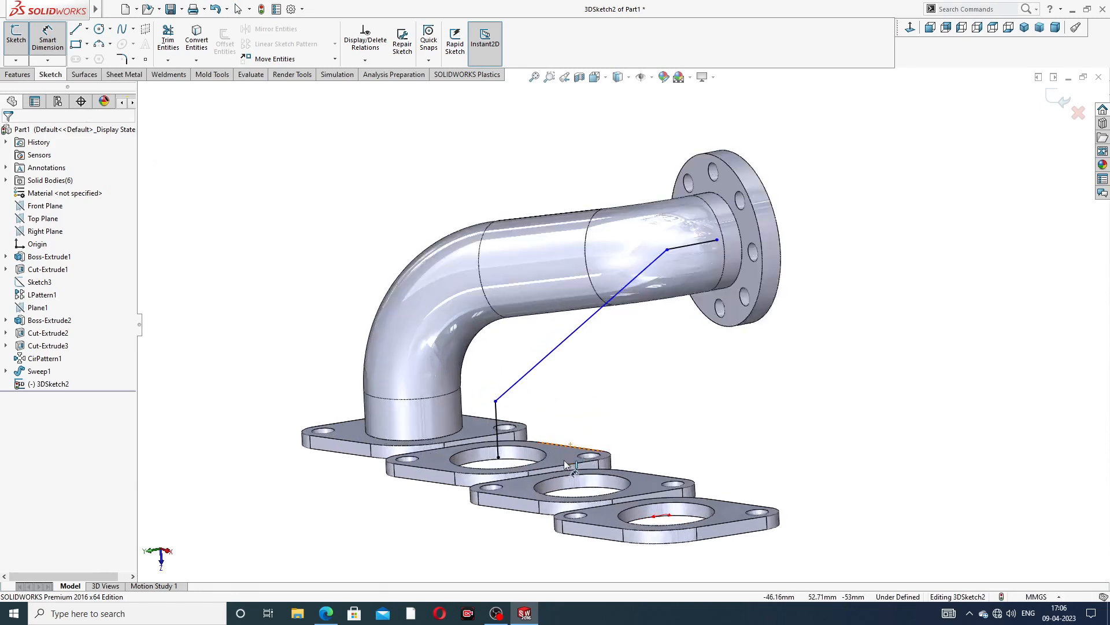
left_click(487, 394)
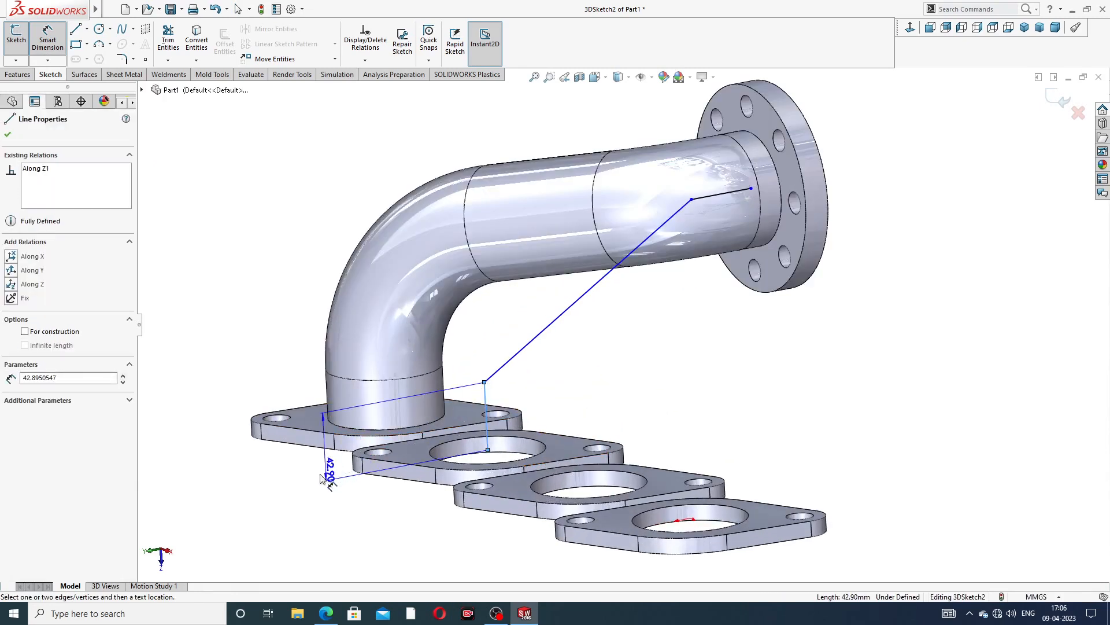
left_click(302, 478)
type("114")
key("Return")
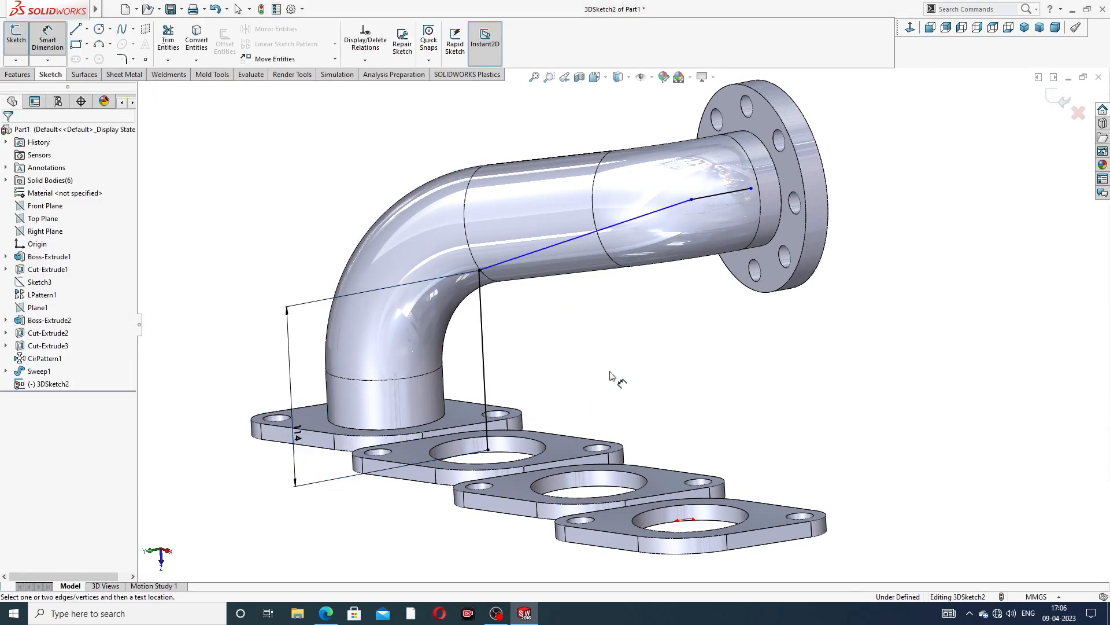
Dimension the short path line at the outlet ring to 54 mm and leave the dimension command
scroll(706, 237, "up", 2)
scroll(705, 237, "down", 3)
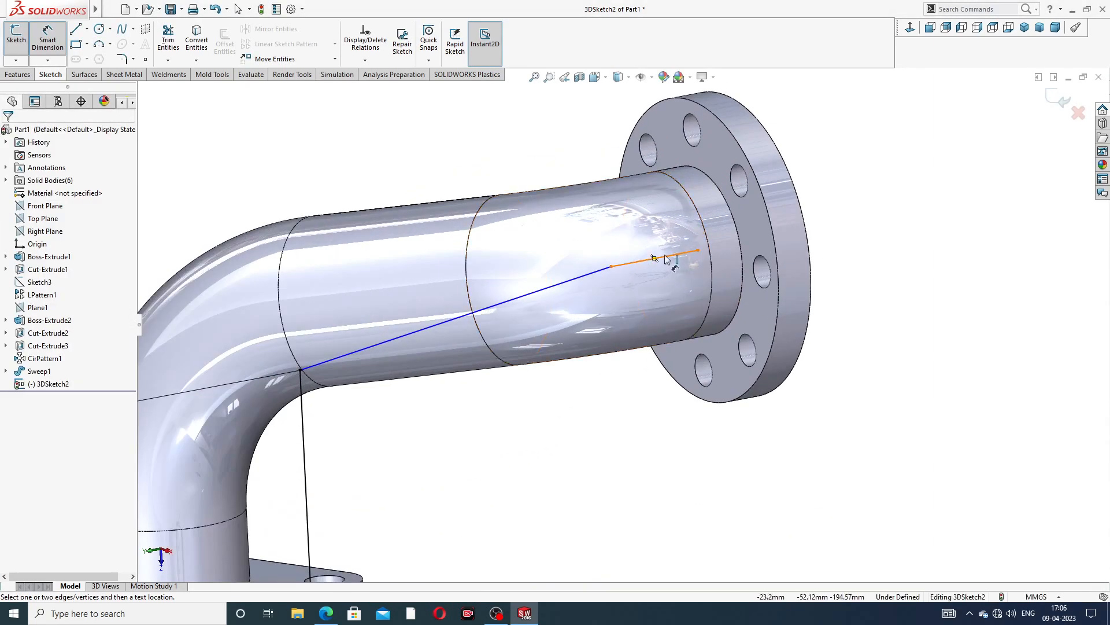
left_click(668, 259)
left_click(565, 151)
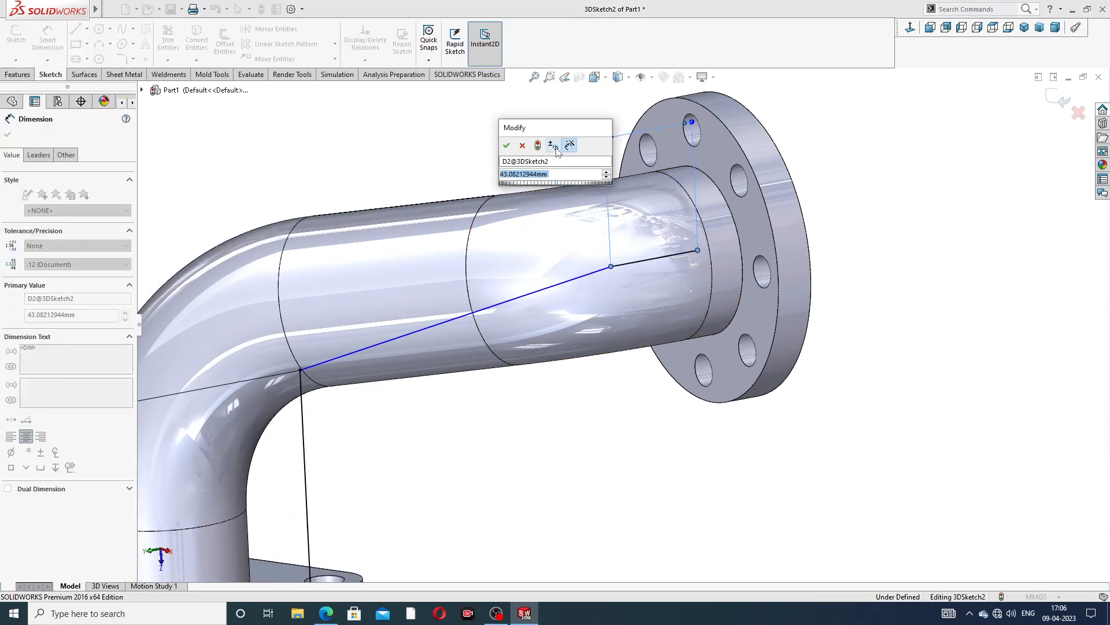
type("54")
key("Return")
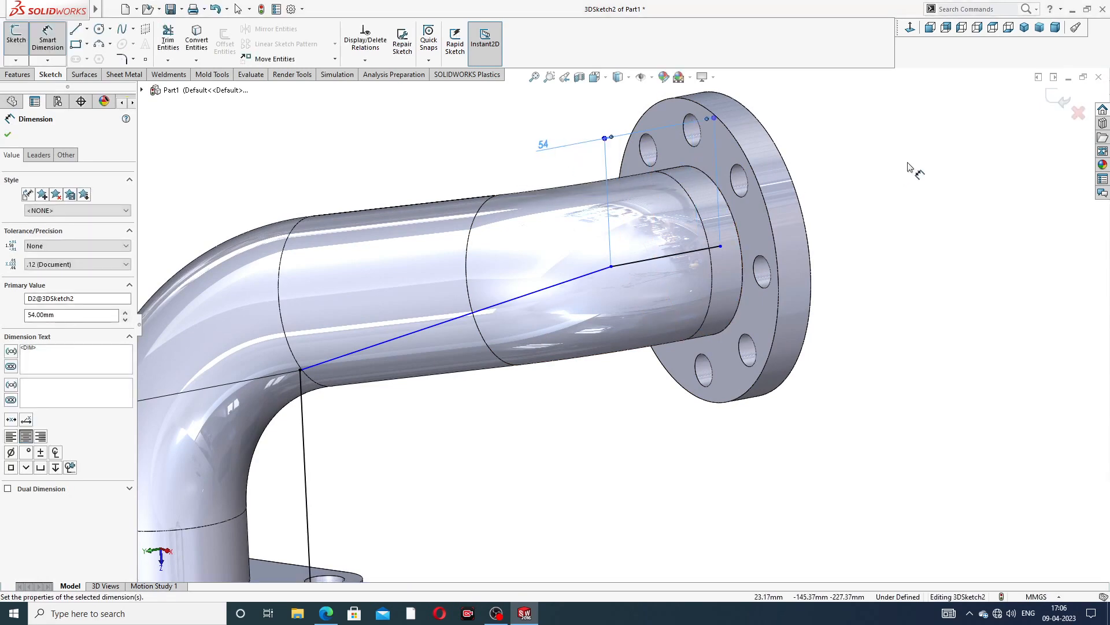
left_click(909, 168)
scroll(843, 179, "up", 5)
right_click(796, 194)
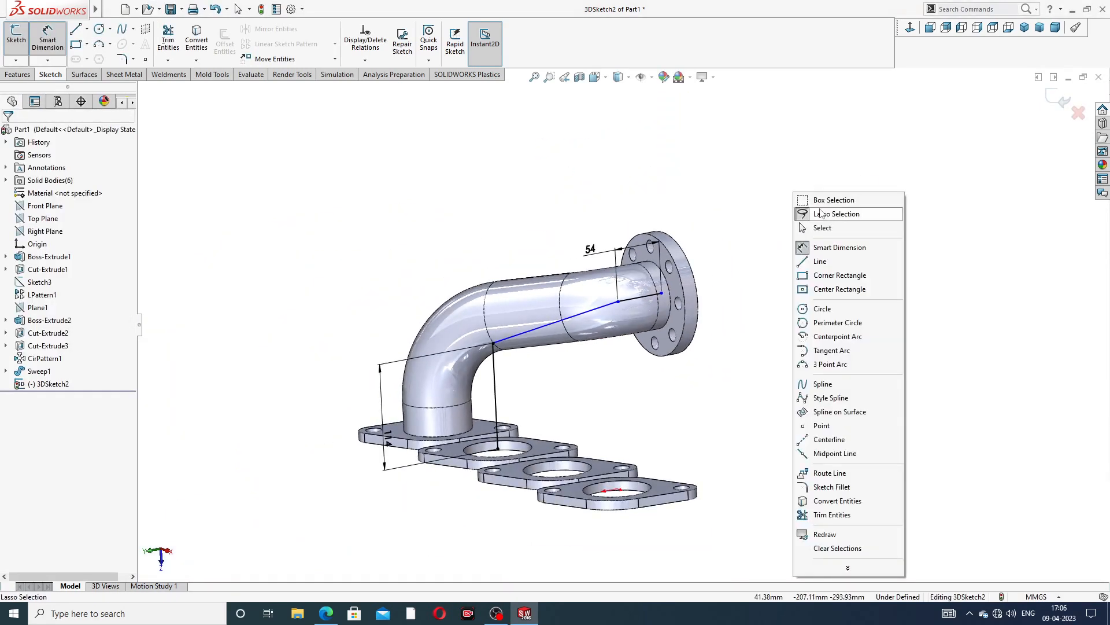
left_click(822, 229)
Move the outer end point of the 54 mm line onto the centre of the outlet flange's bore
scroll(679, 324, "down", 6)
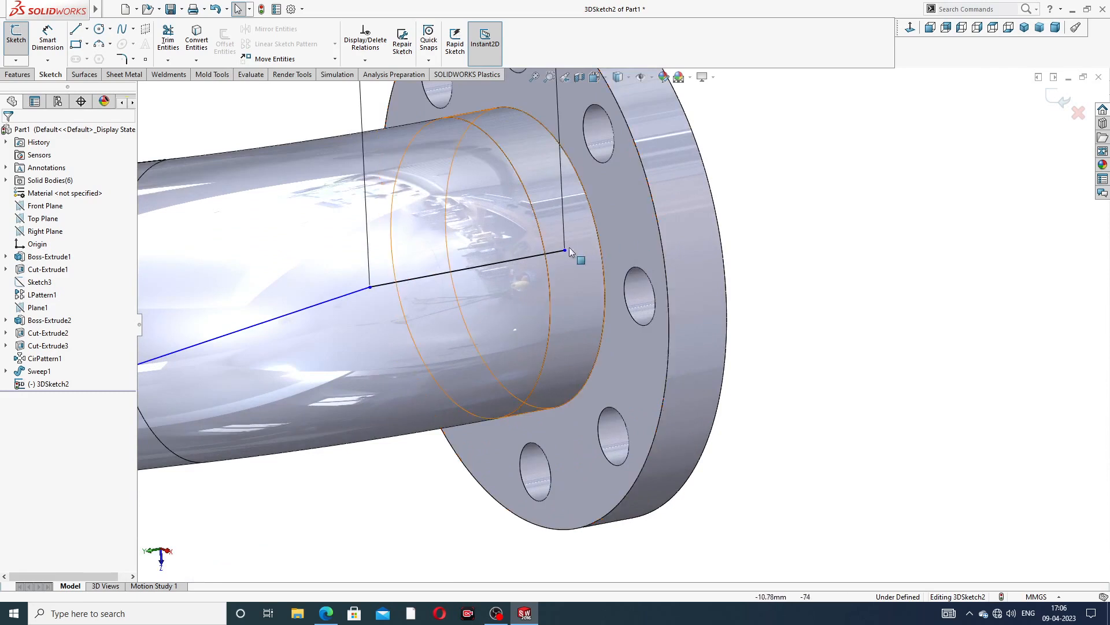
left_click(567, 250)
mouse_move(569, 249)
left_mouse_down()
mouse_move(598, 234)
mouse_move(526, 257)
left_mouse_up()
left_click(847, 211)
scroll(595, 284, "up", 7)
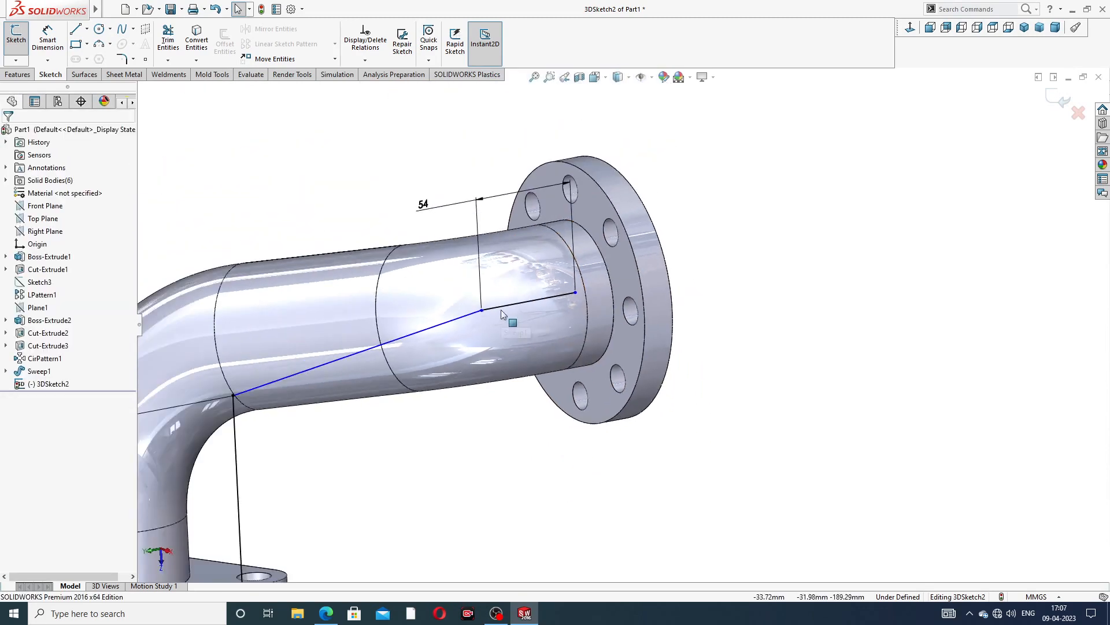
scroll(478, 373, "down", 4)
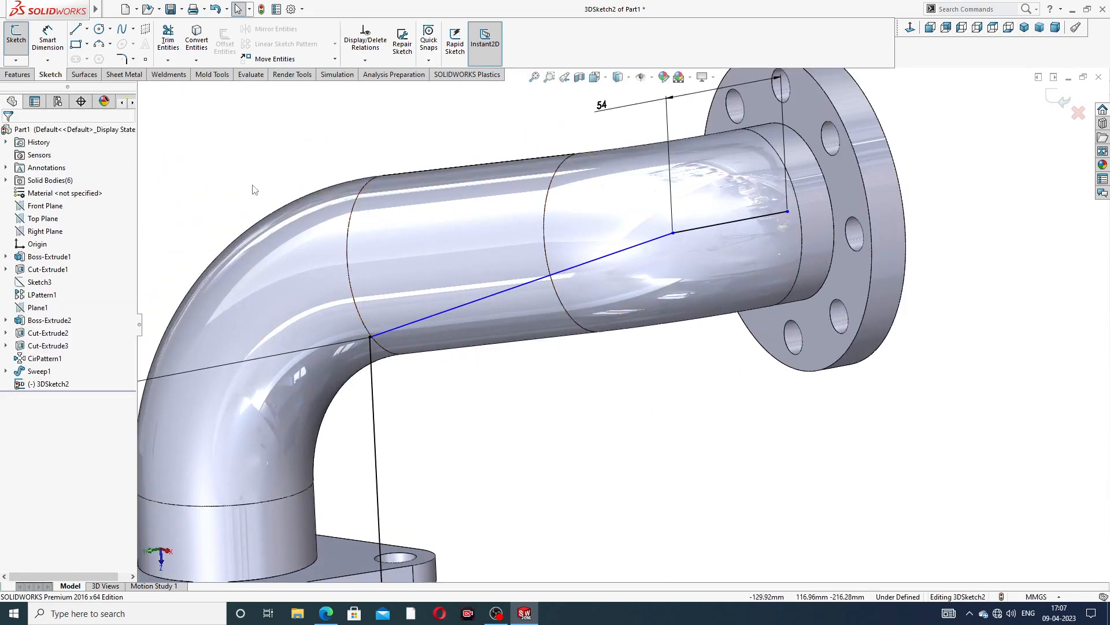
scroll(765, 218, "down", 3)
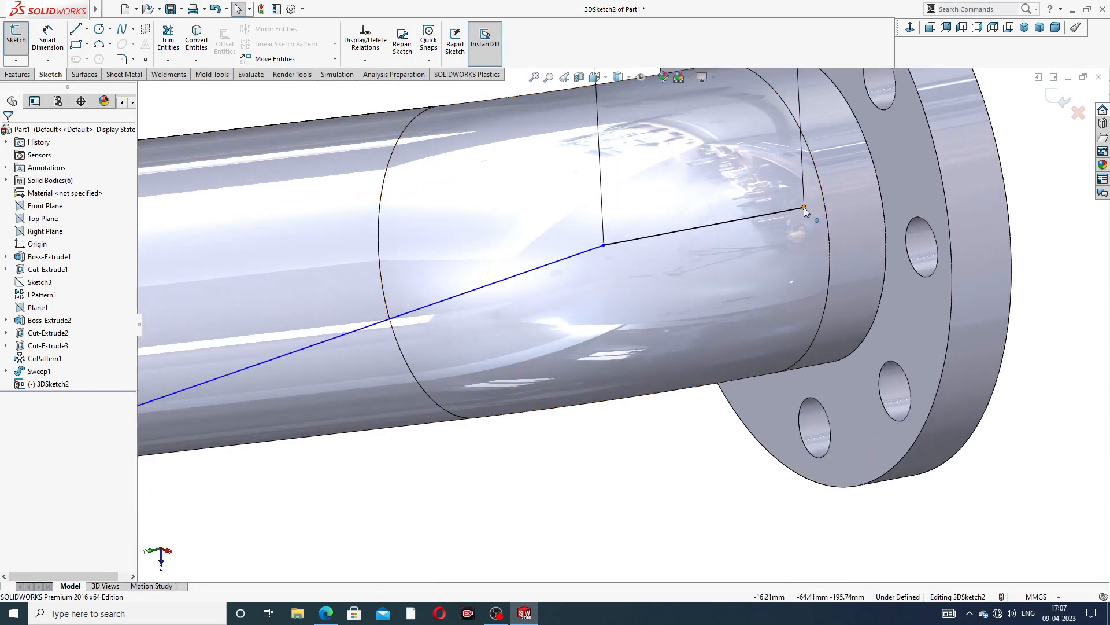
left_click(804, 207)
mouse_move(804, 207)
left_mouse_down()
mouse_move(880, 192)
mouse_move(806, 209)
left_mouse_up()
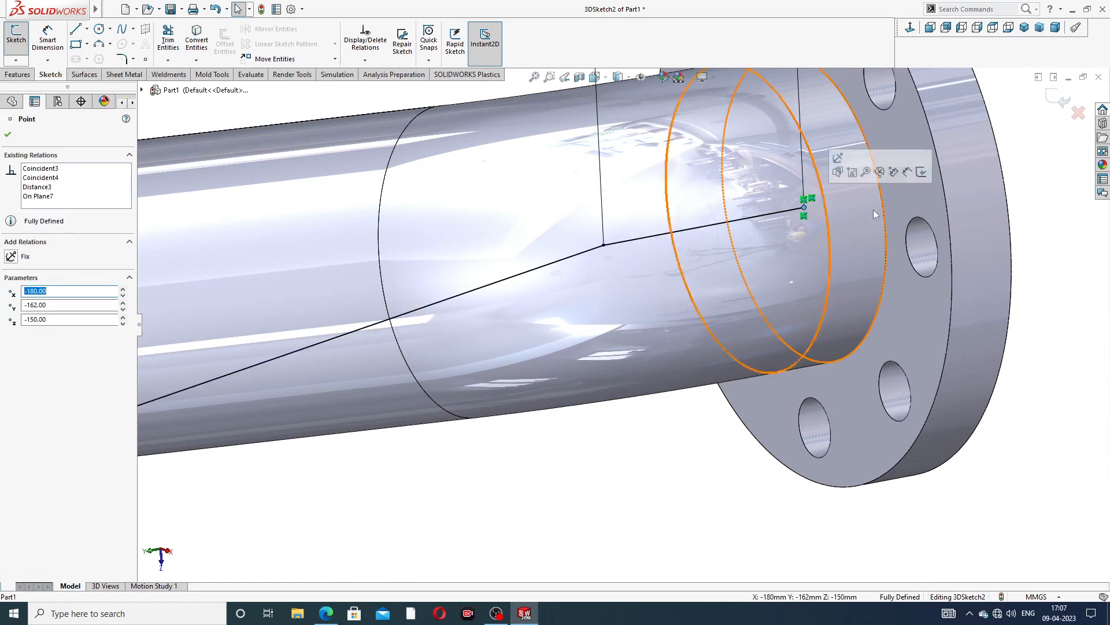
key("Escape")
scroll(641, 292, "up", 5)
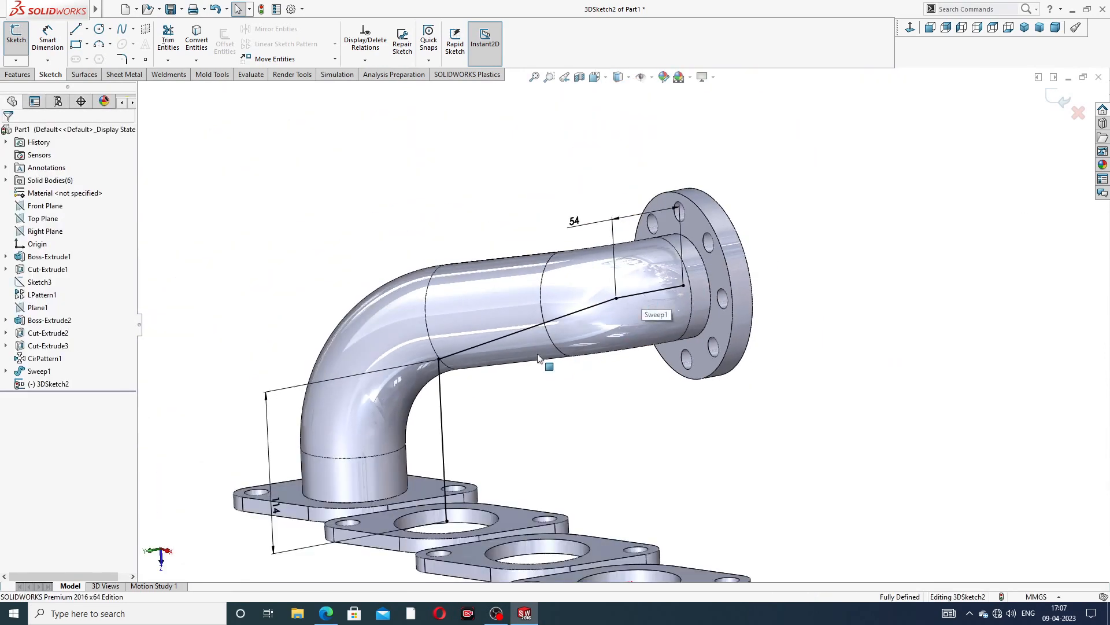
Fillet the path's corner near the outlet with 68 mm and the corner above the second flange with 98 mm, and exit the 3D sketch
left_click(122, 59)
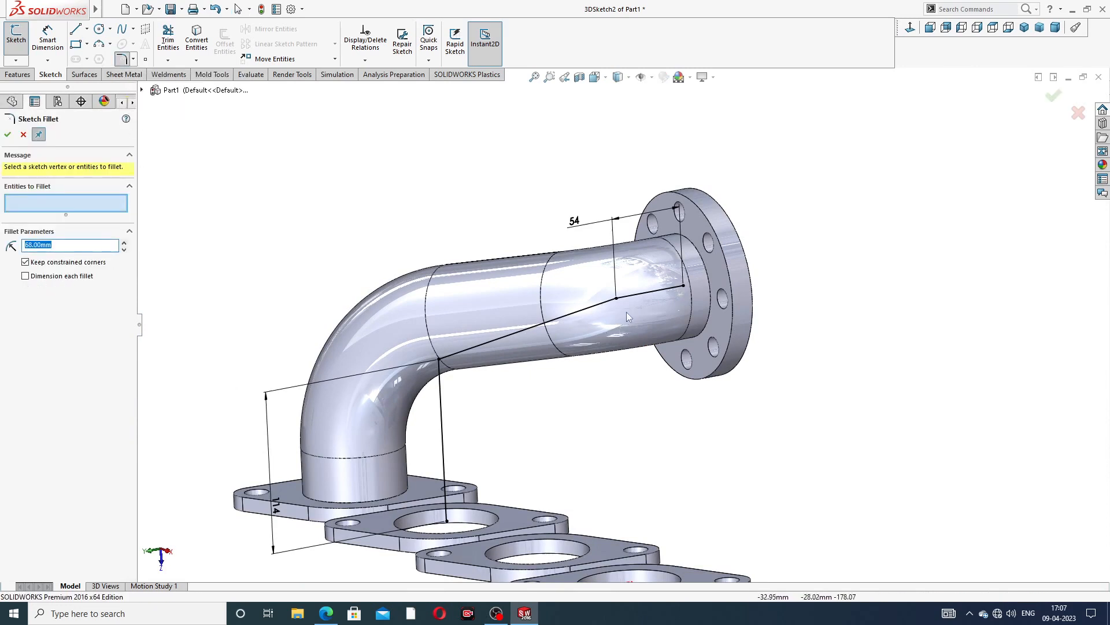
left_click(617, 297)
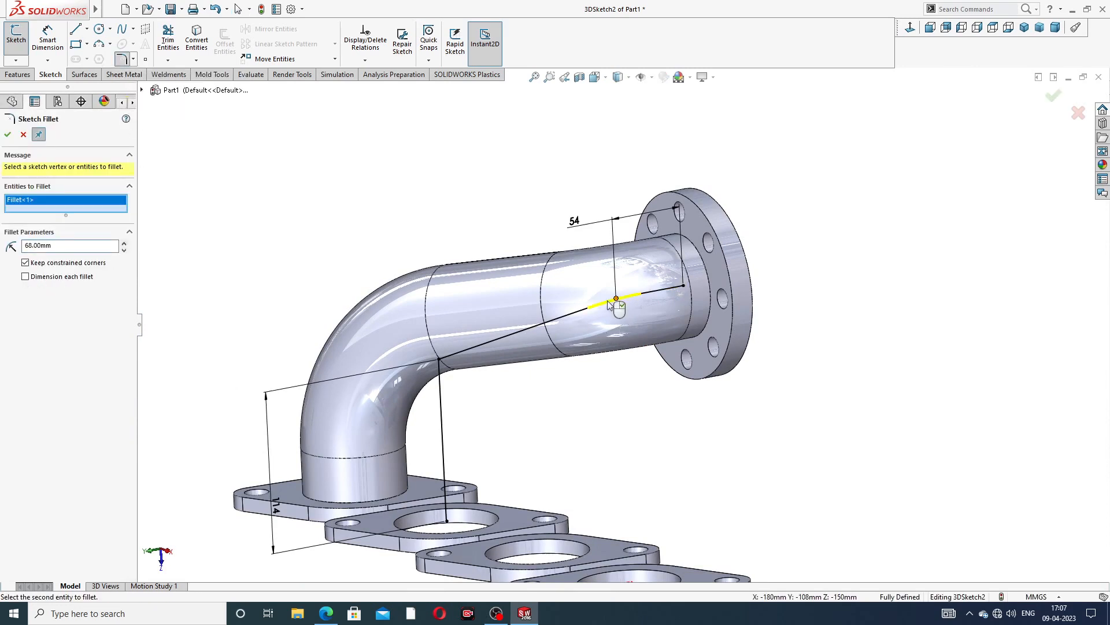
left_click(6, 136)
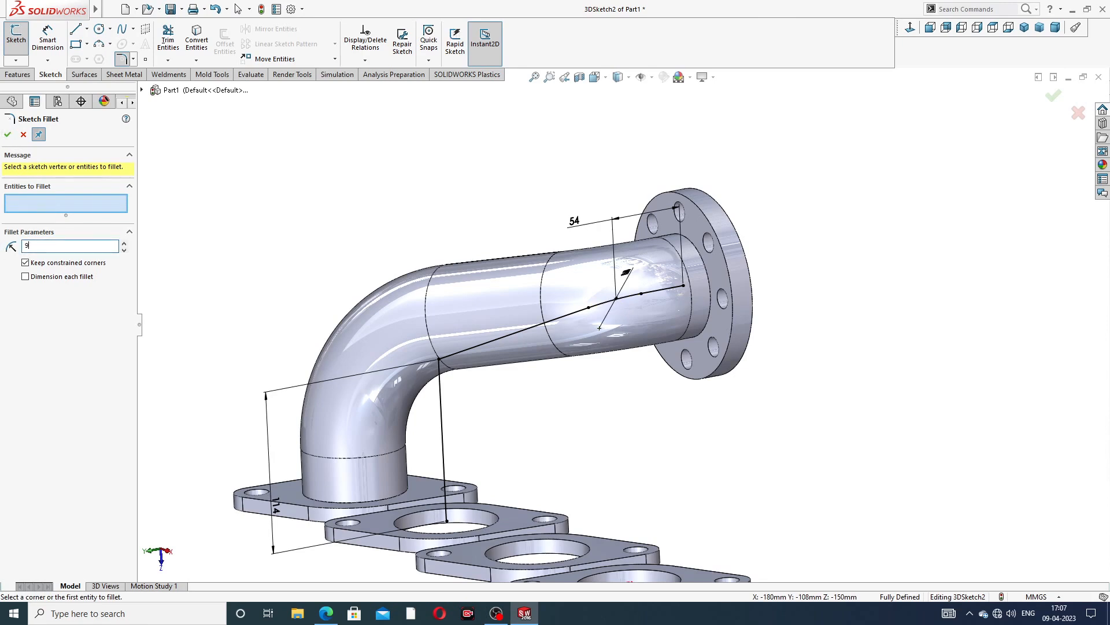
left_click(440, 363)
left_click(8, 134)
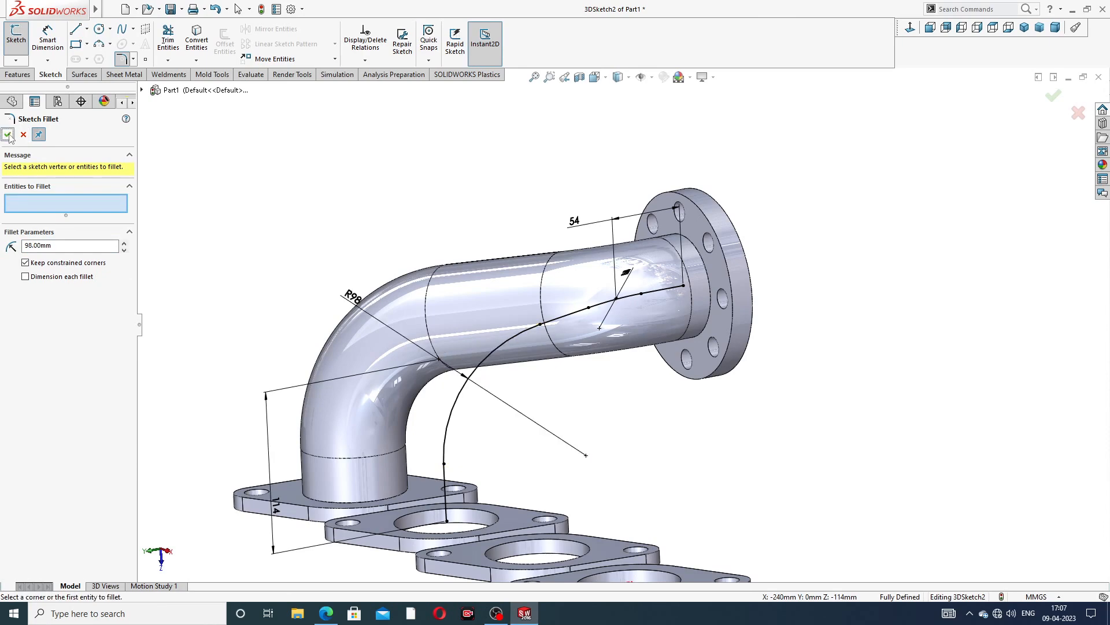
left_click(8, 135)
middle_click_drag(543, 221, 605, 255)
scroll(658, 269, "down", 4)
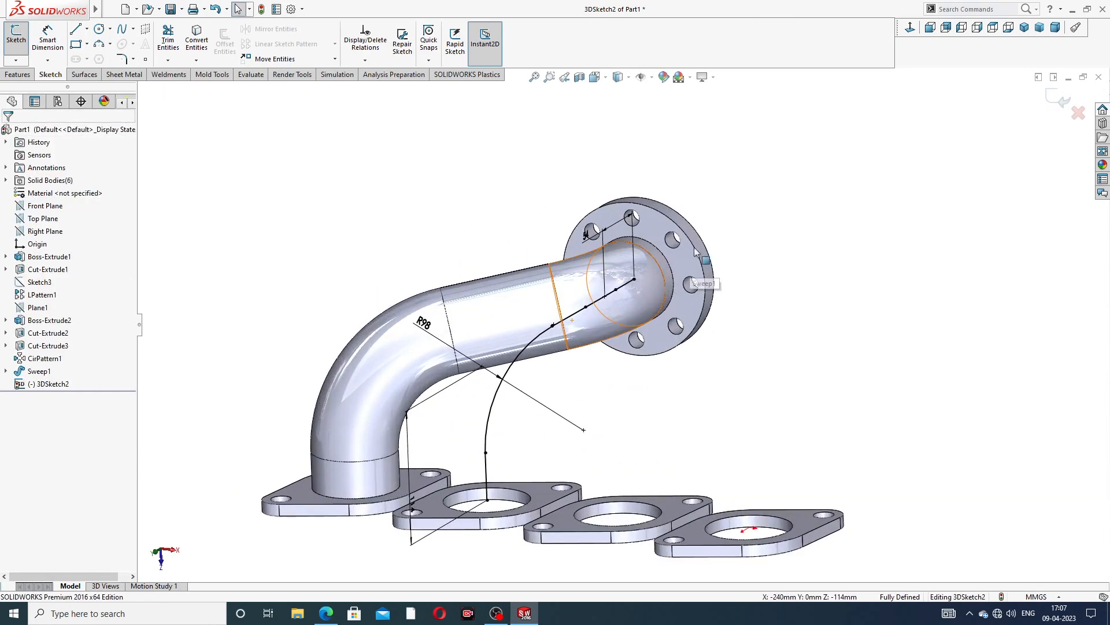
left_click(1058, 102)
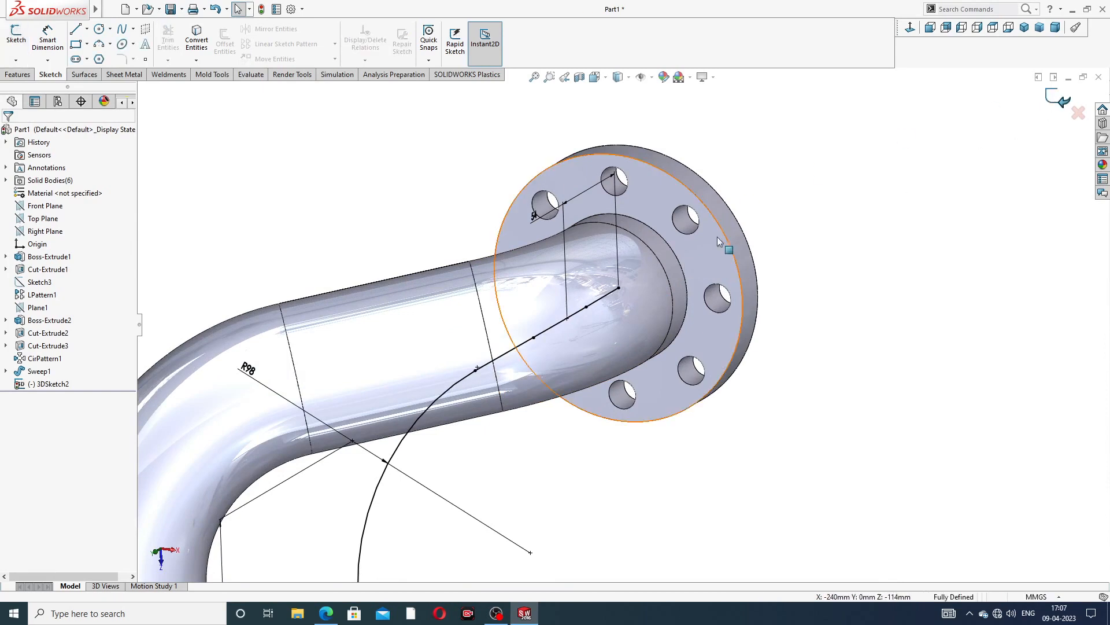
Start a sketch on the outlet flange's pipe-side face and convert its 72 mm bore edge into a sketch circle
left_click(701, 251)
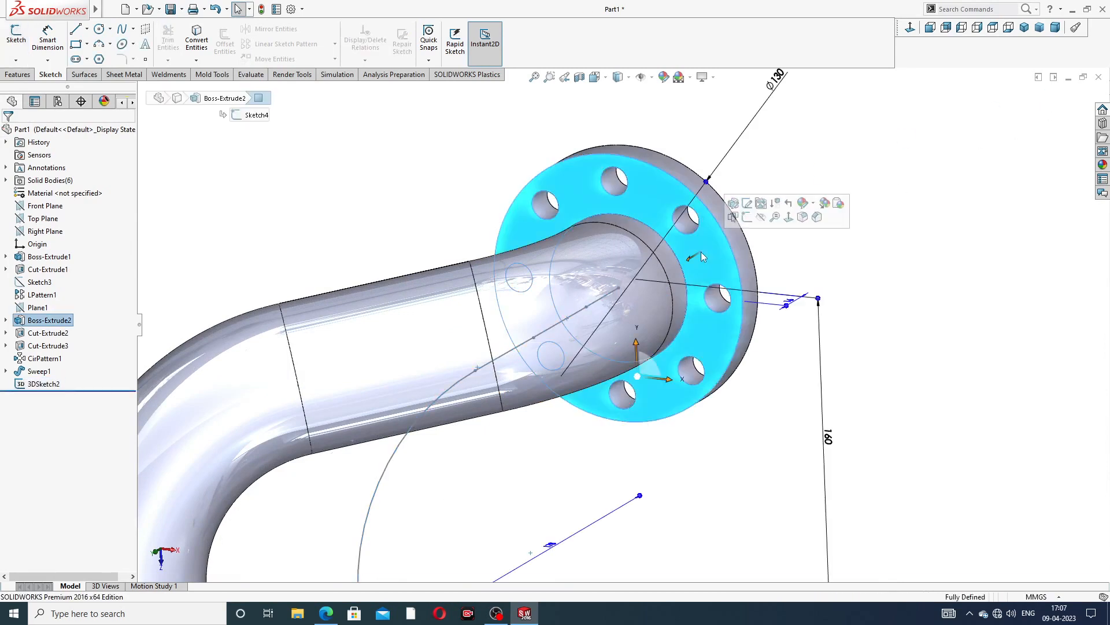
left_click(747, 216)
scroll(676, 271, "down", 3)
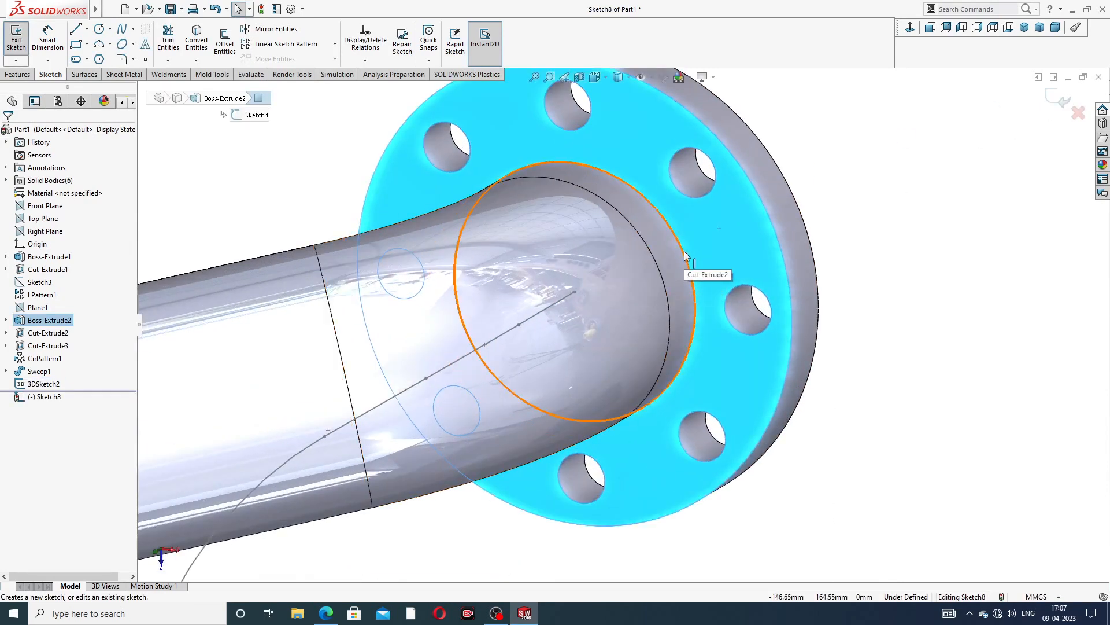
left_click(685, 252)
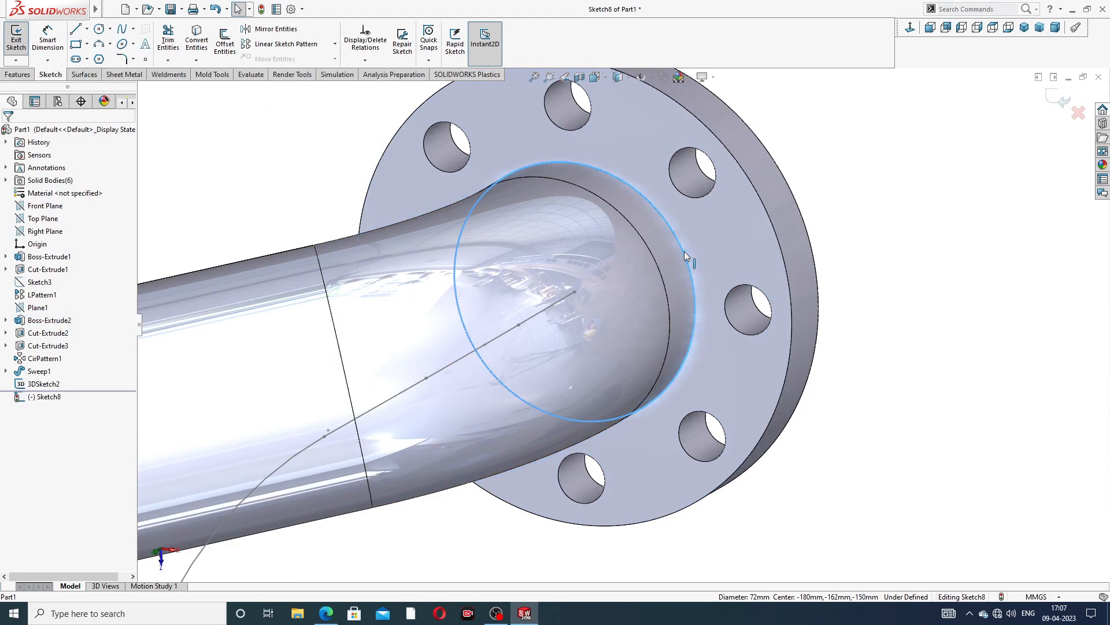
left_click(203, 49)
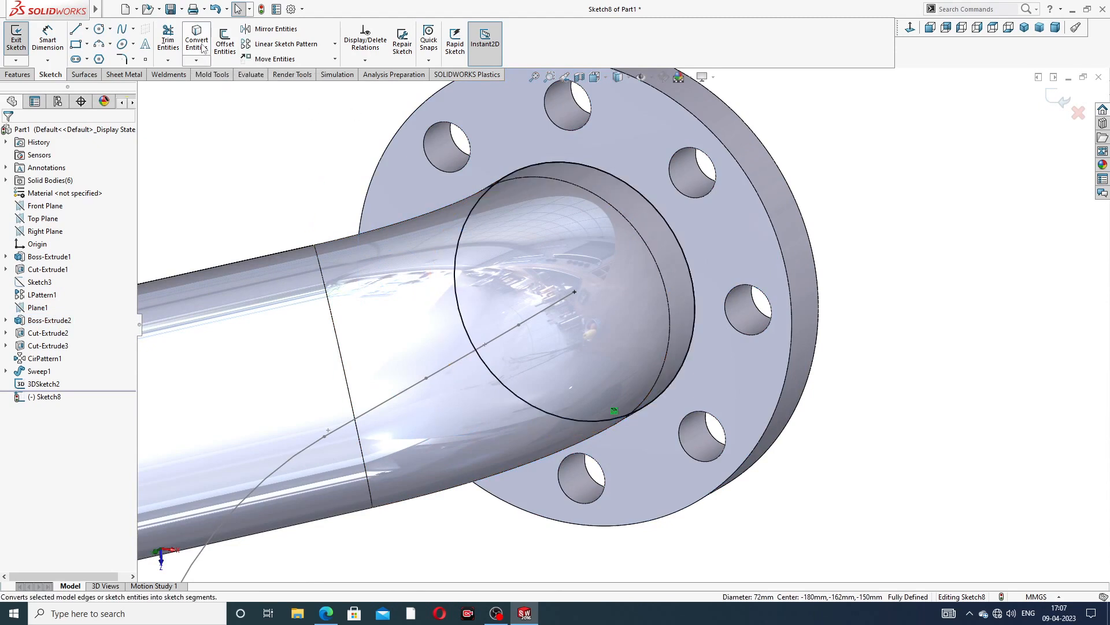
Close the circle sketch and sweep it along the second 3D sketch path, forming the solid pipe from the outlet flange to the second inlet flange
left_click(1057, 98)
middle_click_drag(857, 188, 813, 111)
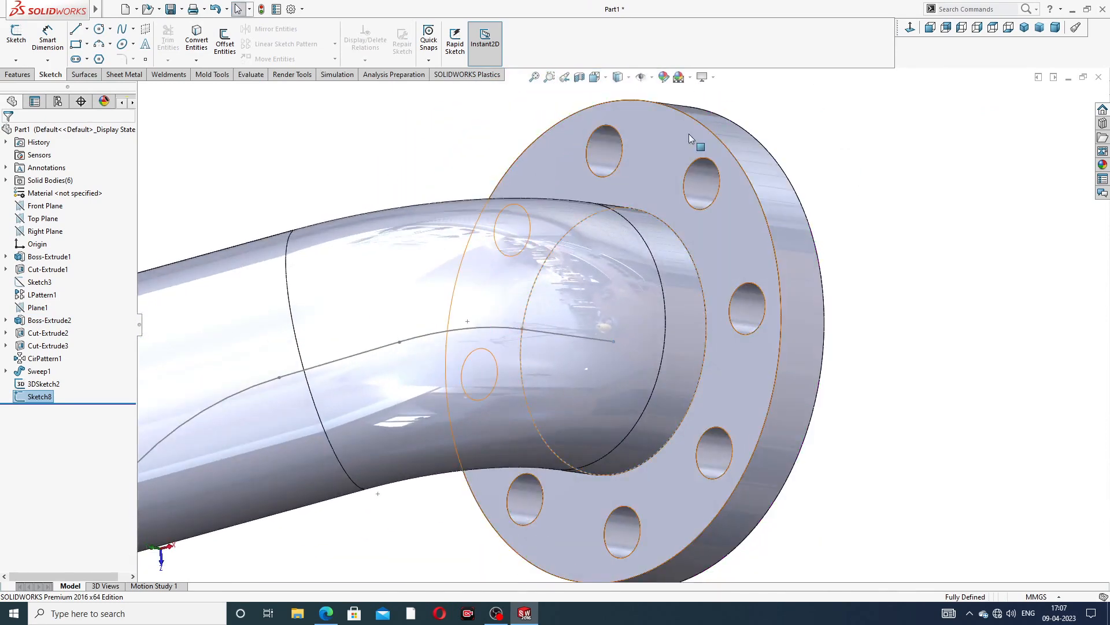
left_click(16, 75)
left_click(106, 30)
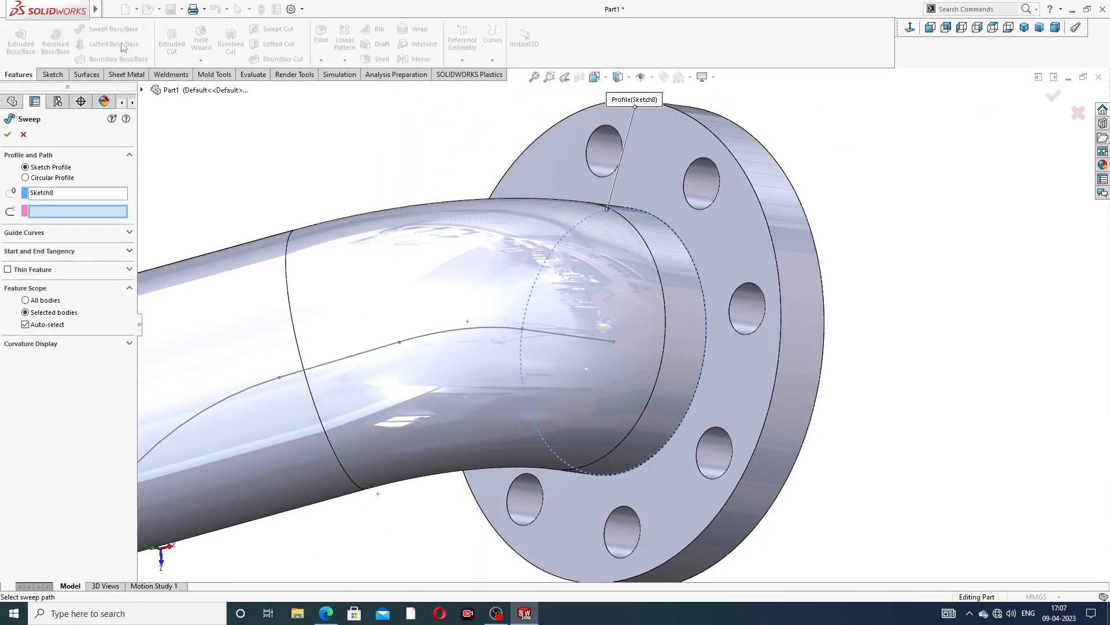
scroll(628, 203, "up", 3)
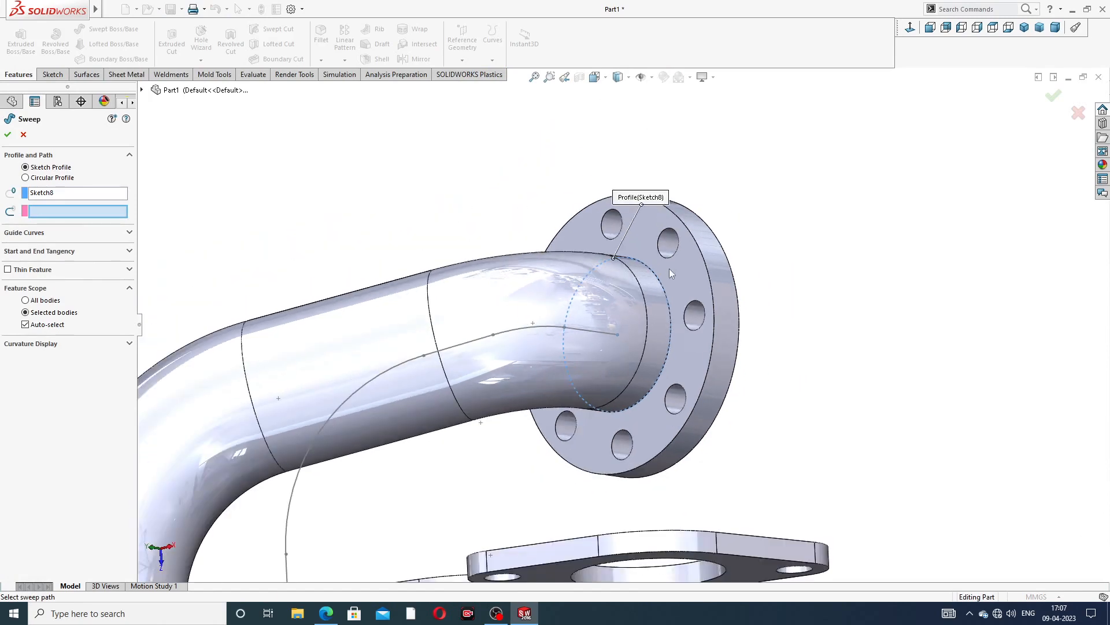
scroll(500, 249, "up", 3)
middle_click_drag(515, 392, 490, 419)
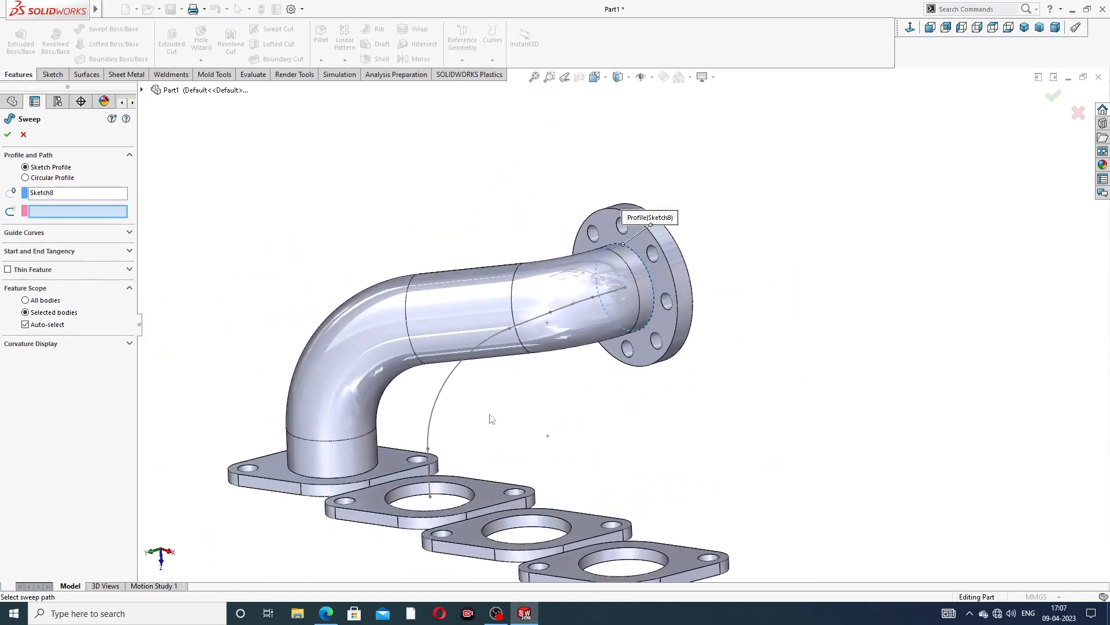
left_click(455, 376)
middle_click_drag(561, 382, 590, 394)
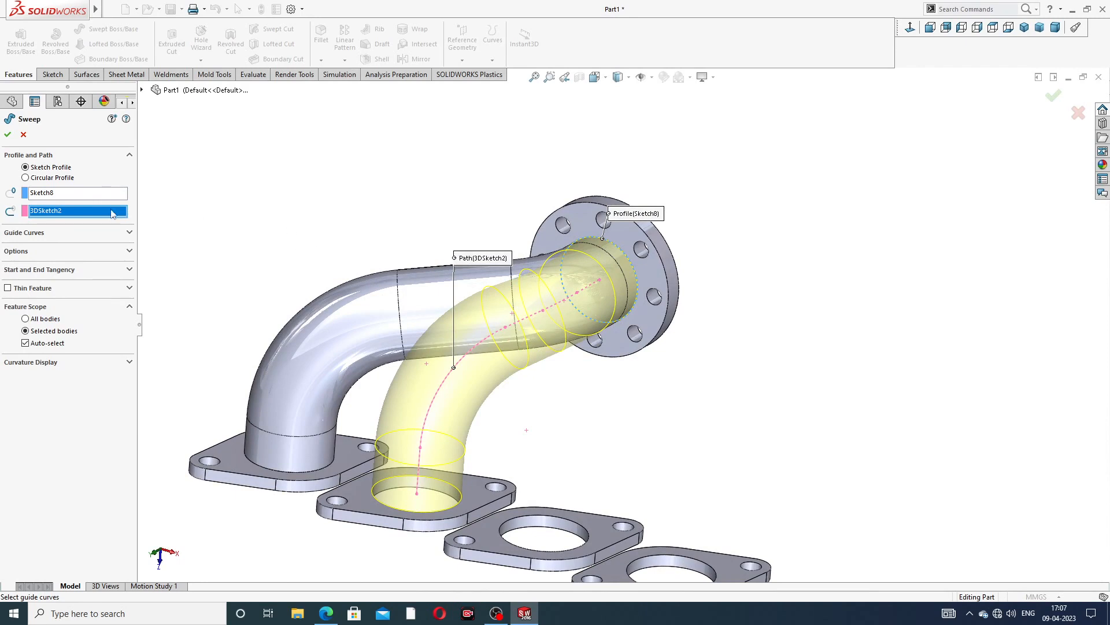
left_click(8, 135)
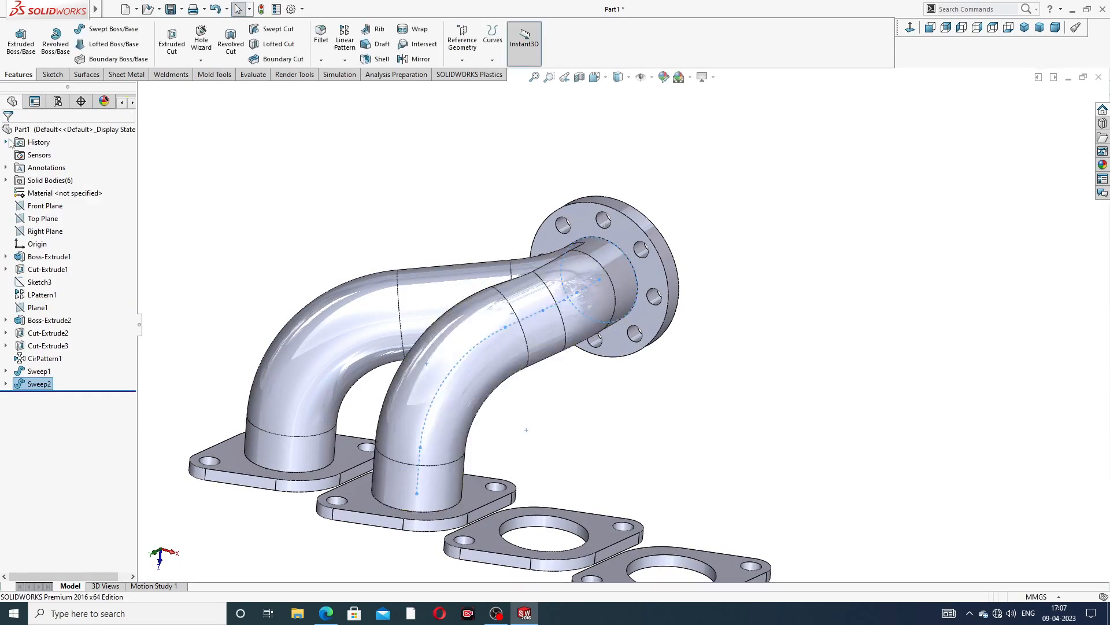
Look over both swept pipes and the outer side of the outlet flange
left_click(710, 217)
scroll(696, 318, "up", 2)
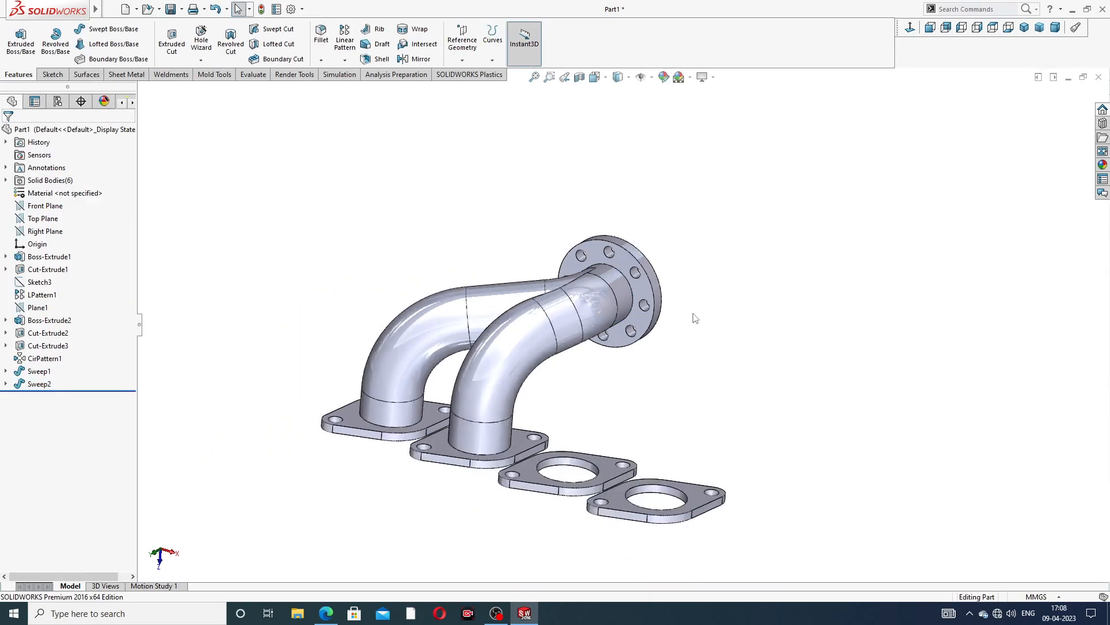
scroll(571, 399, "down", 2)
middle_click_drag(611, 343, 615, 362)
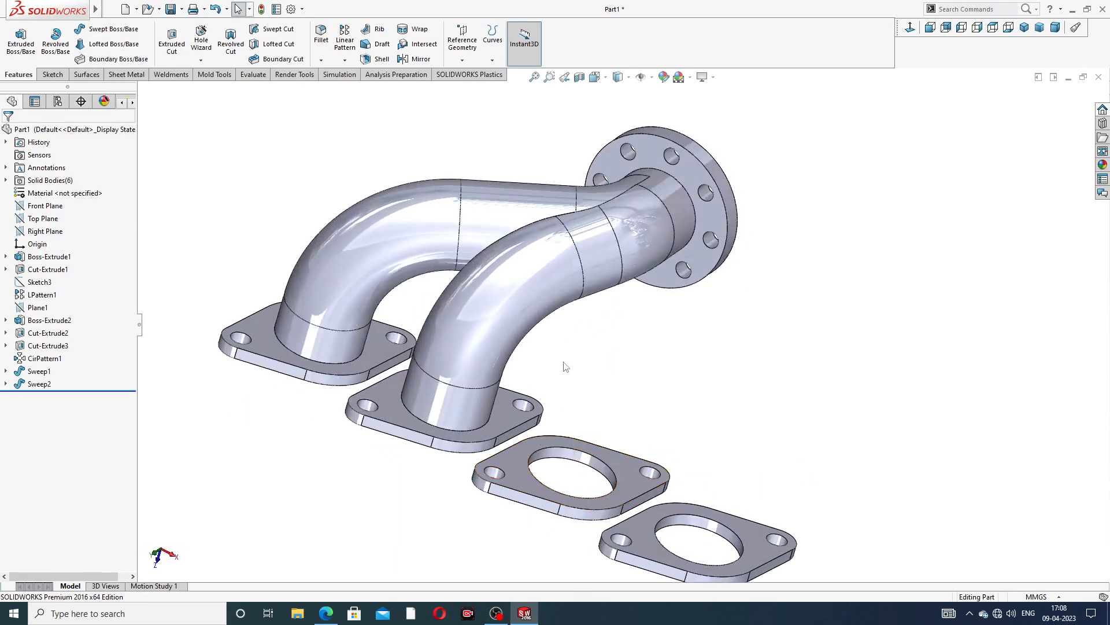
scroll(607, 320, "up", 3)
middle_click_drag(640, 332, 471, 278)
scroll(696, 265, "up", 3)
middle_click_drag(696, 265, 564, 212)
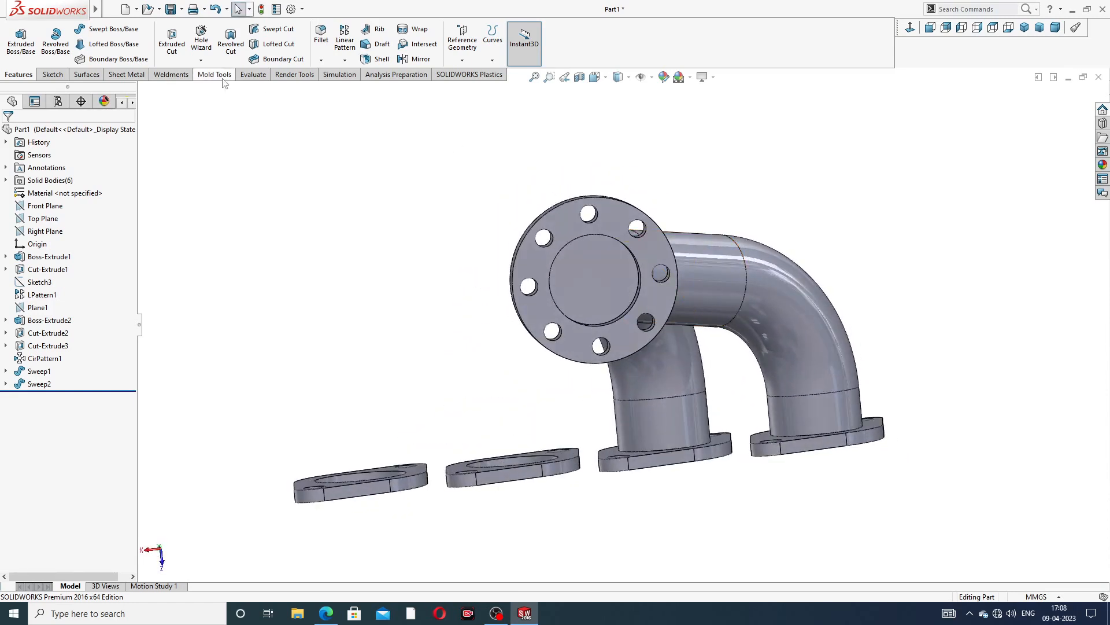
Start a new 3D sketch and draw a centreline from the outlet flange's bore centre straight down along Z to below the flange
left_click(53, 74)
left_click(15, 61)
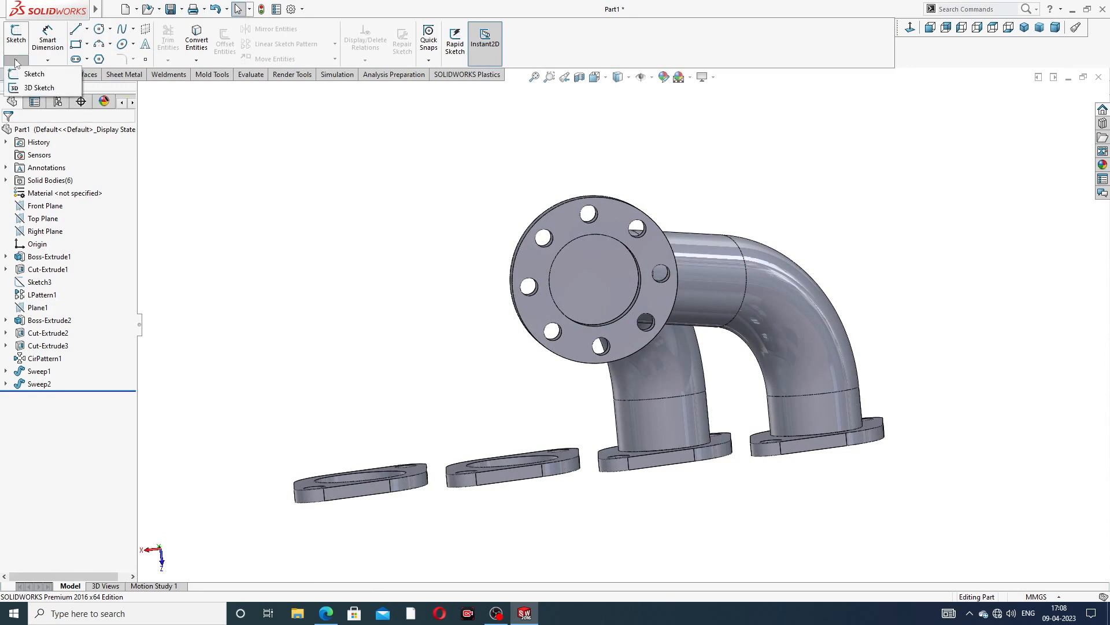
left_click(36, 87)
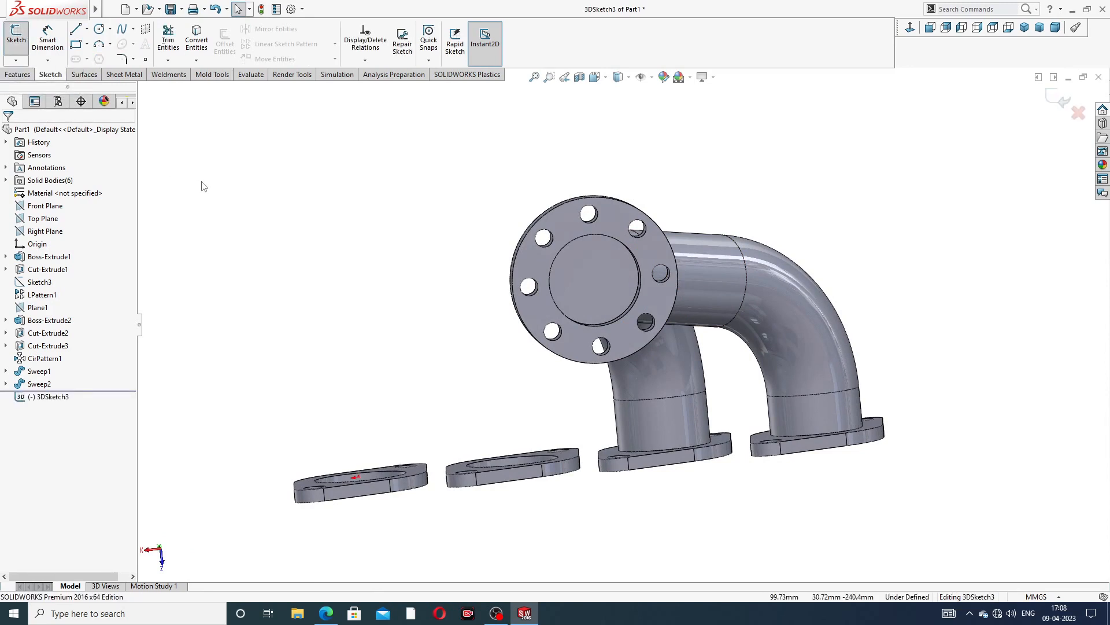
middle_click_drag(600, 296, 669, 304)
scroll(666, 292, "down", 3)
scroll(647, 262, "up", 5)
middle_click_drag(647, 262, 671, 279)
scroll(671, 289, "down", 5)
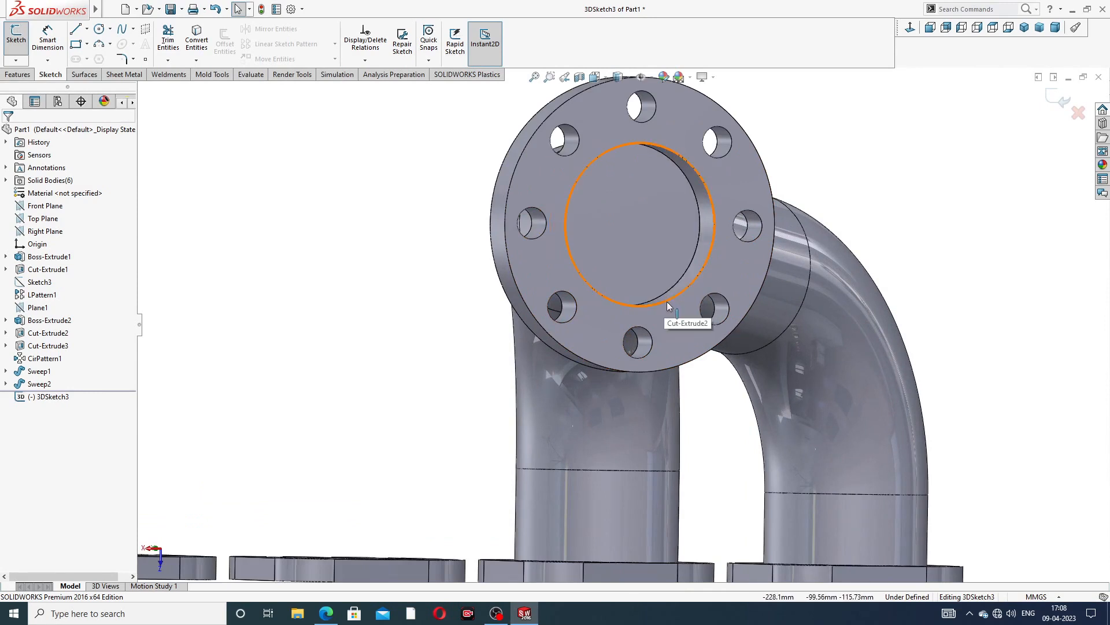
left_click(87, 28)
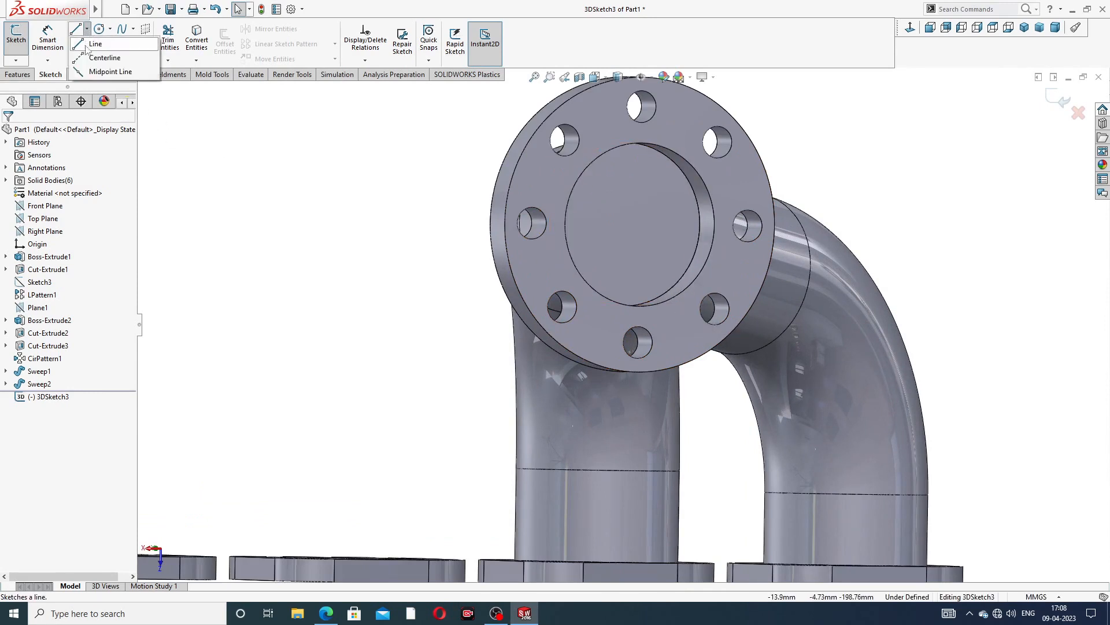
left_click(107, 55)
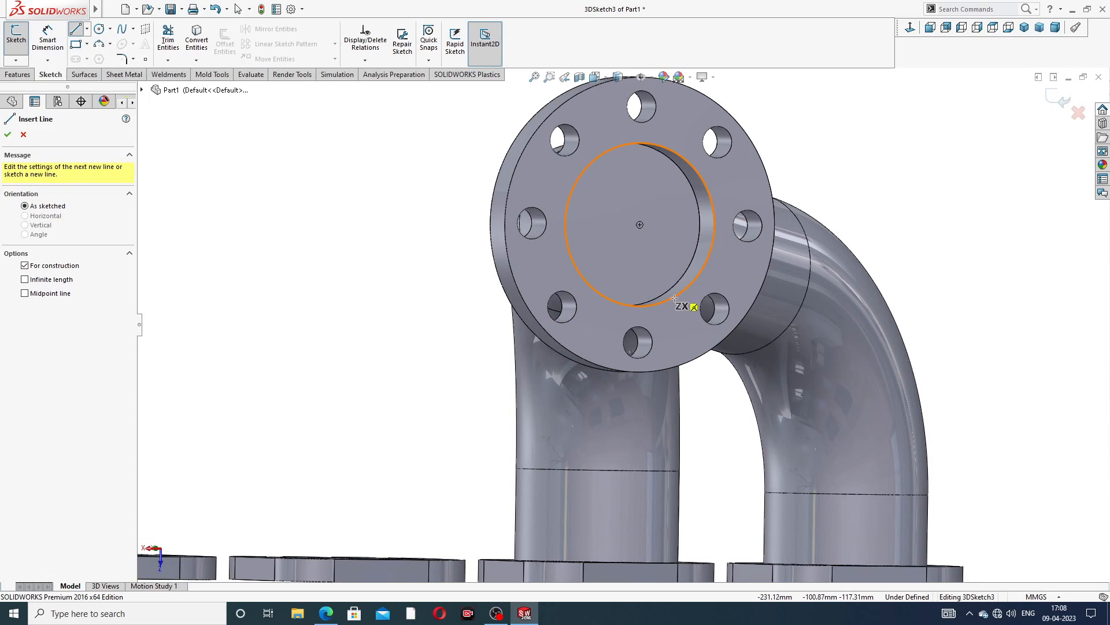
left_click(639, 224)
scroll(657, 384, "up", 3)
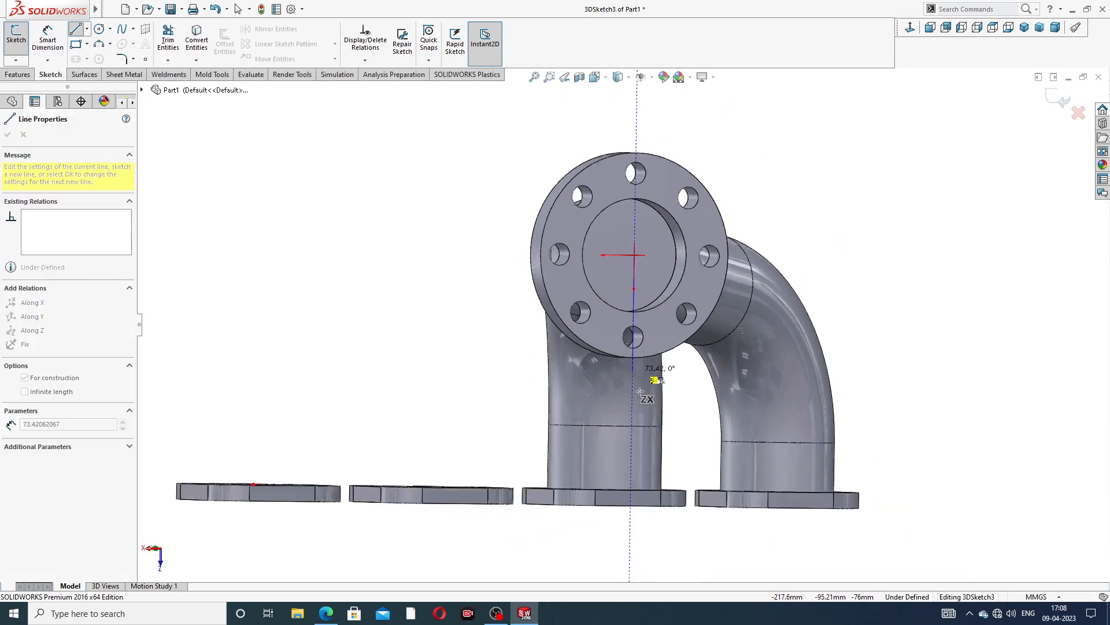
left_click(632, 414)
Try a second centreline in the ZX plane from the vertical centreline's lower end, and remove it
key("shift+Right")
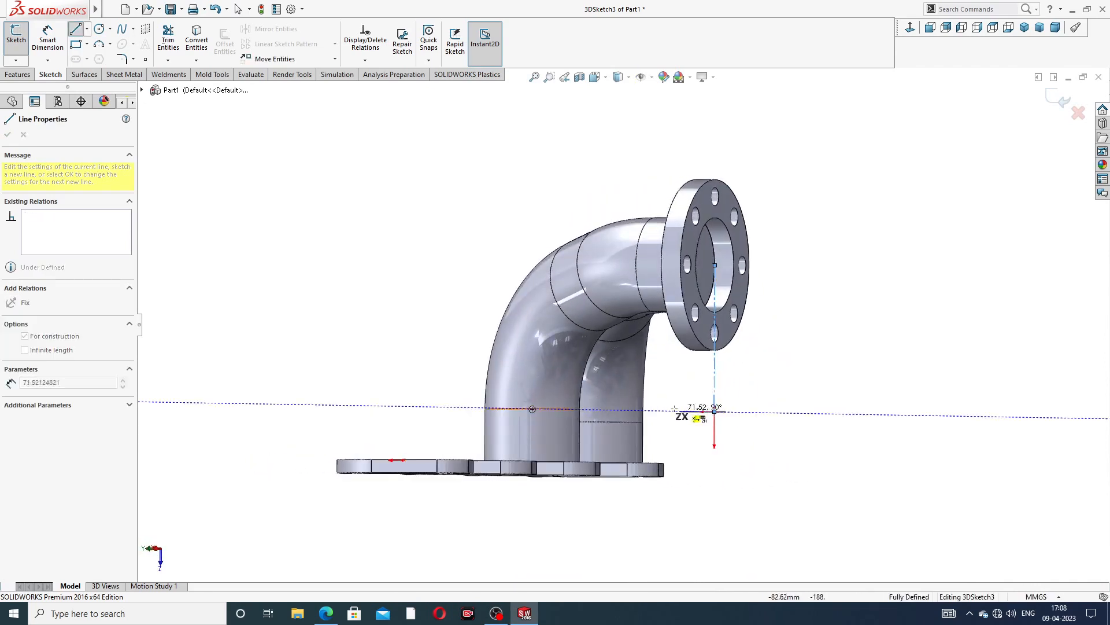
left_click(652, 410)
right_click(758, 368)
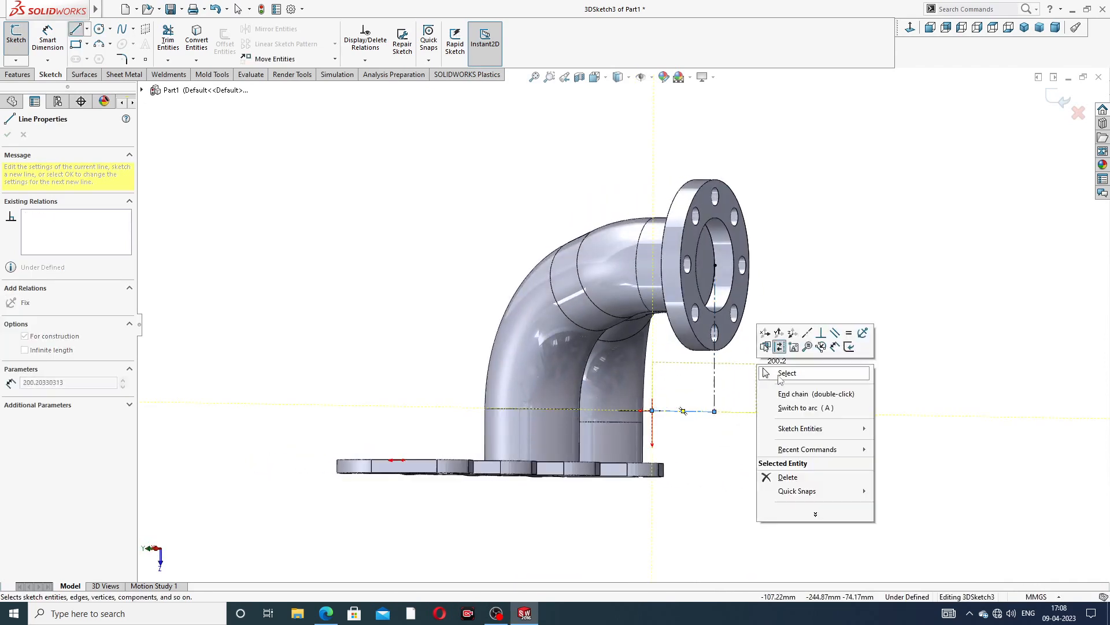
left_click(780, 373)
middle_click_drag(758, 291, 700, 377)
left_click(681, 385)
left_click(731, 384)
left_click(87, 29)
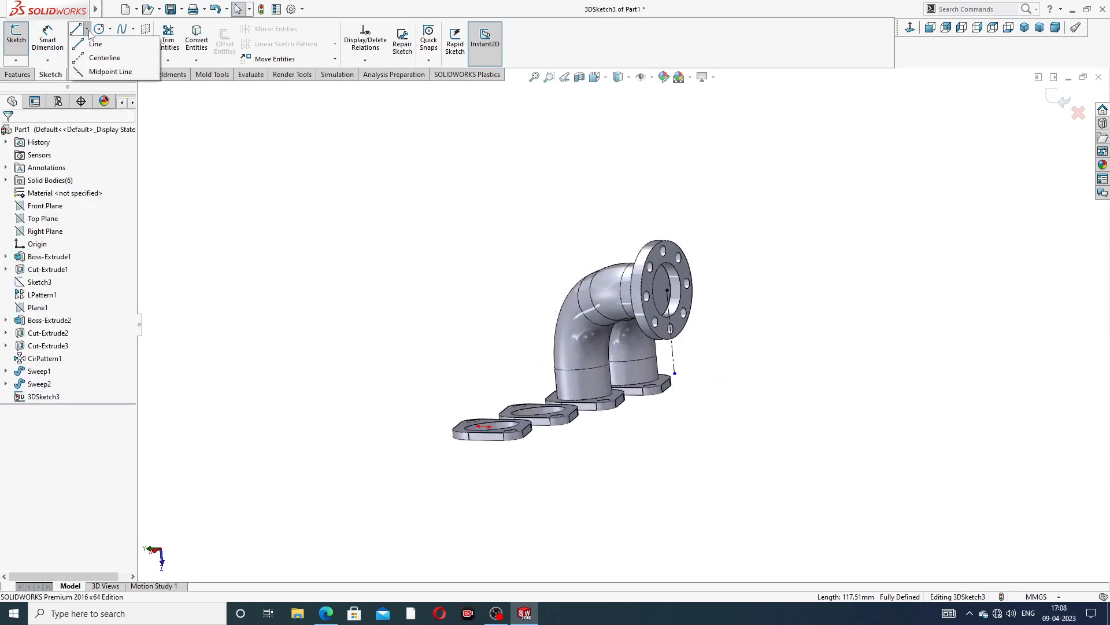
left_click(107, 57)
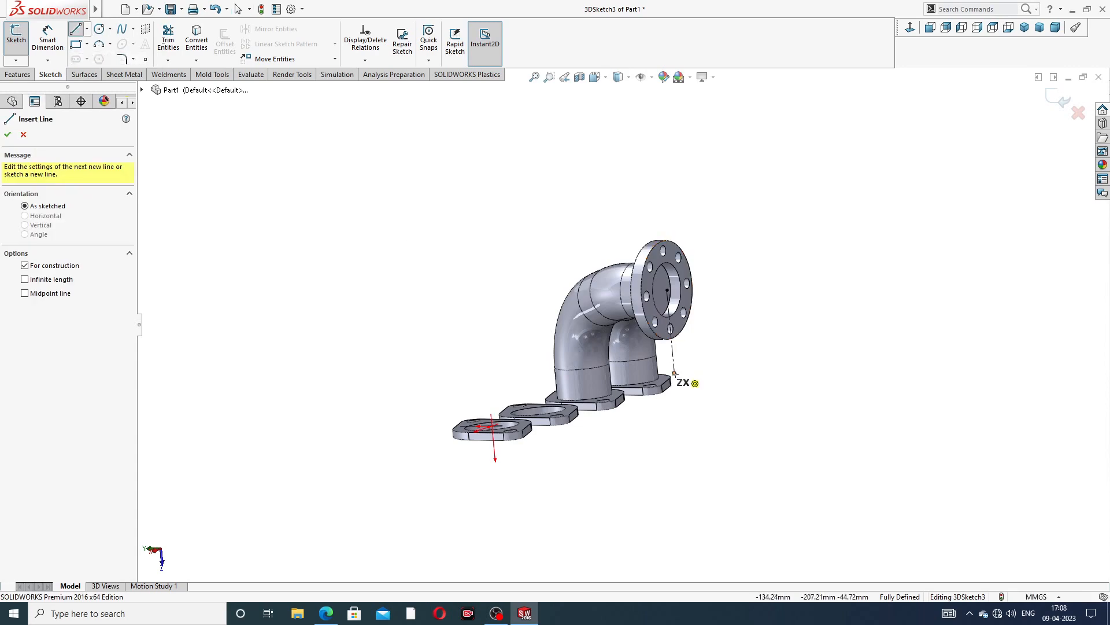
left_click(675, 374)
mouse_move(688, 380)
middle_mouse_down()
mouse_move(703, 387)
mouse_move(660, 383)
mouse_move(684, 379)
middle_mouse_up()
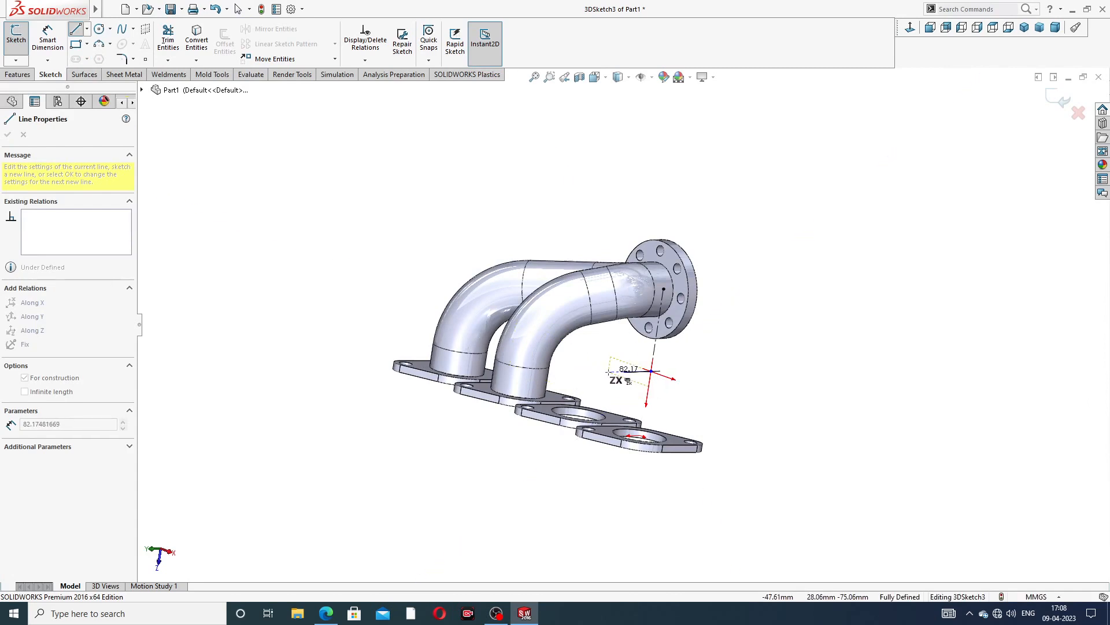
left_click(650, 370)
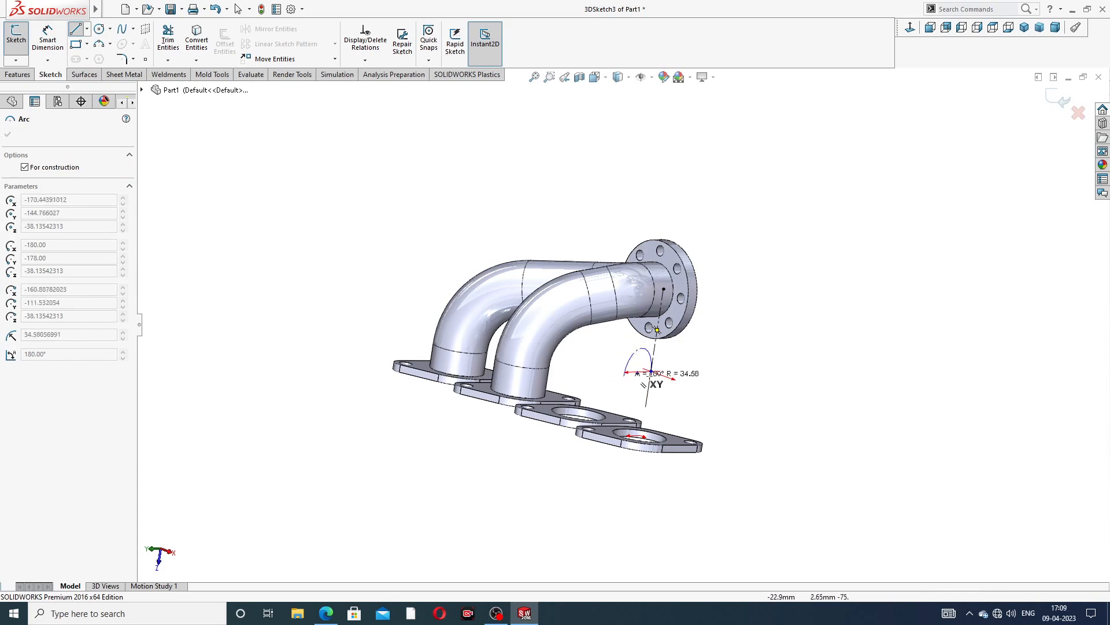
scroll(642, 405, "down", 2)
scroll(613, 370, "down", 5)
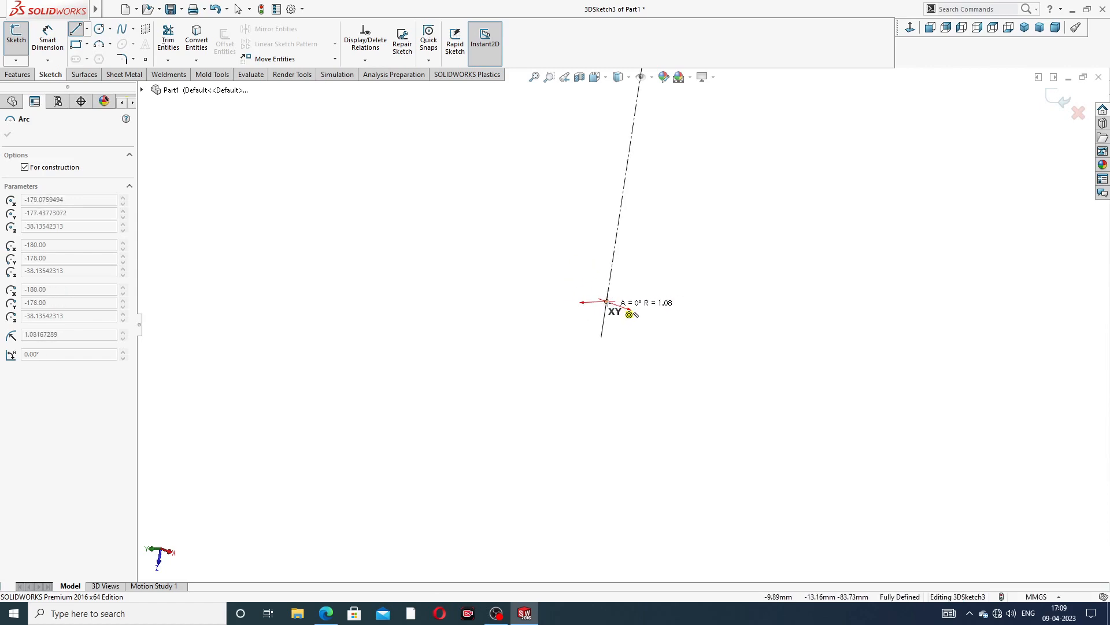
key("Escape")
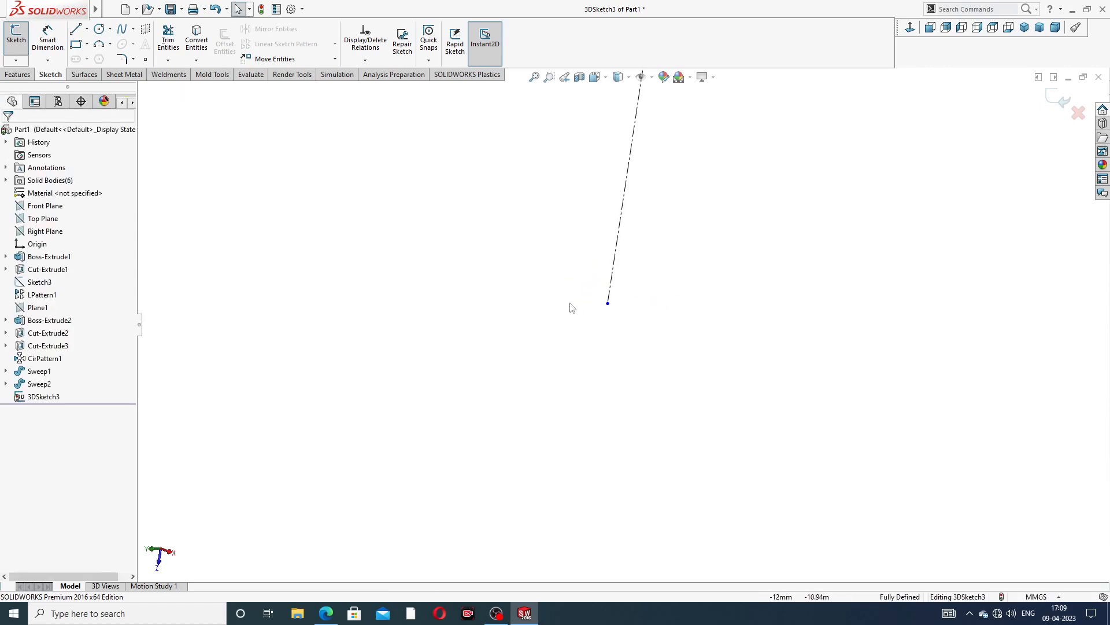
Draw a short centreline along Y in the XY plane from the vertical centreline's lower end towards the pipe side, and exit the 3D sketch
left_click(87, 29)
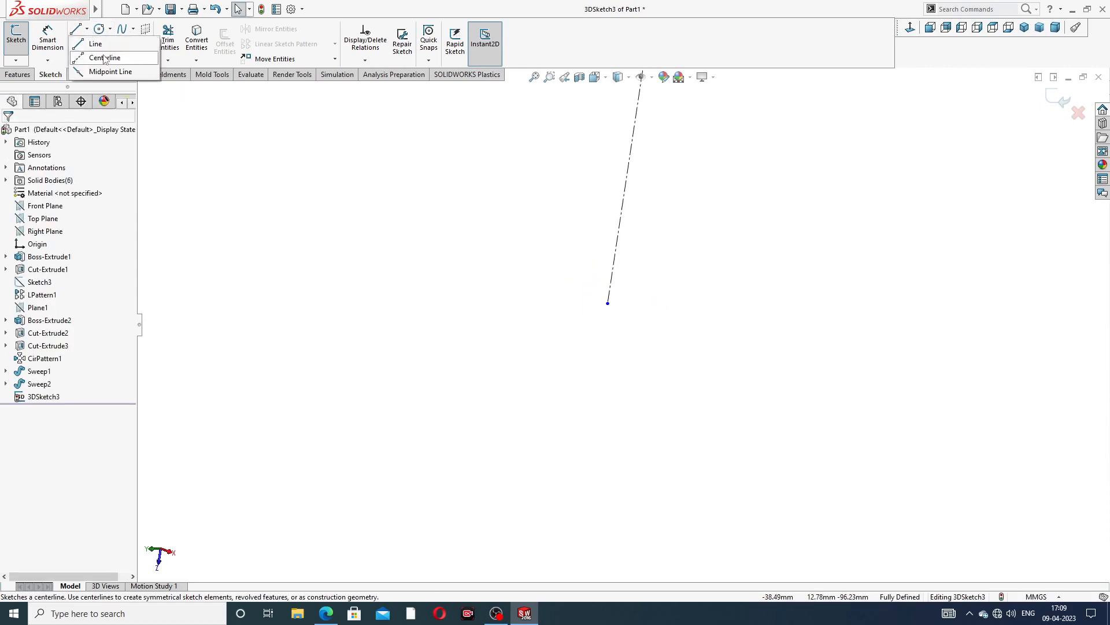
left_click(101, 57)
left_click(608, 303)
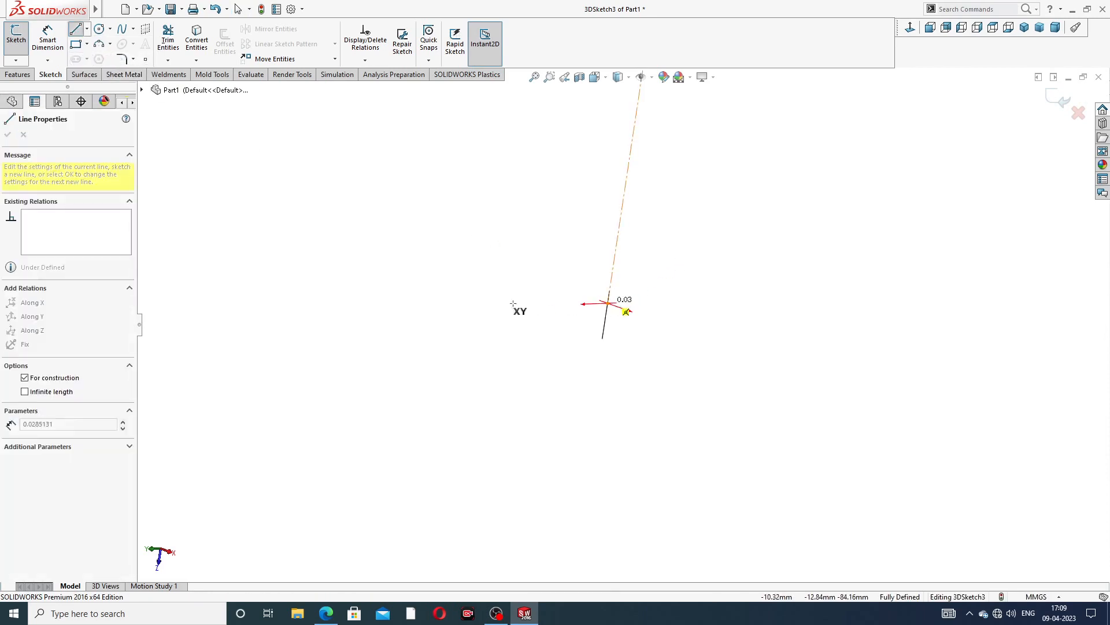
scroll(511, 311, "up", 3)
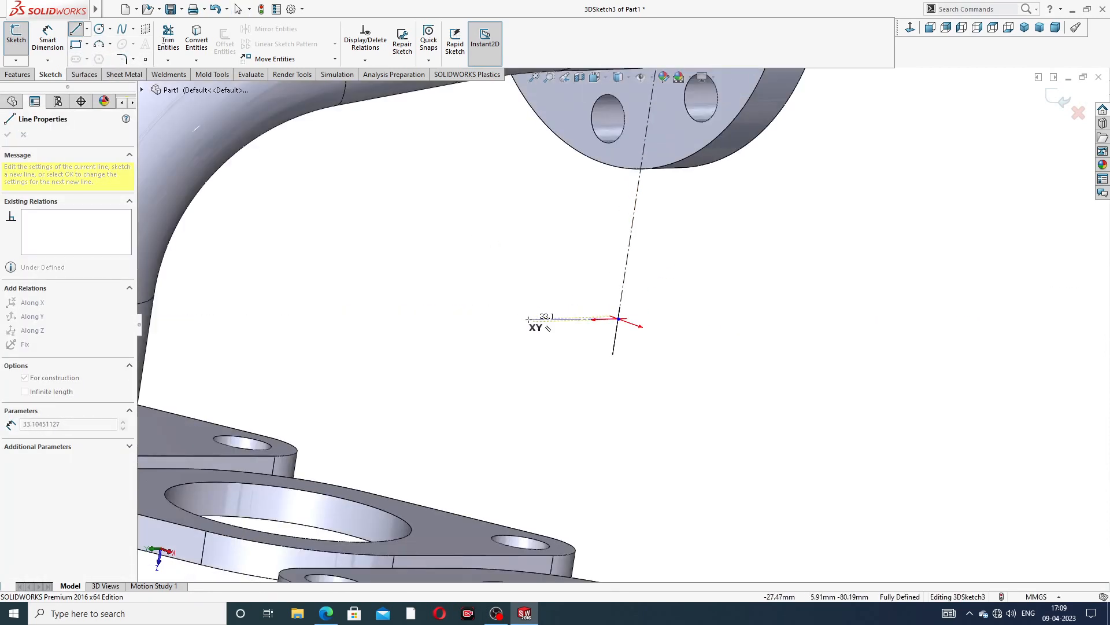
mouse_move(528, 320)
middle_mouse_down()
mouse_move(471, 317)
mouse_move(540, 325)
middle_mouse_up()
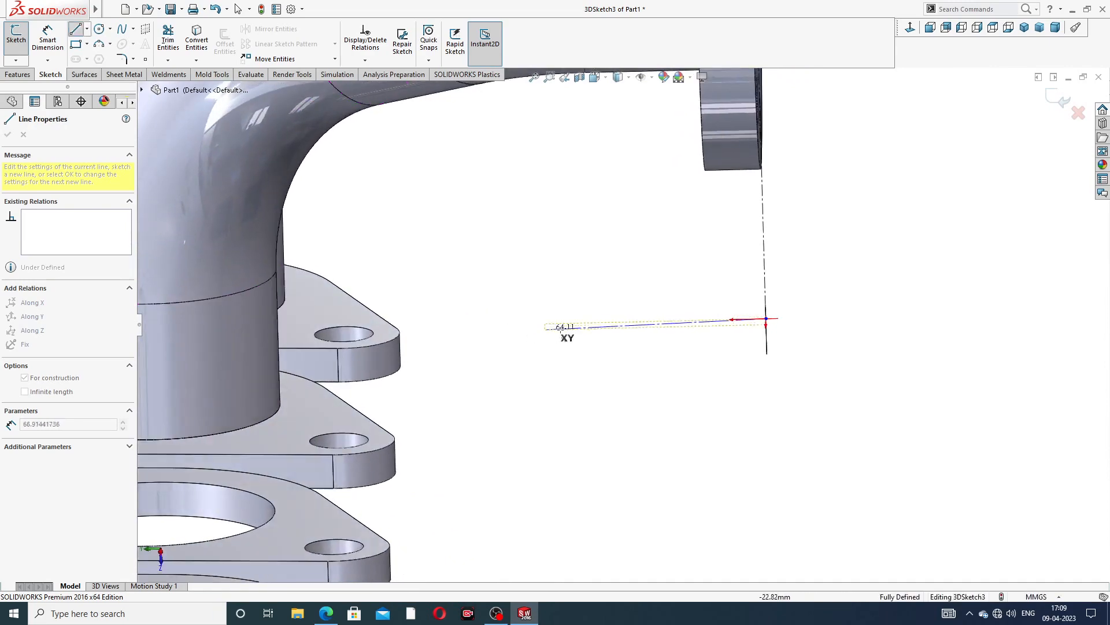
left_click(637, 321)
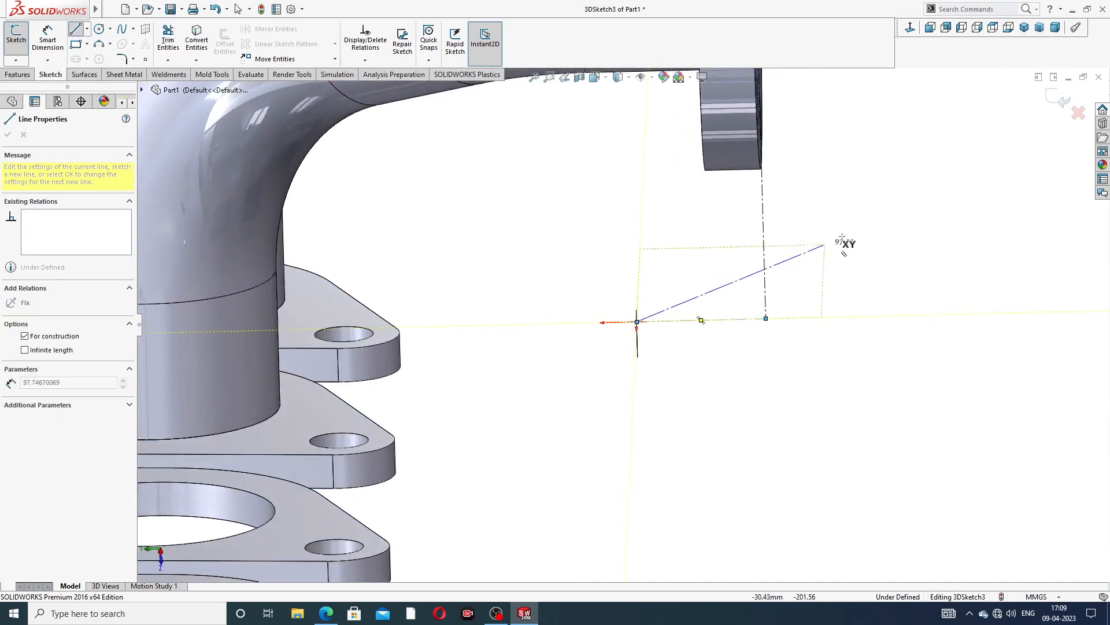
right_click(845, 234)
left_click(882, 246)
scroll(782, 293, "up", 3)
mouse_move(764, 294)
middle_mouse_down()
mouse_move(657, 322)
mouse_move(711, 322)
mouse_move(633, 327)
mouse_move(639, 349)
mouse_move(752, 300)
mouse_move(729, 258)
mouse_move(763, 272)
middle_mouse_up()
scroll(699, 292, "up", 3)
scroll(698, 290, "down", 3)
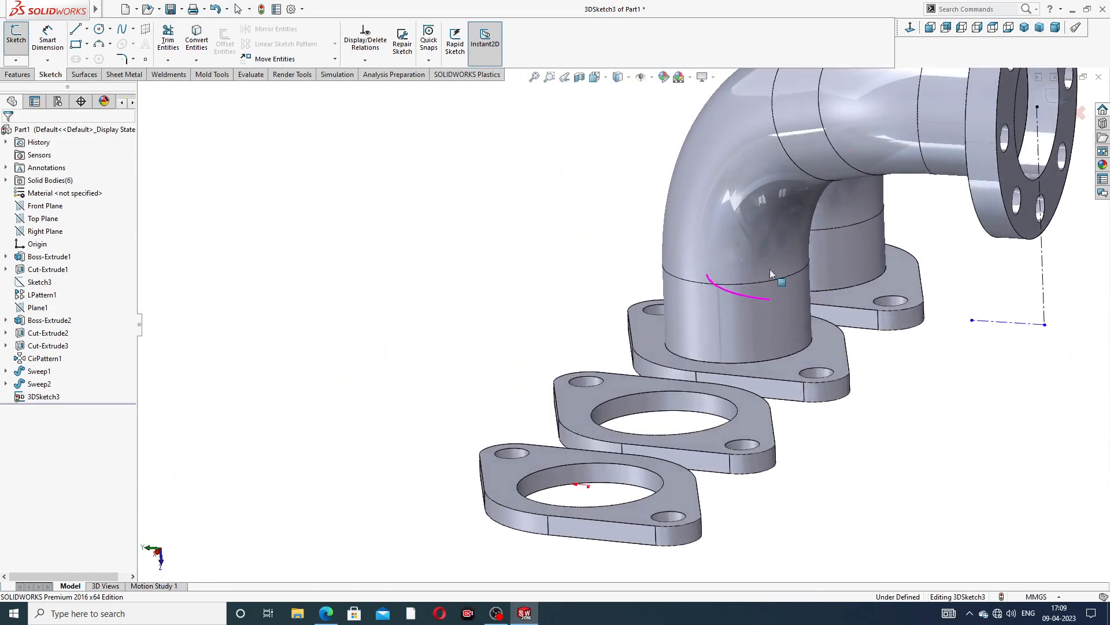
scroll(1001, 228, "up", 3)
scroll(852, 255, "down", 1)
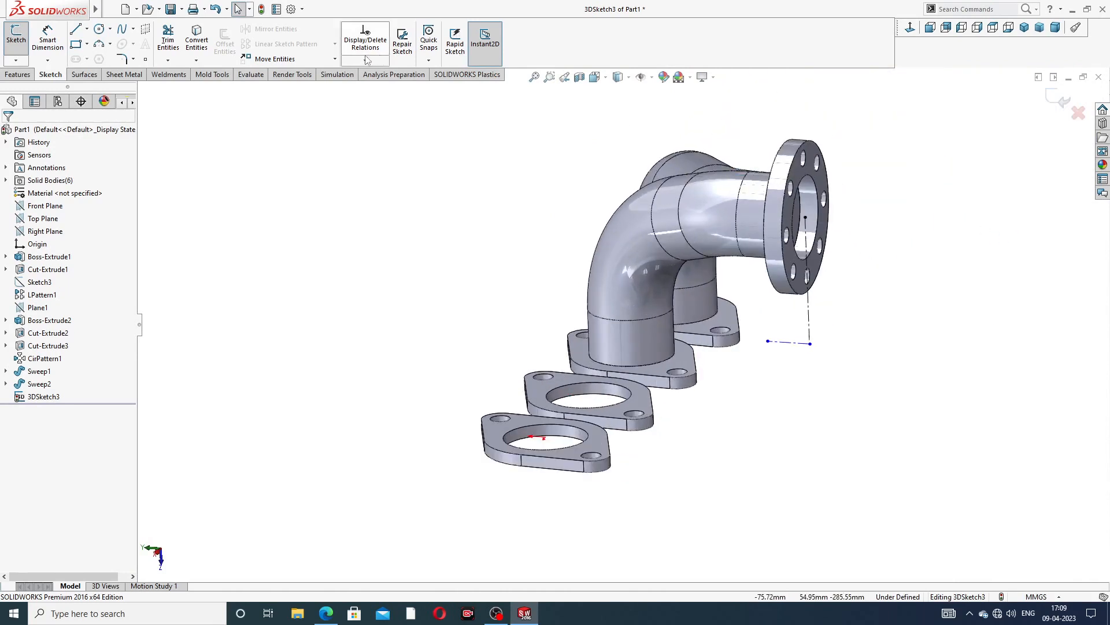
left_click(1061, 100)
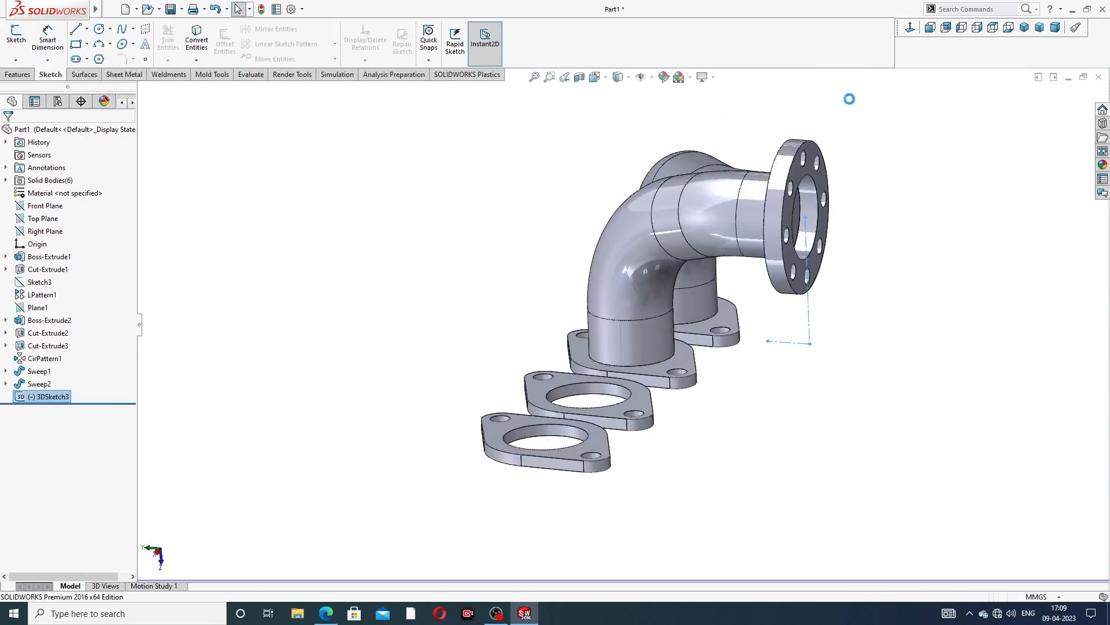
Create a reference plane coincident with both the vertical and the short horizontal centreline under the outlet flange
left_click(18, 75)
left_click(462, 42)
left_click(473, 74)
scroll(859, 293, "down", 3)
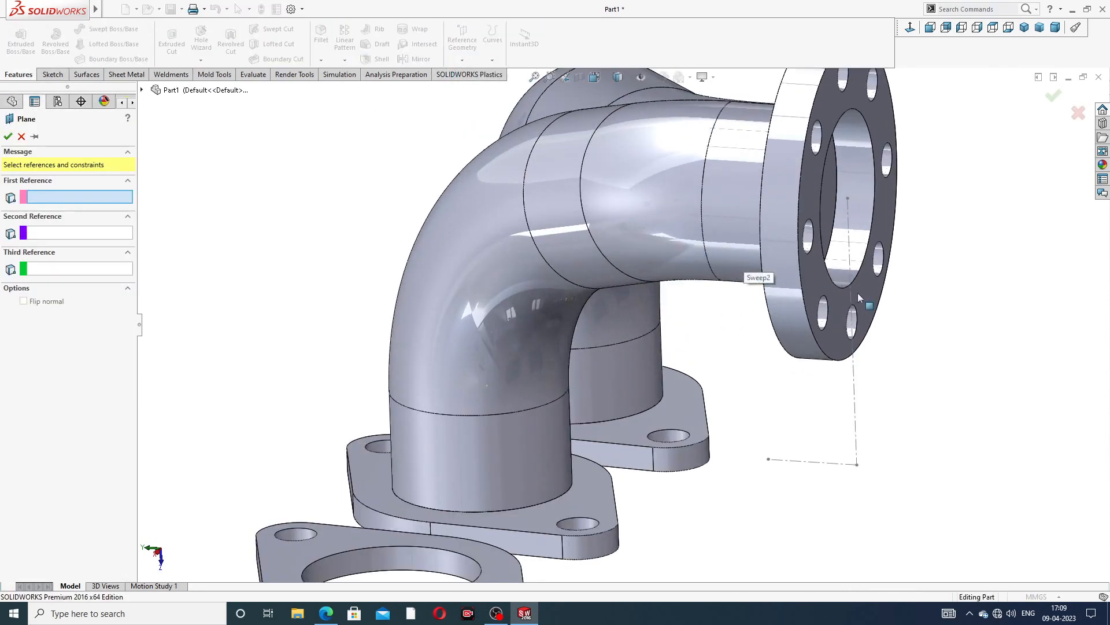
left_click(855, 370)
left_click(814, 462)
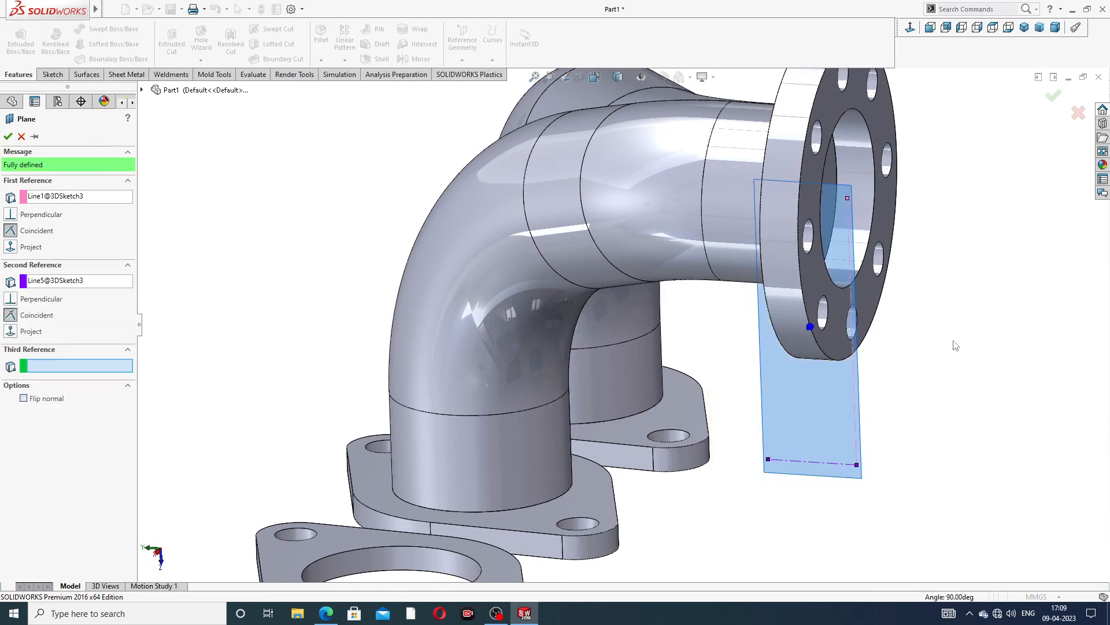
left_click(1054, 96)
Mirror both pipe sweeps, Sweep1 and Sweep2, about the new reference plane to reach the two remaining inlet flanges
scroll(974, 219, "up", 3)
middle_click_drag(974, 220, 830, 273)
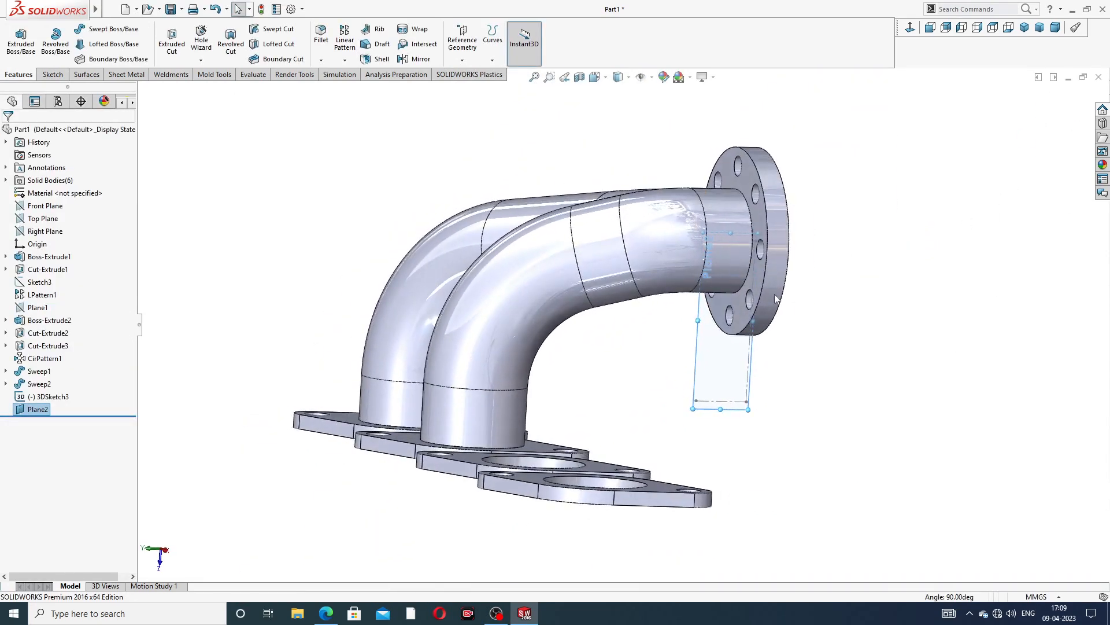
left_click(417, 60)
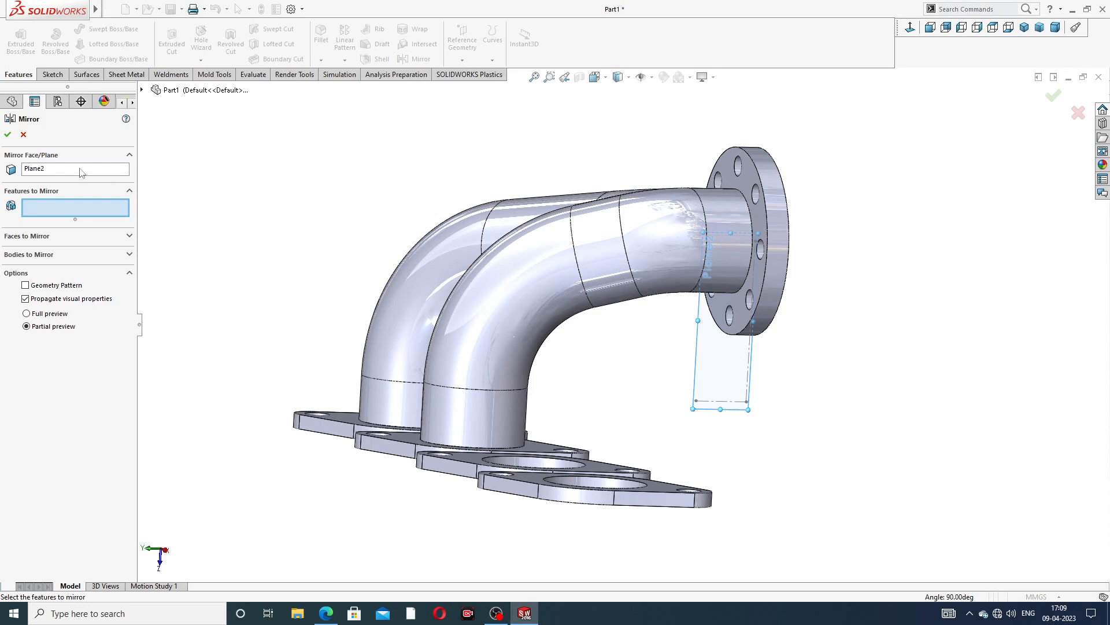
left_click(141, 90)
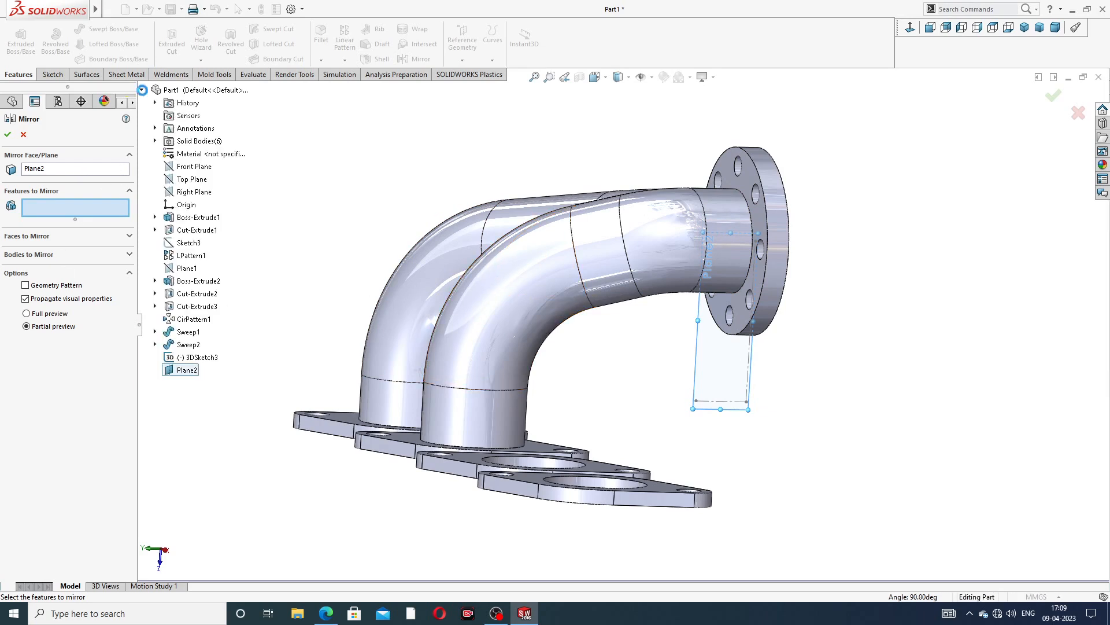
left_click(189, 331)
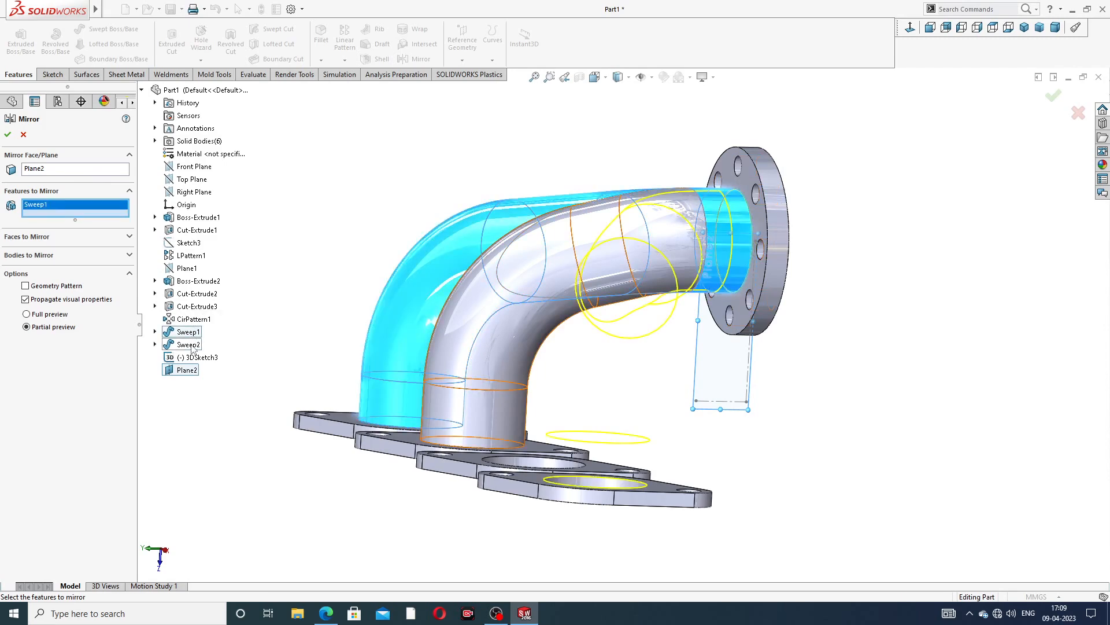
left_click(189, 344)
middle_click_drag(351, 352, 633, 365)
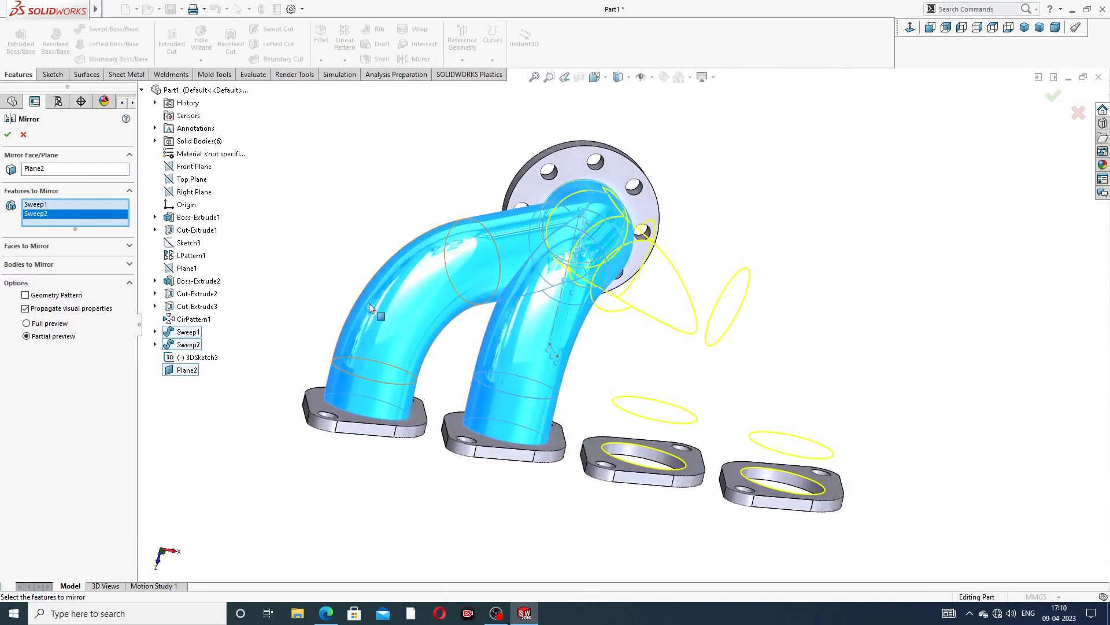
left_click(11, 135)
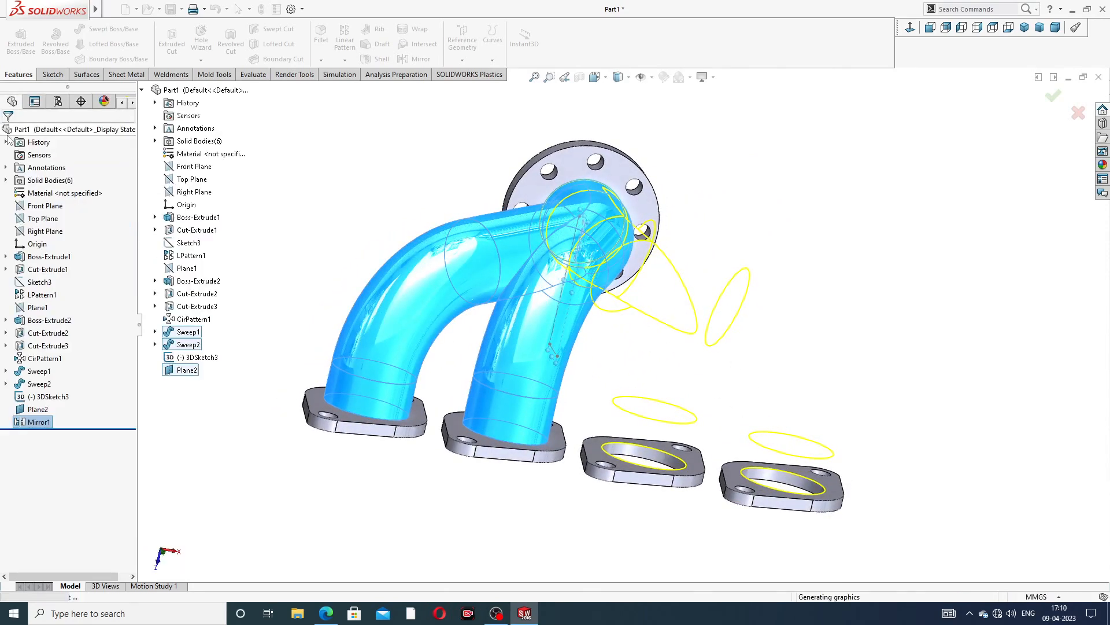
Hide the mirror plane and the 3D sketch with the centrelines below the outlet flange
middle_click_drag(751, 222, 672, 341)
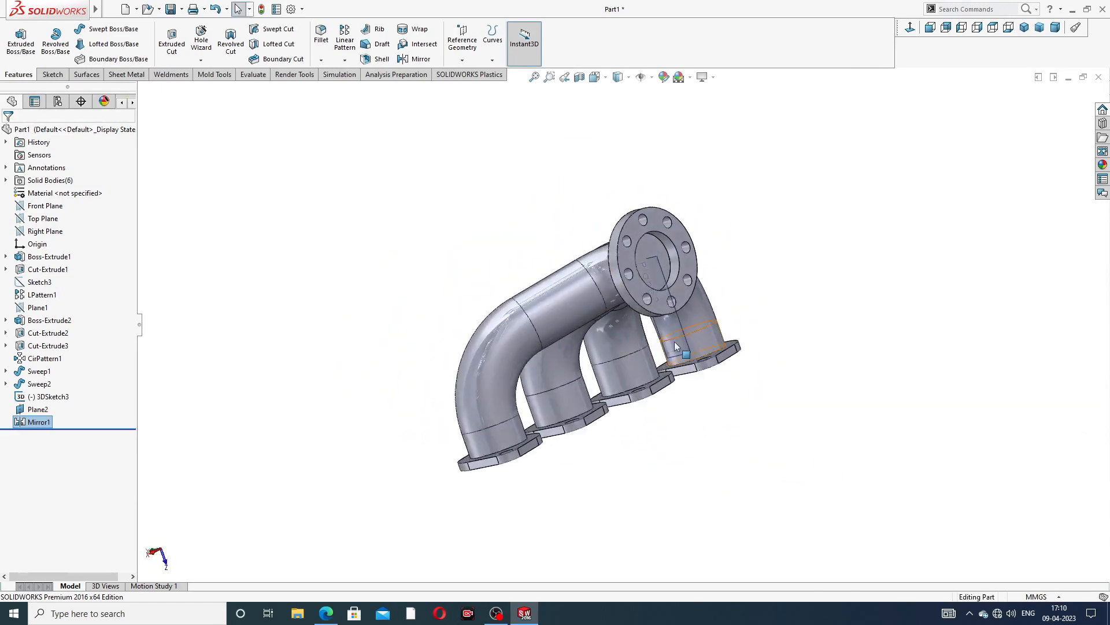
scroll(672, 341, "down", 5)
middle_click_drag(664, 294, 763, 290)
scroll(776, 282, "up", 4)
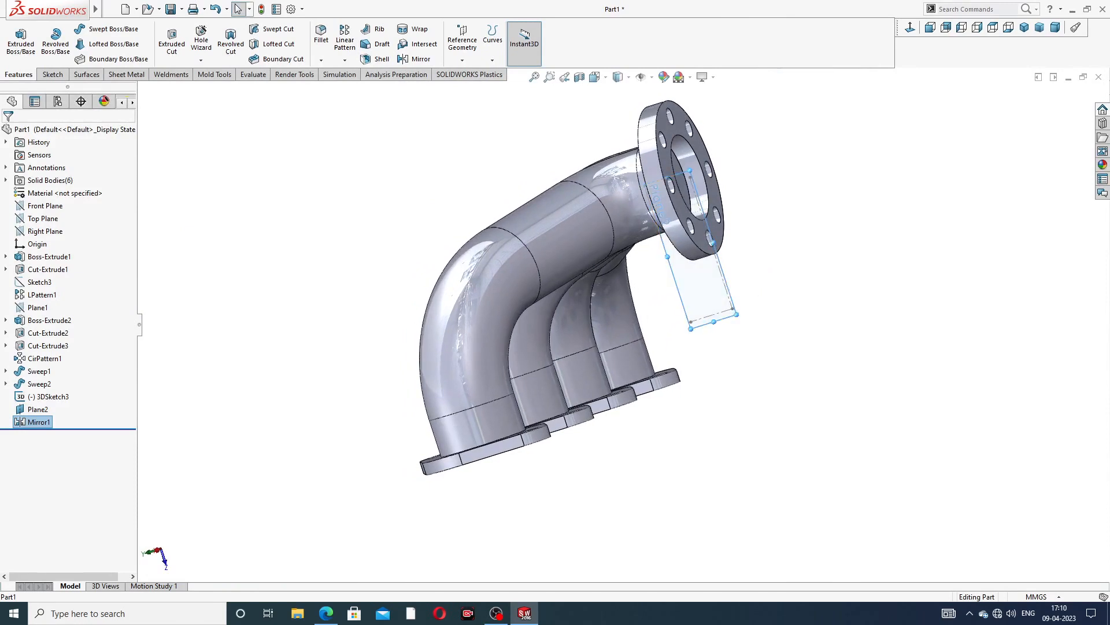
left_click(731, 289)
scroll(711, 288, "down", 4)
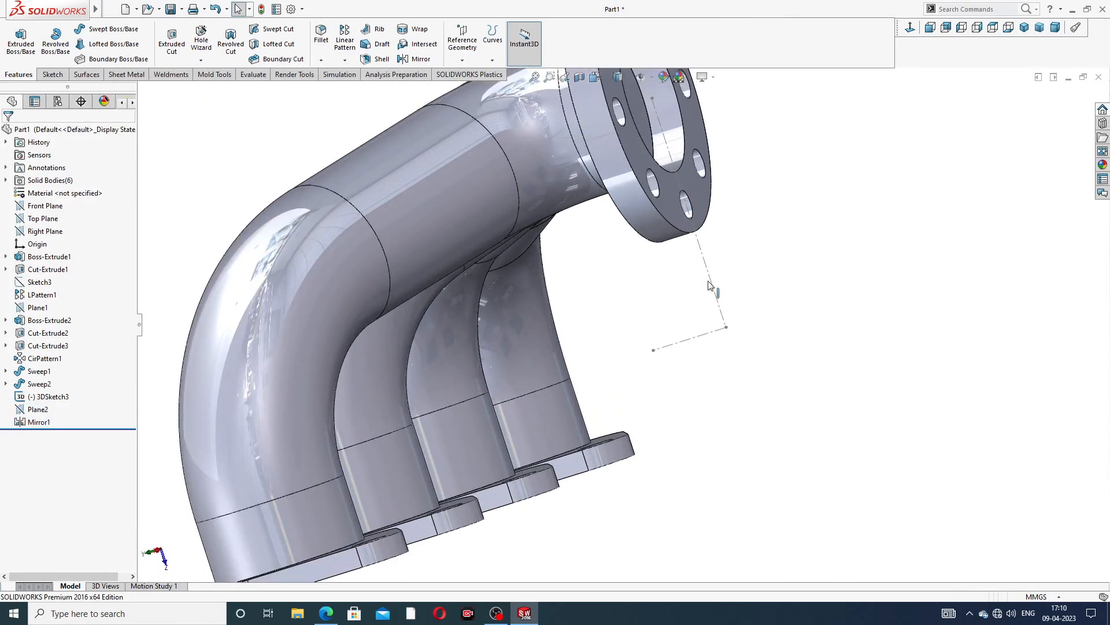
left_click(711, 286)
left_click(756, 244)
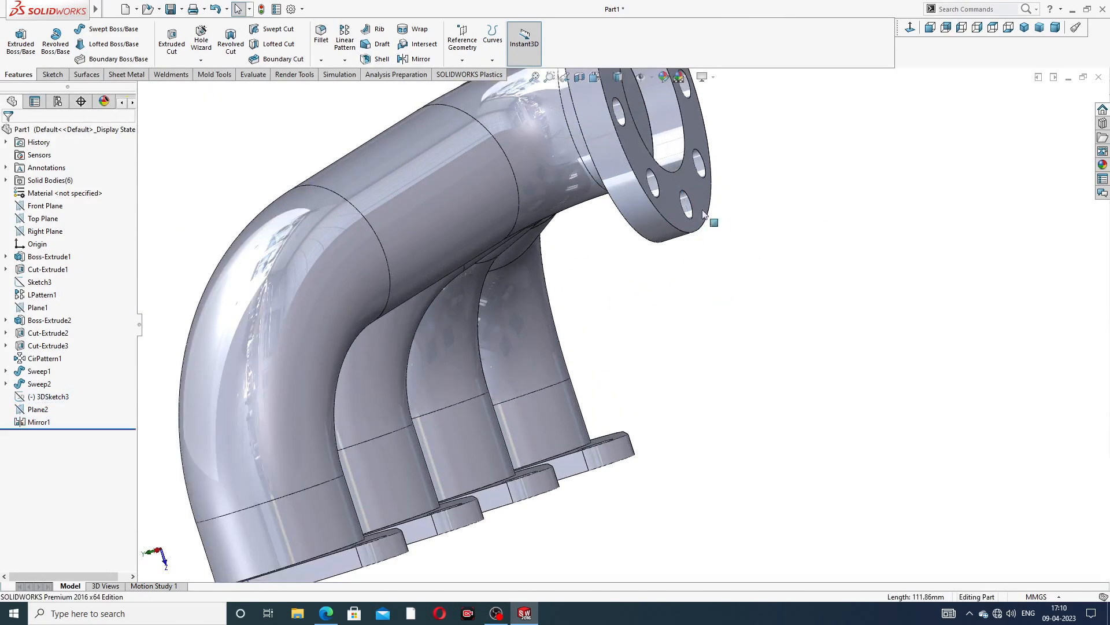
Start a Shell with 1 mm thickness and pick the pipe end face inside the outlet flange bore for removal
scroll(711, 211, "up", 5)
middle_click_drag(711, 207, 601, 203)
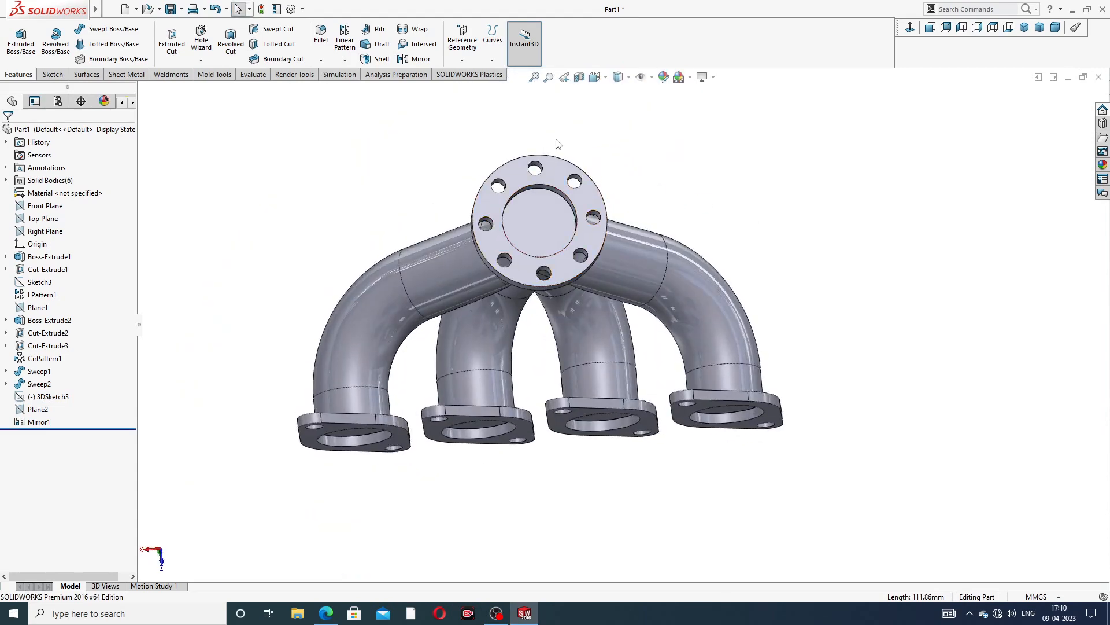
left_click(380, 59)
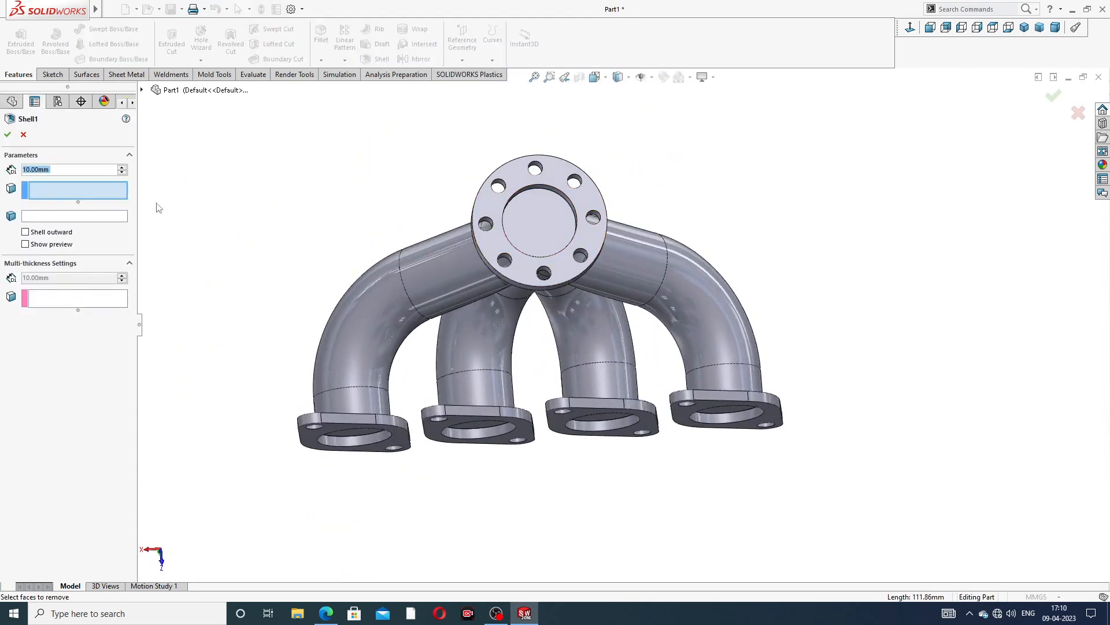
type("1")
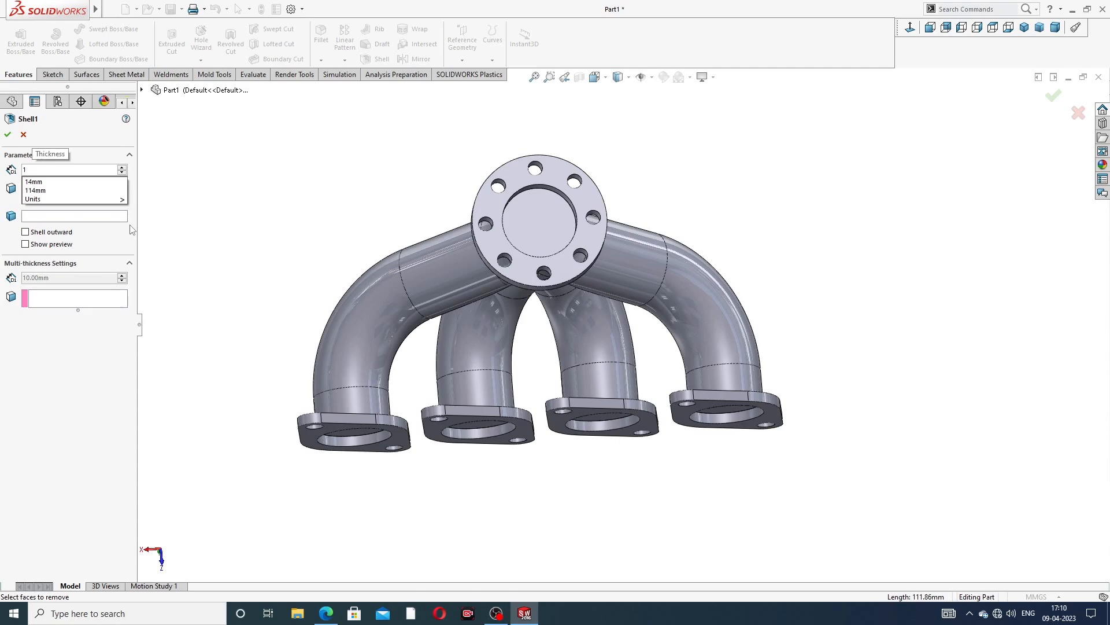
scroll(530, 344, "up", 3)
left_click(547, 161)
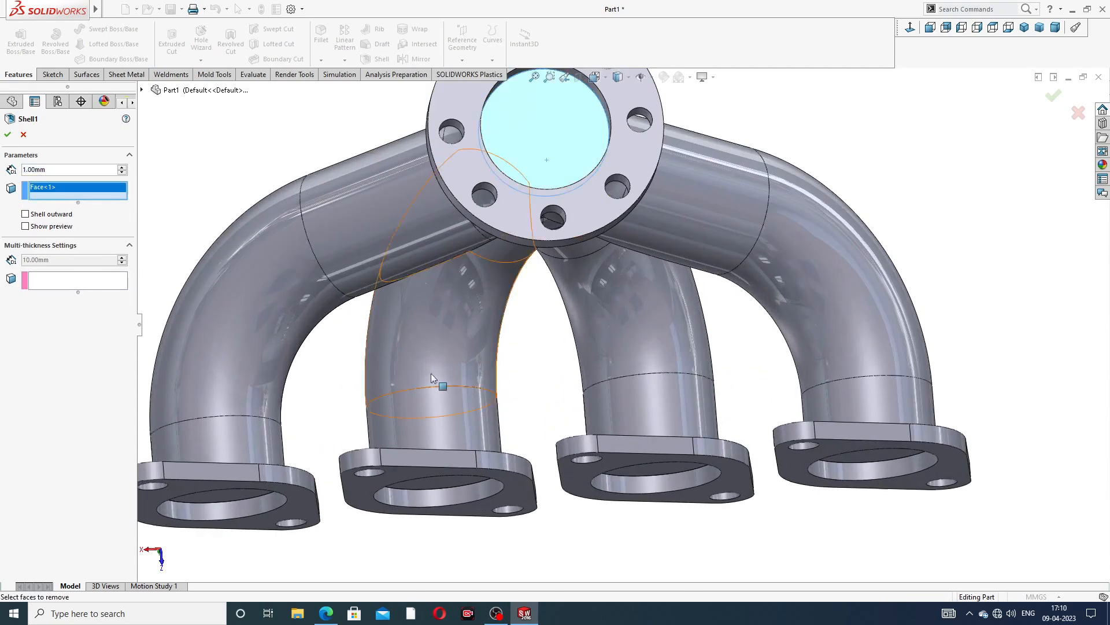
Add the pipe end faces in all four inlet flanges to the faces to remove and complete the shell
middle_click_drag(310, 525, 305, 464)
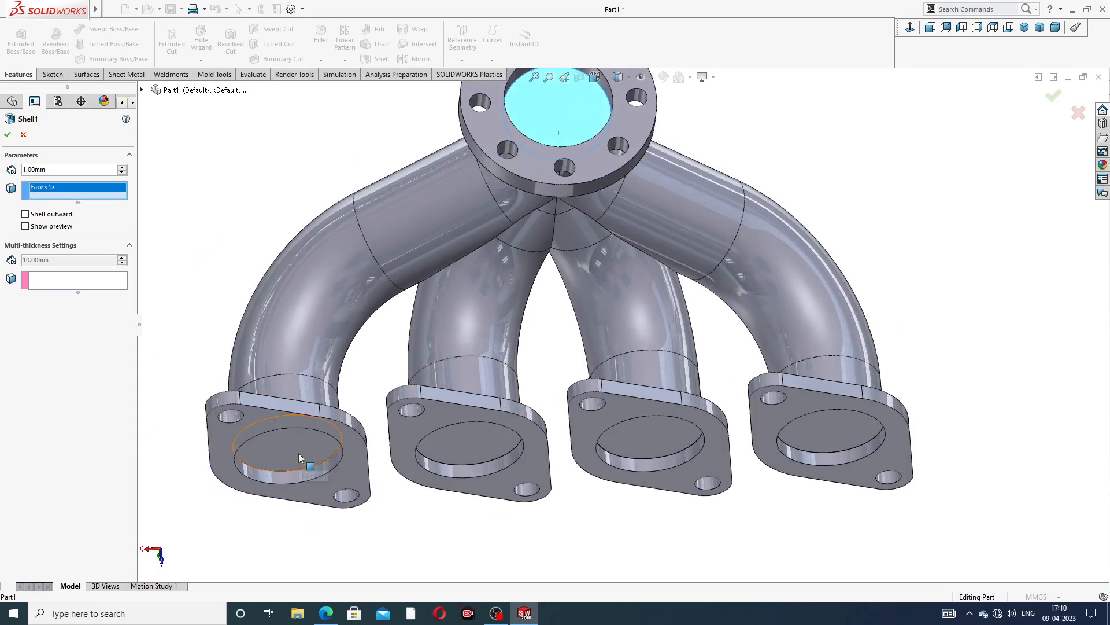
left_click(298, 453)
left_click(498, 436)
scroll(572, 460, "down", 4)
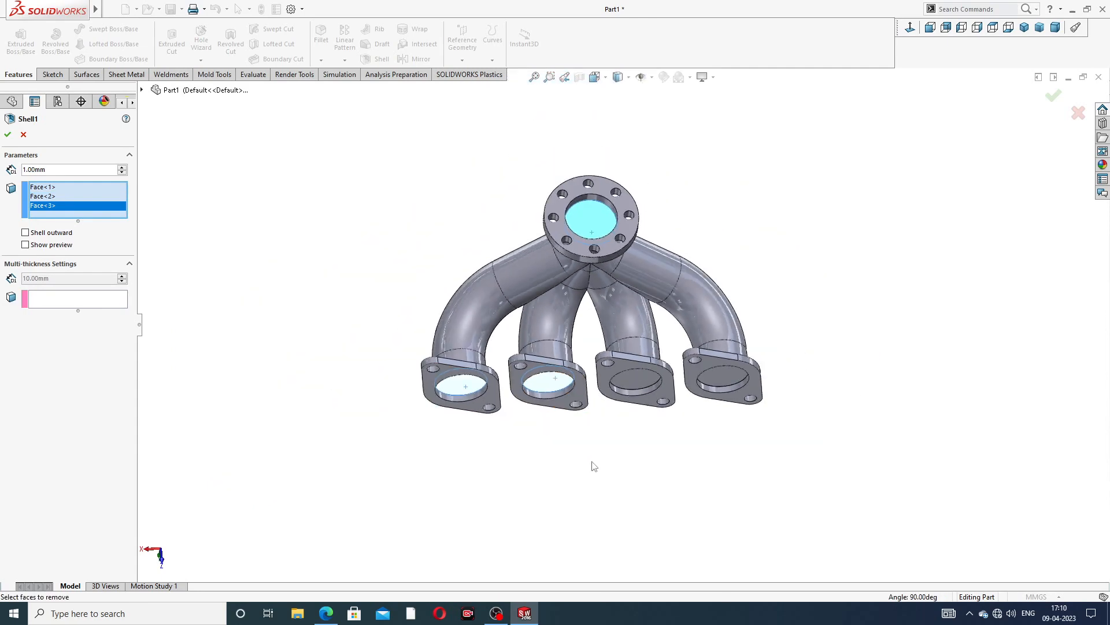
middle_click_drag(594, 466, 613, 404)
left_click(637, 360)
left_click(722, 365)
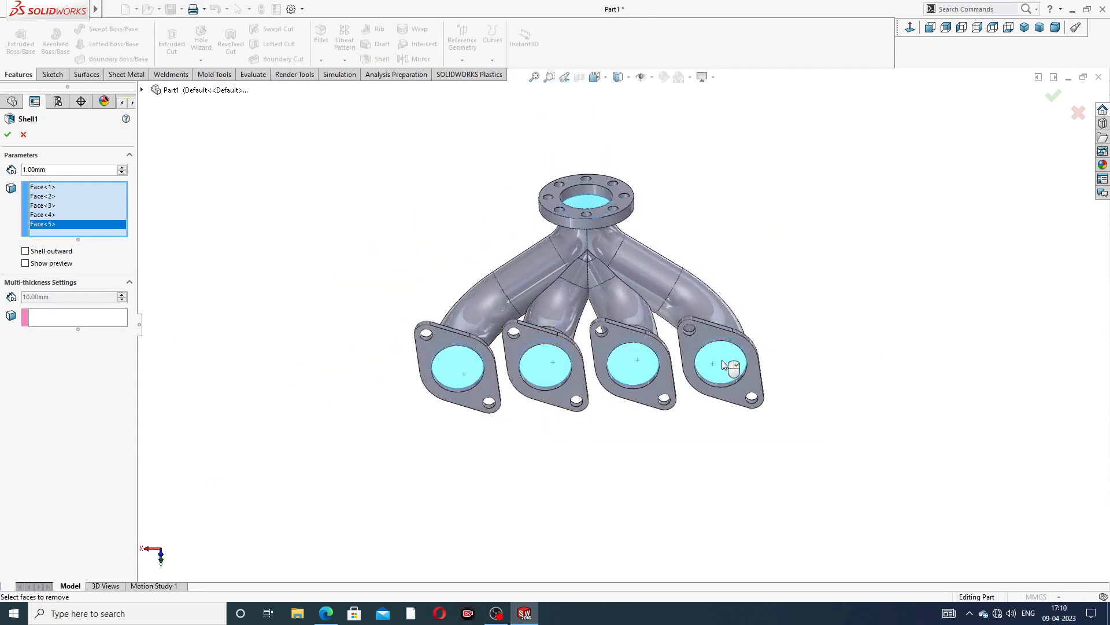
key("Return")
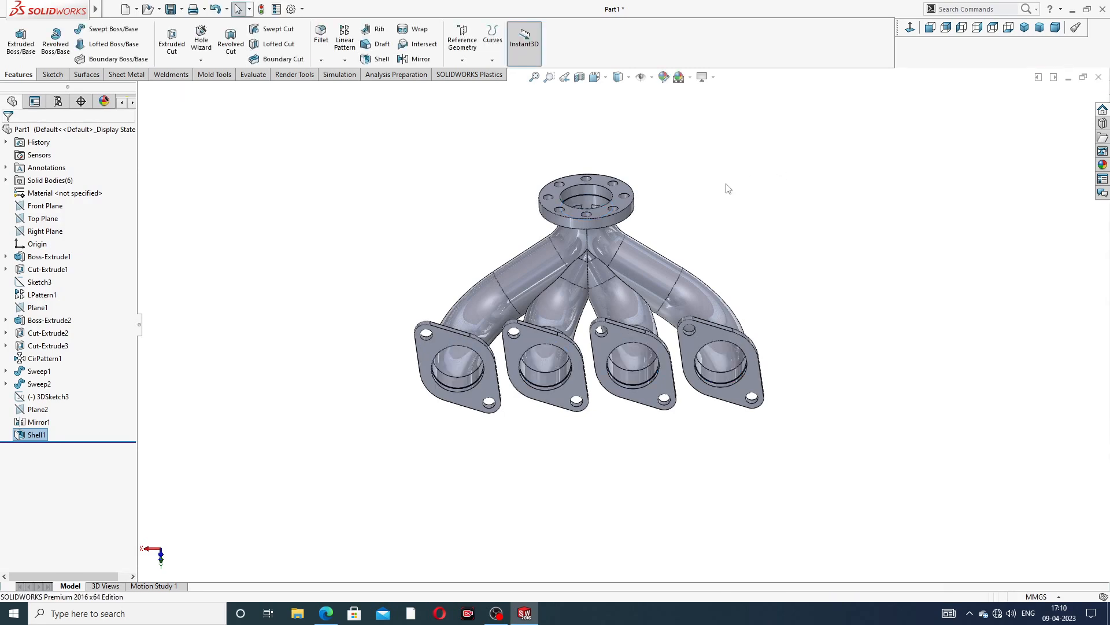
Examine the hollowed outlet bore and check the PDF drawing in the browser for the threaded outlet tube's dimensions
middle_click_drag(601, 215, 699, 249)
scroll(561, 255, "down", 3)
scroll(704, 334, "up", 2)
scroll(669, 258, "down", 3)
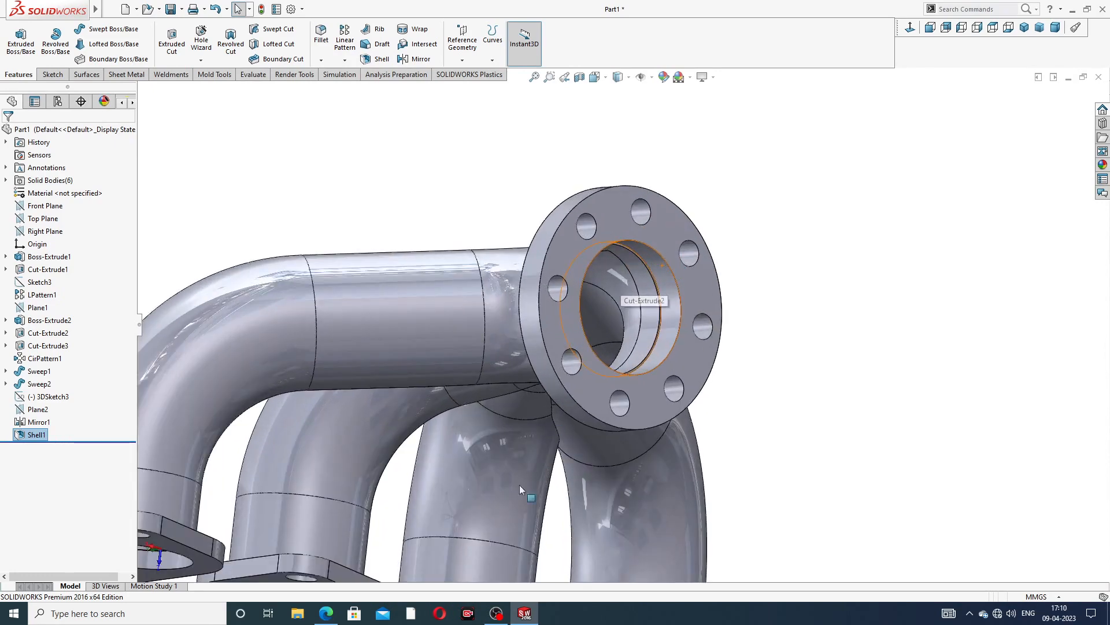
left_click(325, 613)
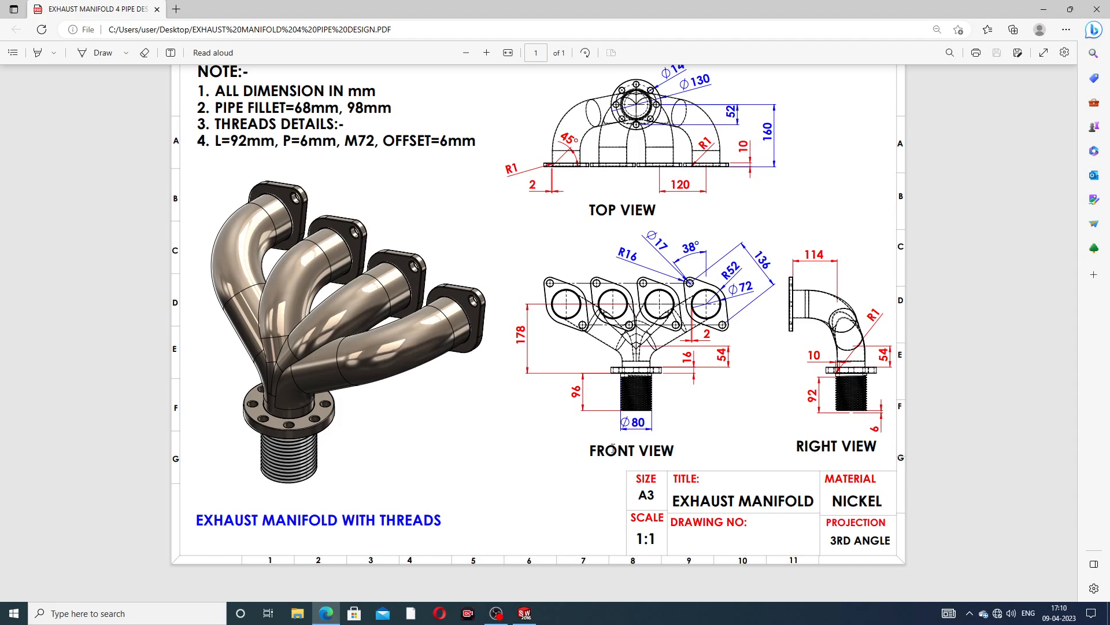
left_click(325, 614)
Start a sketch on the outlet flange's outer face and draw a circle about 84 mm in diameter, centred on the bore
scroll(654, 249, "down", 3)
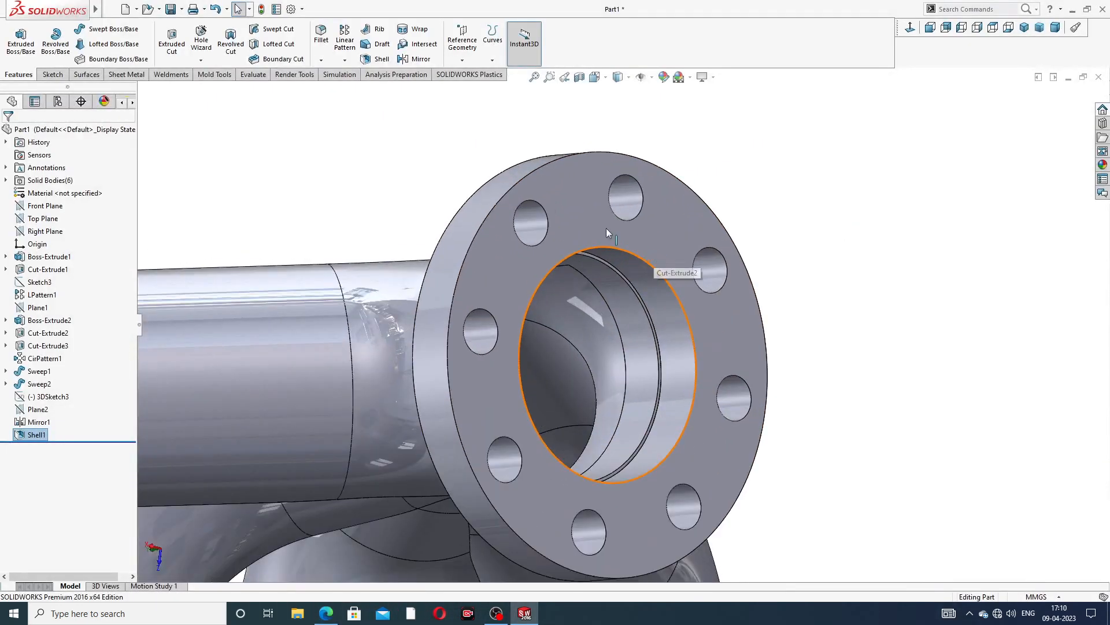
left_click(596, 227)
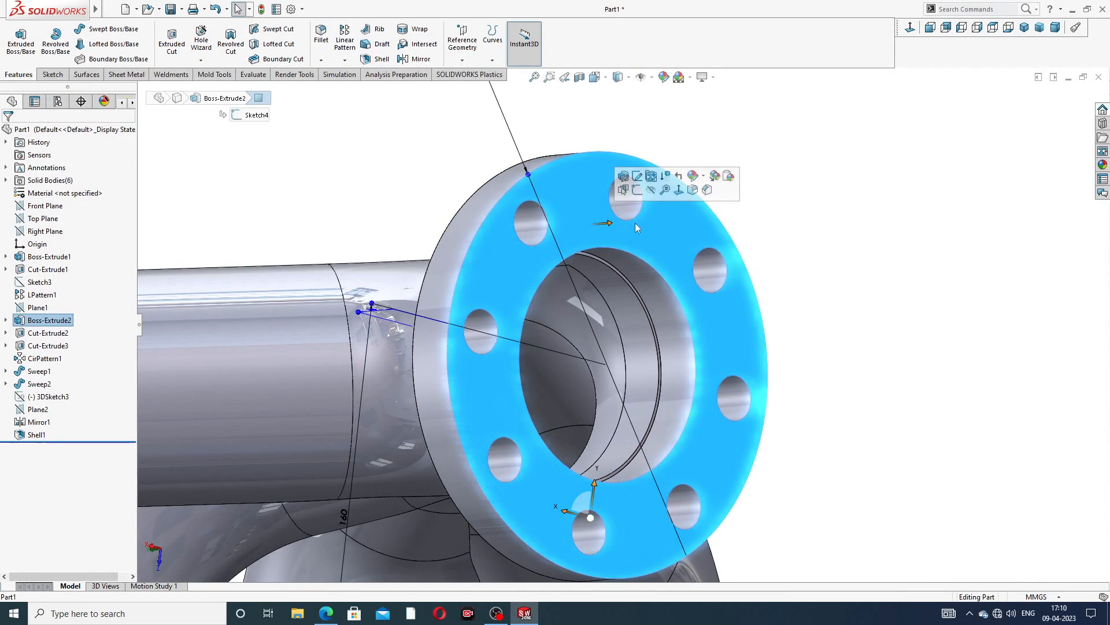
left_click(637, 191)
left_click(911, 29)
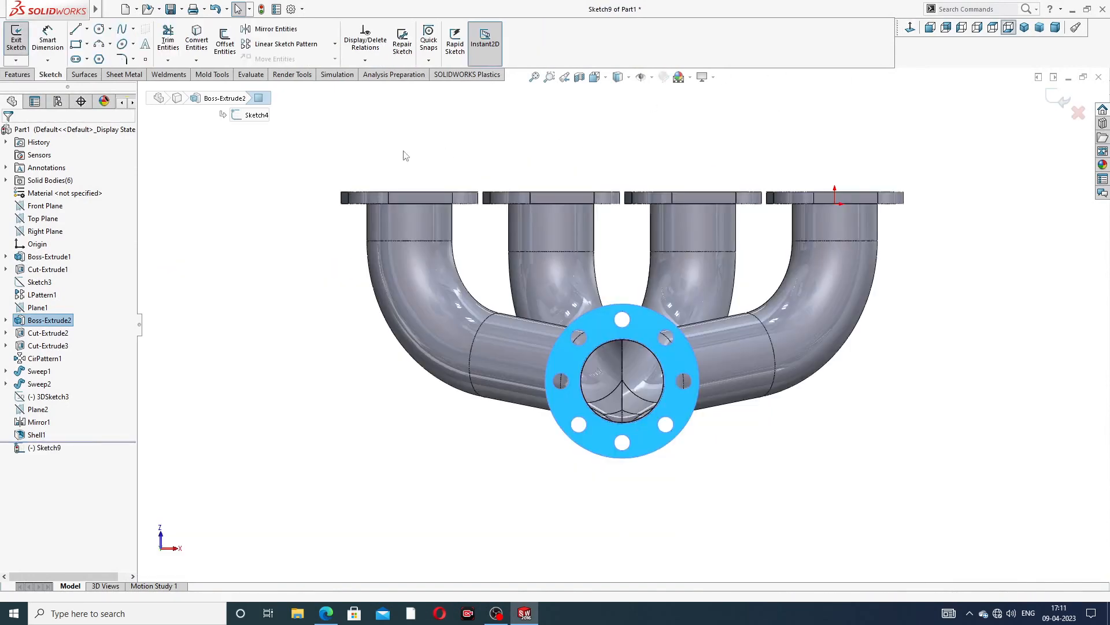
left_click(99, 29)
scroll(618, 370, "down", 5)
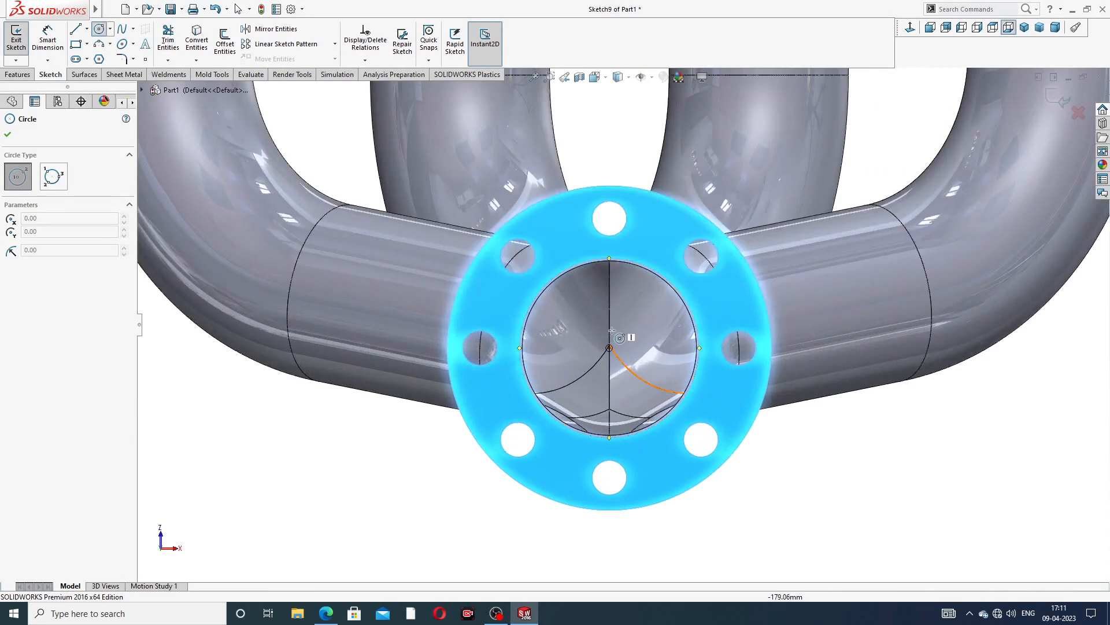
left_click(610, 348)
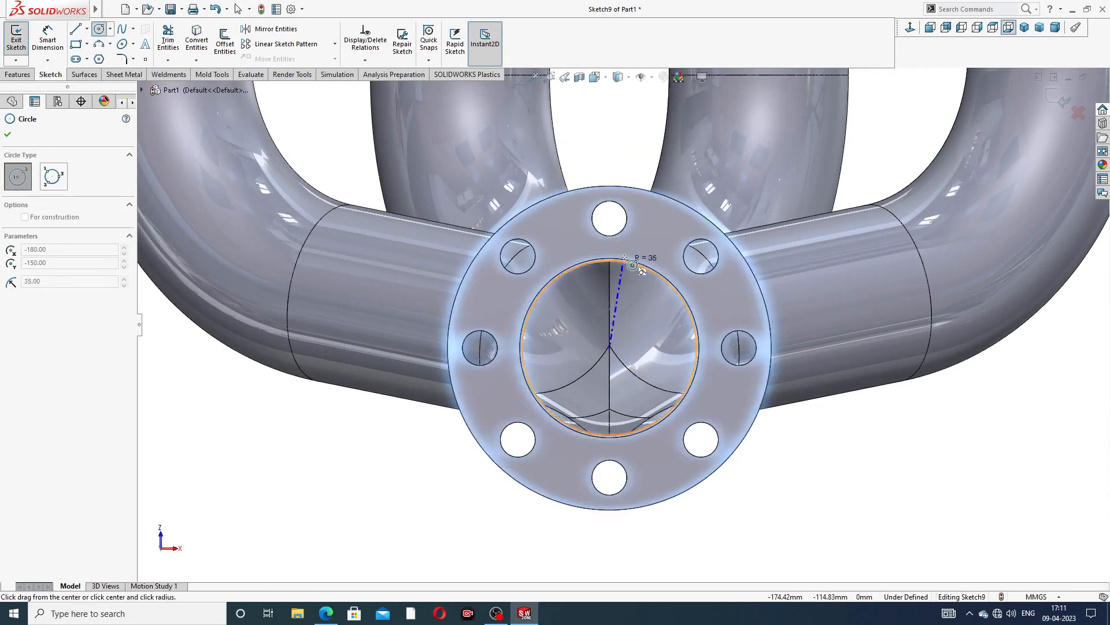
left_click(648, 254)
right_click(644, 154)
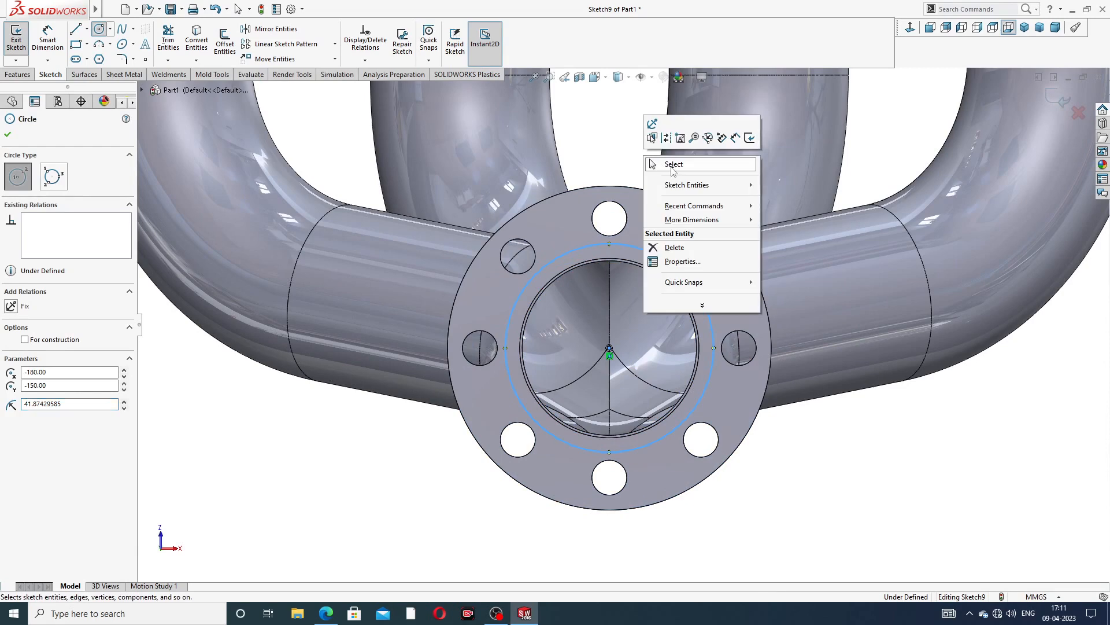
left_click(671, 164)
Dimension the circle on the outlet flange with a diameter of 80 mm
left_click(55, 51)
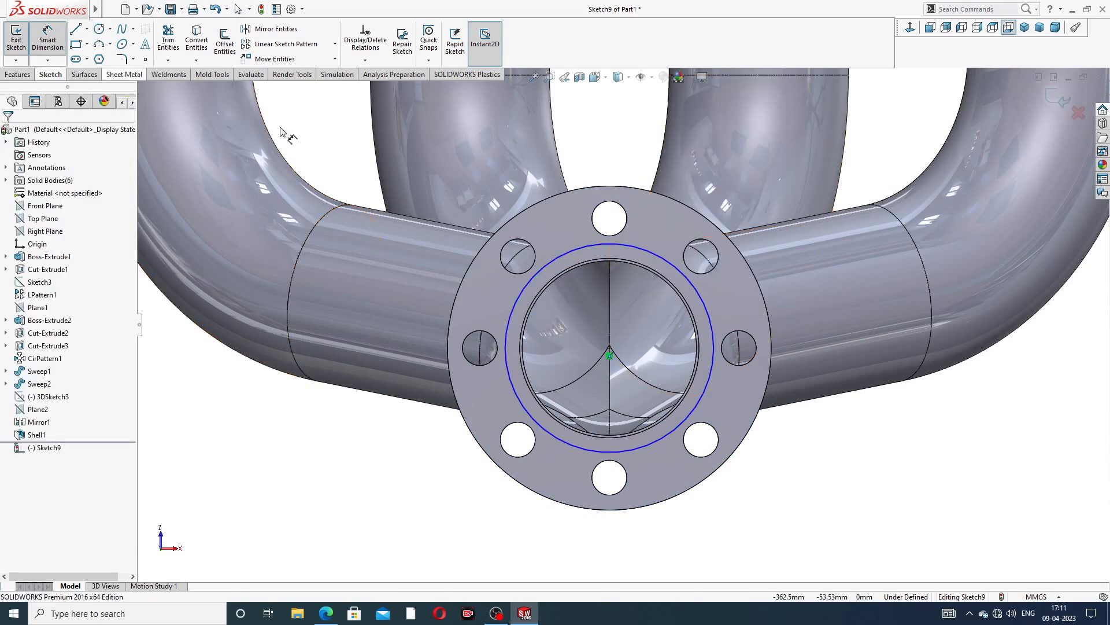
left_click(669, 263)
left_click(891, 187)
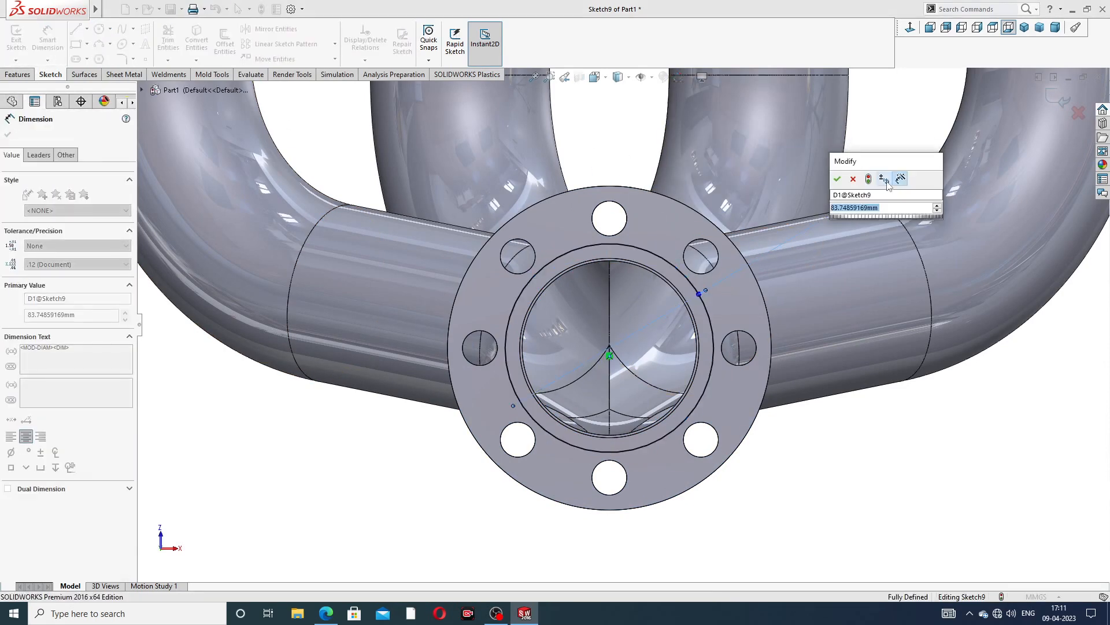
type("80")
key("Return")
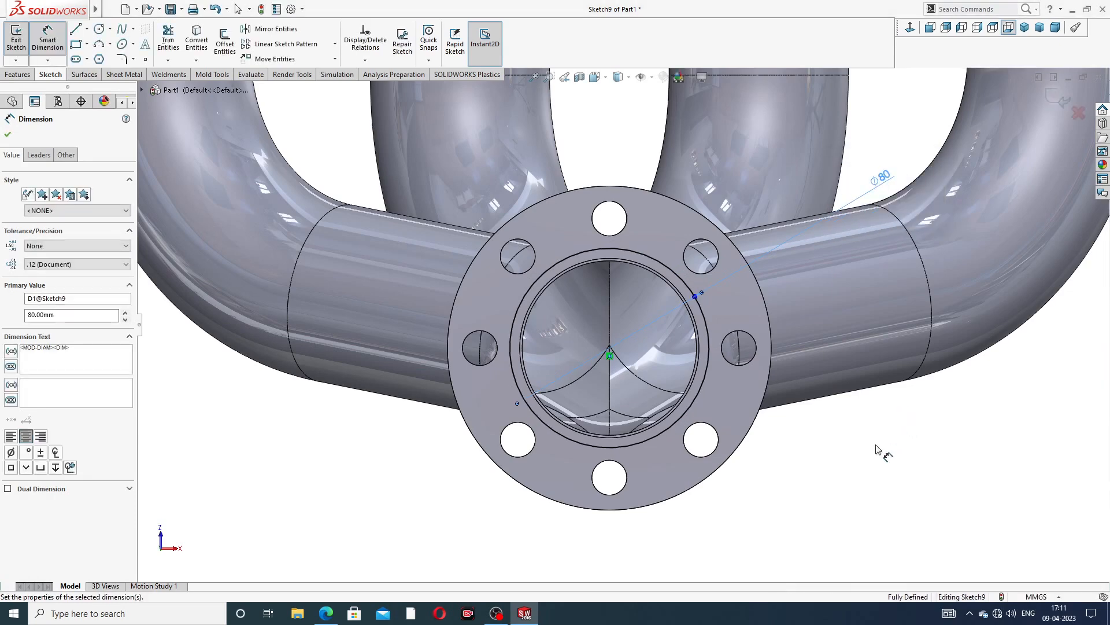
right_click(873, 454)
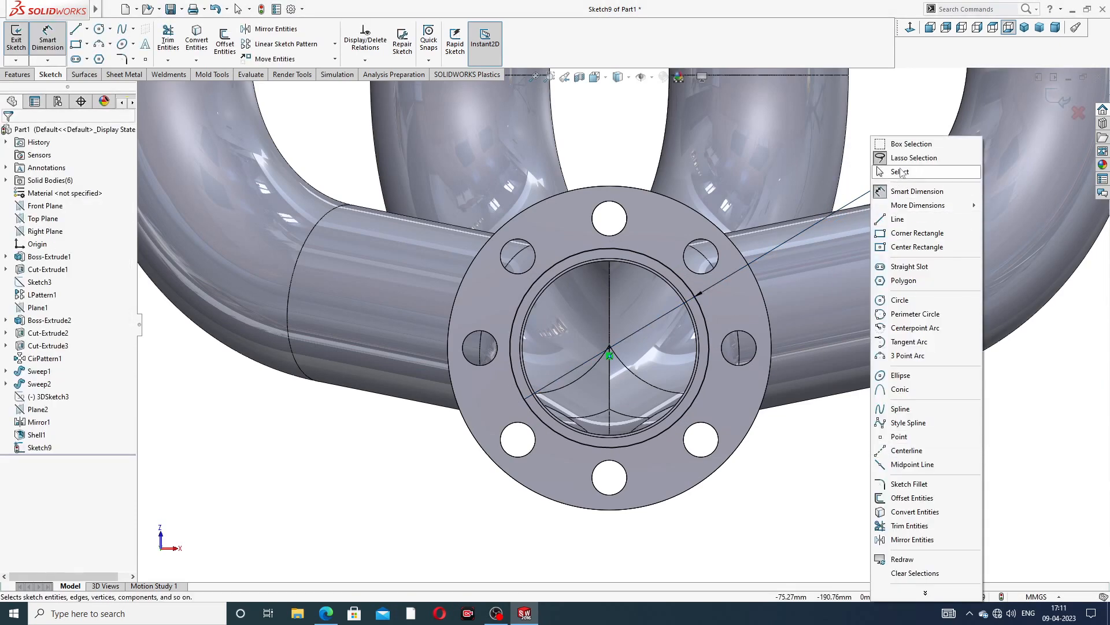
left_click(899, 171)
Start a Boss-Extrude of the 80 mm circle outward from the outlet flange with a blind depth of 96 mm
left_click(17, 75)
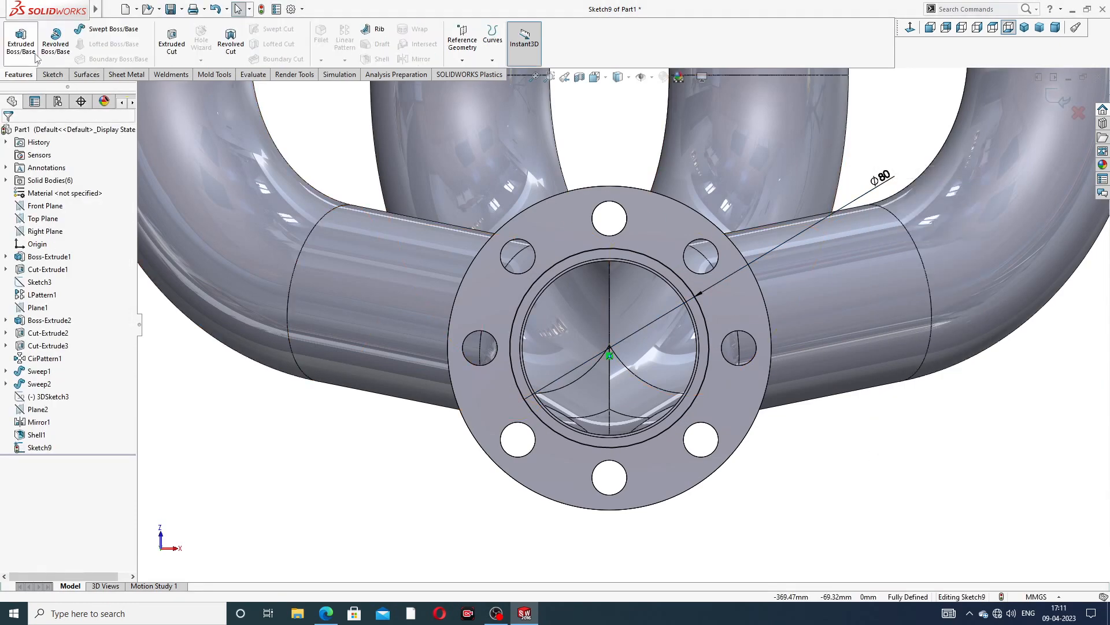
left_click(23, 41)
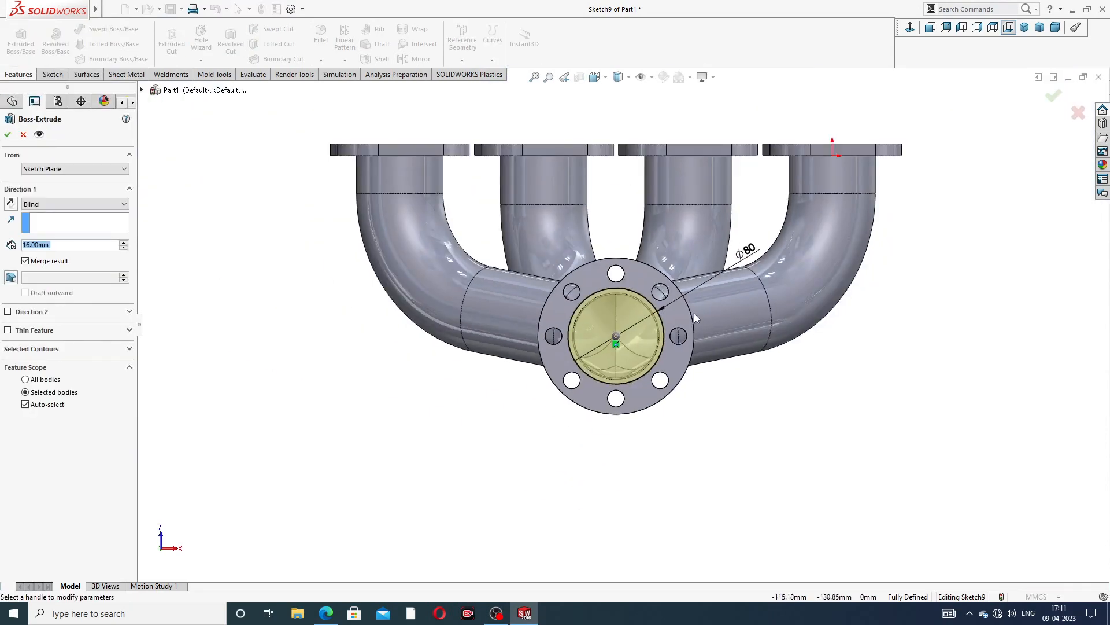
middle_click_drag(603, 313, 543, 334)
scroll(519, 336, "down", 3)
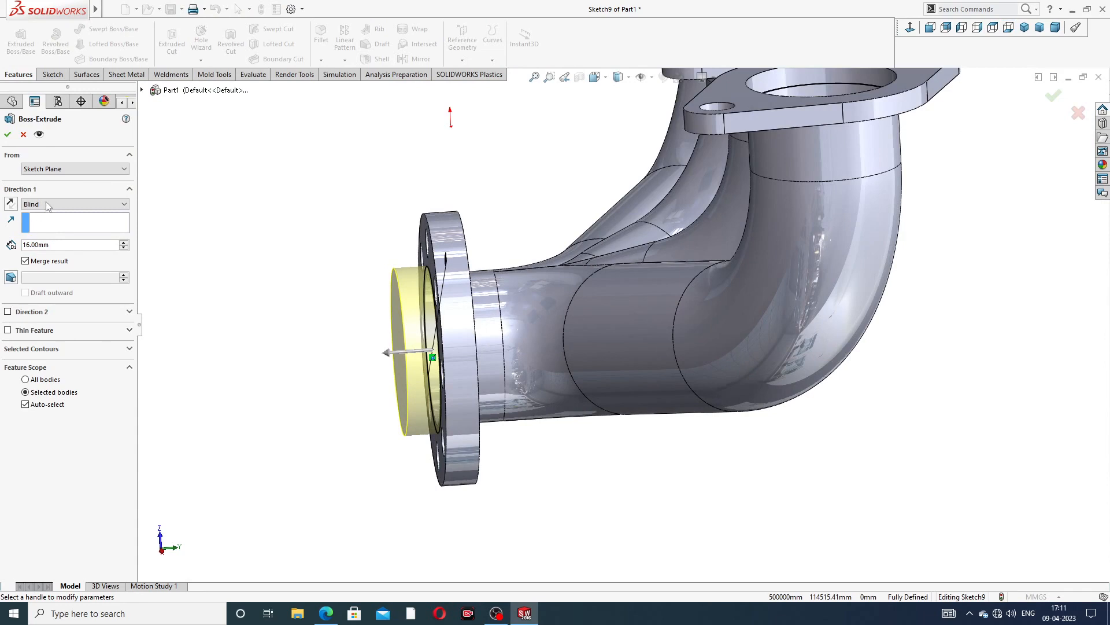
left_click(55, 245)
type("96")
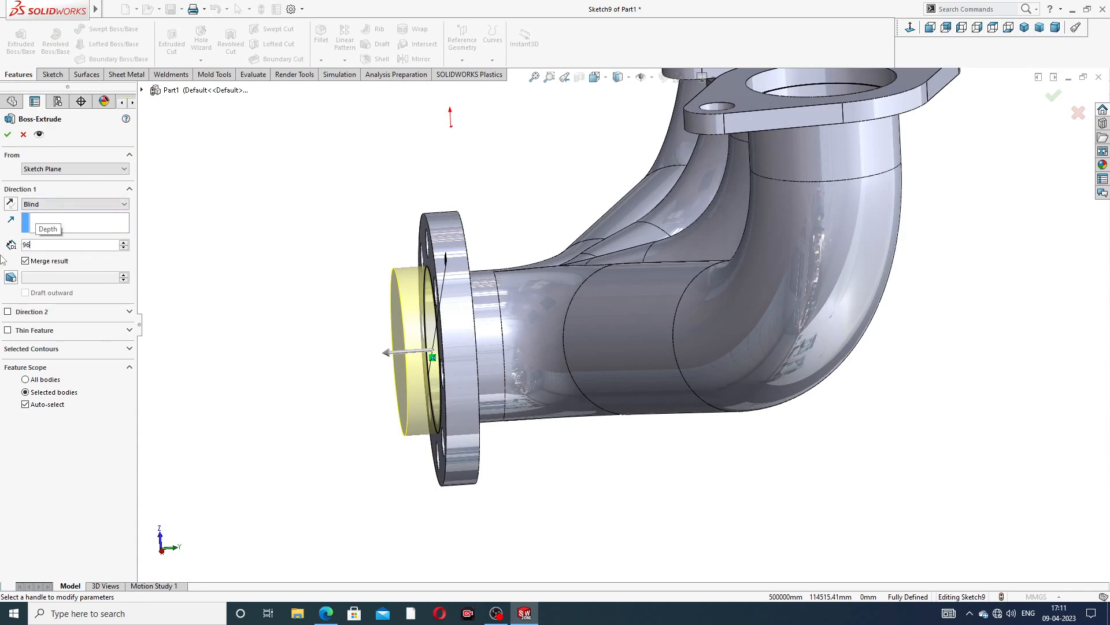
key("Return")
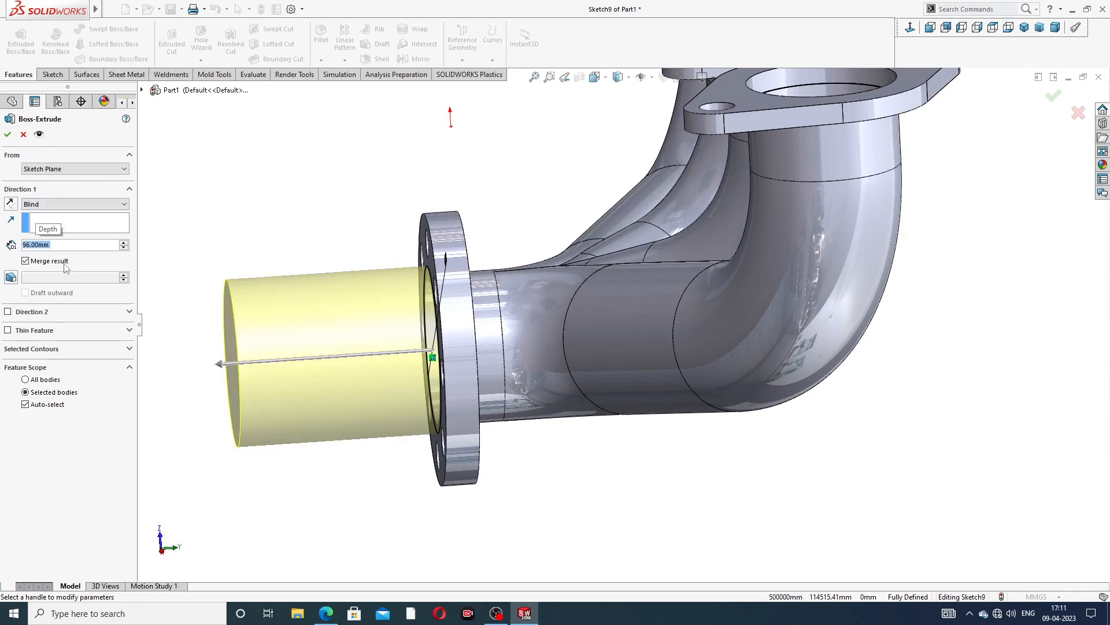
Make the extrusion a one-direction thin feature with a 10 mm wall facing inward and complete the outlet tube
left_click(25, 332)
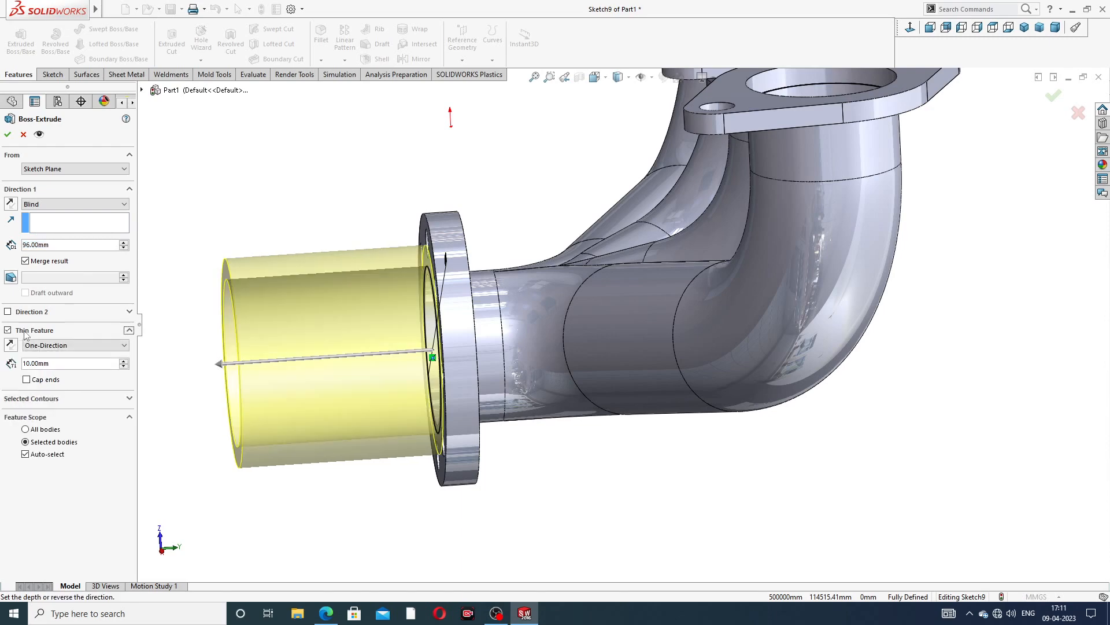
middle_click_drag(266, 329, 375, 321)
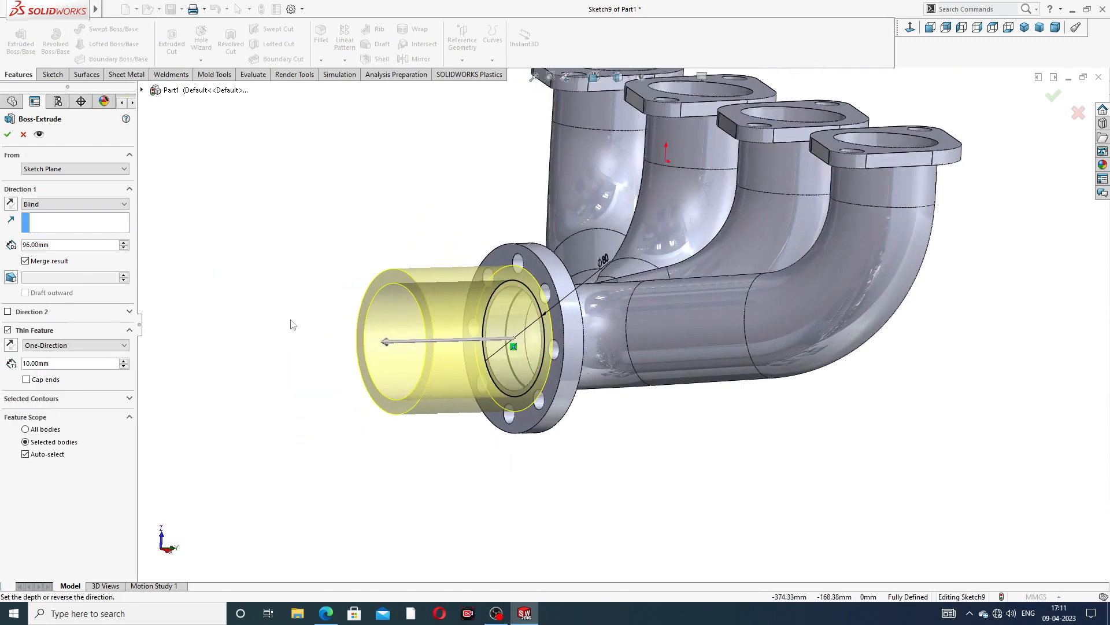
left_click(10, 345)
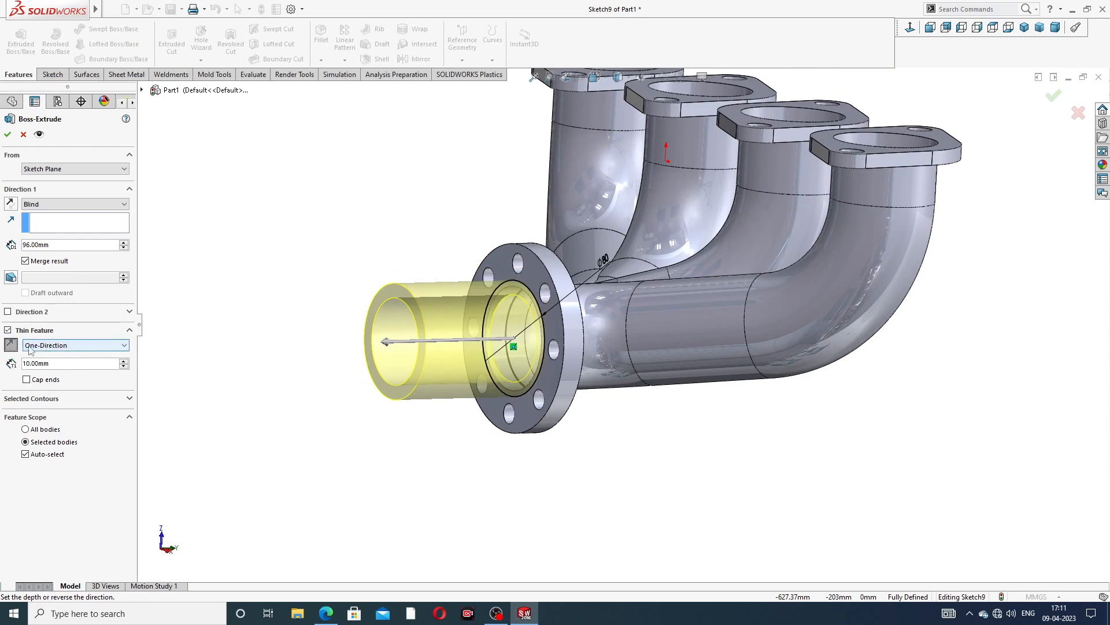
middle_click_drag(355, 305, 379, 325)
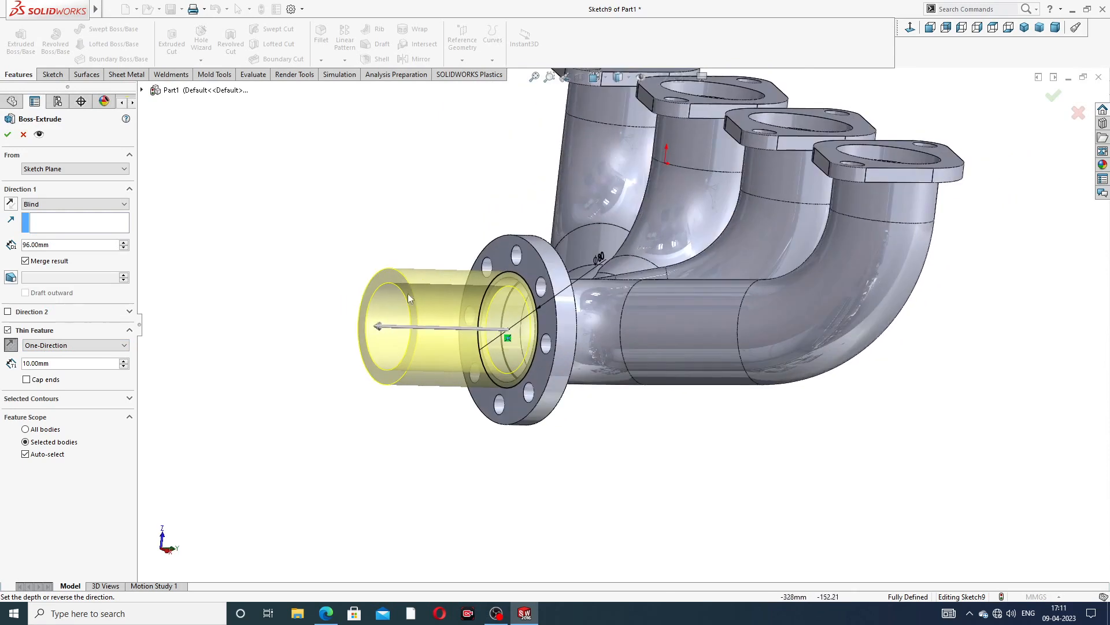
scroll(538, 313, "down", 3)
left_click(8, 134)
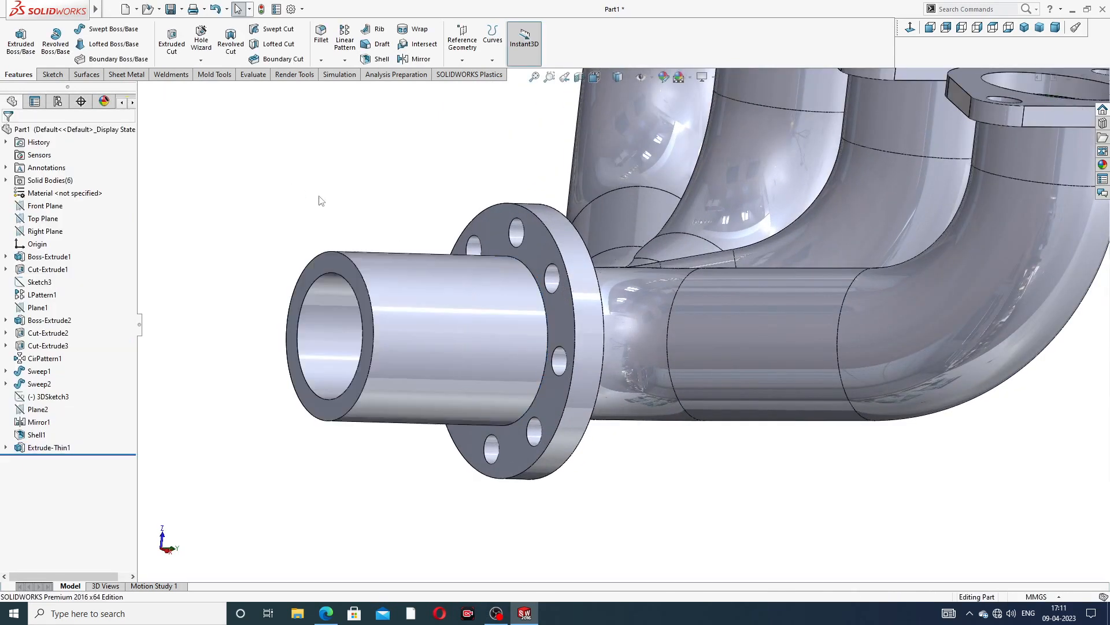
scroll(443, 217, "up", 4)
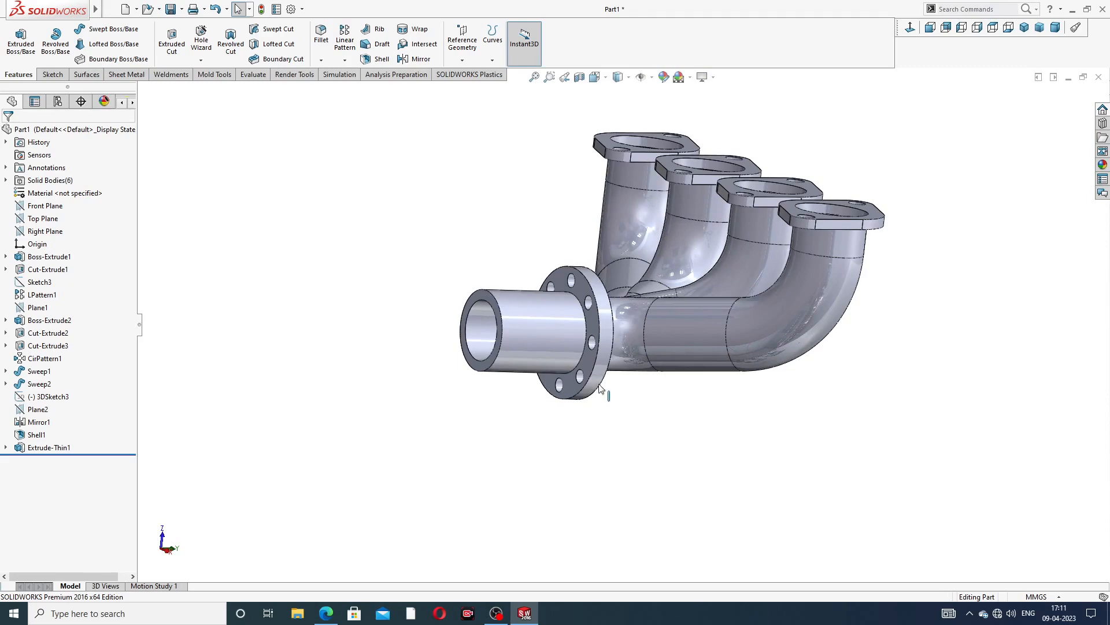
Check the PDF drawing in the browser and fillet the edge where the outlet tube meets the flange with a 1 mm radius
left_click(325, 613)
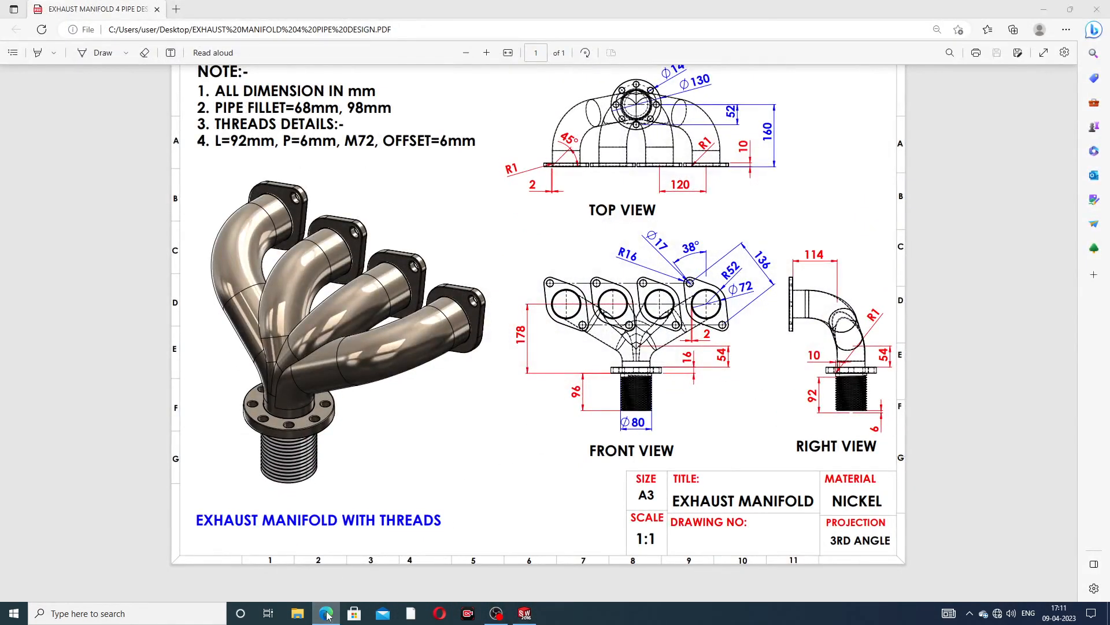
left_click(337, 608)
middle_click_drag(694, 238, 604, 298)
scroll(602, 303, "down", 6)
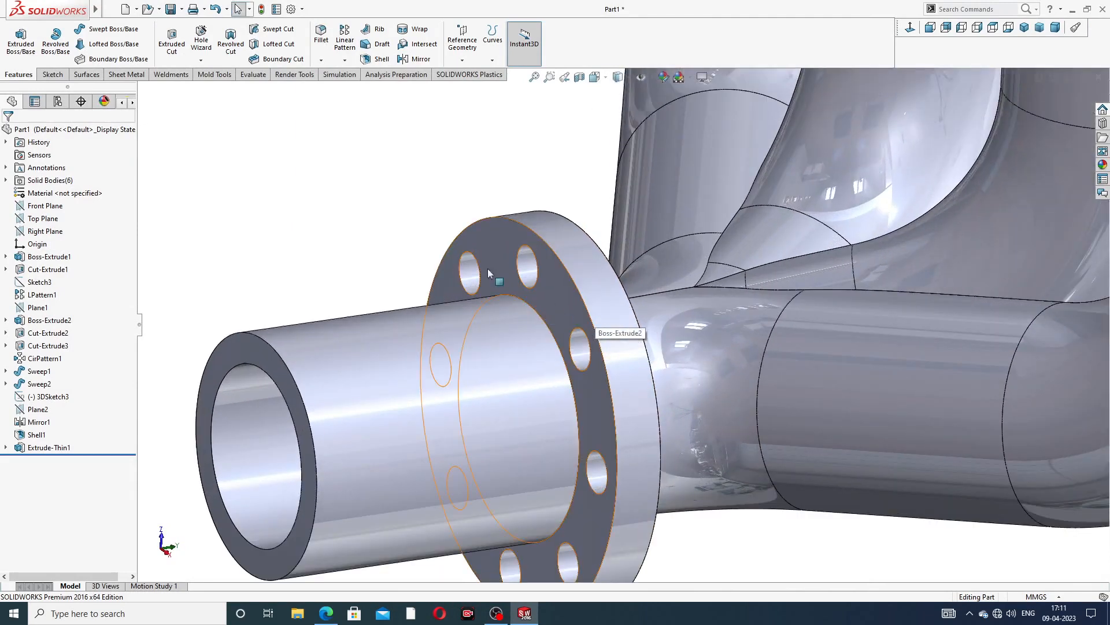
left_click(321, 35)
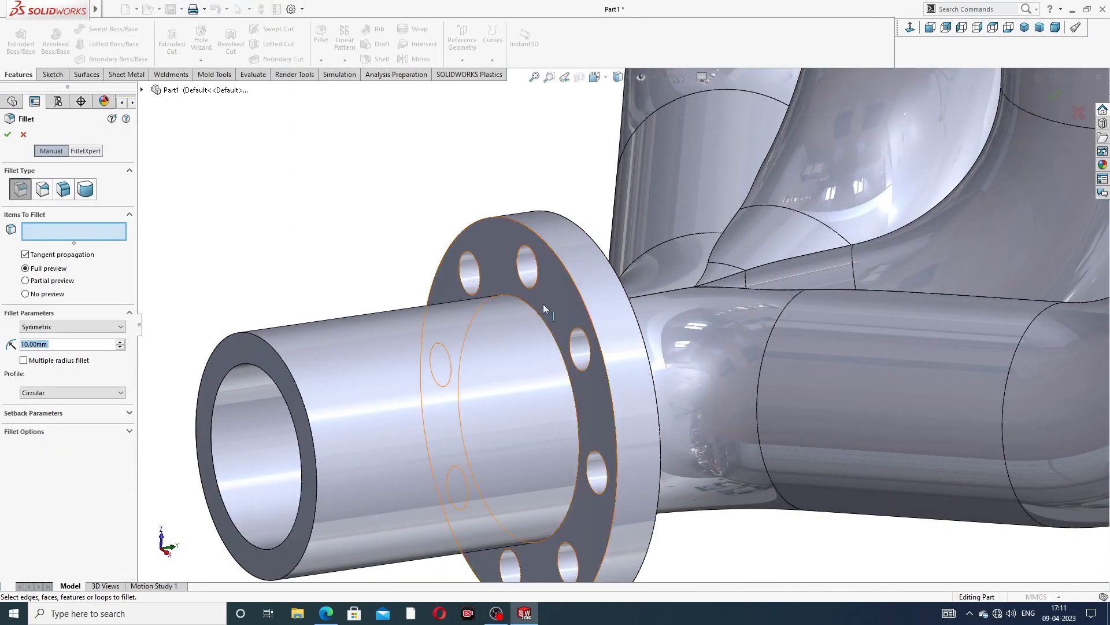
type("1")
key("Return")
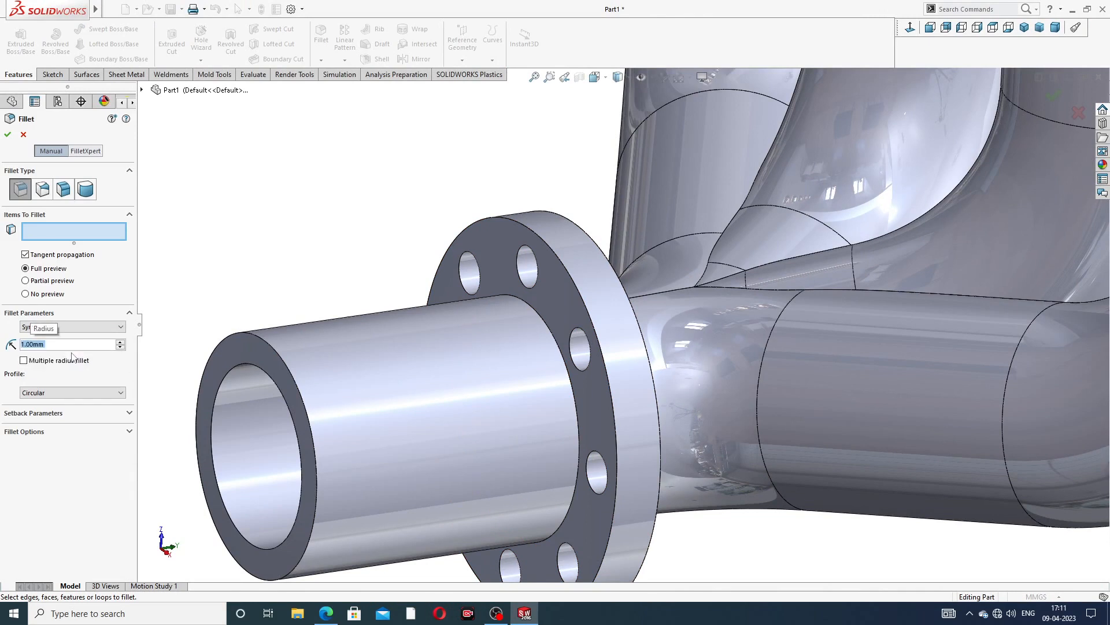
left_click(541, 327)
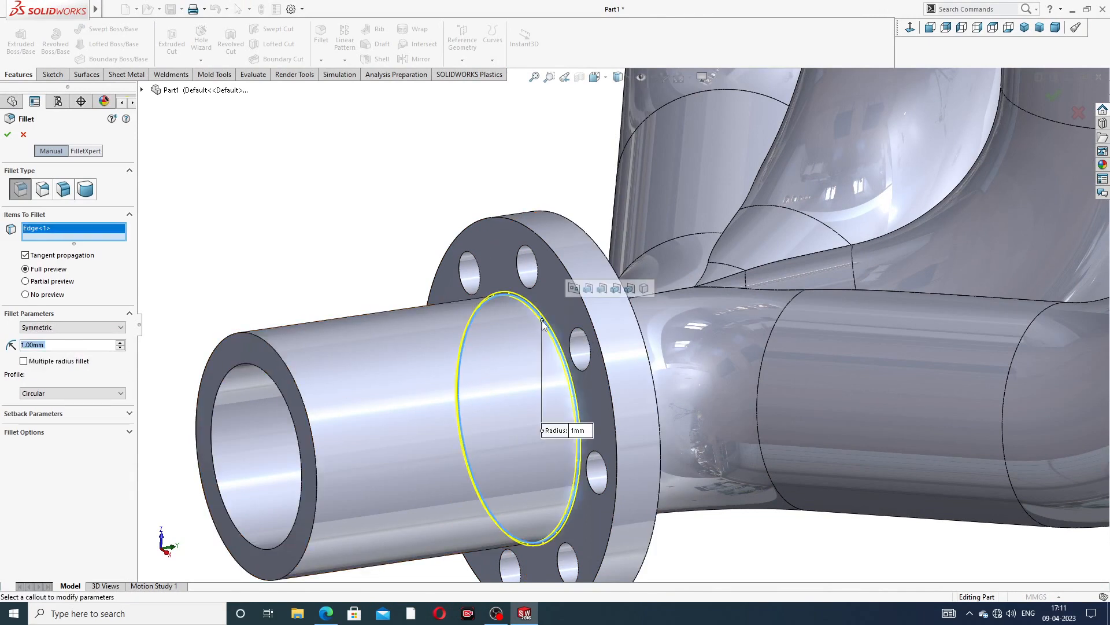
left_click(8, 135)
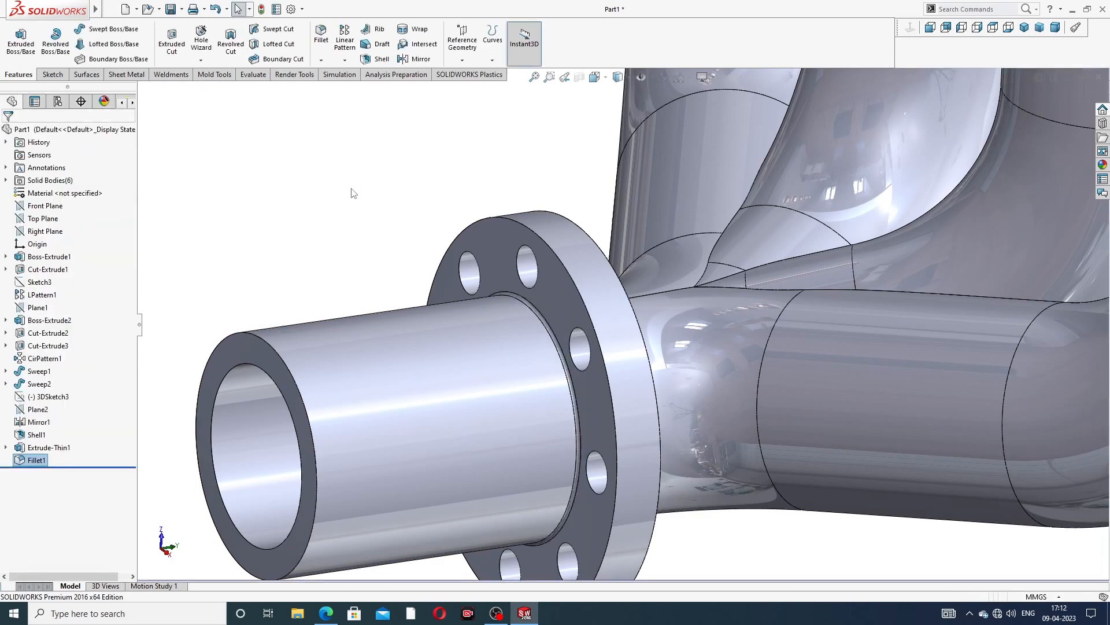
Inspect both sides of the outlet flange and delete the fillet at the joint with the outlet tube
scroll(394, 208, "up", 3)
middle_click_drag(408, 205, 362, 226)
scroll(599, 324, "down", 2)
scroll(603, 331, "down", 1)
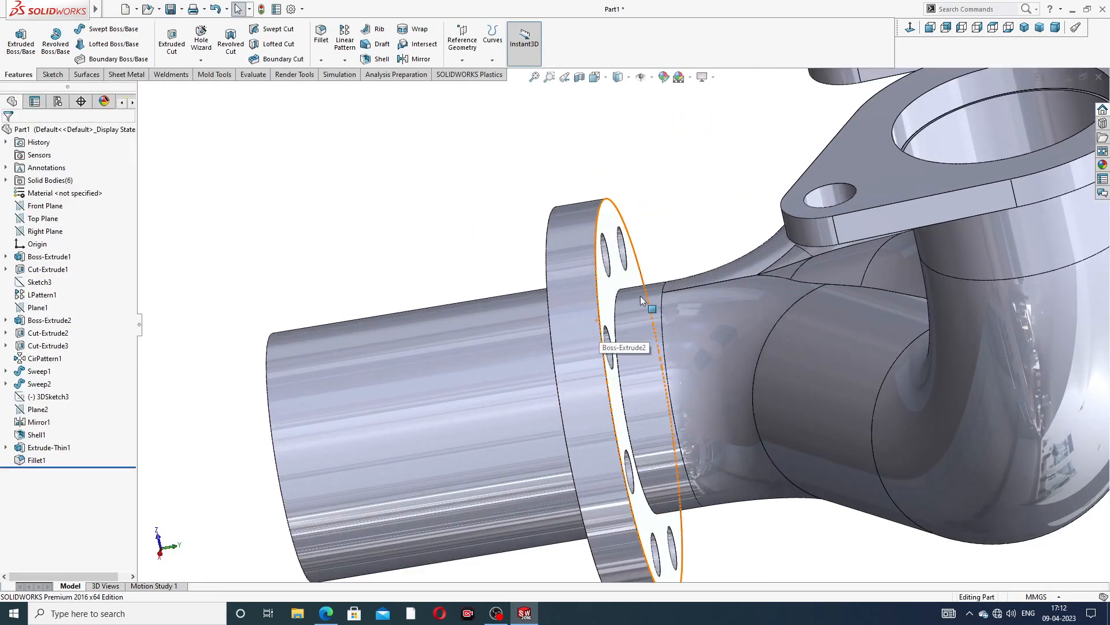
scroll(492, 224, "up", 2)
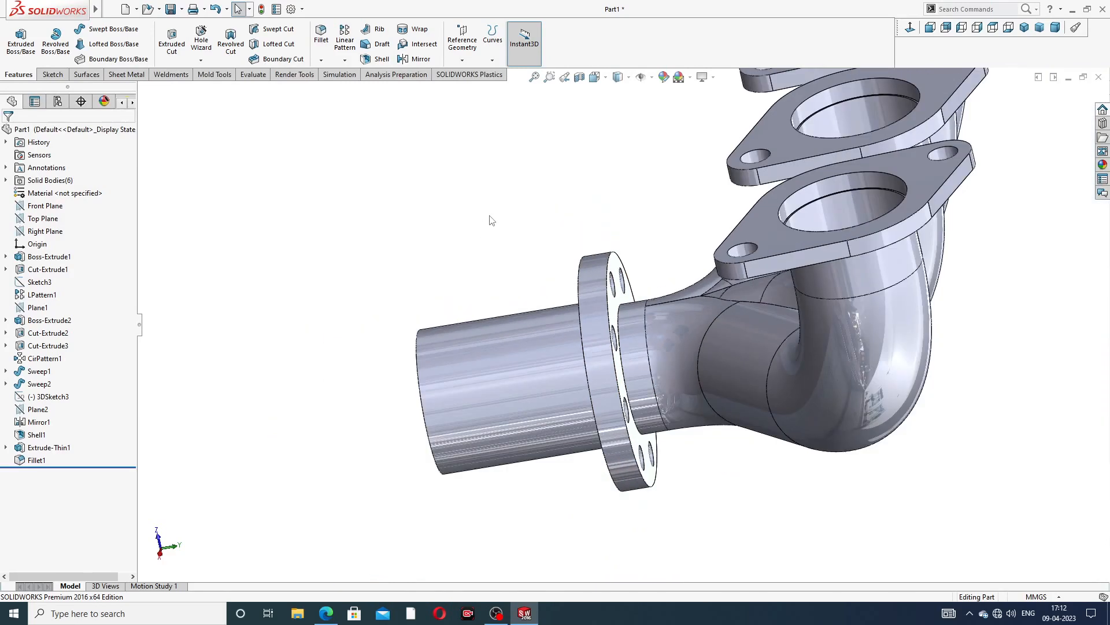
middle_click_drag(489, 218, 523, 215)
scroll(546, 310, "down", 3)
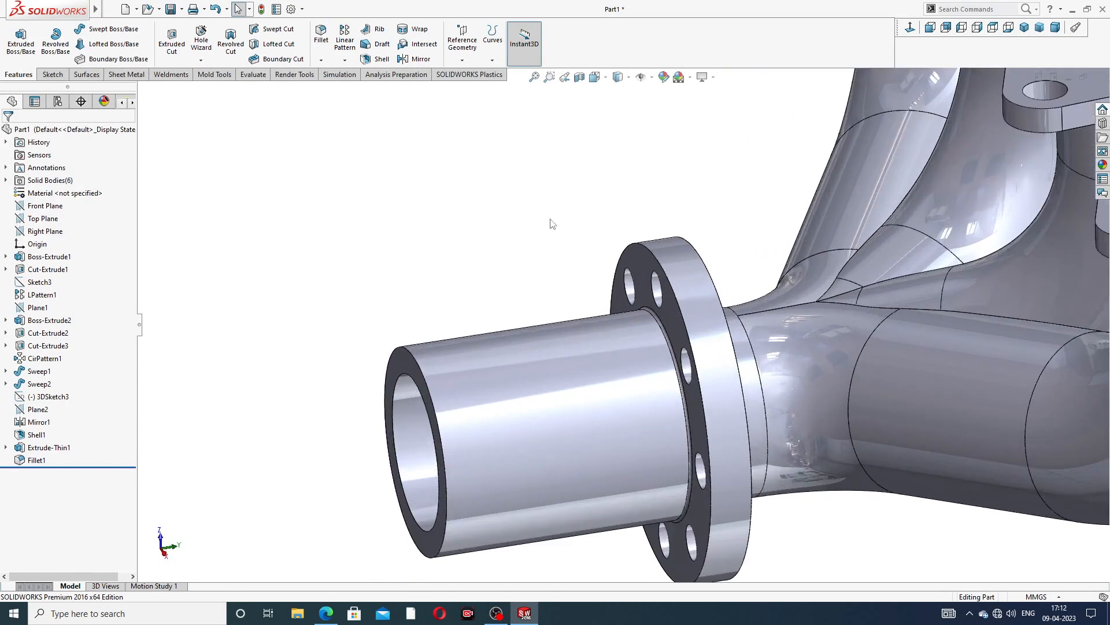
left_click(54, 460)
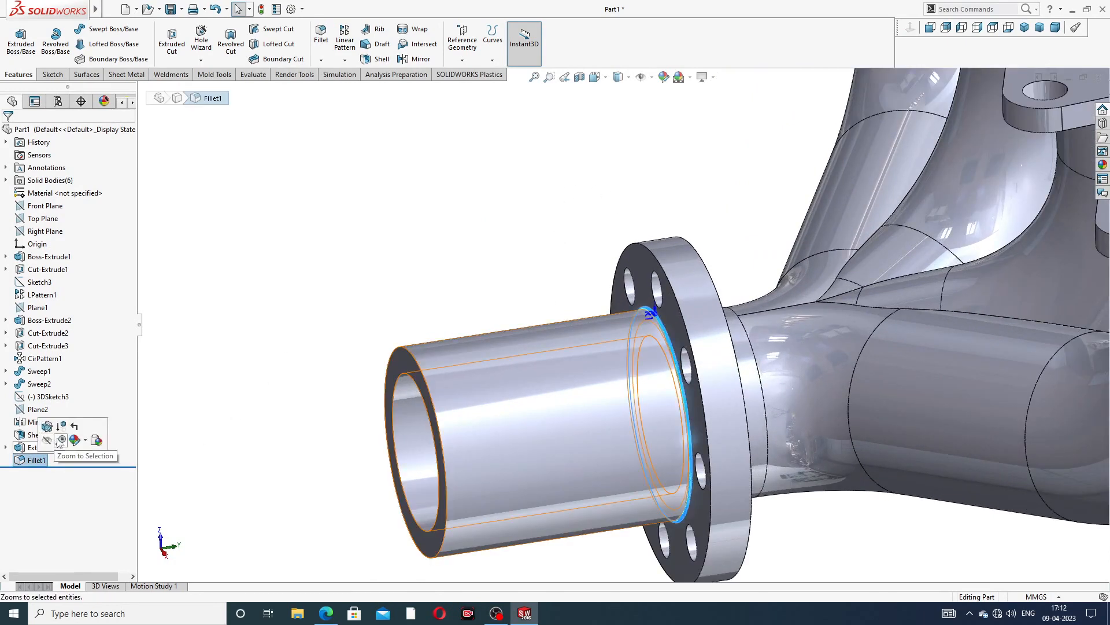
right_click(40, 461)
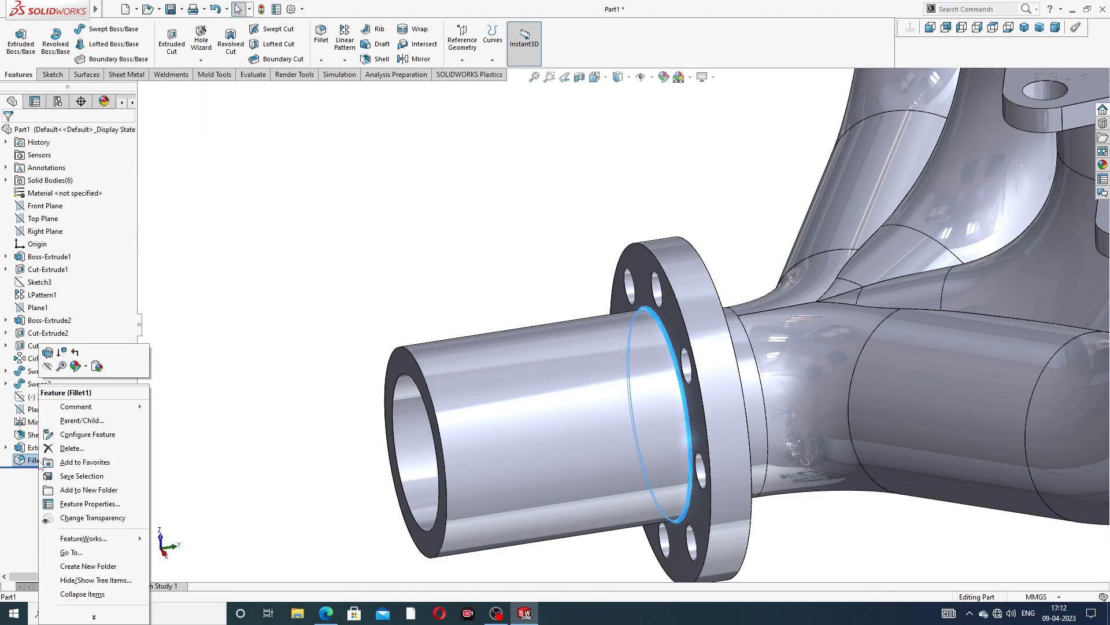
left_click(72, 448)
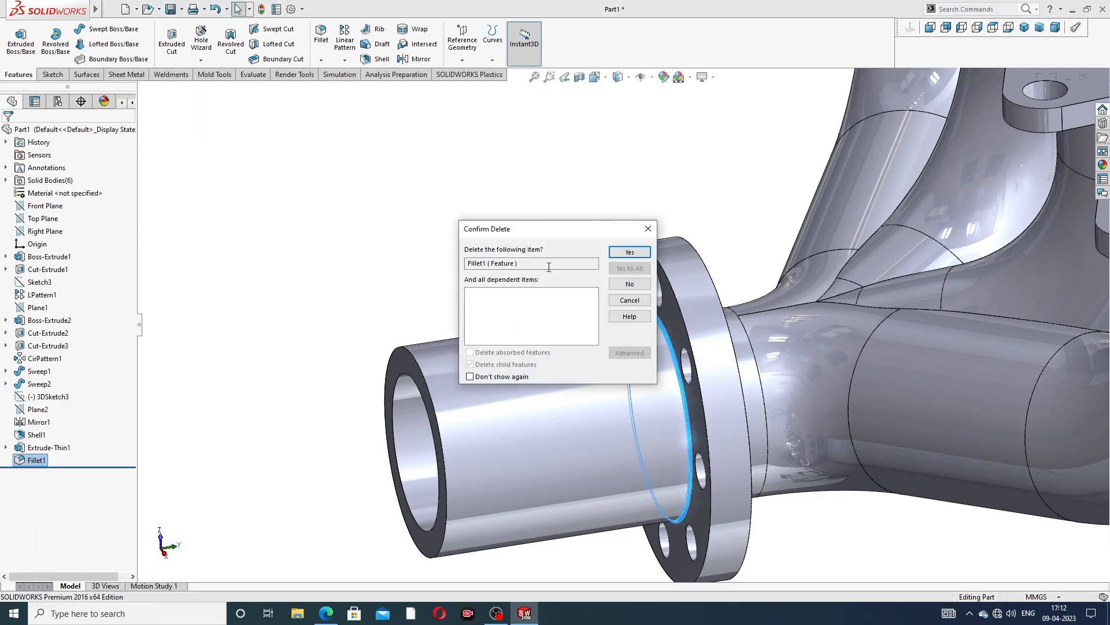
left_click(619, 252)
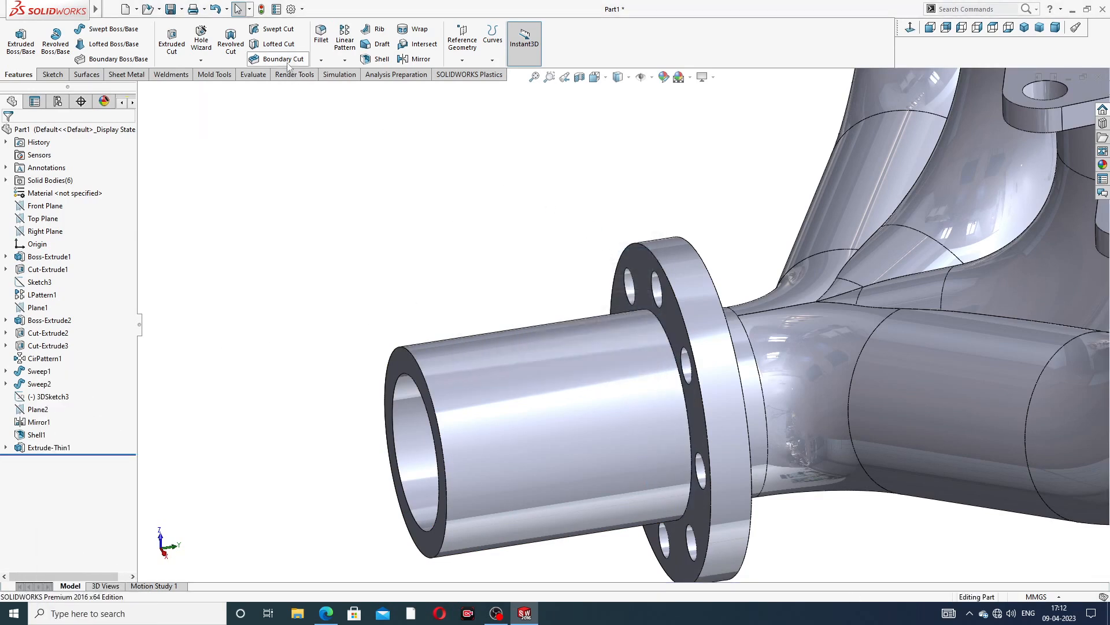
Fillet all edges of the outlet flange's outer and pipe-side faces with a 1 mm radius
left_click(321, 34)
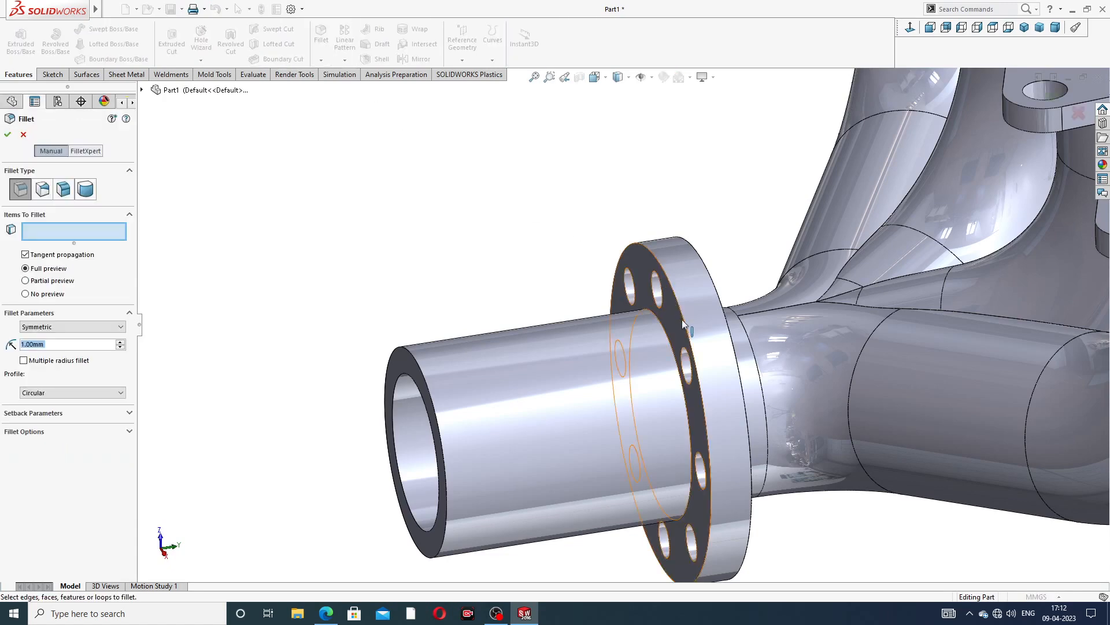
scroll(681, 322, "down", 5)
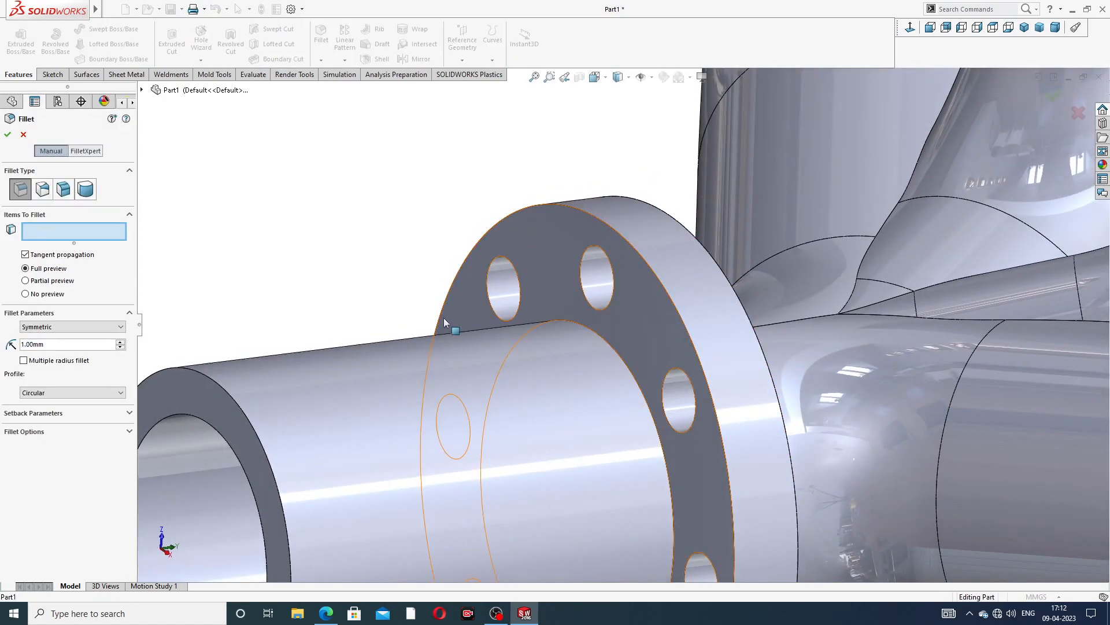
left_click(654, 300)
scroll(712, 306, "up", 3)
middle_click_drag(713, 306, 580, 293)
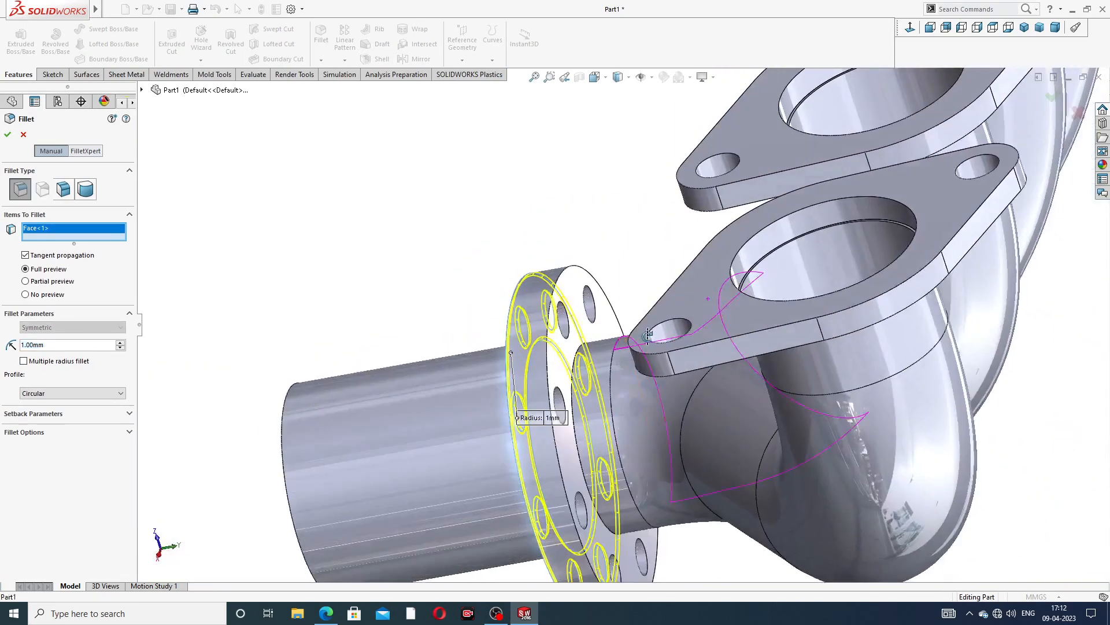
left_click(580, 294)
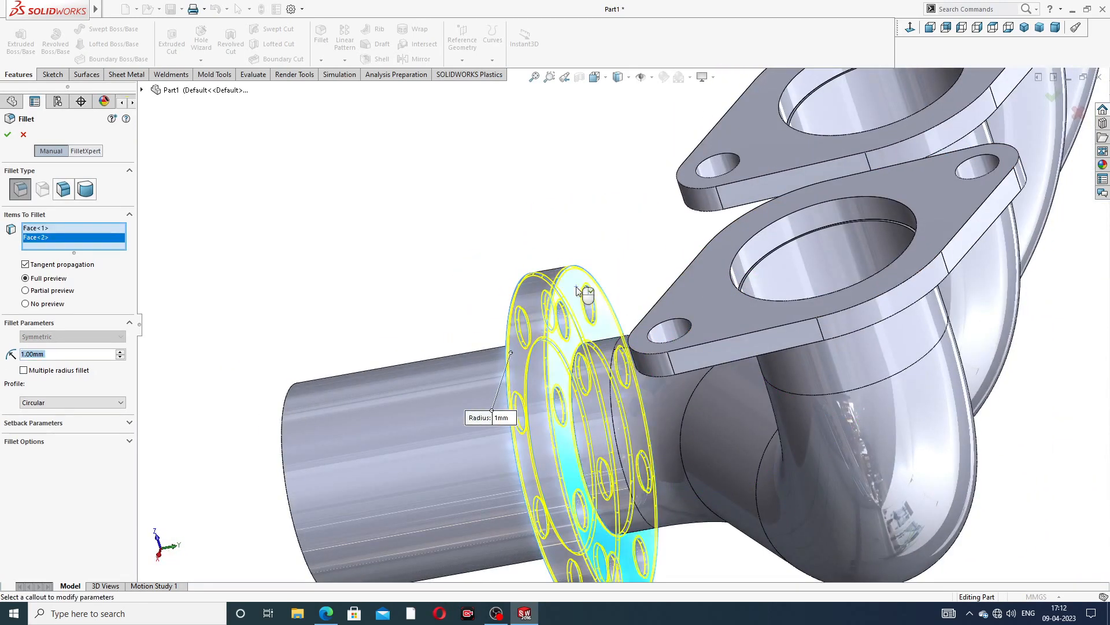
left_click(8, 135)
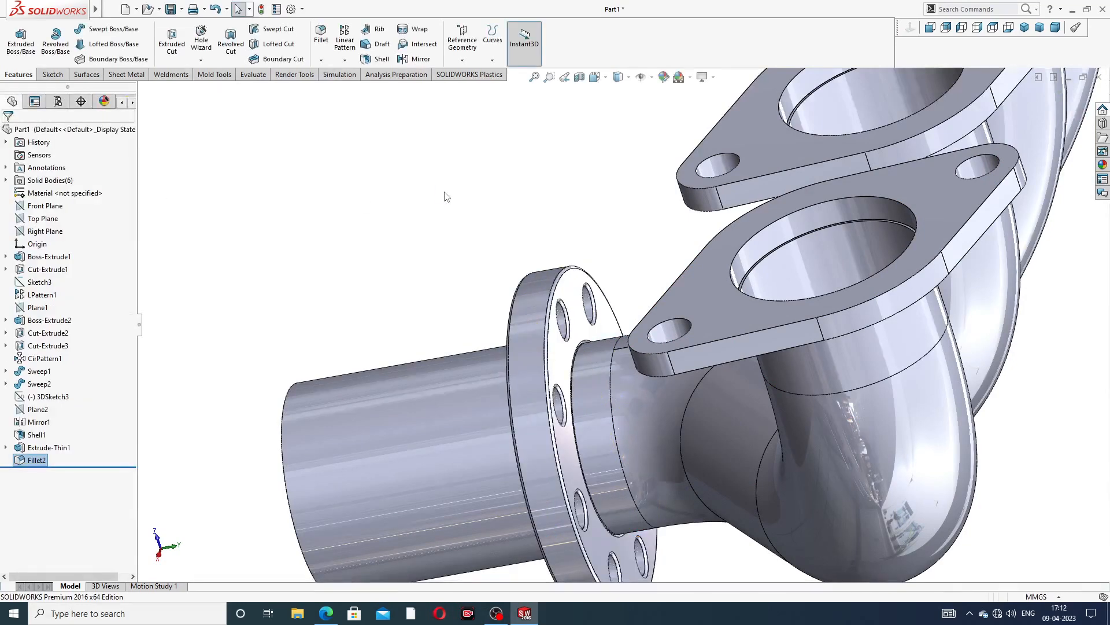
Examine the outlet tube and flange, and check the thread details in the PDF drawing in the browser
scroll(505, 239, "up", 3)
middle_click_drag(515, 243, 602, 207)
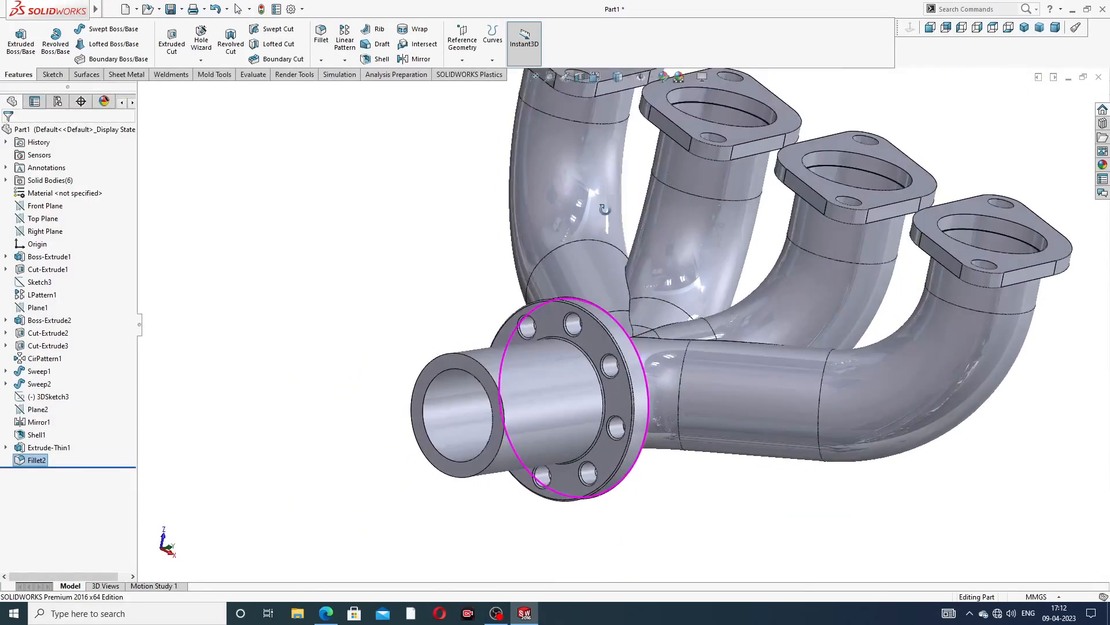
scroll(602, 360, "down", 2)
mouse_move(604, 370)
middle_mouse_down()
mouse_move(623, 317)
mouse_move(578, 279)
mouse_move(538, 326)
mouse_move(598, 330)
middle_mouse_up()
scroll(538, 327, "up", 3)
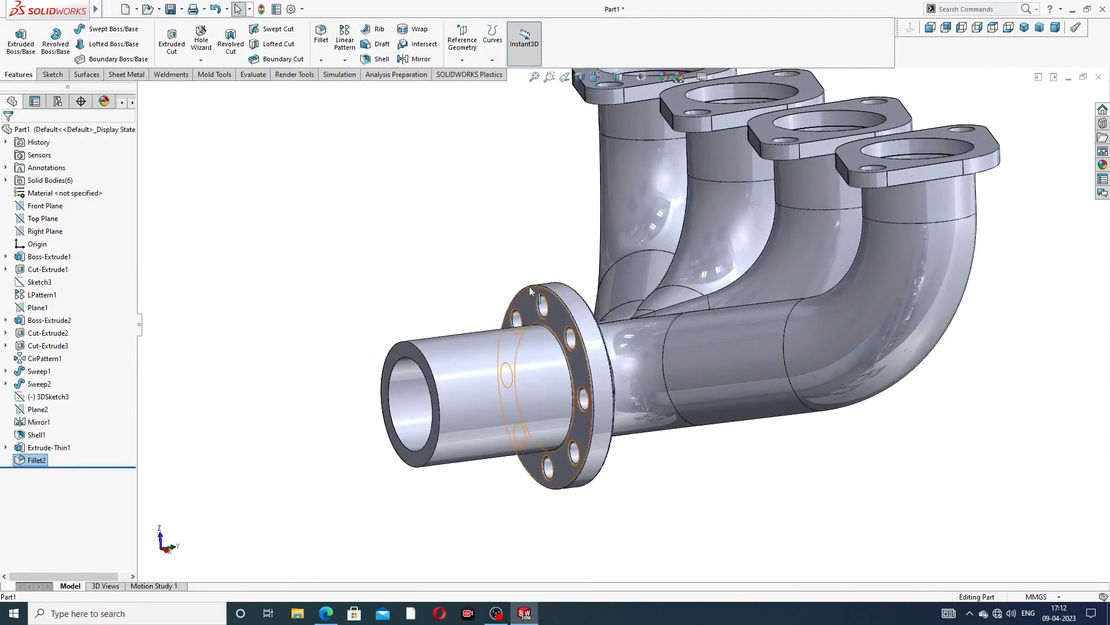
left_click(324, 614)
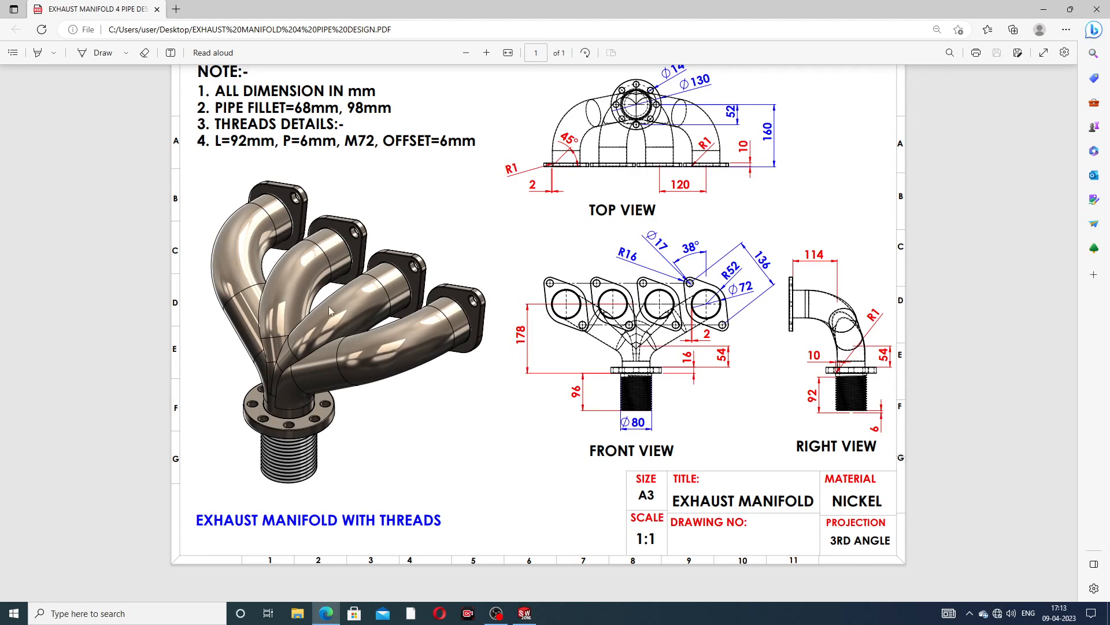
left_click(326, 613)
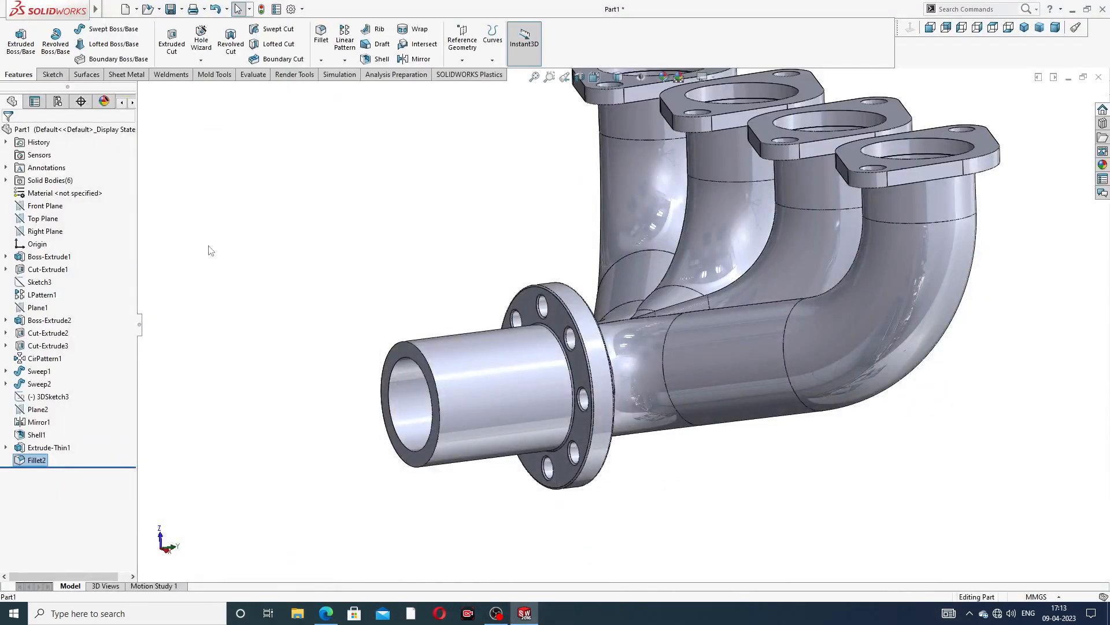
Cut a right-hand Metric Die M72x6.0 thread, blind 92 mm, from the outlet tube's free end edge with a reversed 6 mm offset
left_click(200, 59)
left_click(220, 91)
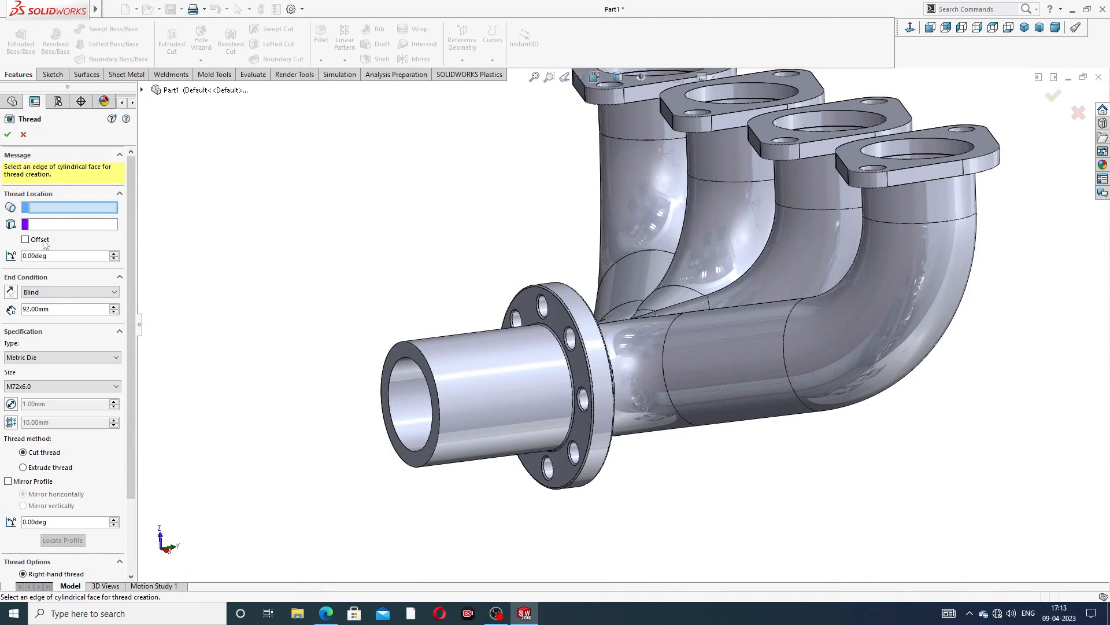
left_click(426, 361)
mouse_move(457, 367)
middle_mouse_down()
mouse_move(437, 374)
mouse_move(422, 364)
mouse_move(436, 367)
middle_mouse_up()
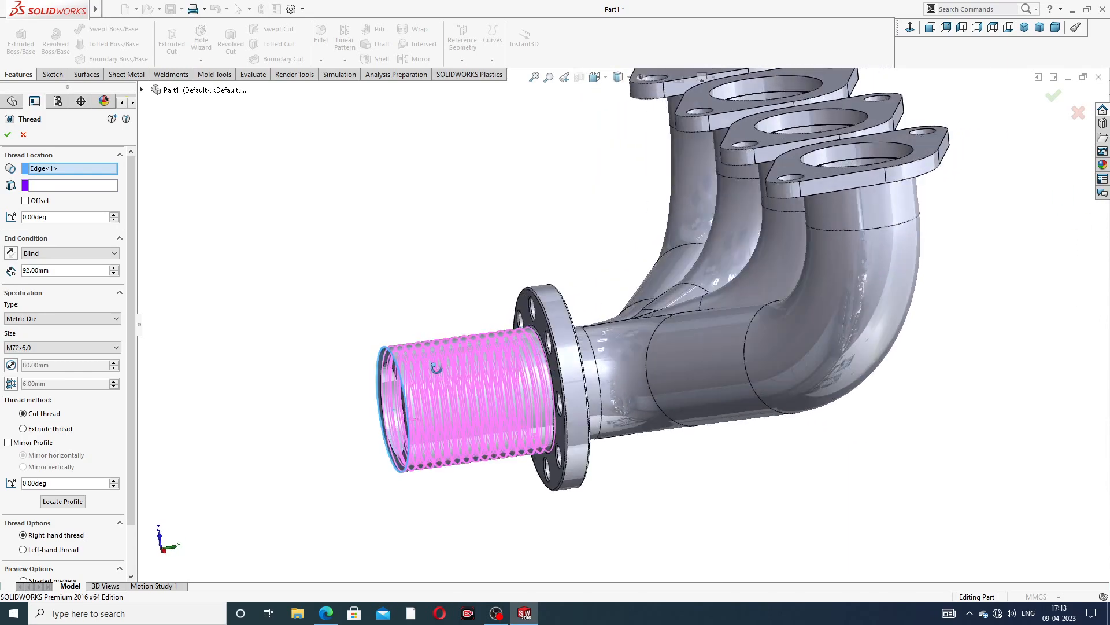
left_click(25, 200)
left_click(11, 217)
mouse_move(398, 294)
middle_mouse_down()
mouse_move(372, 293)
mouse_move(384, 307)
middle_mouse_up()
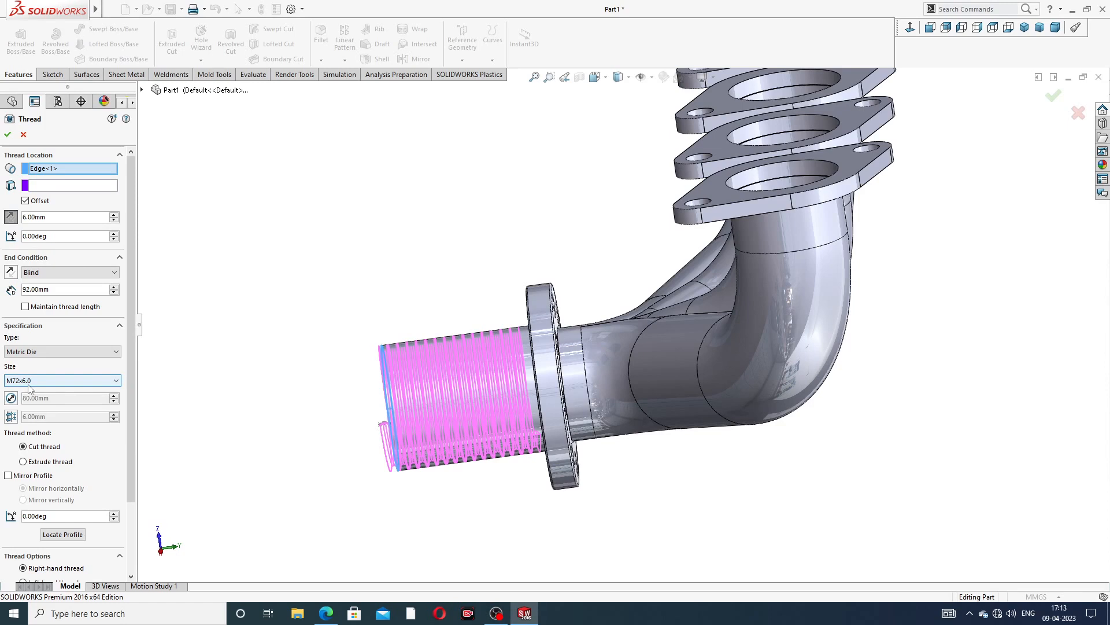
scroll(86, 416, "down", 3)
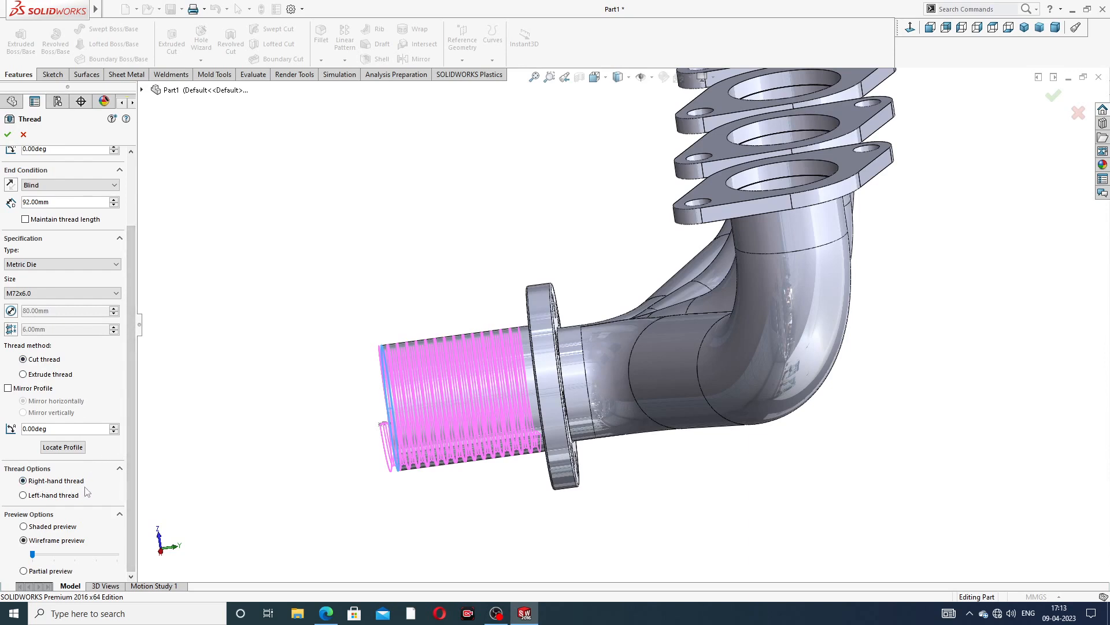
left_click(9, 134)
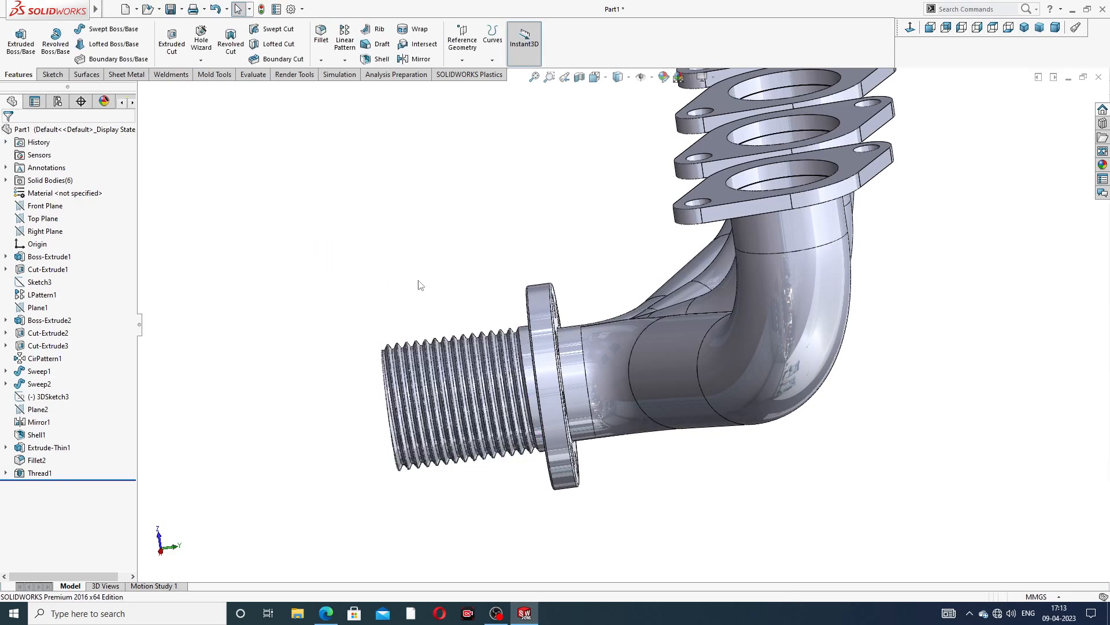
Color the thread feature on the outlet tube gray with RGB 128, 128, 128
scroll(444, 275, "up", 2)
middle_click_drag(513, 279, 523, 224)
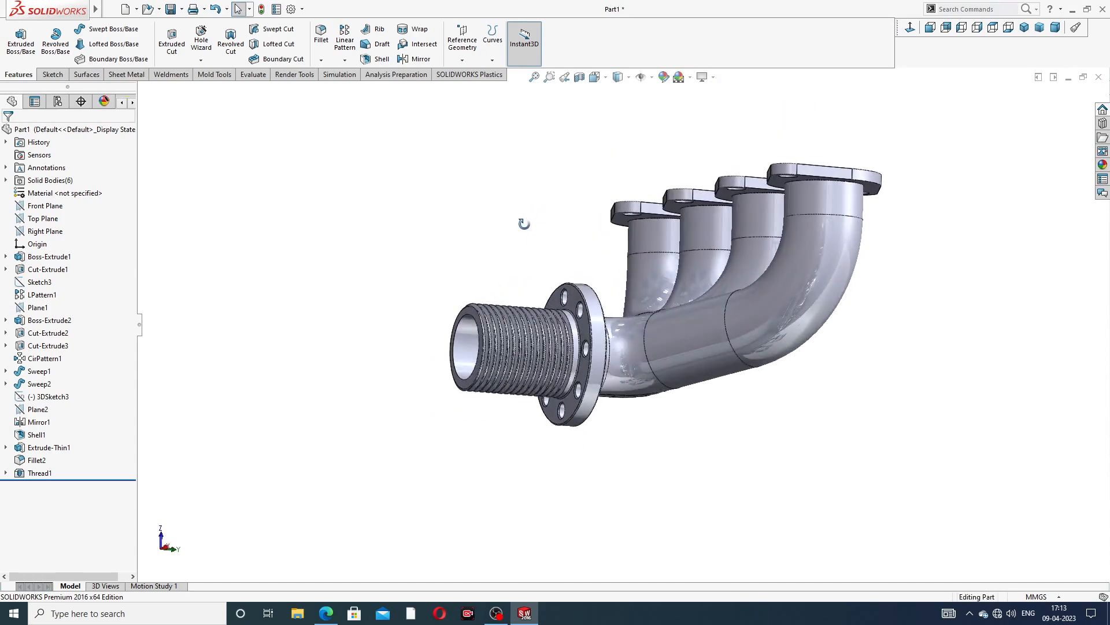
scroll(543, 349, "down", 3)
scroll(548, 245, "up", 3)
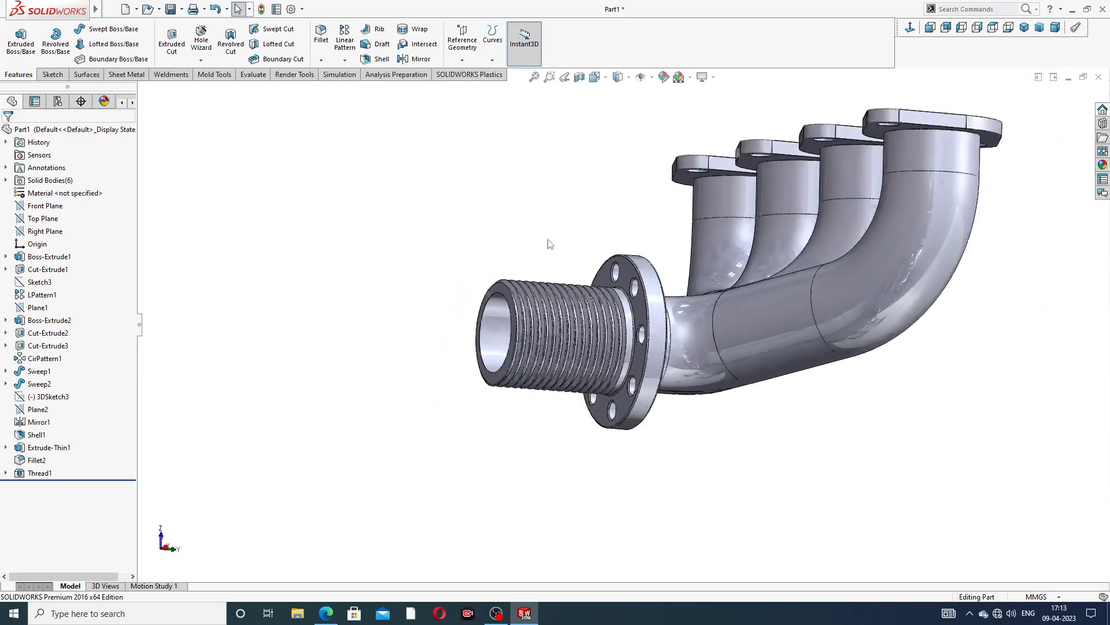
middle_click_drag(624, 185, 607, 223)
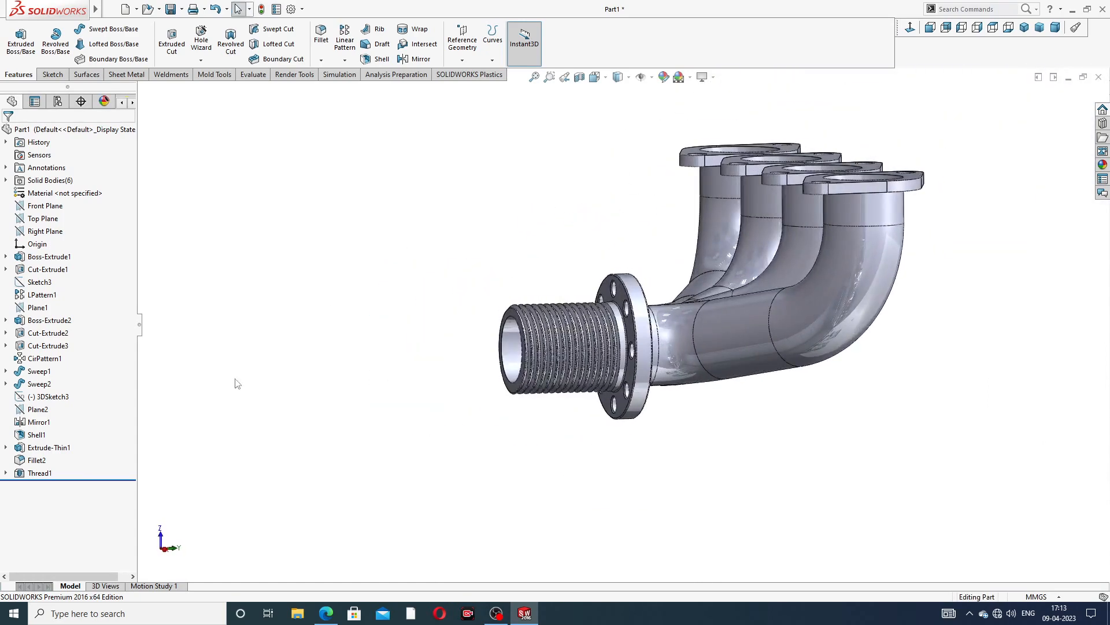
left_click(40, 473)
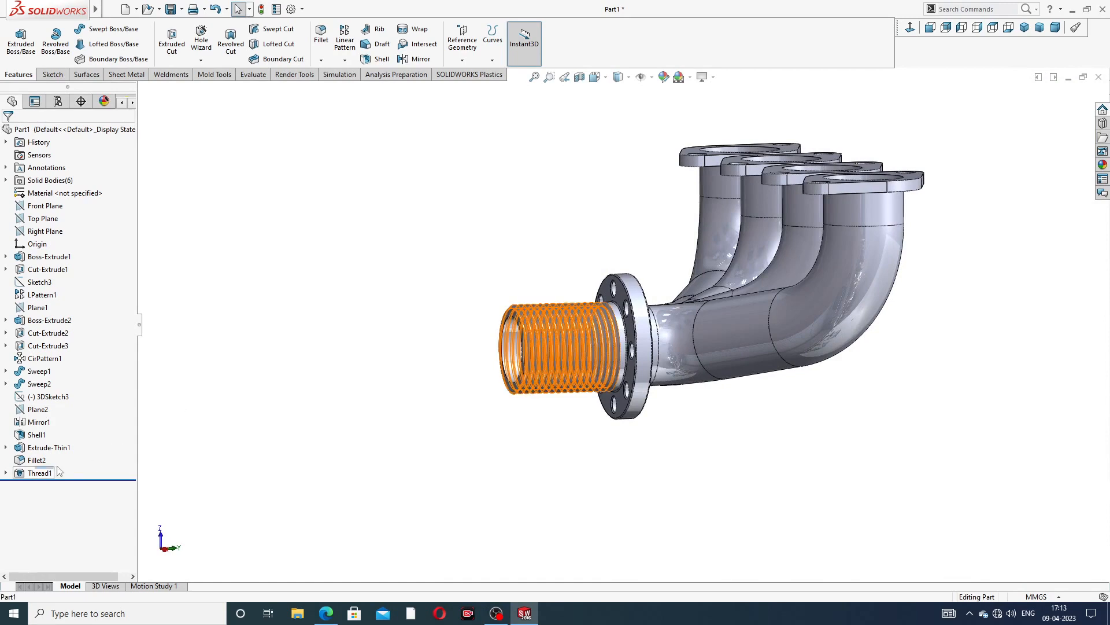
left_click(663, 77)
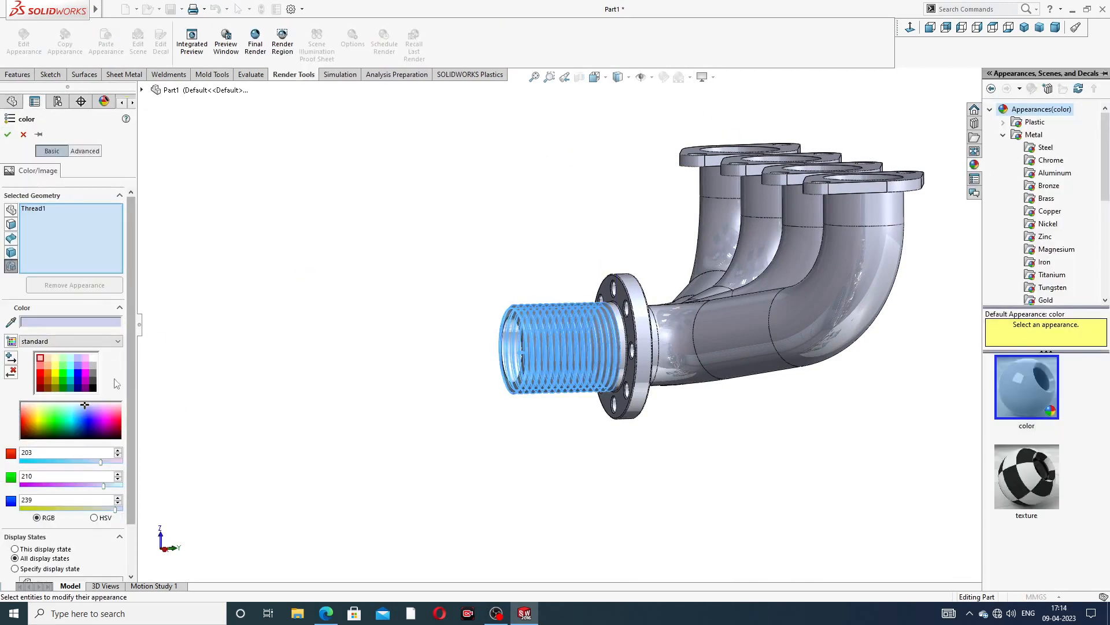
left_click(93, 373)
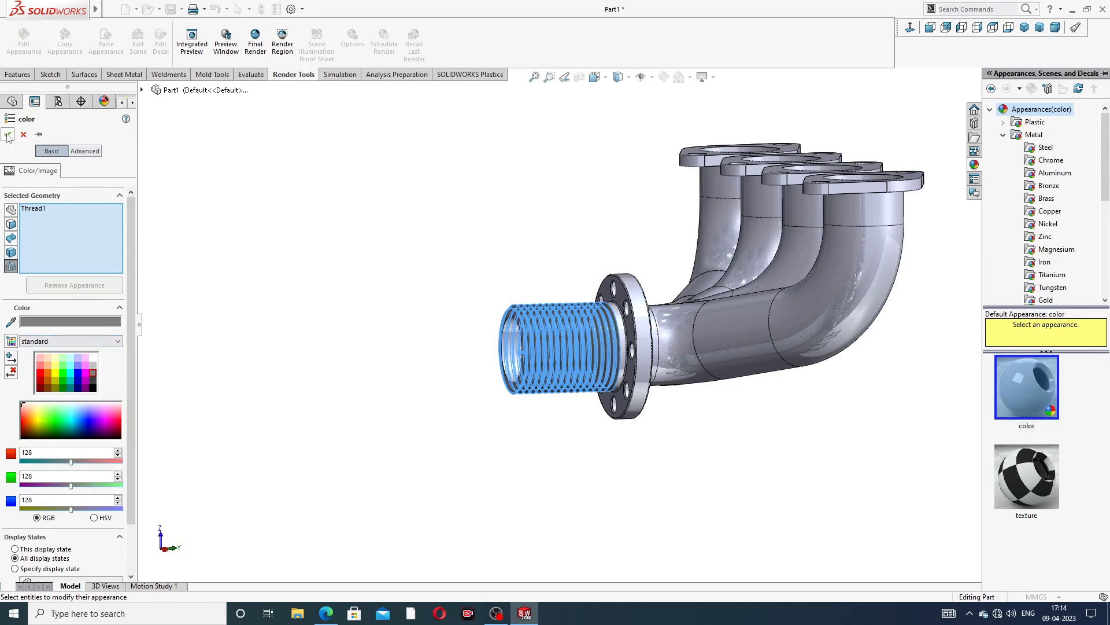
key("Return")
scroll(557, 348, "up", 3)
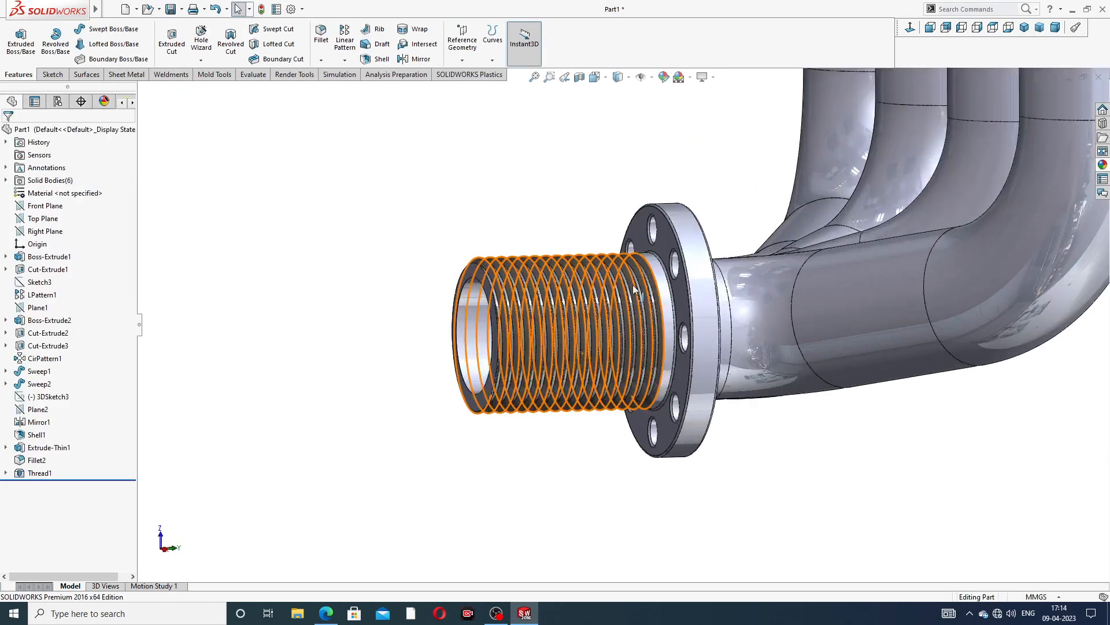
Apply the polished nickel metal appearance to the whole manifold part
scroll(646, 270, "down", 5)
middle_click_drag(866, 217, 905, 180)
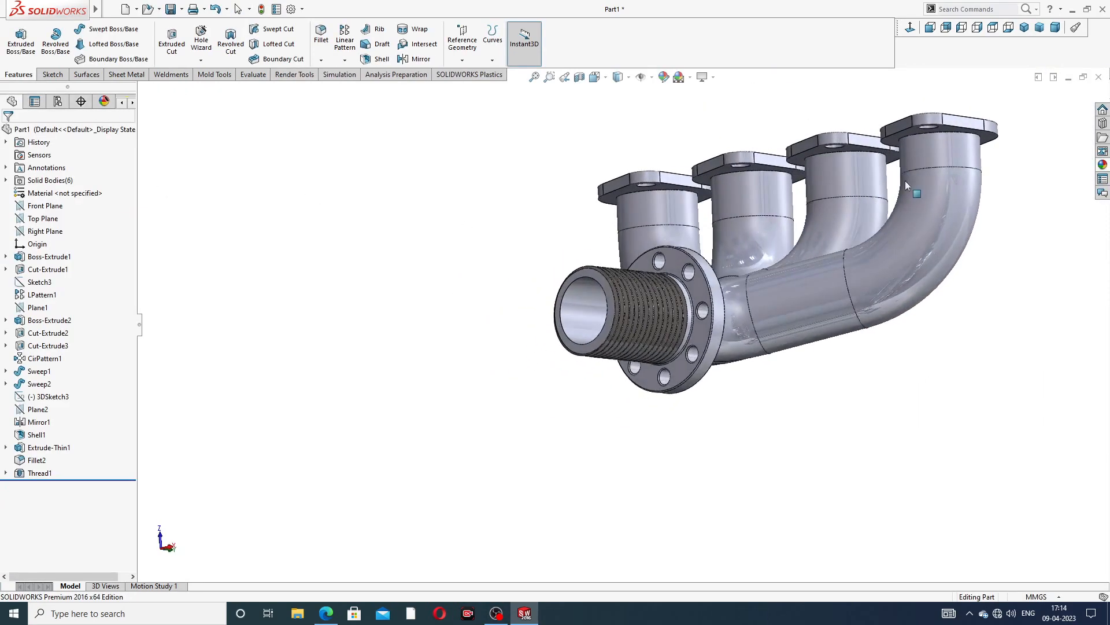
left_click(1103, 164)
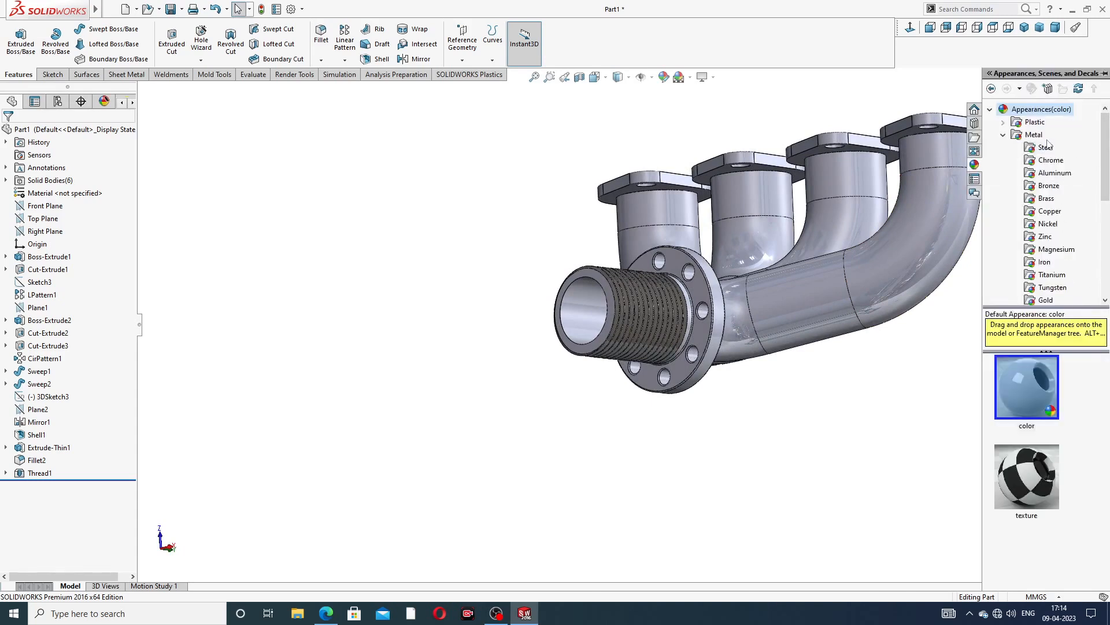
left_click(1048, 223)
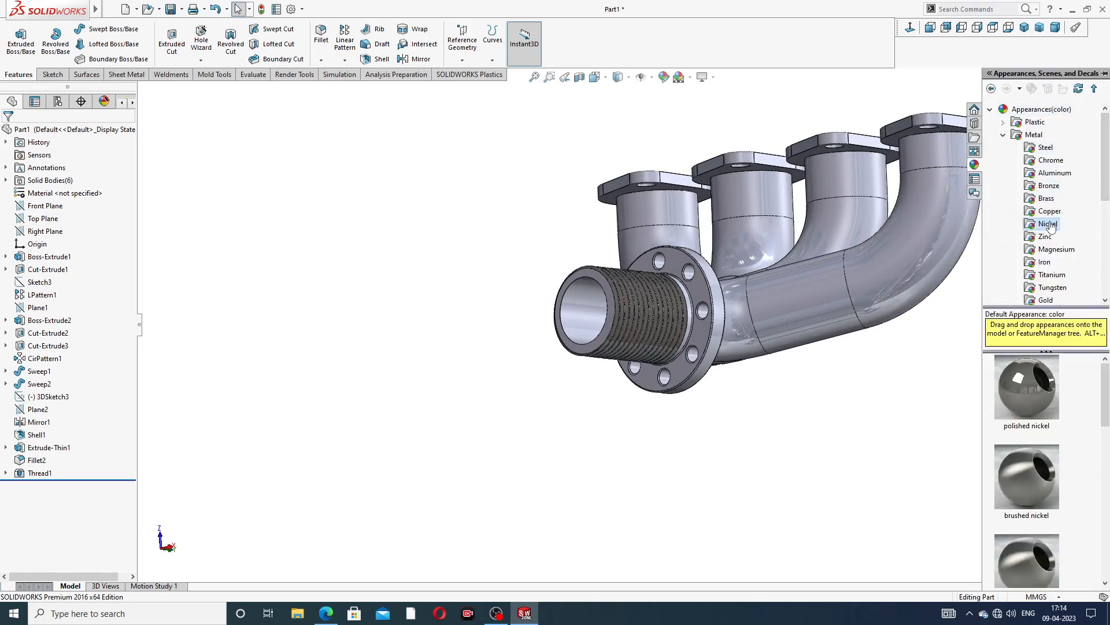
double_click(1020, 387)
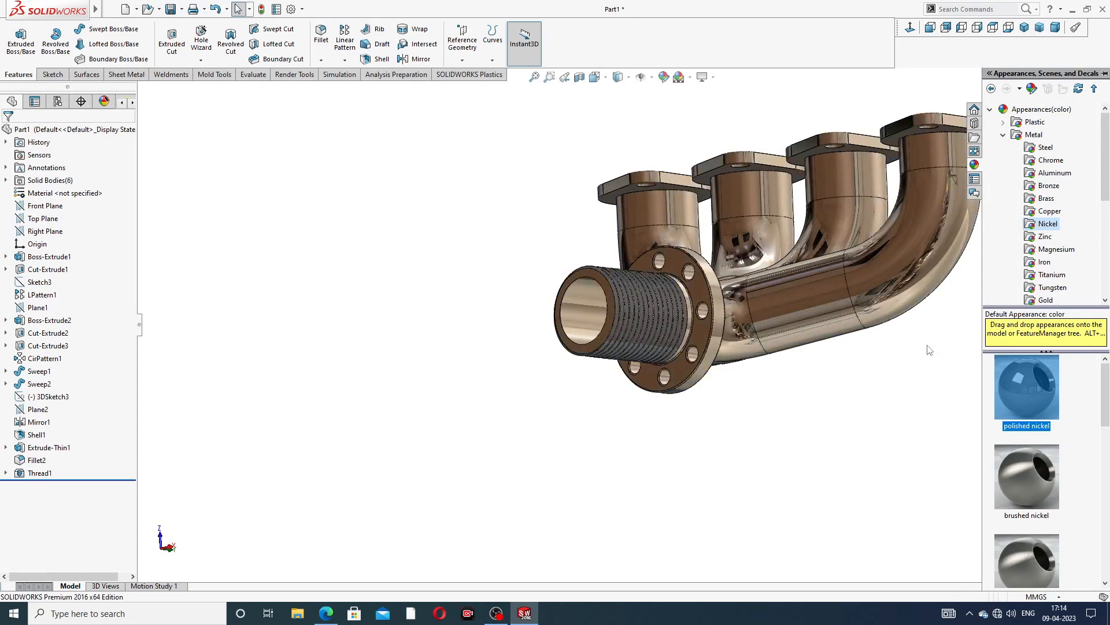
Examine the manifold from several sides and compare it with the PDF drawing in the browser
scroll(963, 266, "down", 3)
middle_click_drag(915, 217, 968, 121)
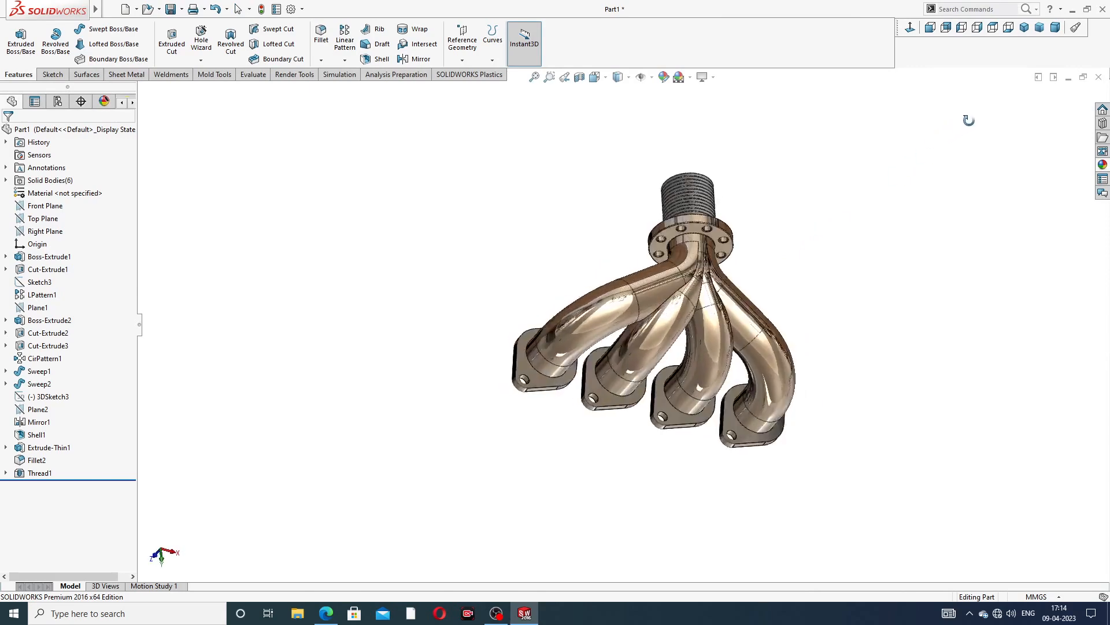
middle_click_drag(835, 258, 855, 285)
scroll(873, 268, "down", 2)
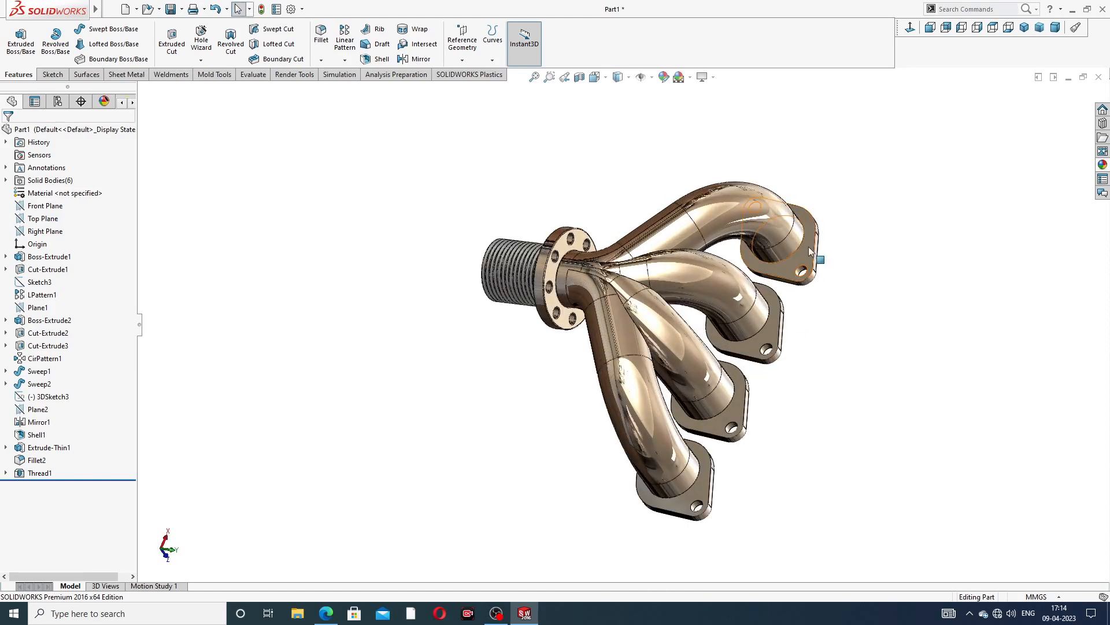
middle_click_drag(667, 273, 691, 255)
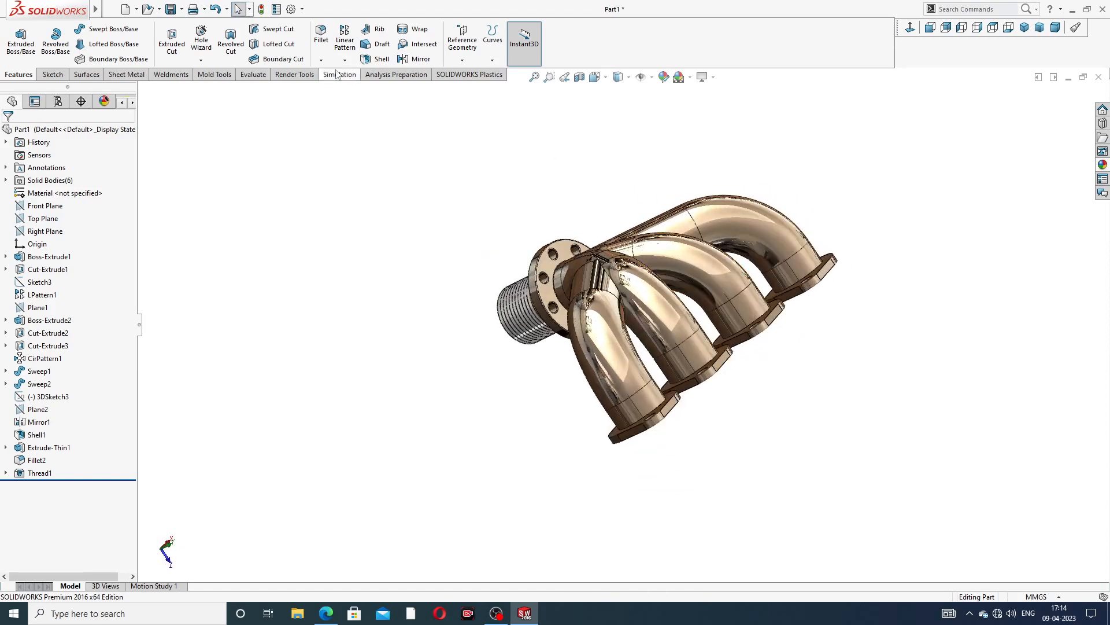
left_click(326, 613)
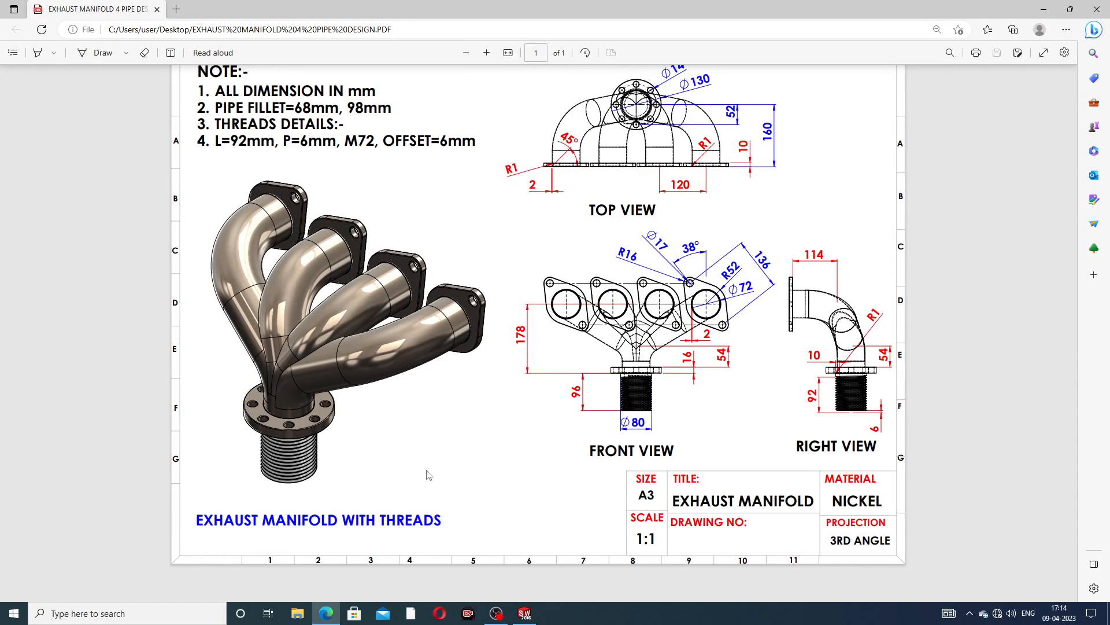
left_click(326, 613)
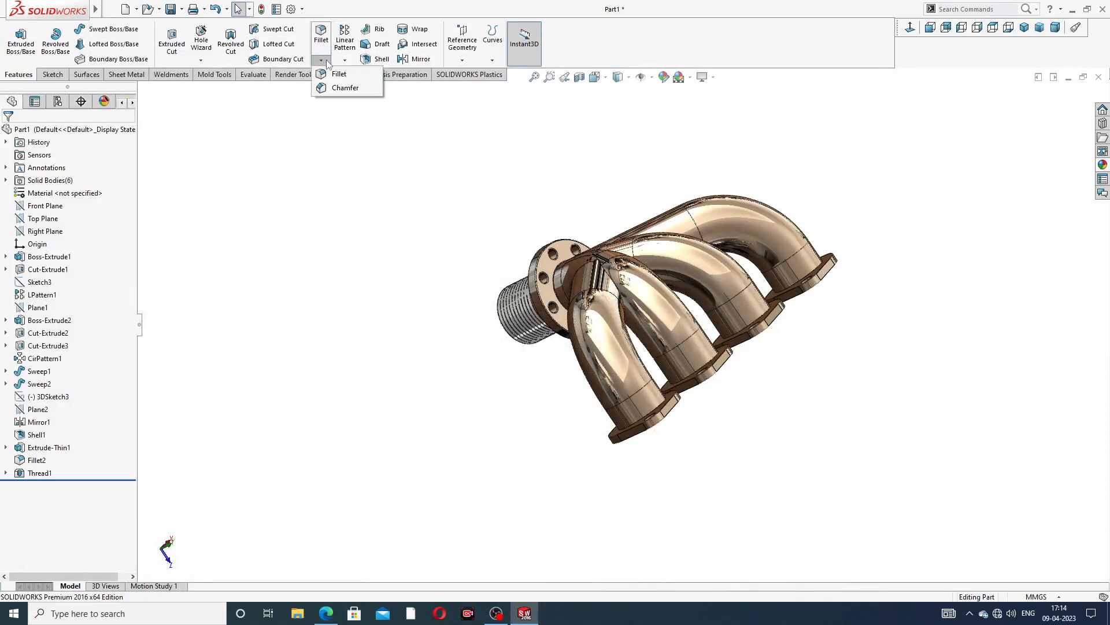
Chamfer the bore edge on the open face of the outermost pipe flange with a 2 mm distance at 45 degrees
left_click(346, 88)
middle_click_drag(677, 370, 581, 211)
scroll(469, 282, "down", 5)
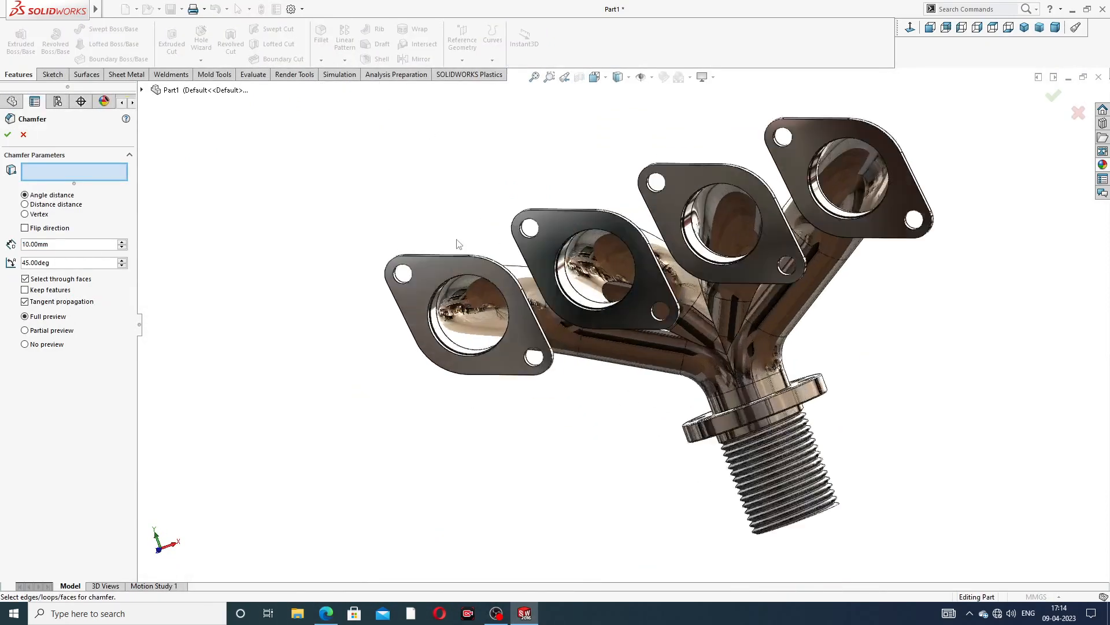
scroll(459, 290, "down", 3)
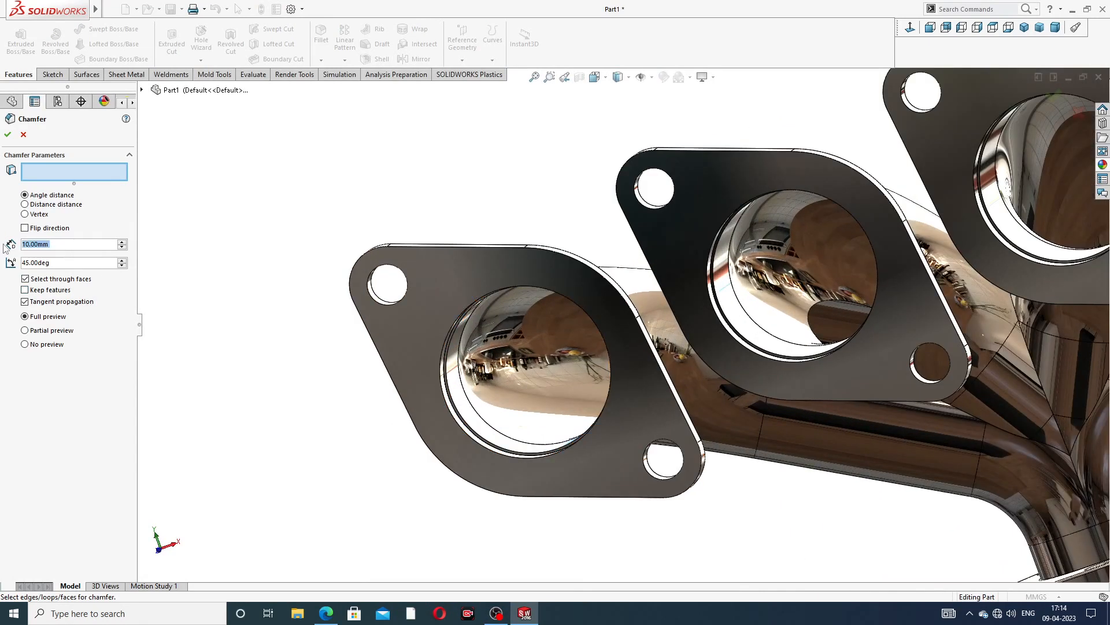
type("2")
key("Return")
scroll(520, 304, "down", 3)
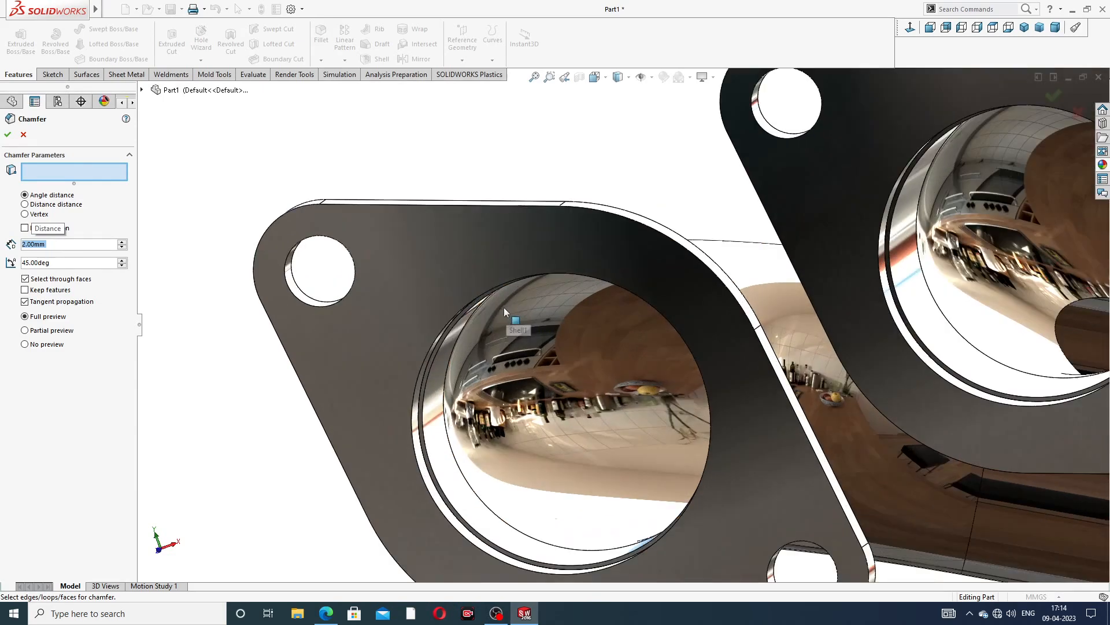
left_click(443, 333)
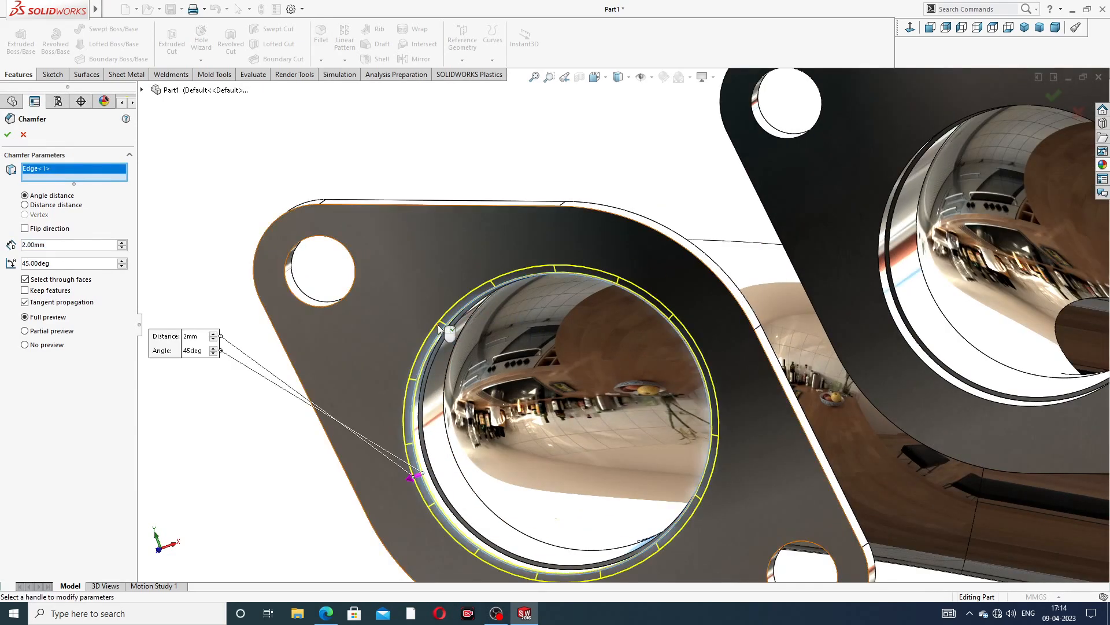
left_click(8, 136)
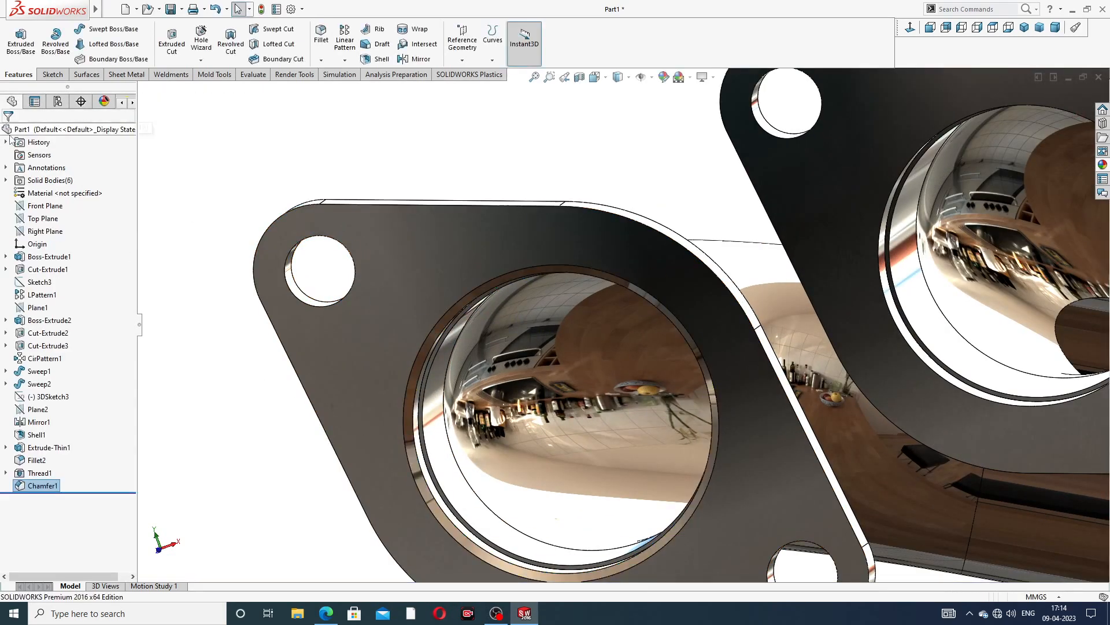
Add a separate 2 mm, 45-degree chamfer to the bore edge of the neighbouring second pipe flange
left_click(321, 60)
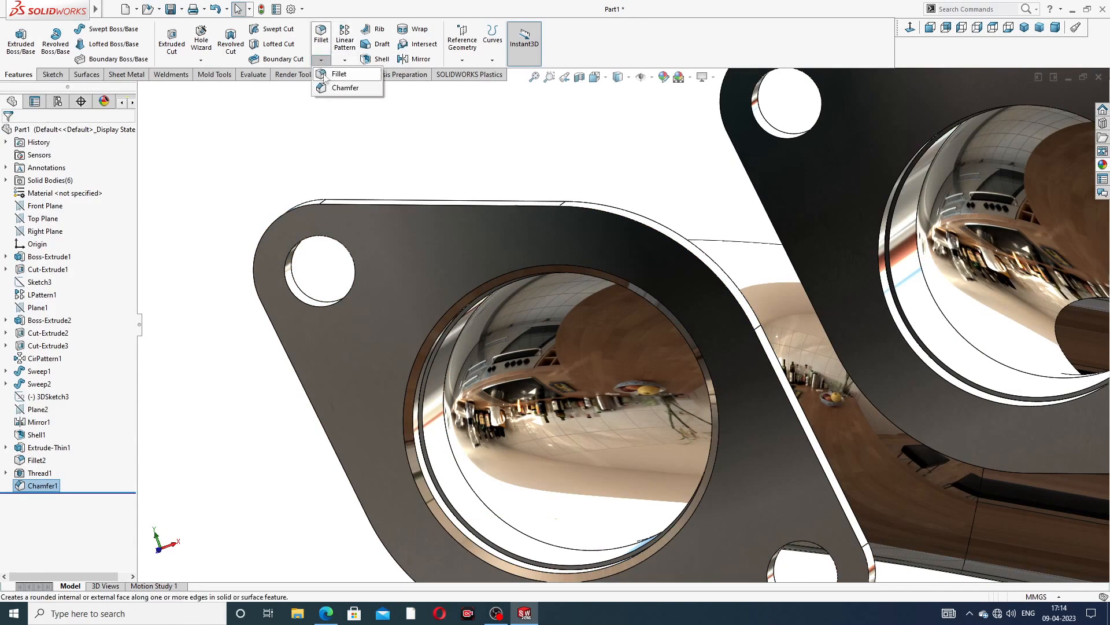
left_click(347, 88)
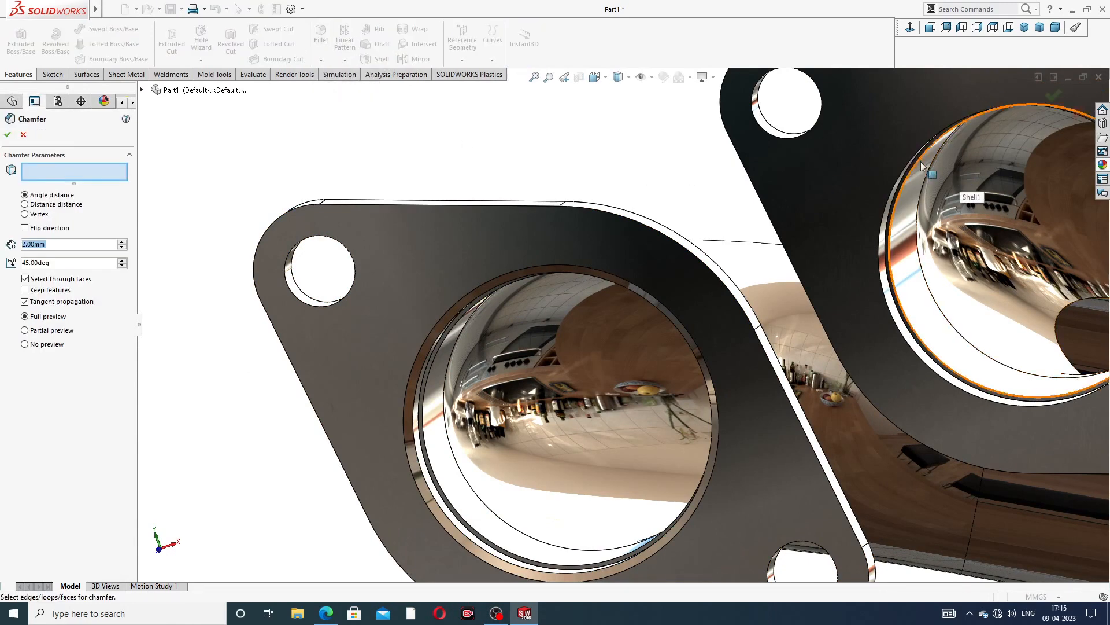
scroll(919, 167, "up", 3)
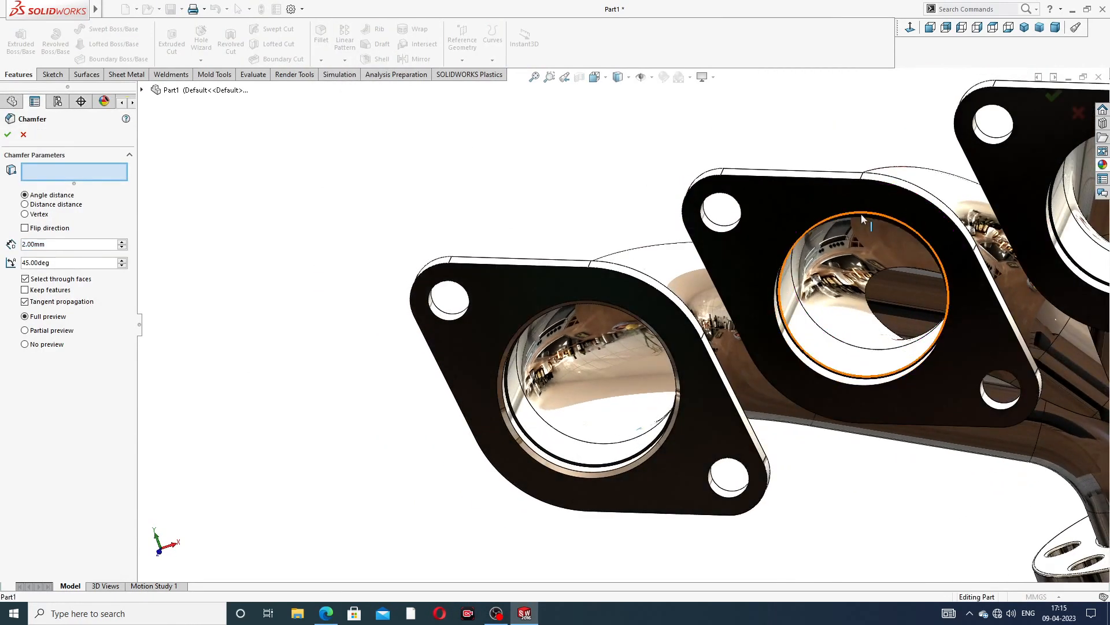
left_click(862, 217)
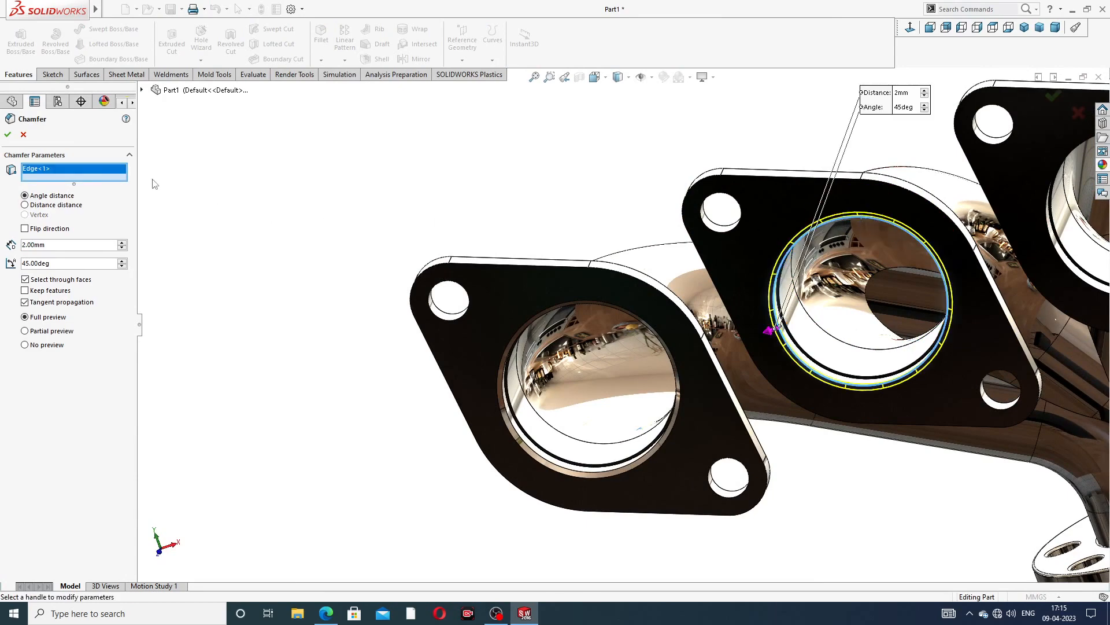
left_click(8, 135)
scroll(845, 227, "up", 5)
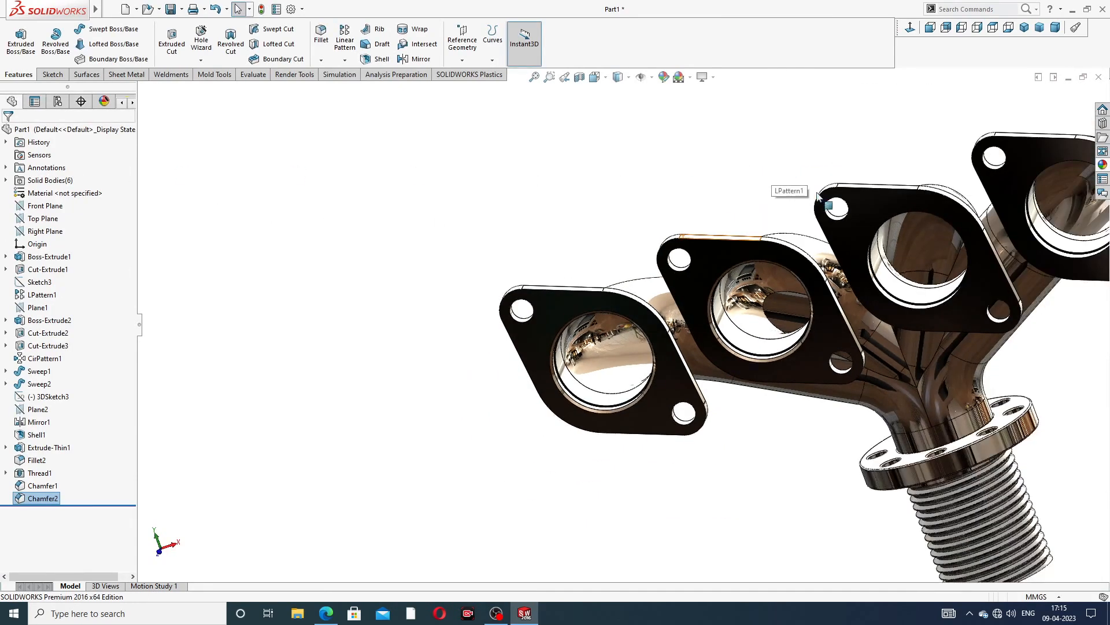
Chamfer the bore edge on the open face of the third pipe flange with a 2 mm distance at 45 degrees
middle_click_drag(845, 228, 885, 75)
scroll(762, 202, "down", 4)
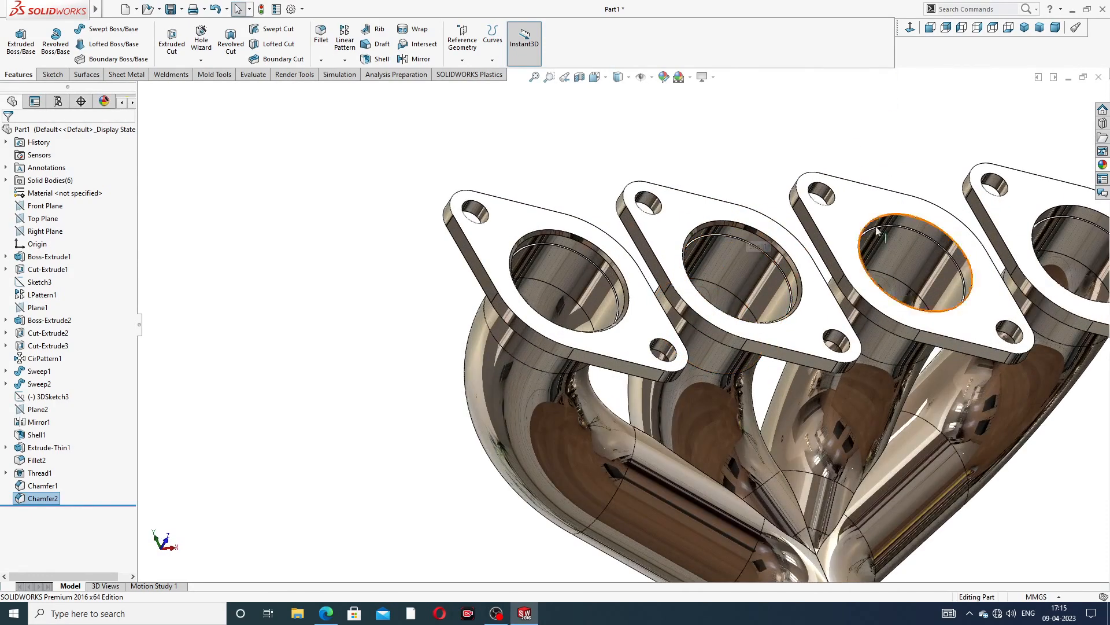
left_click(321, 59)
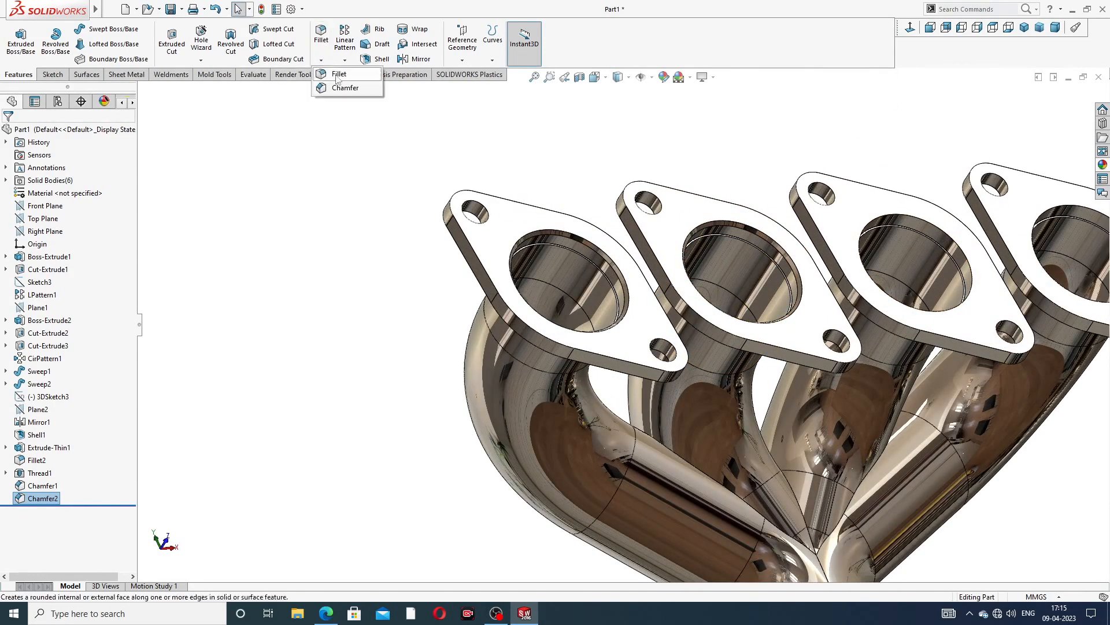
left_click(341, 89)
left_click(895, 219)
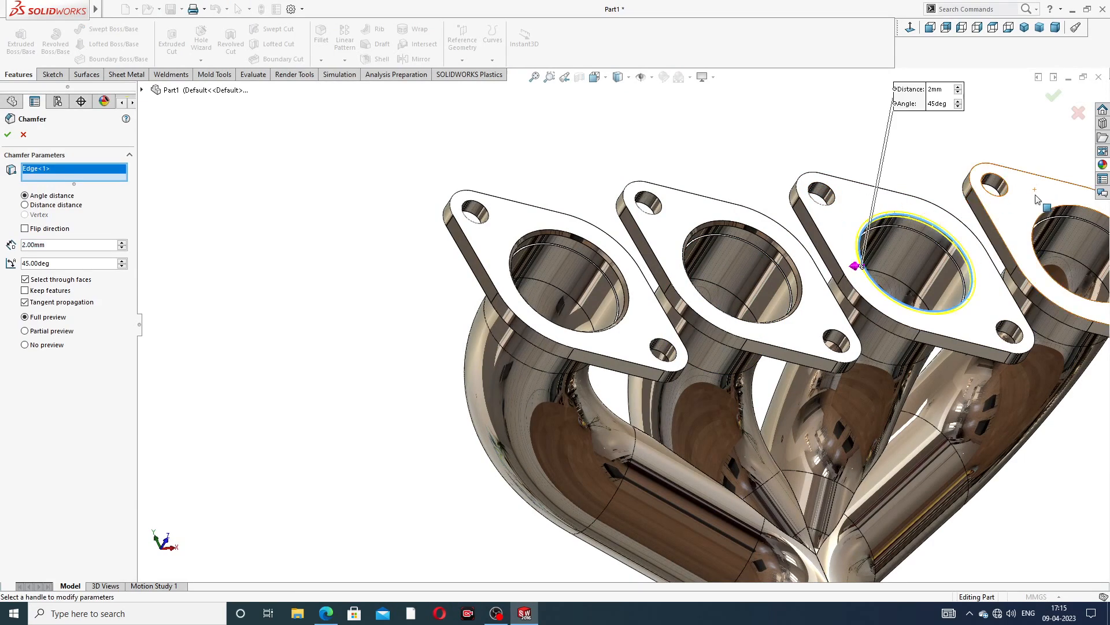
scroll(981, 211, "up", 3)
scroll(886, 243, "down", 3)
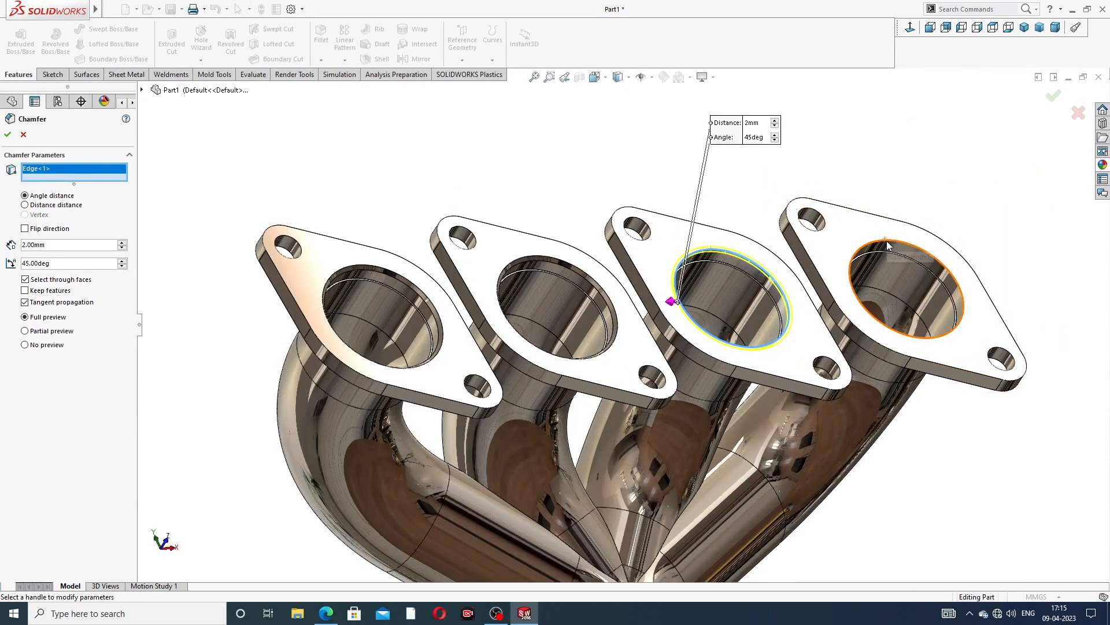
left_click(7, 135)
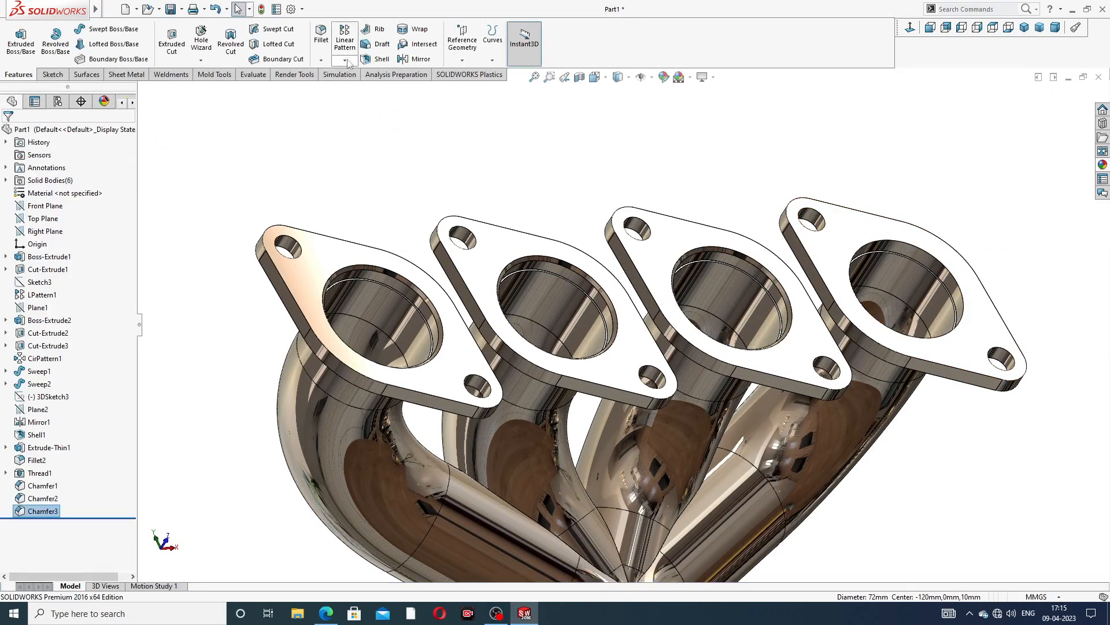
Add a separate 2 mm, 45-degree chamfer to the bore edge of the fourth, last pipe flange
left_click(322, 60)
left_click(345, 88)
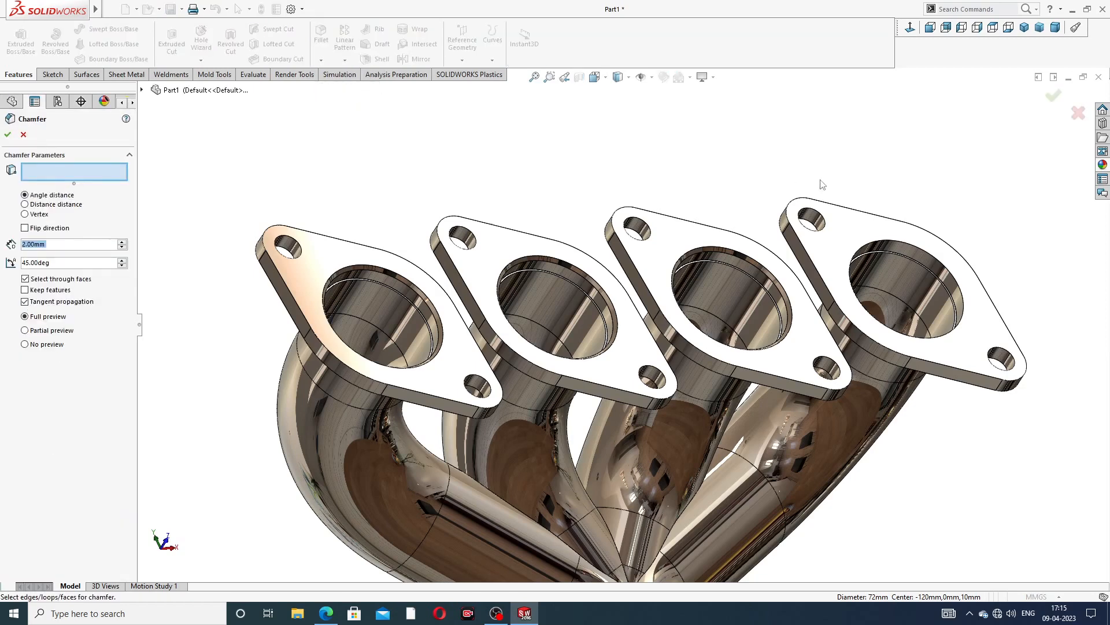
left_click(860, 255)
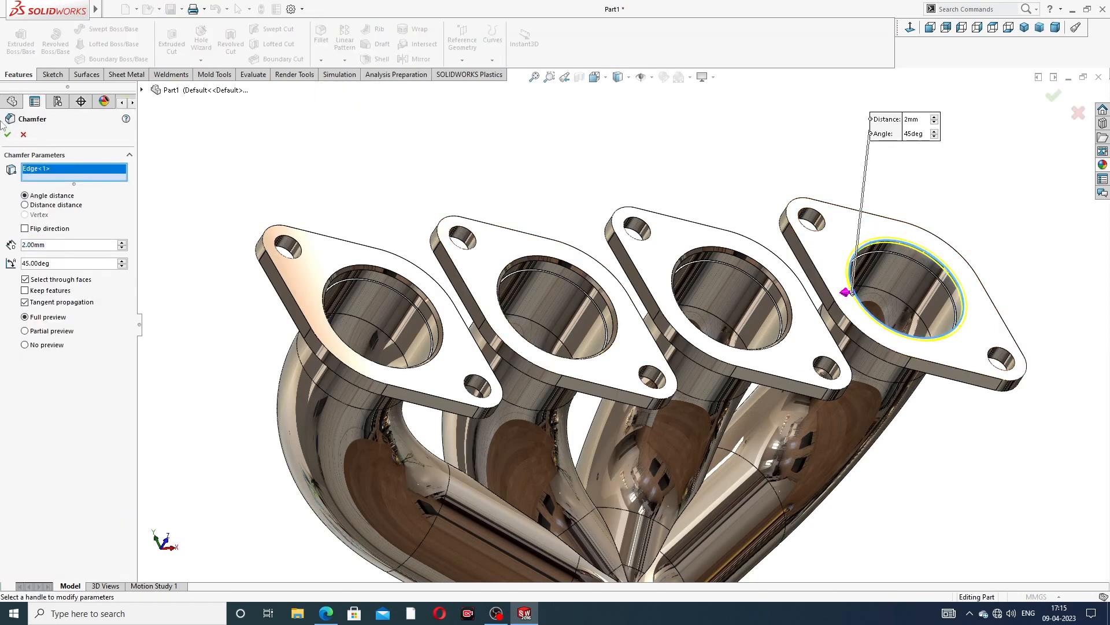
left_click(8, 135)
Fillet the edges of the open and pipe-side faces of the first, outermost pipe flange with a 1 mm radius
scroll(705, 198, "up", 3)
middle_click_drag(706, 198, 661, 242)
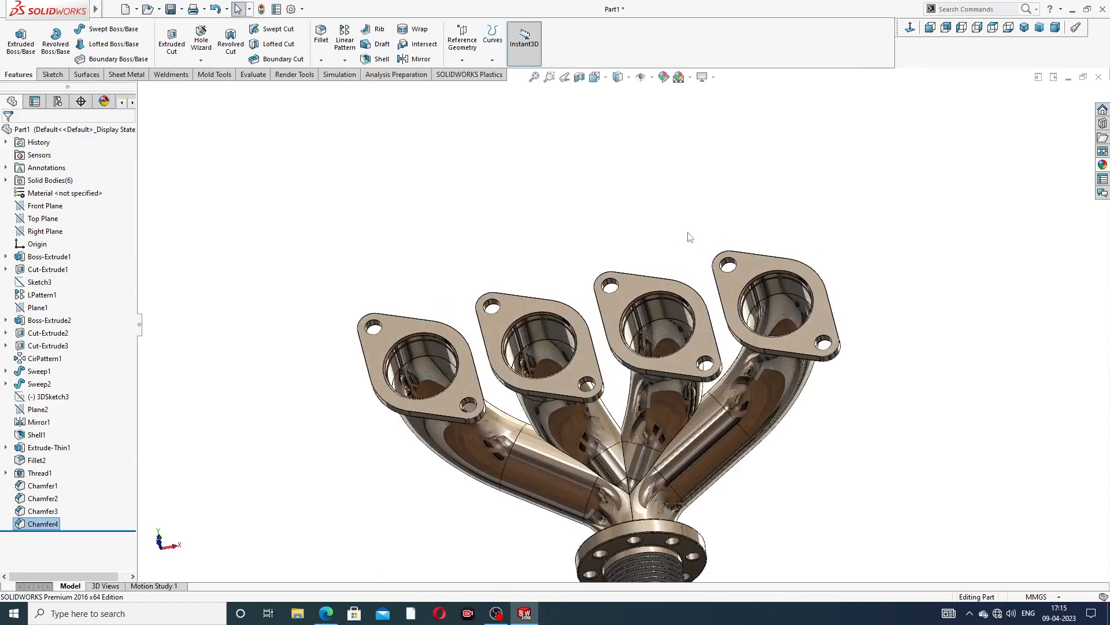
left_click(321, 60)
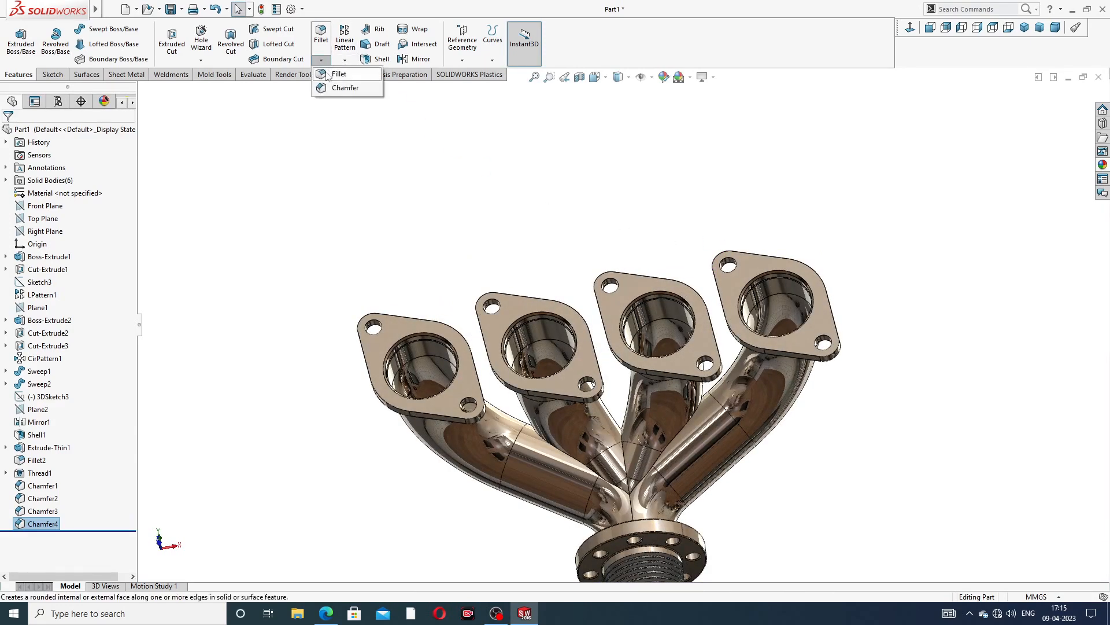
left_click(339, 74)
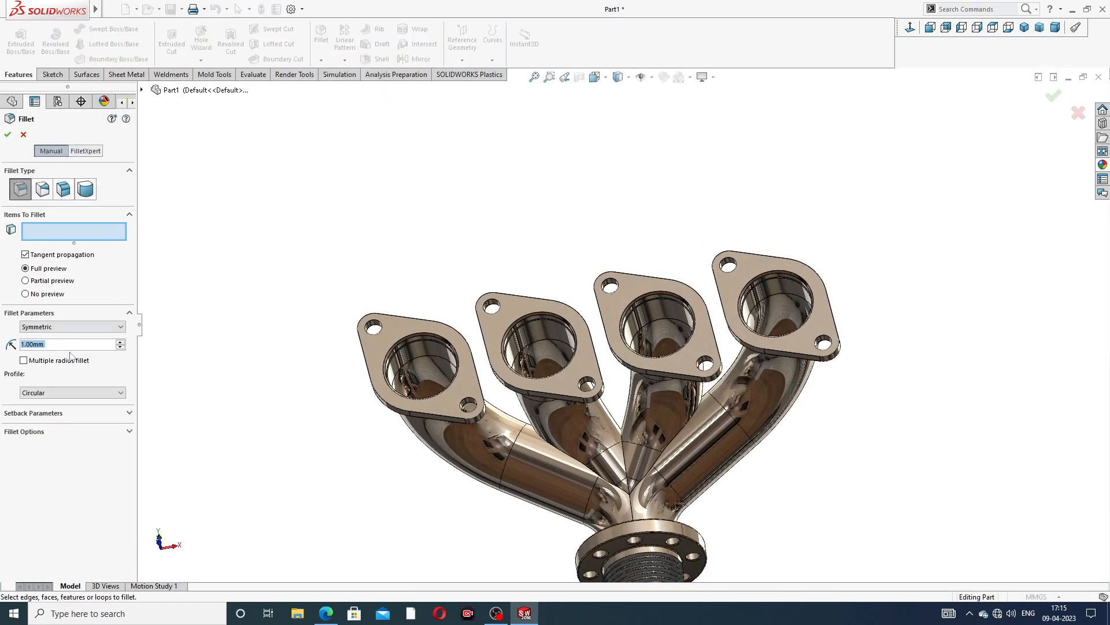
left_click(395, 327)
middle_click_drag(399, 328, 491, 301)
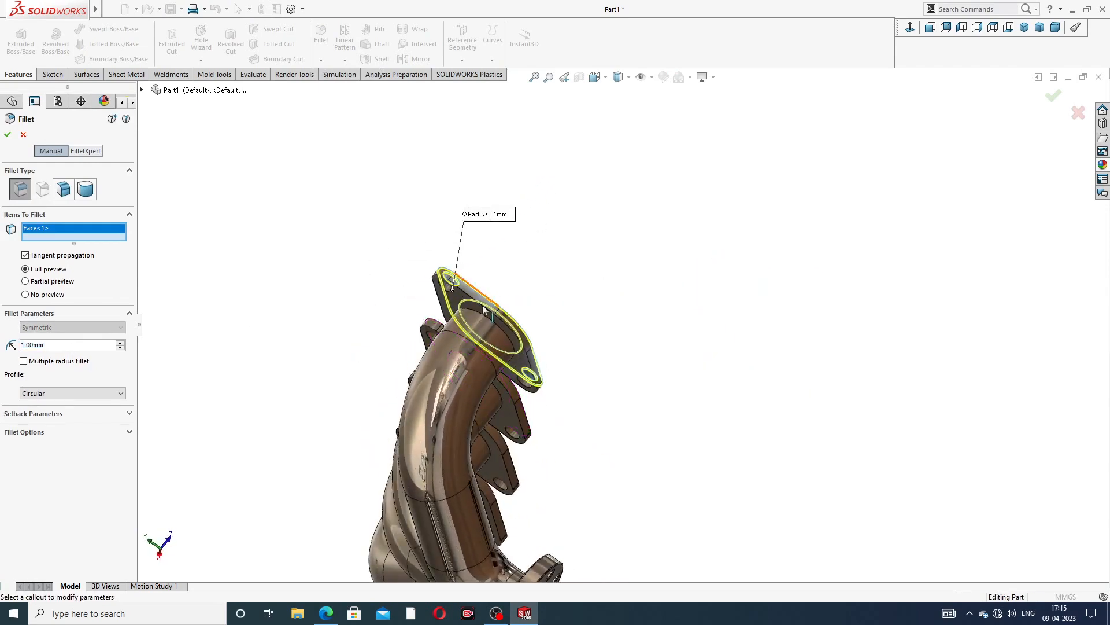
scroll(466, 296, "down", 4)
left_click(477, 289)
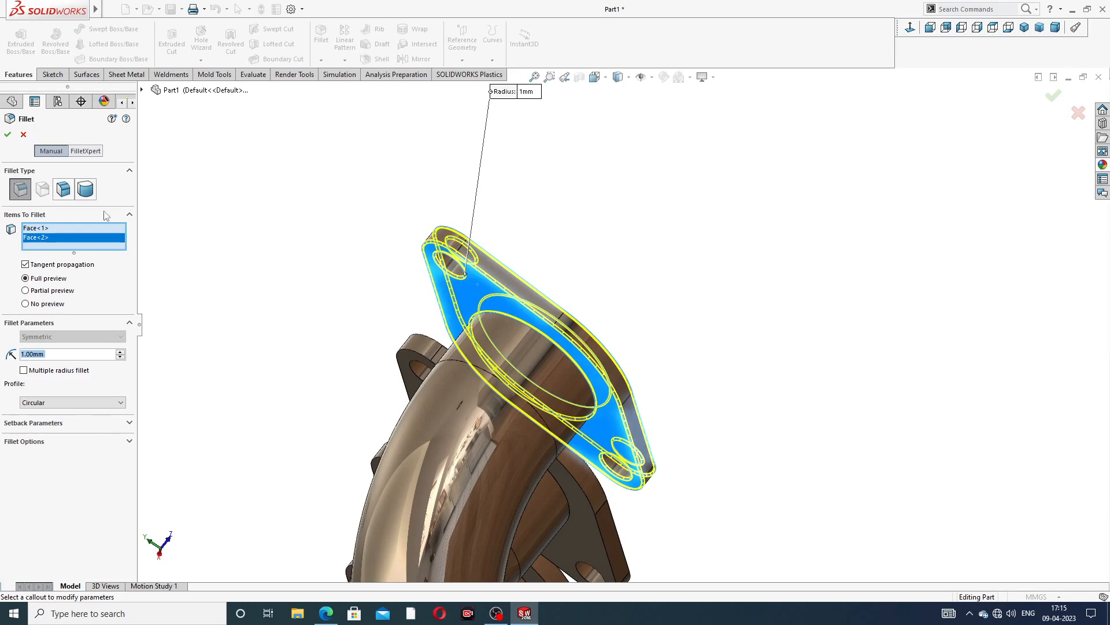
left_click(7, 136)
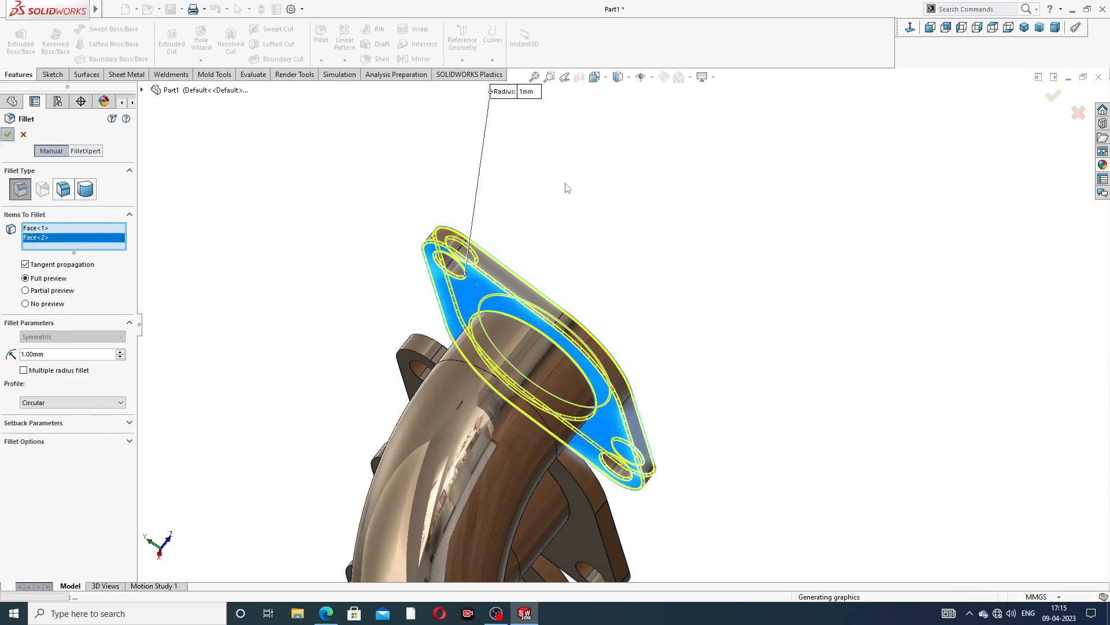
Apply a 1 mm fillet to both flat faces of the second pipe flange, next to the filleted outermost one
scroll(565, 188, "up", 3)
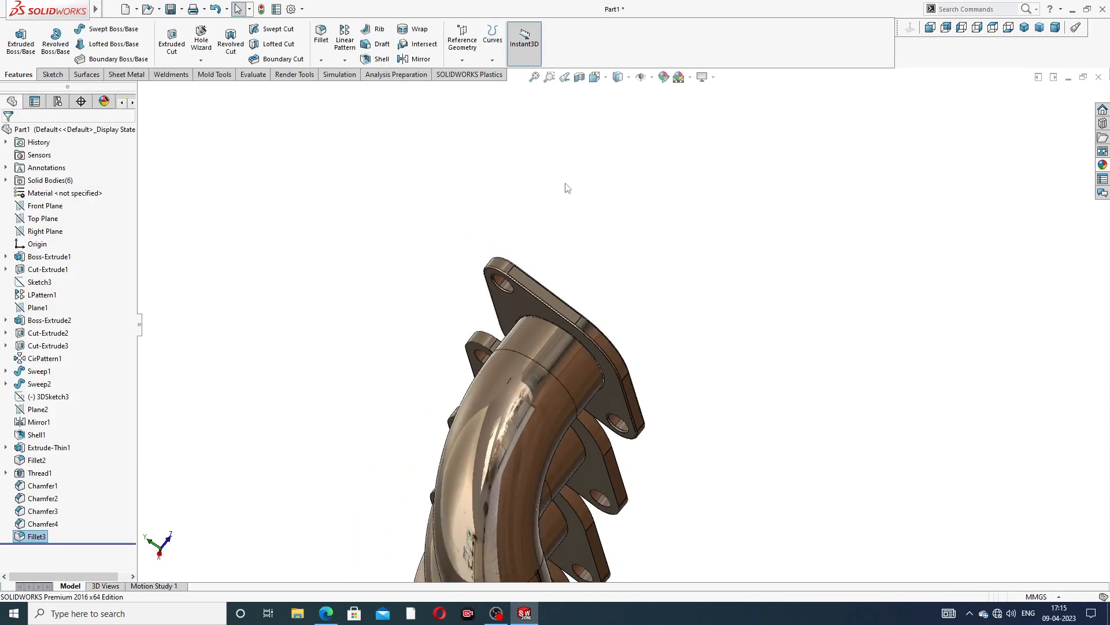
middle_click_drag(567, 213, 499, 452)
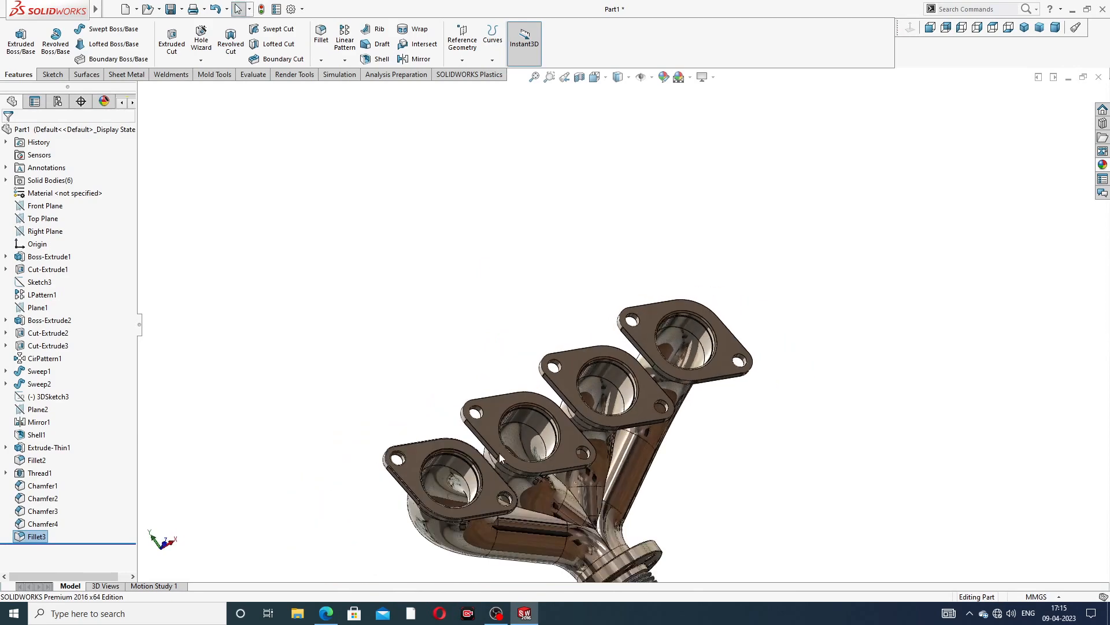
scroll(499, 453, "down", 5)
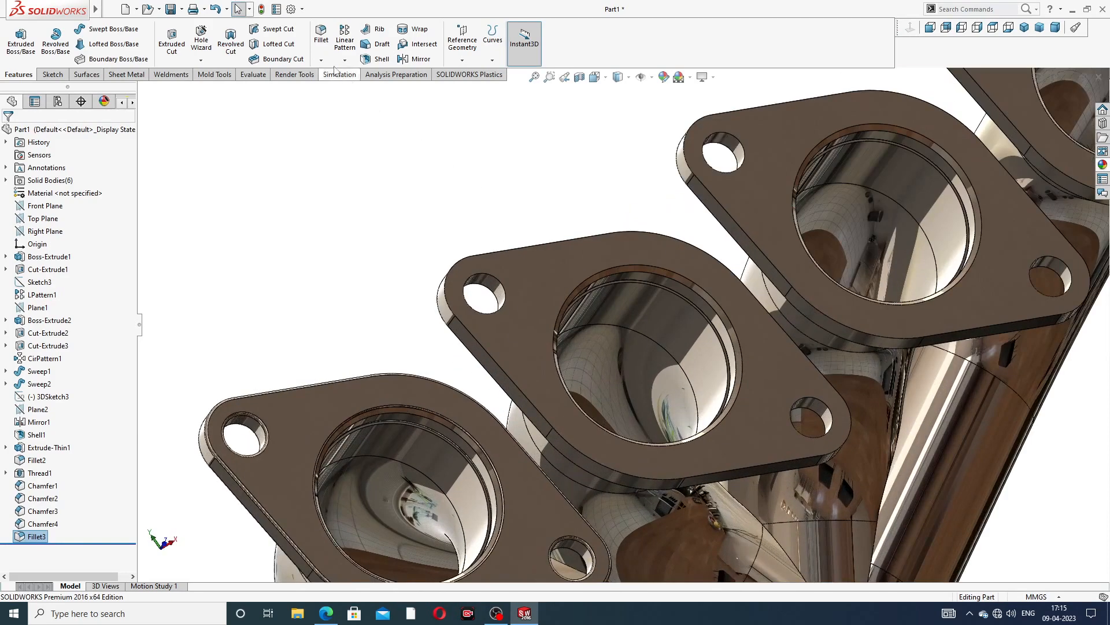
left_click(321, 34)
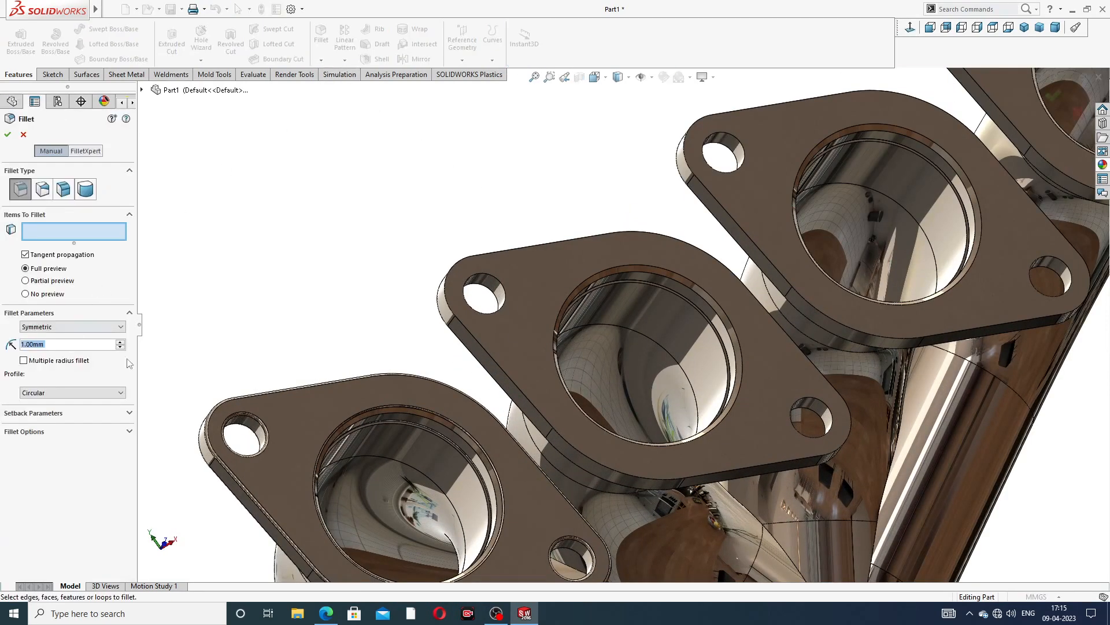
left_click(547, 272)
scroll(579, 311, "up", 2)
middle_click_drag(578, 311, 648, 264)
scroll(579, 298, "down", 4)
left_click(579, 298)
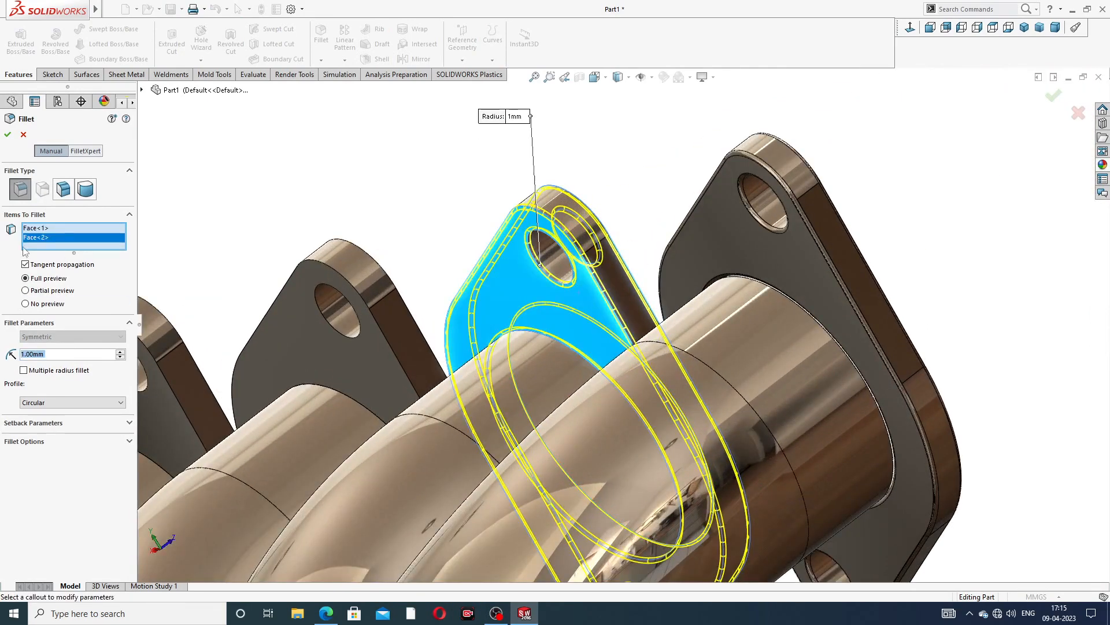
left_click(7, 135)
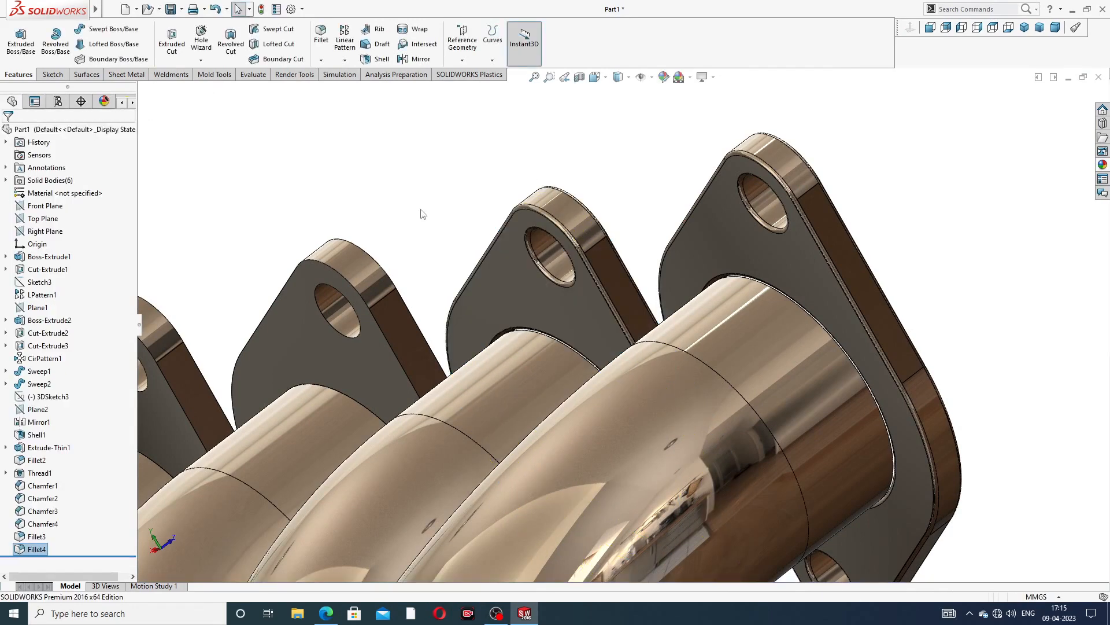
Round both flat faces of the third pipe flange with a separate 1 mm symmetric fillet
scroll(532, 213, "up", 3)
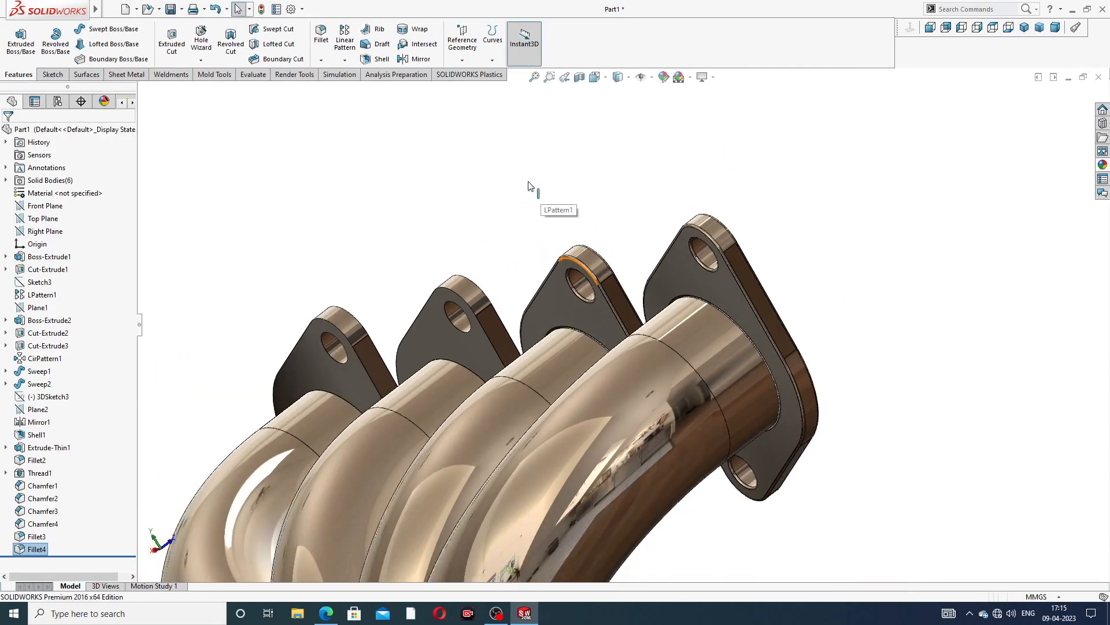
left_click(321, 39)
left_click(474, 293)
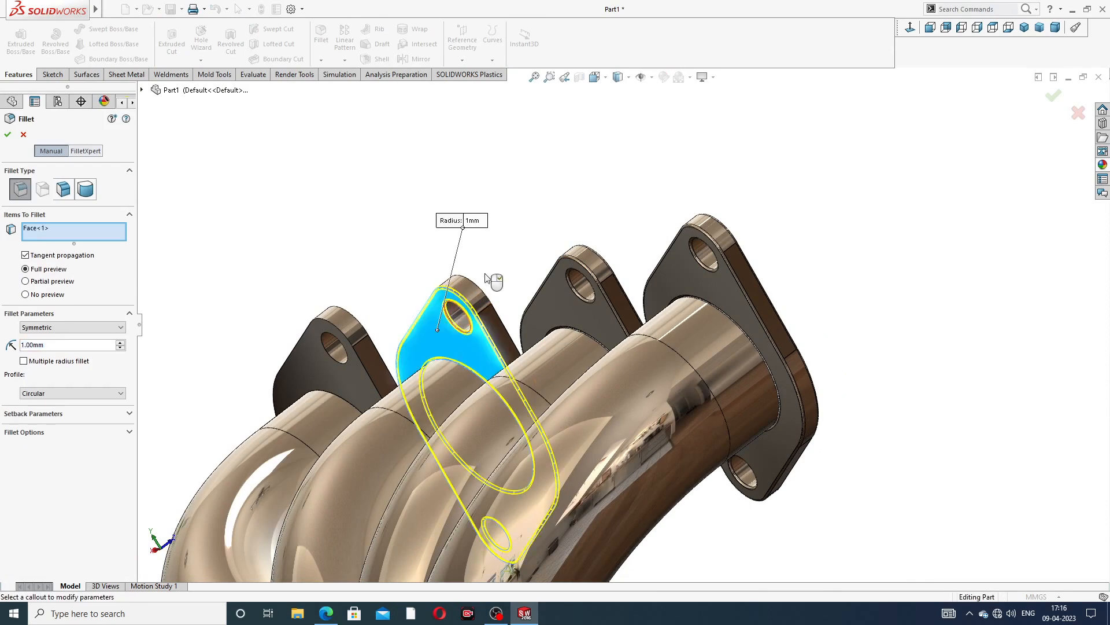
scroll(505, 216, "up", 2)
middle_click_drag(503, 216, 405, 359)
scroll(354, 466, "down", 3)
left_click(354, 466)
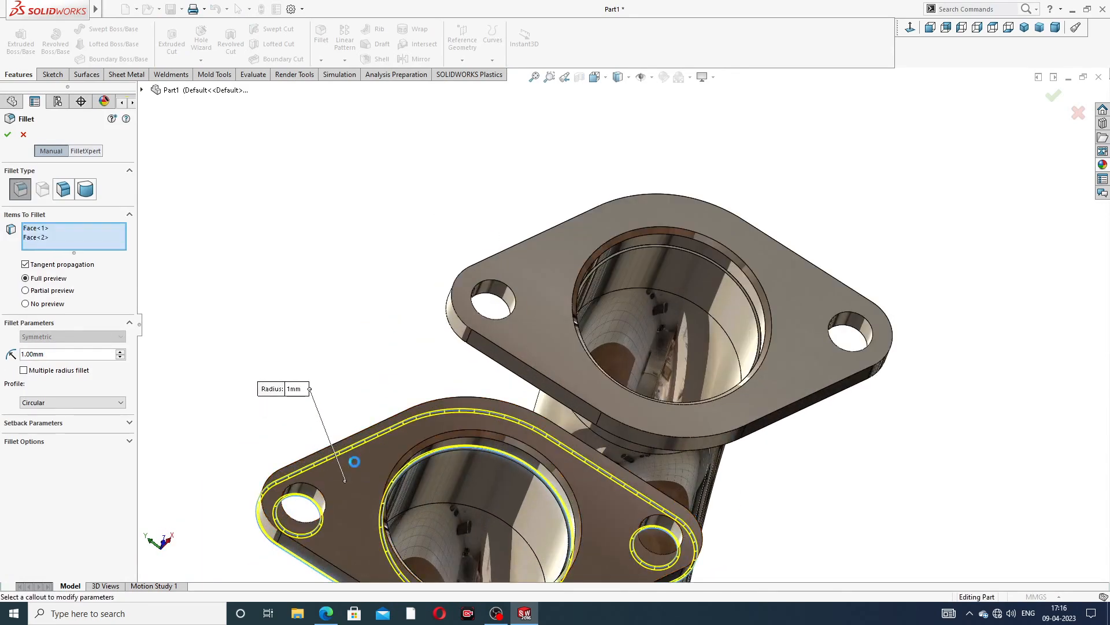
left_click(8, 135)
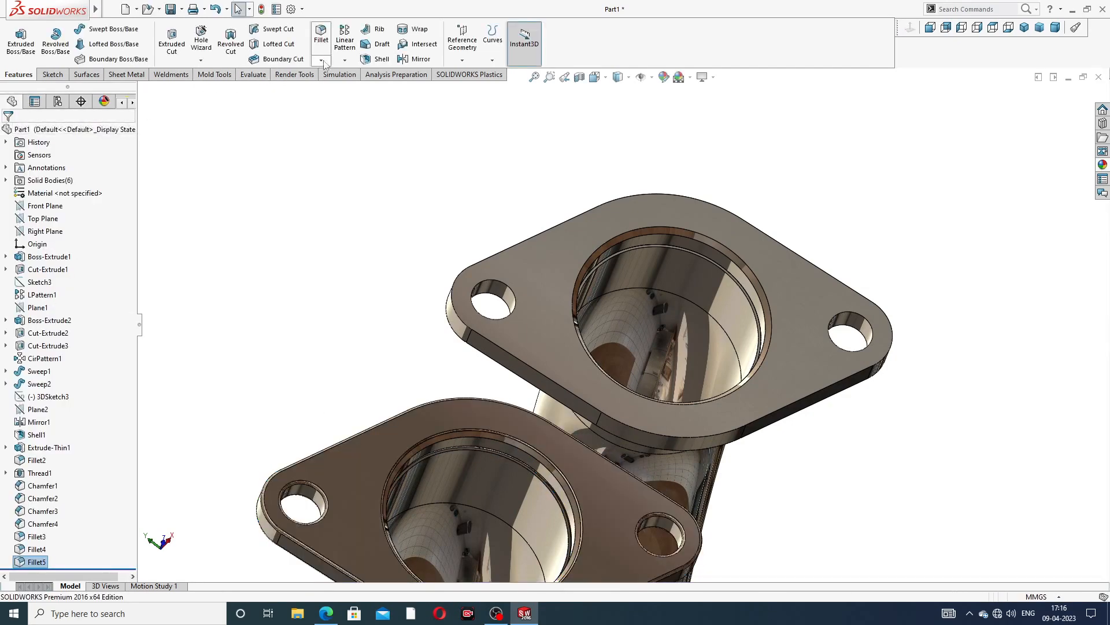
Add a 1 mm fillet to the open and pipe-side faces of the fourth, last pipe flange
left_click(320, 45)
left_click(562, 241)
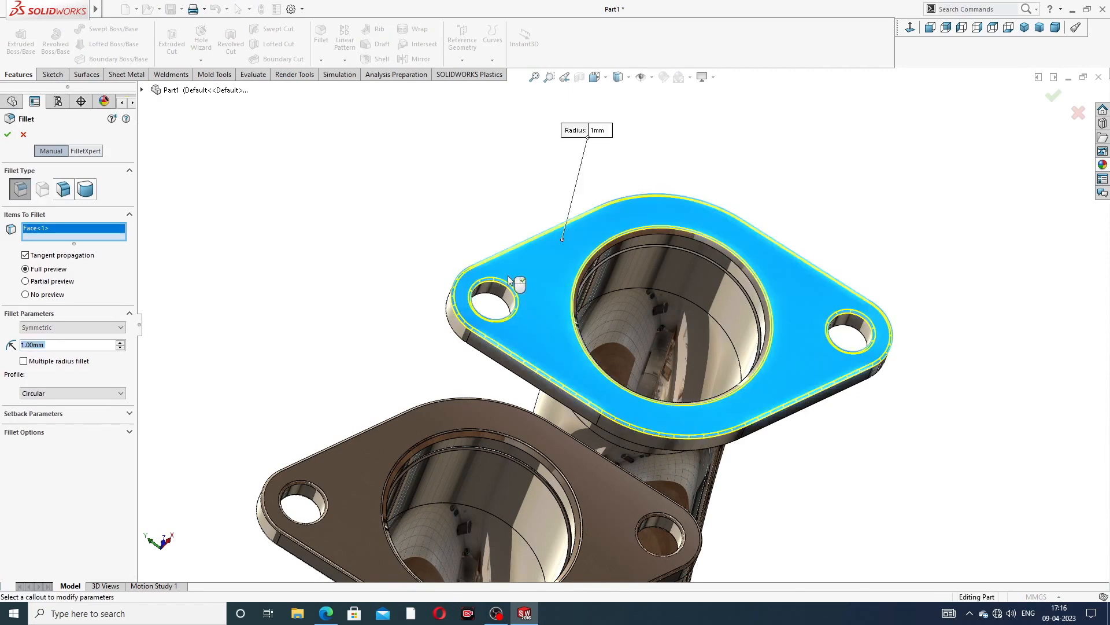
middle_click_drag(497, 268, 627, 180)
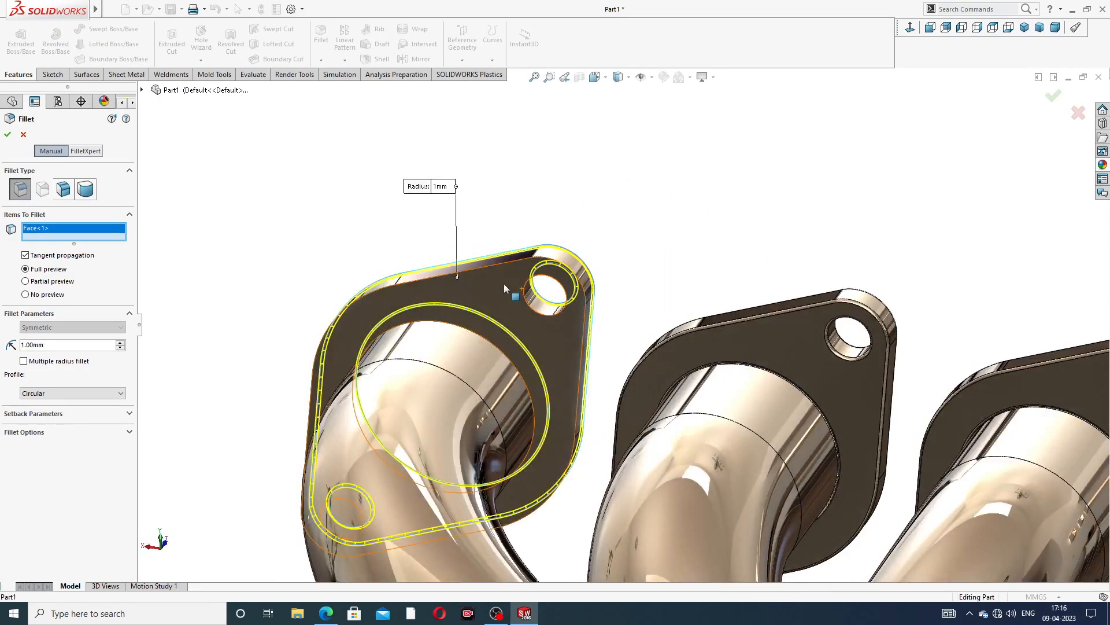
left_click(504, 284)
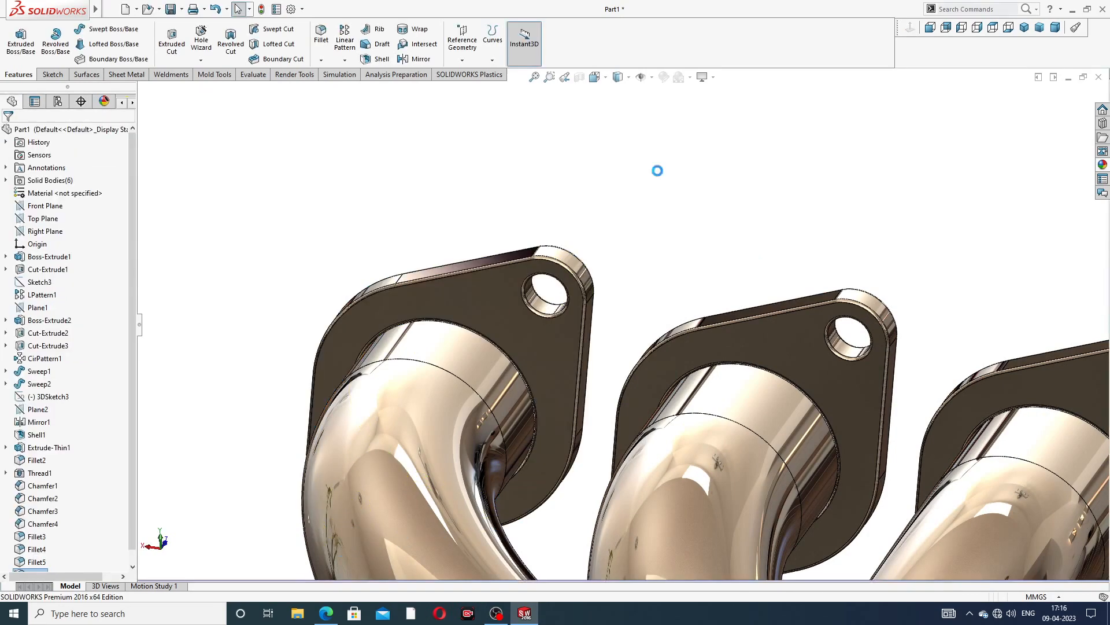
Inspect the finished manifold in isometric, front and back views and from the side
scroll(662, 175, "up", 7)
middle_click_drag(645, 397, 589, 380)
scroll(648, 489, "down", 3)
left_click(1024, 29)
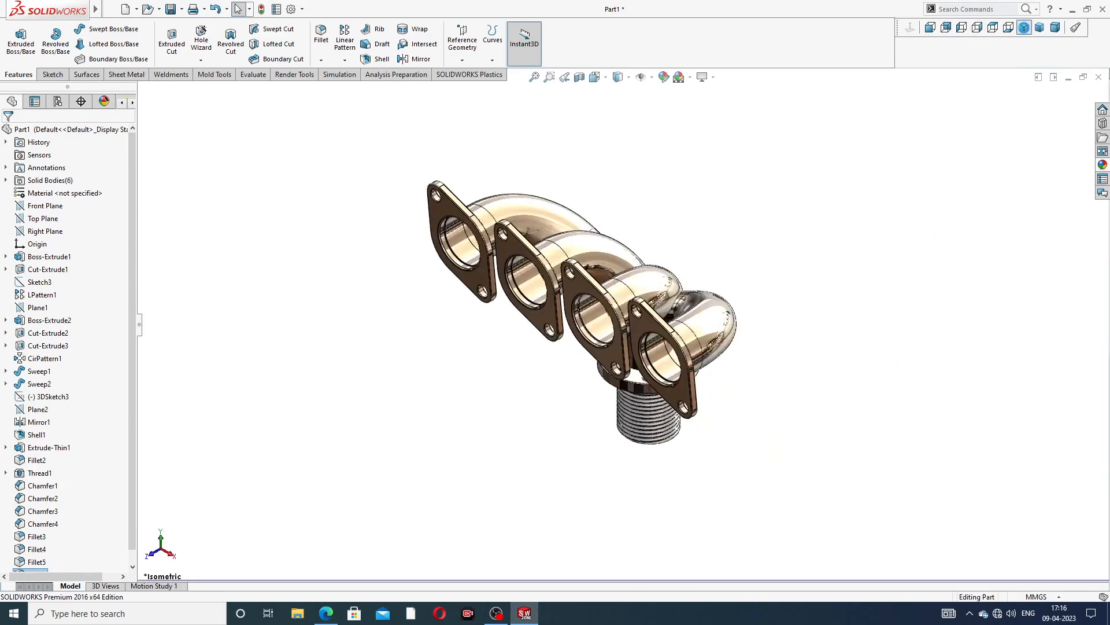
middle_click_drag(656, 282, 514, 292)
left_click(931, 28)
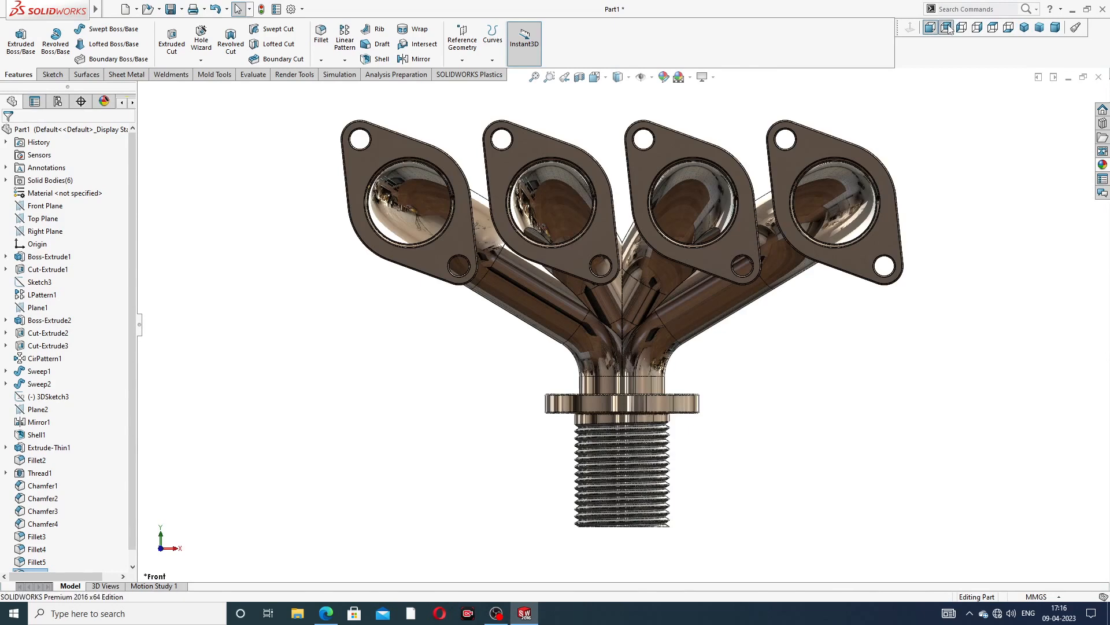
left_click(948, 29)
scroll(635, 154, "down", 1)
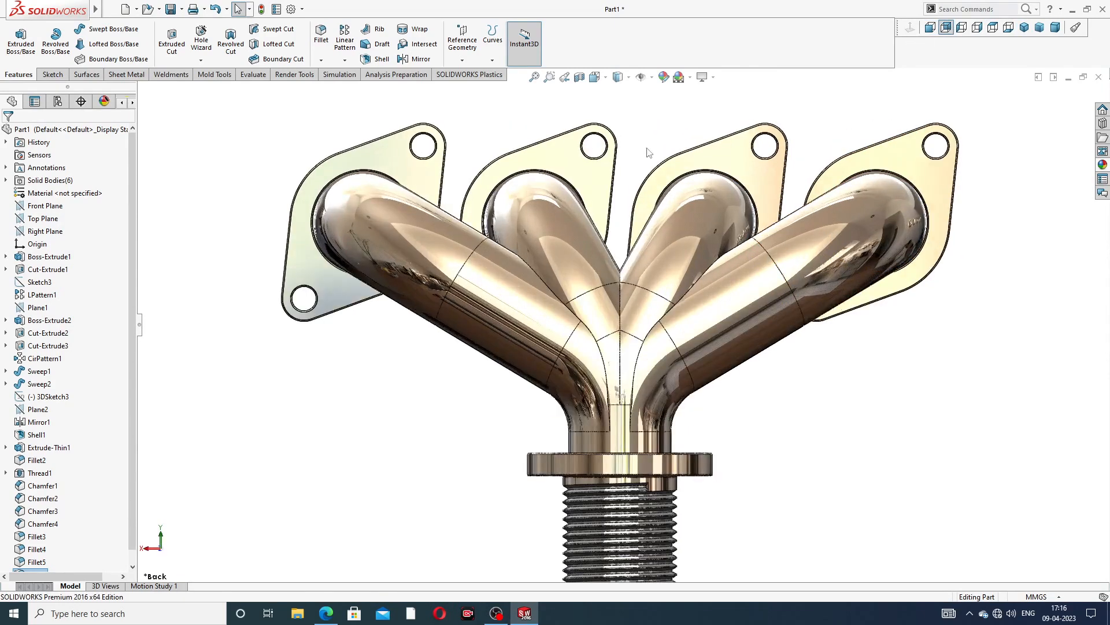
left_click(931, 28)
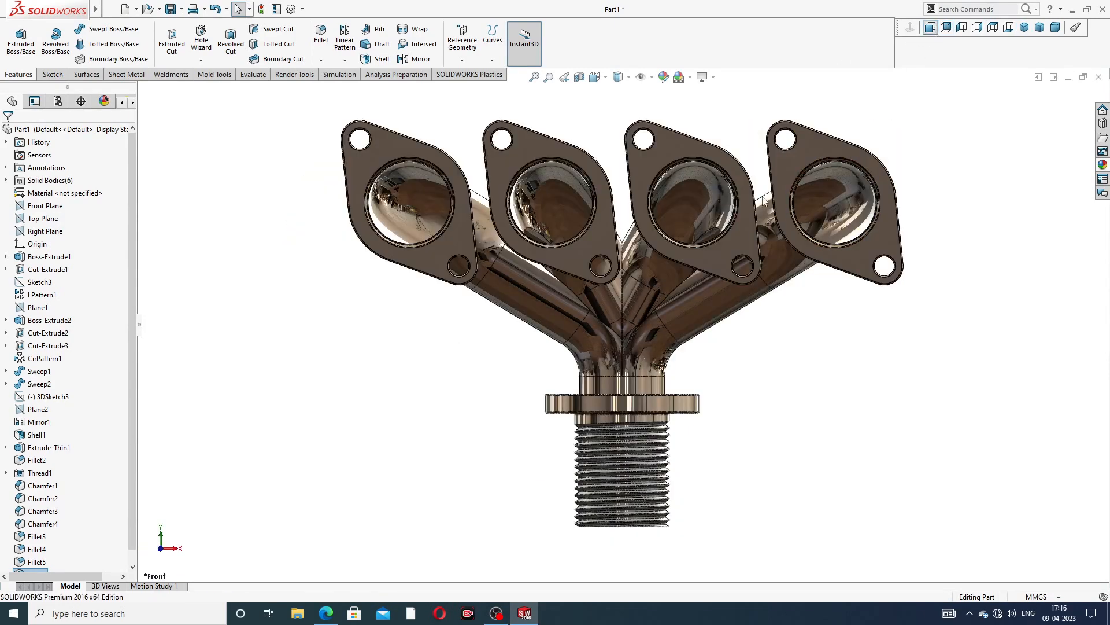
scroll(599, 161, "up", 2)
middle_click_drag(729, 301, 984, 300)
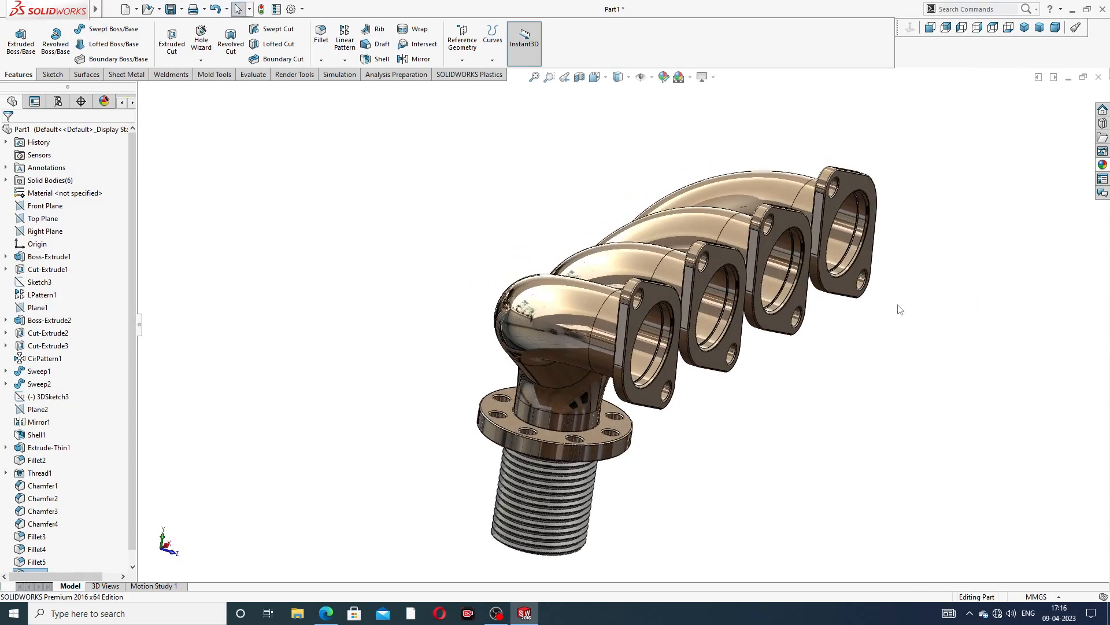
scroll(900, 309, "down", 2)
scroll(788, 384, "up", 2)
scroll(663, 487, "up", 1)
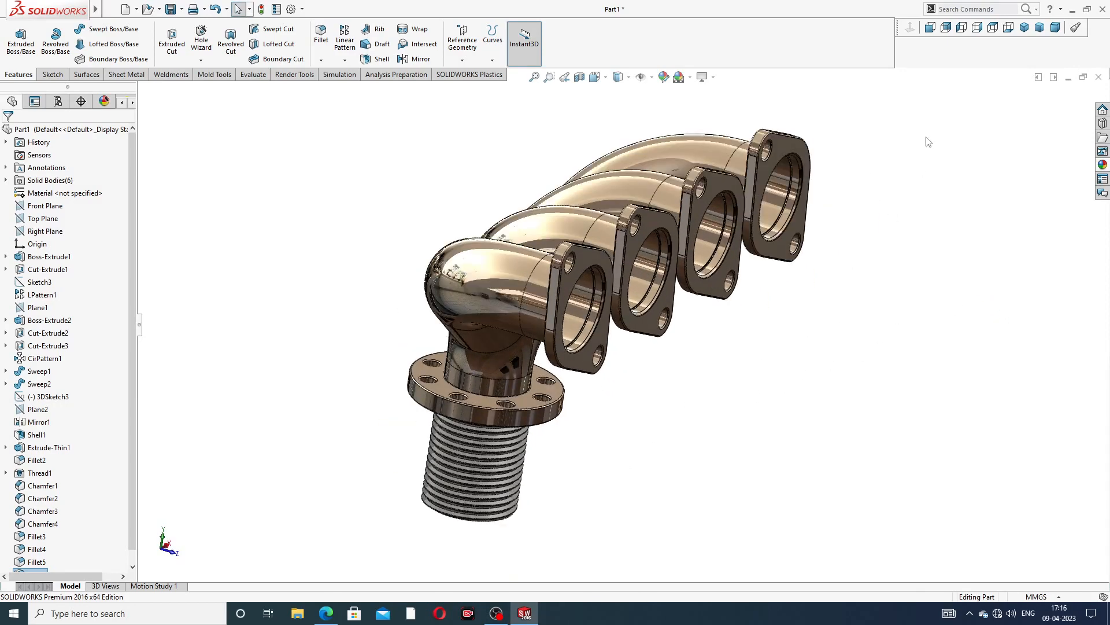
Save the part as Part1 on the Desktop, and switch to the exhaust manifold PDF drawing in the browser
key("ctrl+s")
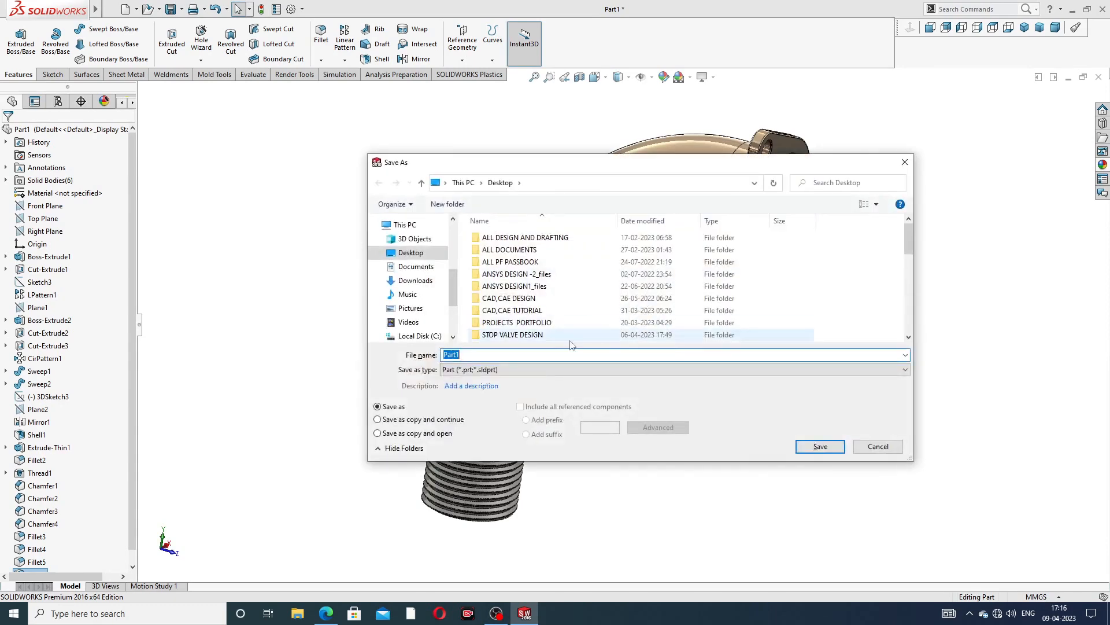
left_click(820, 446)
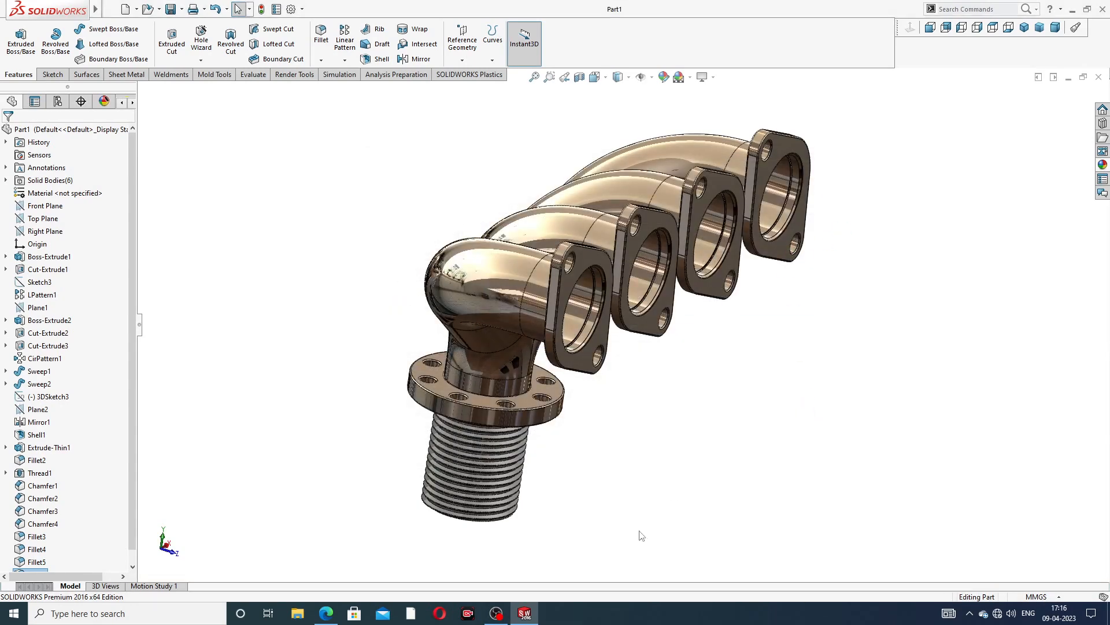
left_click(327, 617)
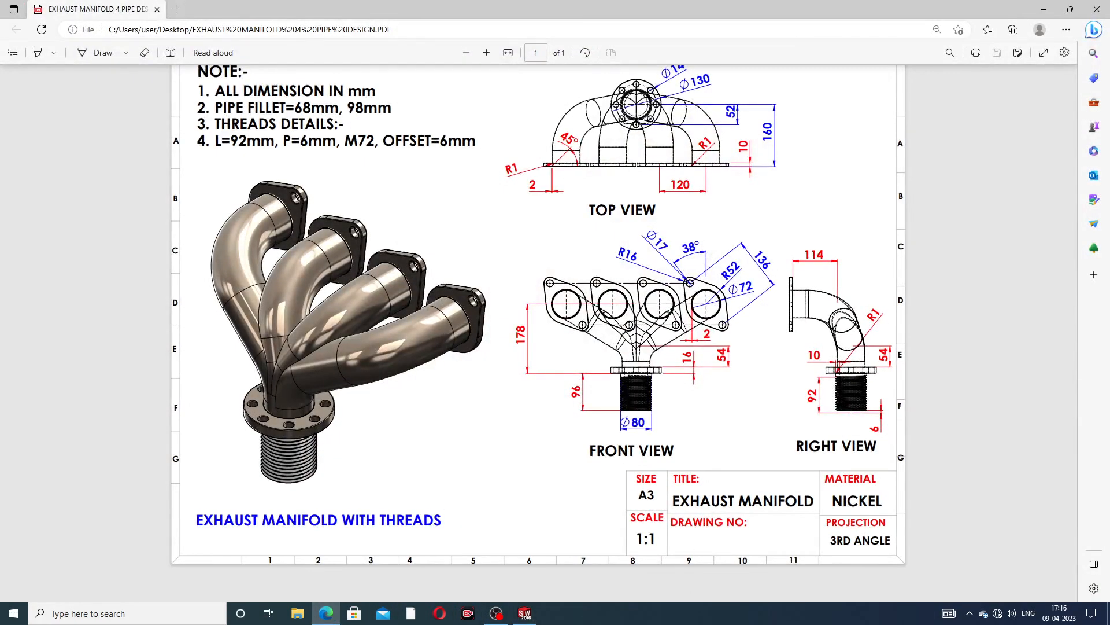